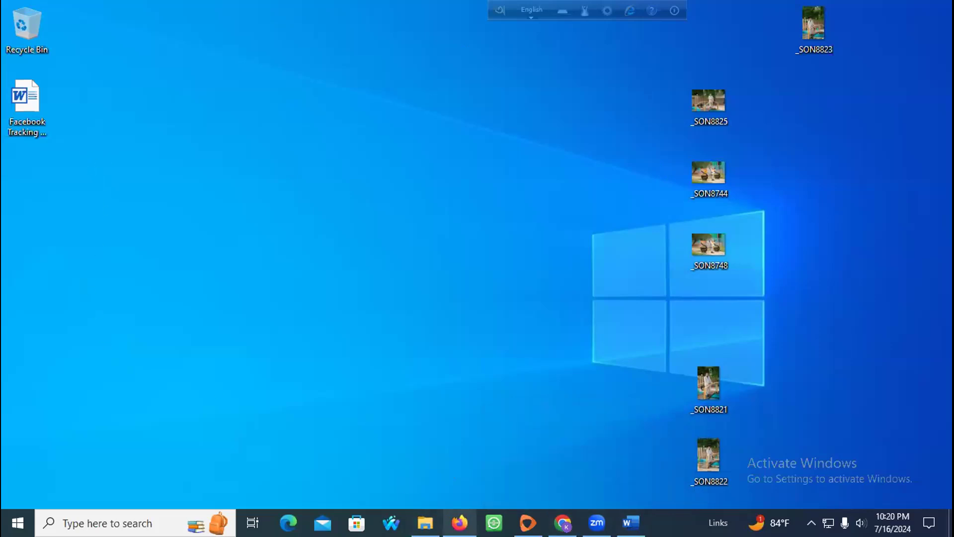
Step: Search WhatsApp chats for 'july' and open the July Batch-FOI 24 group
click(459, 522)
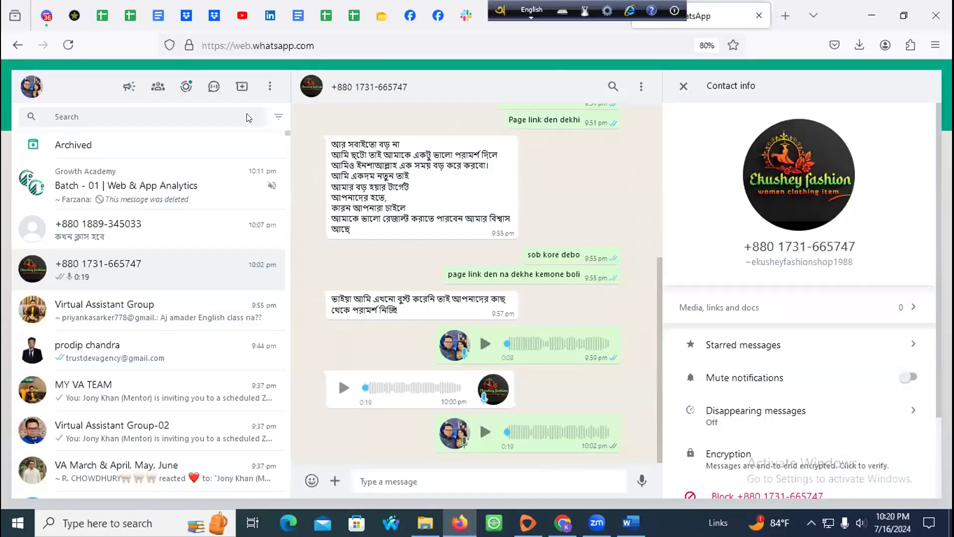
click(97, 111)
text(july)
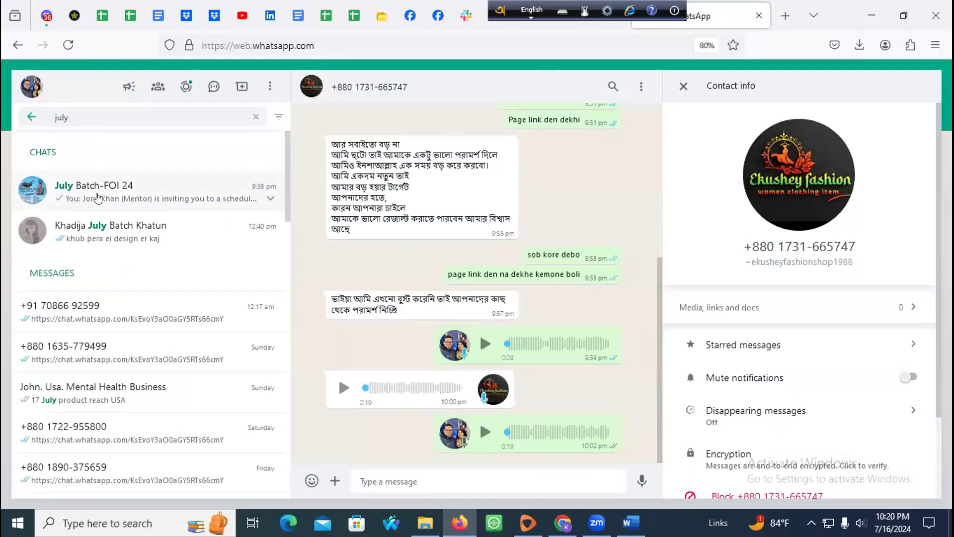
click(98, 195)
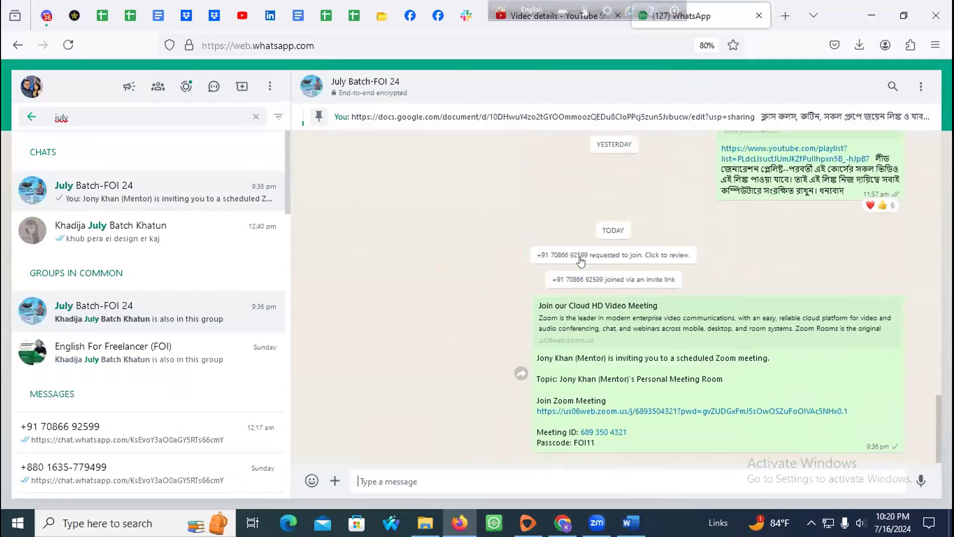
Step: Open the group's info, jump to its pinned message and expand the full text
click(393, 86)
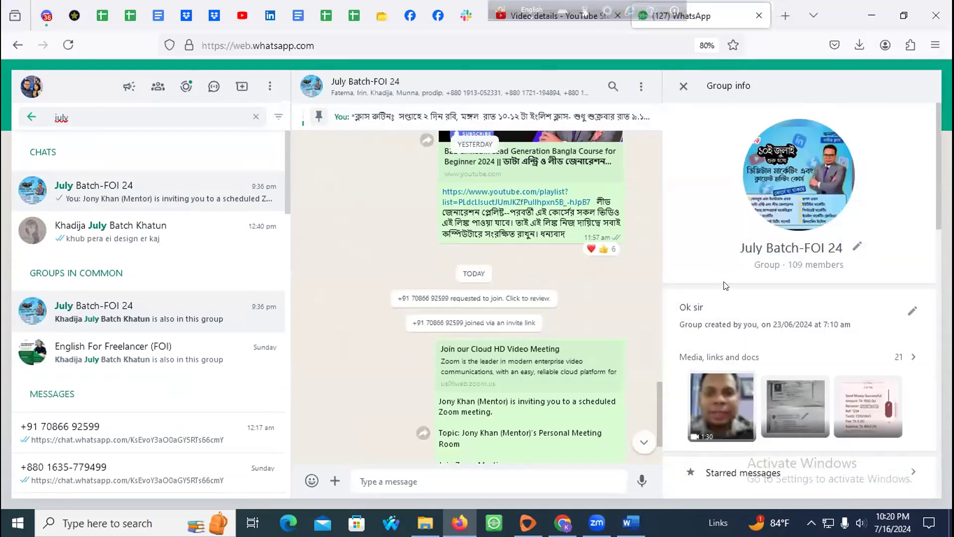
scroll(724, 291, down, 4)
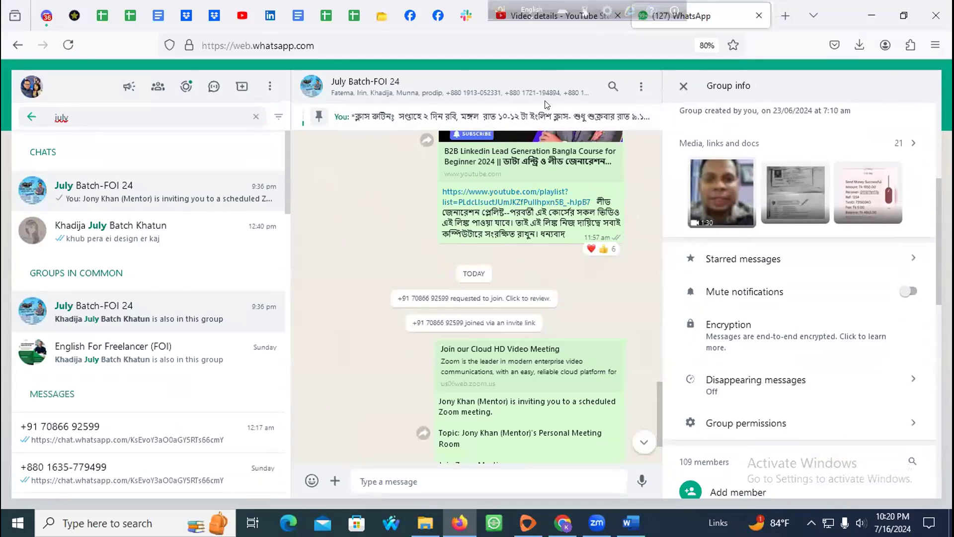
click(509, 117)
scroll(481, 302, down, 4)
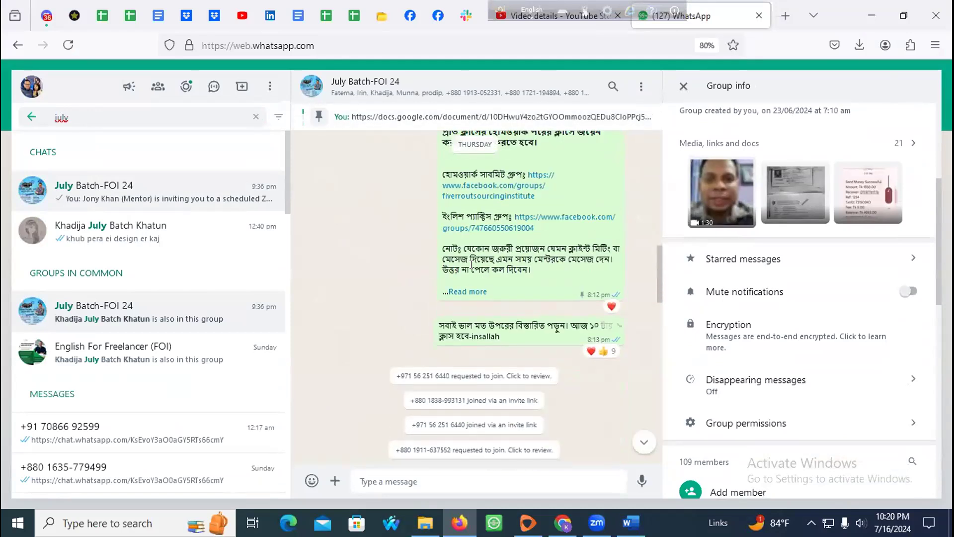
click(464, 292)
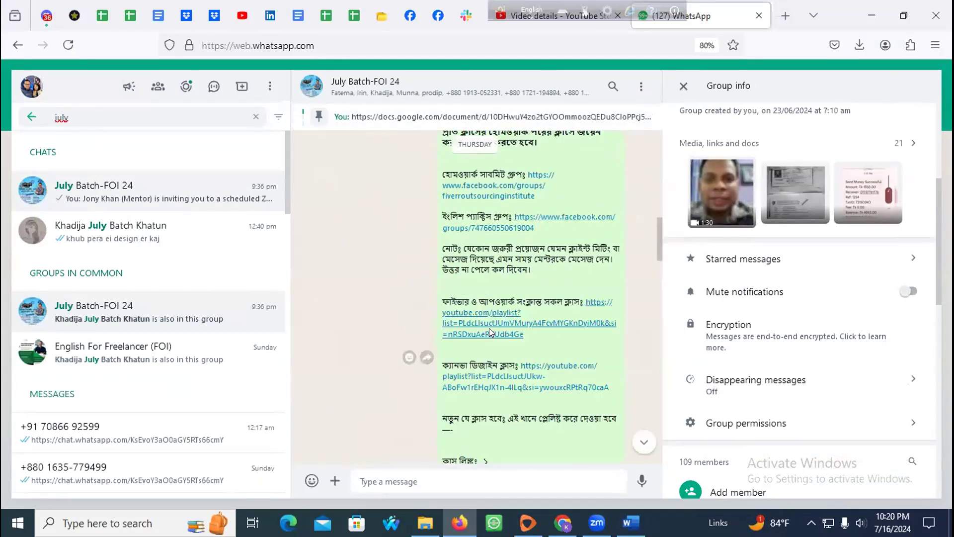
Step: Read through the pinned message, then close the group info and clear the july search
scroll(488, 328, down, 5)
scroll(488, 312, down, 1)
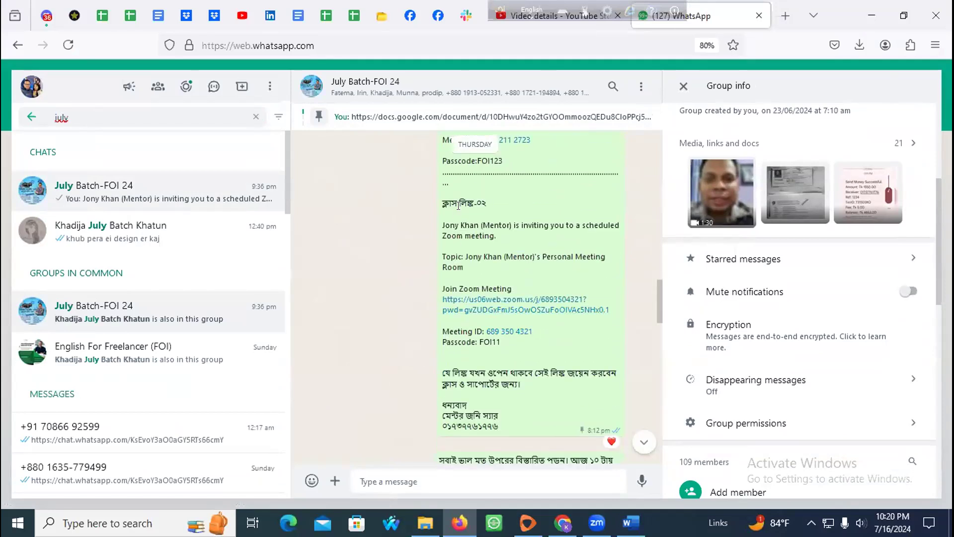
drag(443, 200, 437, 173)
scroll(509, 288, up, 3)
click(466, 242)
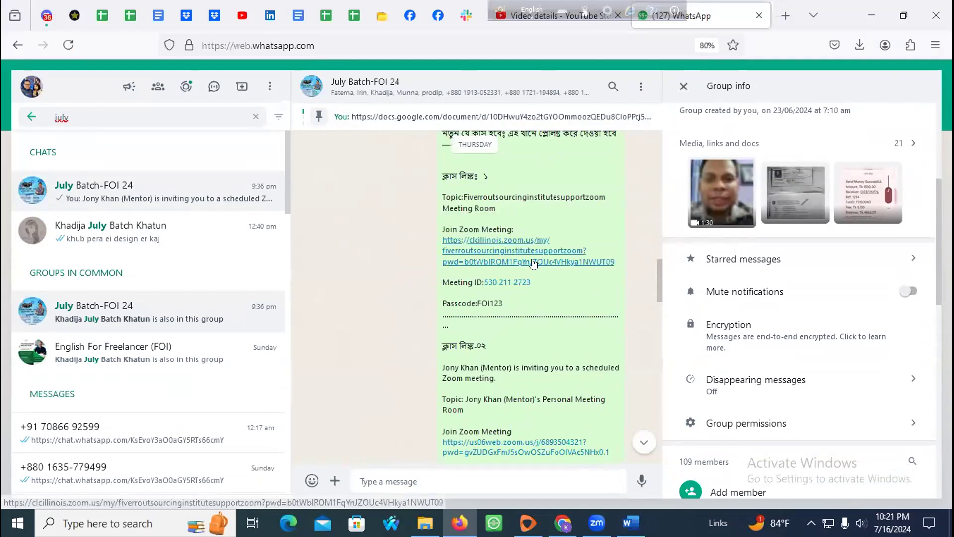
scroll(556, 302, down, 3)
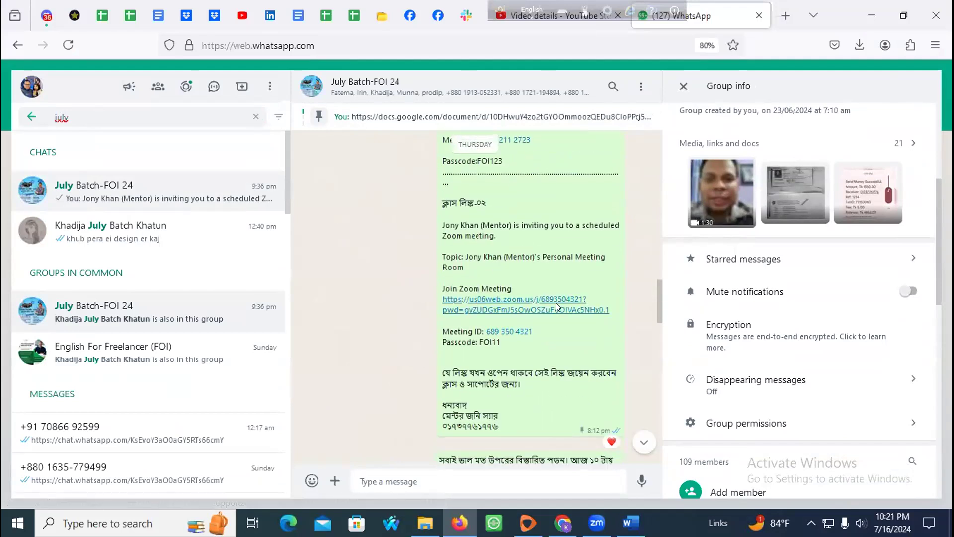
click(682, 86)
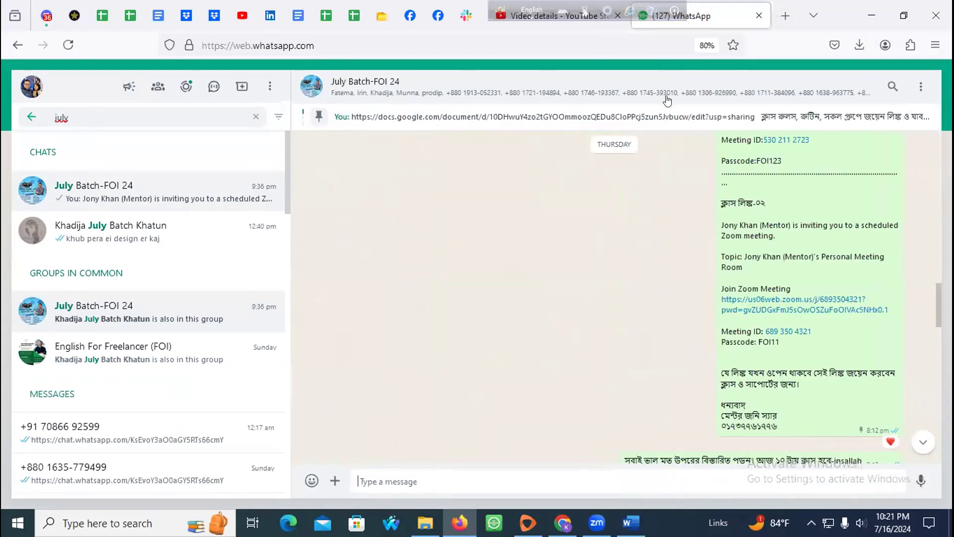
click(254, 117)
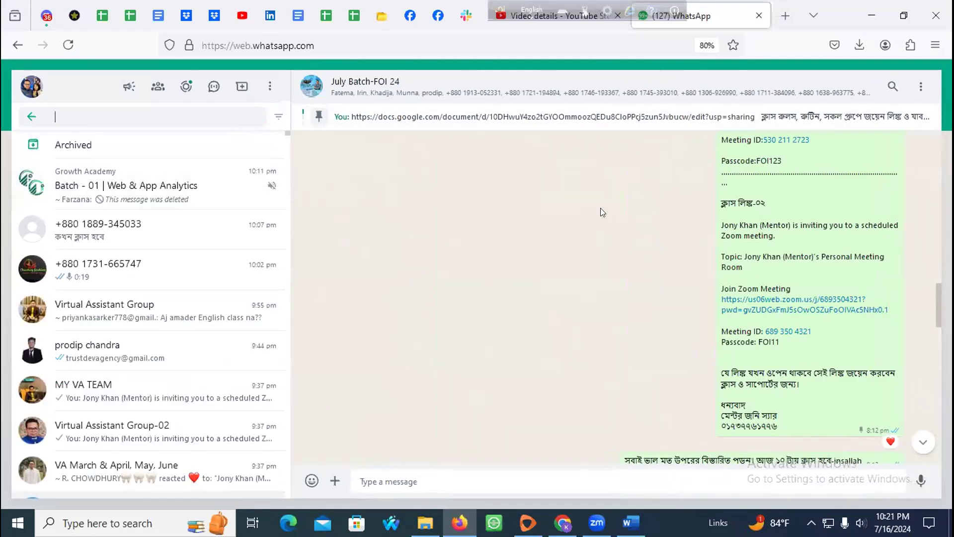
Step: Scroll the group chat, then close the WhatsApp and YouTube Studio tabs
click(571, 24)
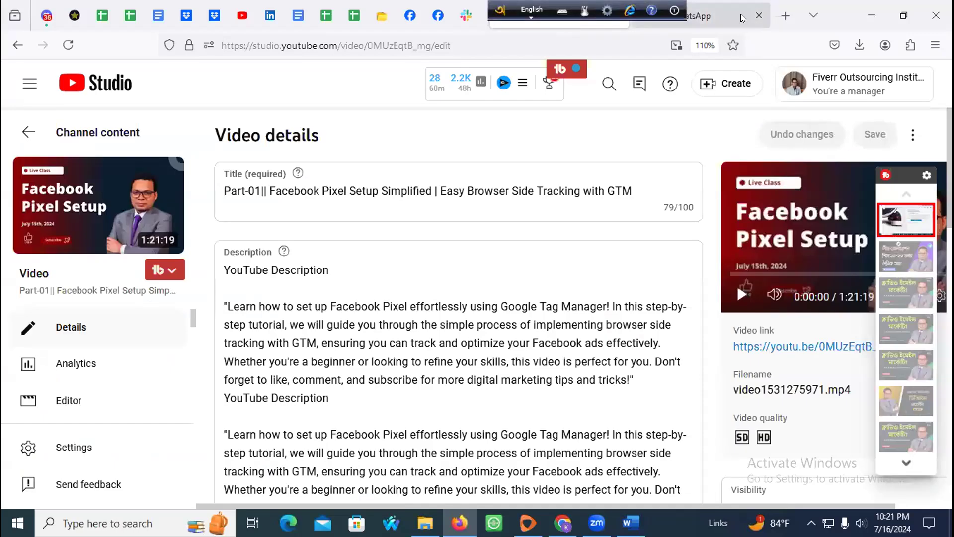
click(742, 19)
scroll(598, 248, down, 3)
scroll(596, 261, down, 10)
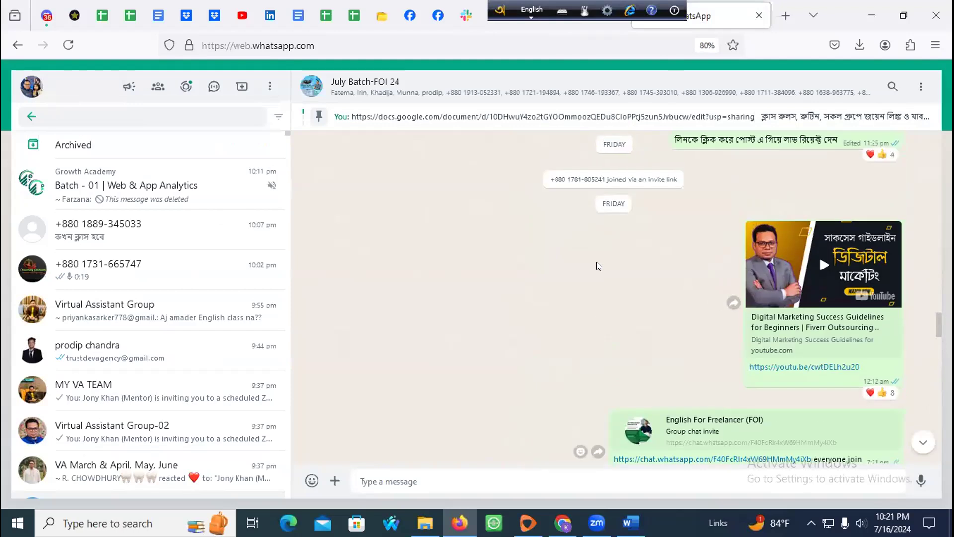
scroll(608, 264, down, 10)
scroll(610, 273, down, 5)
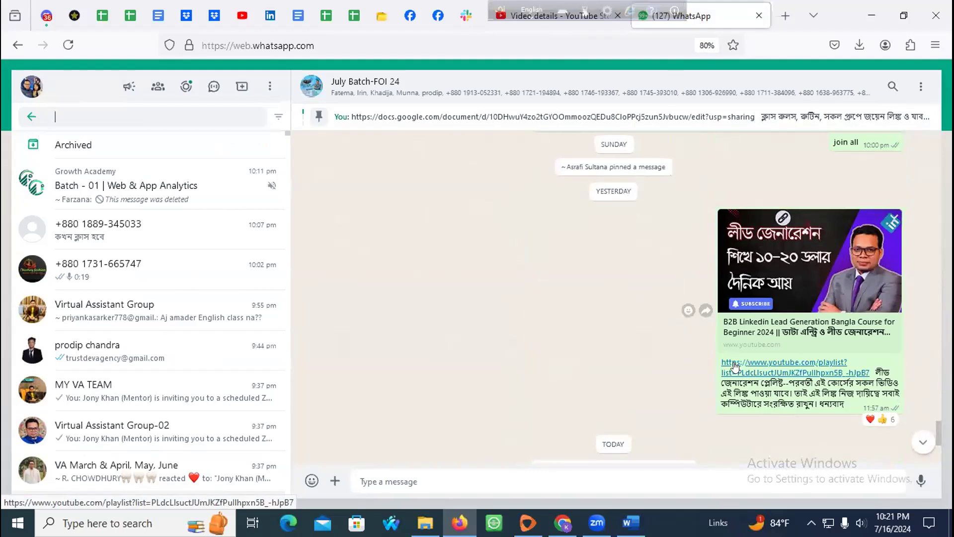
click(758, 13)
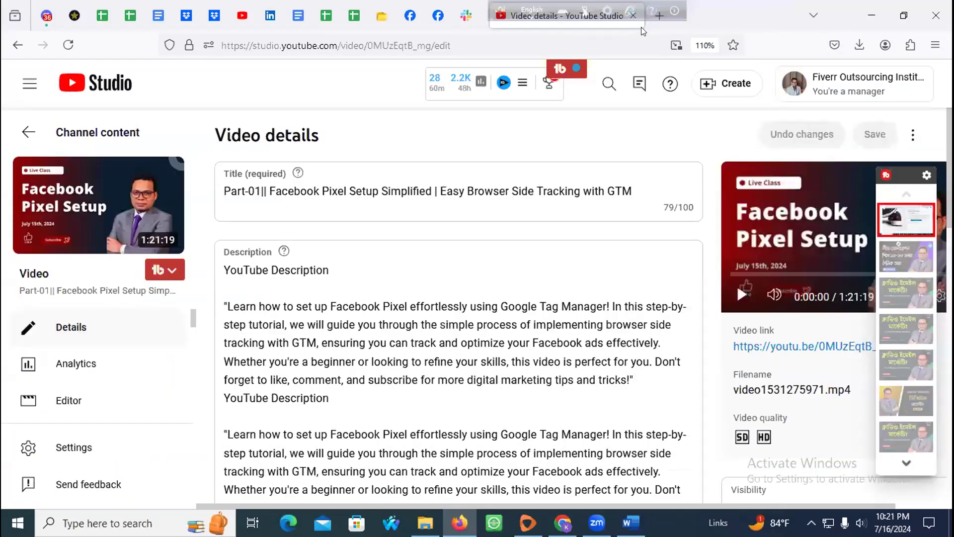
click(618, 20)
Step: Minimize the browser to the taskbar and refresh the desktop from its right-click menu
click(871, 15)
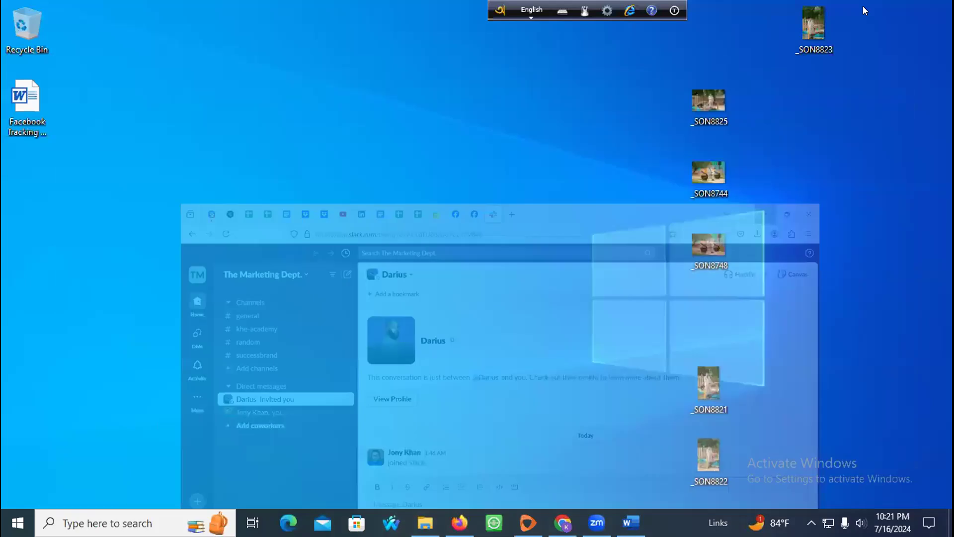
right_click(236, 162)
click(261, 201)
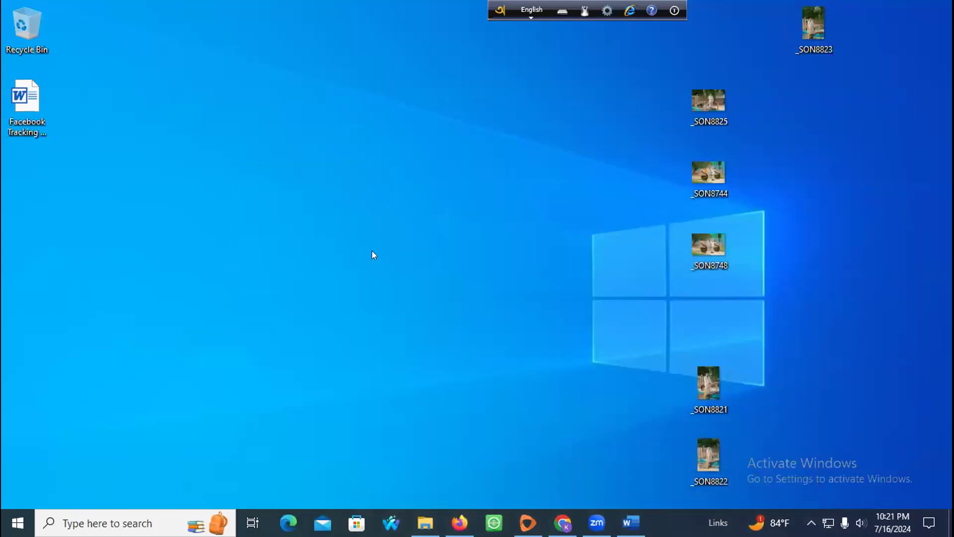
right_click(215, 150)
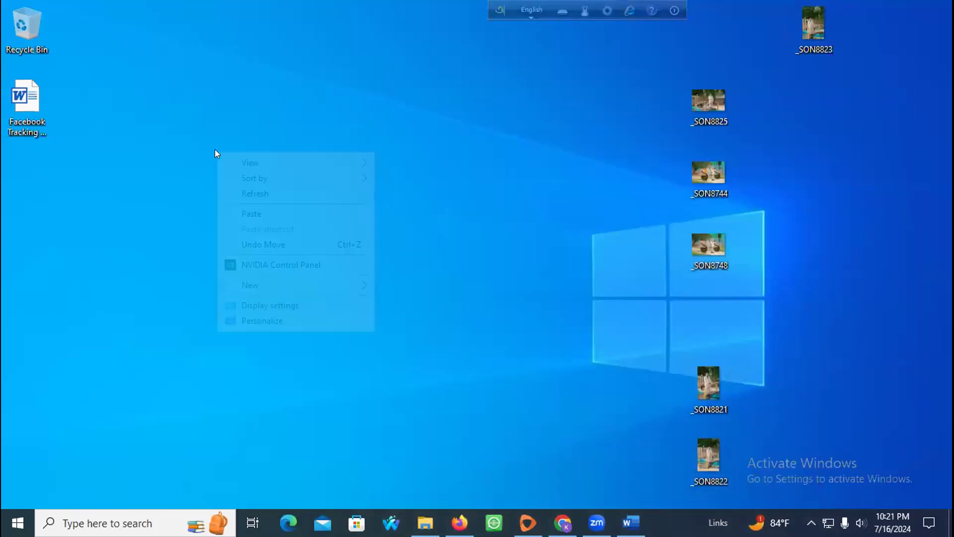
mouse_move(280, 287)
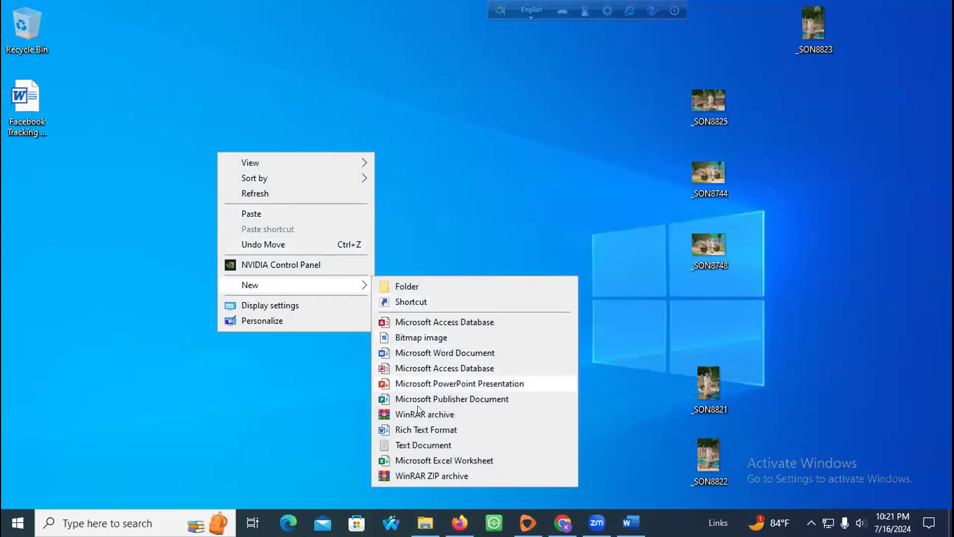
click(448, 487)
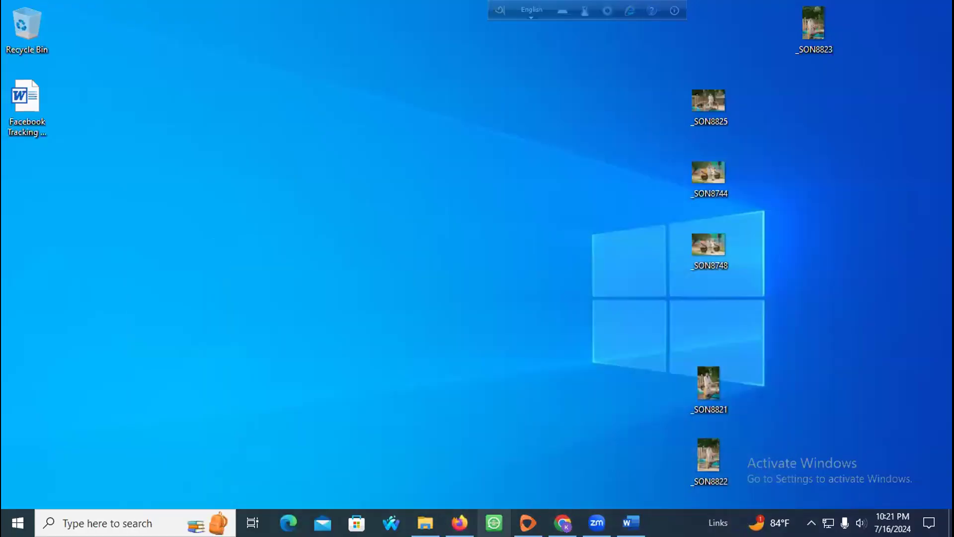
mouse_move(528, 522)
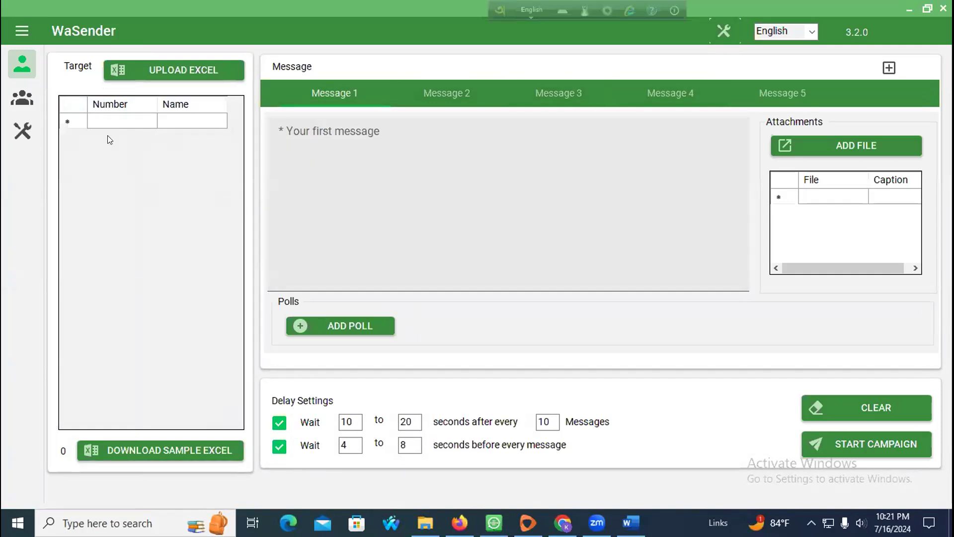
Step: Launch the Google Map Data Extractor and enter 'Real Estate Company In California, US' as the search term
click(23, 131)
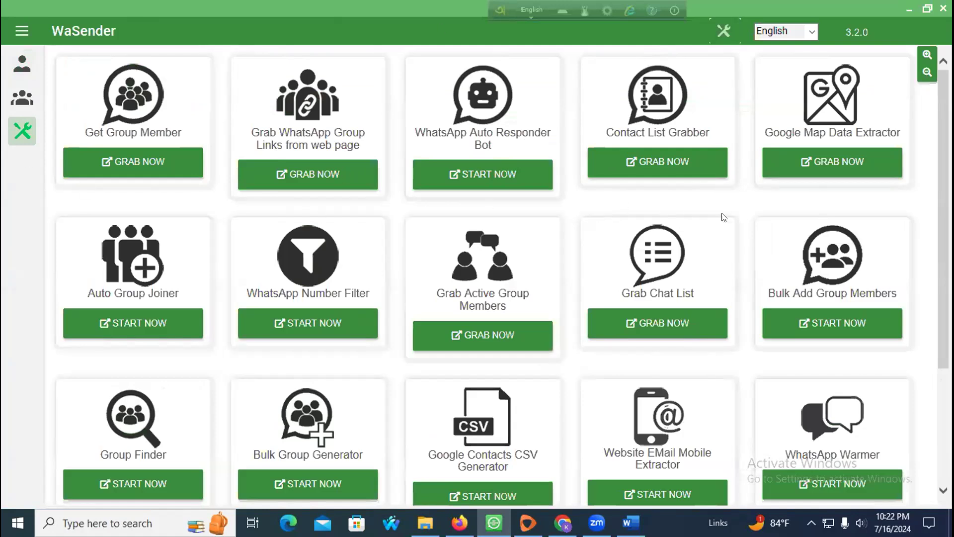
click(828, 172)
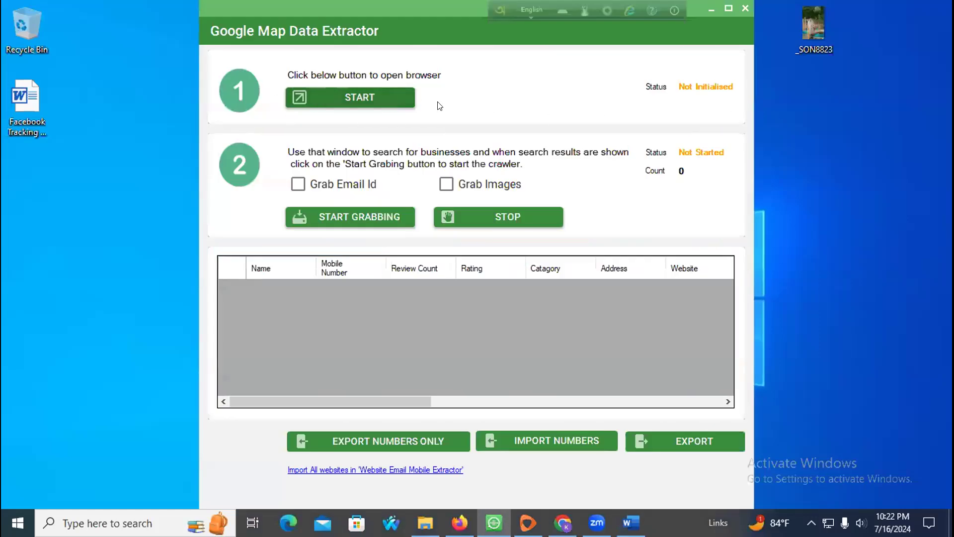
click(361, 100)
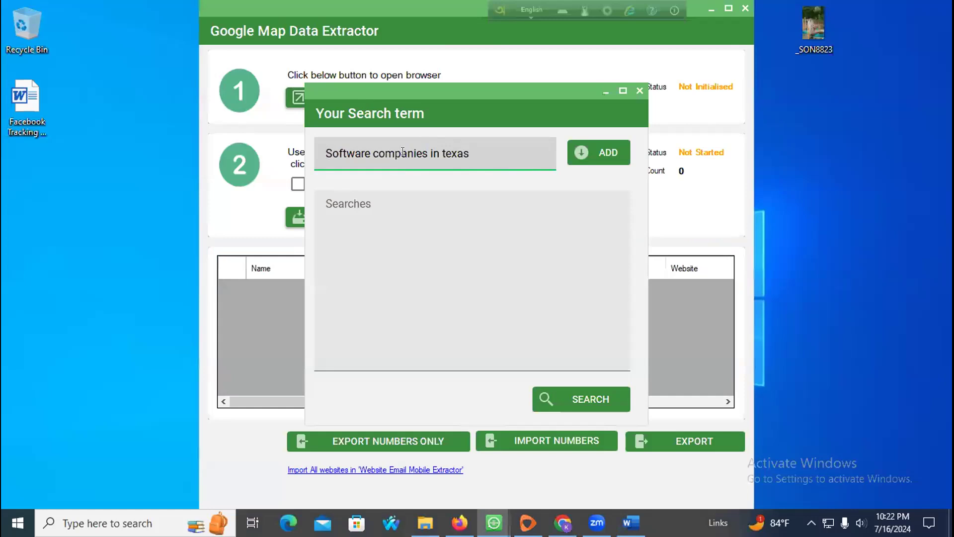
drag(324, 152, 488, 152)
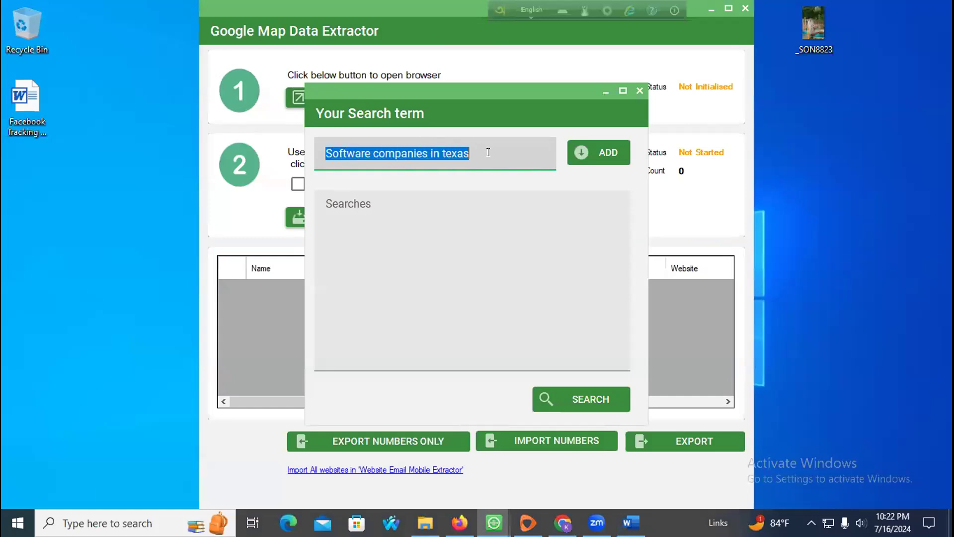
text(Real )
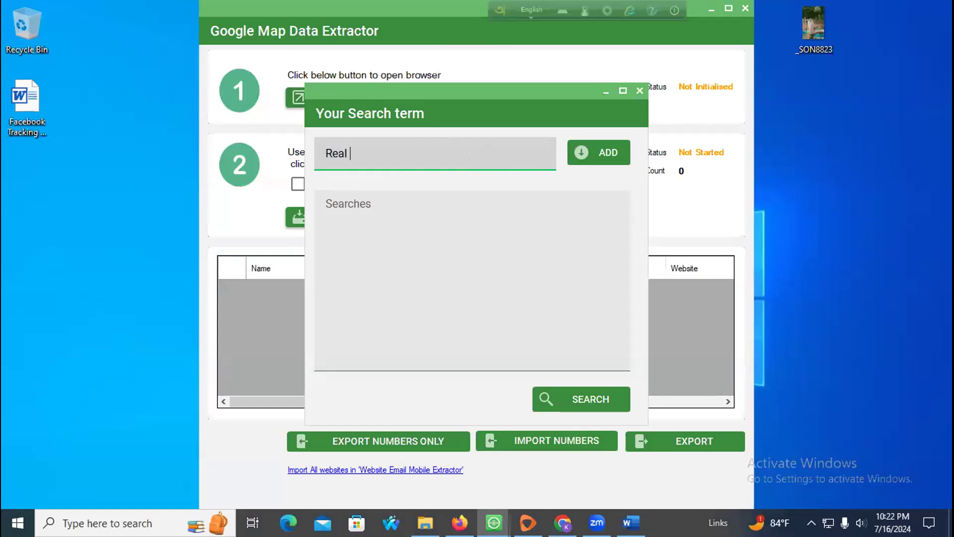
text(Estate Compa)
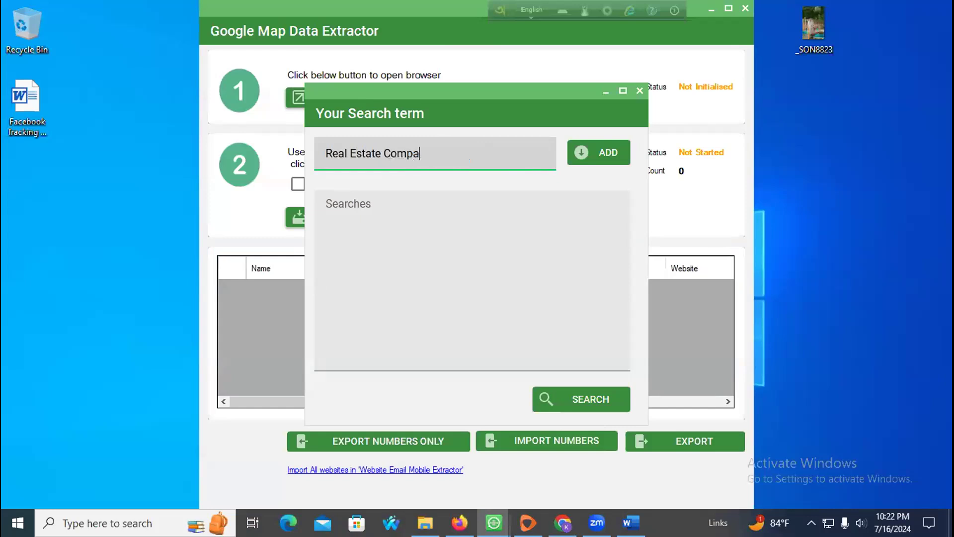
text(ny In California, US)
Step: Change the term to 'Real Estate Company In London, United Kingdom', add it, and run the search
double_click(468, 153)
click(469, 153)
drag(519, 153, 445, 151)
click(458, 153)
text(london)
drag(447, 151, 443, 151)
text(L)
drag(510, 153, 493, 151)
text(nited Kingdom)
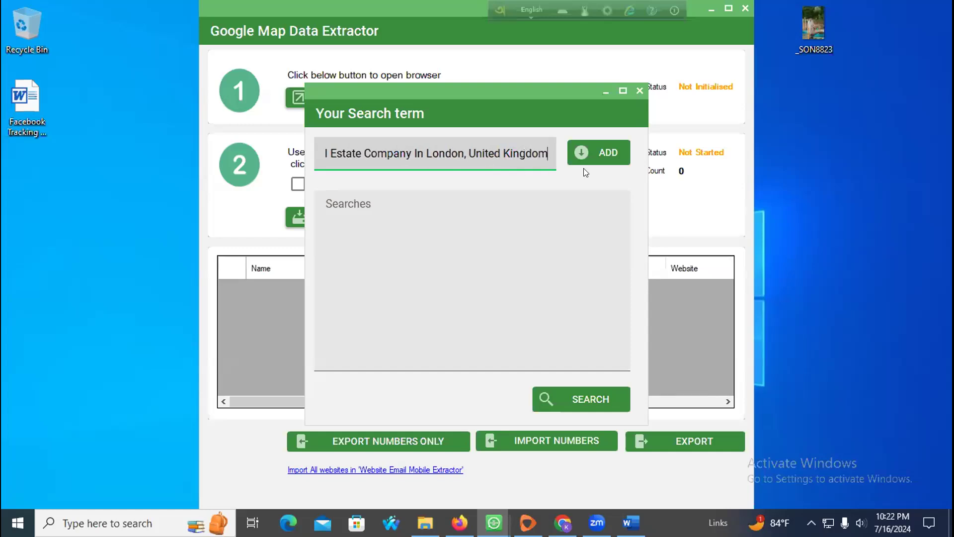
click(589, 158)
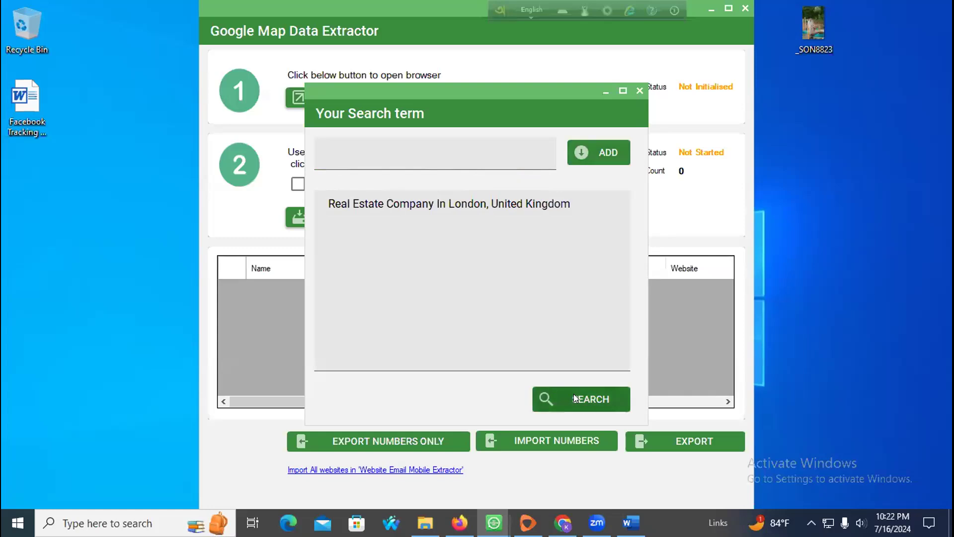
click(574, 398)
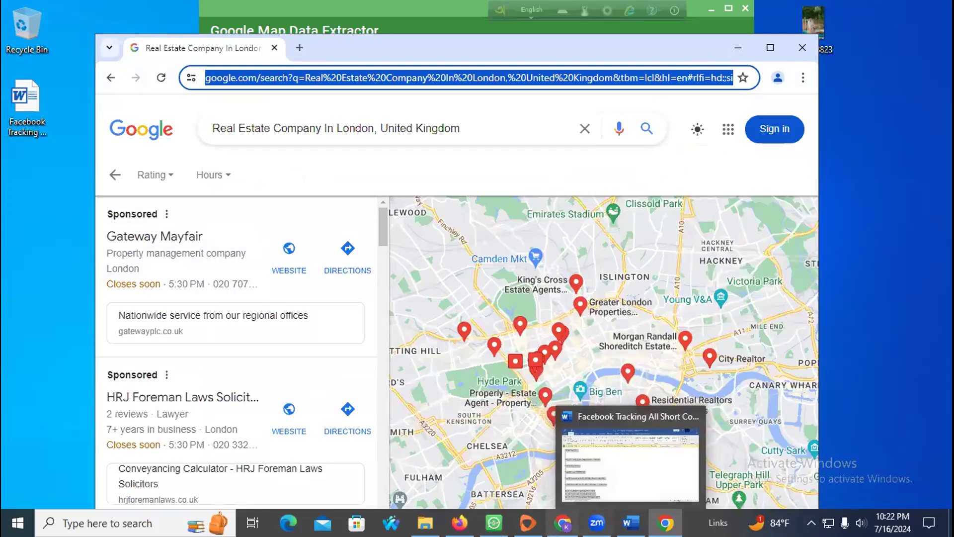
Step: Enable Grab Email Id and start grabbing the London real estate results
click(493, 523)
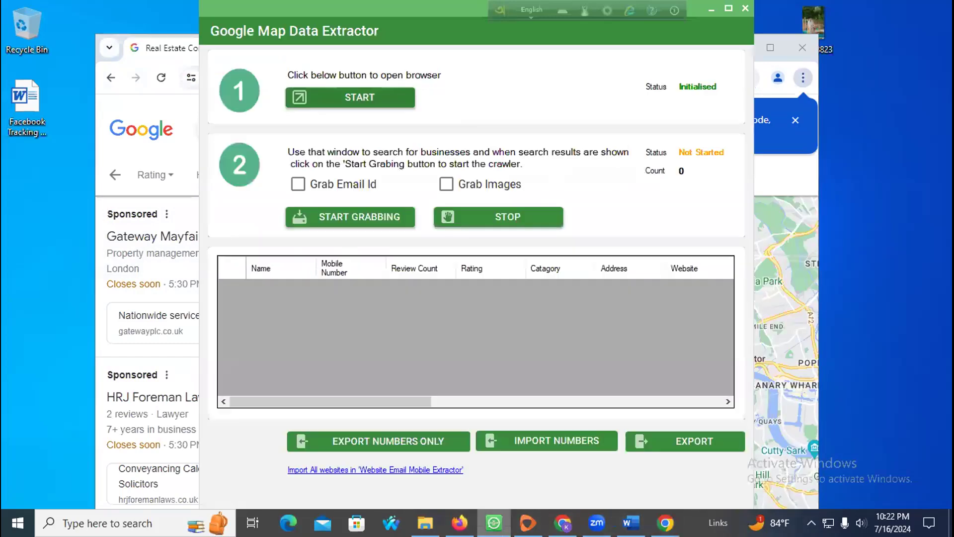
click(298, 184)
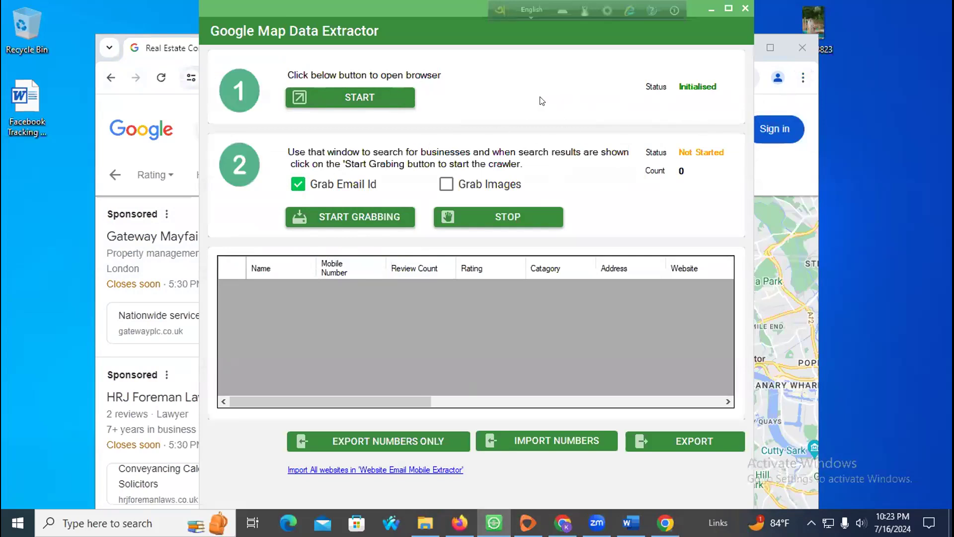
click(315, 218)
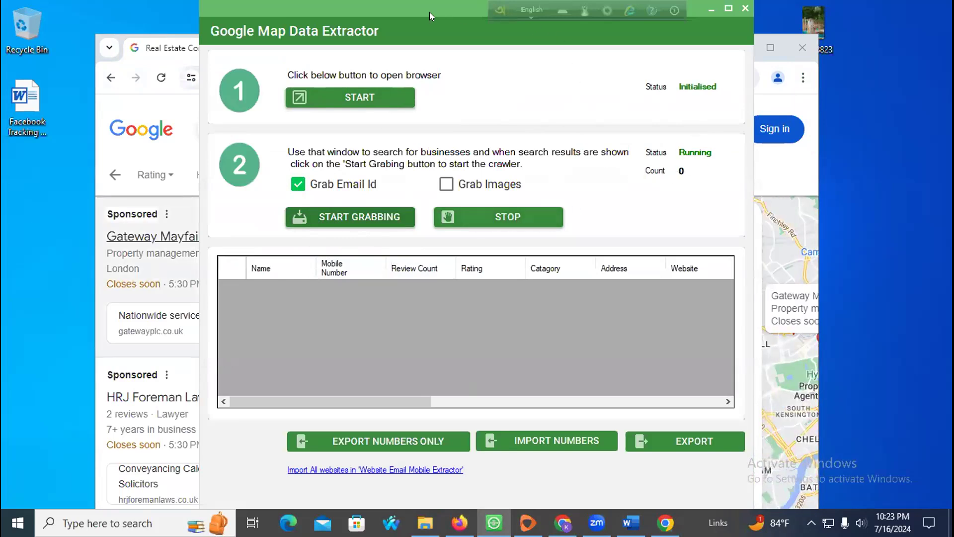
drag(429, 12, 746, 51)
Step: Rearrange the browser and extractor windows side by side as records are collected
click(402, 167)
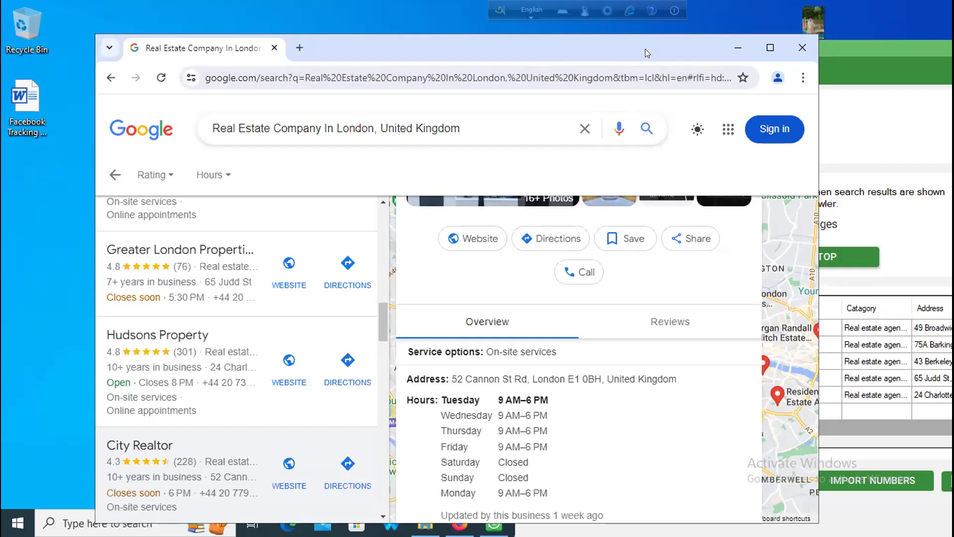
drag(645, 49, 429, 47)
click(780, 77)
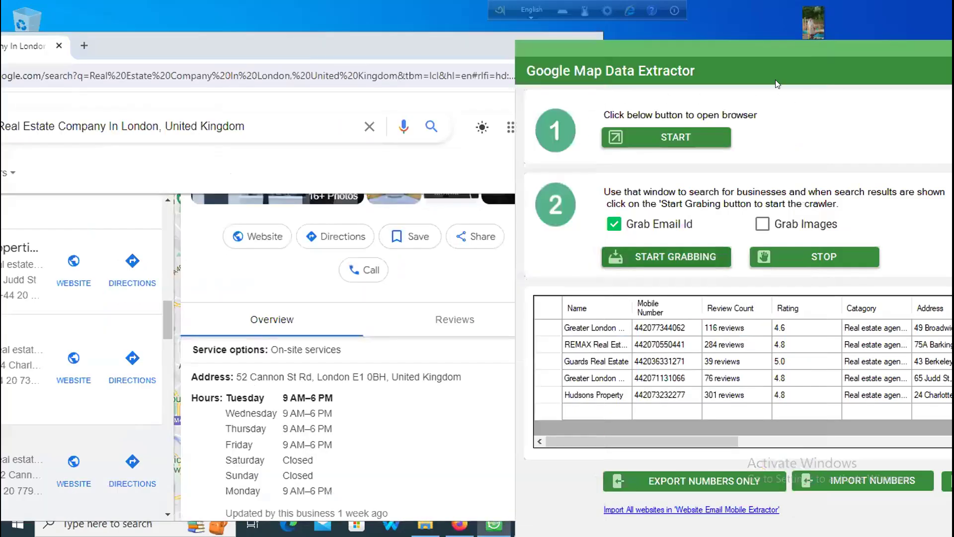
drag(755, 61, 404, 30)
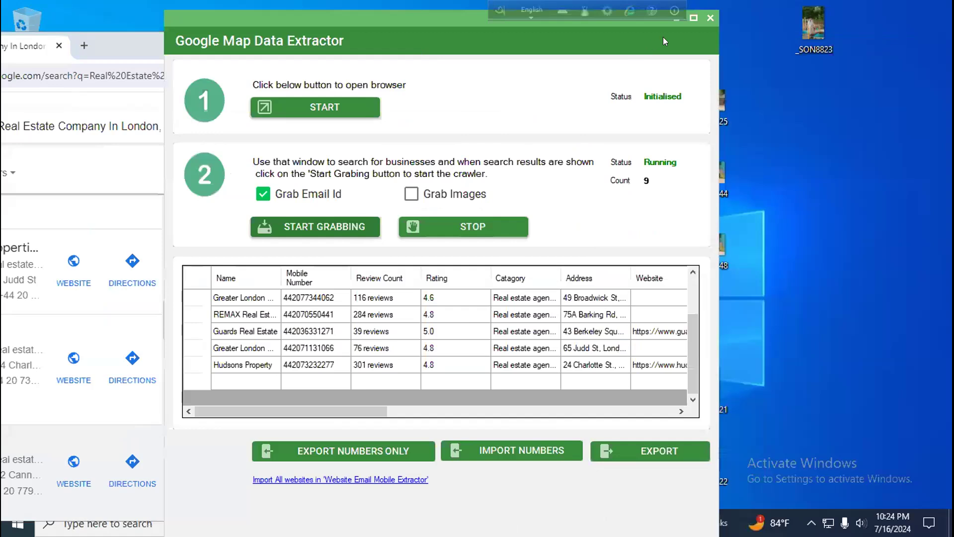
click(691, 18)
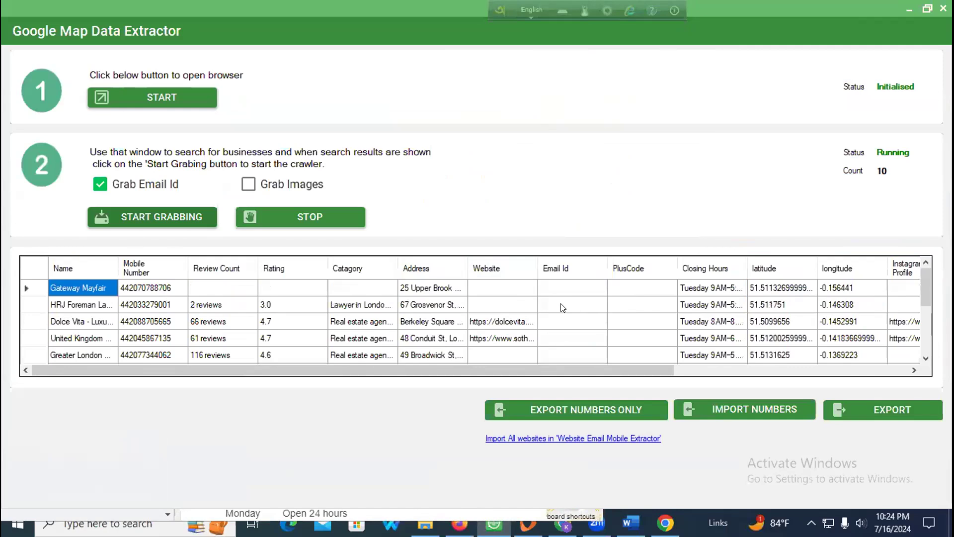
click(927, 9)
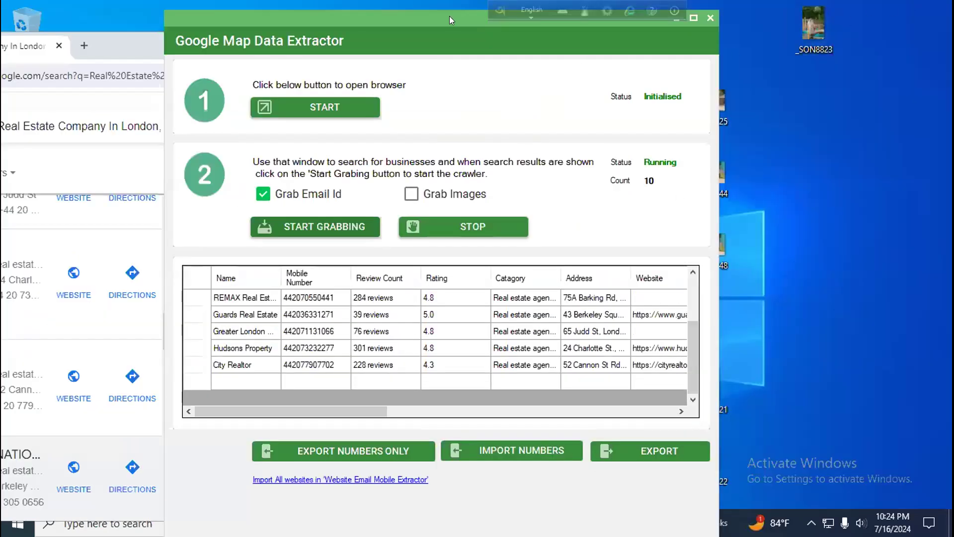
drag(449, 20, 633, 41)
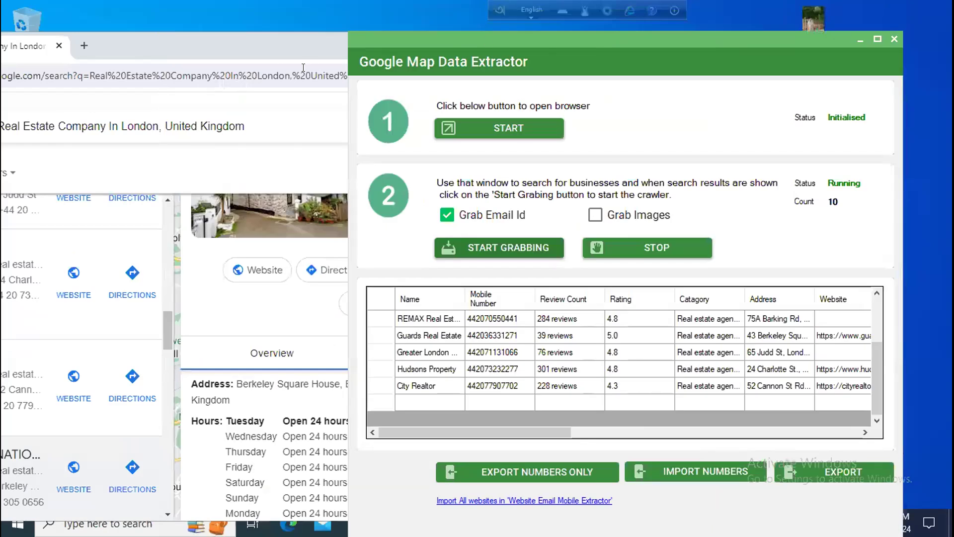
Step: Maximize the extractor and scroll its table through the phone, email and social columns, then restore it
click(328, 100)
drag(387, 46, 476, 46)
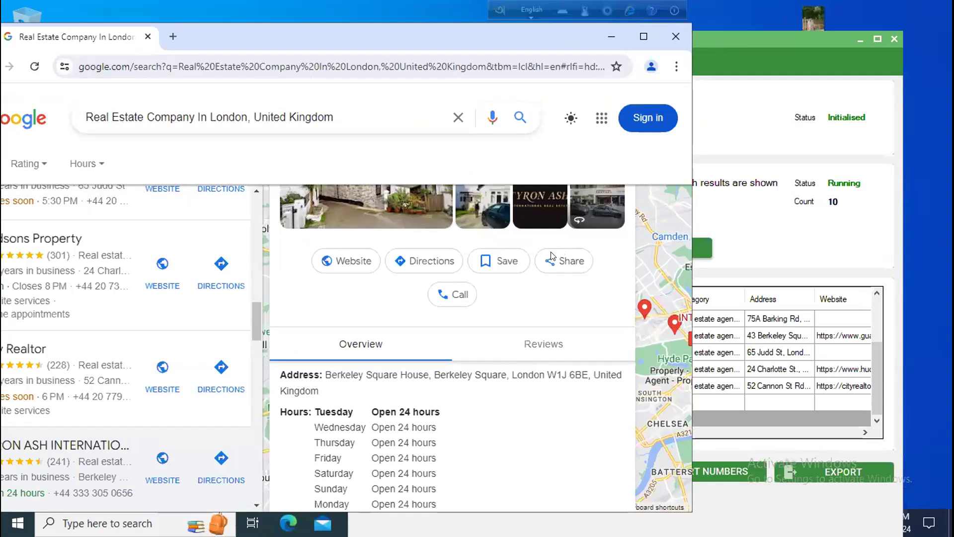
click(877, 40)
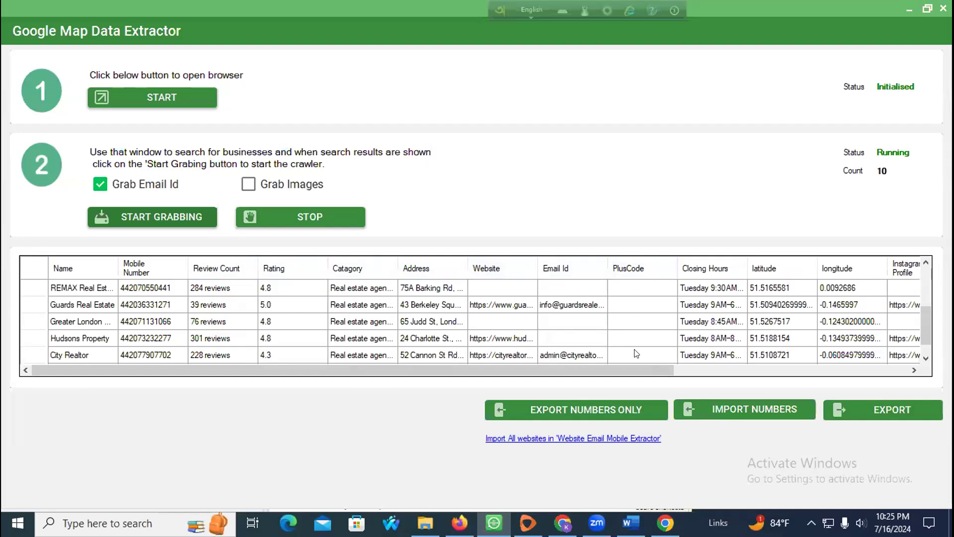
drag(667, 375, 852, 350)
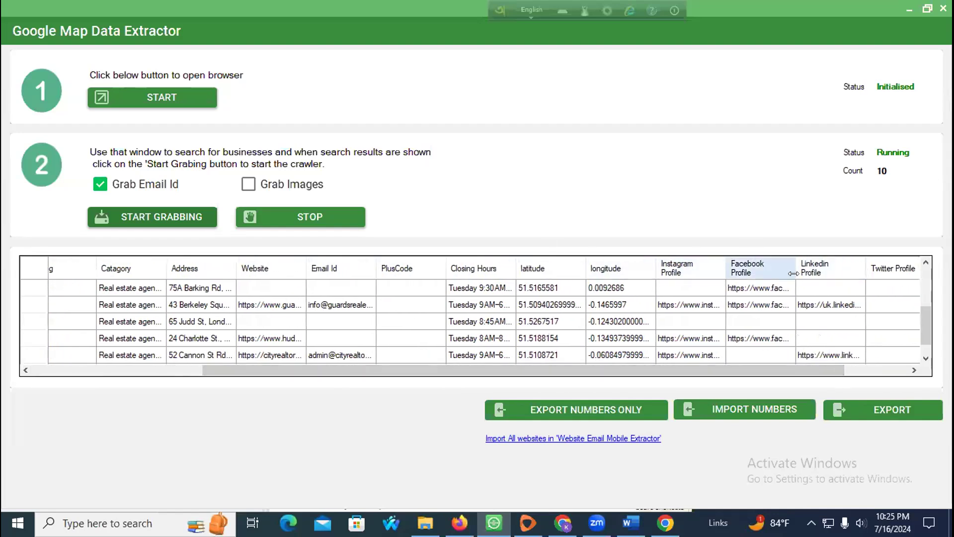
drag(745, 374, 305, 366)
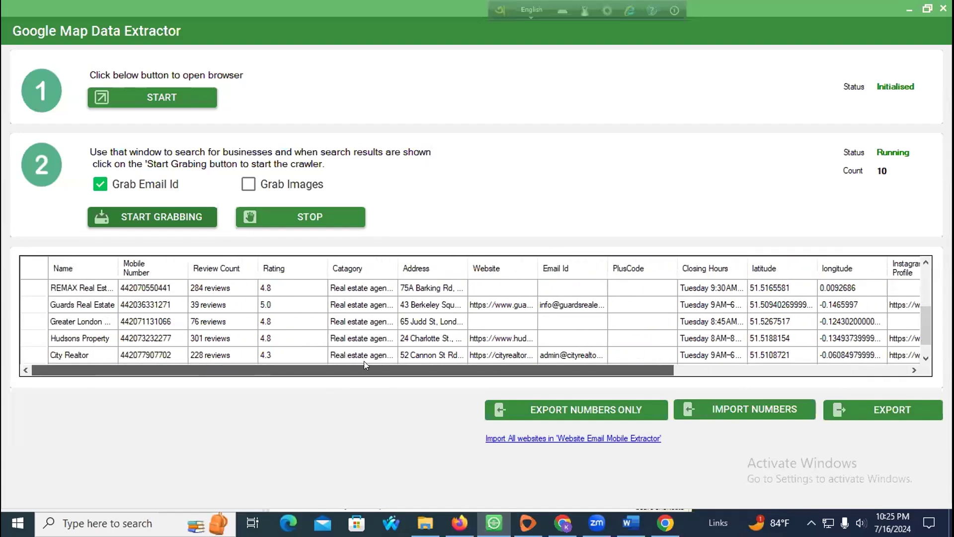
click(926, 8)
click(261, 152)
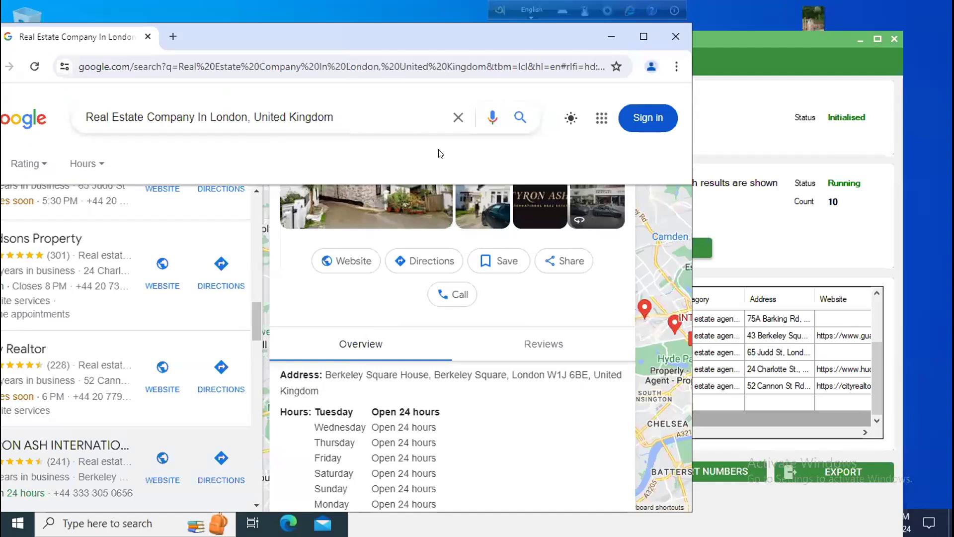
Step: Open the second page of Google results, then maximize the extractor showing 12 records
drag(539, 36, 693, 30)
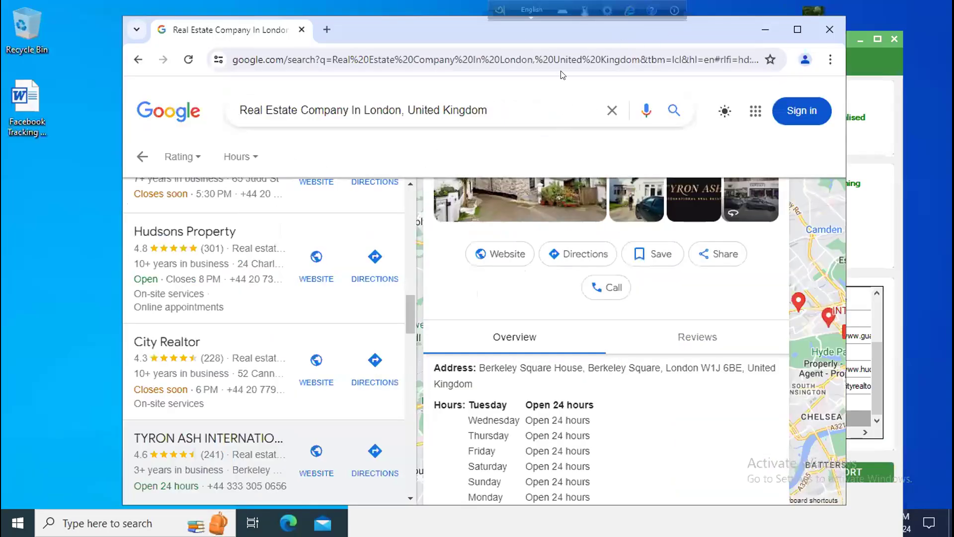
scroll(329, 300, down, 20)
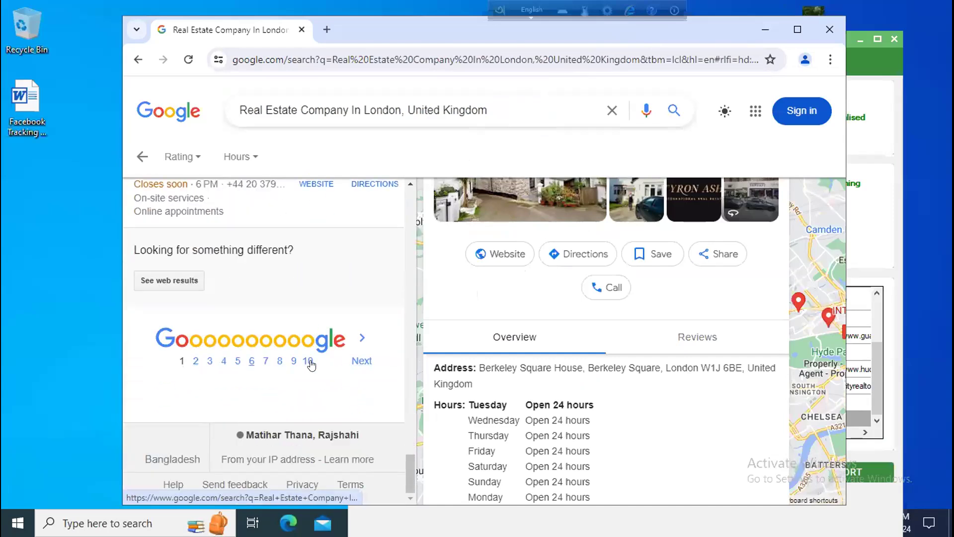
click(354, 363)
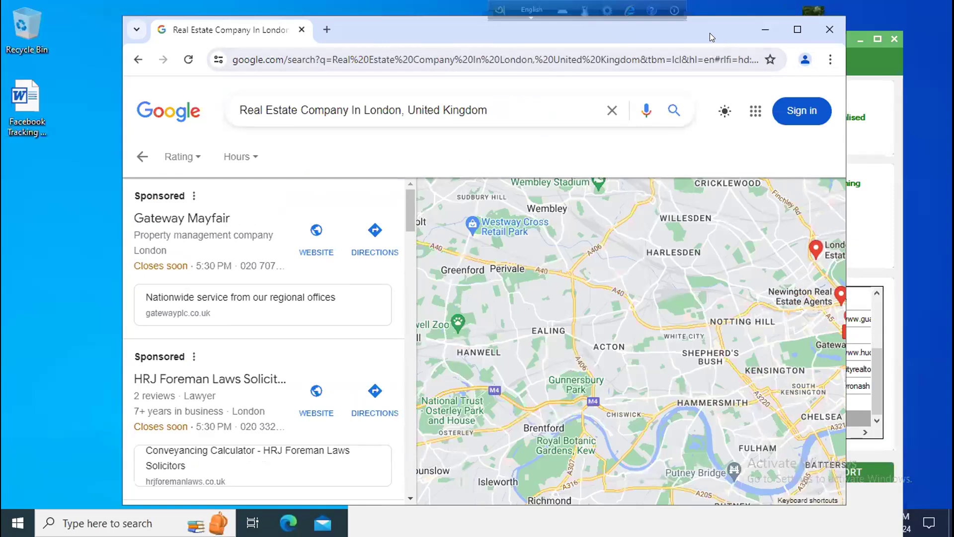
drag(709, 32, 488, 32)
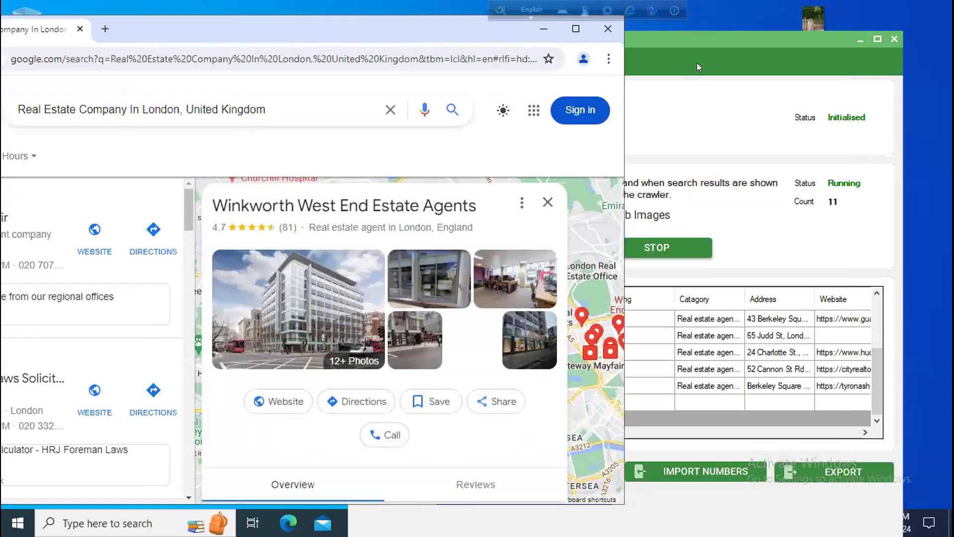
click(696, 62)
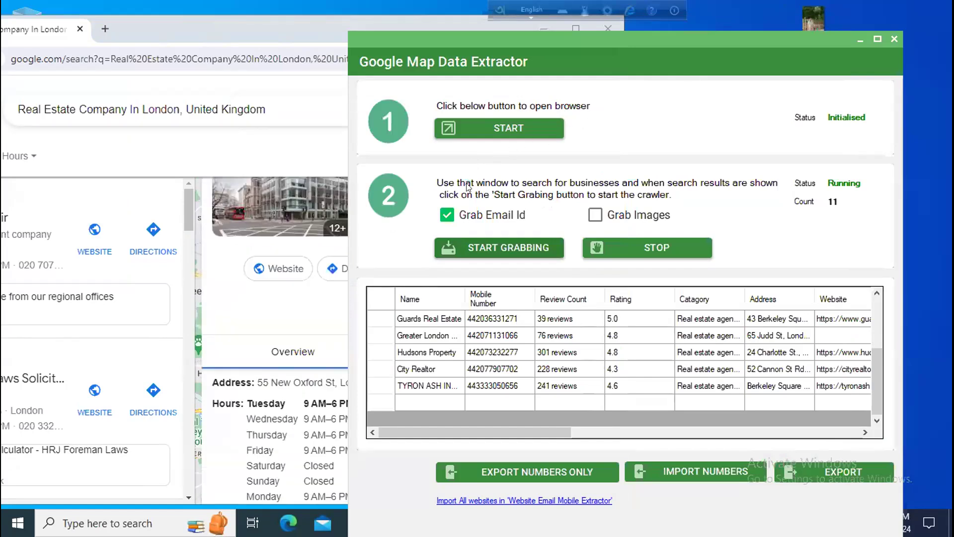
click(309, 139)
click(698, 126)
click(876, 39)
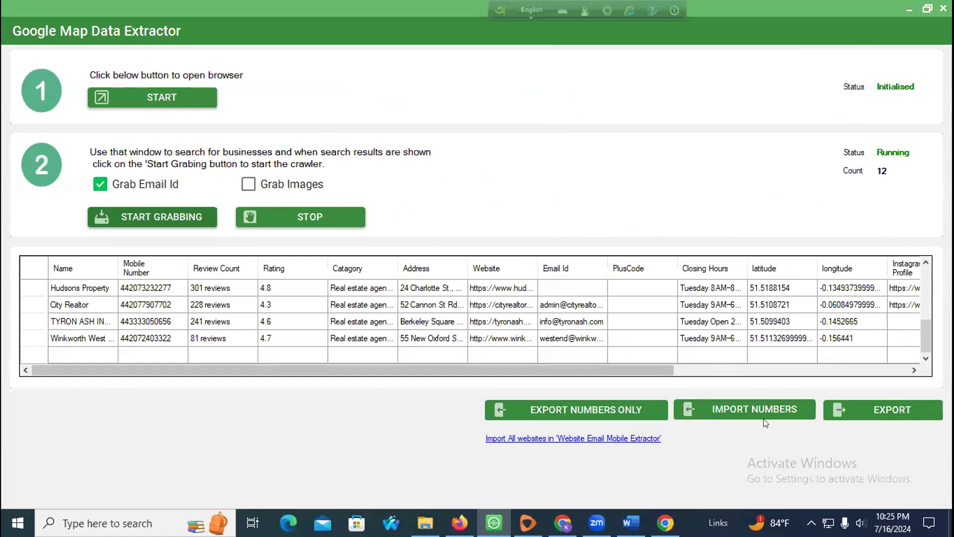
Step: Export the collected listings as GMapData to the Desktop
click(887, 406)
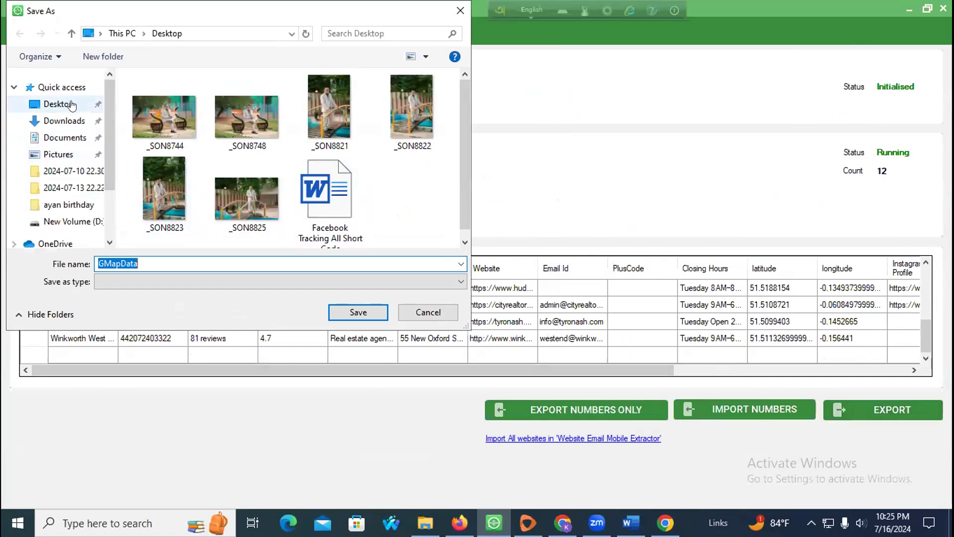
click(72, 105)
click(357, 312)
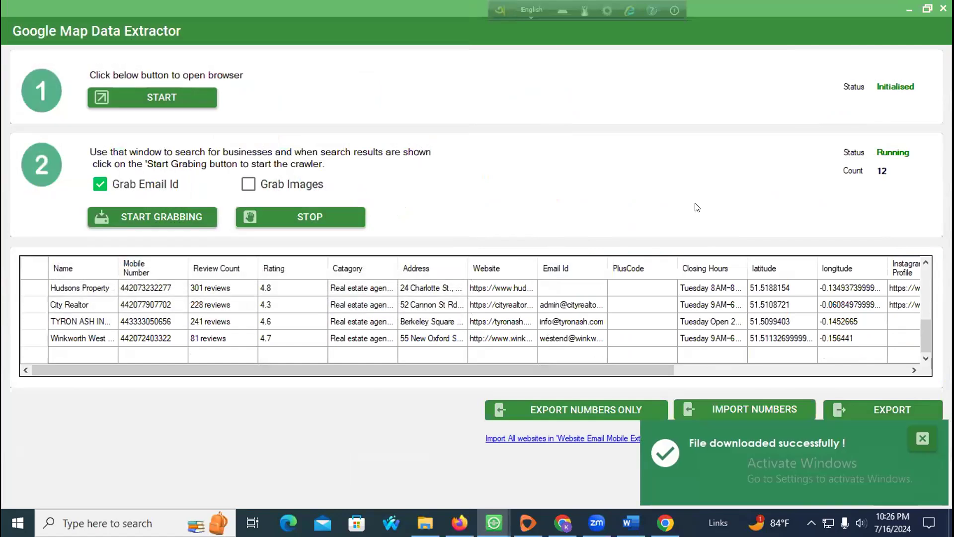
Step: Restore and move the extractor and browser windows aside to reveal the GMapData file
click(927, 9)
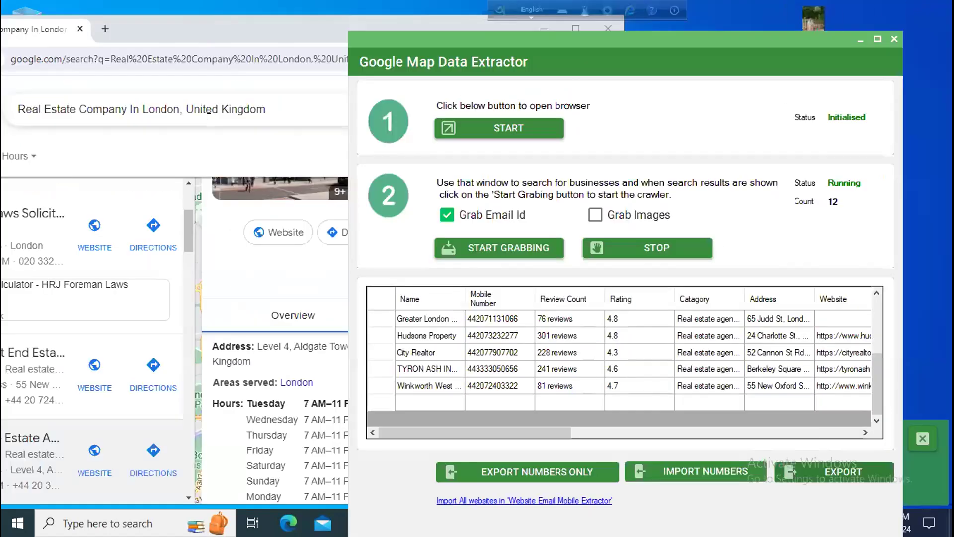
click(272, 149)
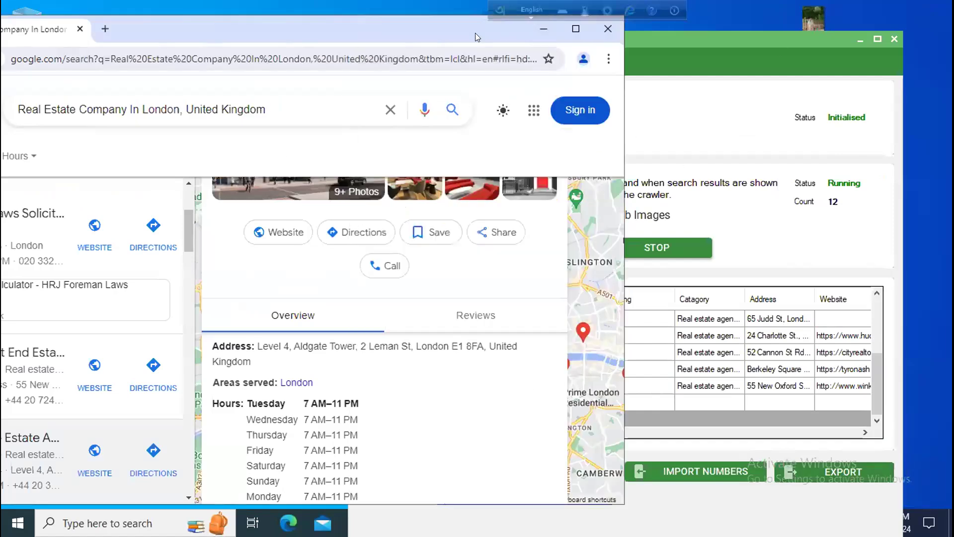
drag(475, 33, 718, 419)
drag(631, 39, 531, 470)
click(511, 414)
click(216, 167)
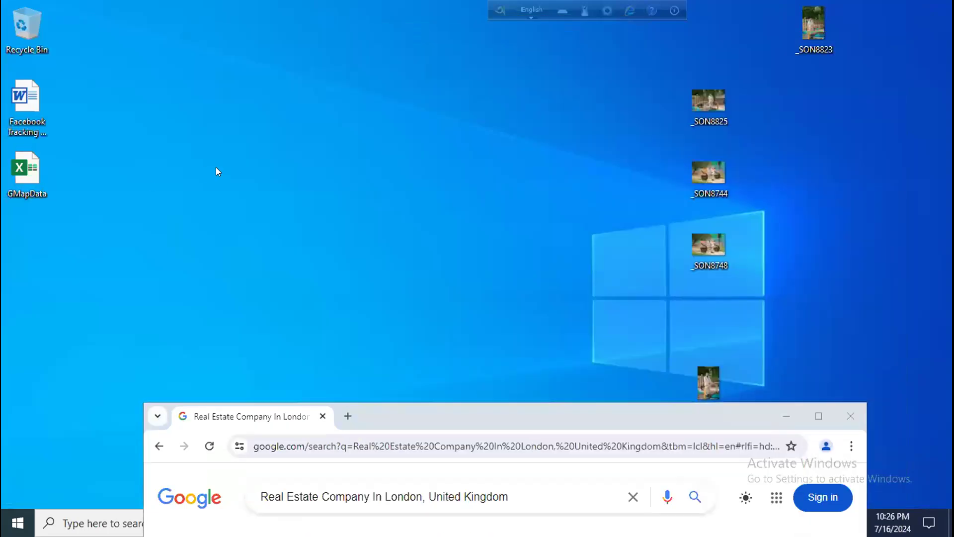
Step: Open GMapData in Excel, widen the Name and Email Id columns, and dismiss the licence bar
double_click(25, 177)
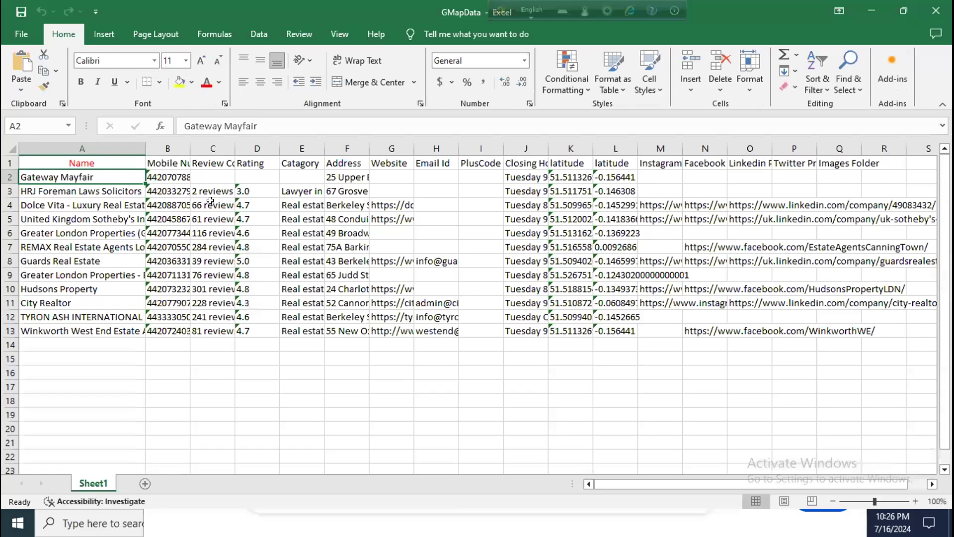
drag(144, 148, 243, 150)
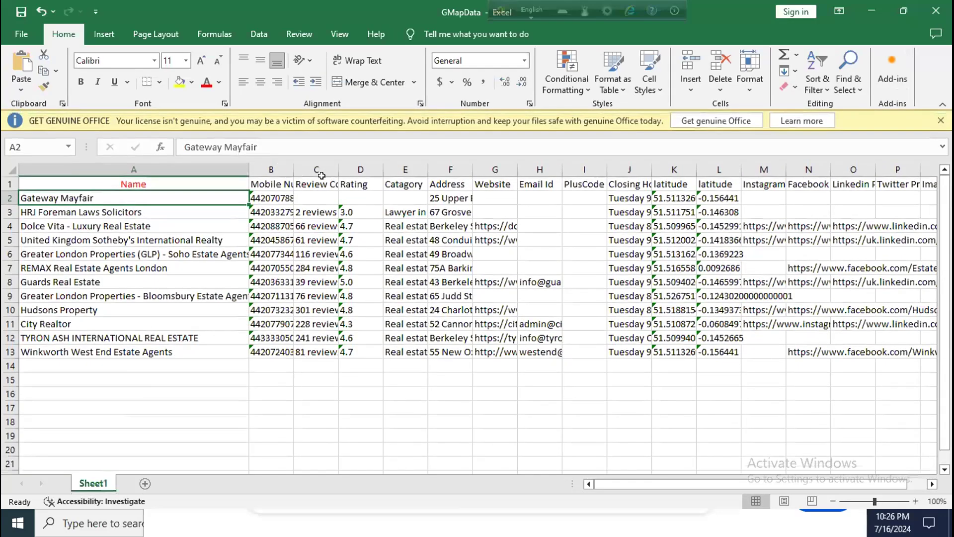
click(937, 127)
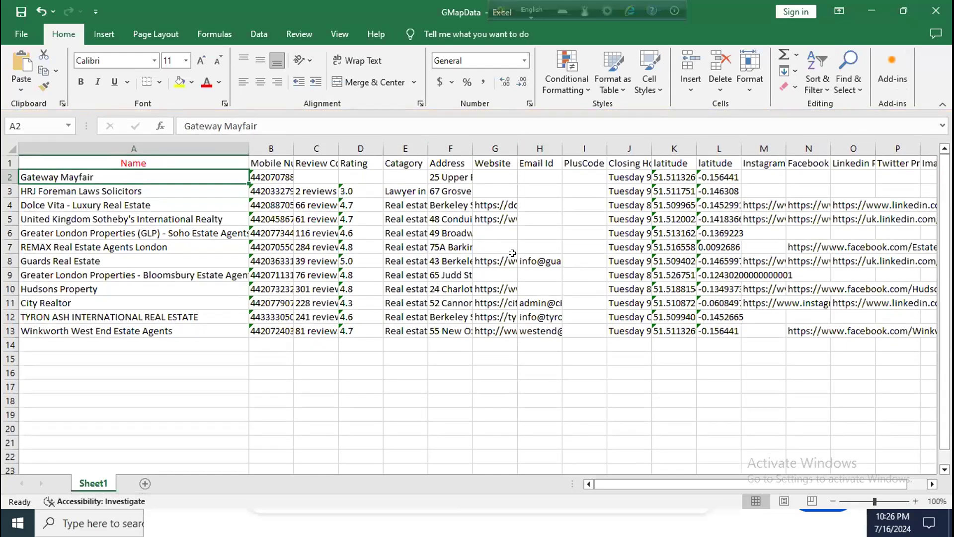
drag(561, 148, 627, 149)
click(537, 329)
click(537, 318)
click(538, 304)
click(522, 259)
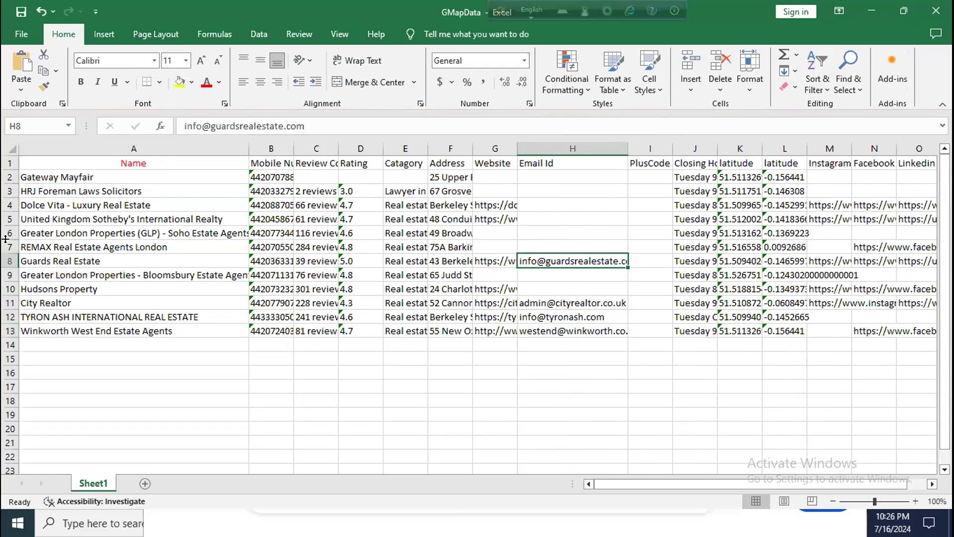
drag(9, 246, 10, 177)
Step: Delete rows 2–7 and the Bloomsbury and Hudsons Property rows, keeping the four agencies with emails
right_click(167, 229)
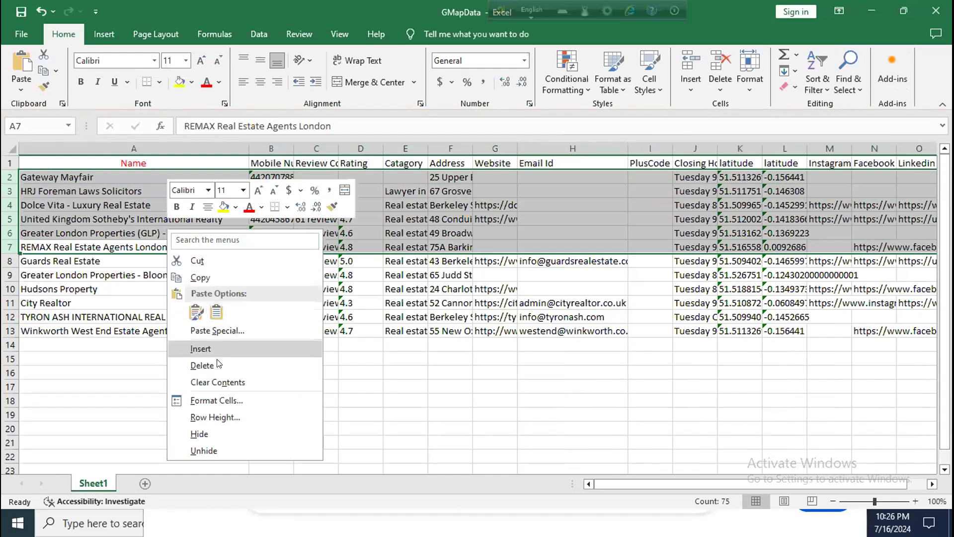
click(202, 365)
click(317, 208)
drag(8, 191, 8, 205)
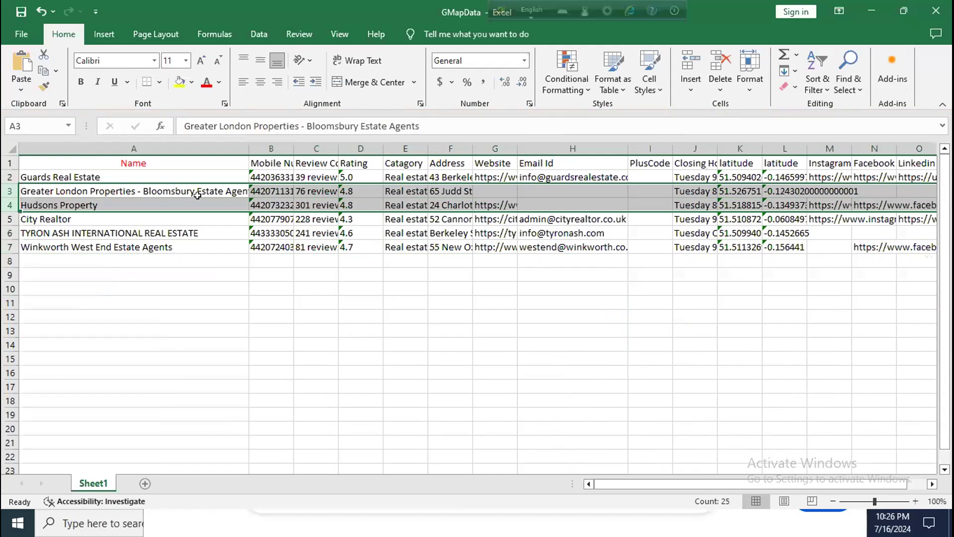
right_click(203, 198)
drag(533, 250, 533, 250)
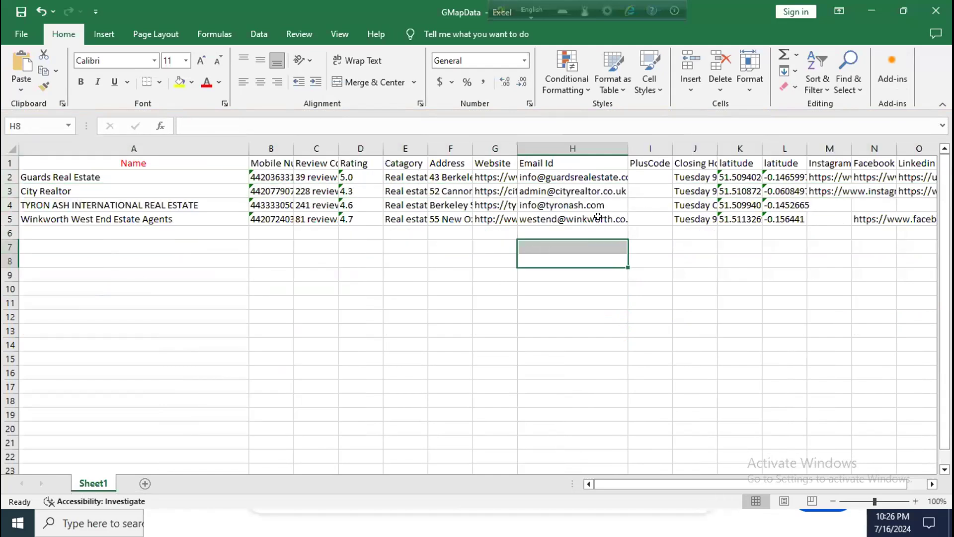
Step: Delete the PlusCode, Closing Hours and two latitude columns
click(650, 149)
right_click(662, 147)
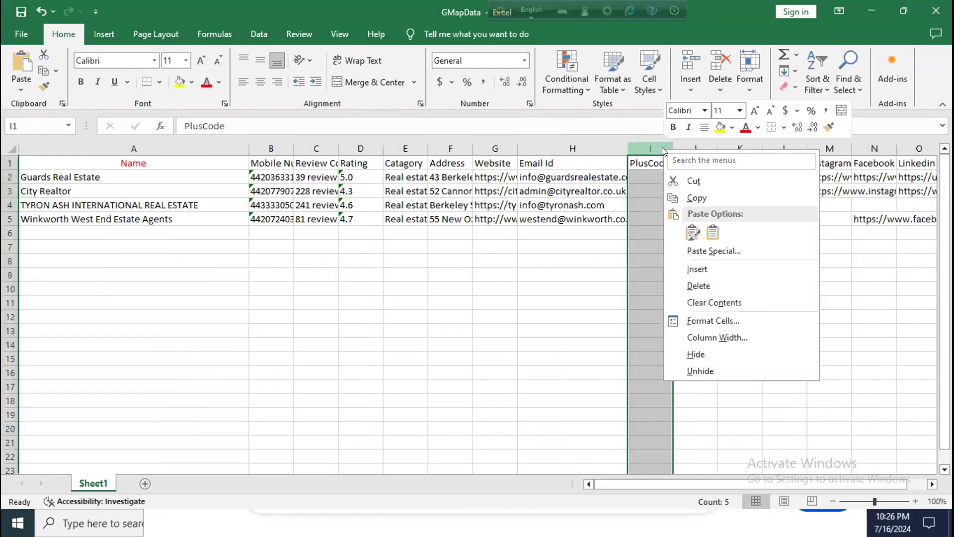
click(698, 286)
click(688, 235)
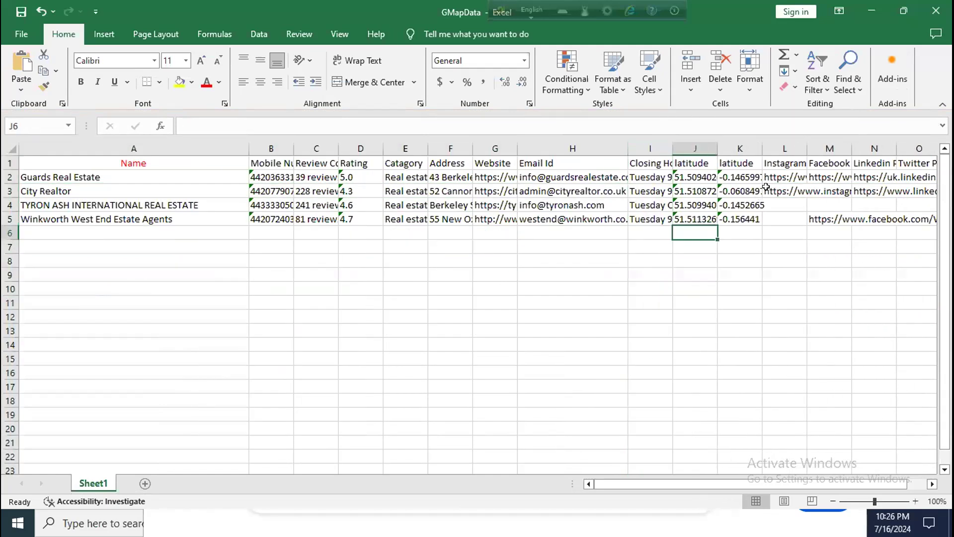
drag(724, 148, 652, 149)
right_click(652, 152)
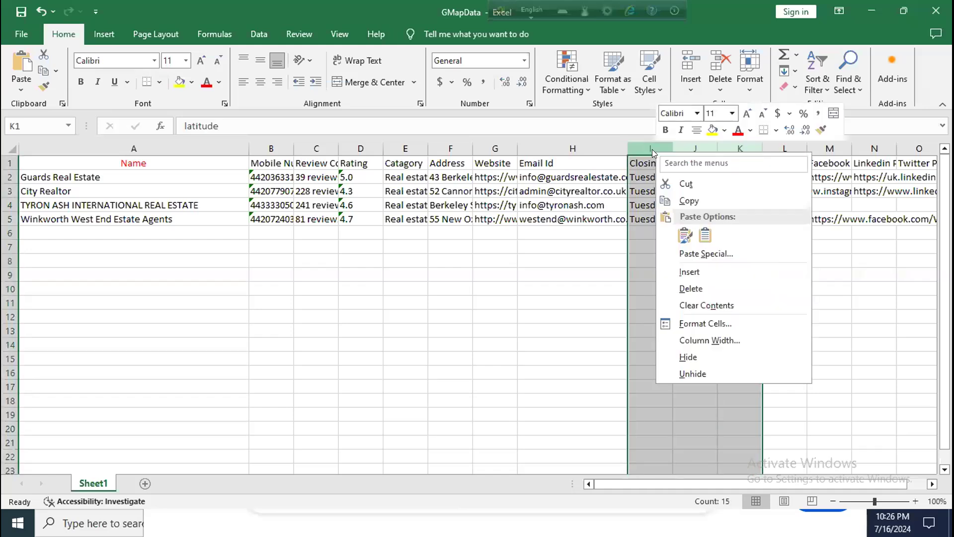
click(690, 288)
click(687, 285)
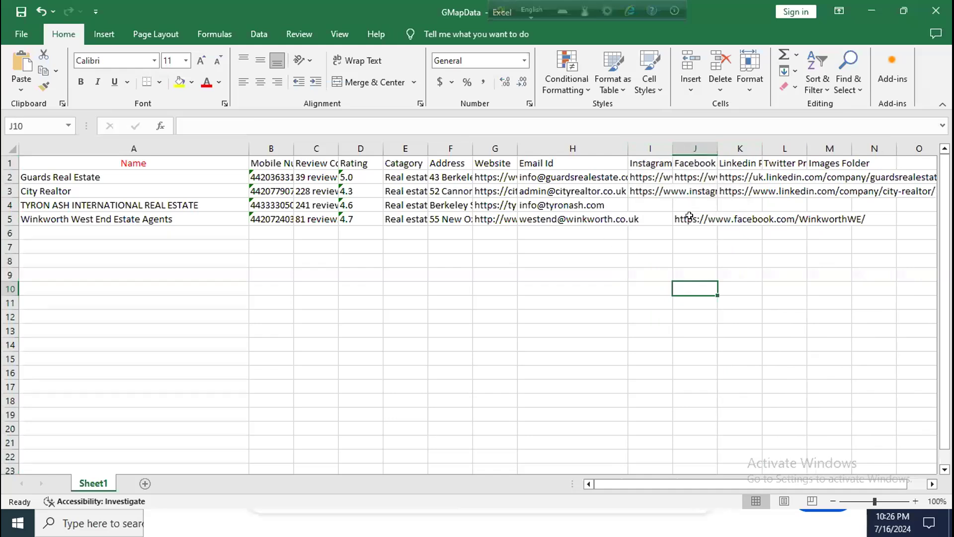
click(632, 218)
Step: Delete the Review Count and Rating columns
click(121, 144)
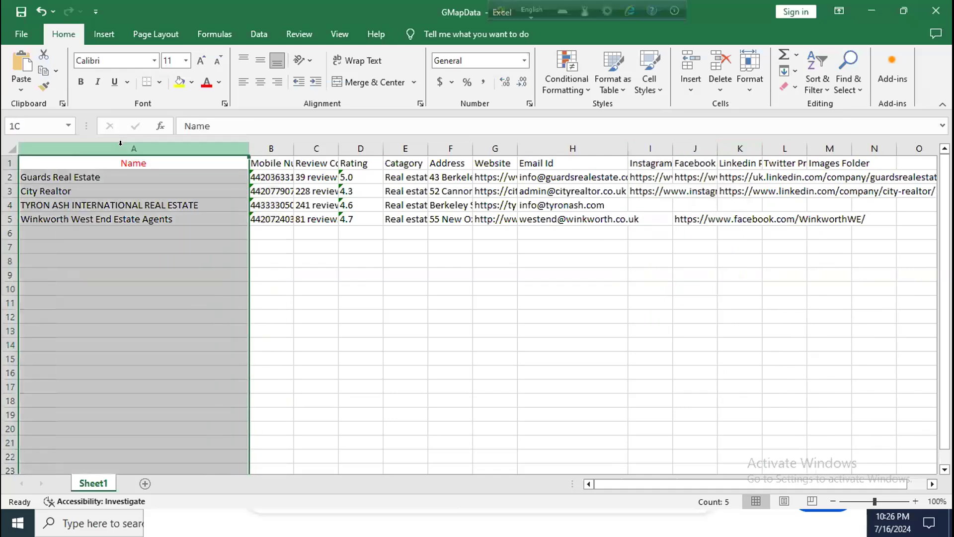
click(256, 148)
click(170, 147)
click(271, 147)
click(323, 147)
click(363, 148)
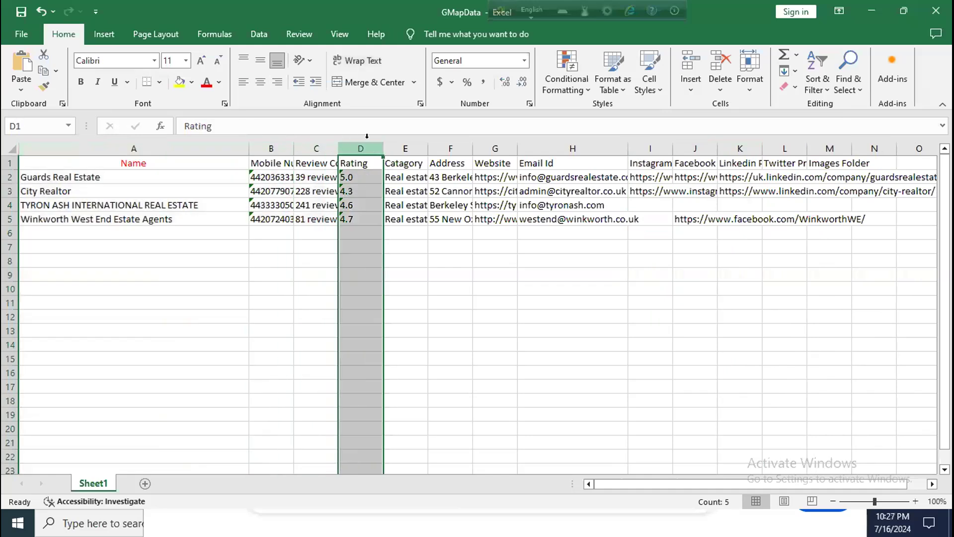
drag(357, 144, 311, 146)
right_click(311, 147)
click(346, 282)
click(315, 233)
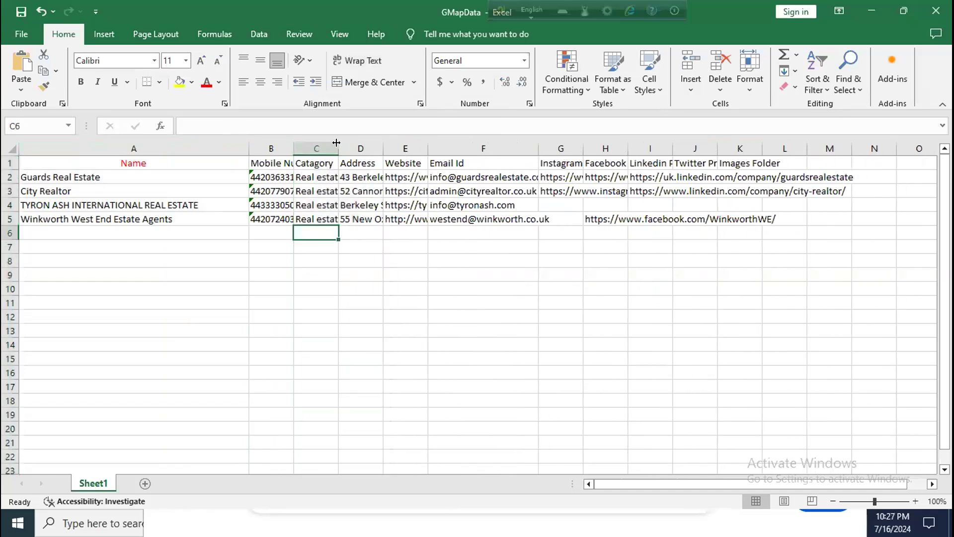
click(483, 148)
click(560, 149)
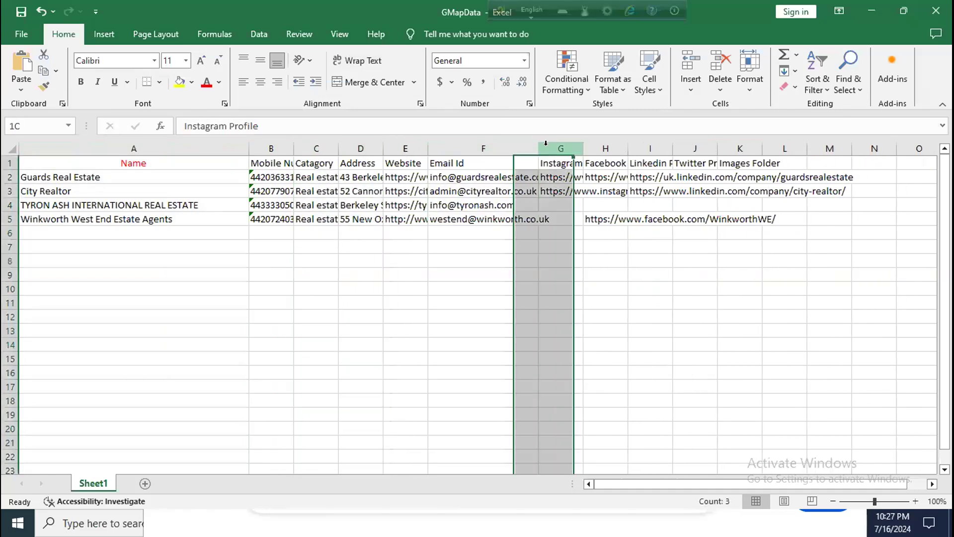
click(58, 244)
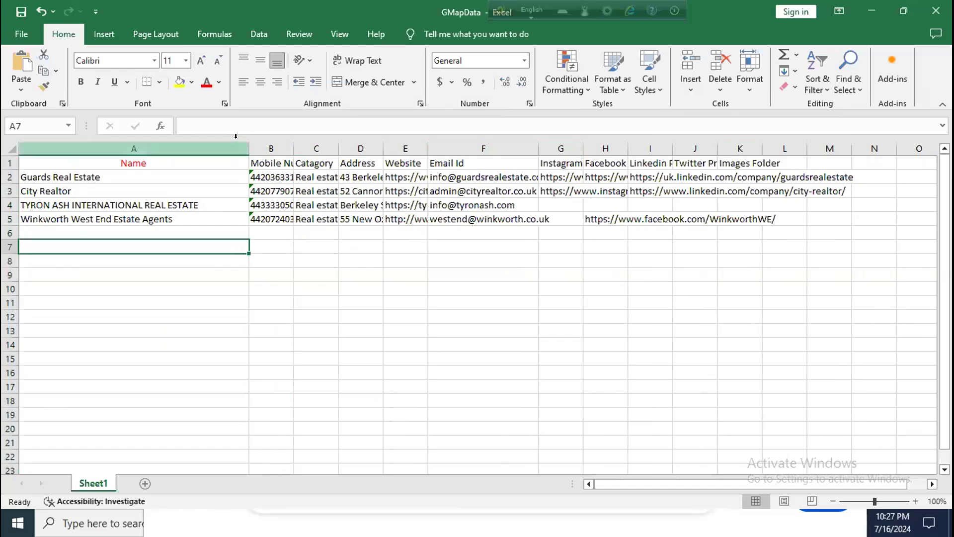
Step: Narrow the Name column, widen the Email Id column, and minimize Excel
drag(249, 149, 133, 151)
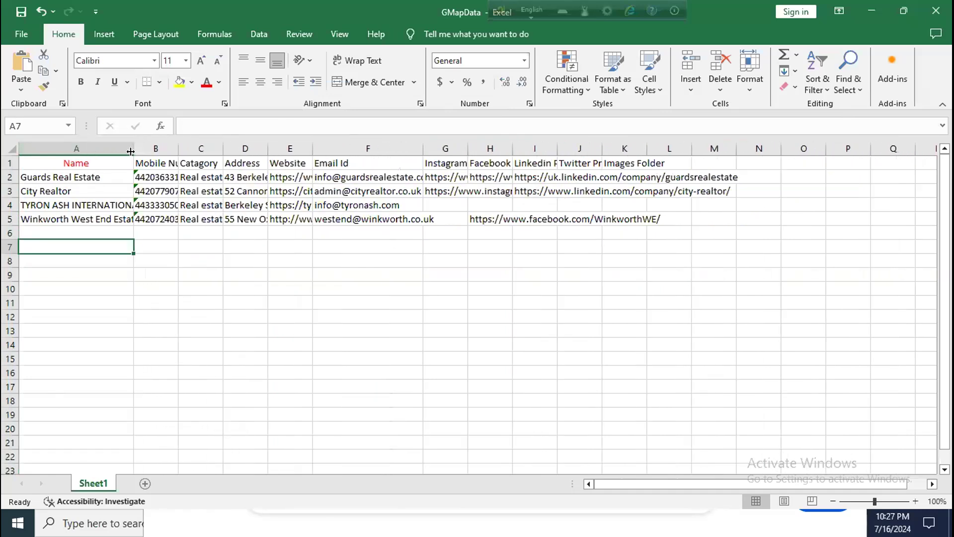
click(182, 252)
drag(419, 154, 485, 154)
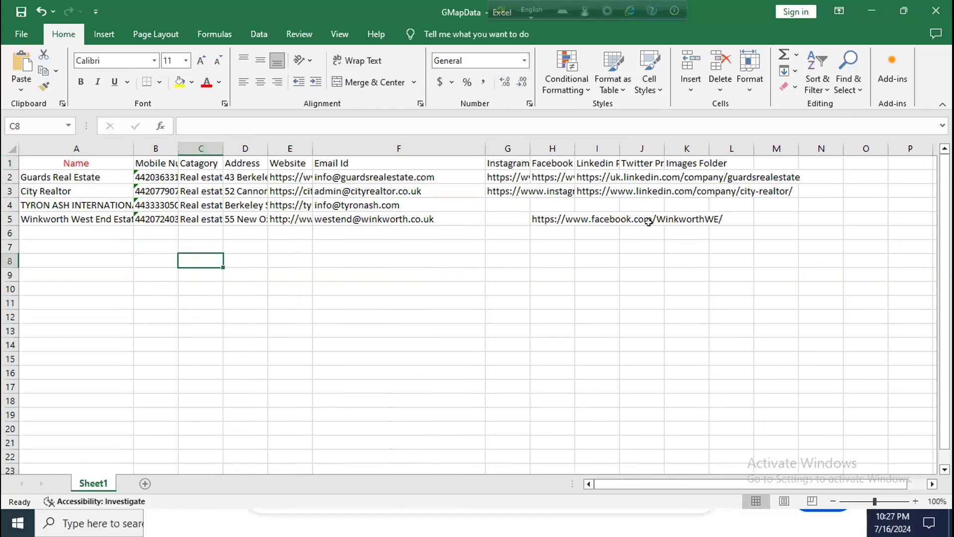
click(863, 13)
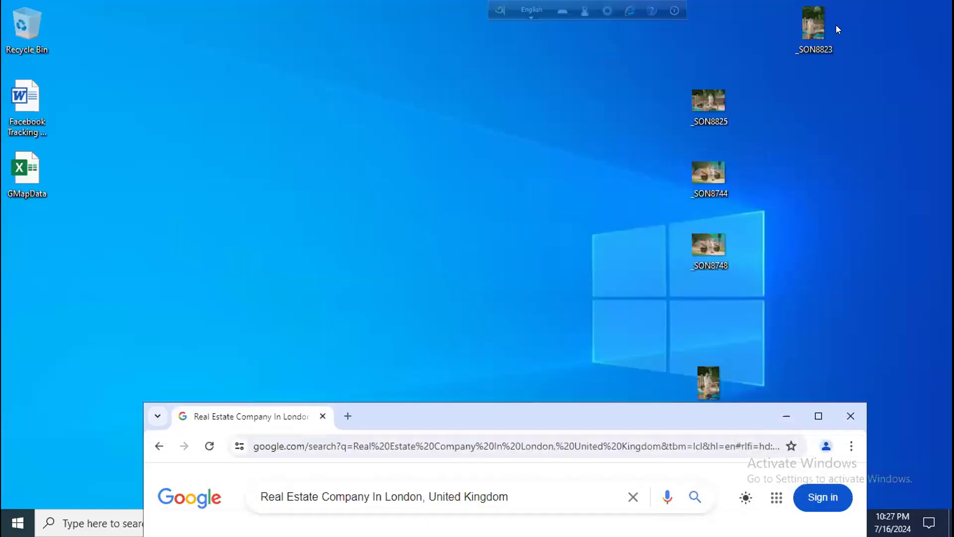
Step: Reposition the browser window, then bring the extractor to the top and maximize it
drag(621, 405, 599, 79)
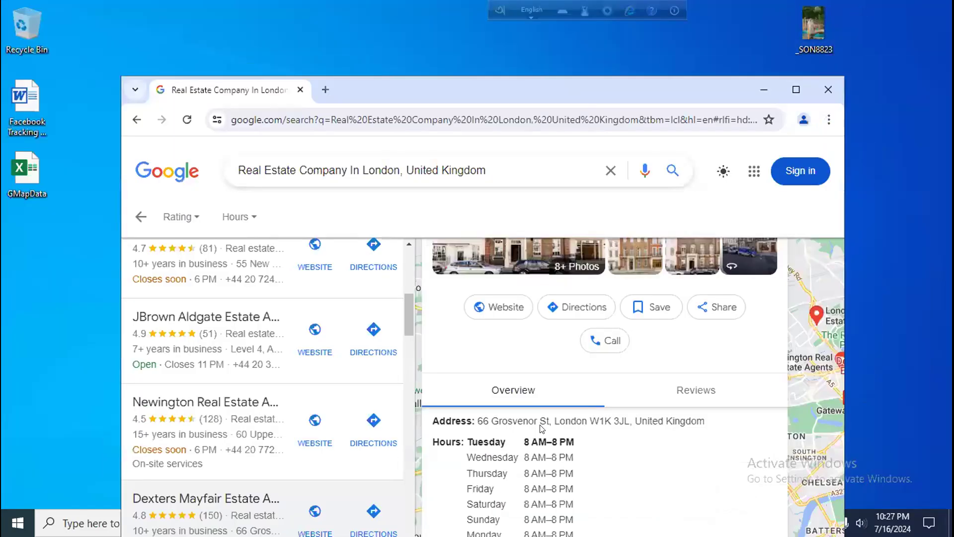
click(790, 93)
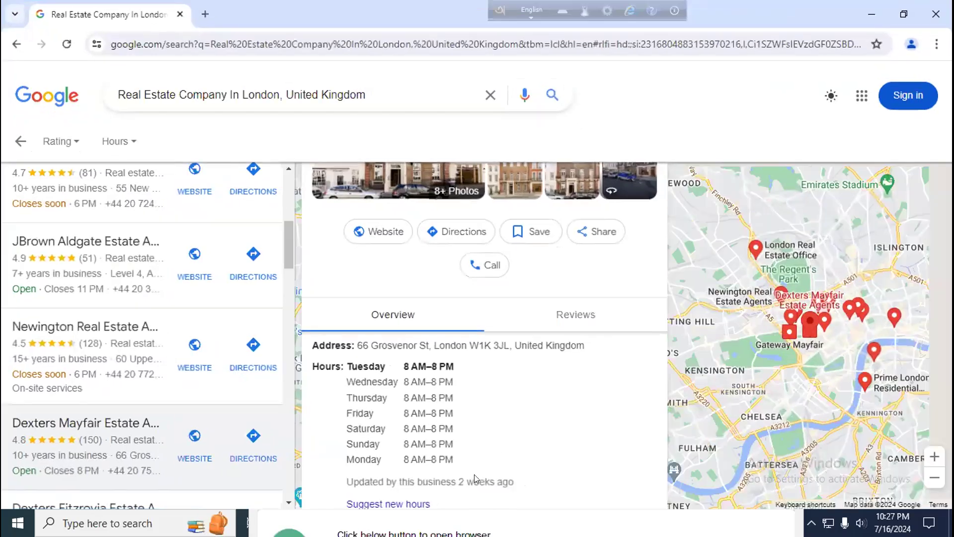
click(903, 15)
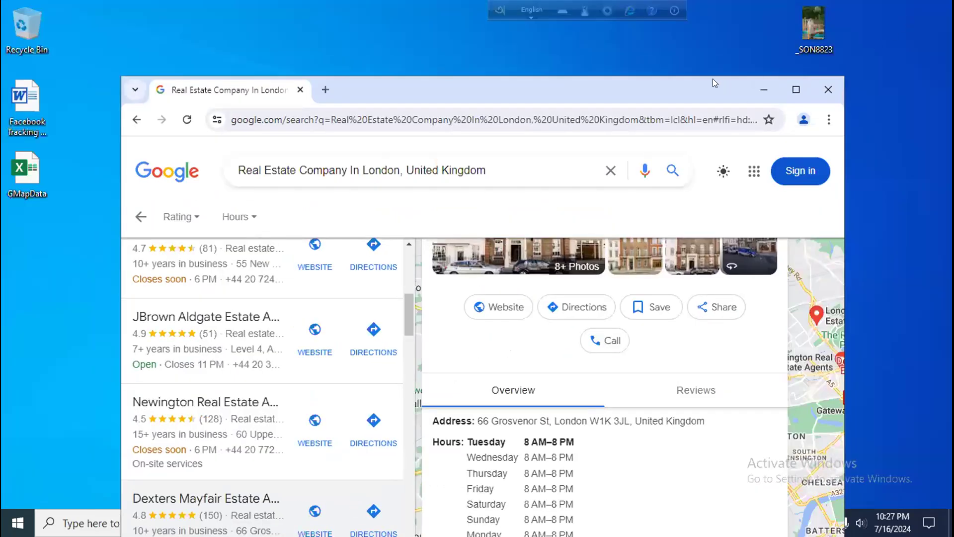
drag(713, 78, 436, 51)
click(624, 466)
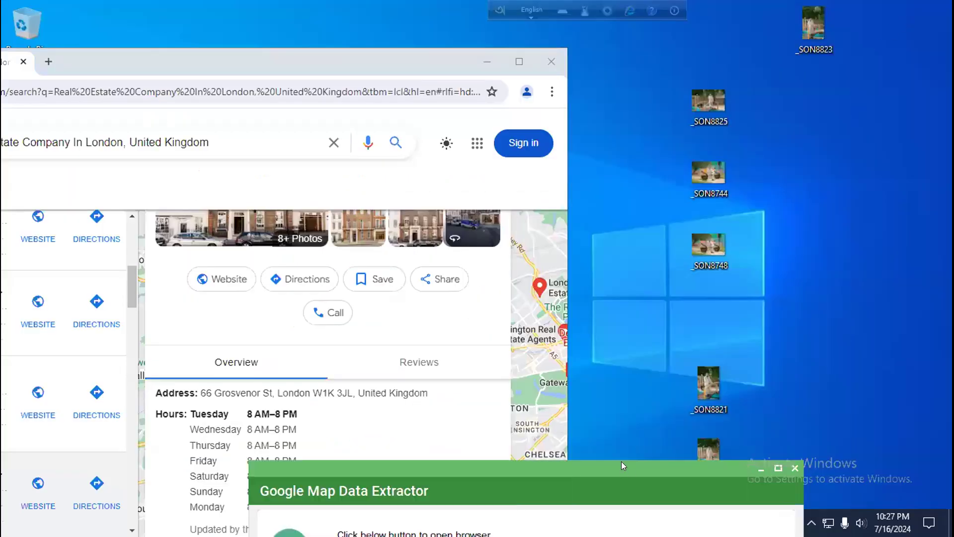
drag(621, 461, 665, 98)
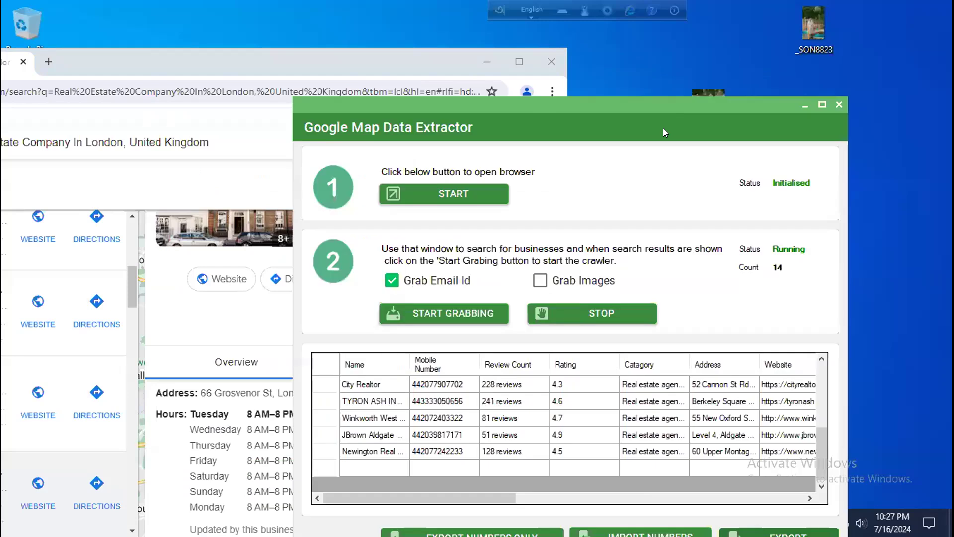
click(822, 106)
Step: Scroll through the extractor's 14 records, then restore it and bring the Google results forward
drag(340, 368, 575, 368)
scroll(642, 327, down, 1)
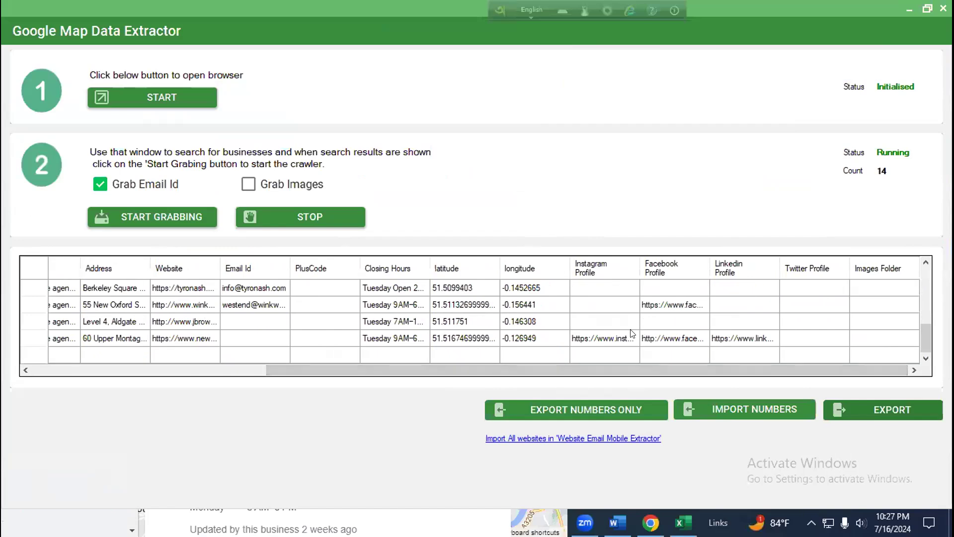
scroll(632, 332, up, 1)
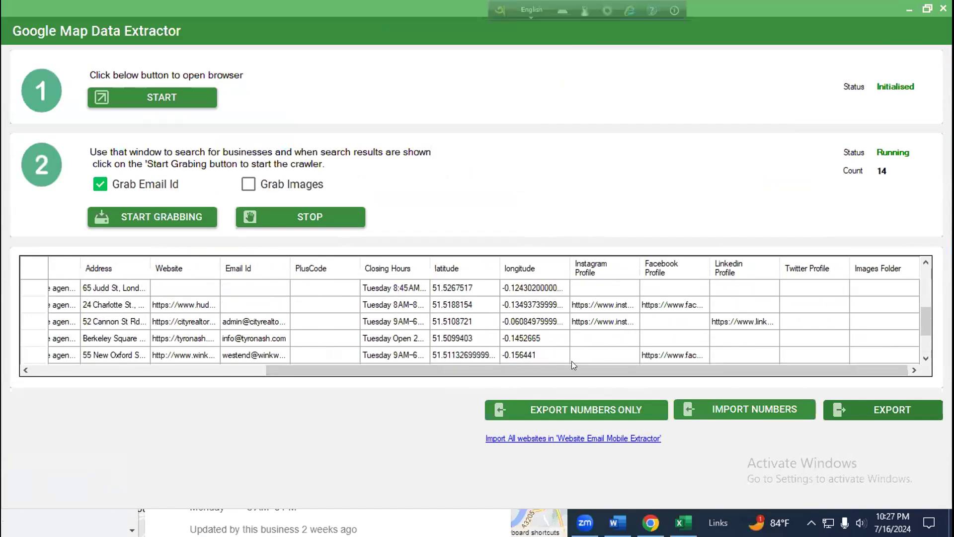
drag(560, 368, 260, 372)
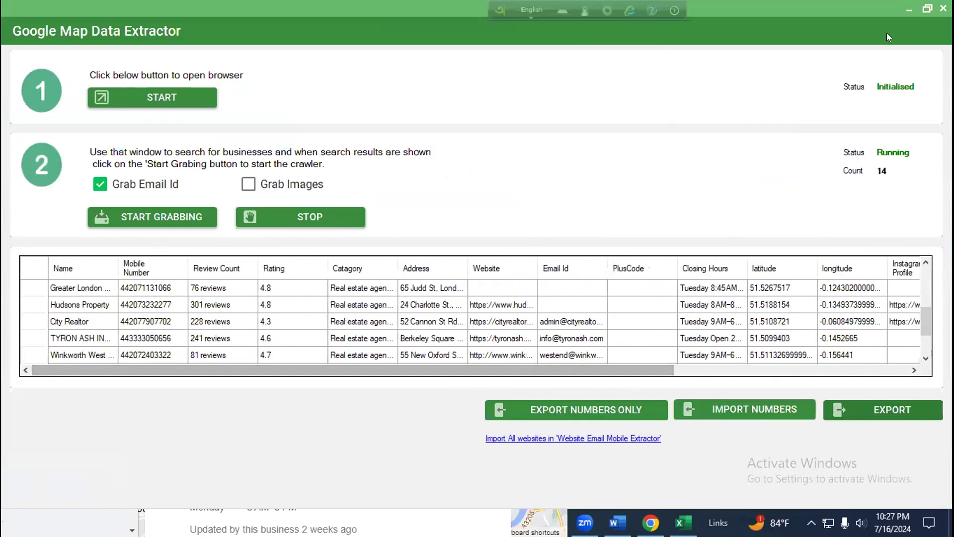
click(919, 8)
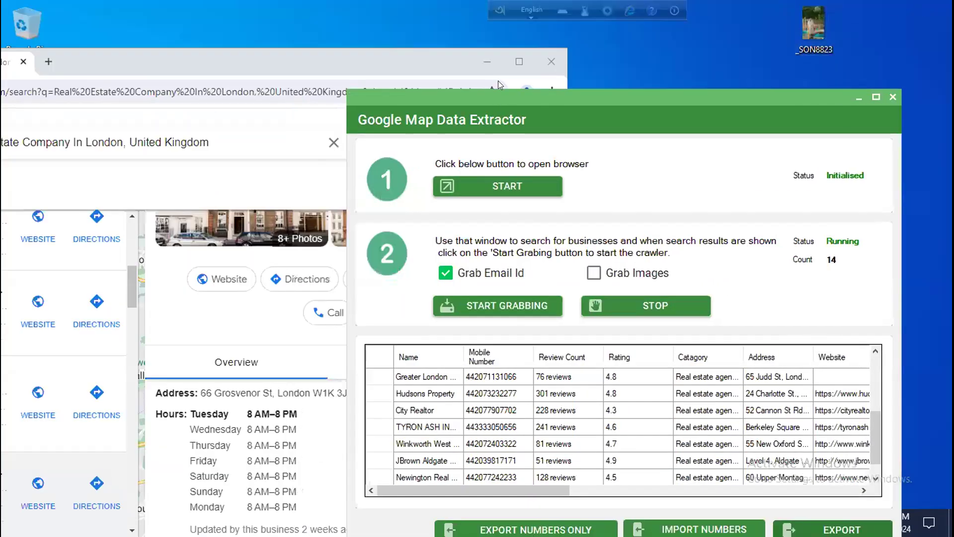
click(380, 49)
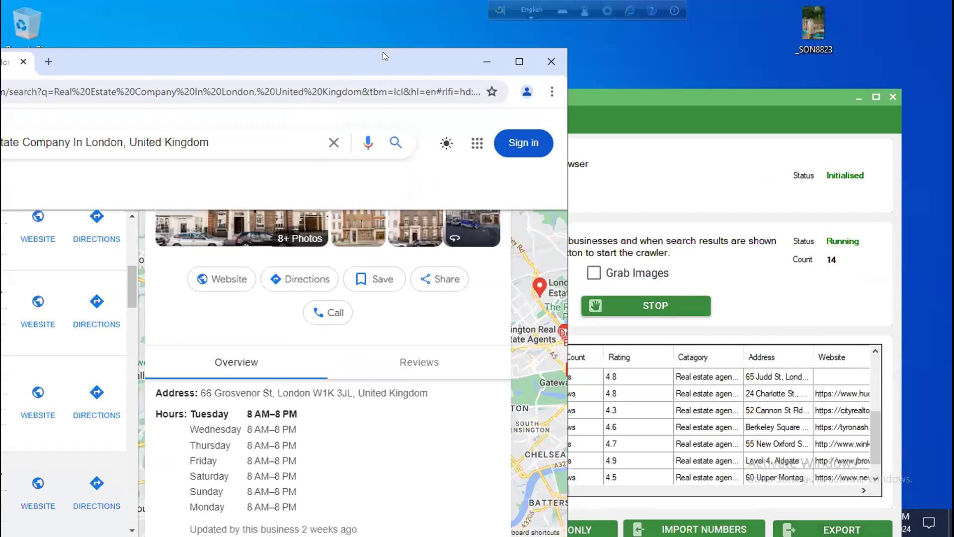
drag(383, 52, 623, 31)
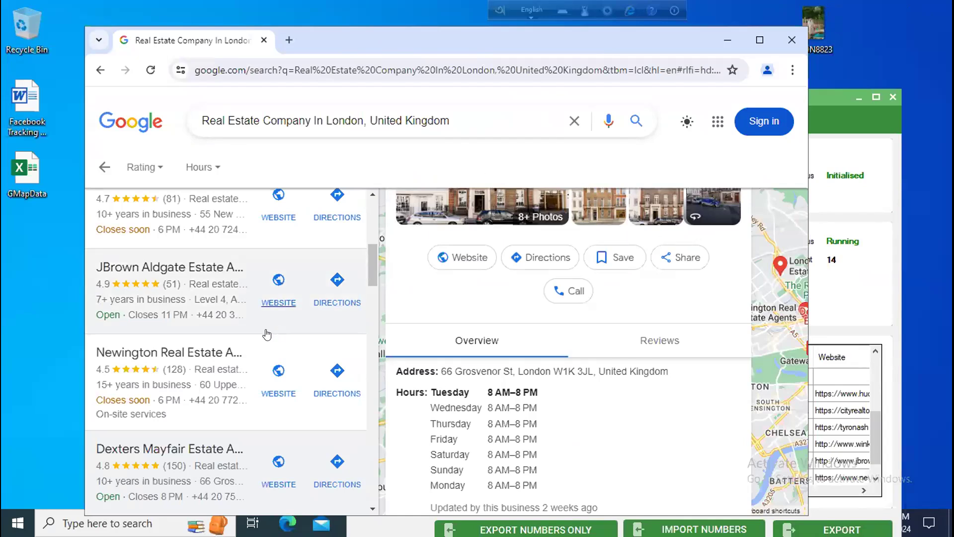
Step: Arrange the Data Extractor and Google results windows side by side, narrowing the results window
scroll(267, 335, down, 5)
scroll(267, 334, down, 3)
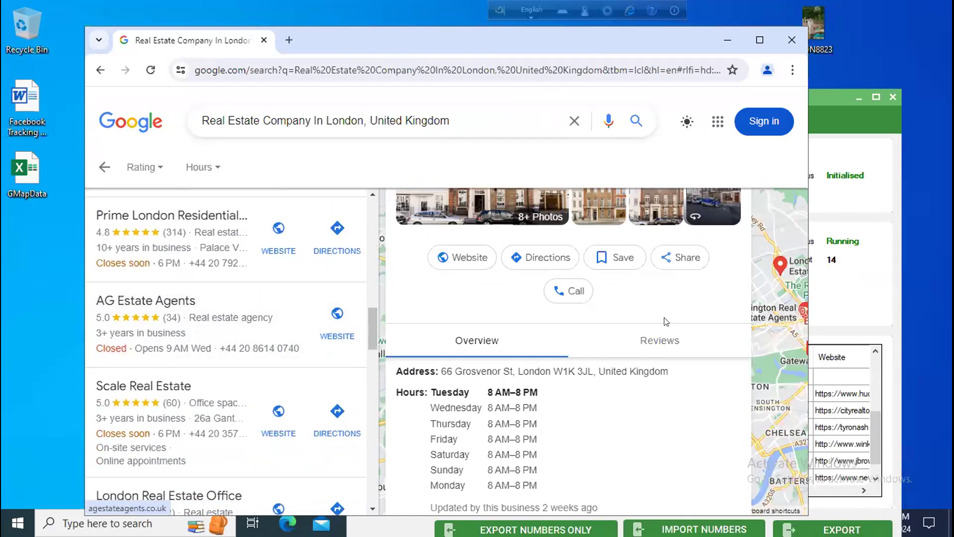
click(835, 124)
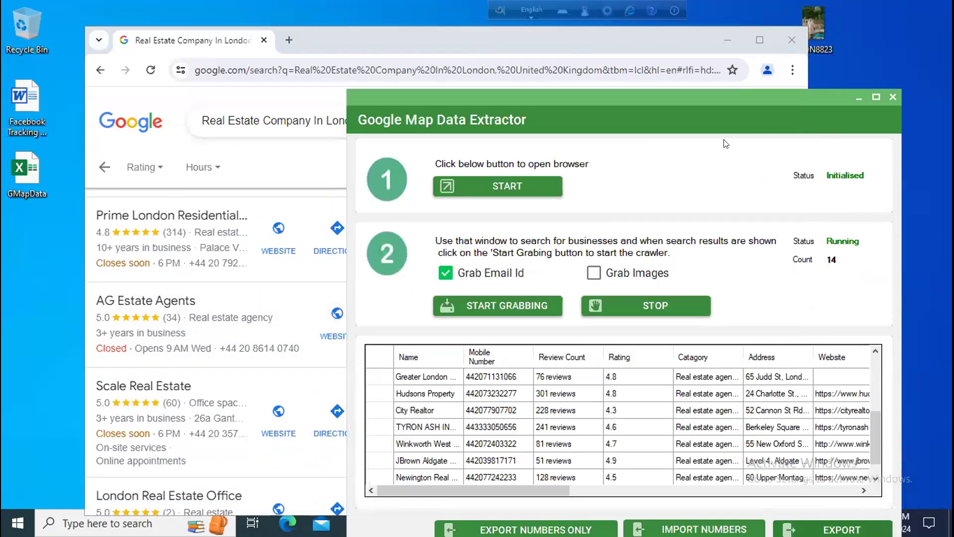
click(571, 49)
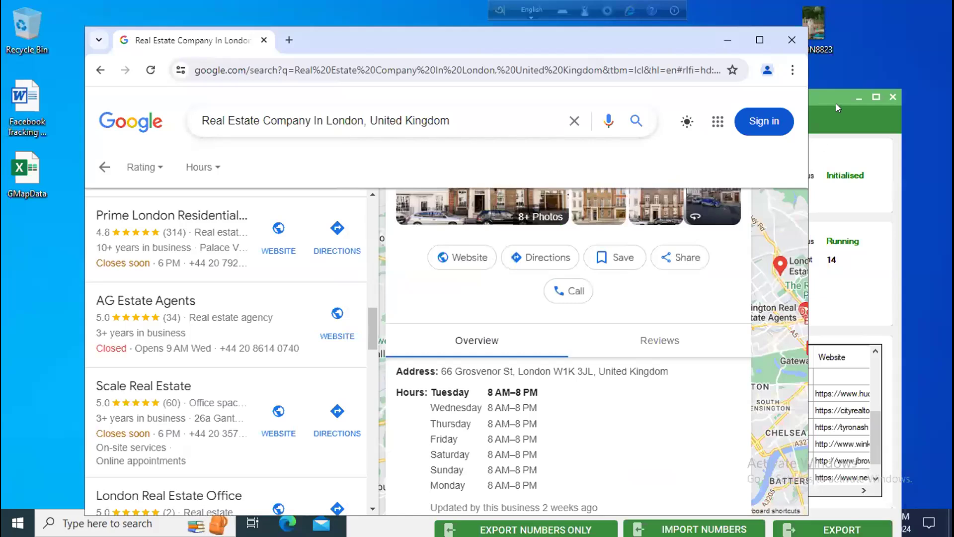
drag(832, 101, 788, 99)
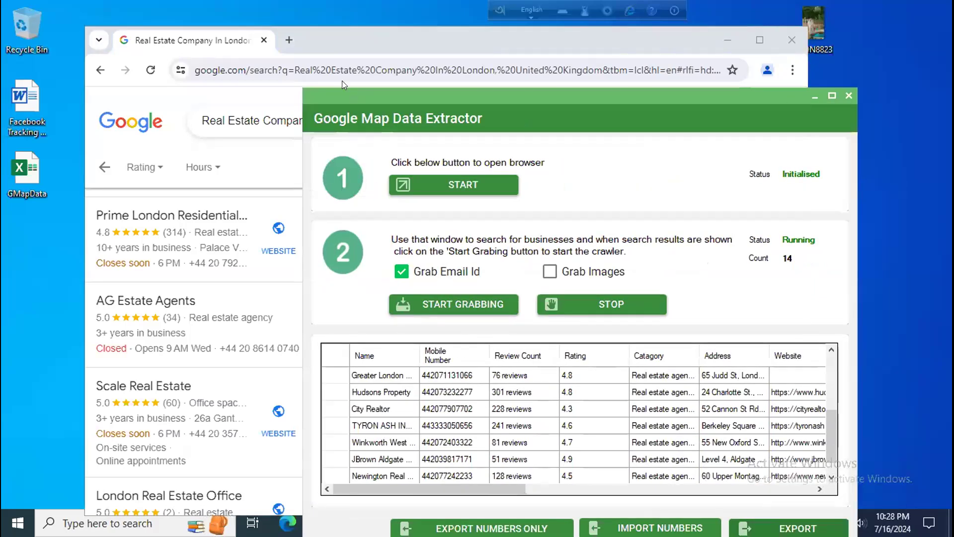
drag(805, 64, 434, 63)
drag(304, 38, 265, 35)
click(425, 92)
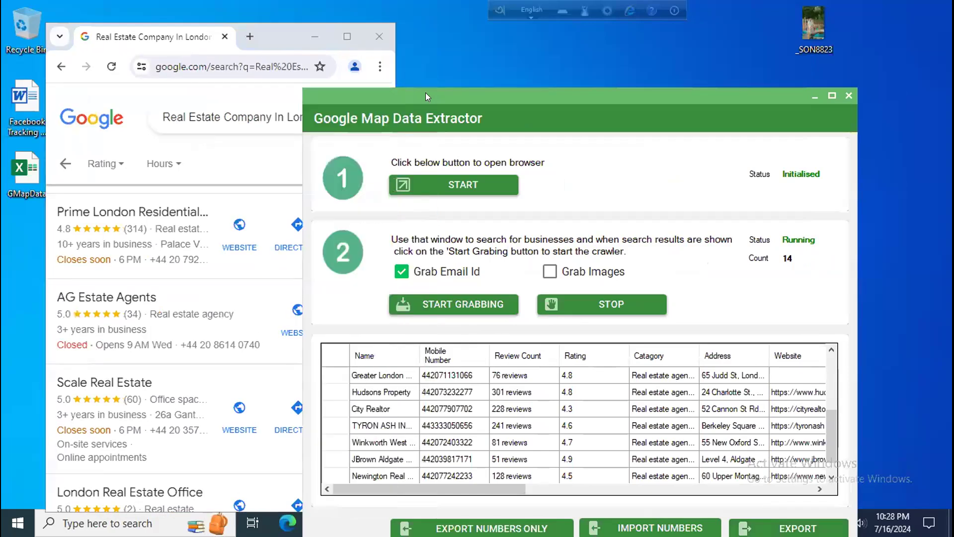
drag(427, 92, 482, 71)
Step: Reposition the Data Extractor window and load page 2 of the business results
drag(390, 97, 556, 97)
scroll(268, 310, down, 6)
scroll(269, 309, down, 8)
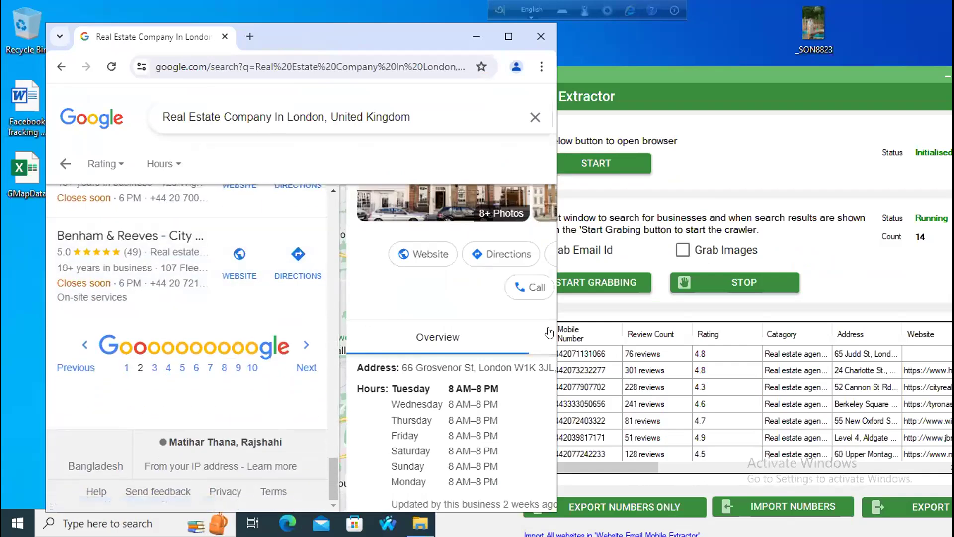
click(745, 72)
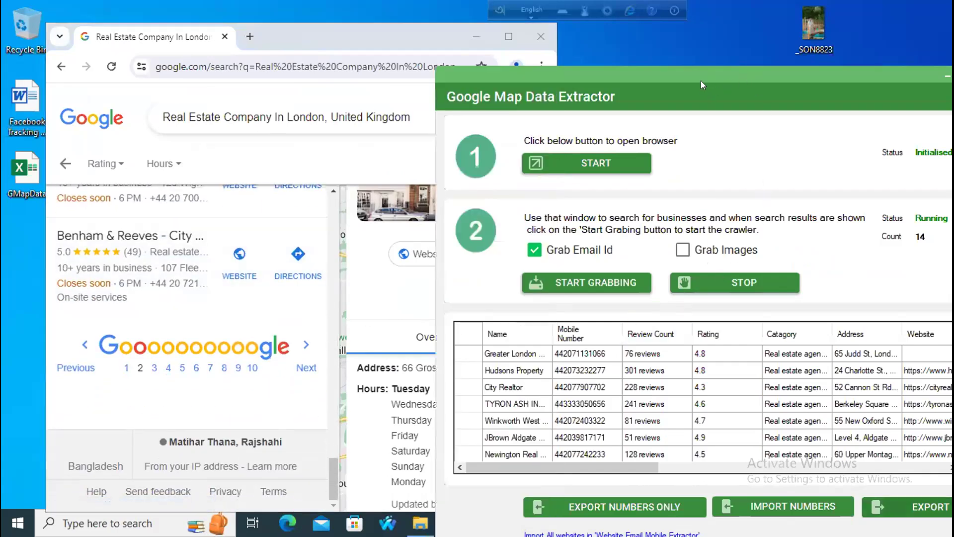
drag(745, 73, 526, 50)
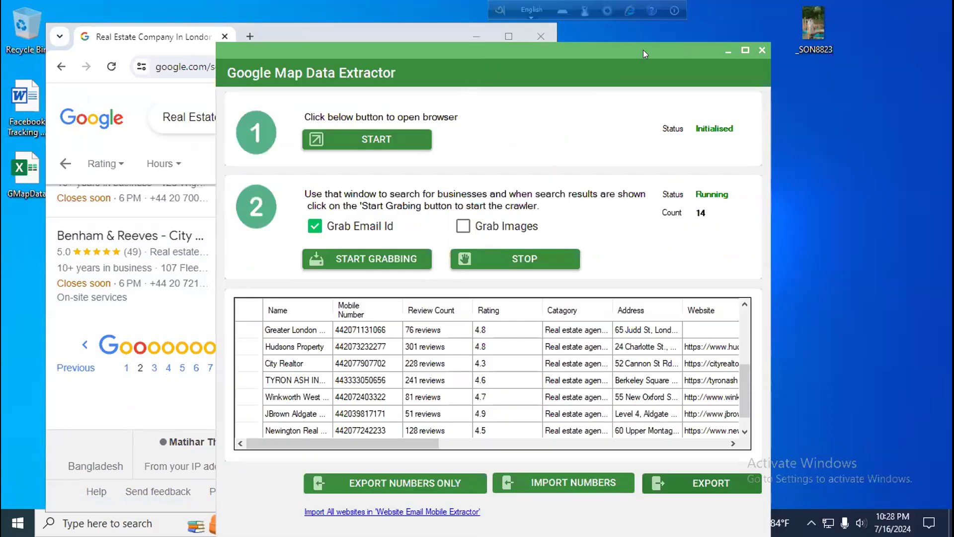
drag(643, 50, 752, 32)
click(141, 368)
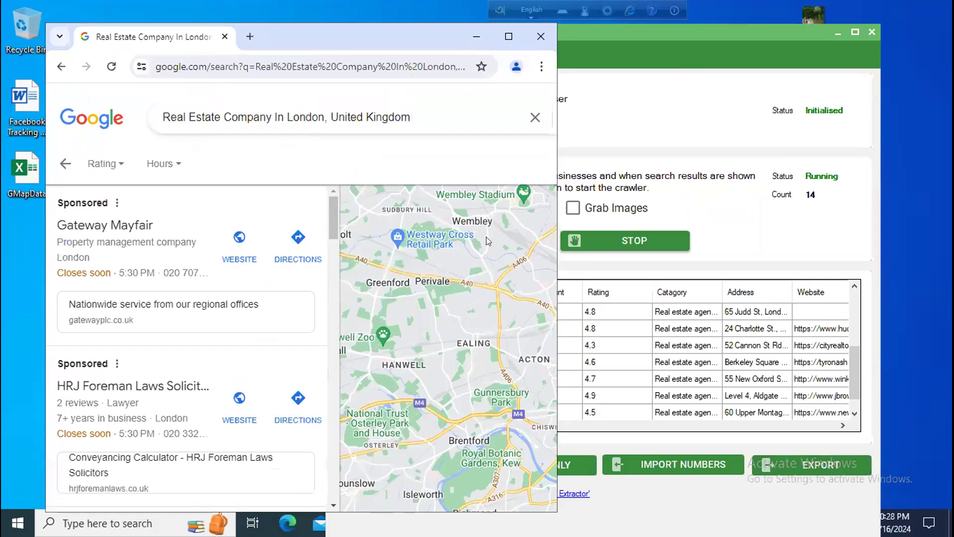
Step: Minimize Chrome, then close the Google Map Data Extractor and the WaSender tools dashboard
click(476, 37)
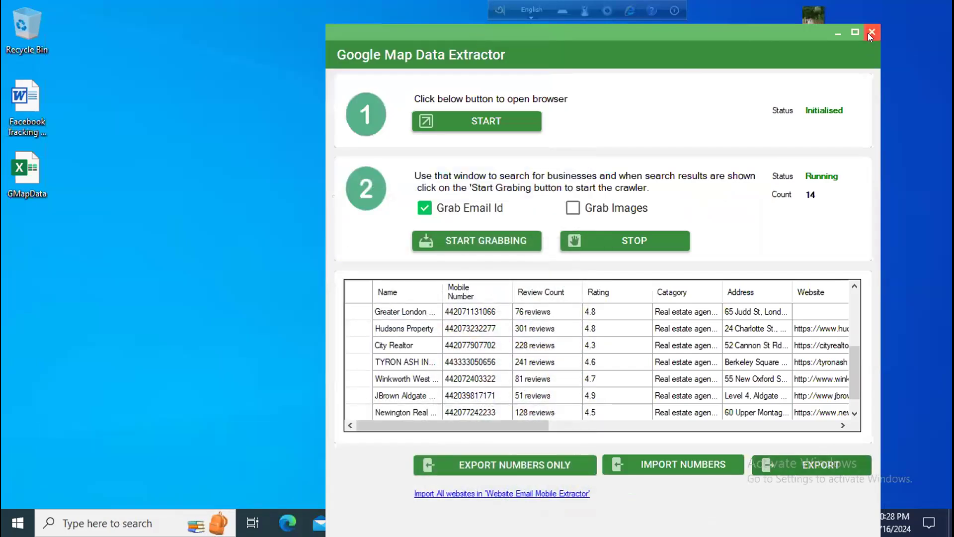
click(871, 33)
click(942, 9)
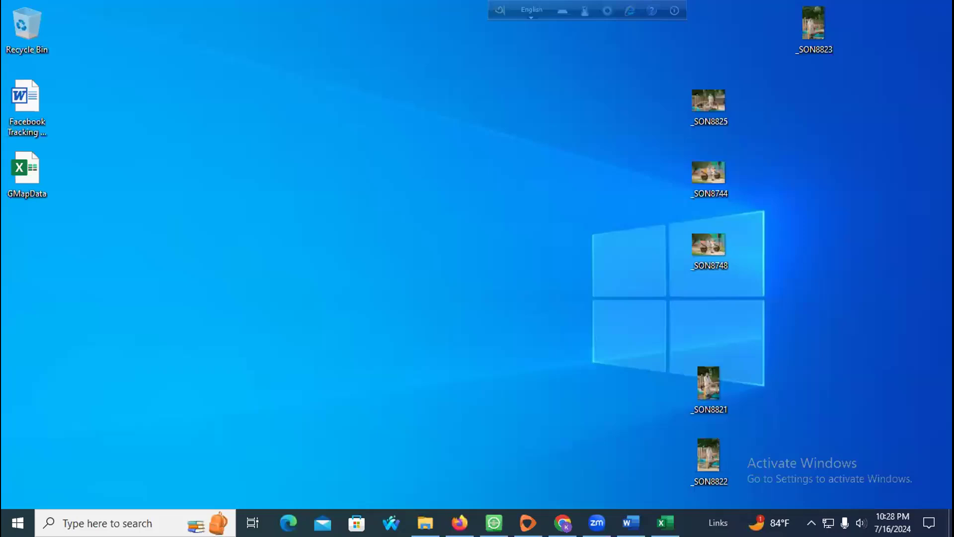
Step: Create a new text document on the desktop and open it in Notepad
right_click(164, 107)
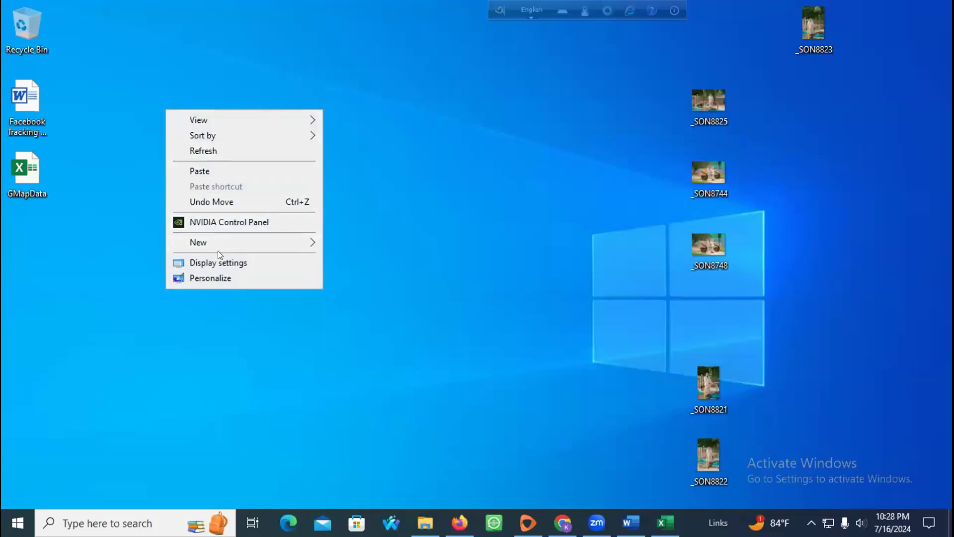
mouse_move(217, 250)
click(370, 402)
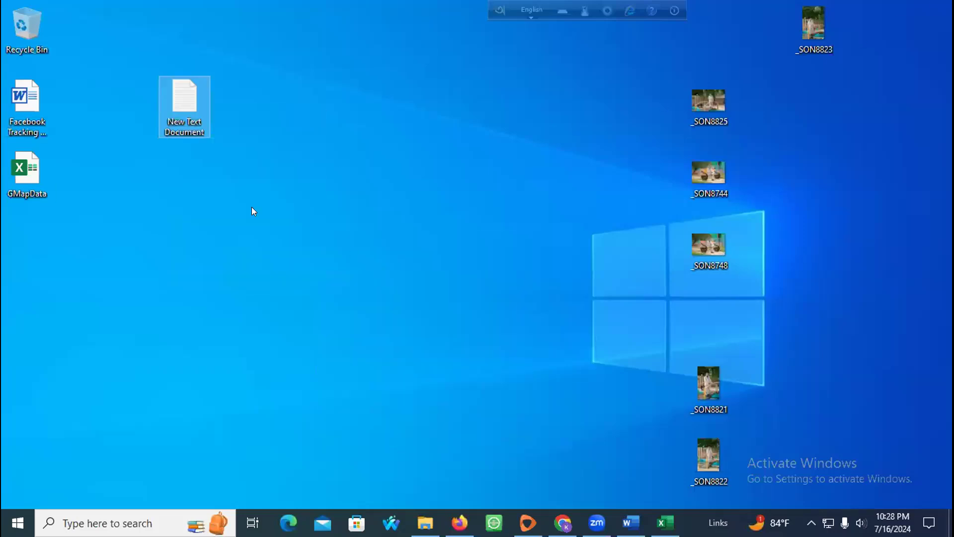
double_click(202, 114)
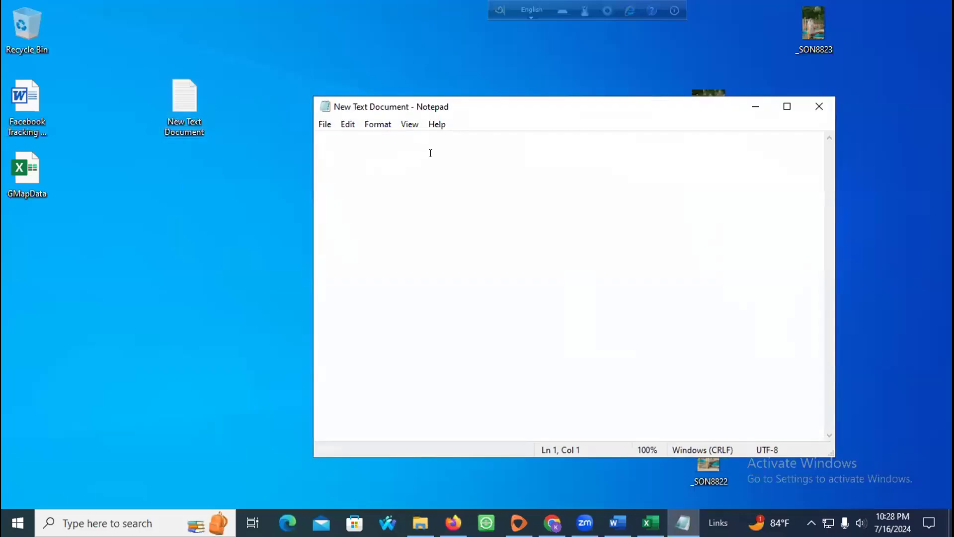
Step: Type the lines 'Data Scraping Tools--- Life Time' and 'Canva Pro--1 Years'
text(Data E)
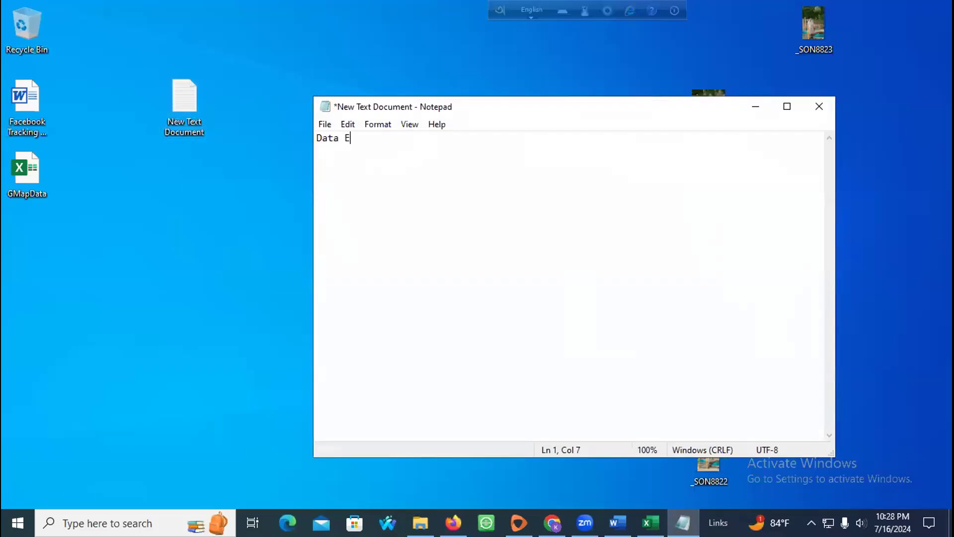
key(BackSpace)
text(Scraping Tools---)
key(Return)
text(Canva Pro-)
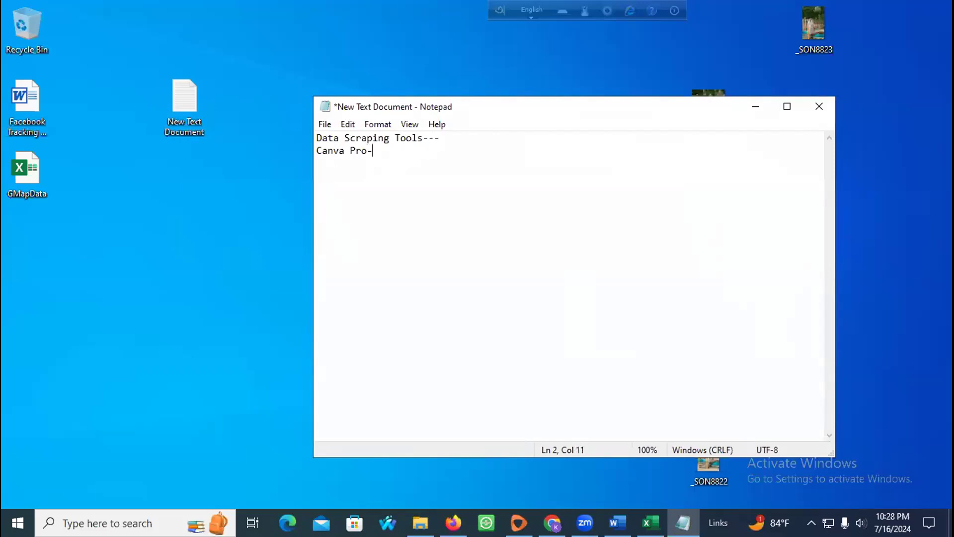
text(-1 Yrs)
key(BackSpace)
key(BackSpace)
text(ars)
key(BackSpace)
key(BackSpace)
key(BackSpace)
text(ears)
click(422, 135)
text(Life Time)
click(422, 164)
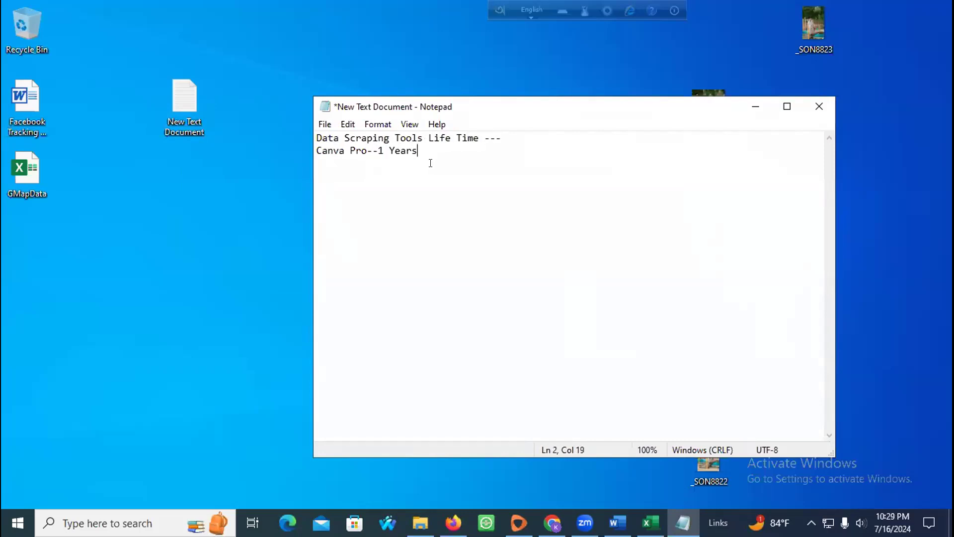
Step: Add a 'Client List--40K--60K' line followed by a dashed separator line
key(Return)
text(Client List--)
key(BackSpace)
text(40k)
key(BackSpace)
text(K--60K)
key(Return)
text(------------------------------)
key(Return)
Step: Finish the note with '650 Package--20 July'
text(6)
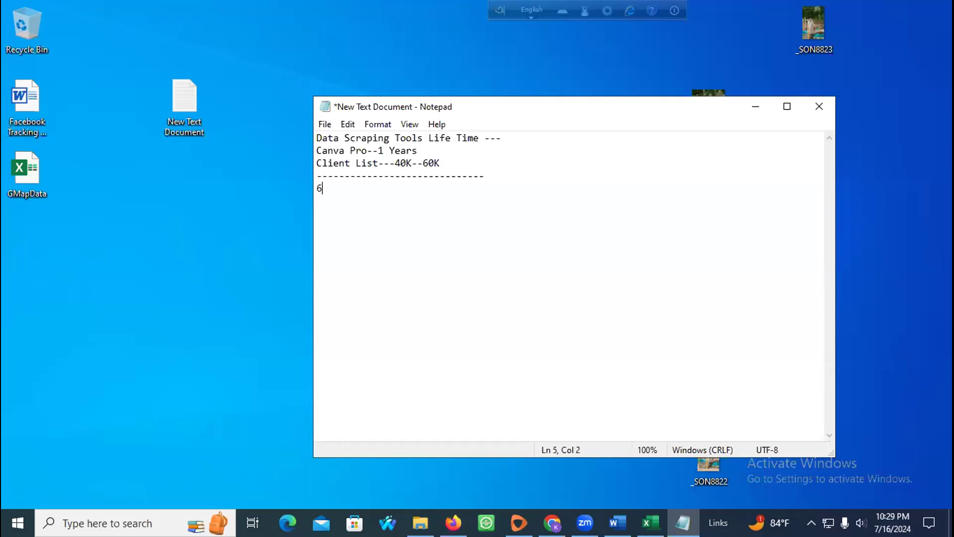
text(50 pag)
key(BackSpace)
key(BackSpace)
text(Pack)
text(age--)
text(2)
text(0)
text( K)
key(BackSpace)
text(Ju)
text(lu)
key(BackSpace)
key(BackSpace)
text(y)
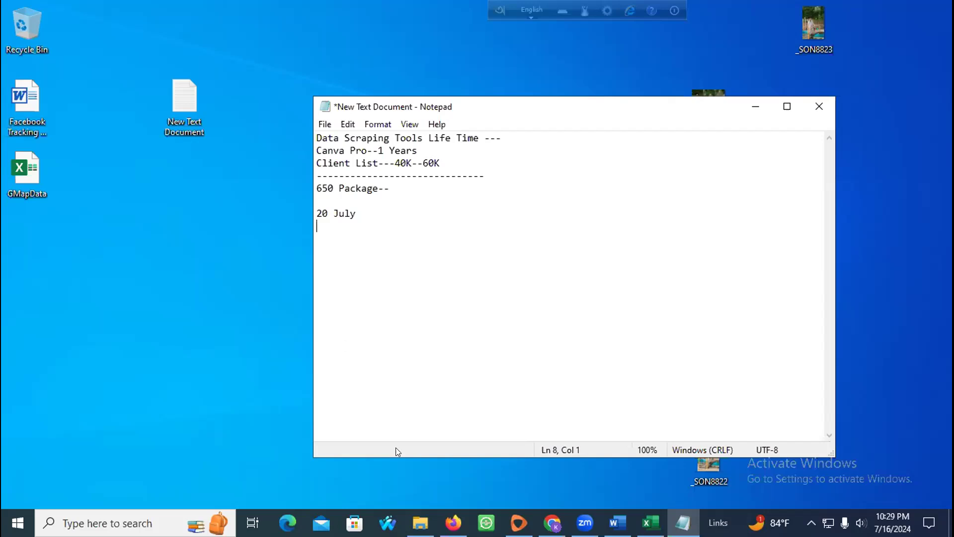
click(453, 522)
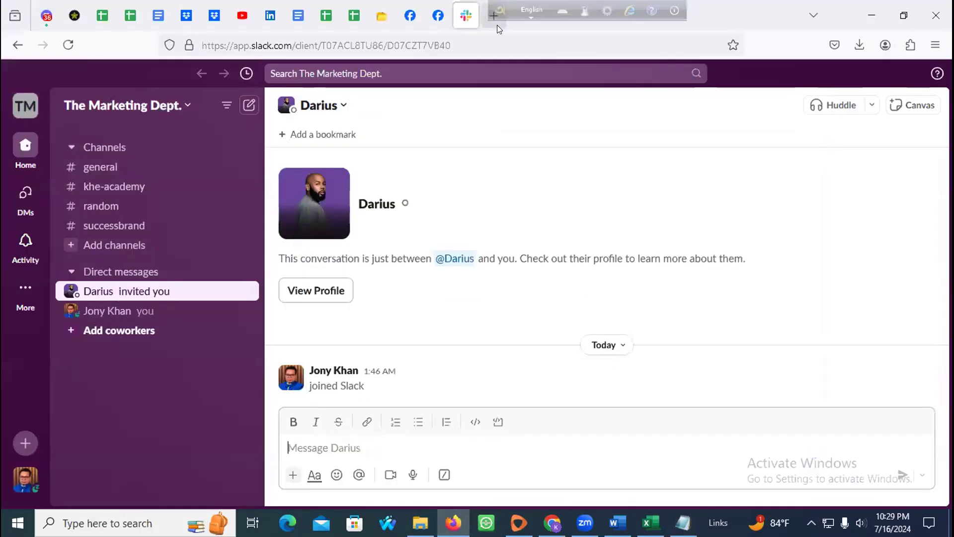
Step: Open WhatsApp Web in a new browser tab and tidy the open windows
click(494, 17)
click(199, 352)
click(464, 20)
click(505, 24)
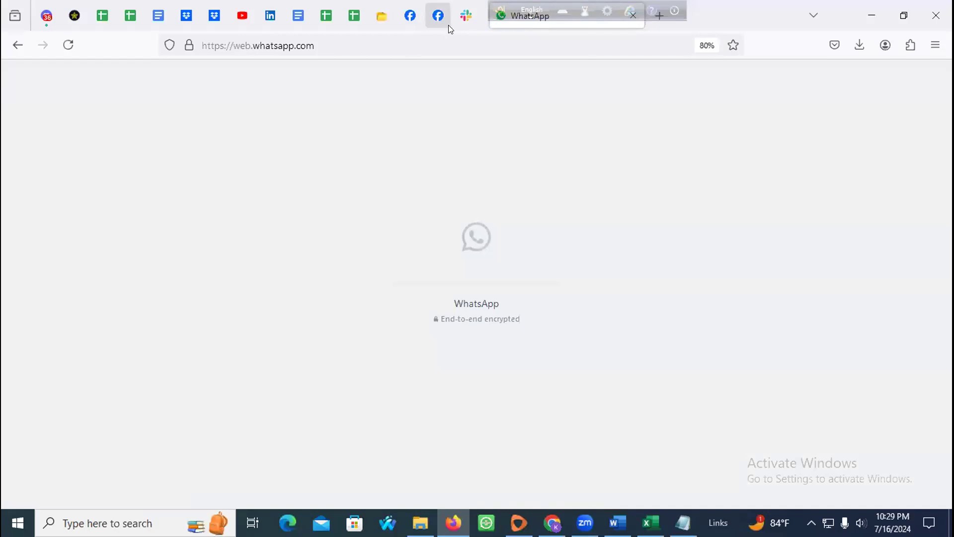
drag(519, 9, 695, 6)
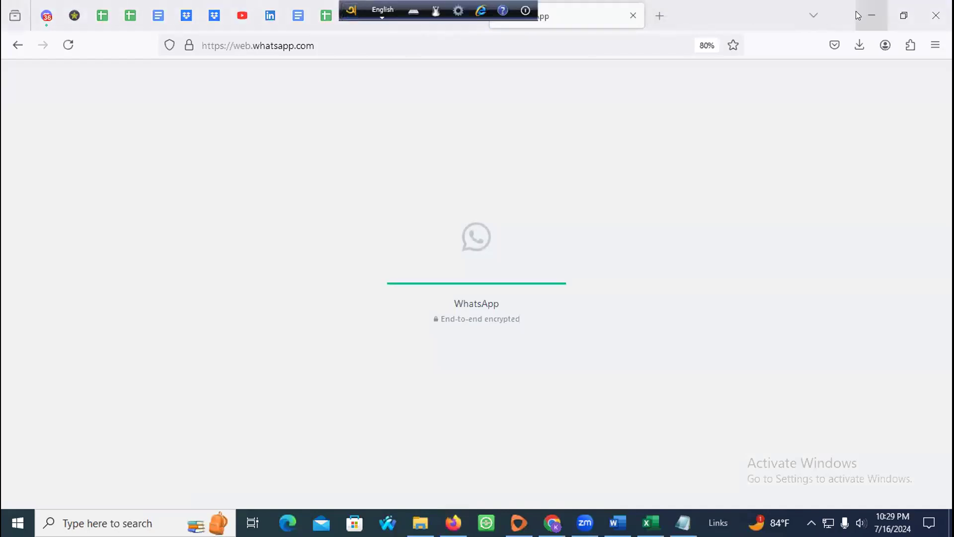
click(856, 11)
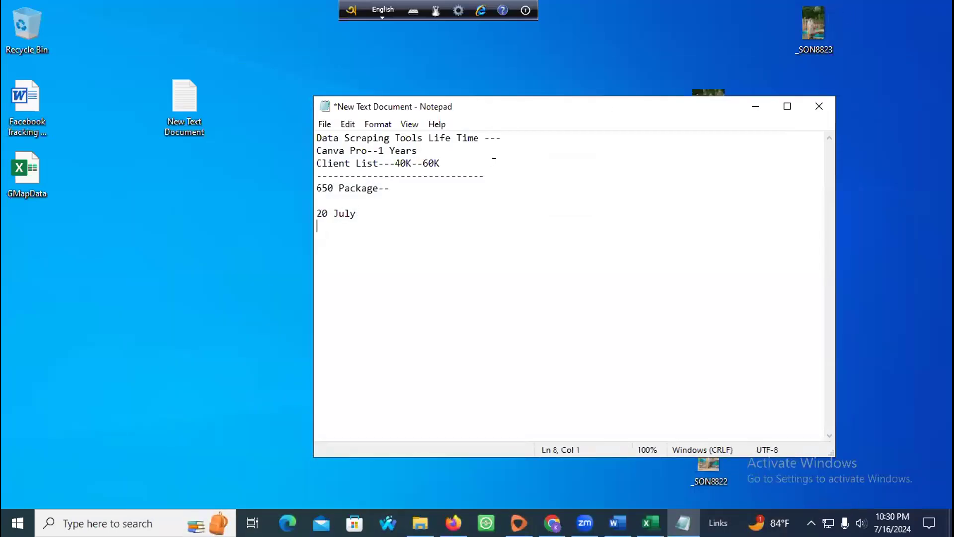
click(753, 111)
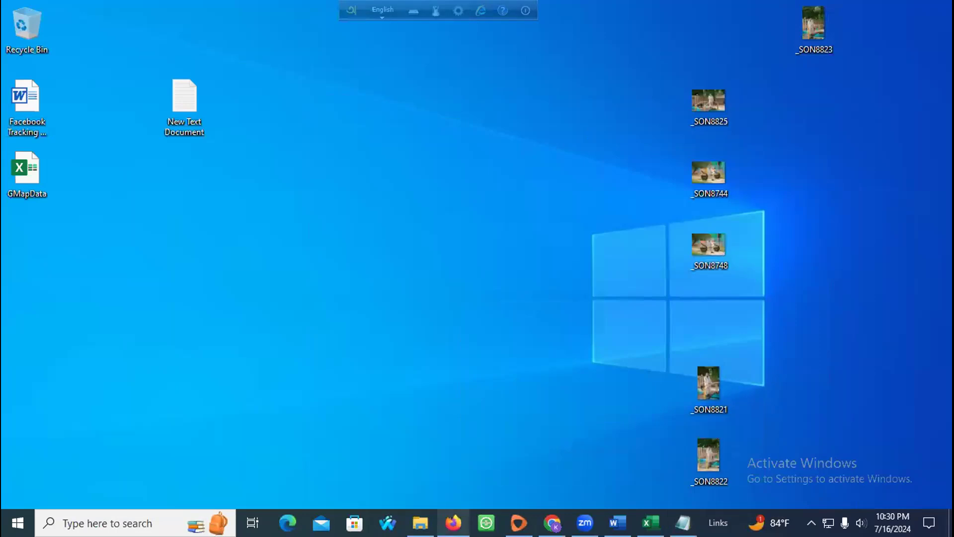
click(453, 522)
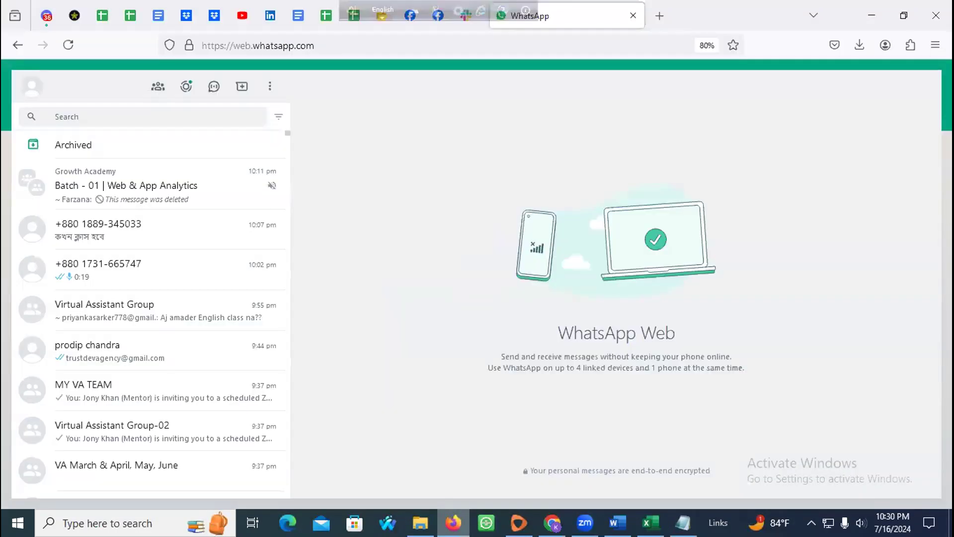
Step: Find the support contact's chat, open their contact info, and select and copy their name and phone number
text(fatema)
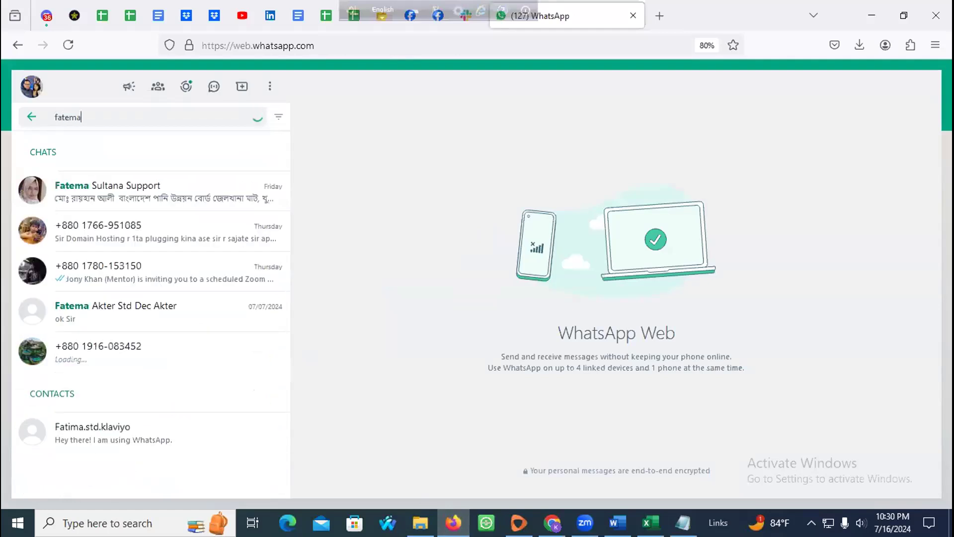
click(87, 207)
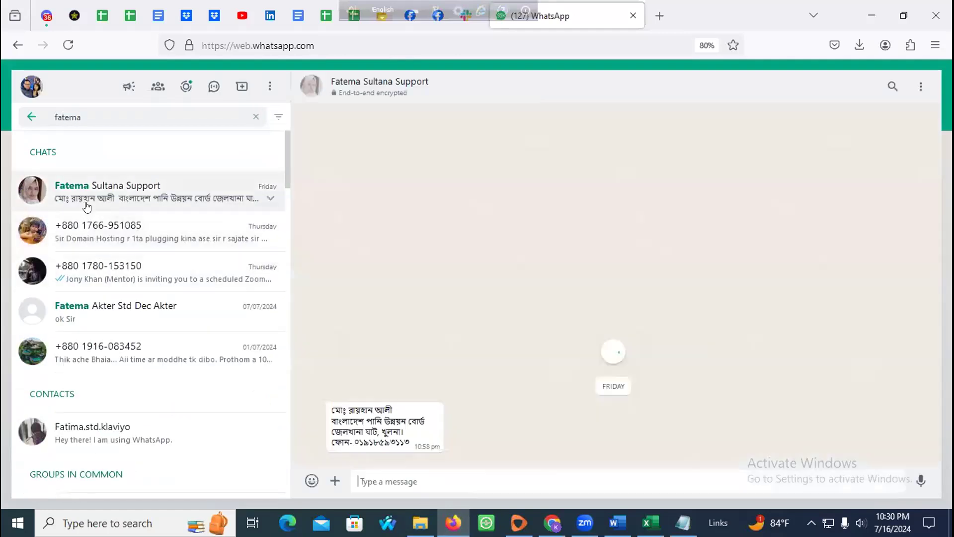
click(402, 94)
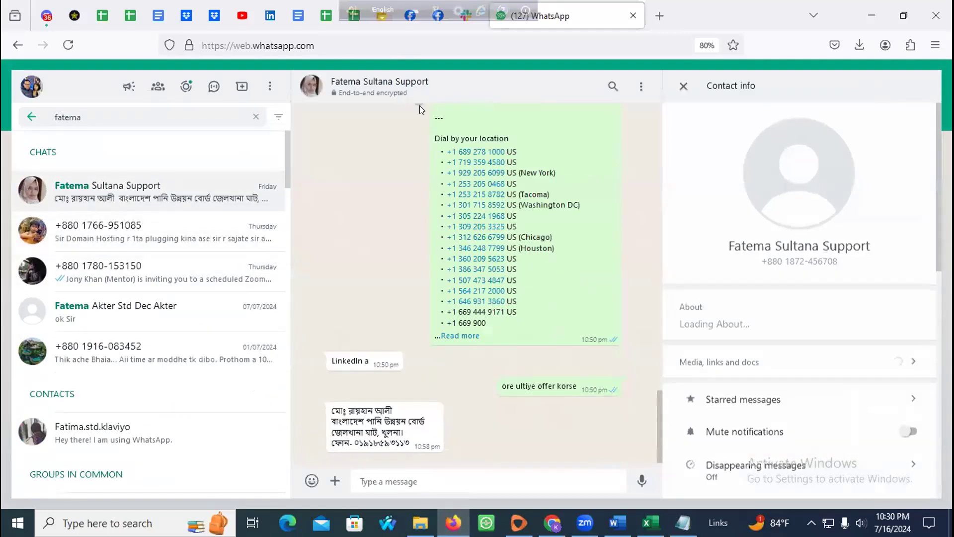
triple_click(780, 244)
triple_click(837, 262)
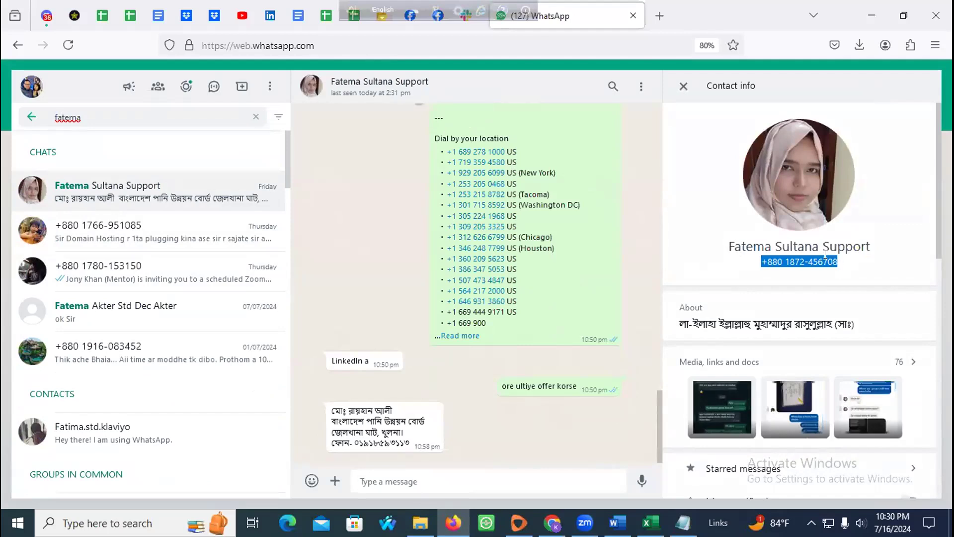
drag(728, 243, 846, 266)
key(ctrl+c)
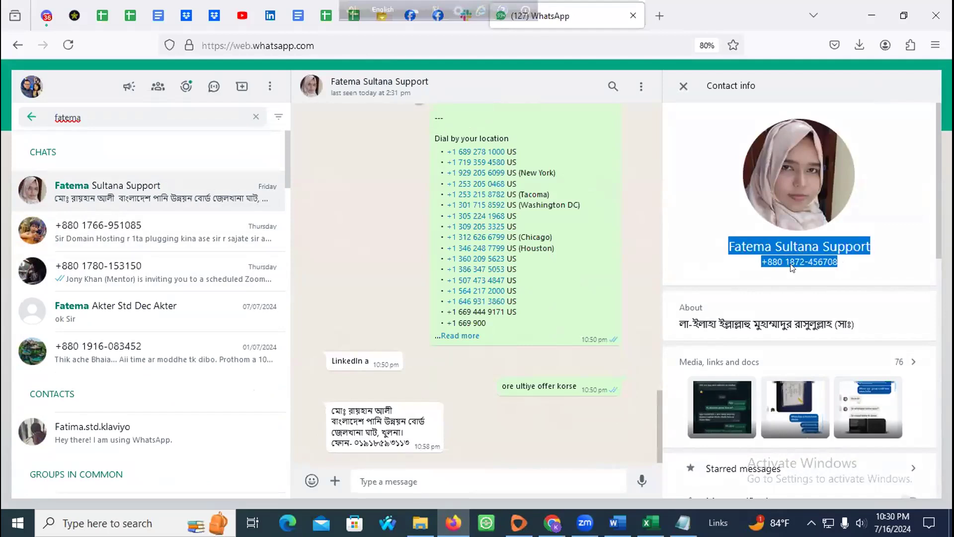
click(650, 523)
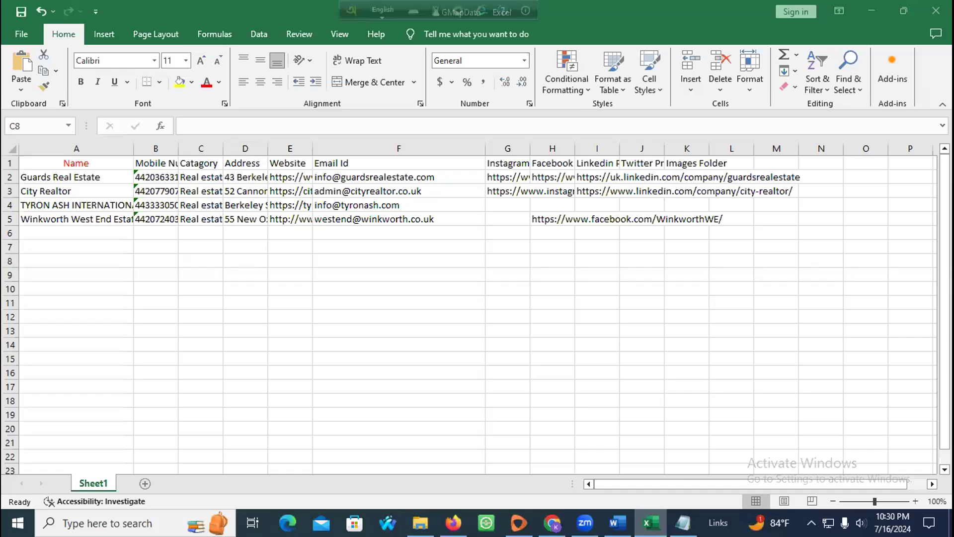
Step: Paste the contact below 20 July in Notepad, then send it to the July Batch-FOI 24 group
click(650, 523)
click(684, 522)
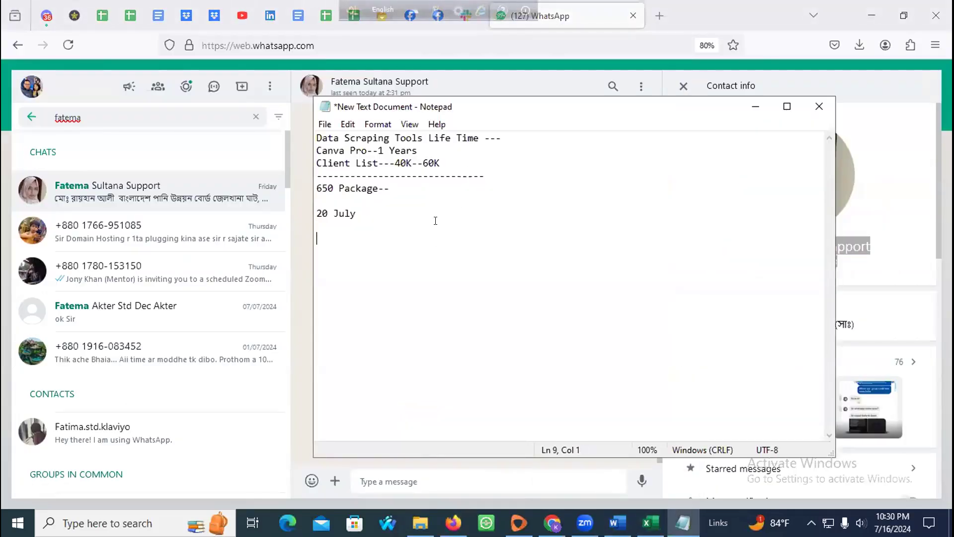
key(ctrl+v)
drag(417, 253, 300, 123)
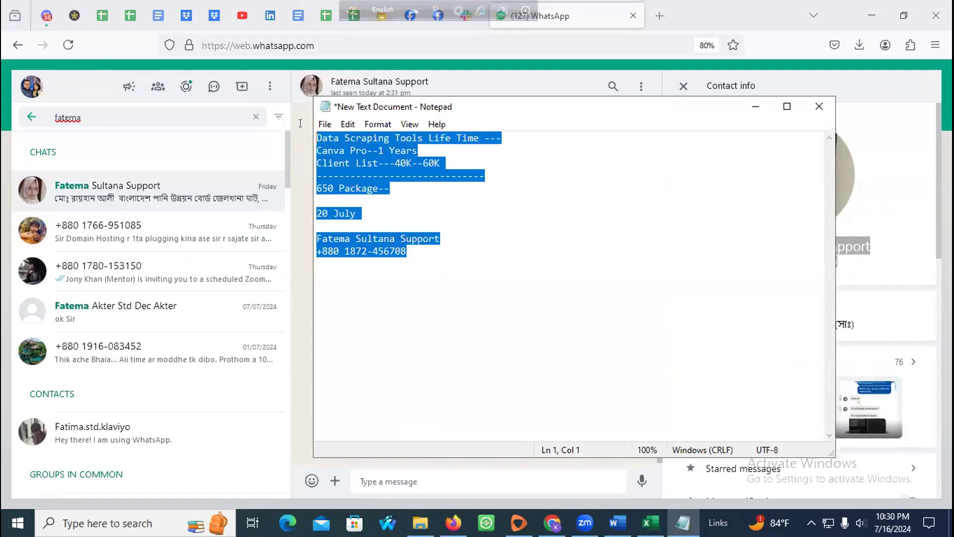
key(alt+Tab)
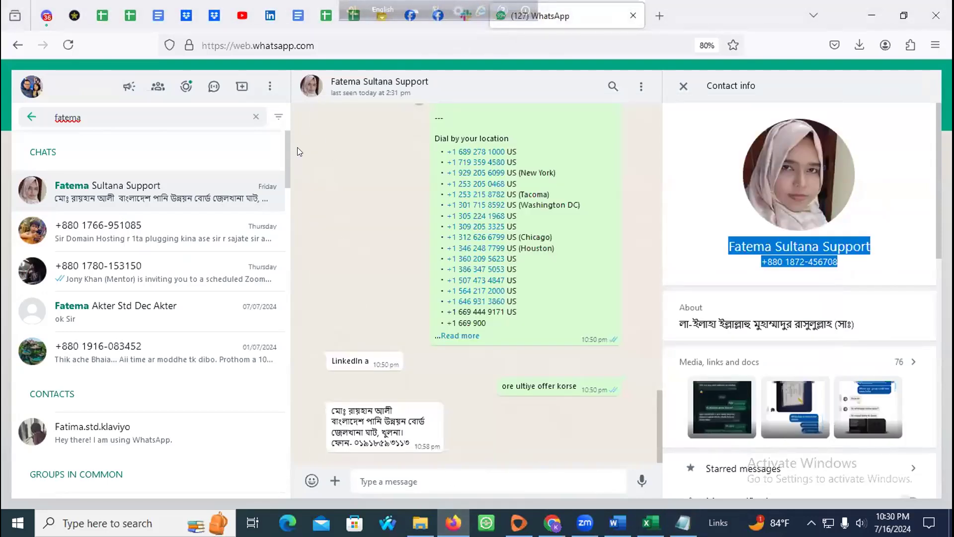
click(254, 117)
text(july)
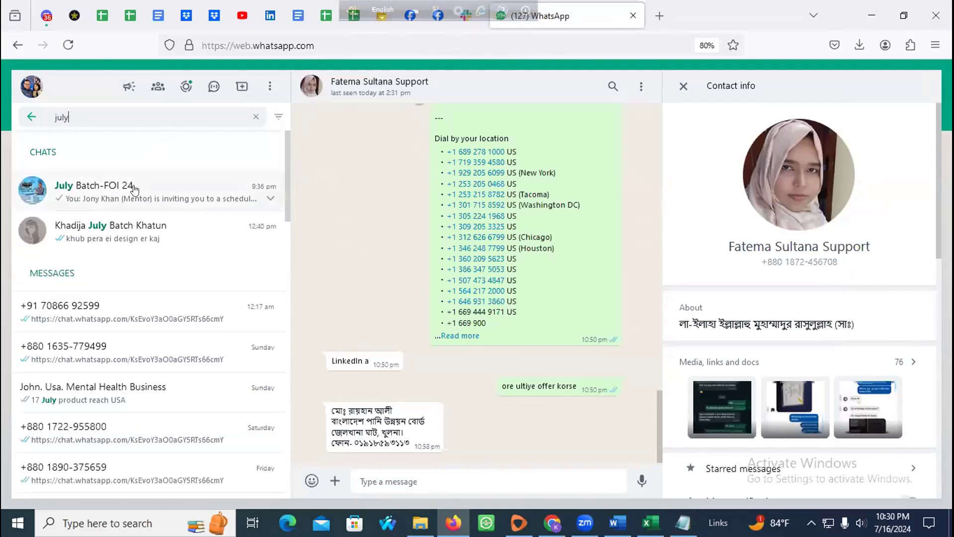
click(146, 206)
key(ctrl+v)
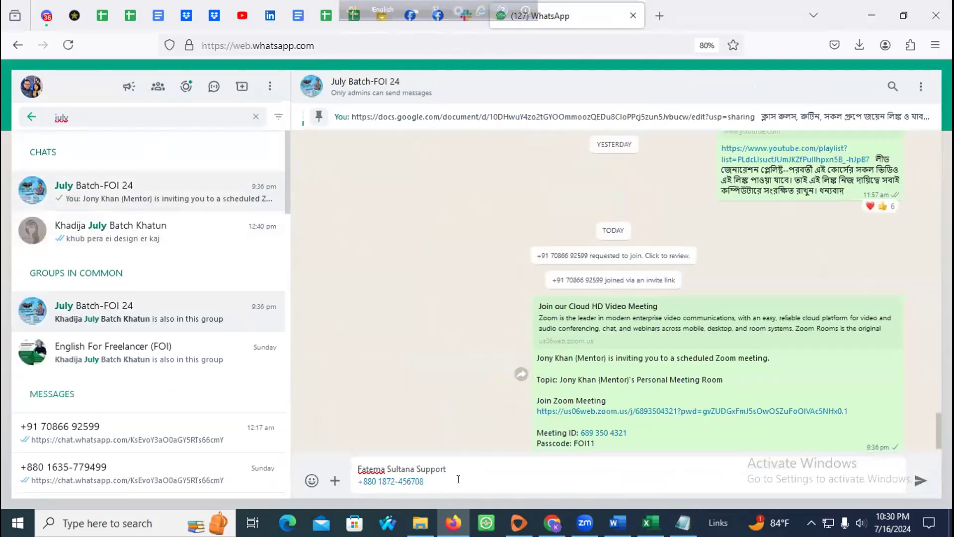
click(921, 479)
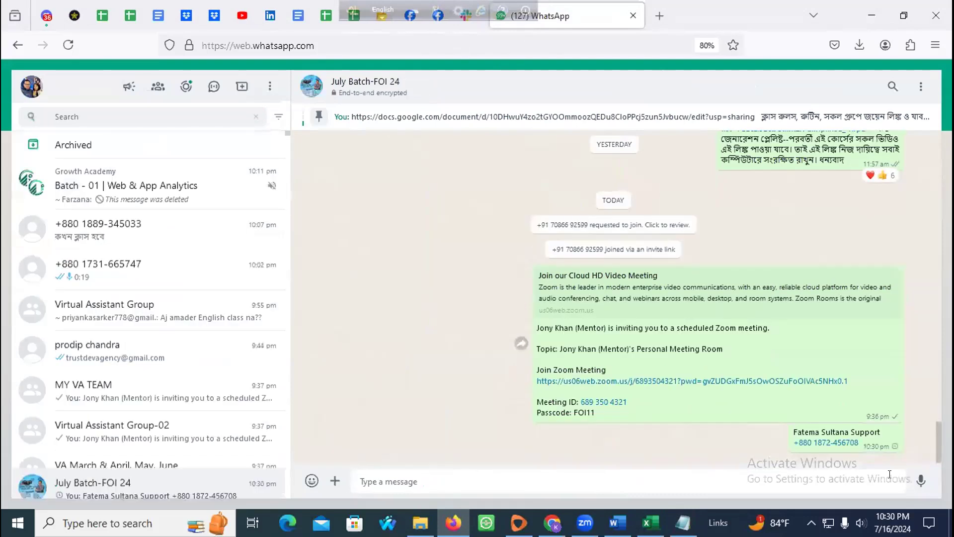
Step: Copy the full Notepad notes and send them as a message to the group
click(683, 522)
drag(455, 277, 266, 118)
right_click(335, 141)
click(368, 187)
click(755, 106)
key(ctrl+v)
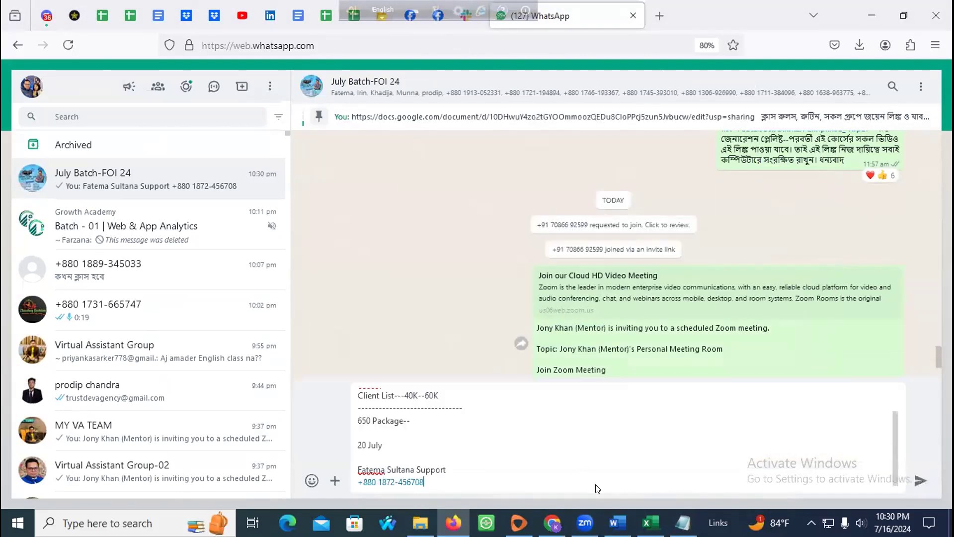
click(918, 479)
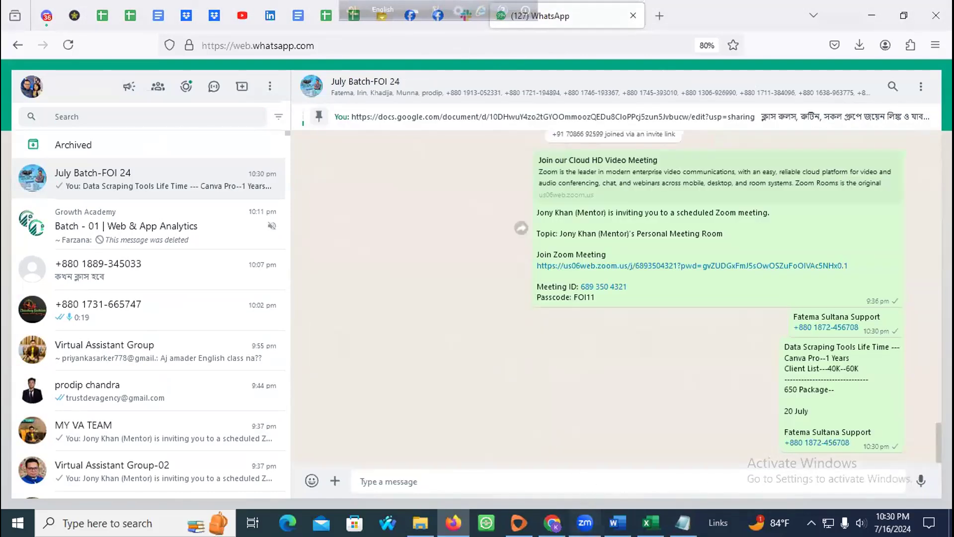
click(585, 523)
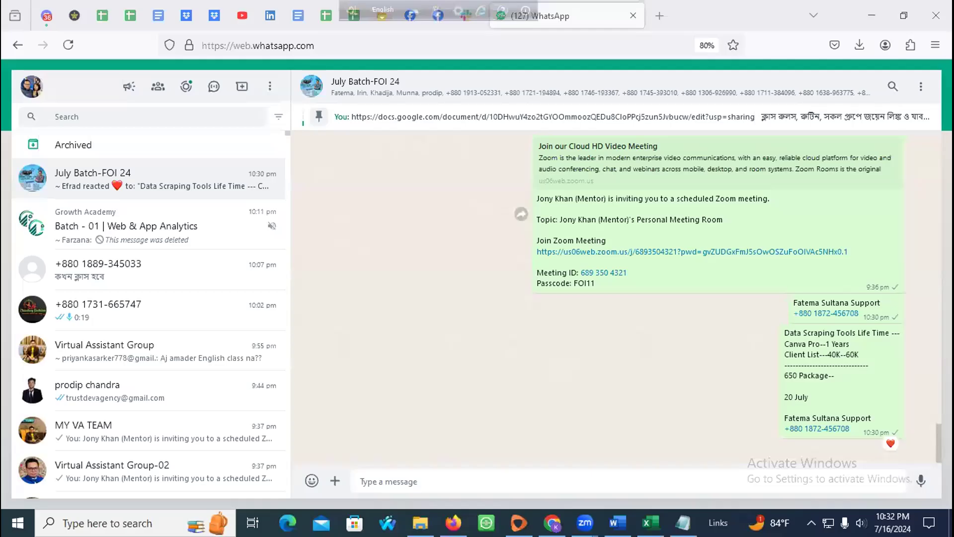
Step: Minimize the Firefox window with WhatsApp Web to reveal the desktop
click(877, 23)
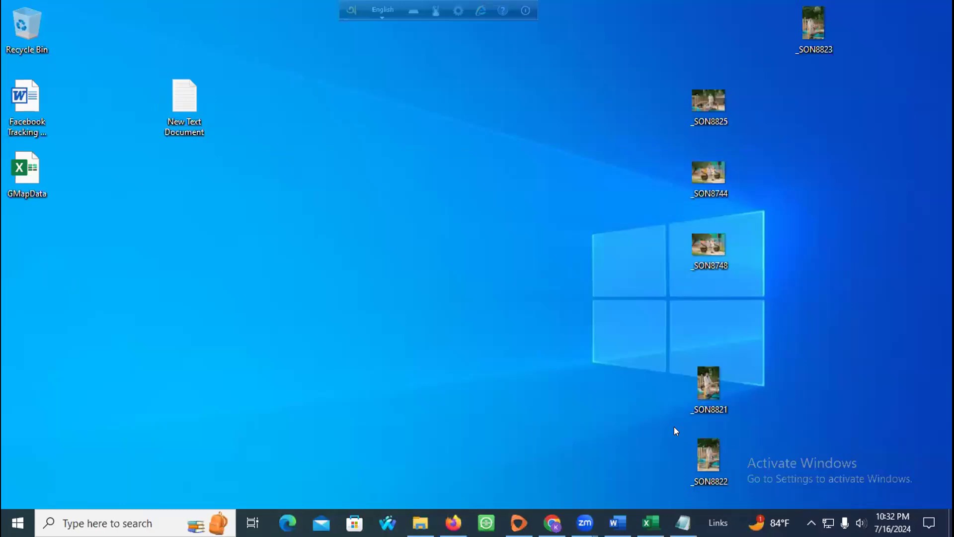
Step: Create and open a new Microsoft Word document from the desktop, dismiss the licence bar, and enlarge the font
right_click(269, 141)
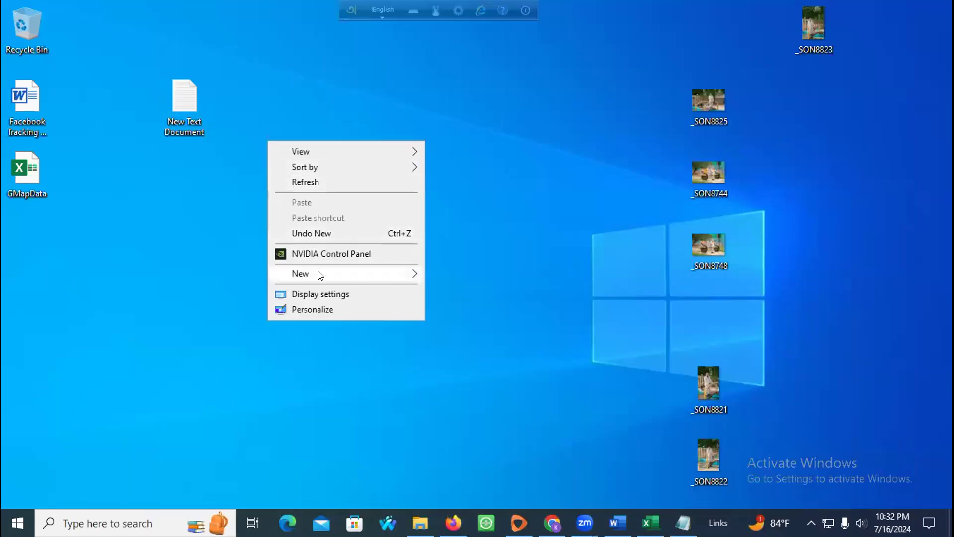
mouse_move(389, 279)
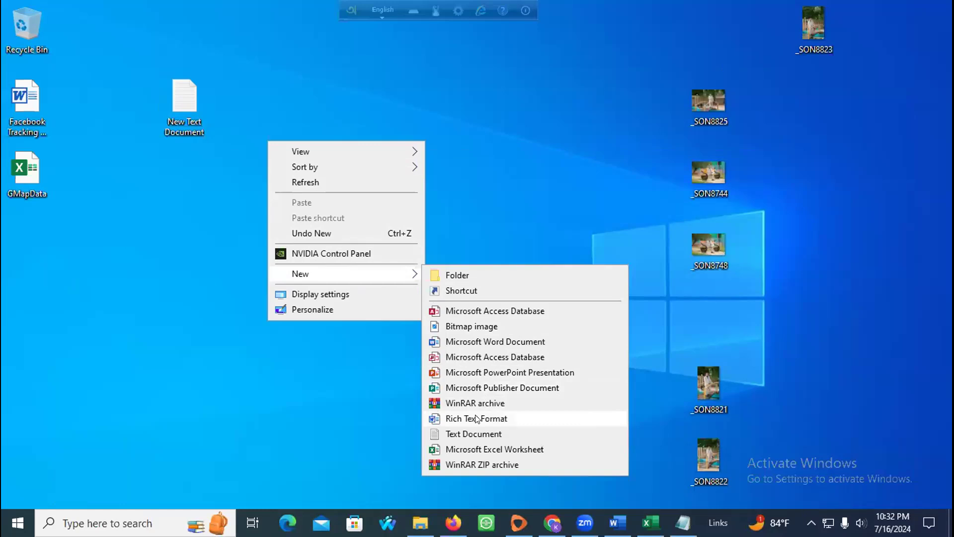
click(477, 341)
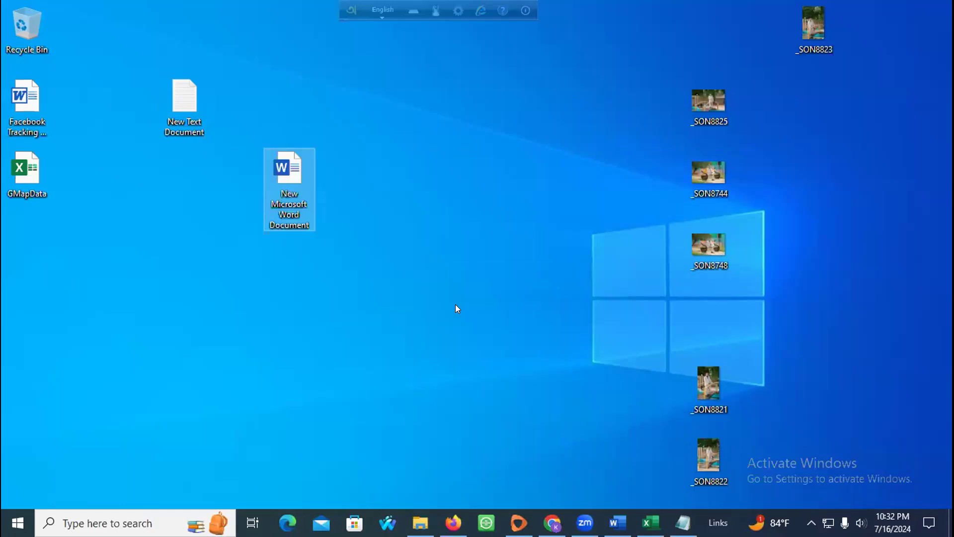
double_click(283, 174)
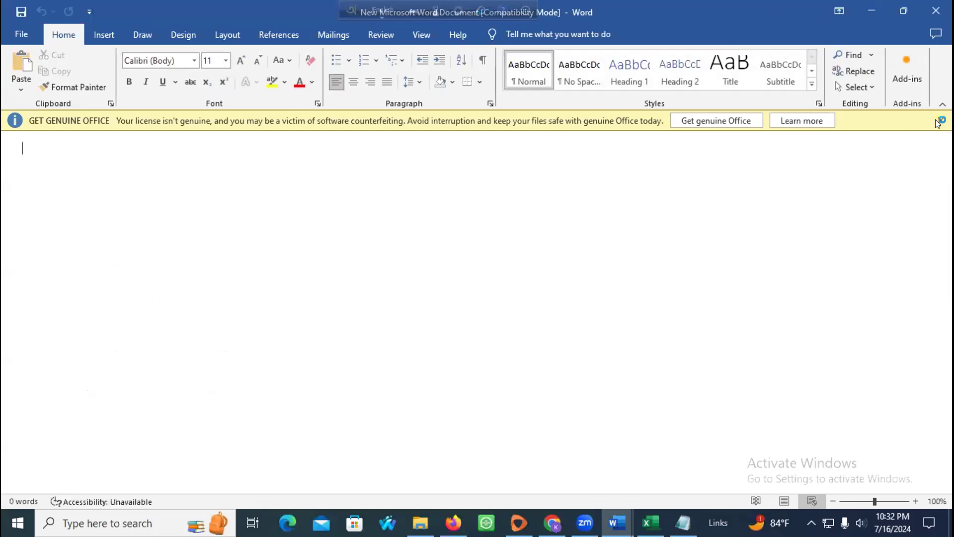
click(941, 120)
click(241, 61)
click(240, 61)
click(240, 61)
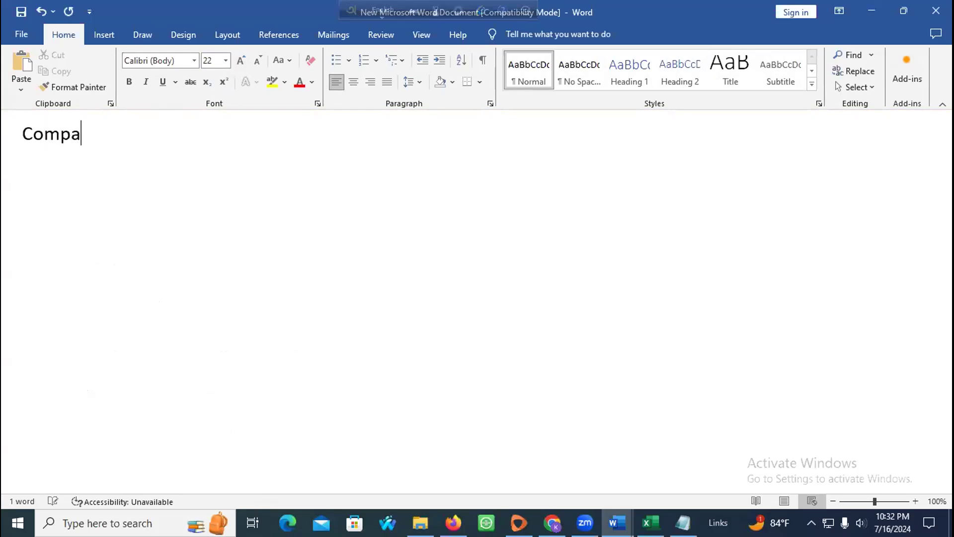
Step: Complete the titles line with 'President--GM--COO_CFO_' and start a new line
key(BackSpace)
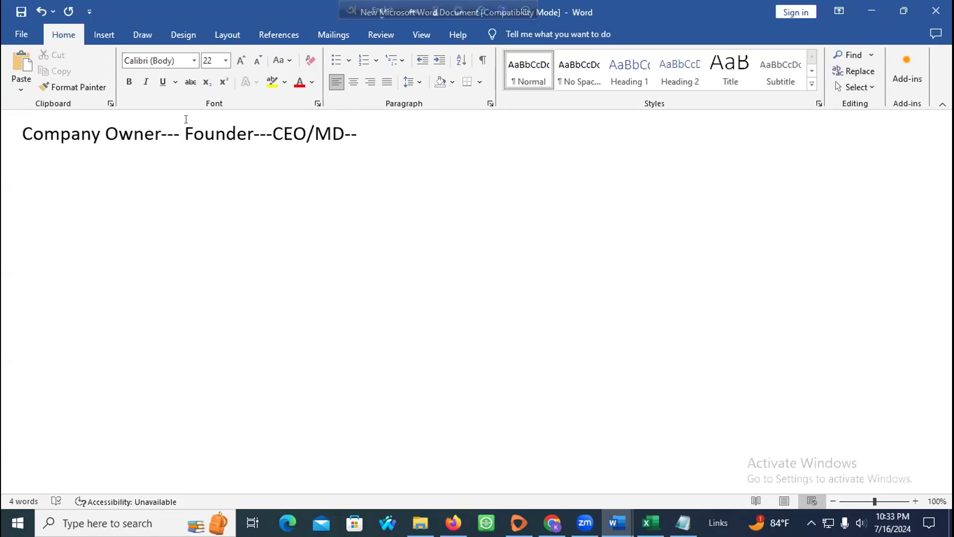
text(President--)
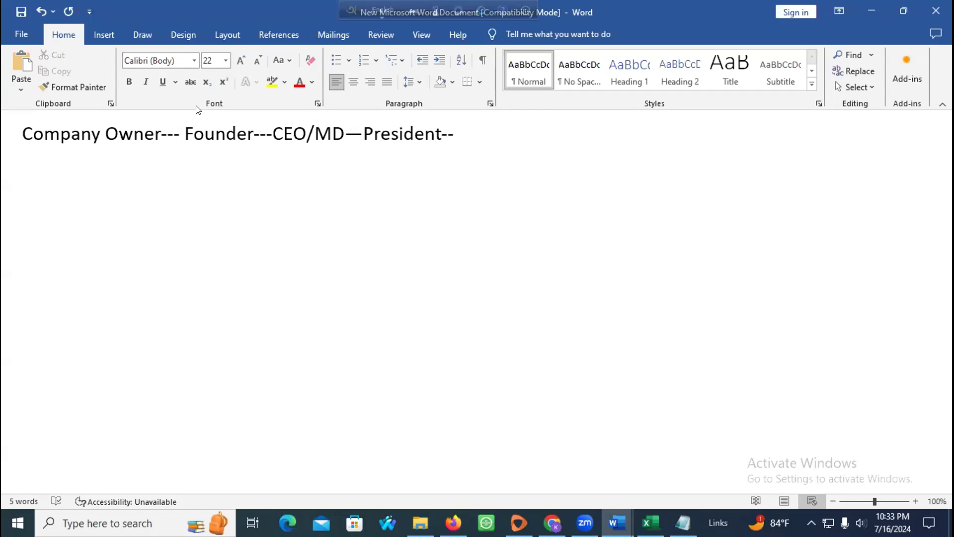
text(GM--)
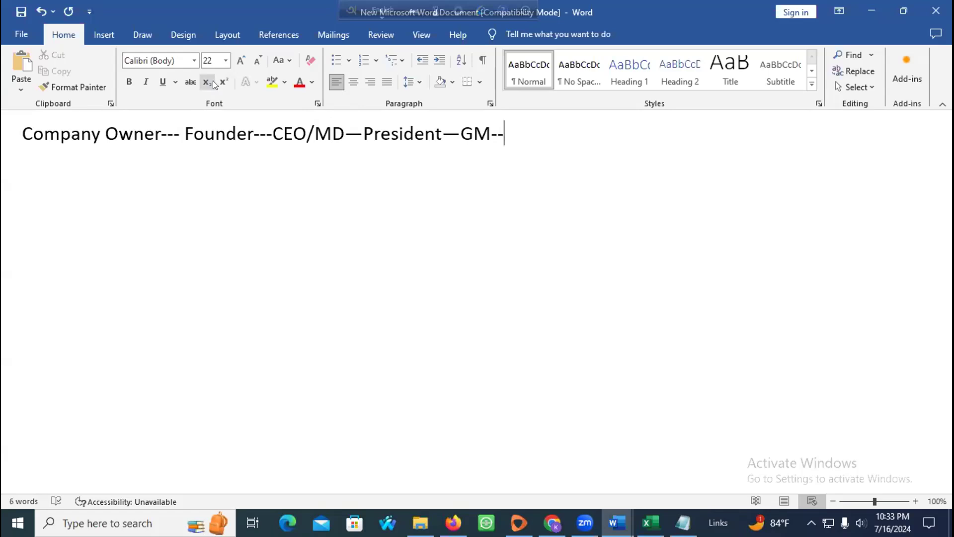
text(COO_CFO_)
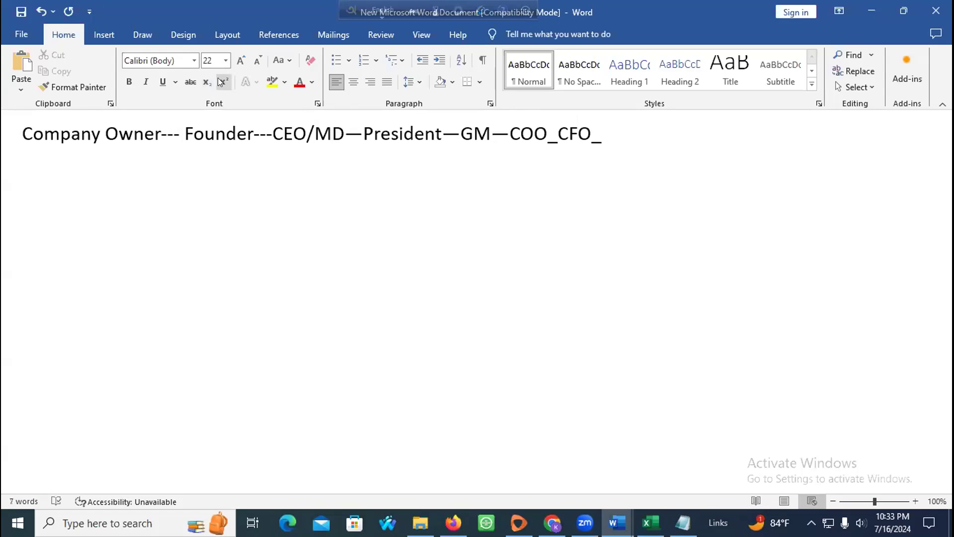
key(Return)
Step: Type 'DM--' on the second line and 'Tittle Name=' on a new third line
text(DM--)
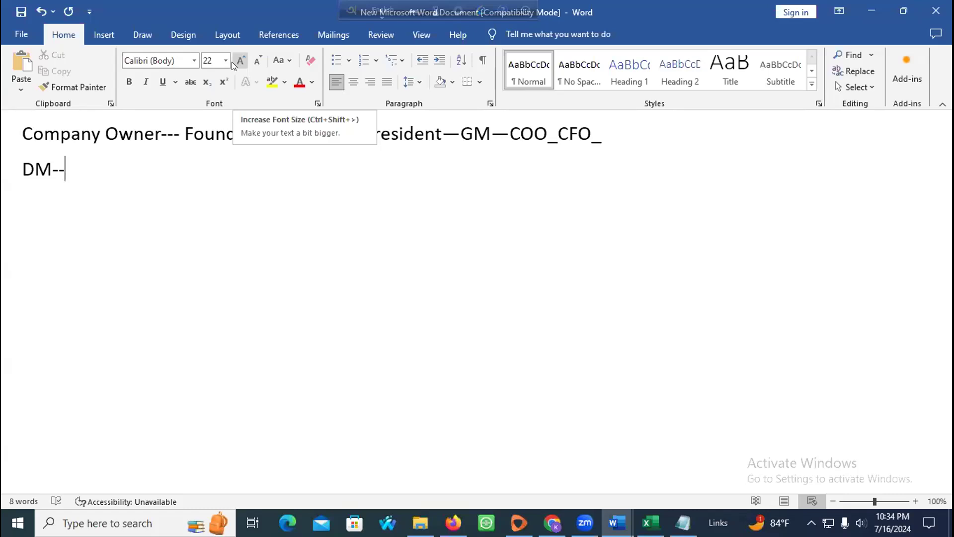
key(Return)
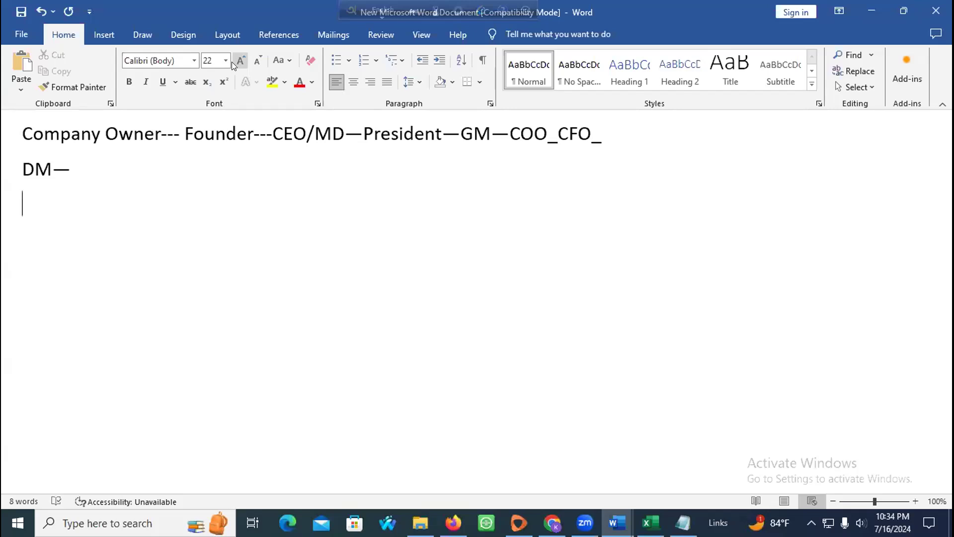
text(TIttle)
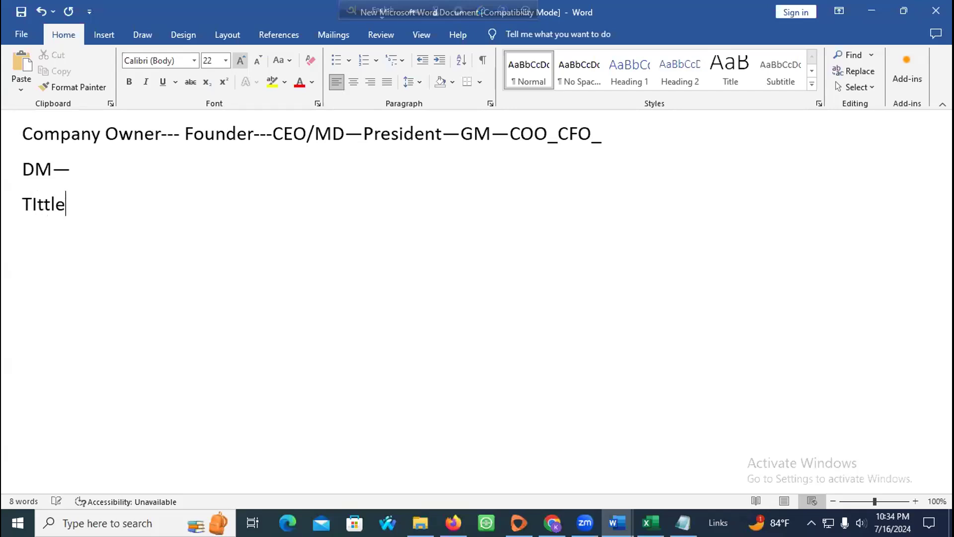
text( Name==)
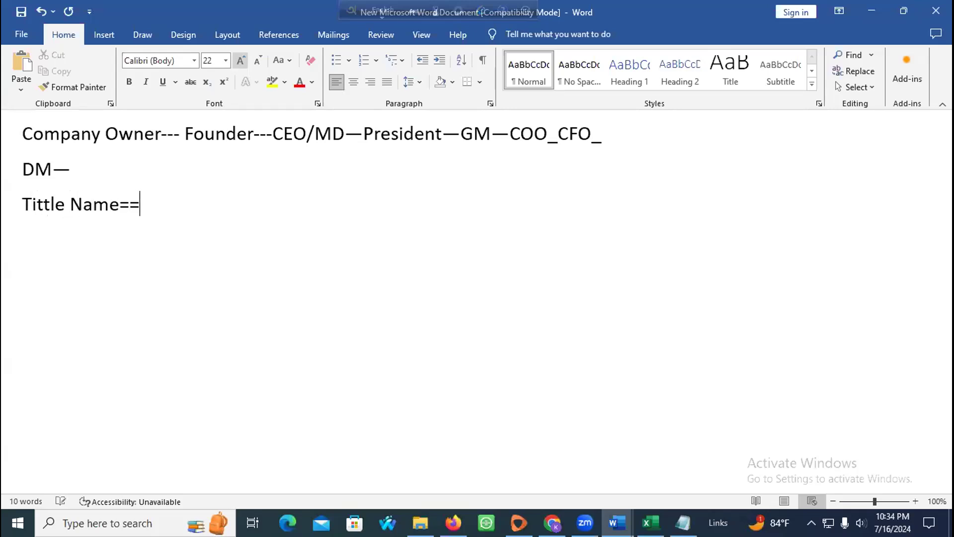
key(BackSpace)
Step: Extend the DM line with 'HR--Audit & Accounts'
click(108, 156)
text(HT)
key(BackSpace)
text(H)
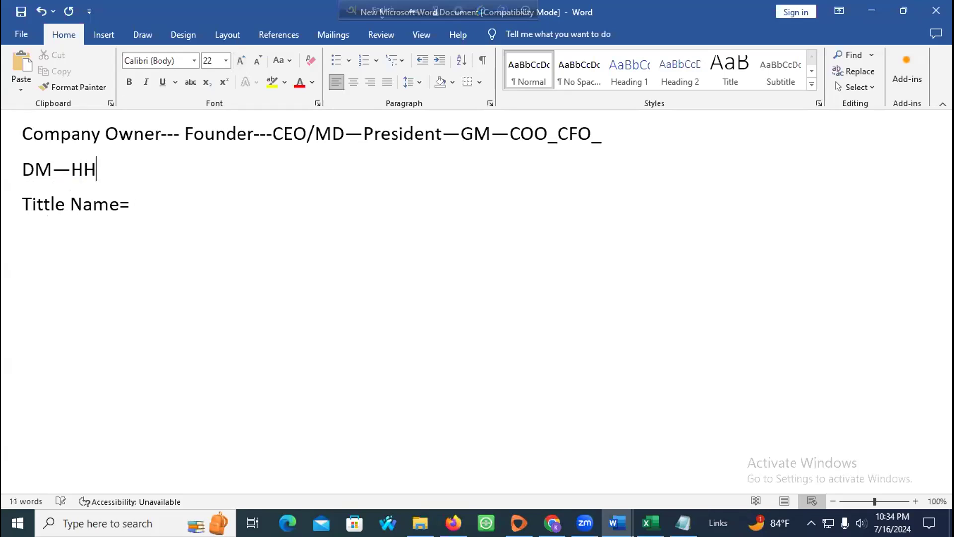
key(BackSpace)
text(R--)
text(Au)
text(dit )
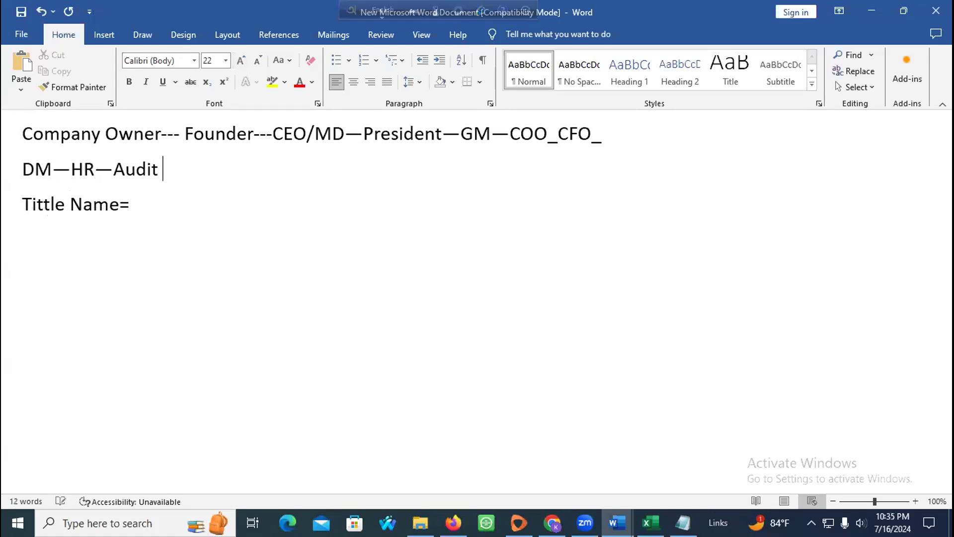
text(& Accounts)
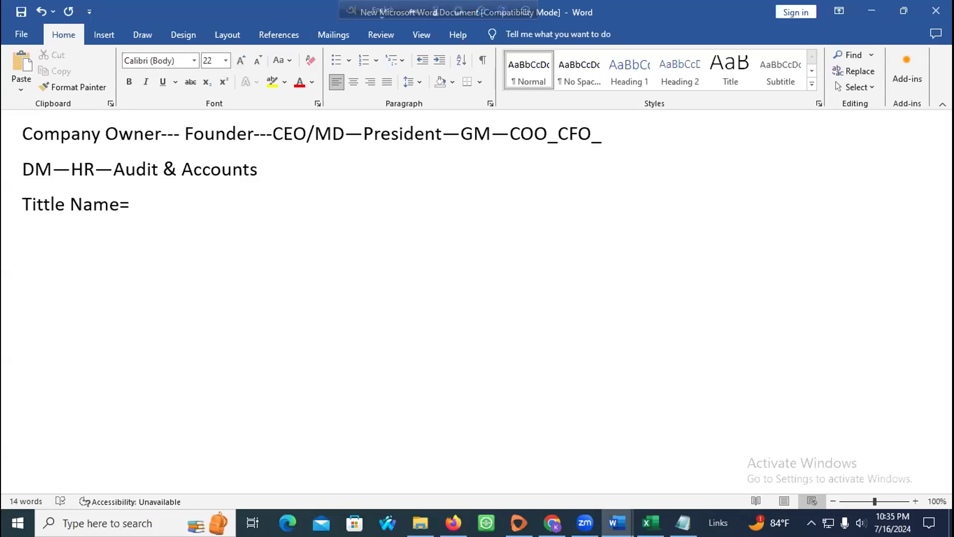
Step: Add '--VP------' to the DM line and list First Name, Last Name, LinkedIn URL, Email after Tittle Name=
text(--VA)
key(BackSpace)
text(P------)
click(175, 196)
text(First Name)
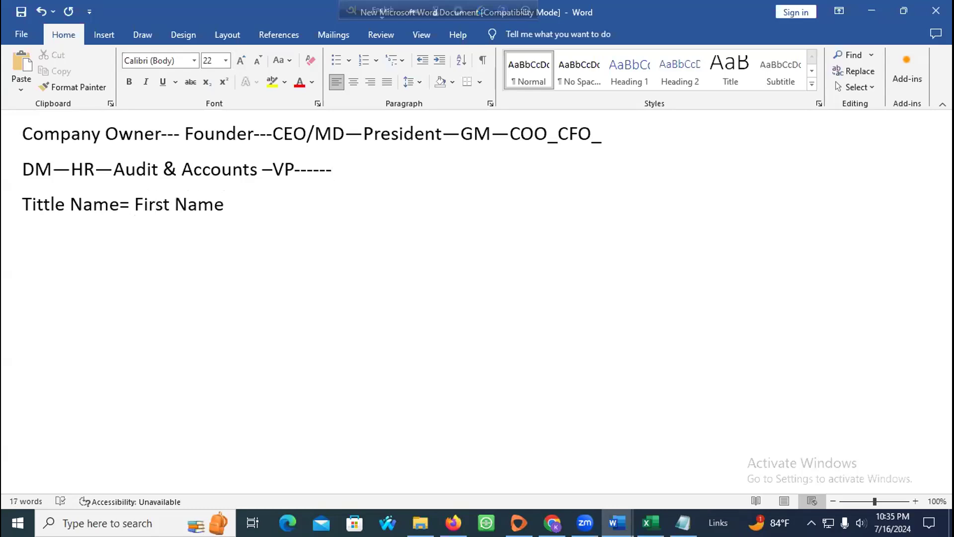
text(--Last Name--)
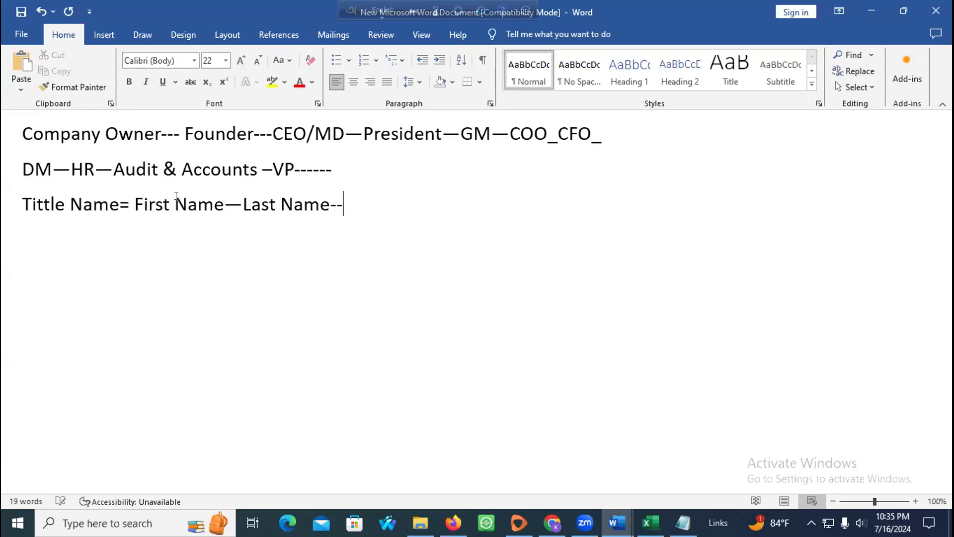
text(URL of Link)
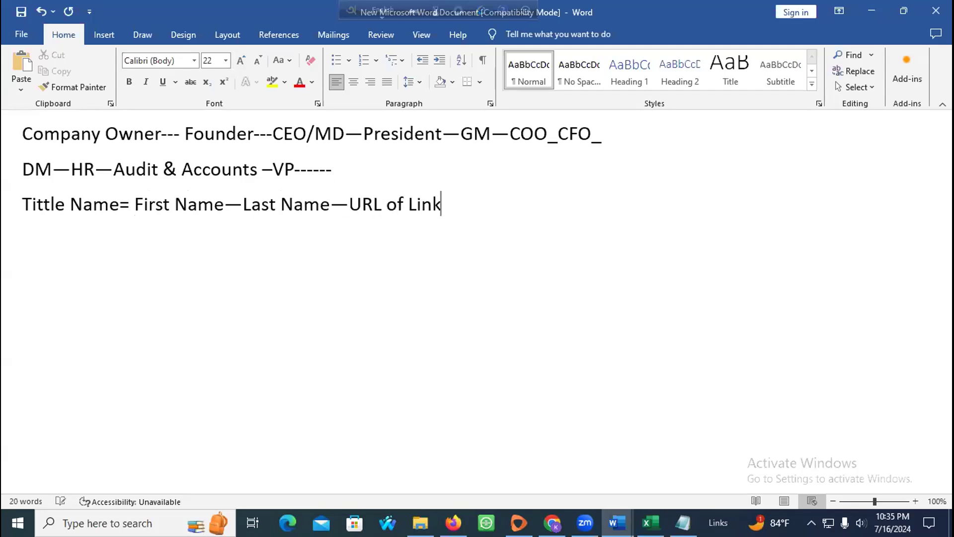
text(edin ---)
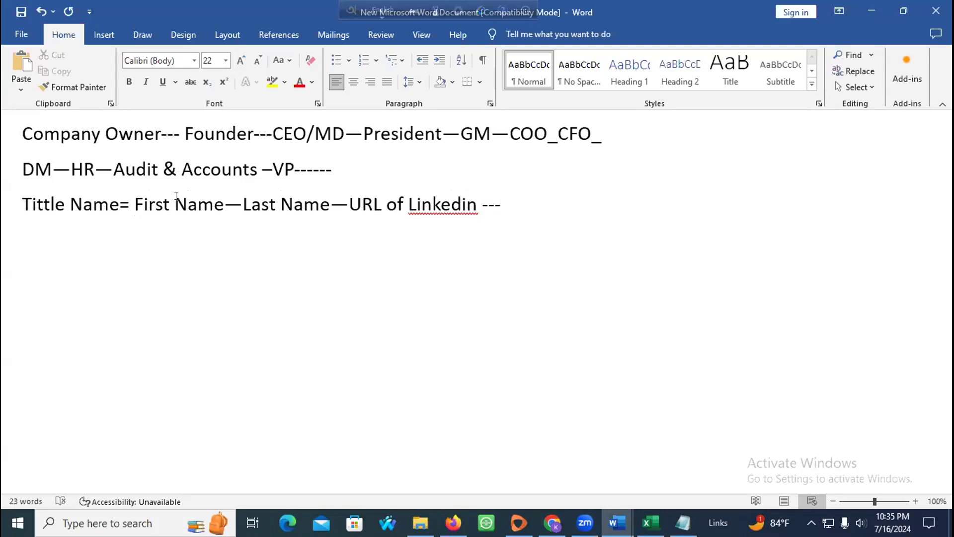
text(Email---)
Step: Add a 'Personal Email--- NO---' line and append 'Person ( Compnay Email)' to the field list
key(Return)
key(Return)
text(Personal Email---)
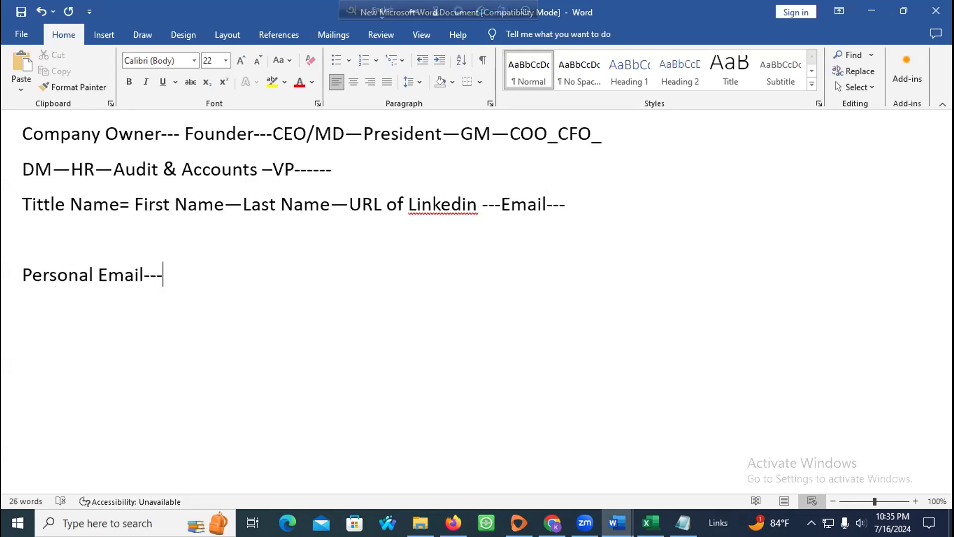
text( NO---)
click(580, 196)
text(Persona)
key(BackSpace)
key(BackSpace)
text(n ( COm)
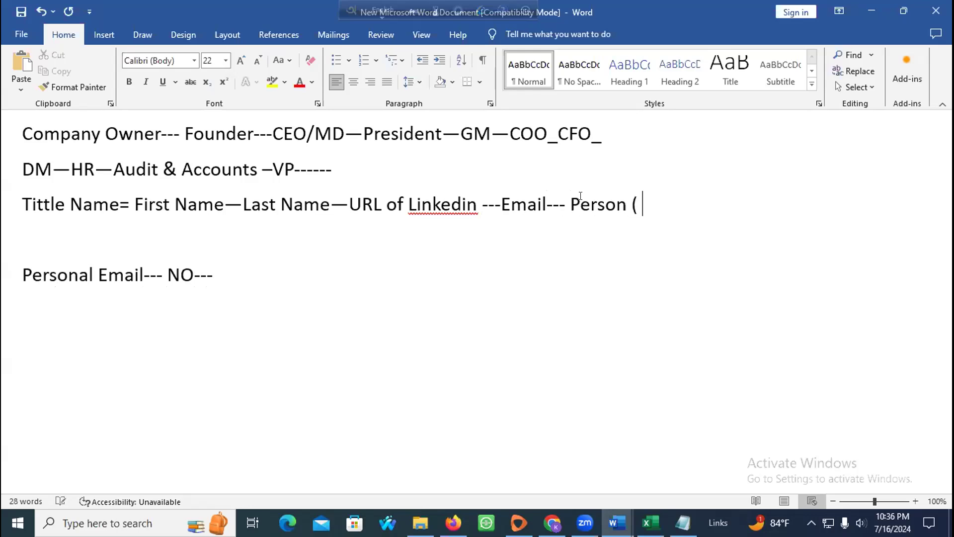
key(BackSpace)
key(BackSpace)
text(ompn)
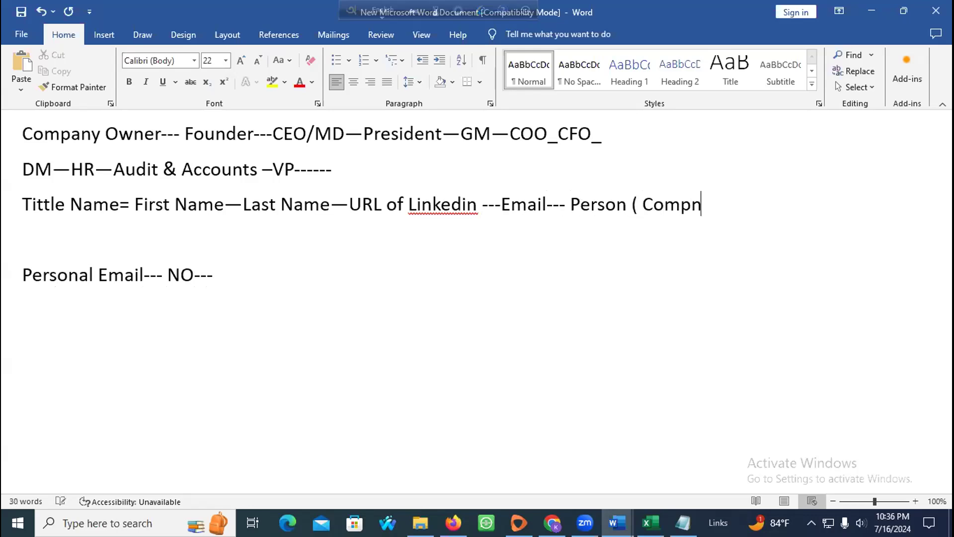
text(ay Email)
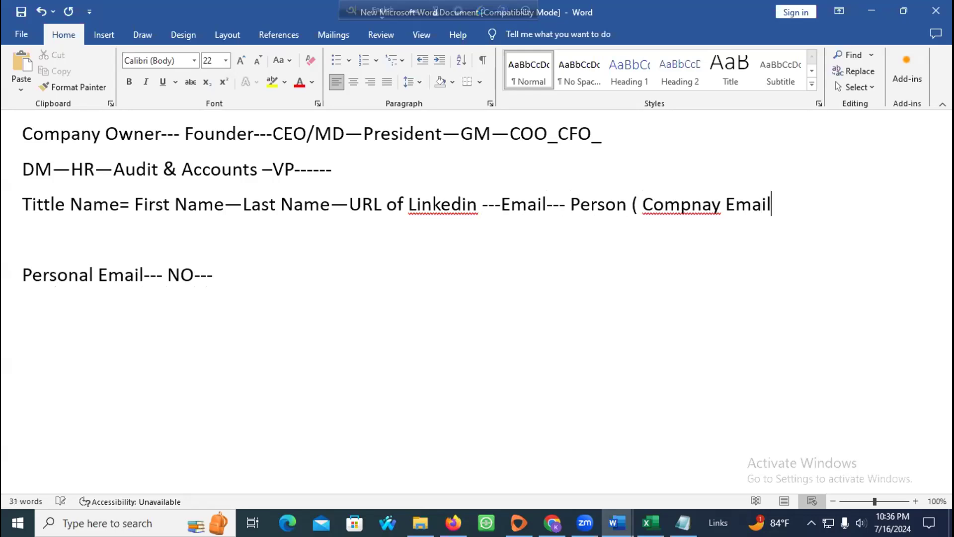
text())
Step: Add an example entry for a Bosundhara Group CEO with their company email and a personal email below
key(Return)
text(Rahim Is )
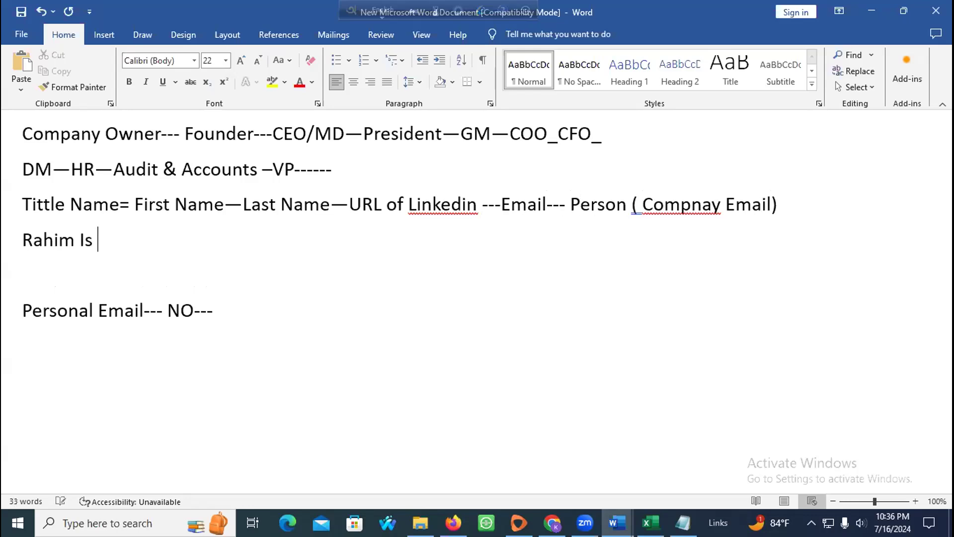
text(a CEO of )
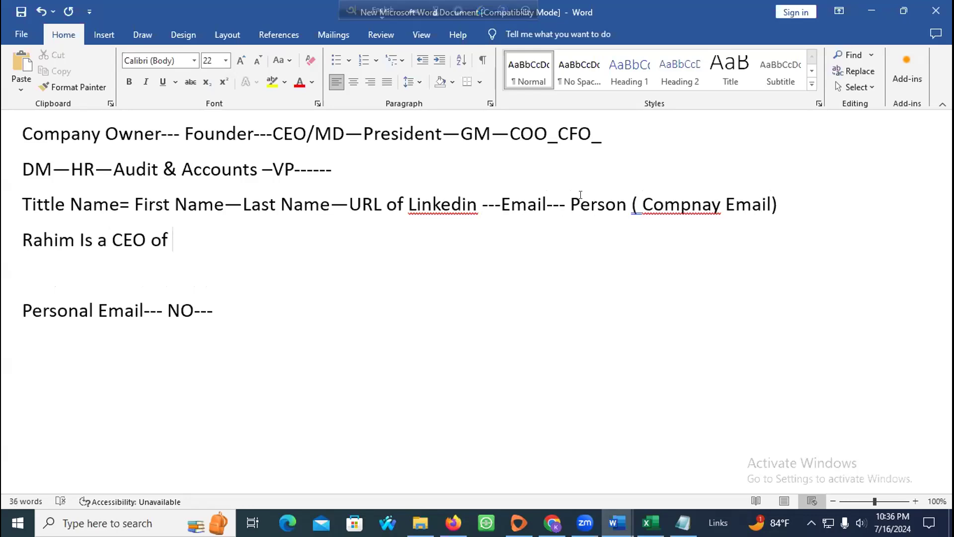
text(Bosundh)
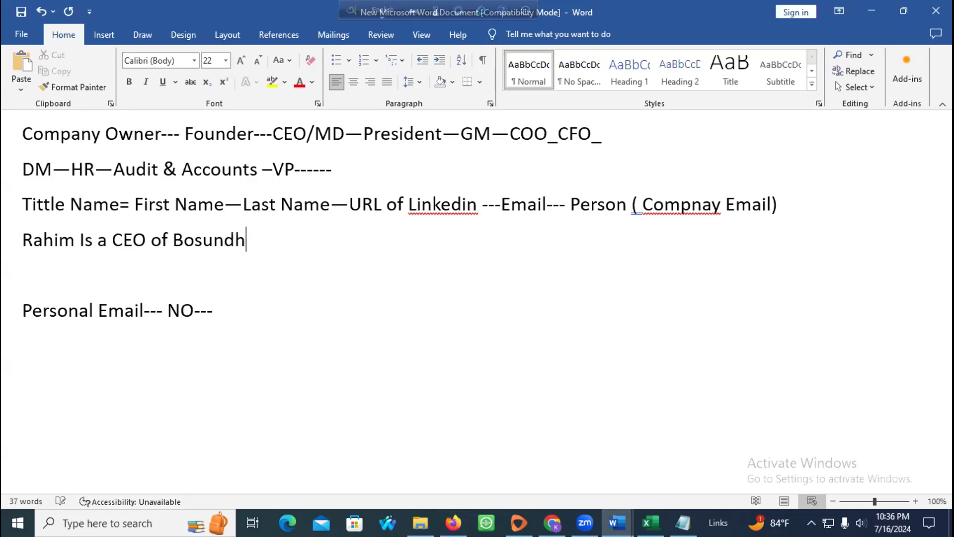
text(ara Group)
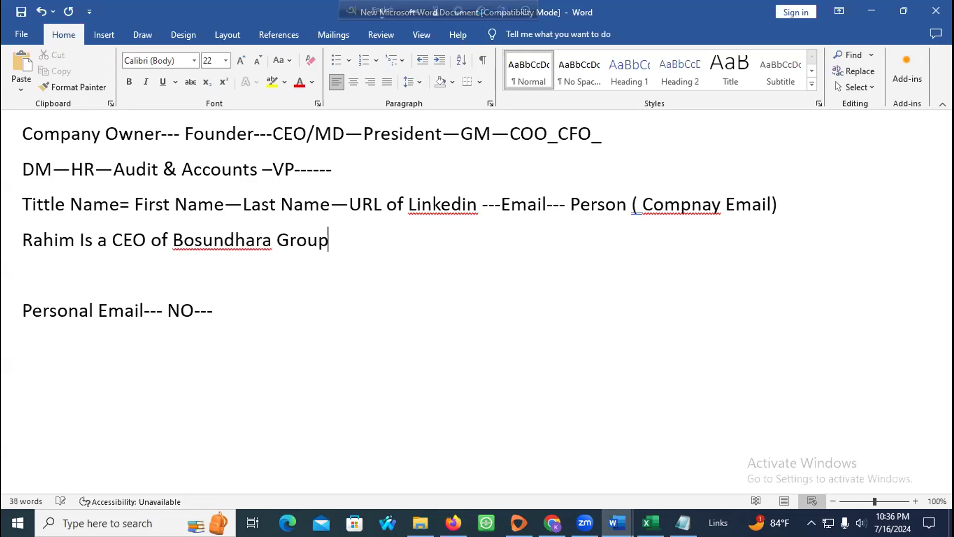
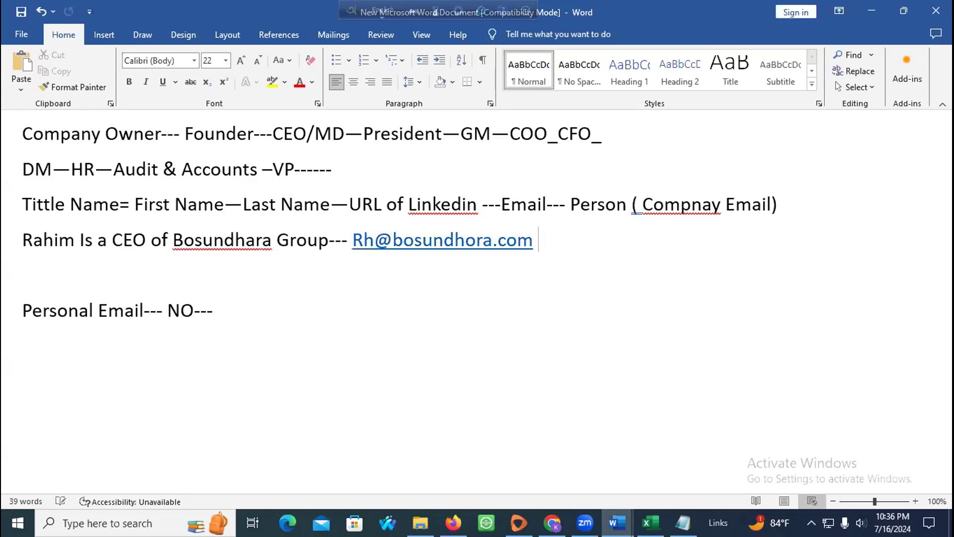
key(Return)
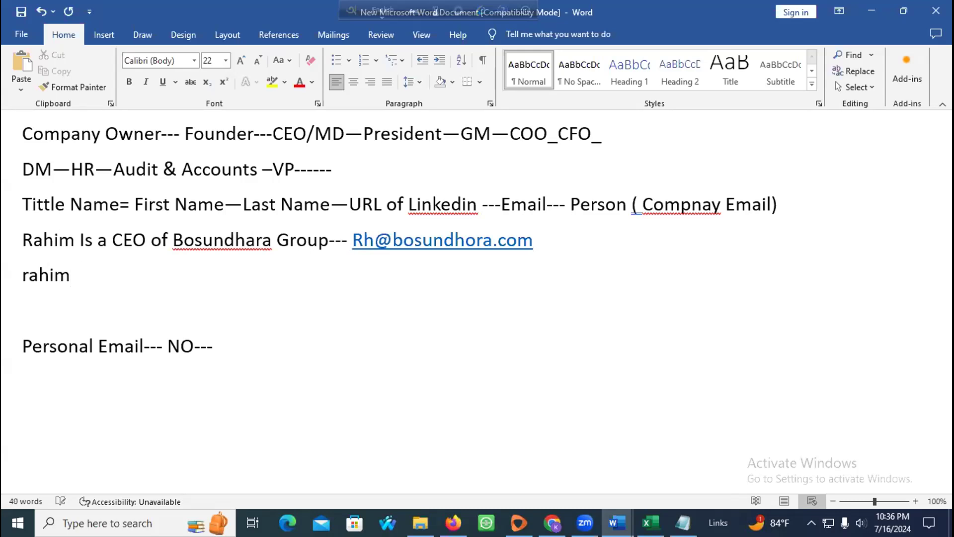
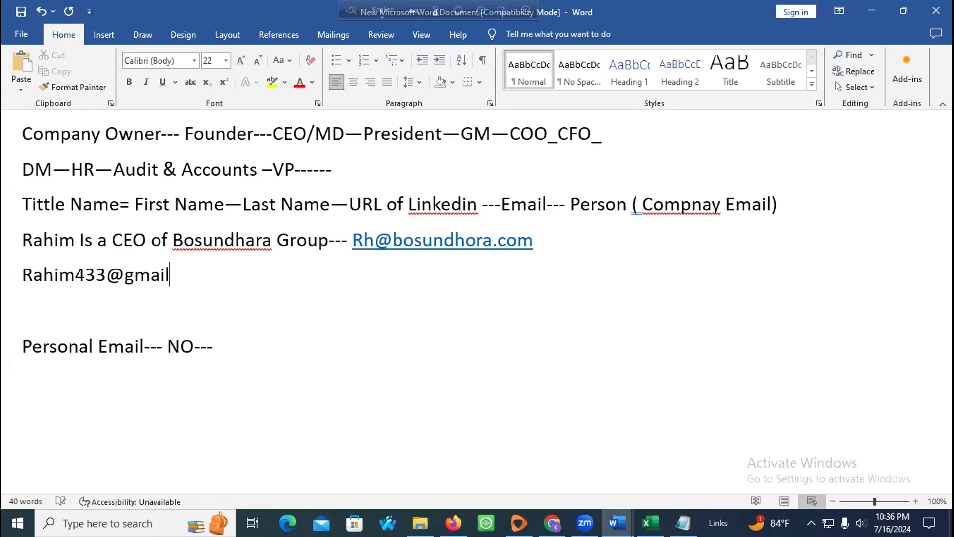
Step: Append '--Phone If available I will give you---(Company Phone)-----' to the CEO example line
drag(546, 241, 23, 234)
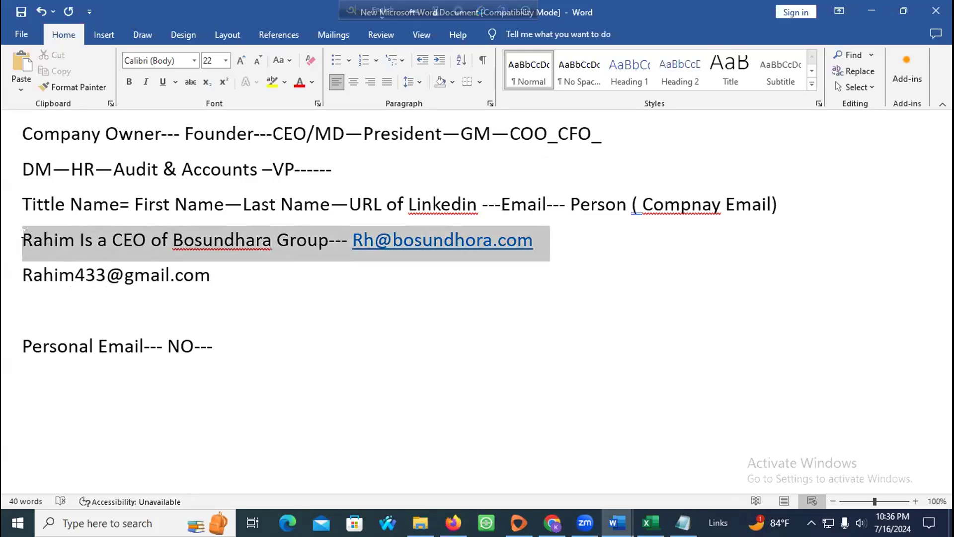
drag(543, 239, 152, 237)
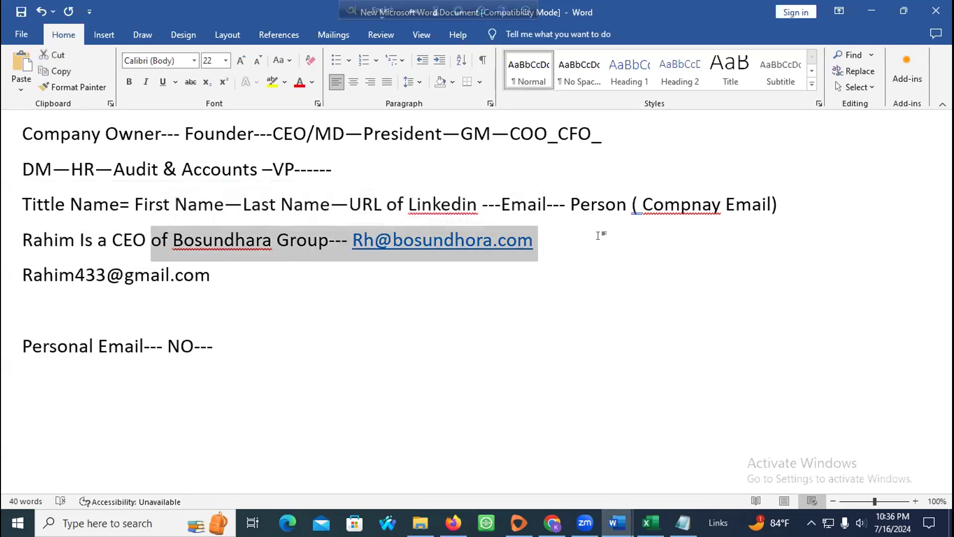
click(599, 234)
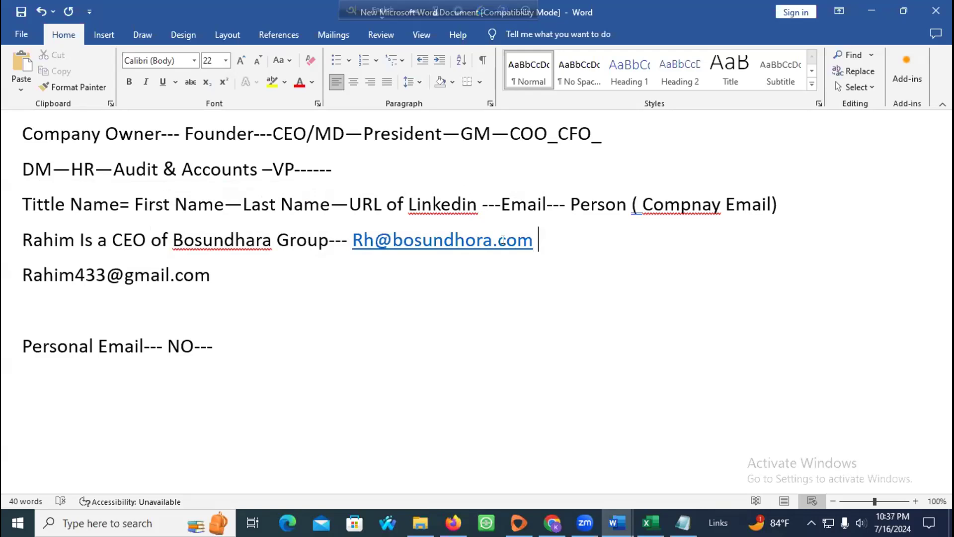
text(--P)
text(hone )
text(If ava)
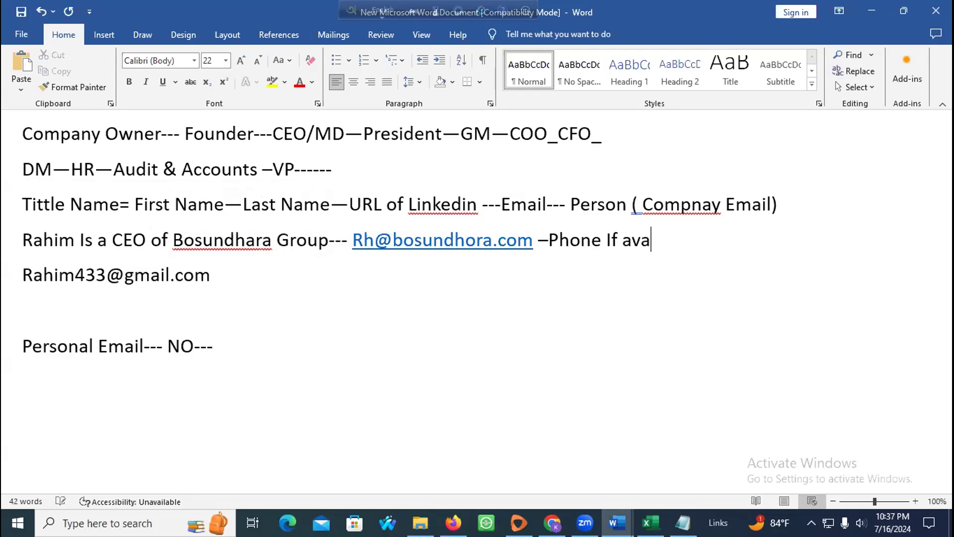
text(ilable I wi)
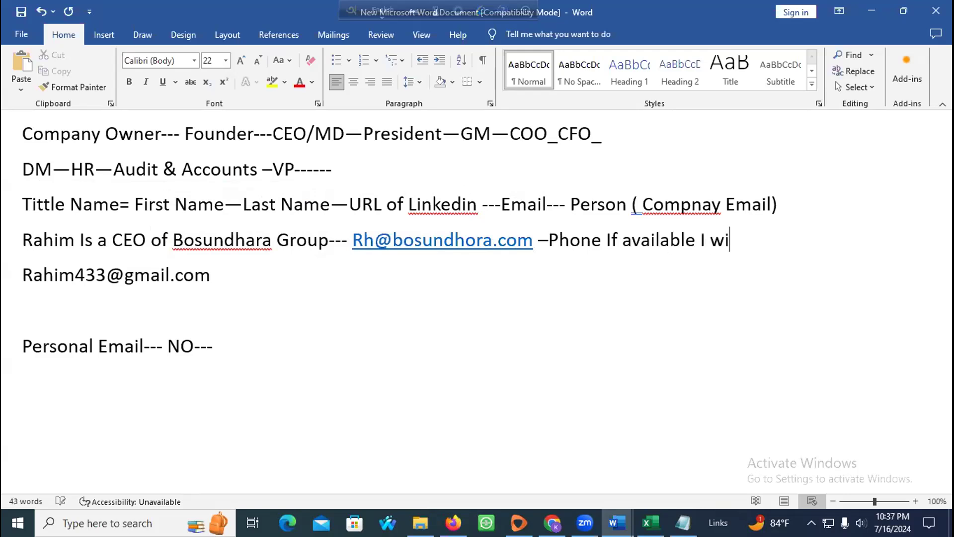
text(ll give yhou)
key(BackSpace)
key(BackSpace)
key(BackSpace)
text(ou)
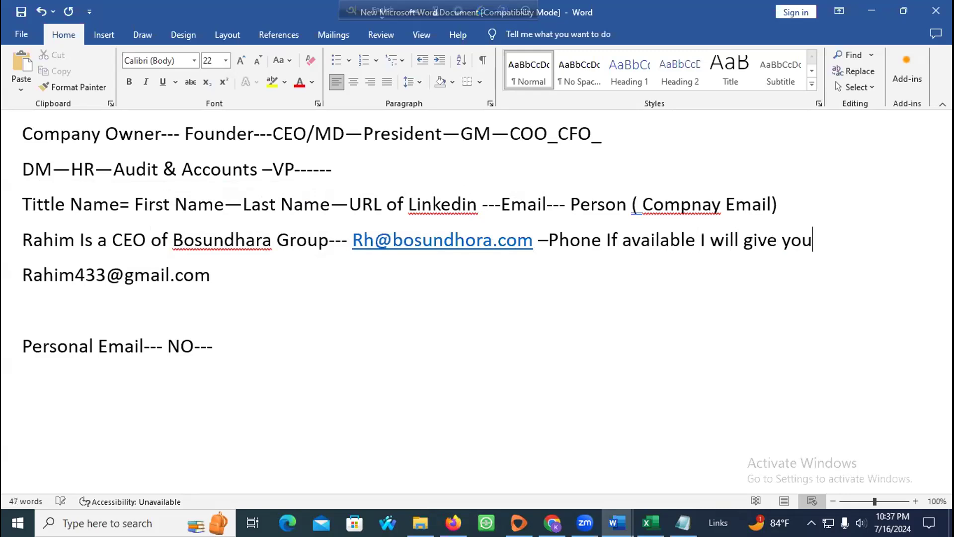
text(---(Compnay)
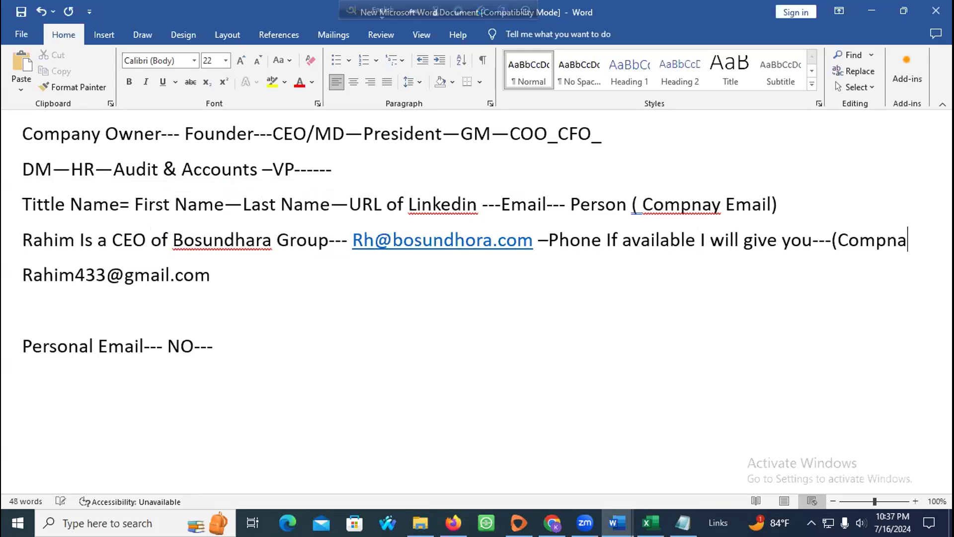
key(BackSpace)
key(BackSpace)
key(BackSpace)
text(ay)
key(BackSpace)
key(BackSpace)
key(BackSpace)
key(BackSpace)
text(any)
text( Phone)
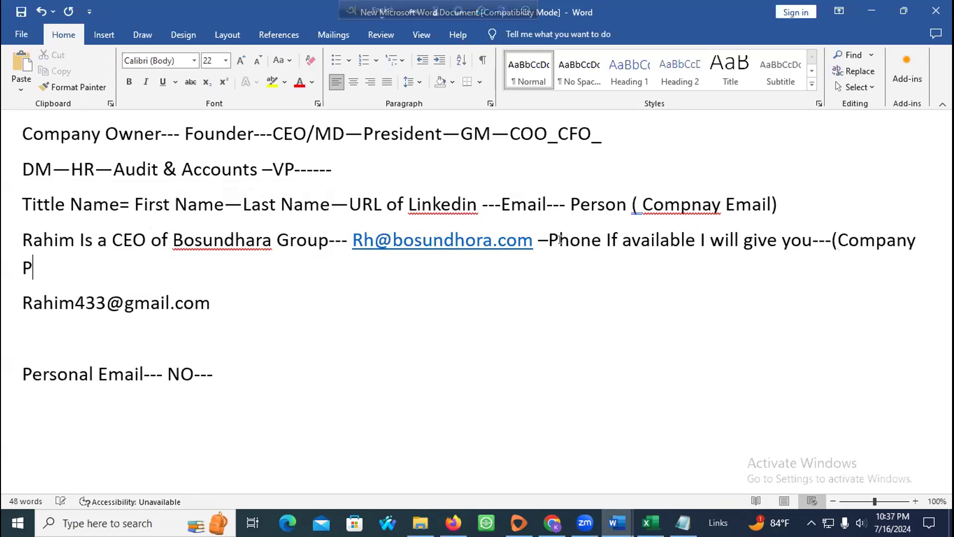
text())
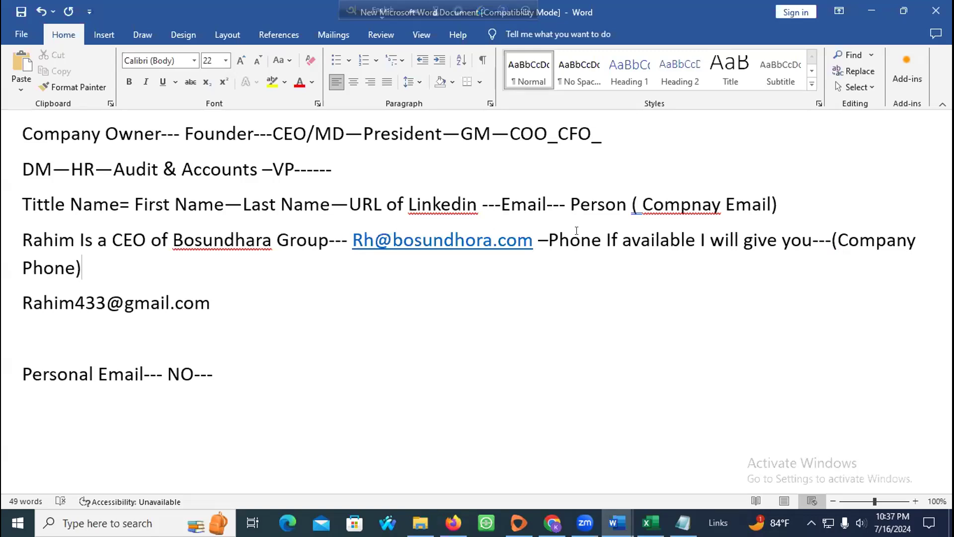
text(-----)
Step: Start a new line below the CEO example reading 'Company Data---(Inf'
key(ctrl+shift+Up)
key(ctrl+shift+Up)
click(159, 275)
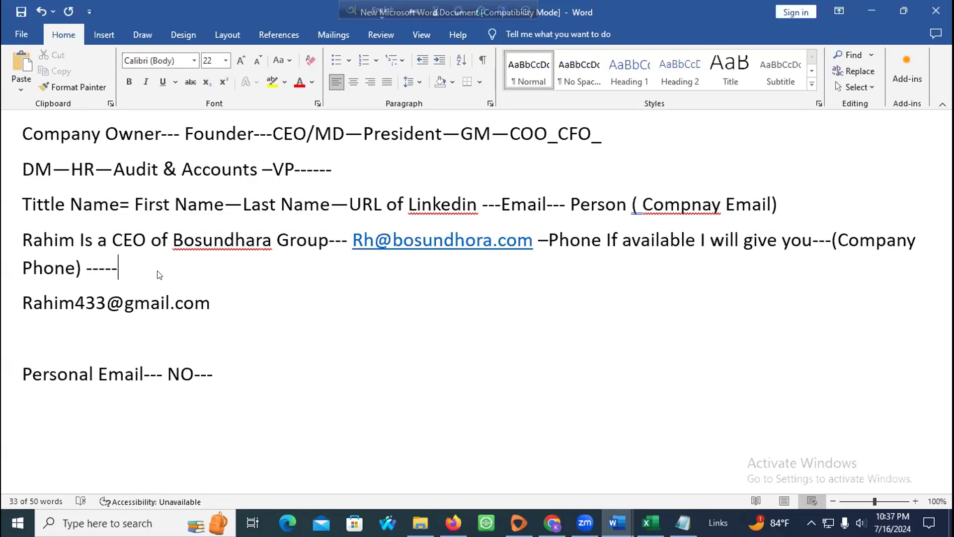
key(Return)
text(Compna)
key(BackSpace)
key(BackSpace)
text(any Data---(Inf)
Step: Replace the partial 'Inf' with 'All Info)' to finish 'Company Data---(All Info)'
key(BackSpace)
key(BackSpace)
key(BackSpace)
text(All Info)
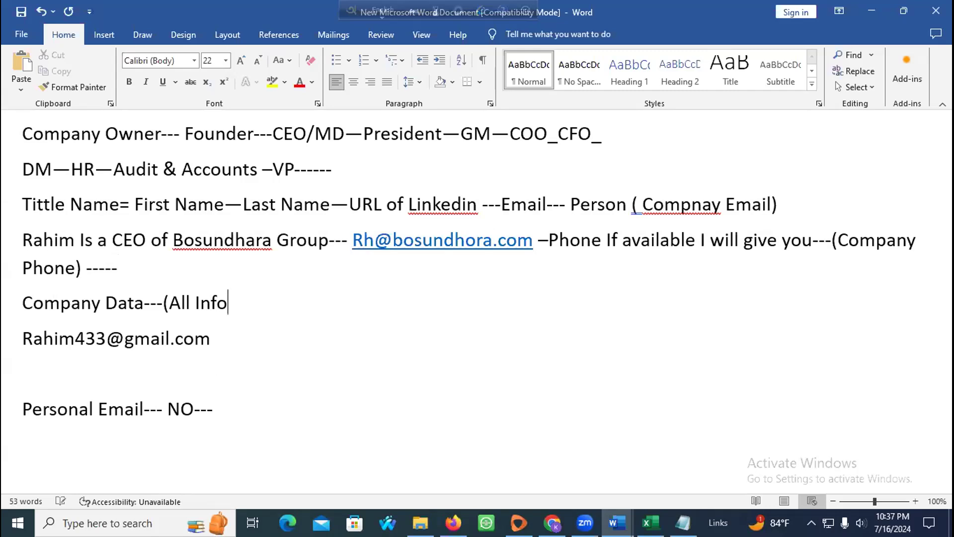
text())
Step: Type the note 'Linkedin--Premium Collection---jader account create account minimum 1-2 yr they can able to check but not find or collect---'
key(Return)
key(Return)
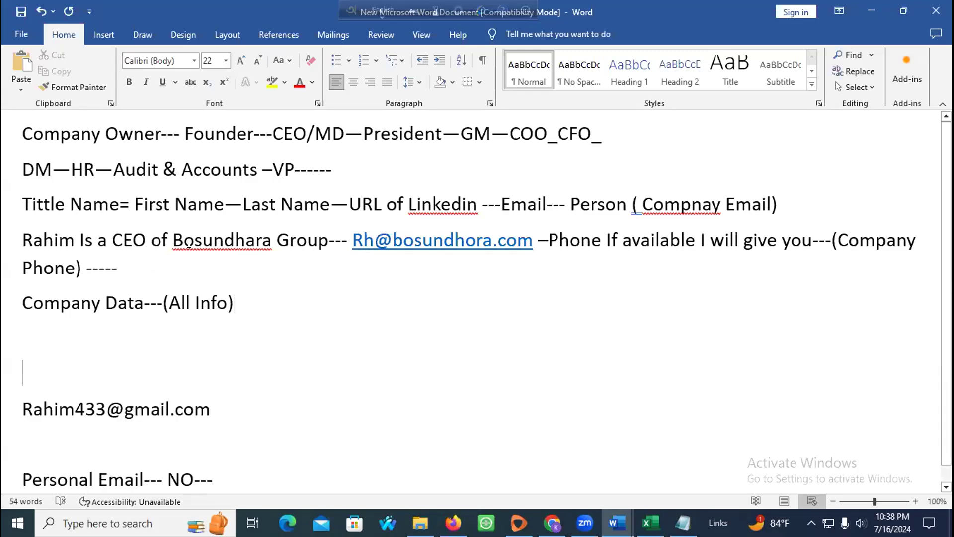
text(Linke)
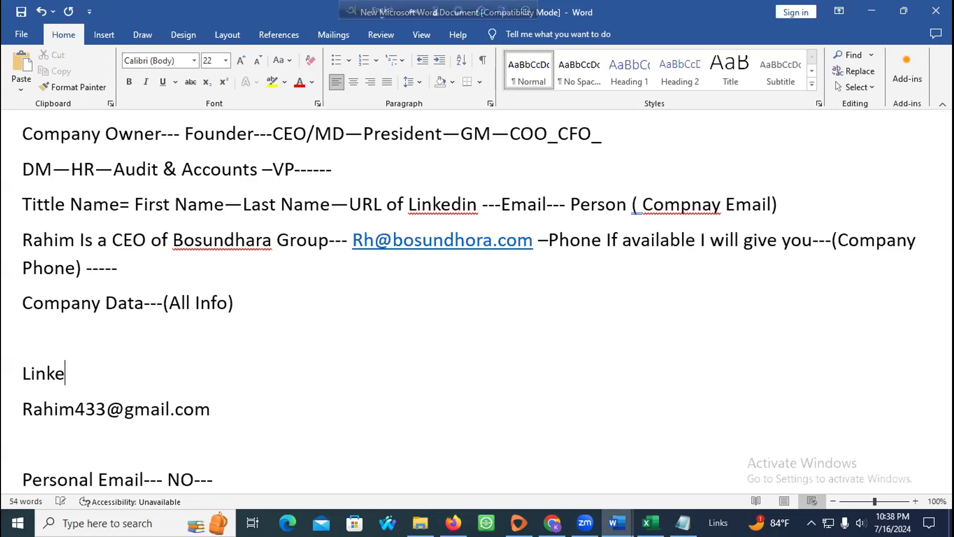
text(din--P)
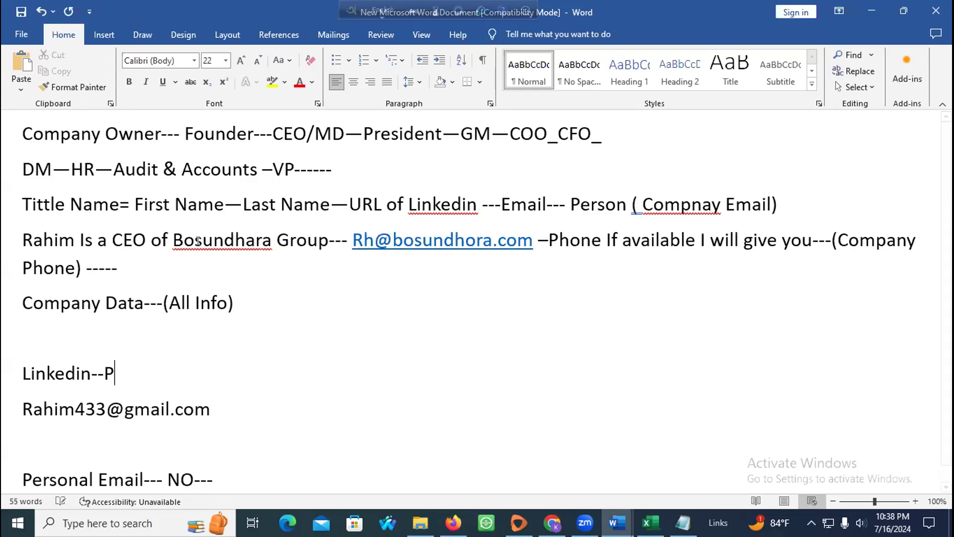
text(remium )
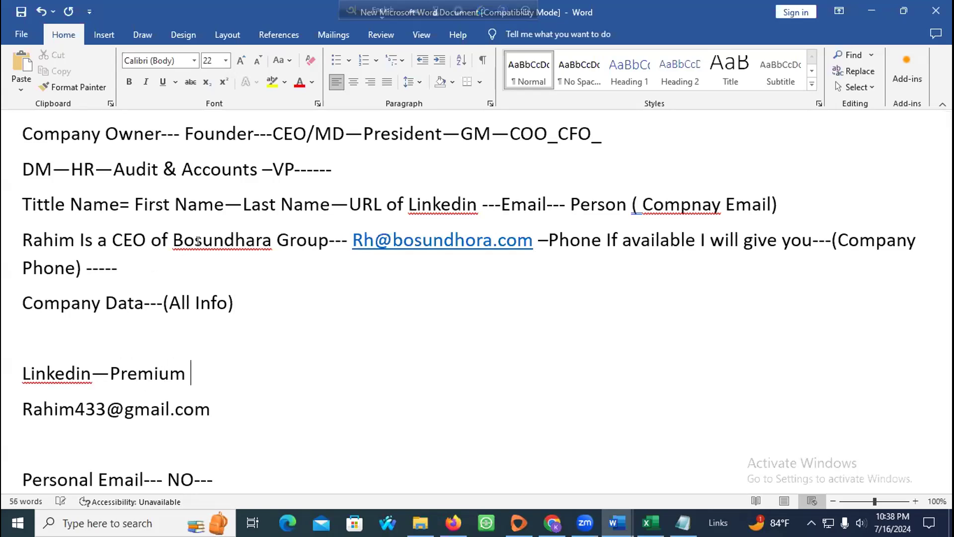
text(Collecti)
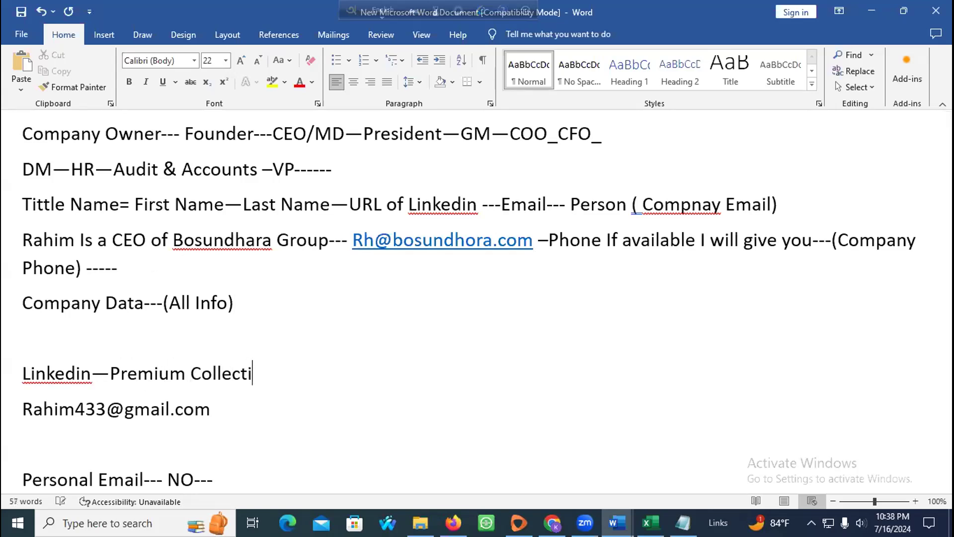
text(on---jader acco)
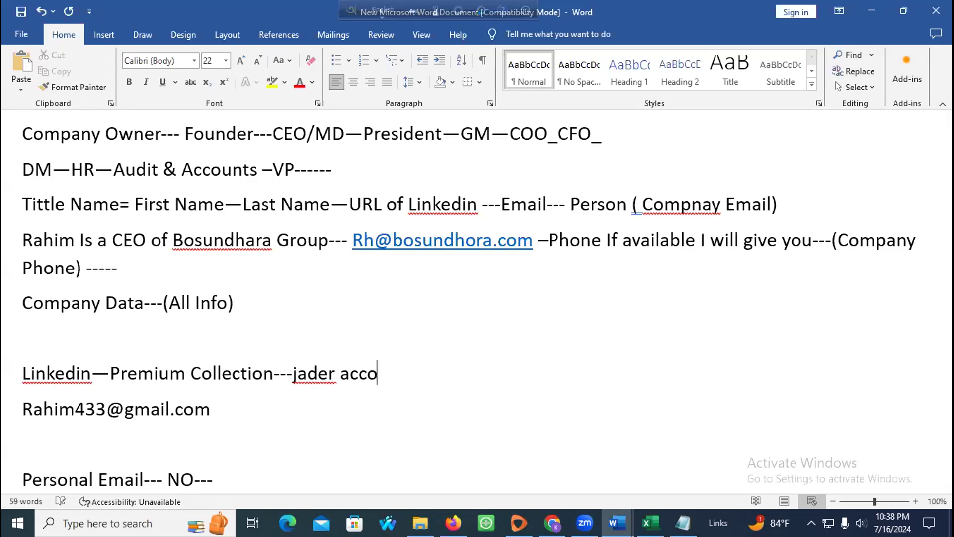
text(unt creat)
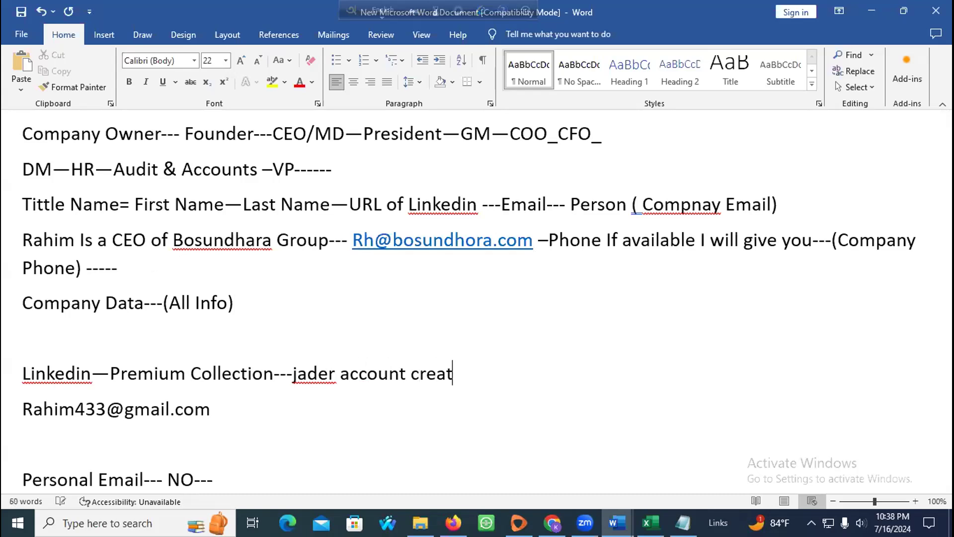
text(e account minum)
key(BackSpace)
key(BackSpace)
text(mum)
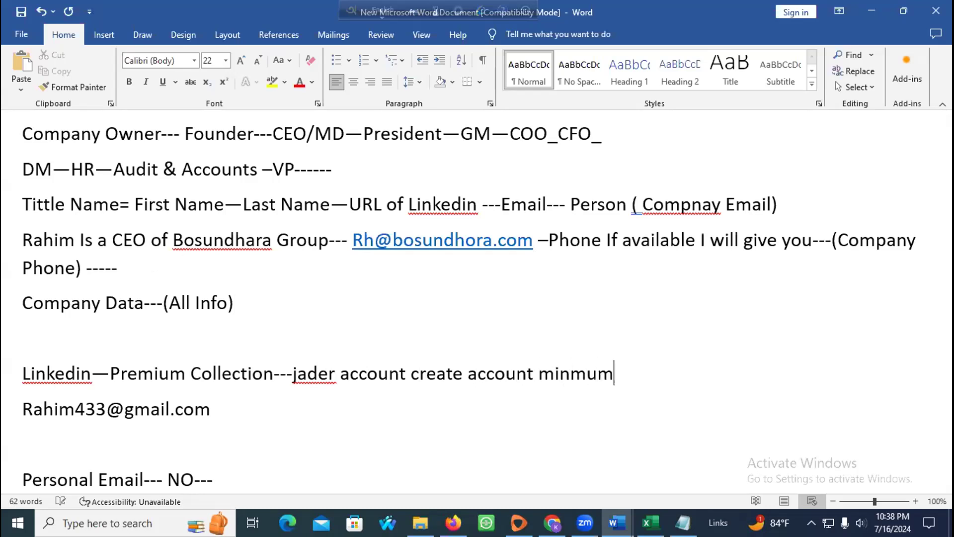
text( 1-2 ye)
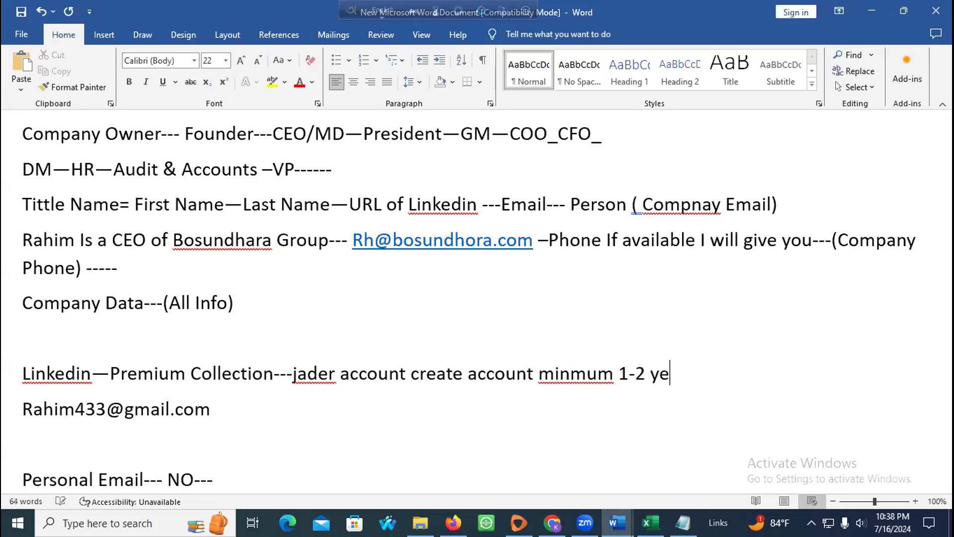
key(BackSpace)
text(e)
key(BackSpace)
text(r )
text(they can)
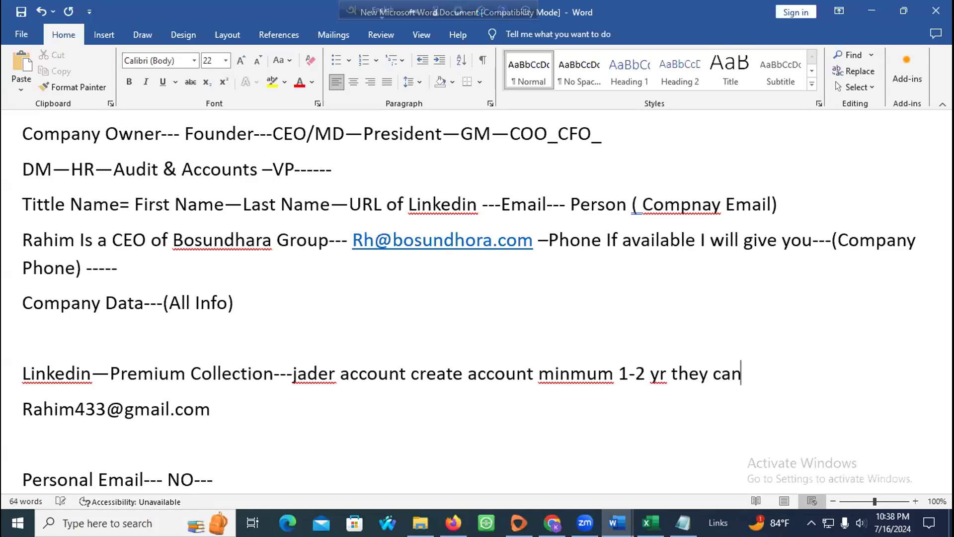
text( able to )
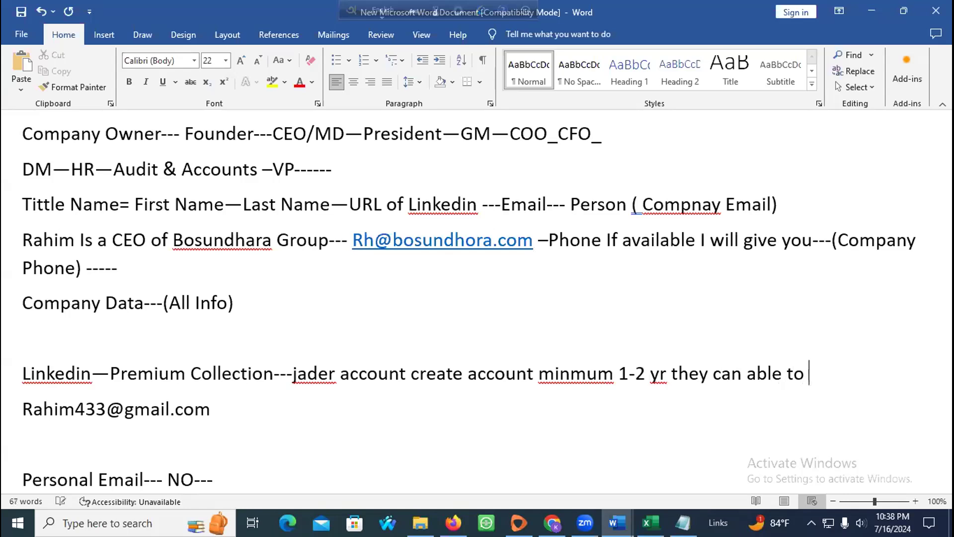
text(check but n)
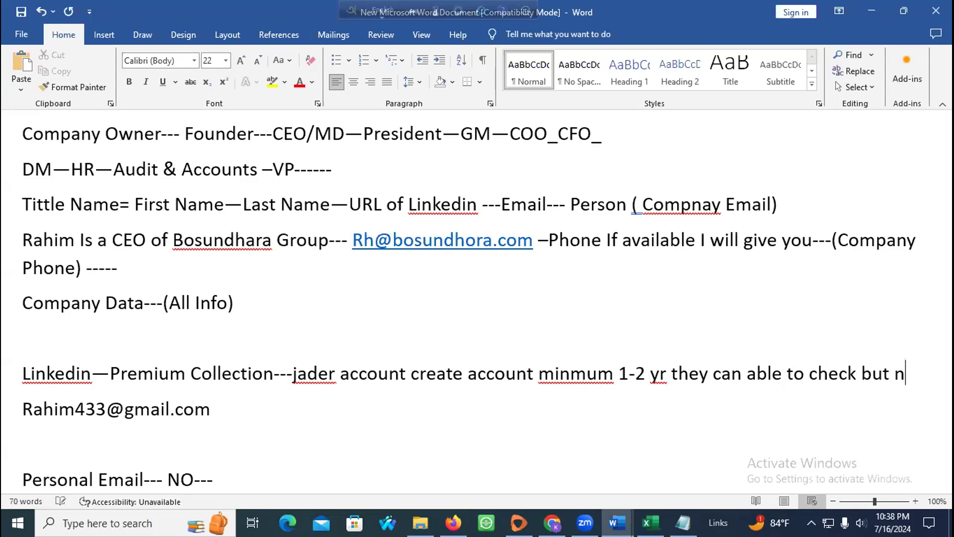
text(ot find or co)
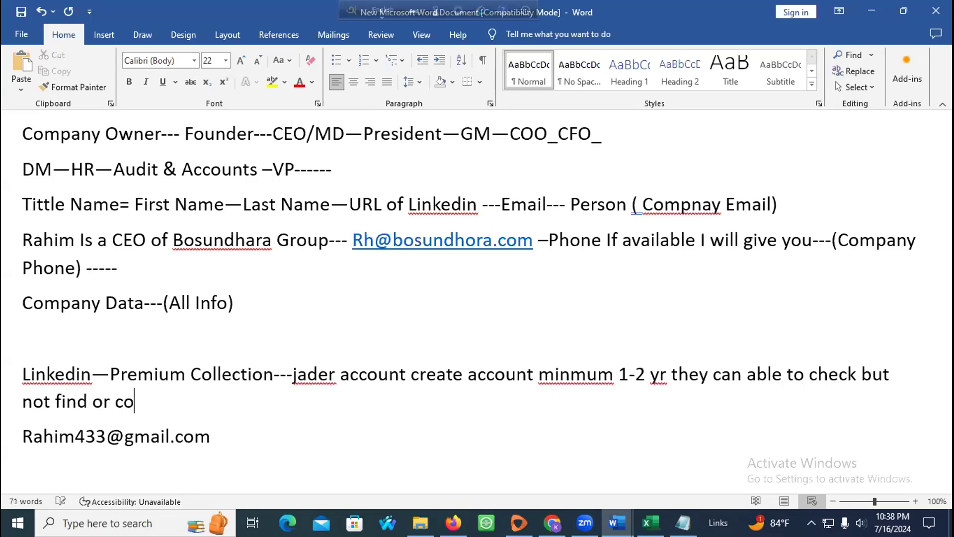
text(llect---)
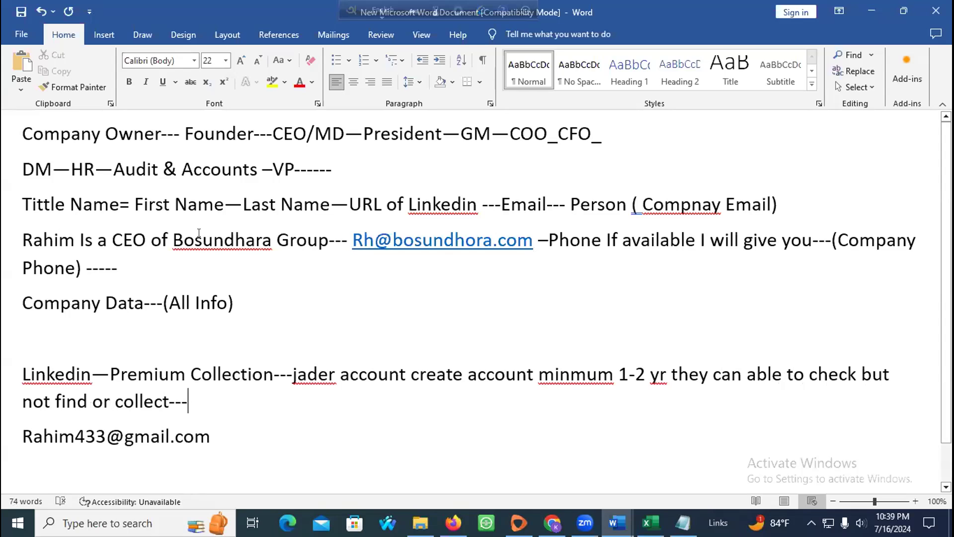
Step: Correct 'minmum' to 'minimum', then add 'Freelancer LinkedIn' using the spelling suggestions
right_click(539, 370)
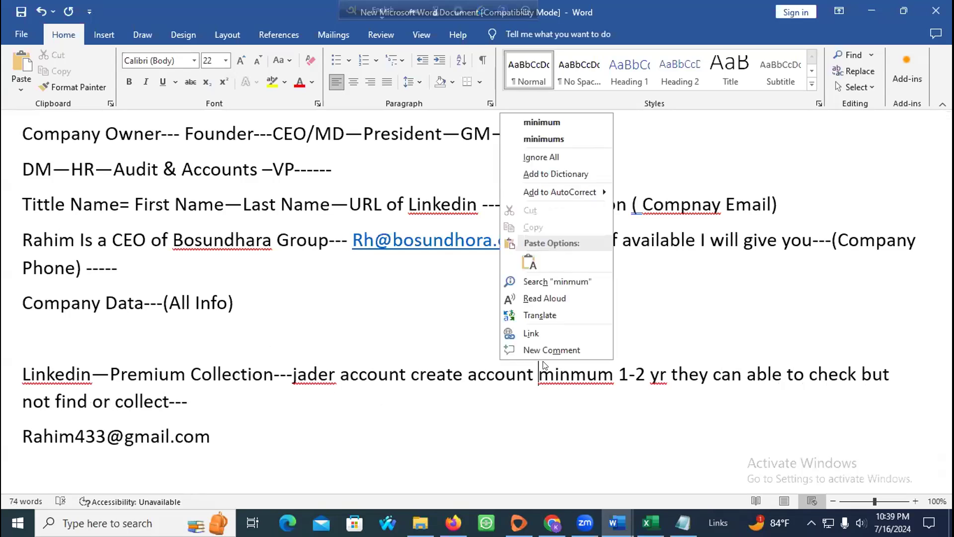
click(571, 122)
scroll(324, 256, down, 1)
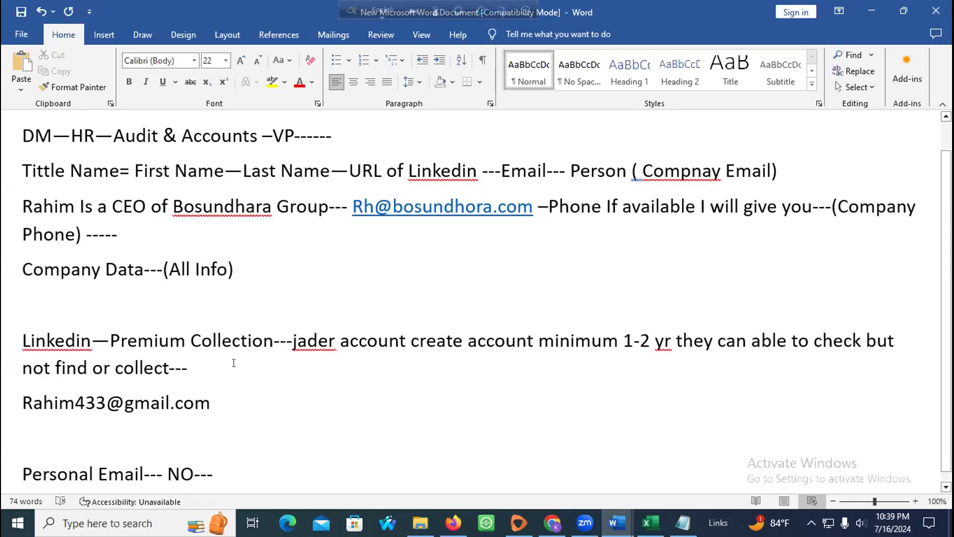
text(Freeela)
key(BackSpace)
key(BackSpace)
key(BackSpace)
text(lncer linkedin)
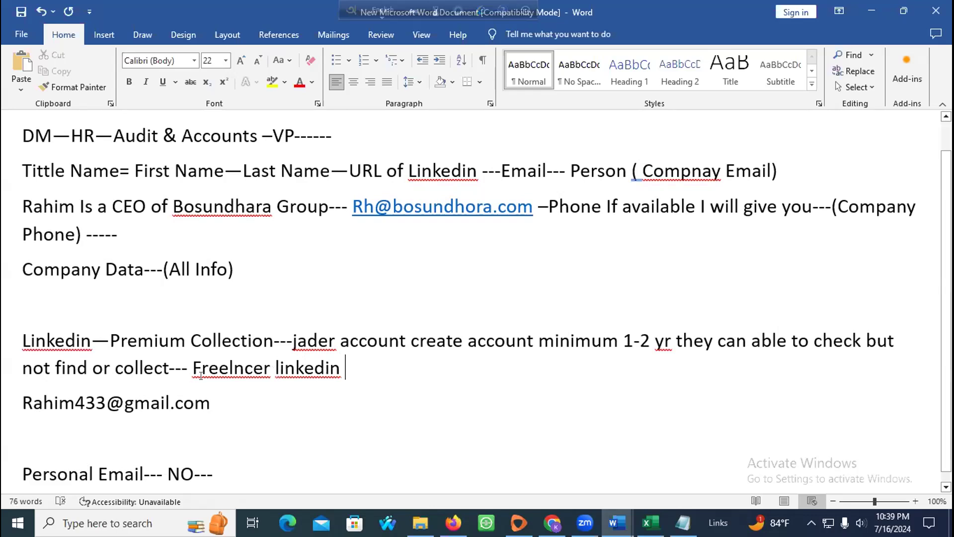
right_click(233, 367)
click(229, 96)
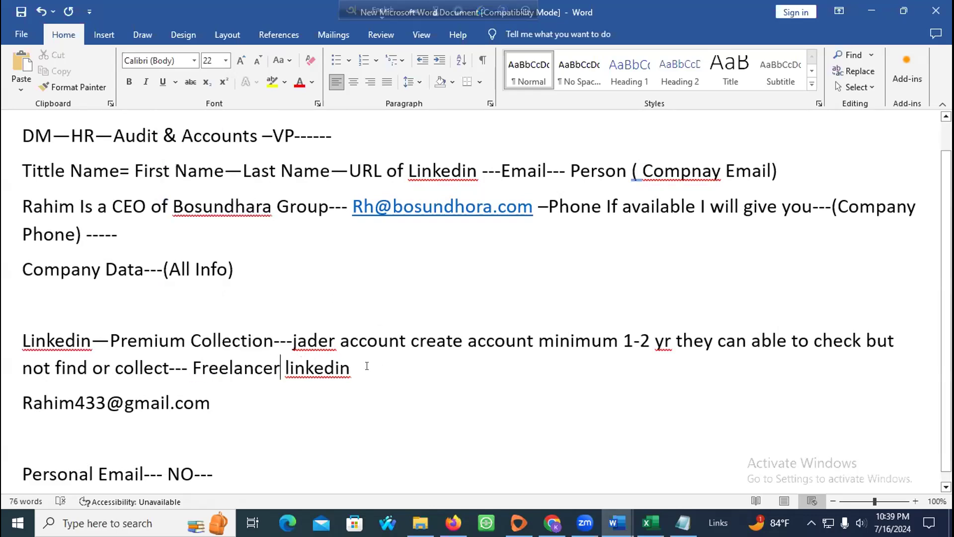
right_click(320, 368)
click(308, 115)
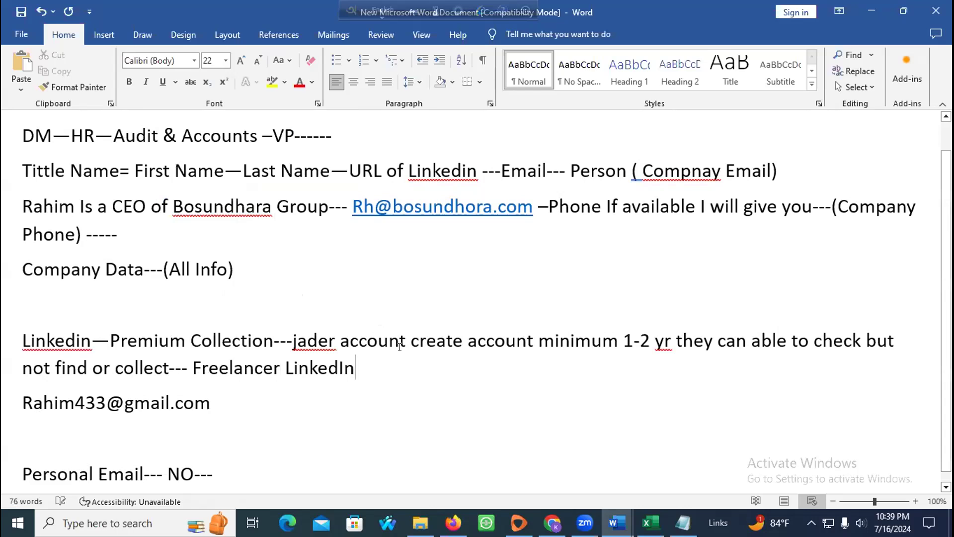
Step: Finish the LinkedIn note with '(source of client)'
text(( )
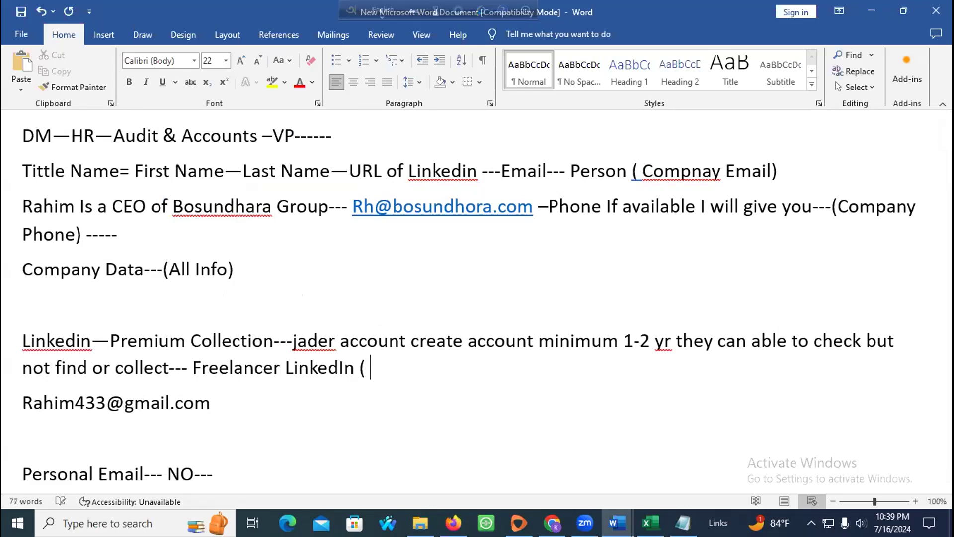
text(Porser)
key(BackSpace)
key(BackSpace)
key(BackSpace)
key(BackSpace)
text(wer of Client)
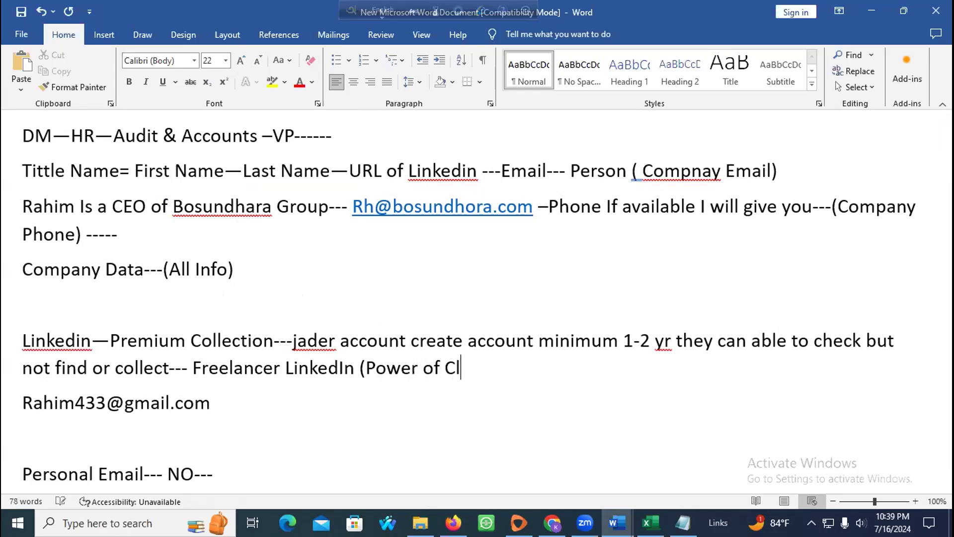
key(BackSpace)
key(BackSpace)
key(BackSpace)
key(BackSpace)
key(BackSpace)
key(BackSpace)
key(BackSpace)
key(BackSpace)
key(BackSpace)
key(BackSpace)
key(BackSpace)
key(BackSpace)
key(BackSpace)
key(BackSpace)
key(BackSpace)
text(socur)
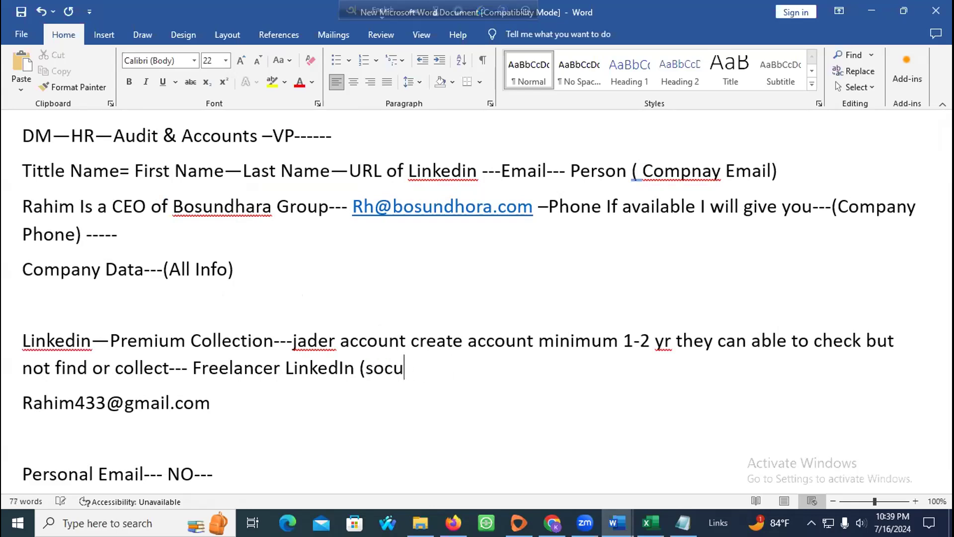
key(BackSpace)
key(BackSpace)
key(BackSpace)
text(urce of dat)
text(a)
key(BackSpace)
key(BackSpace)
key(BackSpace)
key(BackSpace)
text(client d)
key(BackSpace)
key(BackSpace)
text())
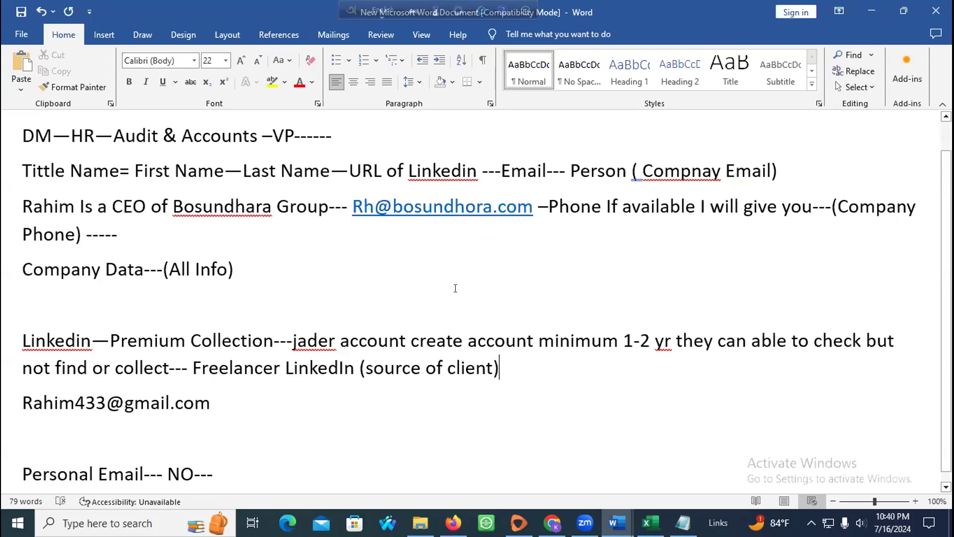
Step: Below '(source of client)', add the line 'First step--Obstruct--- Linkedin Account ---Data ( Supply)--'
key(Return)
key(Return)
key(BackSpace)
text(First s)
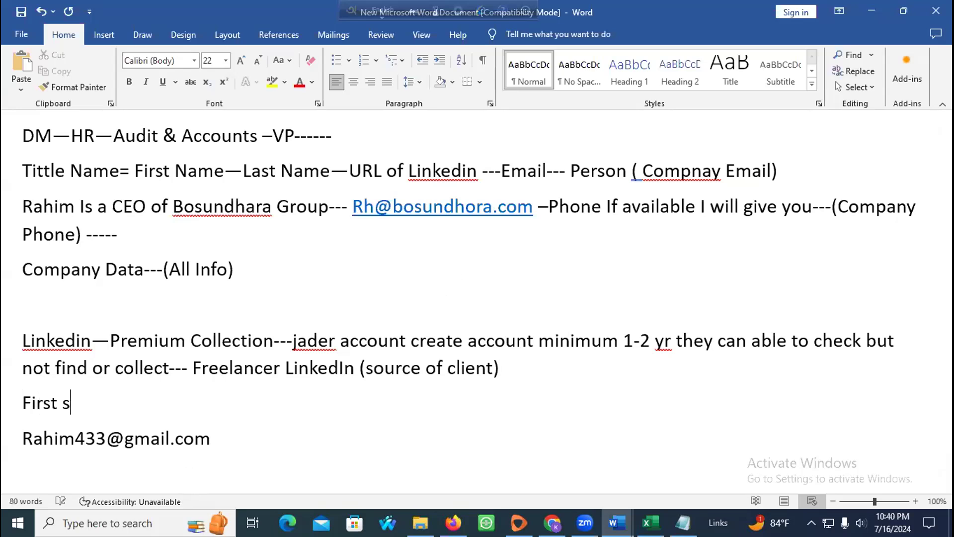
text(tep--O)
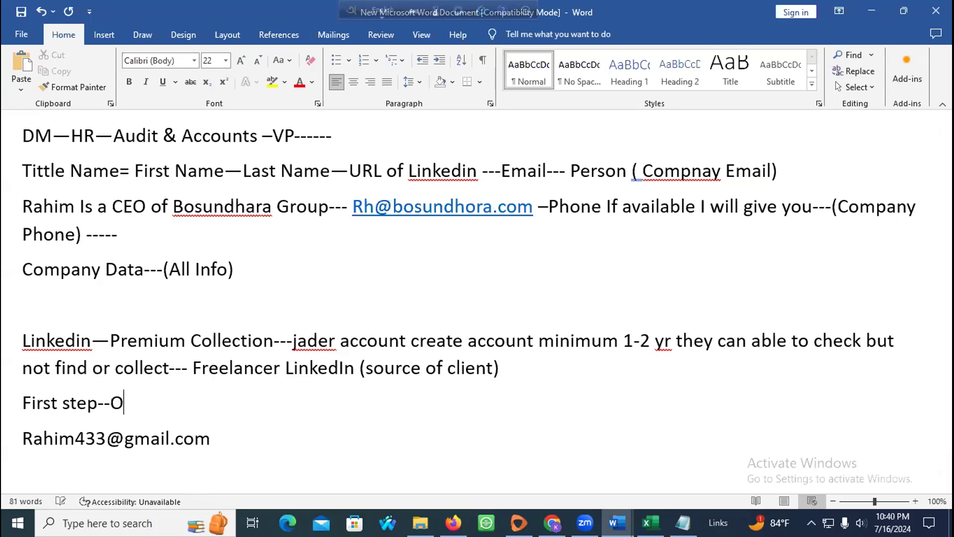
text(bstrusc)
key(BackSpace)
key(BackSpace)
text(ct)
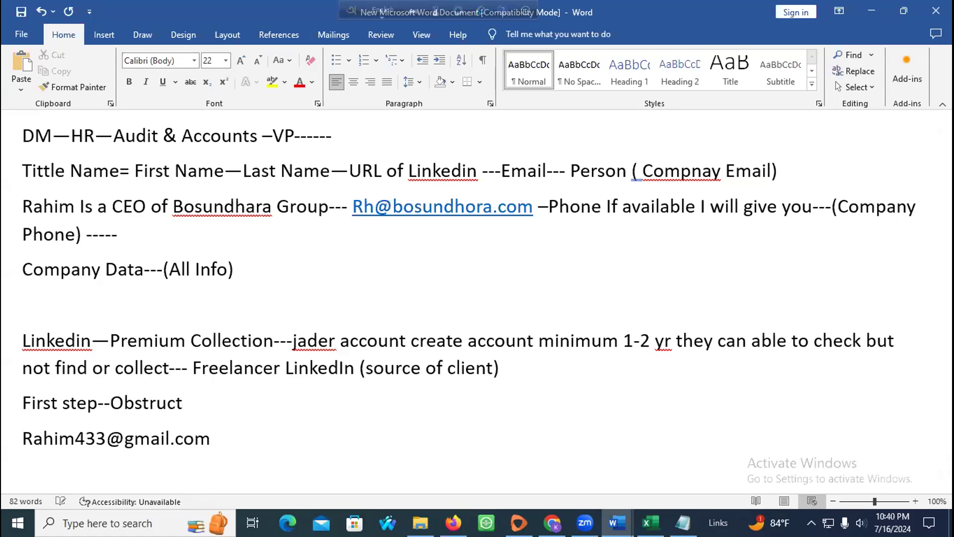
text(--- Linkedin Account ---Data)
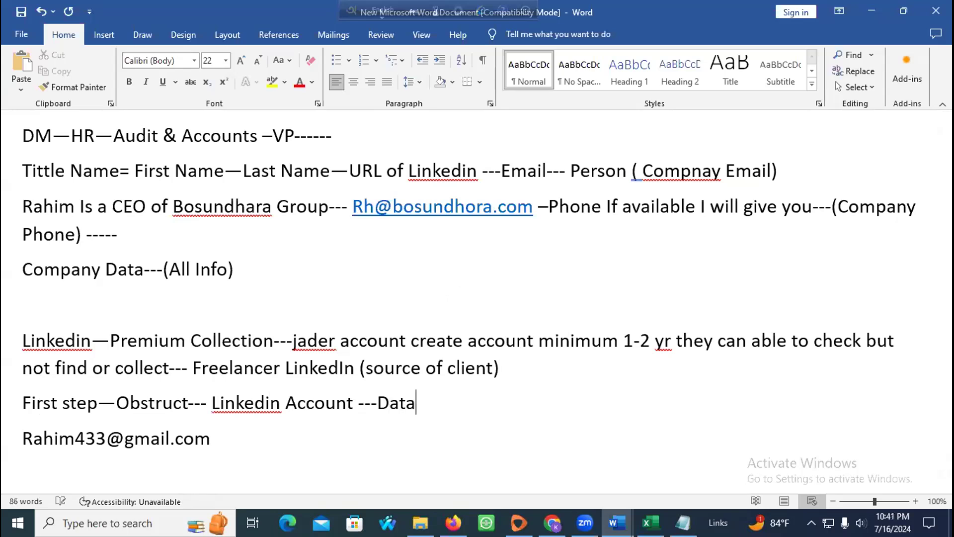
text( ( Suppl)
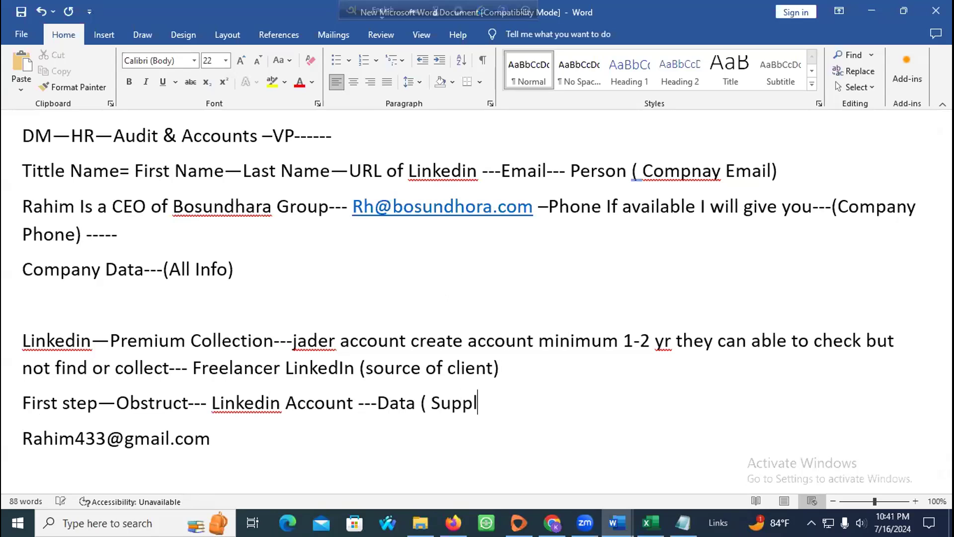
text(y)--)
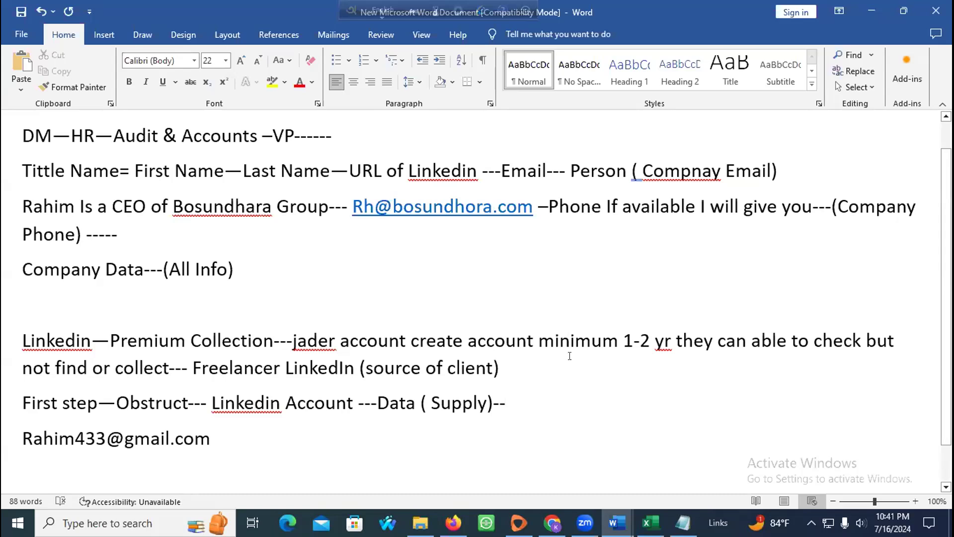
click(893, 522)
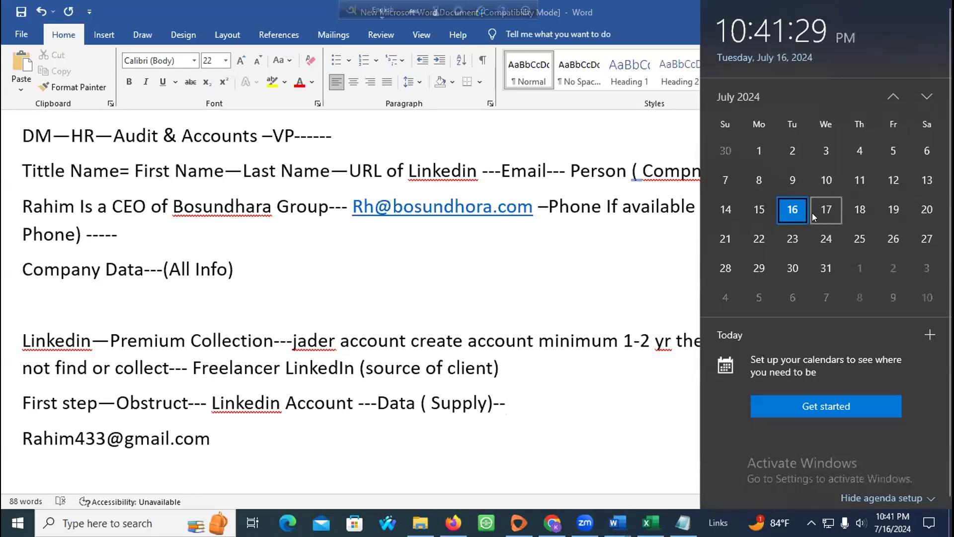
click(554, 257)
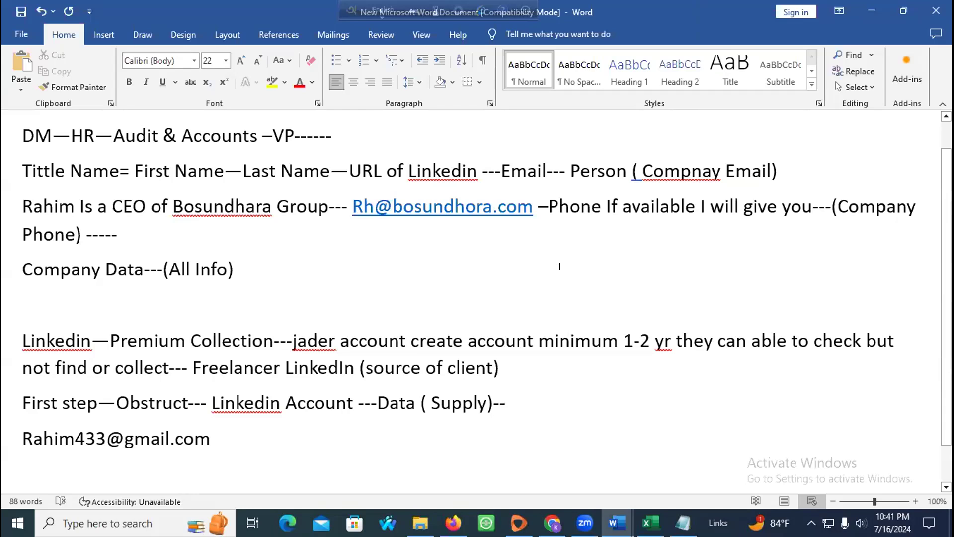
scroll(254, 290, up, 1)
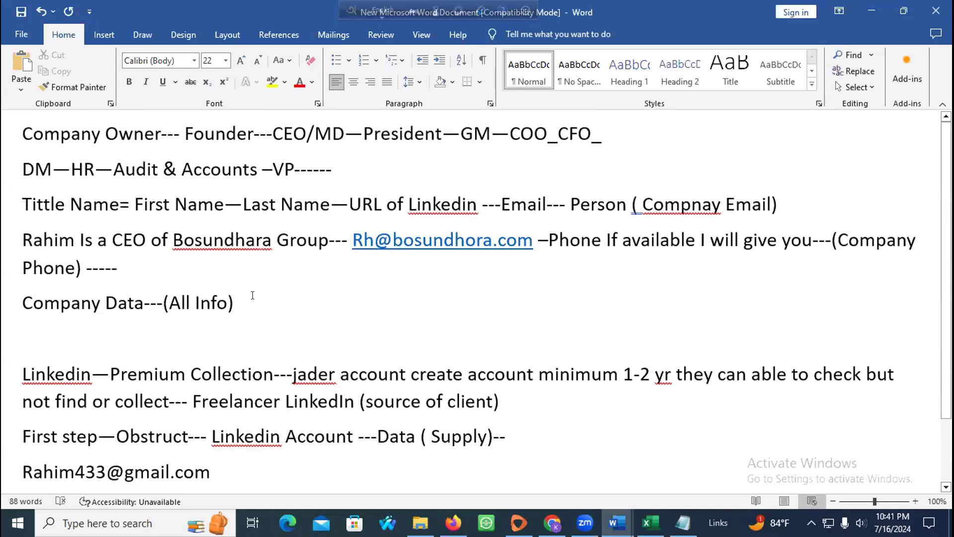
scroll(252, 295, down, 2)
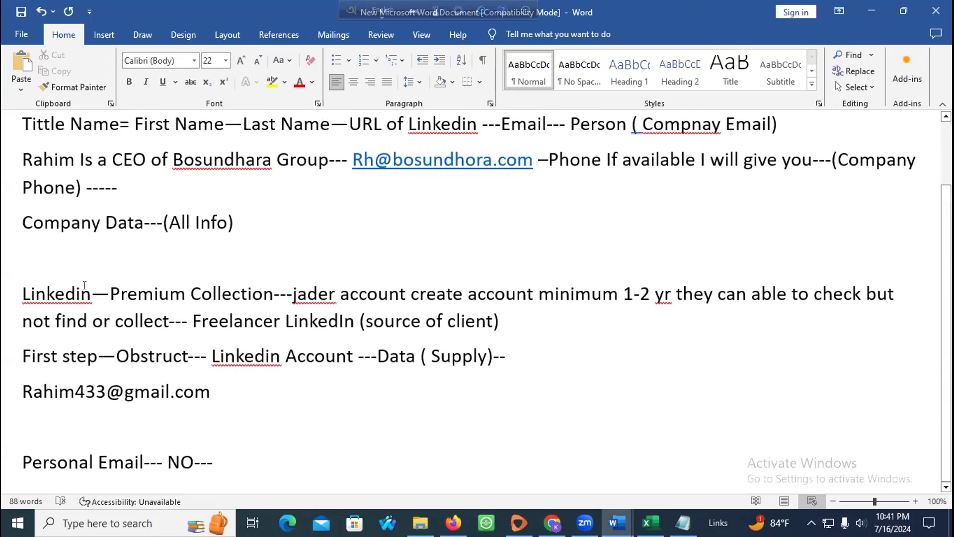
drag(107, 287, 258, 292)
click(274, 293)
click(114, 292)
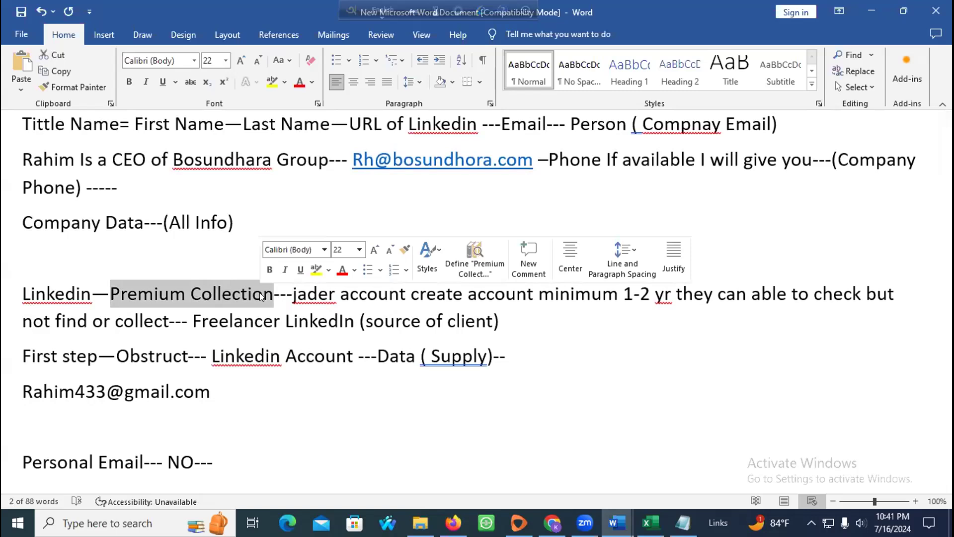
click(453, 523)
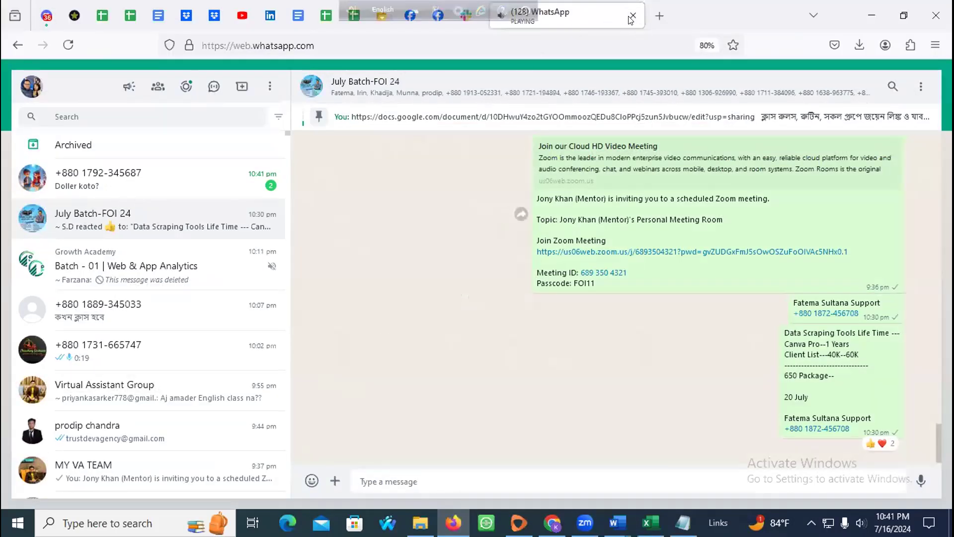
Step: Close the WhatsApp tab and minimize Firefox and the Notepad pricing notes to return to Word
click(633, 14)
click(868, 16)
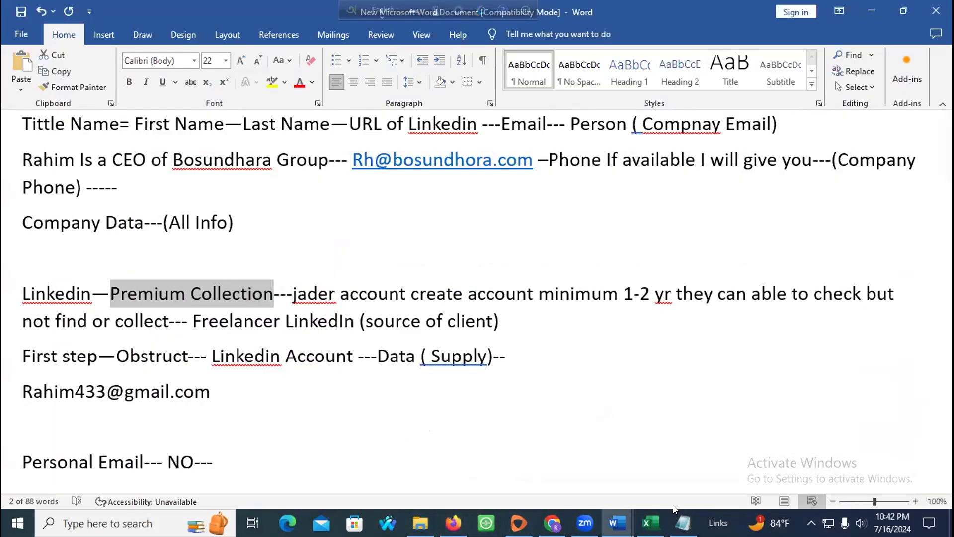
click(683, 523)
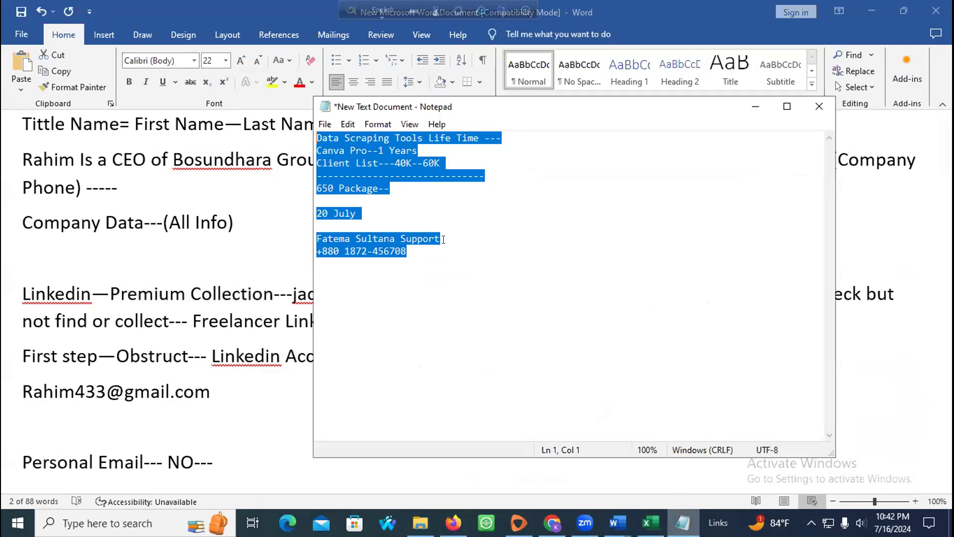
shift+click(443, 239)
click(754, 107)
click(338, 248)
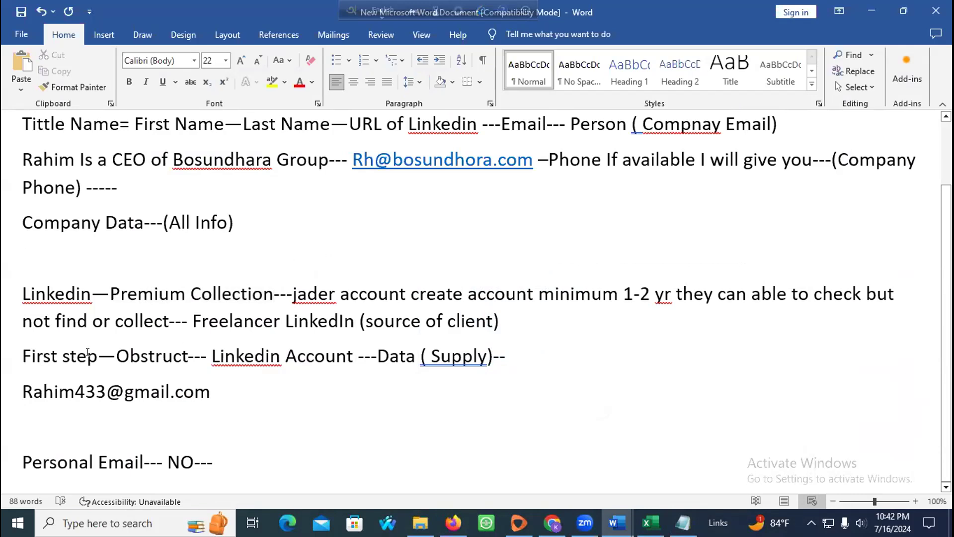
Step: Below the Personal Email note, add 'I need CEO data from USA--' and 'What is targeted keyword or business'
scroll(244, 302, up, 2)
drag(244, 302, 12, 130)
click(322, 290)
drag(322, 290, 20, 132)
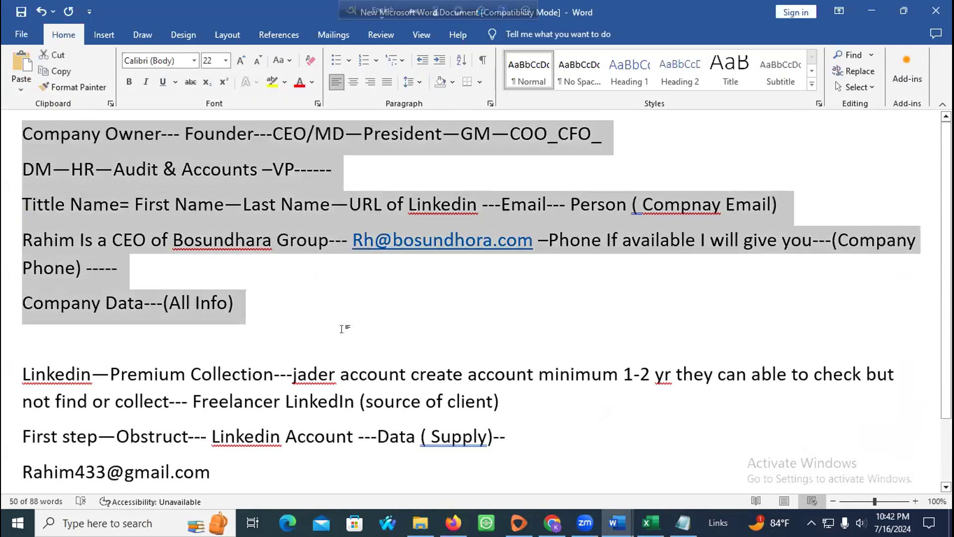
scroll(293, 427, down, 2)
click(288, 446)
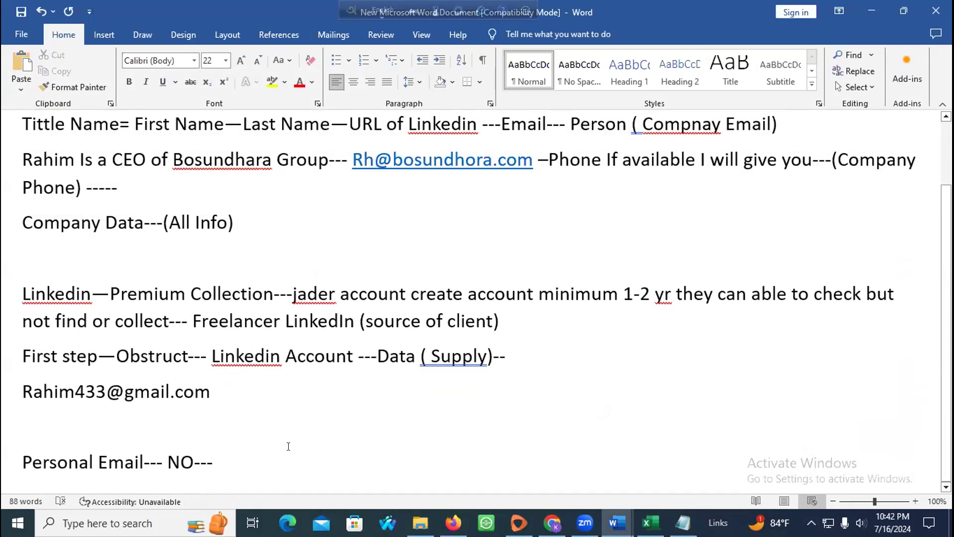
key(Return)
key(Return)
key(Return)
key(Return)
key(Return)
key(BackSpace)
key(BackSpace)
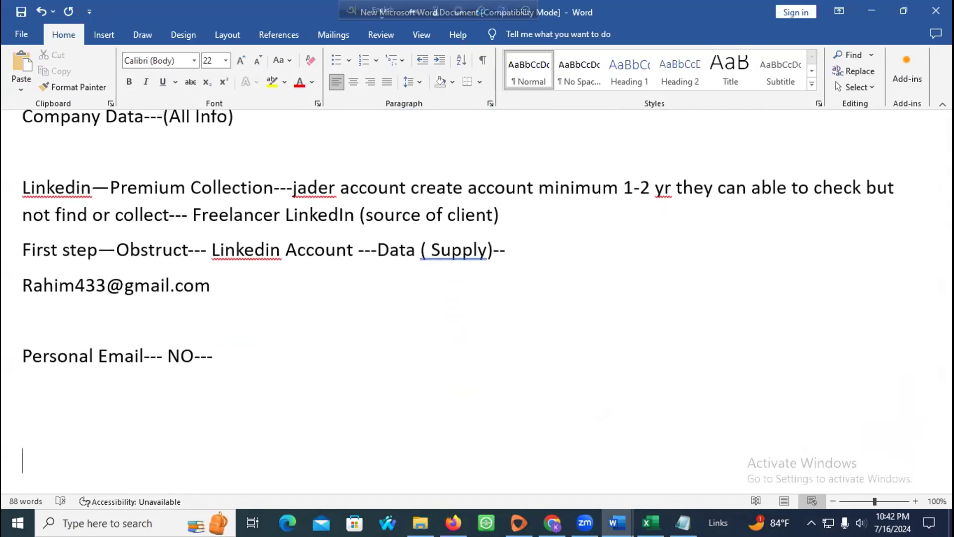
text(I need )
text(CEO dat)
text(a fo)
text(rom USA)
text(--)
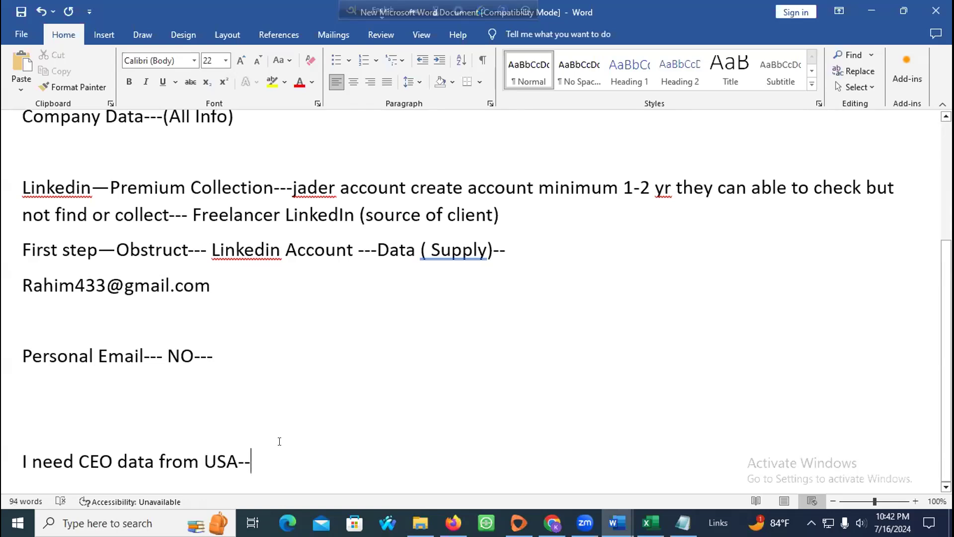
key(Return)
text(What is targeted keyword or business)
Step: Add the line 'I am selling security product so I am looking realestate company'
key(Return)
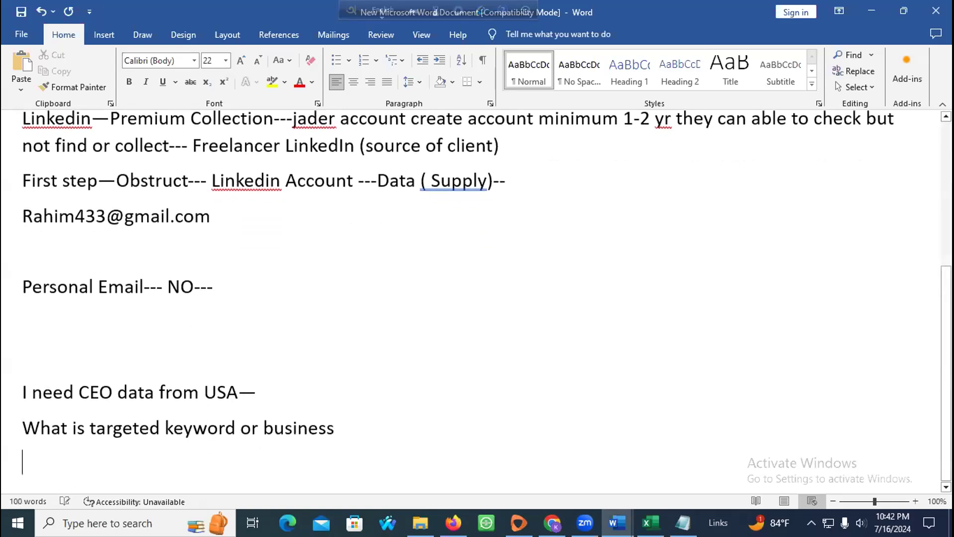
text(I am selling security prou)
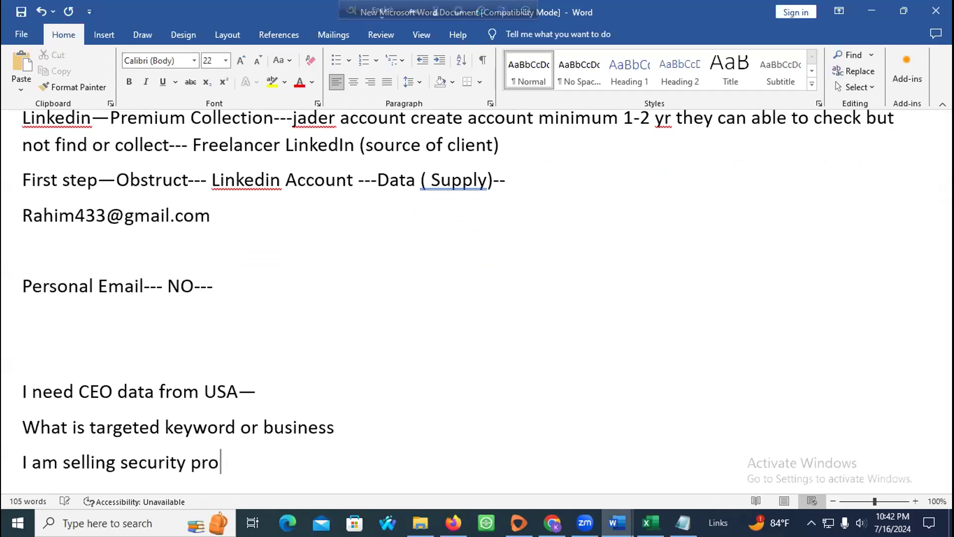
text(duct so I am lookin)
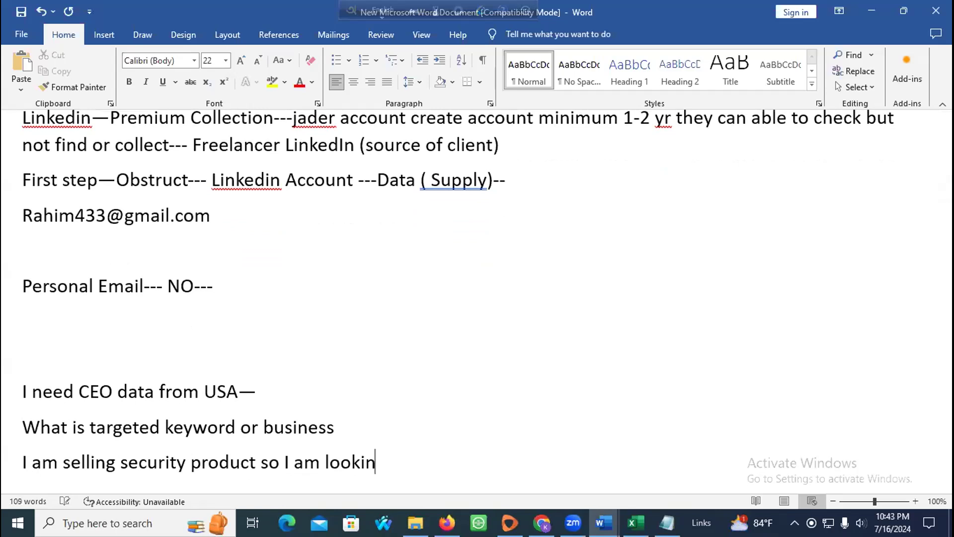
text(g realestate company)
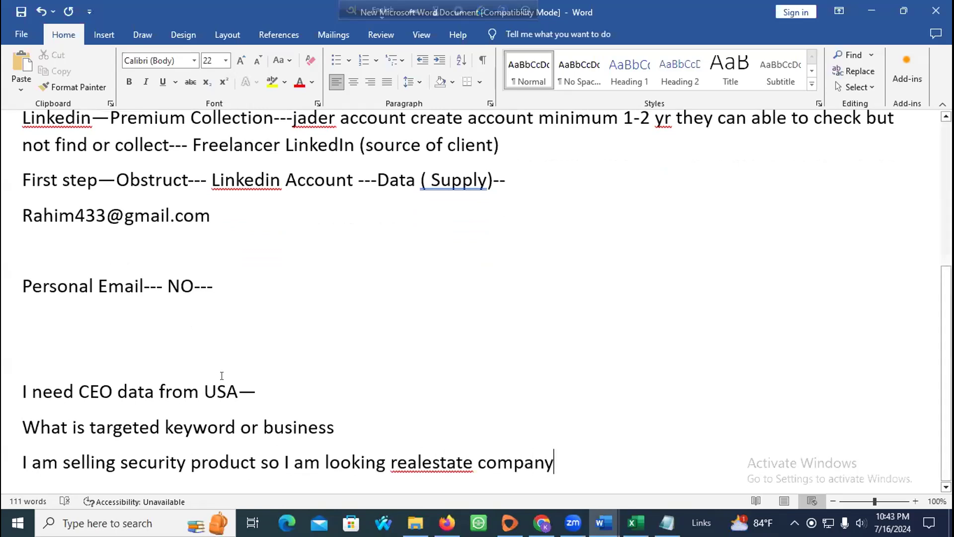
Step: Change 'realestate' to the suggested 'real-estate' and start a new line below the company line
click(421, 462)
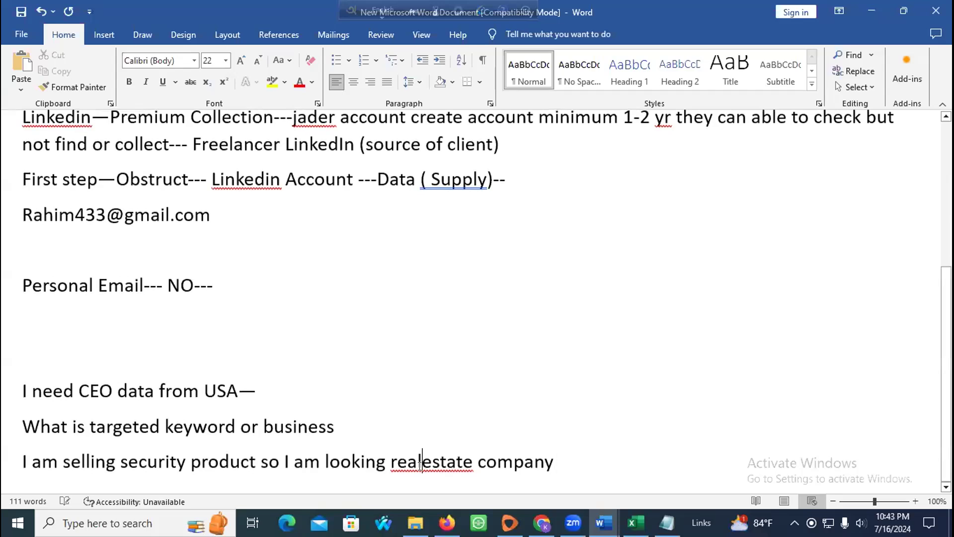
right_click(420, 463)
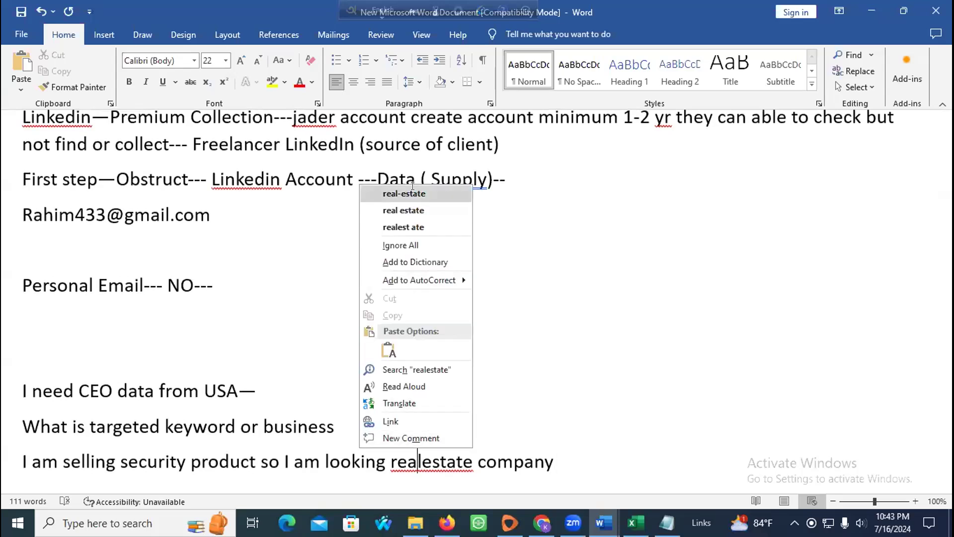
click(412, 193)
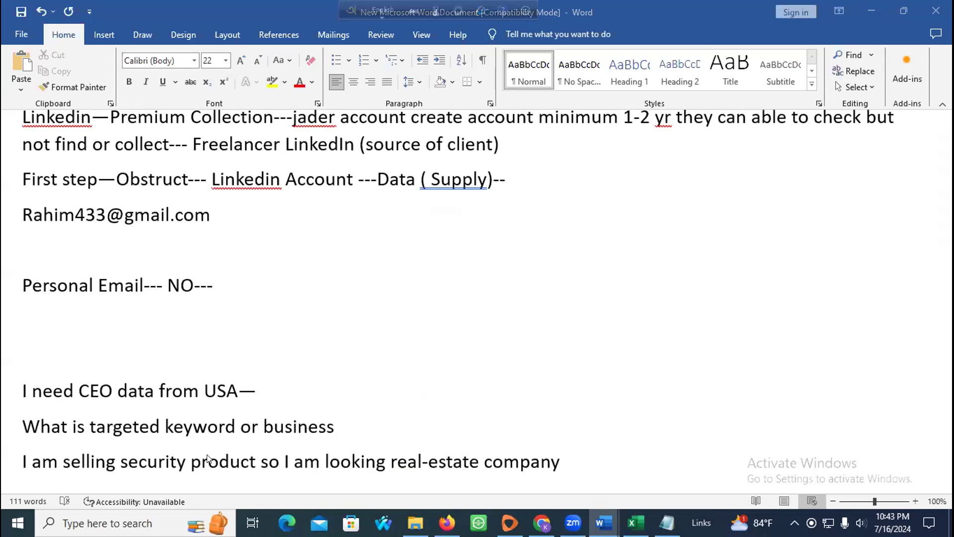
drag(560, 462, 19, 461)
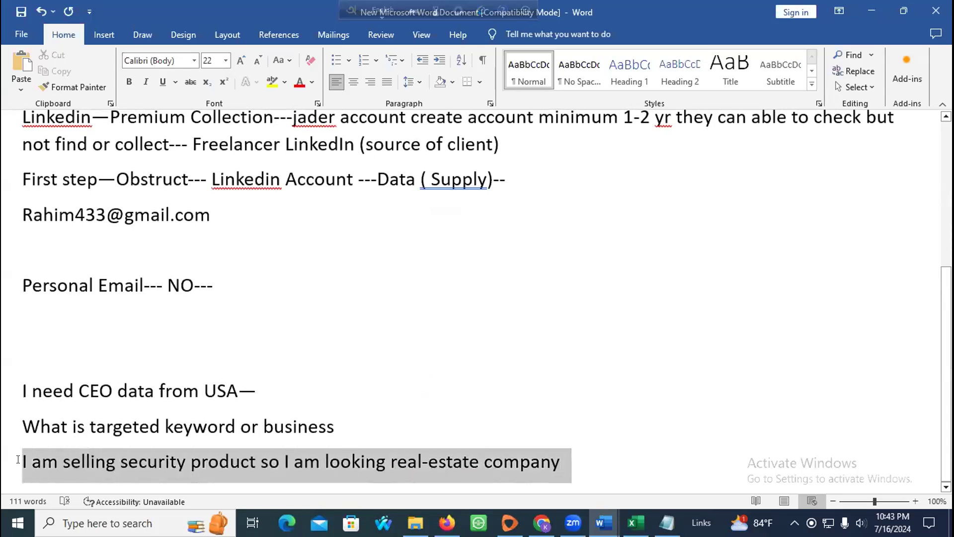
click(590, 447)
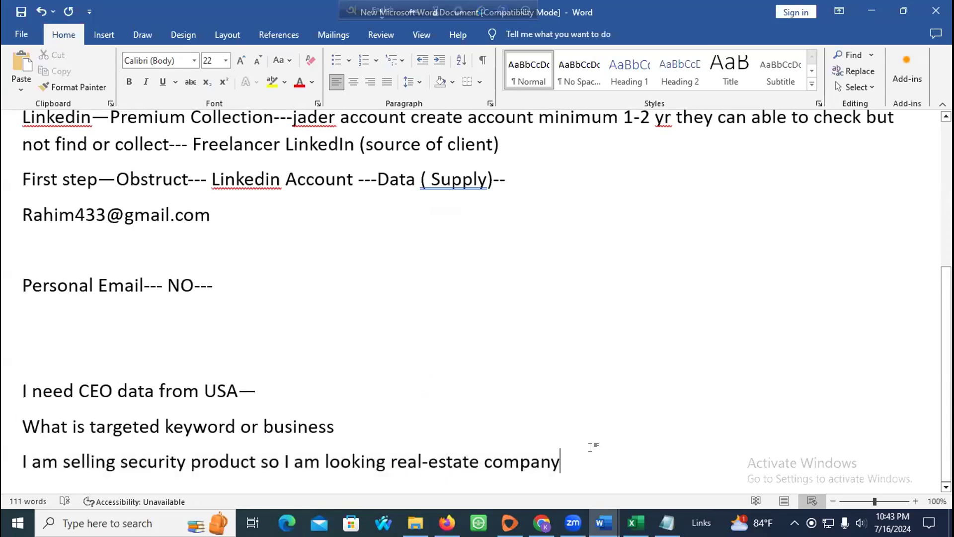
key(Return)
Step: Add the lines 'What would be the cost--' and '15 USD--'
text(Wh)
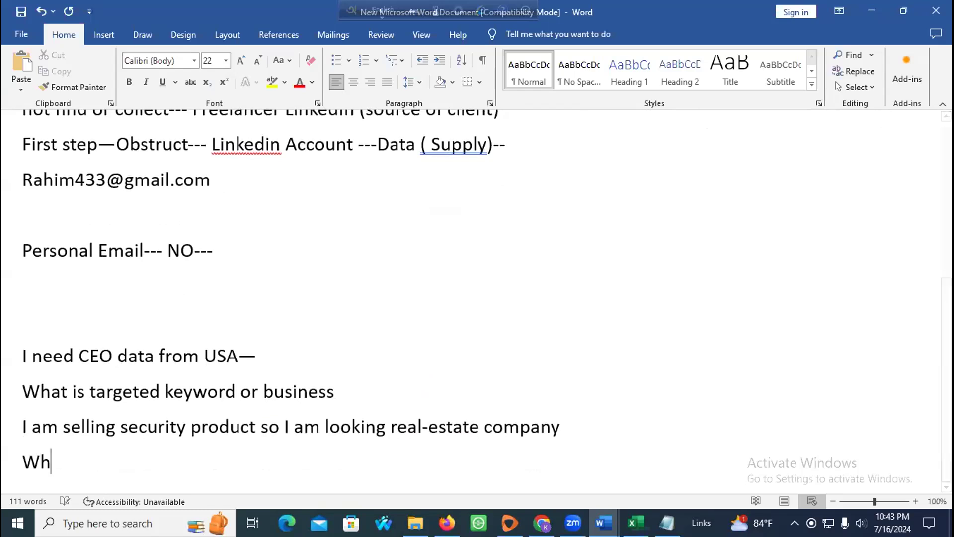
text(at would)
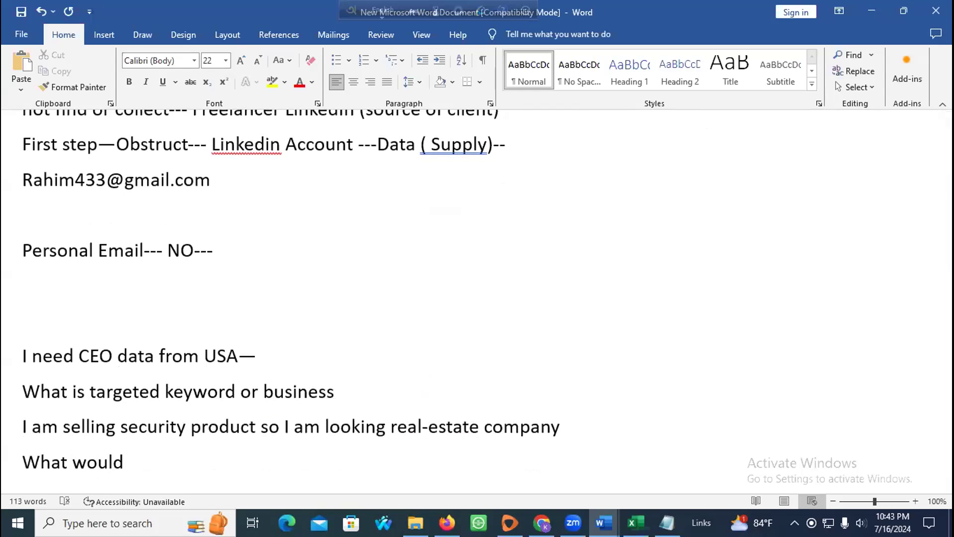
text( be the cost--)
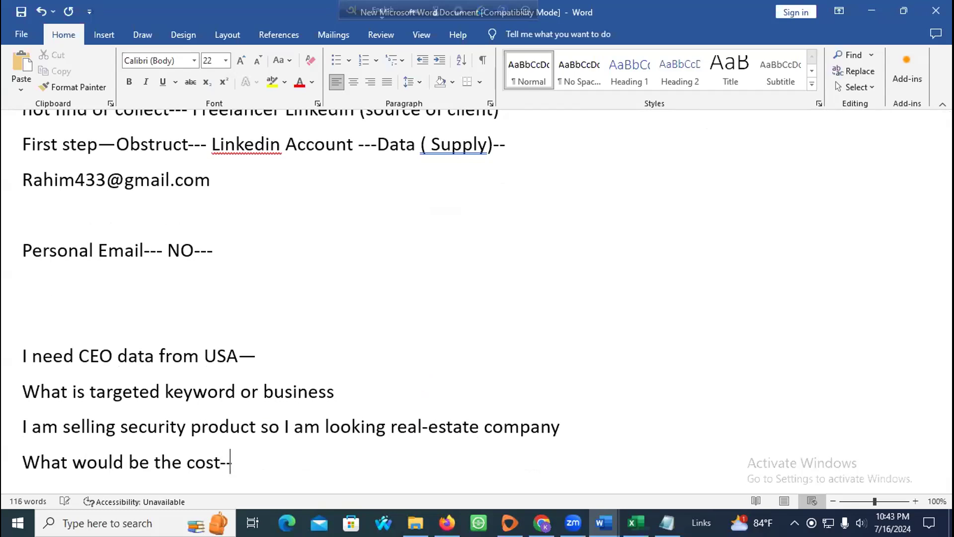
key(Return)
text(15 USD--)
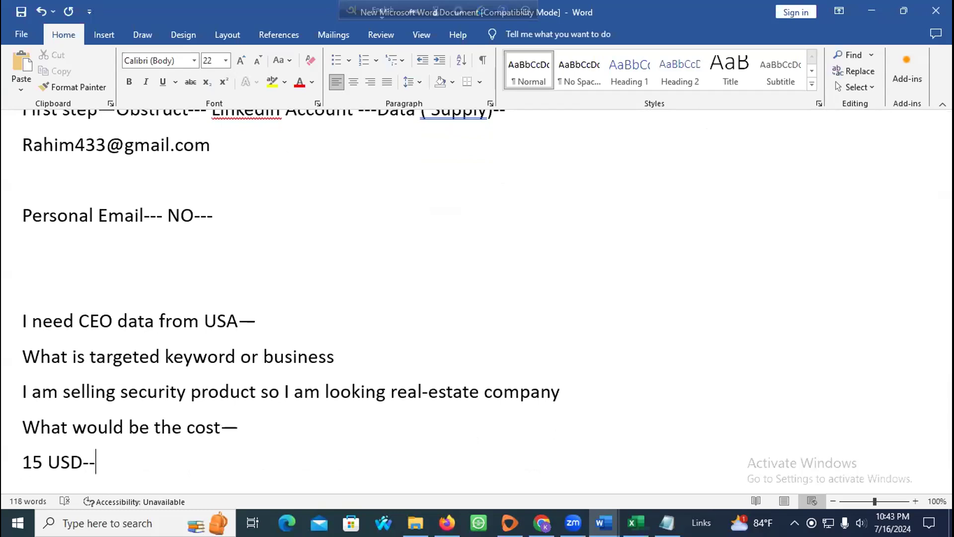
key(Return)
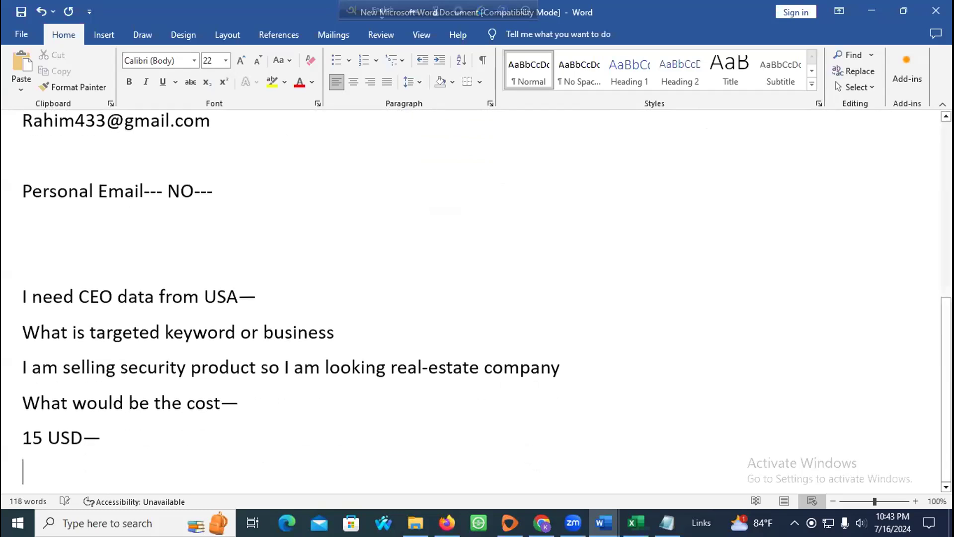
Step: Add the bulk rate line: 'If you take bulk amount--like 1000-5000 data then 10 USD per 100 Lead'
text(If you ta)
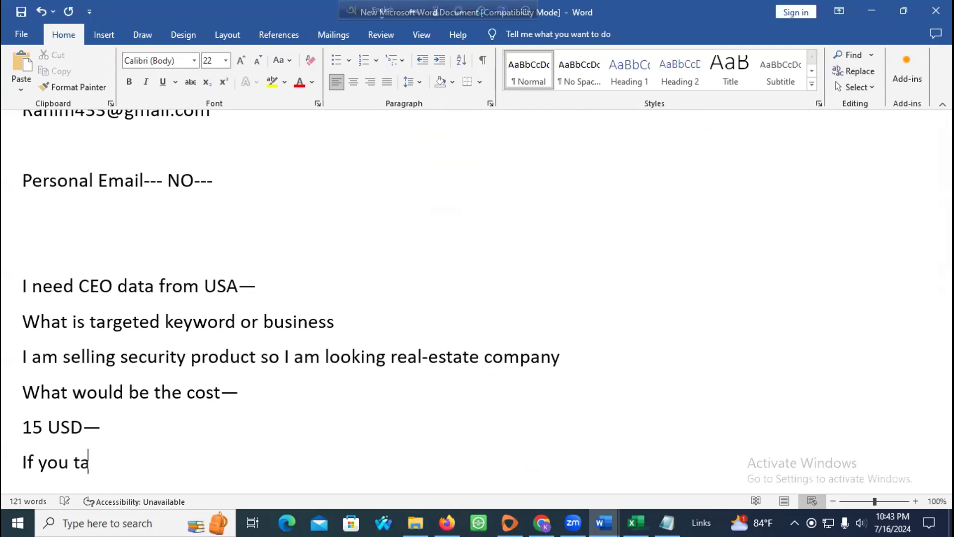
text(ke bulk a)
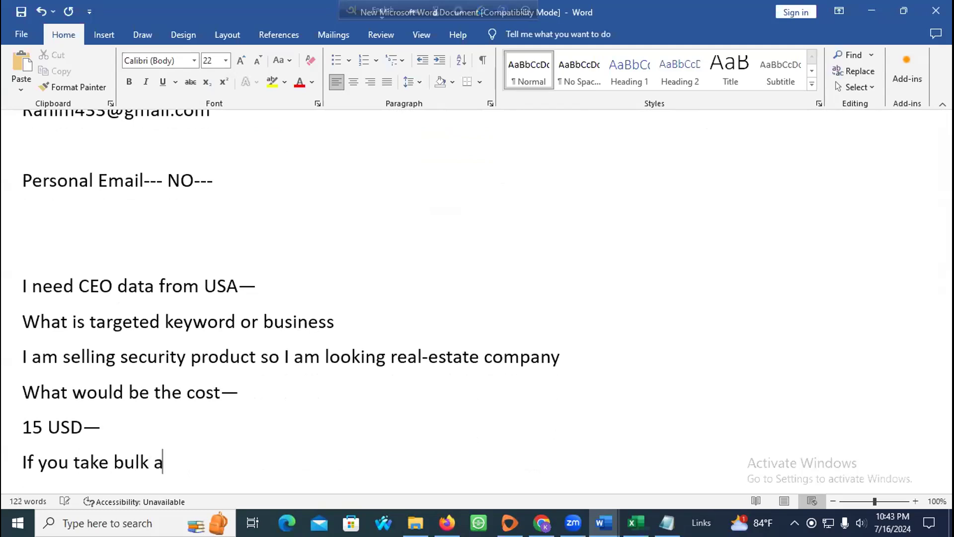
text(mount)
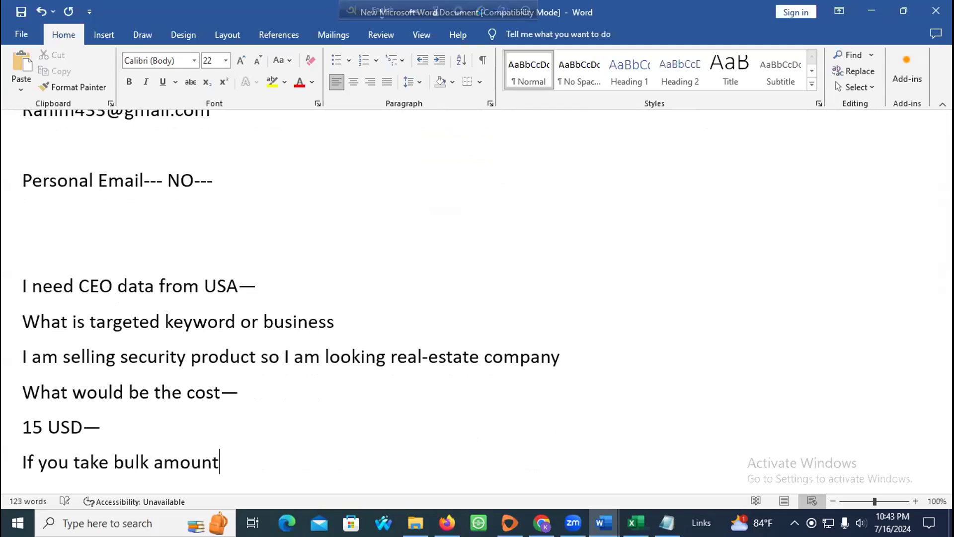
text(--like 500)
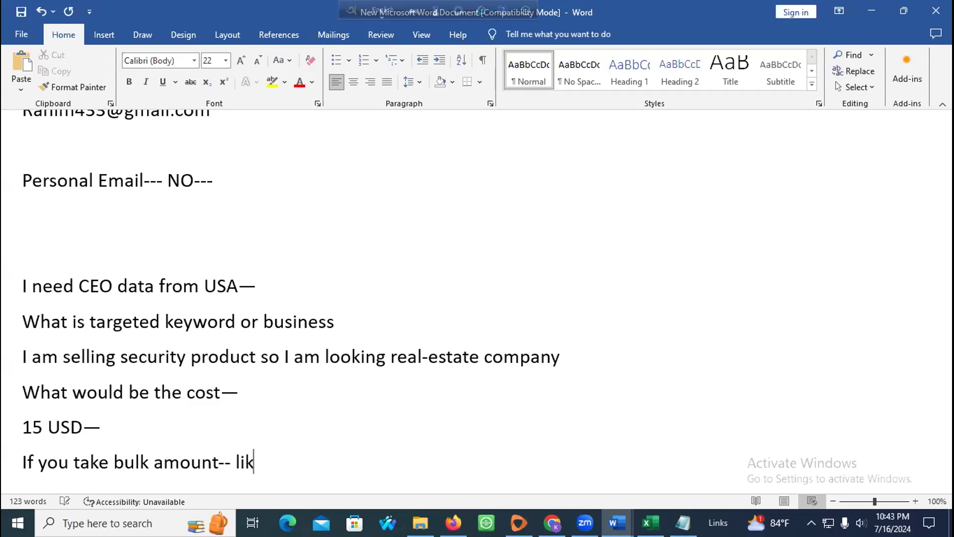
key(BackSpace)
key(BackSpace)
key(BackSpace)
text(1000)
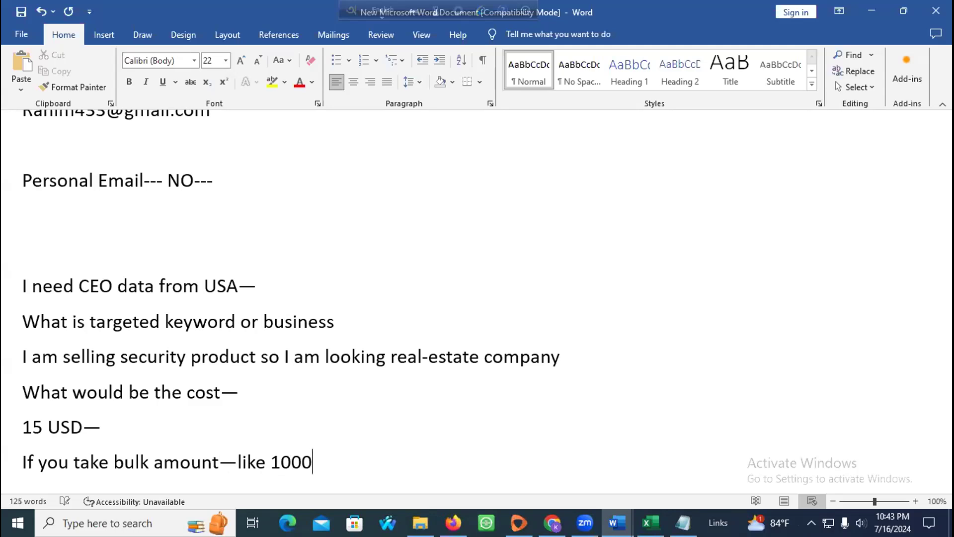
text(-5000 date)
key(BackSpace)
text(a then 10 USD)
key(BackSpace)
key(BackSpace)
key(BackSpace)
key(BackSpace)
key(BackSpace)
key(BackSpace)
key(BackSpace)
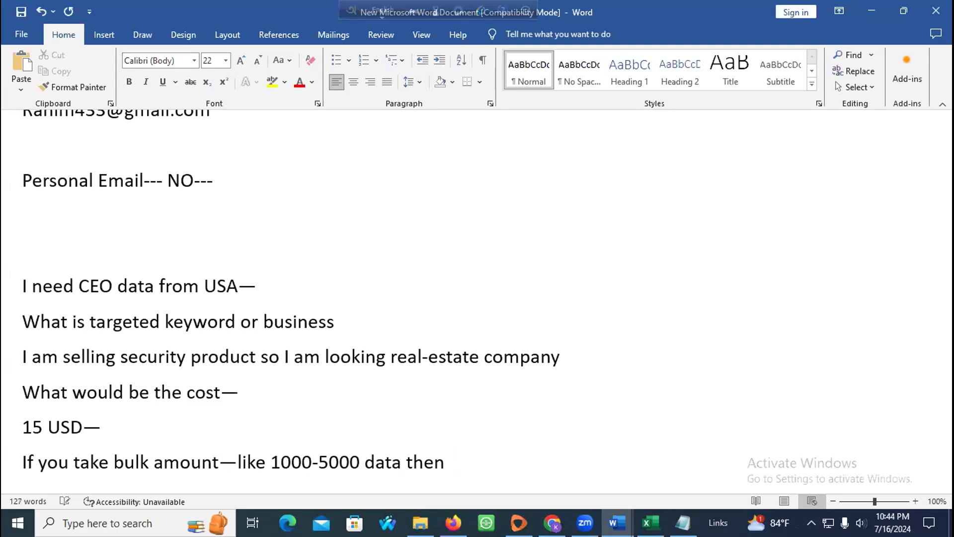
text(10 USD per )
text(1000)
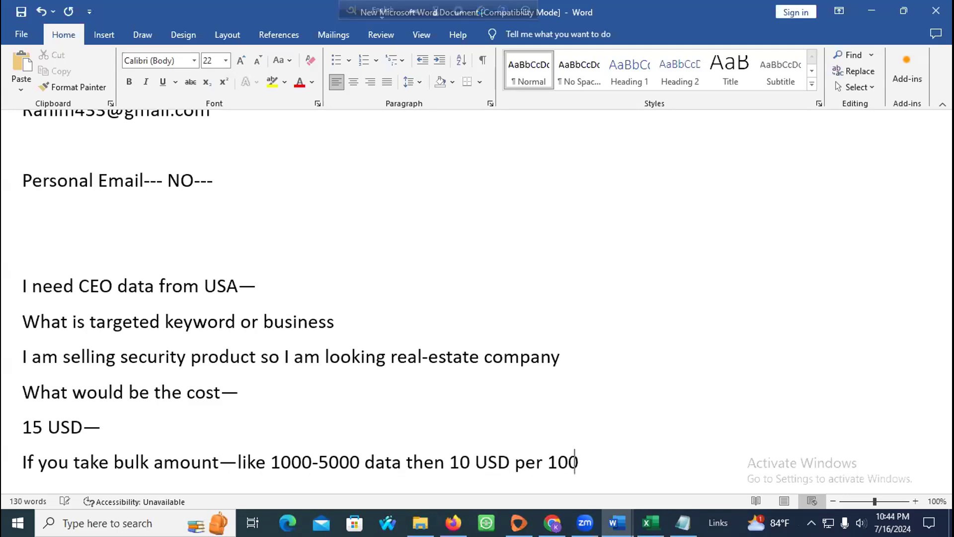
key(BackSpace)
key(BackSpace)
key(BackSpace)
key(BackSpace)
text(100 L)
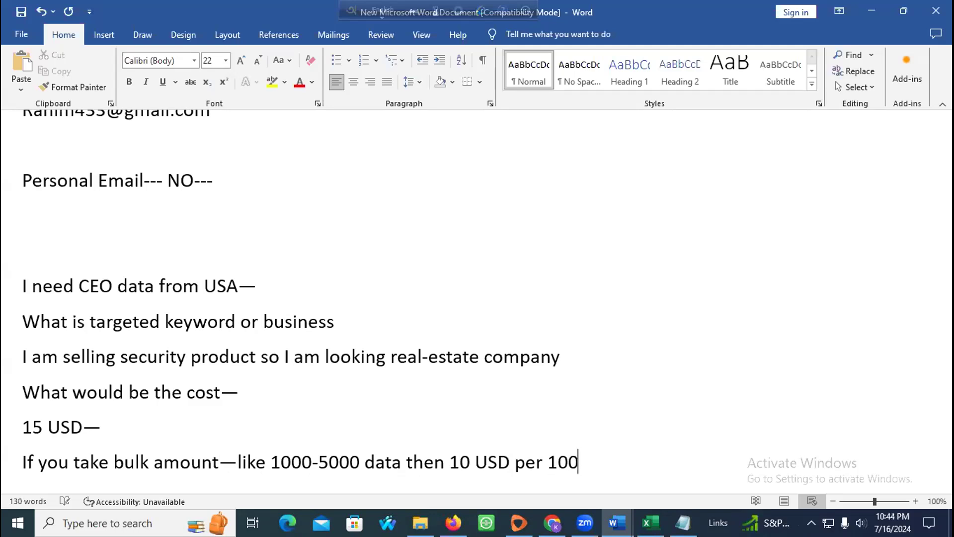
text(ead== )
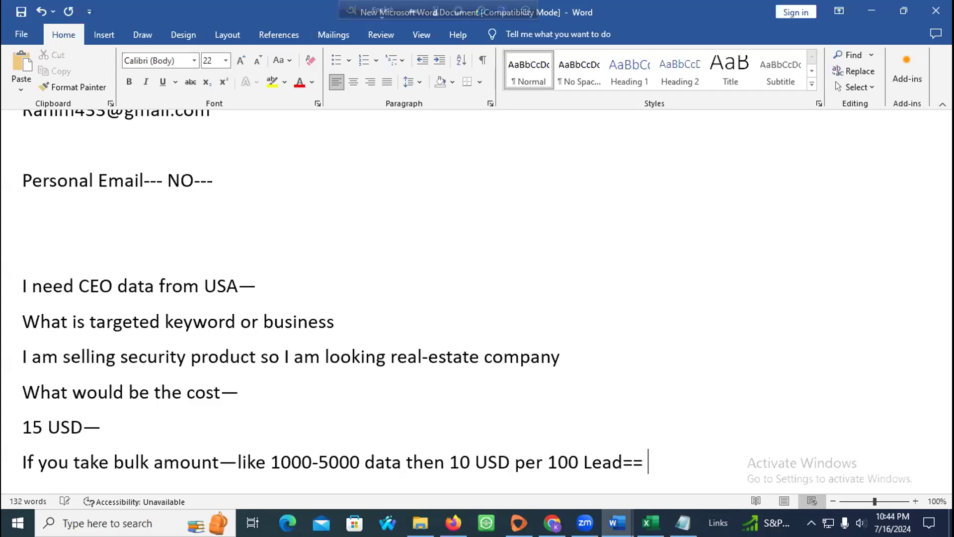
text(,10 cent per lead—)
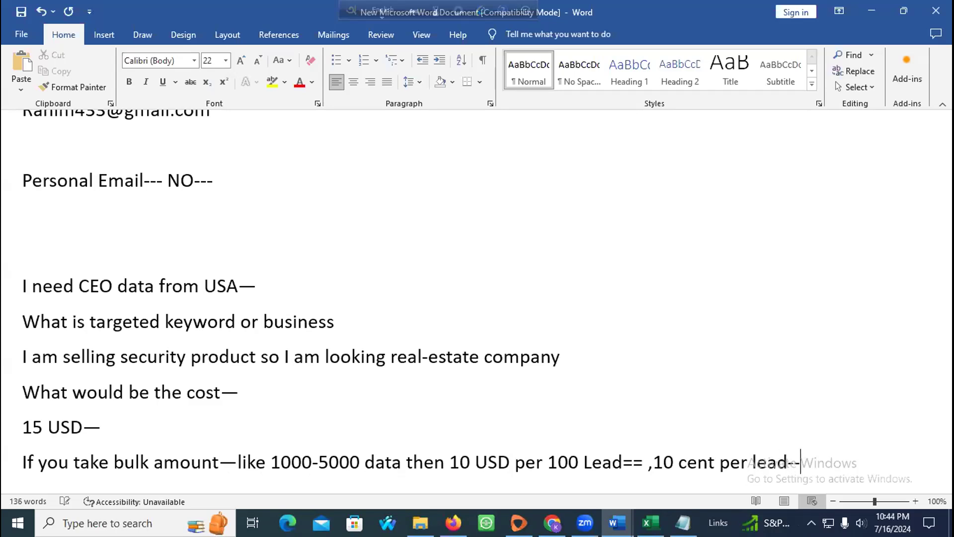
Step: Add 'Can you give me 50 USD 500 lead oky let's do it I am sending offer right now!!'
key(Return)
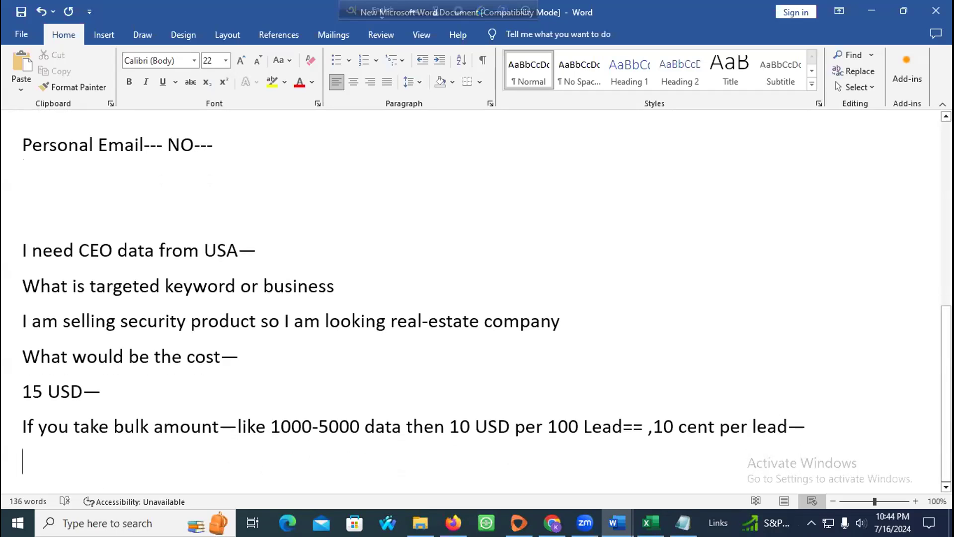
text(Can you give me )
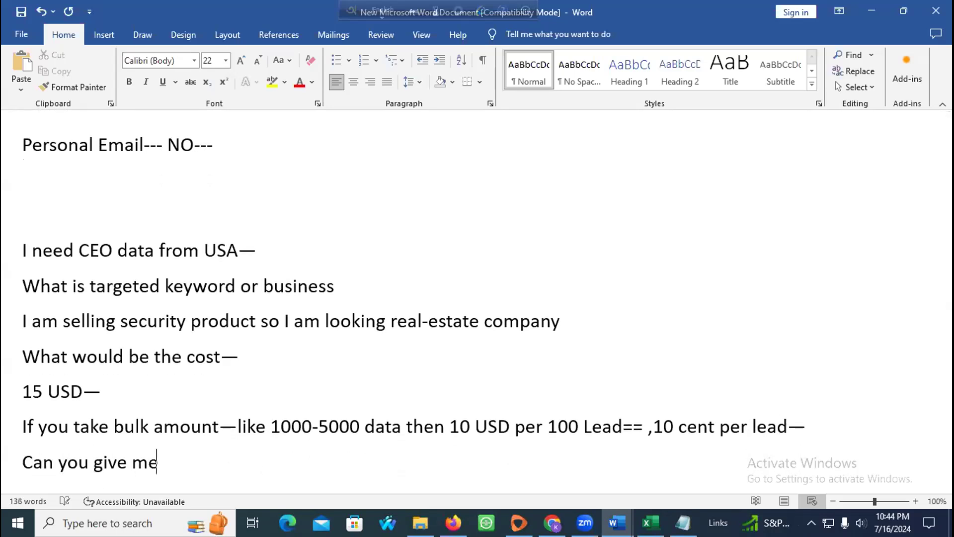
text(50 USD )
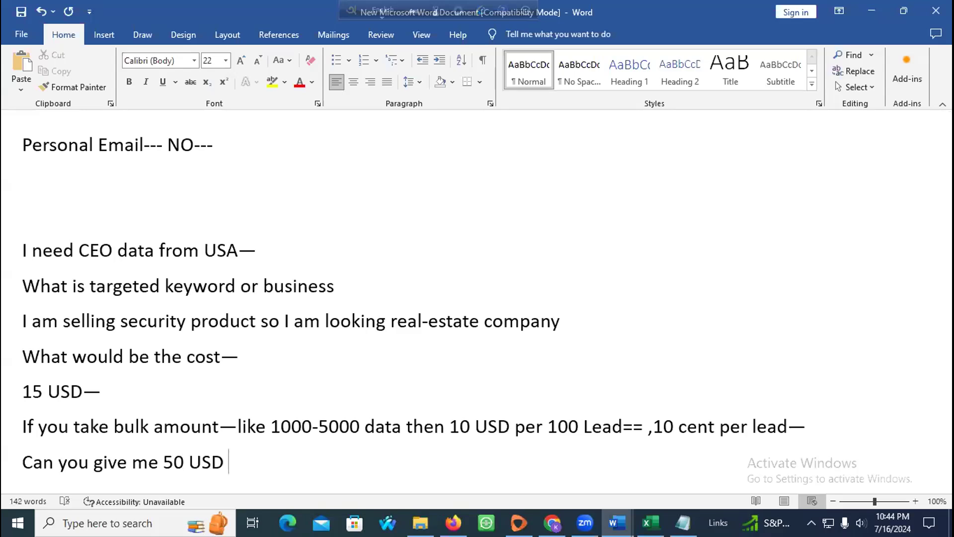
text(5000)
key(BackSpace)
text(lead oky lets )
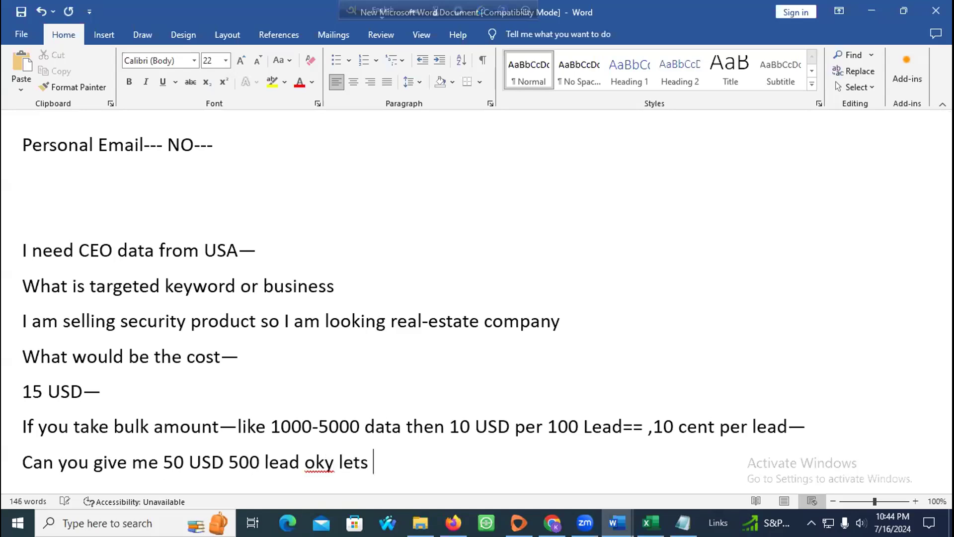
text(do it )
text(I am sen)
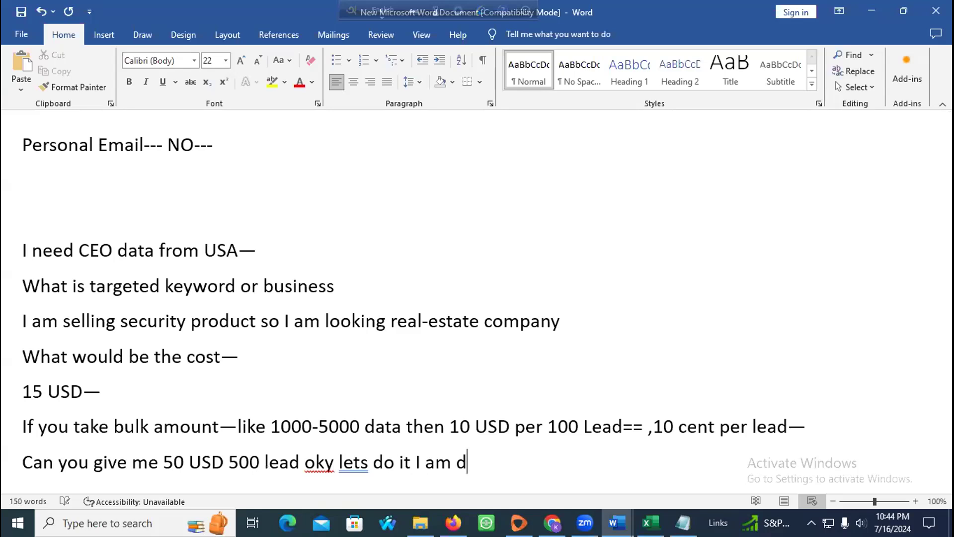
text(ding )
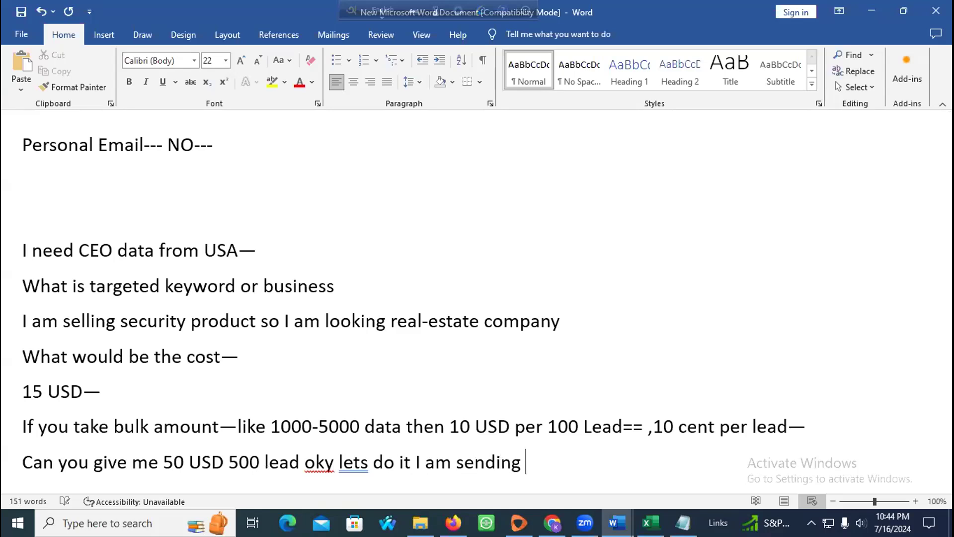
text(offer right now!!)
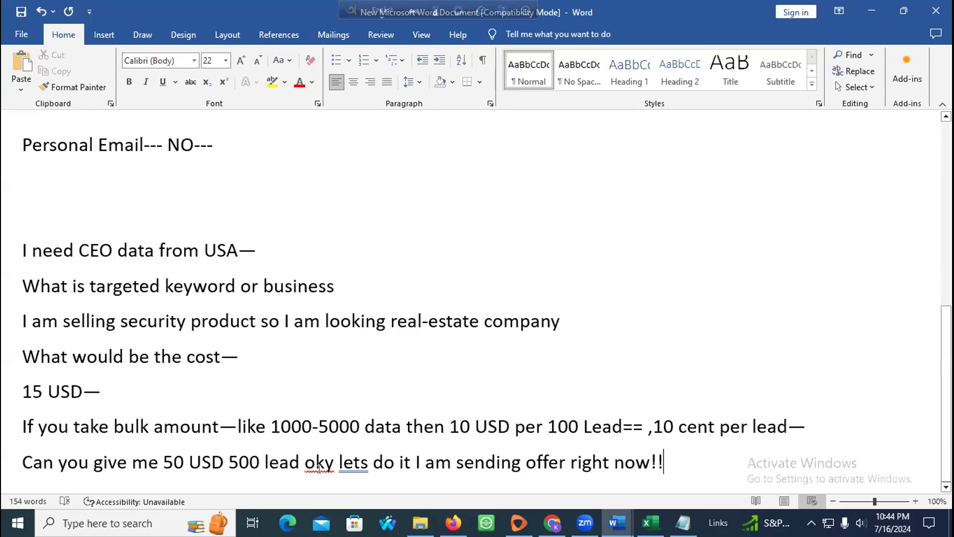
right_click(354, 464)
click(319, 259)
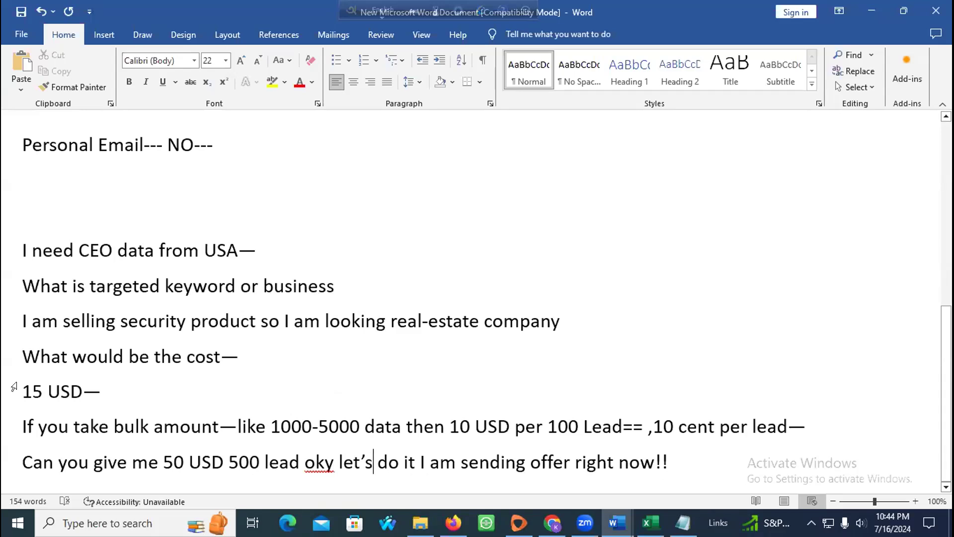
Step: Make the bulk-pricing text from 'like 1000-5000' through 'per lead' red and bold
click(79, 317)
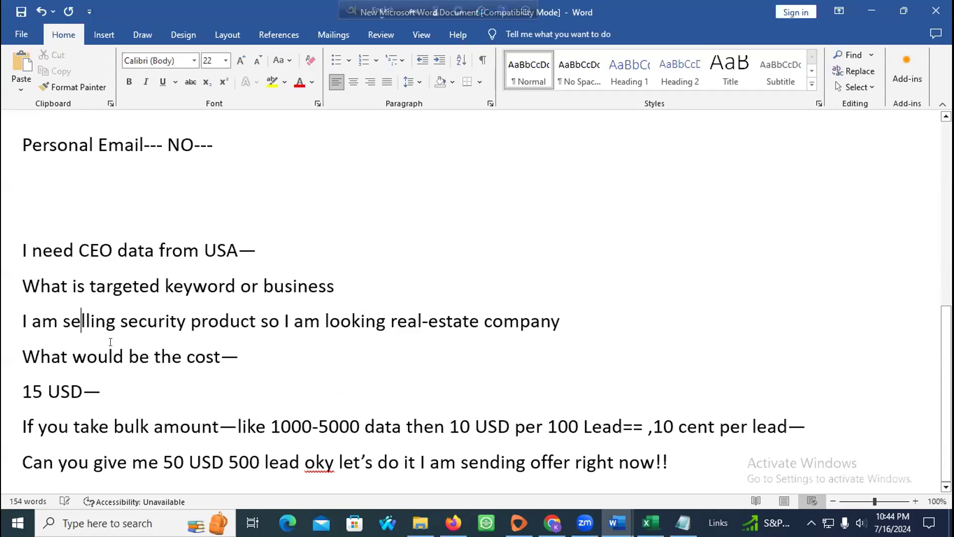
drag(261, 462, 189, 462)
click(191, 462)
drag(241, 427, 804, 427)
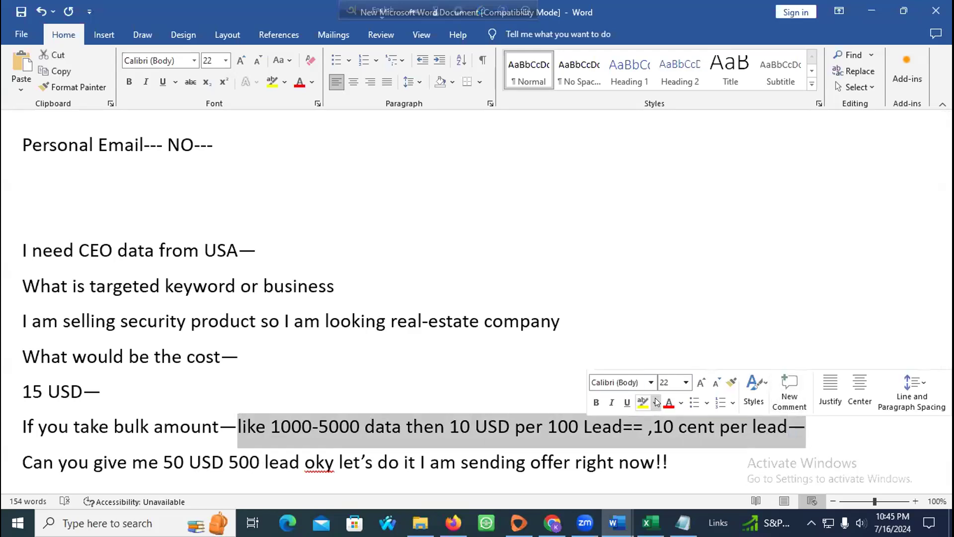
click(668, 401)
click(597, 401)
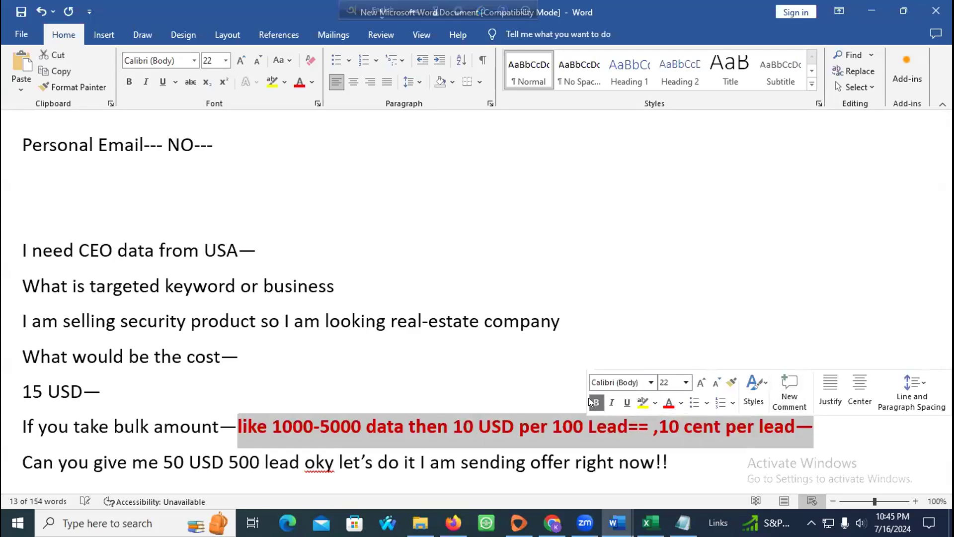
click(495, 379)
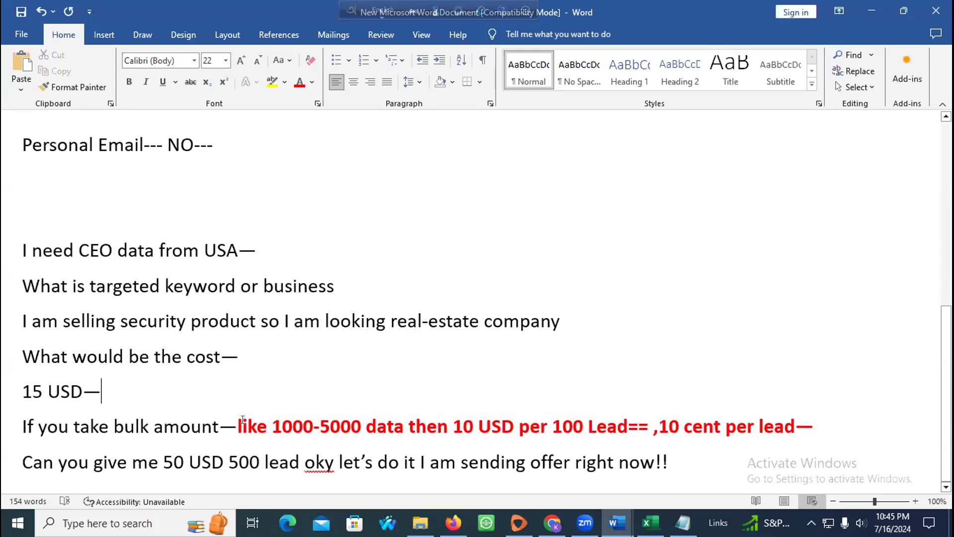
drag(228, 459, 288, 456)
drag(164, 459, 228, 459)
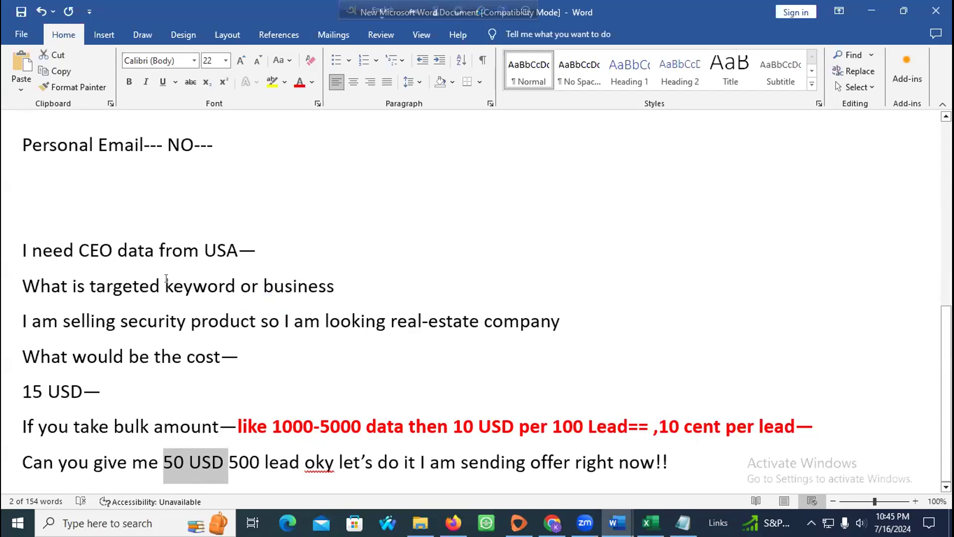
scroll(166, 278, up, 2)
scroll(167, 278, down, 2)
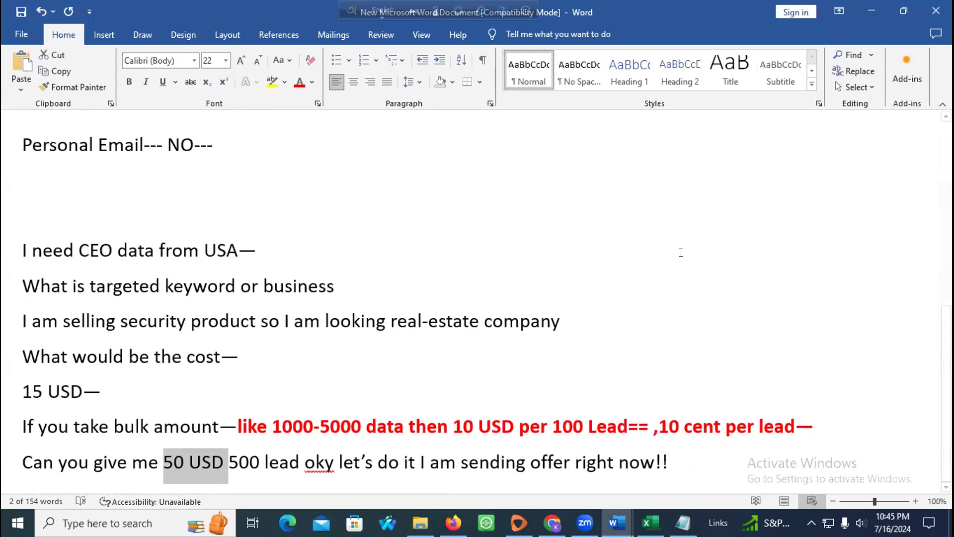
click(691, 455)
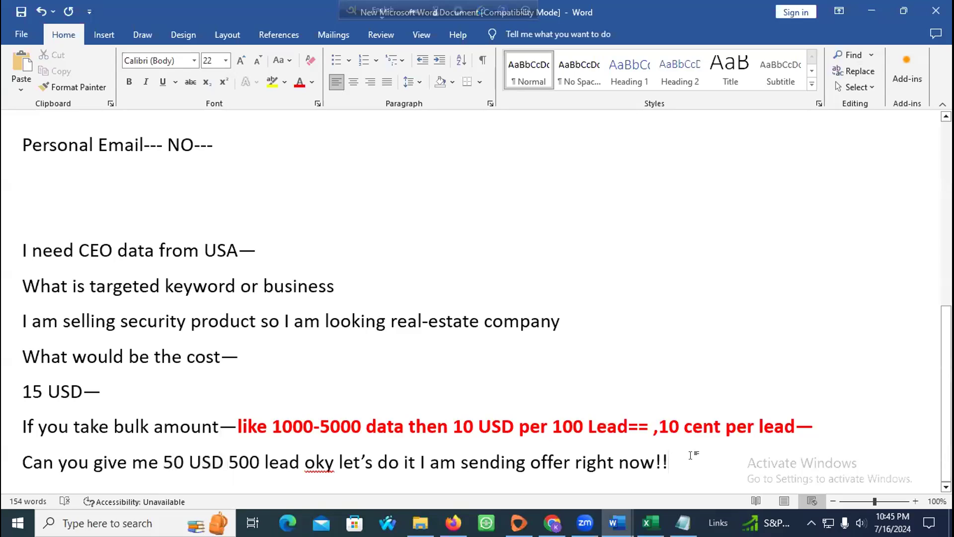
Step: Add the cost lines 'per 10000 USD collect--1000-1200 tk cost' and '500---150 Tk-- 4000 Cost---3850---'
key(Return)
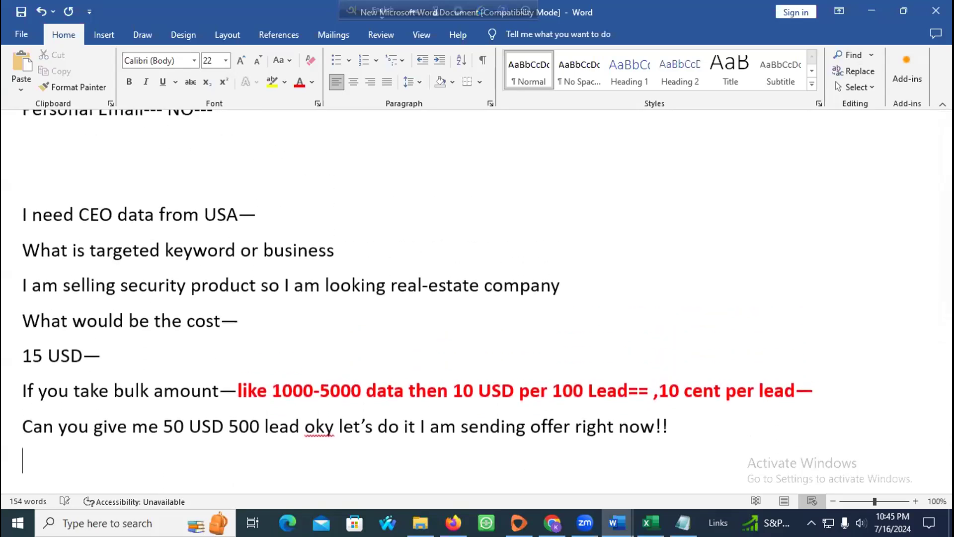
text(per 100)
text(00 USD c)
text(ollect--)
text(1000)
text(-2)
key(BackSpace)
text(1200)
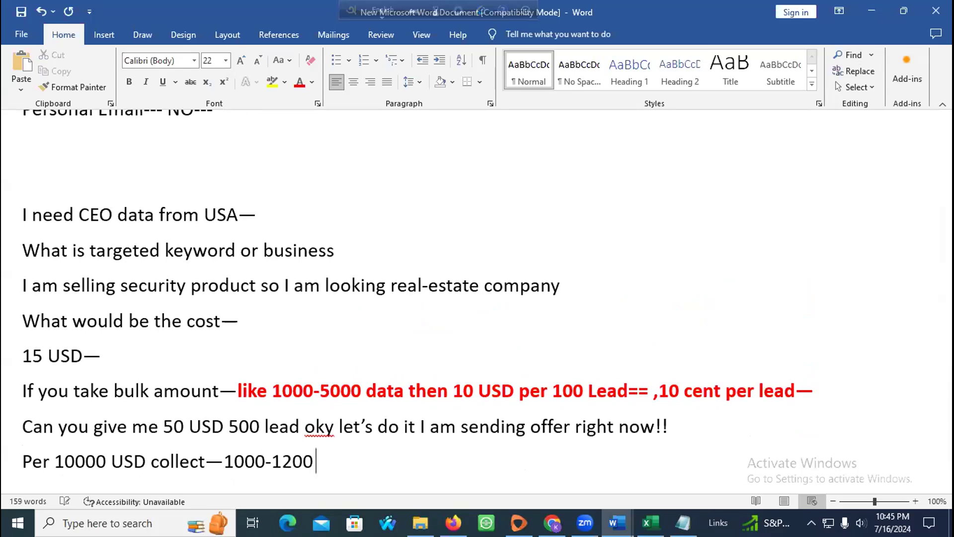
text( tk cost)
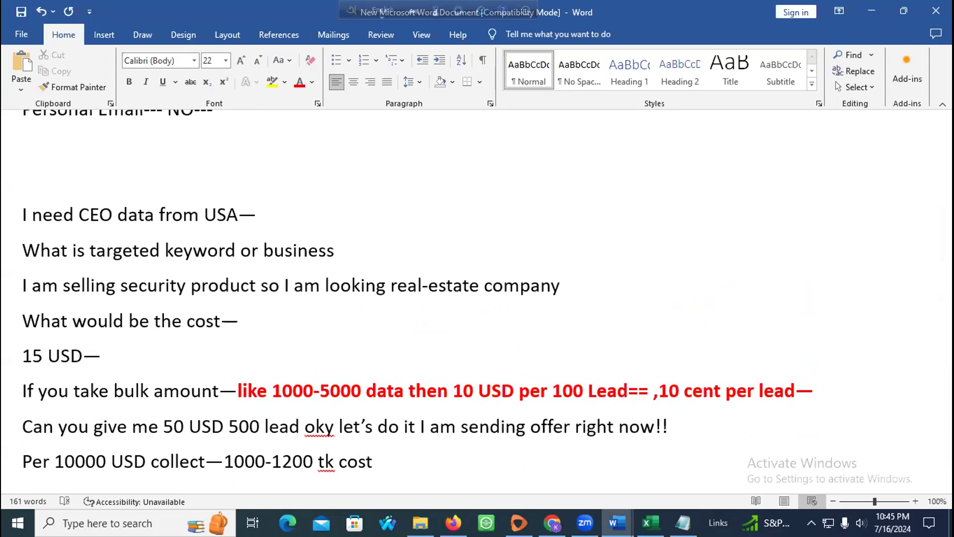
key(Return)
text(500)
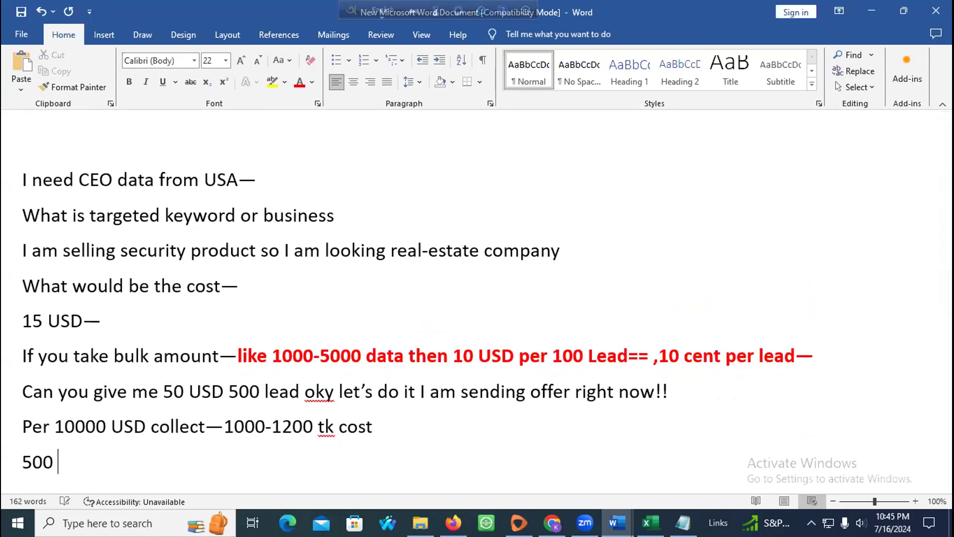
text(---)
text(100)
key(BackSpace)
key(BackSpace)
text(50 Tk--)
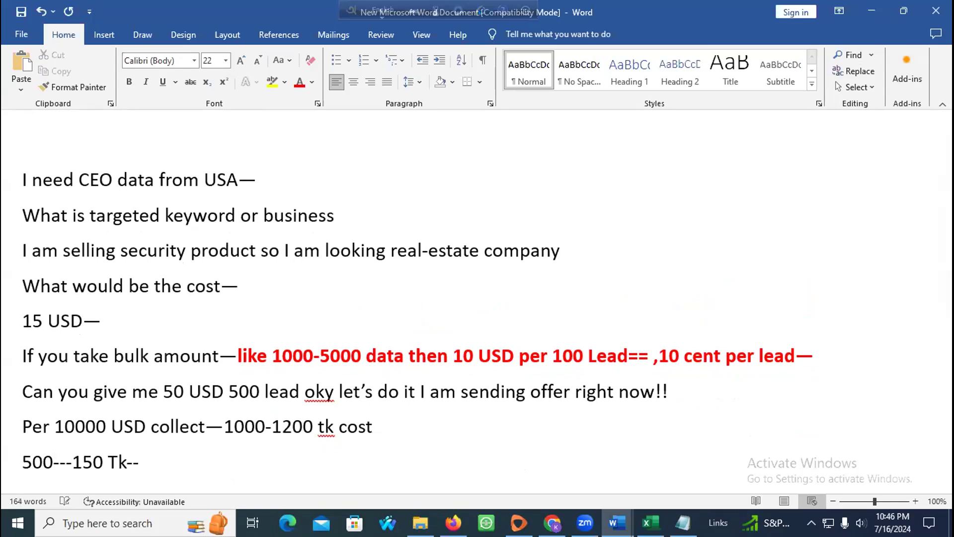
text( 4000 Cost---)
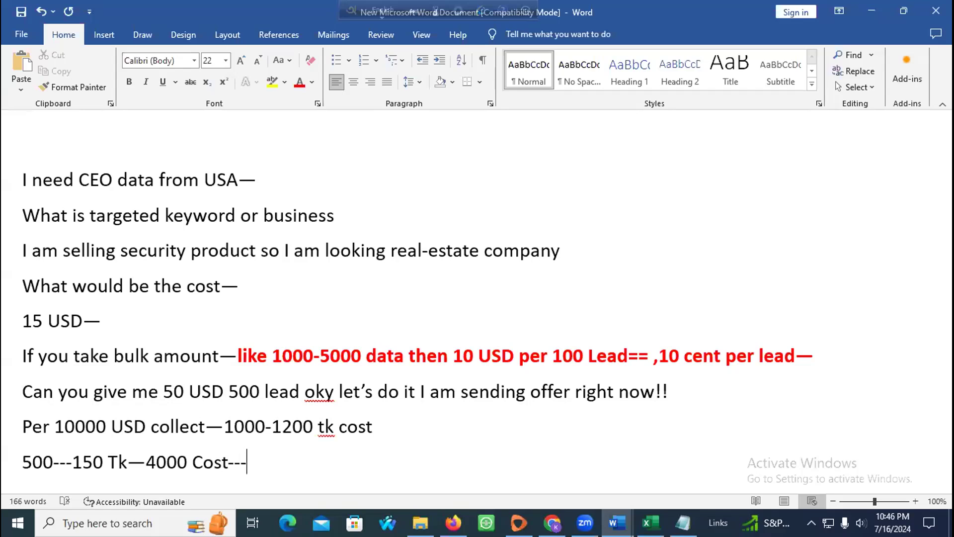
text(3850---)
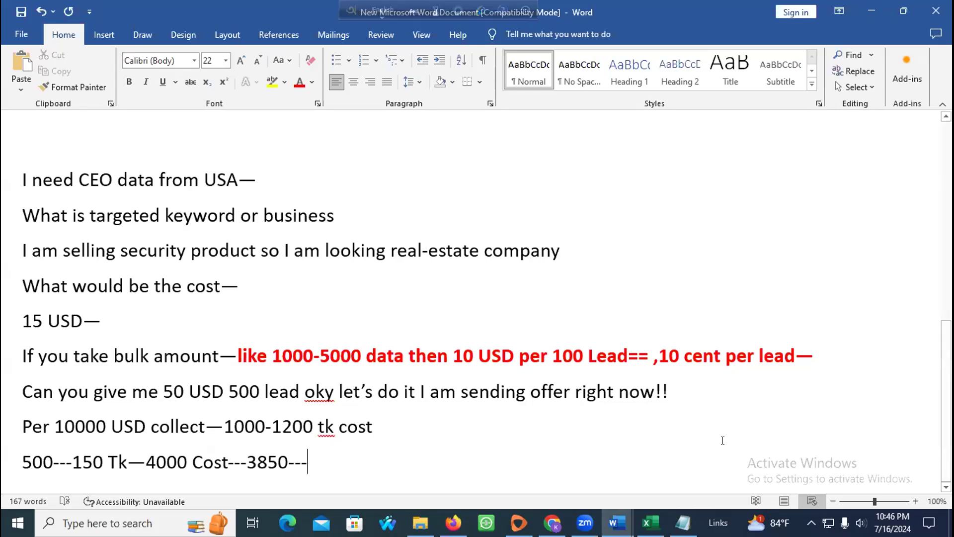
key(Return)
key(Return)
key(Return)
Step: Start the note 'Specific -- company monthly revinew', fixing typos along the way
text(S[e)
key(BackSpace)
key(BackSpace)
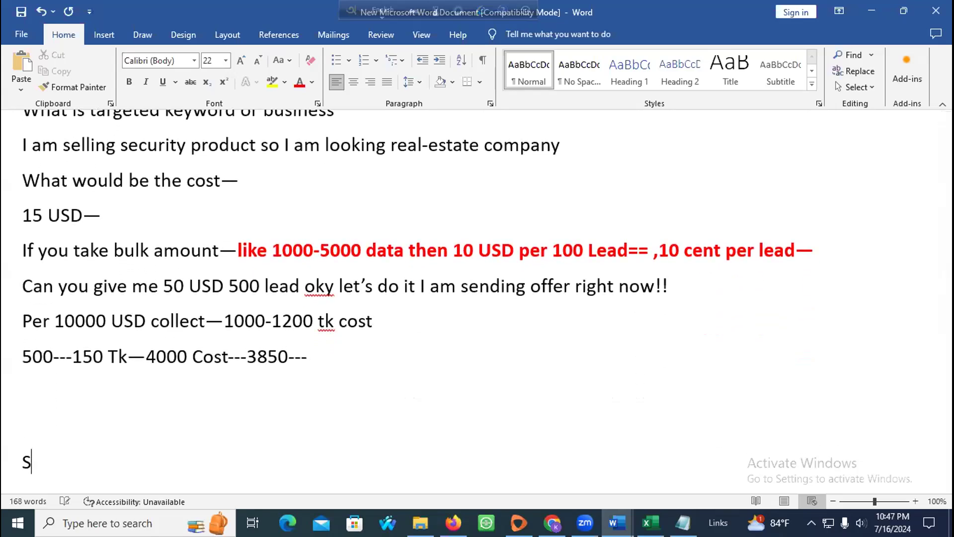
text(pecifi)
key(BackSpace)
text(c )
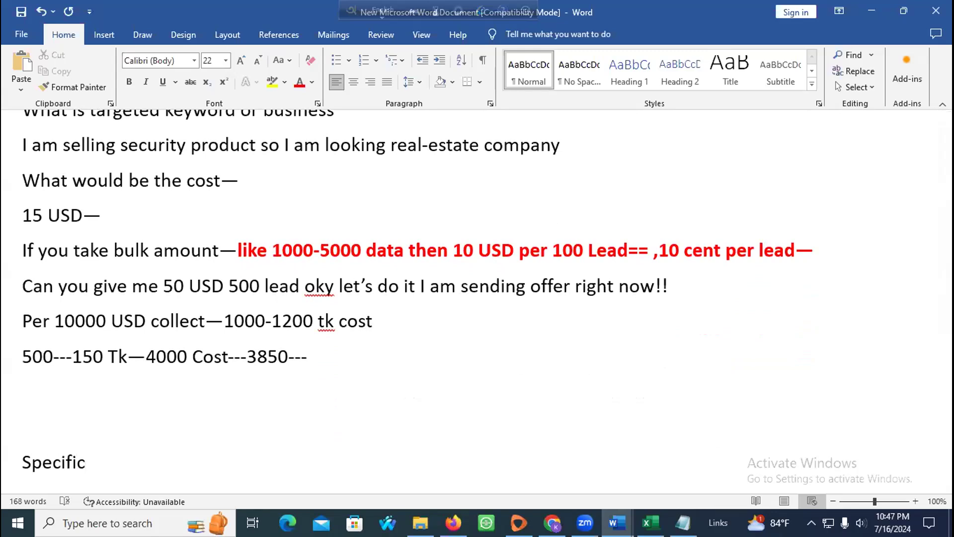
text(--)
text( company)
text( monthly )
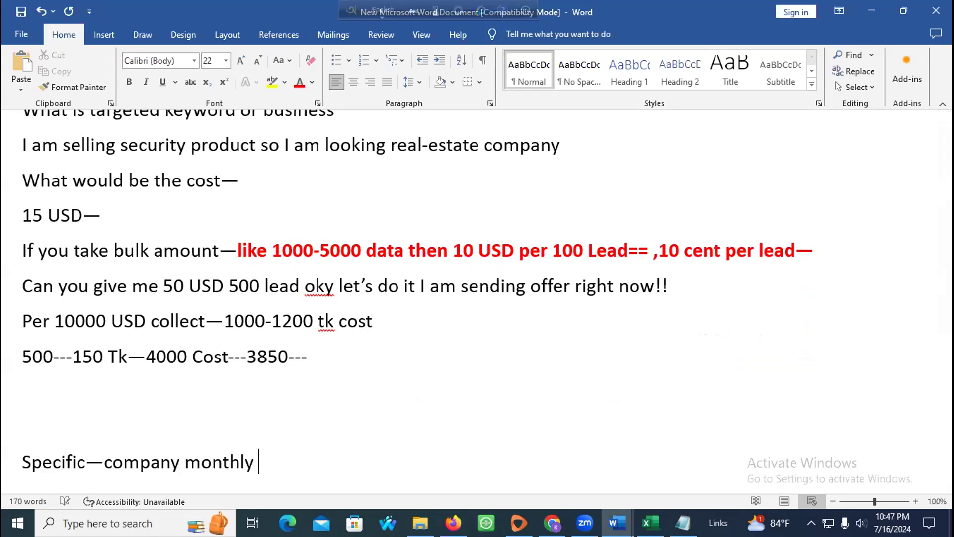
text(revinue)
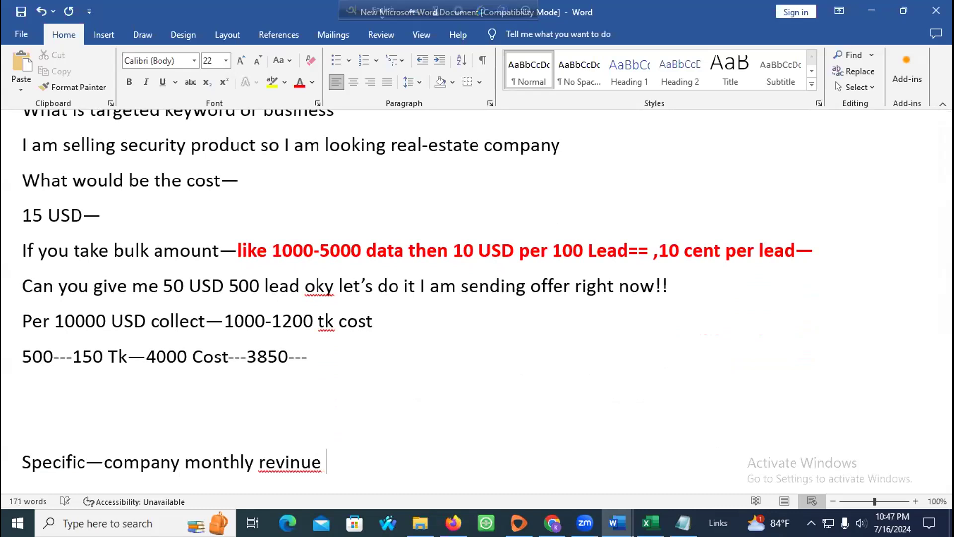
key(BackSpace)
key(BackSpace)
text(ew)
key(BackSpace)
key(BackSpace)
key(BackSpace)
key(BackSpace)
key(BackSpace)
text(inew)
Step: Correct the word to 'revenues', finish with '1M USD---', and select the 'c' of company
right_click(291, 462)
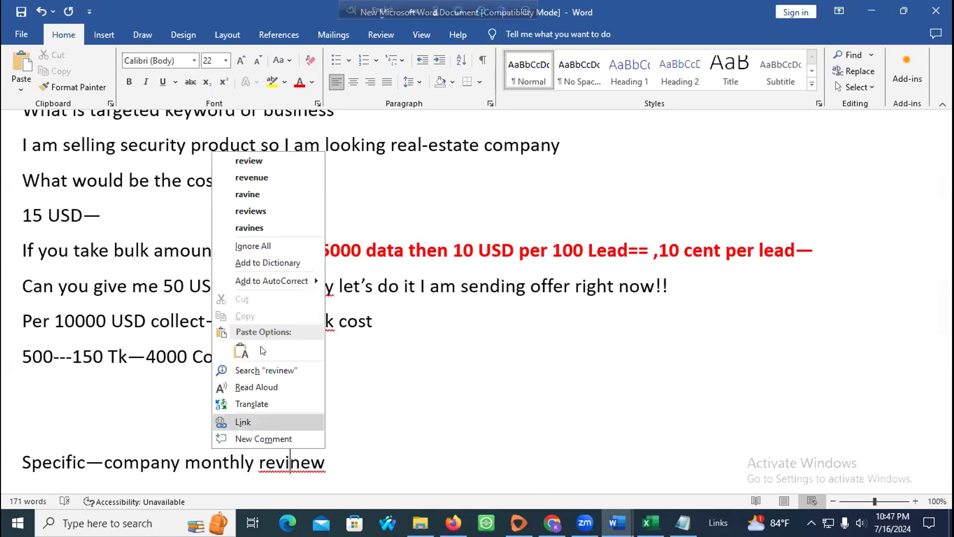
click(276, 160)
drag(319, 461, 274, 460)
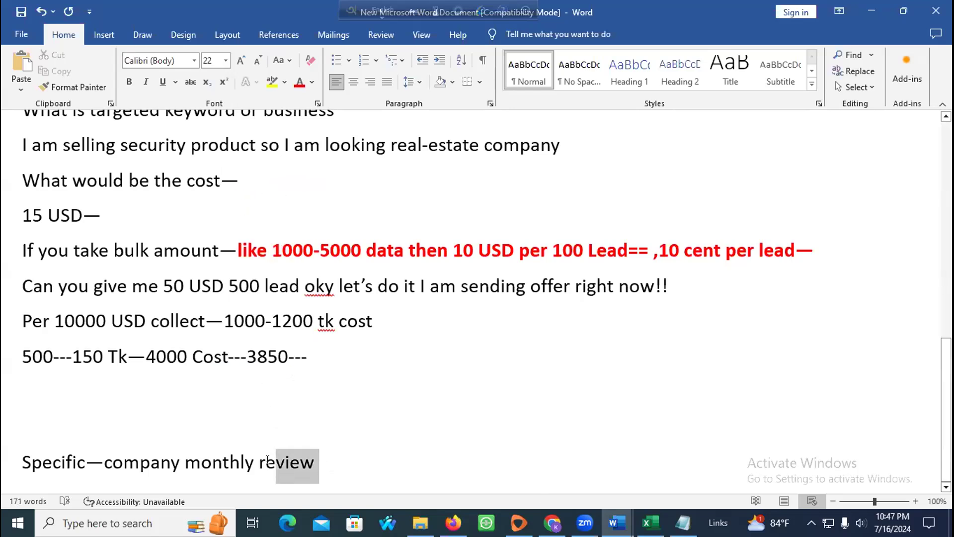
text(vinue)
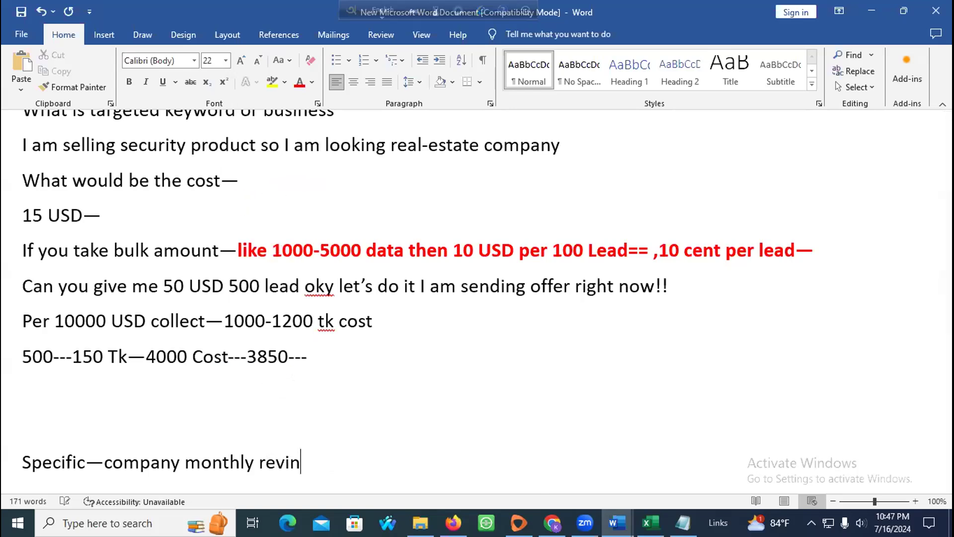
right_click(267, 467)
click(258, 213)
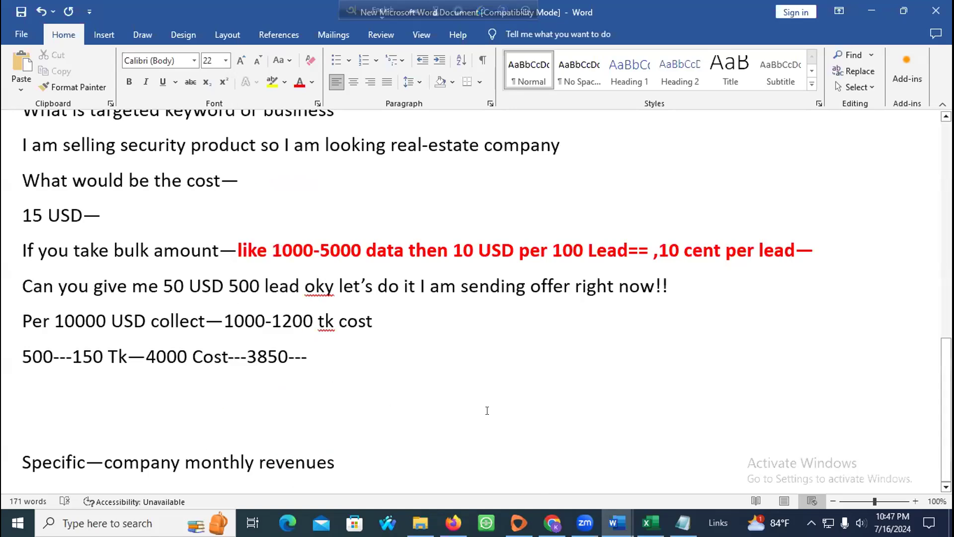
text(1000)
key(BackSpace)
key(BackSpace)
key(BackSpace)
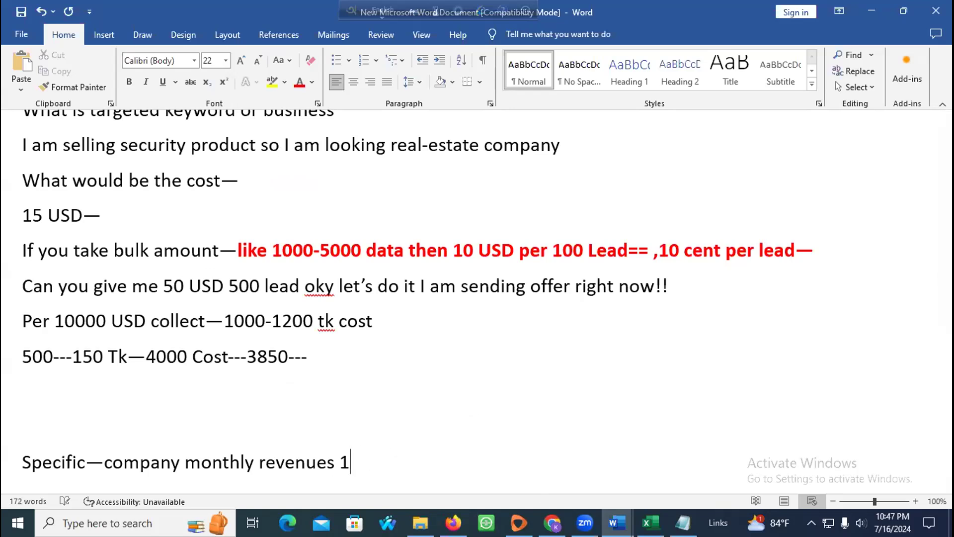
text(M USD---)
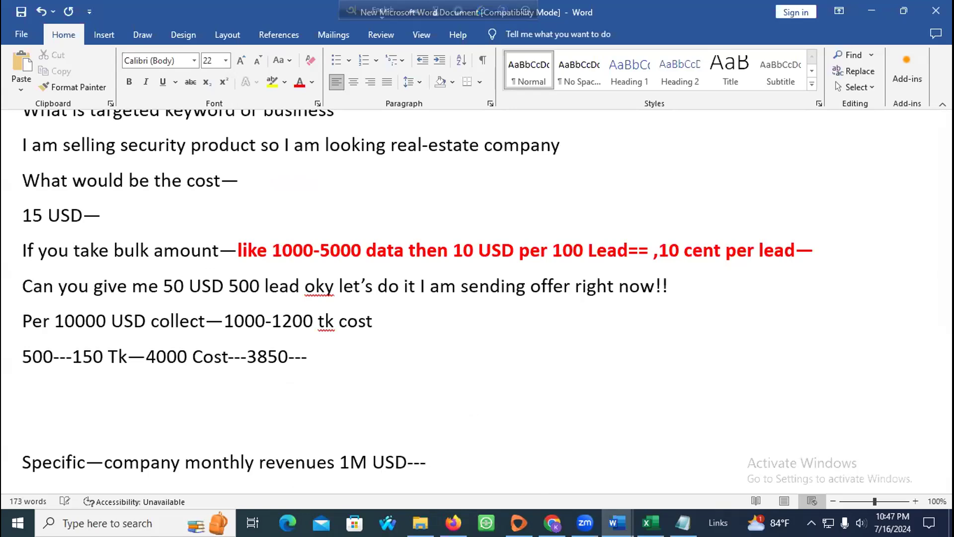
click(110, 455)
key(shift+Right)
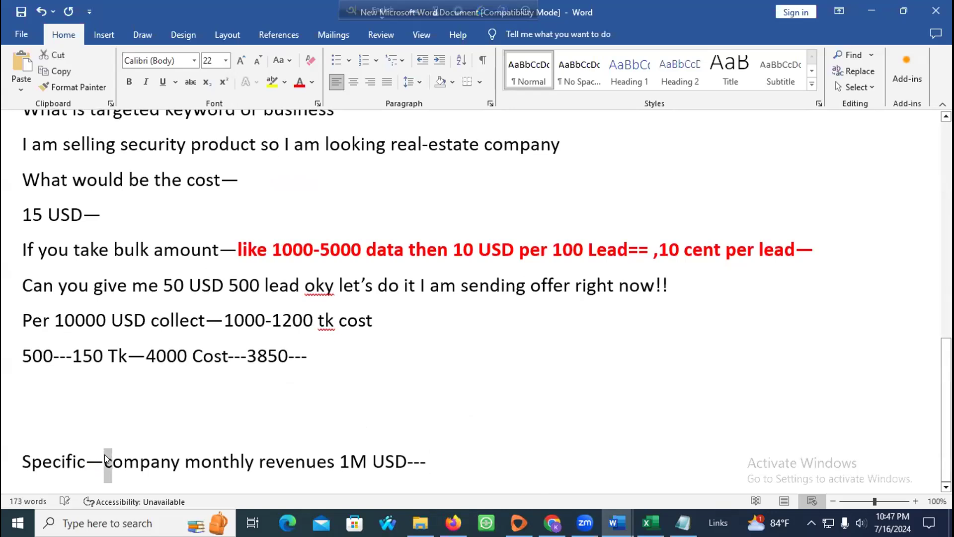
Step: Capitalize 'Company', then add the lines 'Per 100 20-25 USD charge' and 'Linkedin'
text(C)
click(470, 460)
key(Return)
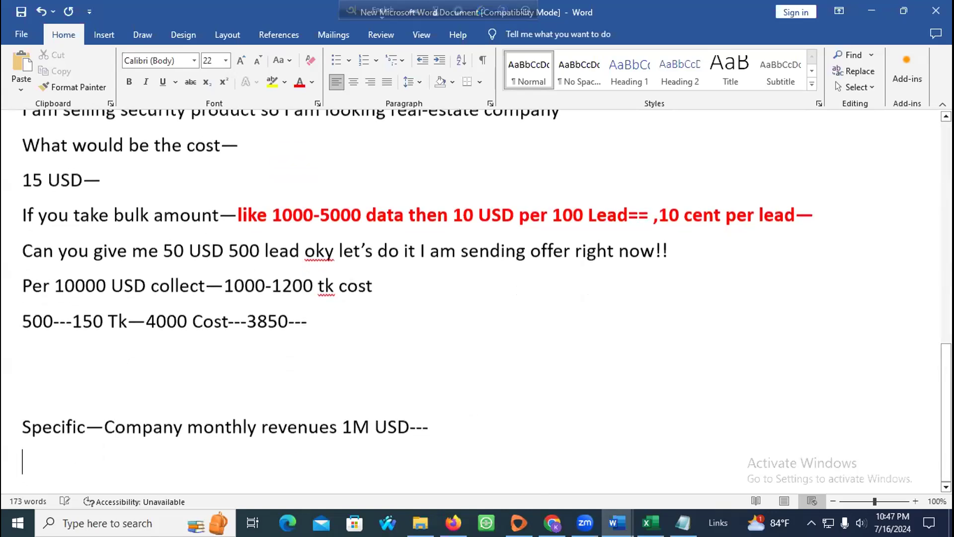
text(Per 10)
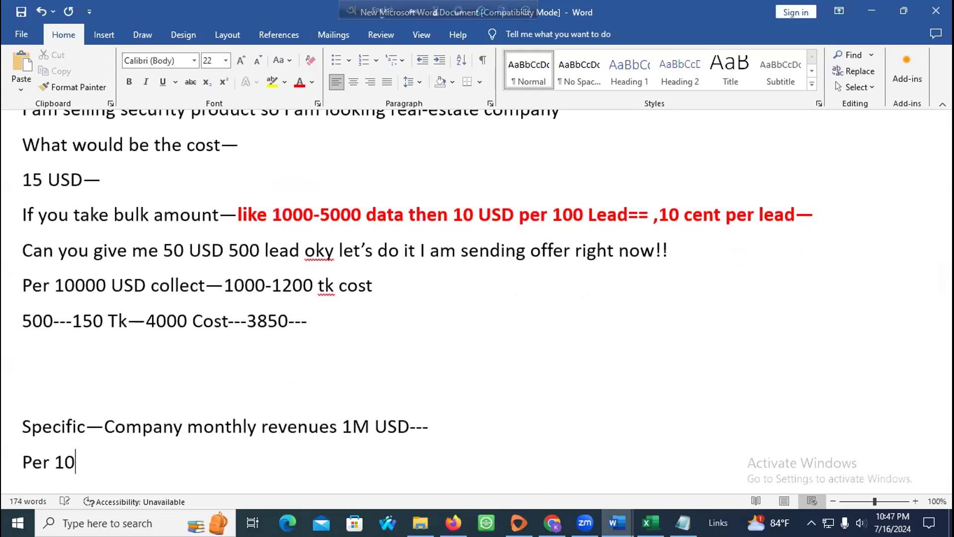
text(0 20-25)
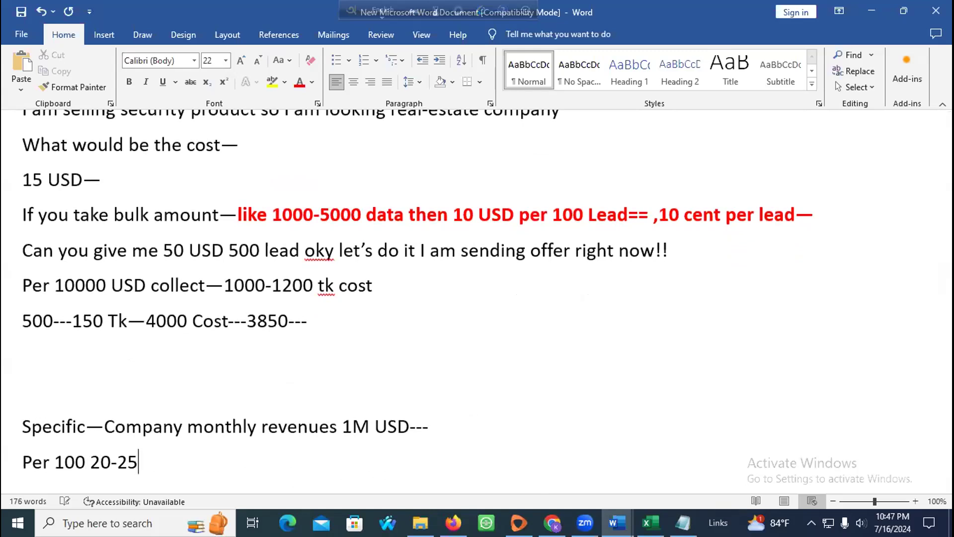
text( USD charge)
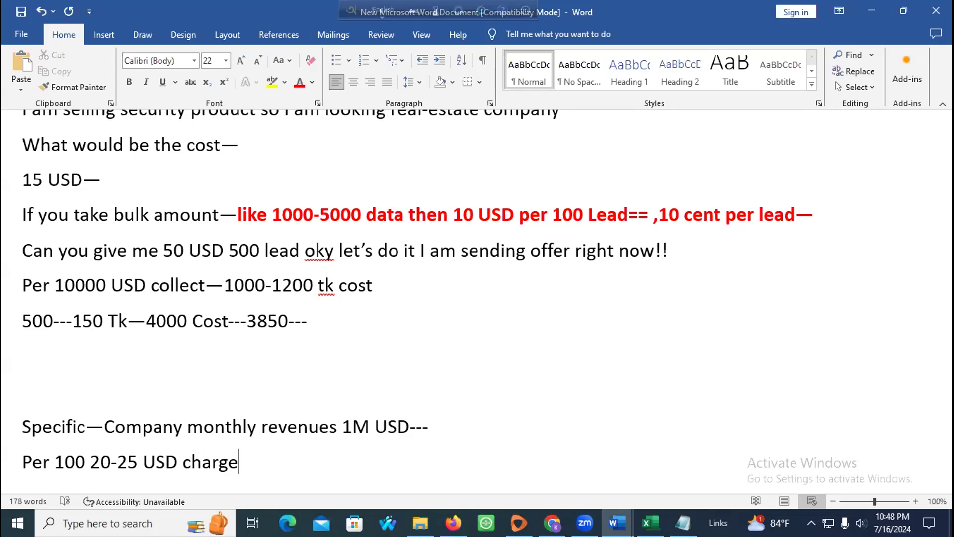
key(Return)
key(Return)
scroll(520, 407, down, 2)
scroll(520, 407, up, 2)
text(Linkedin)
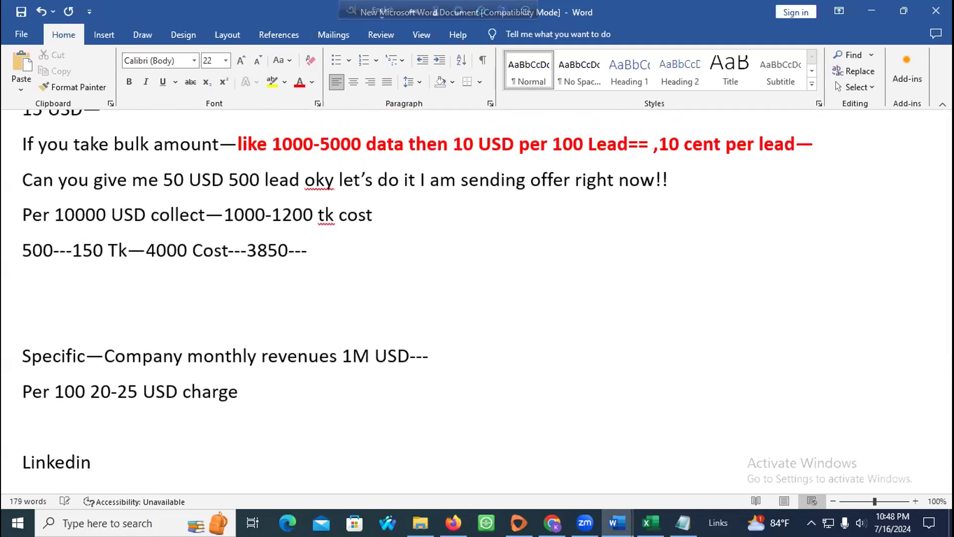
scroll(509, 379, up, 6)
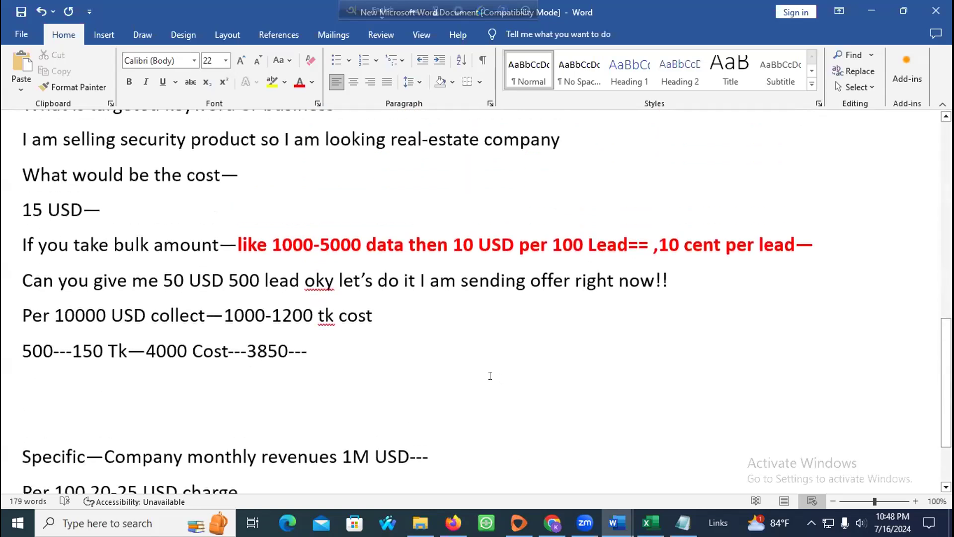
scroll(488, 375, up, 6)
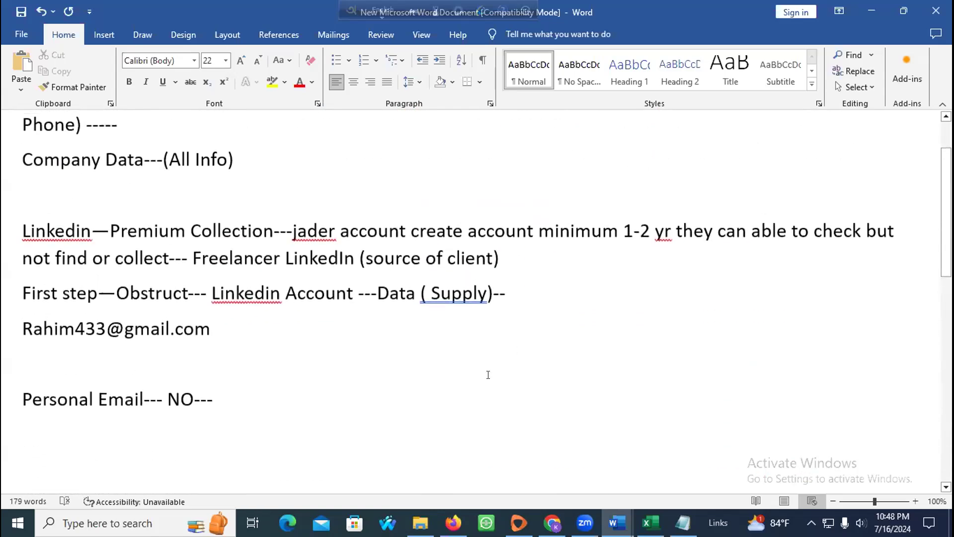
scroll(221, 263, down, 6)
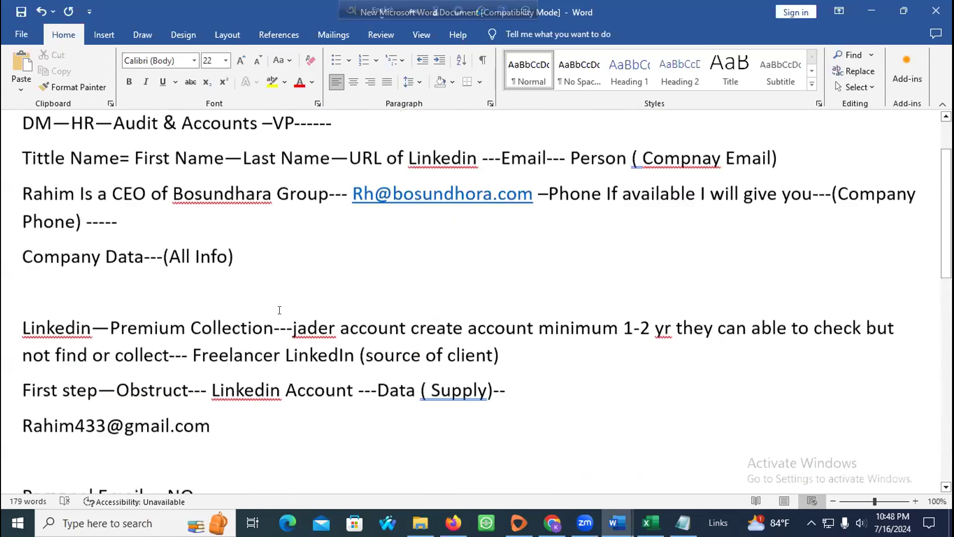
Step: Minimize the pricing notes and the Facebook Tracking document, dismissing the genuine Office warning
click(869, 9)
click(936, 117)
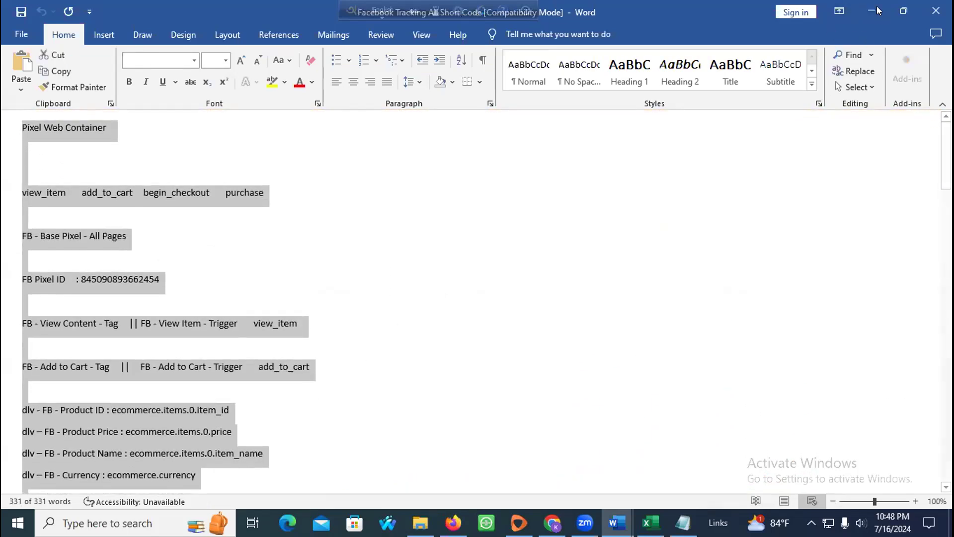
click(874, 9)
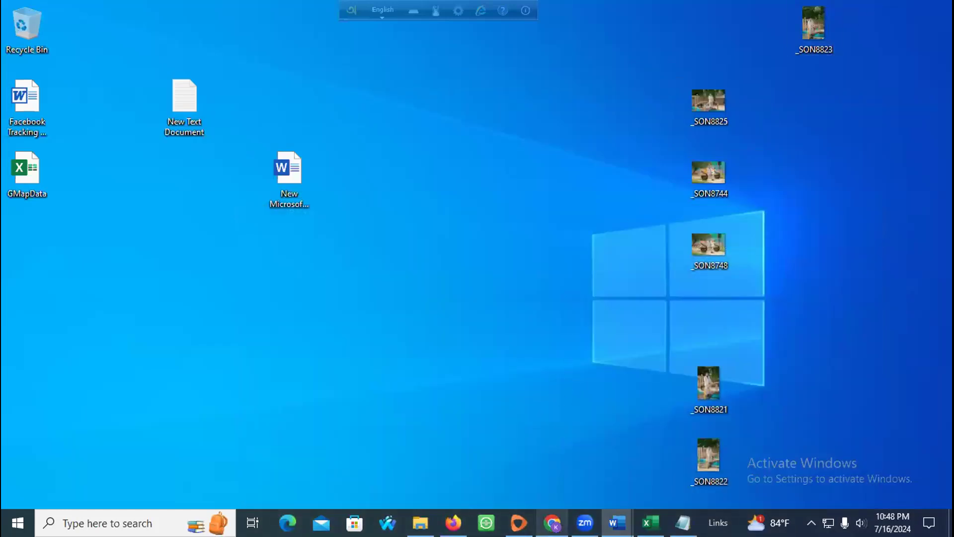
Step: Go to linkedin.com in a new Firefox tab
click(452, 522)
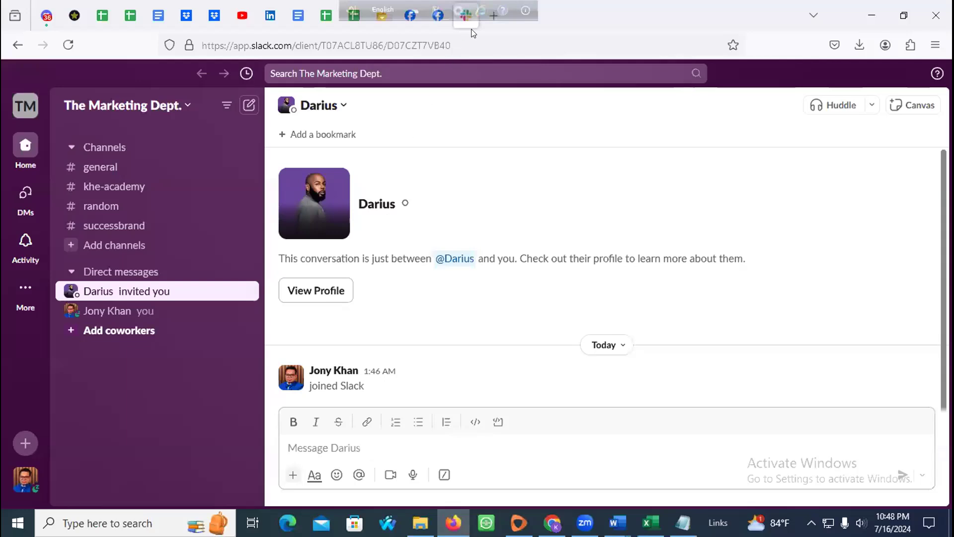
click(486, 21)
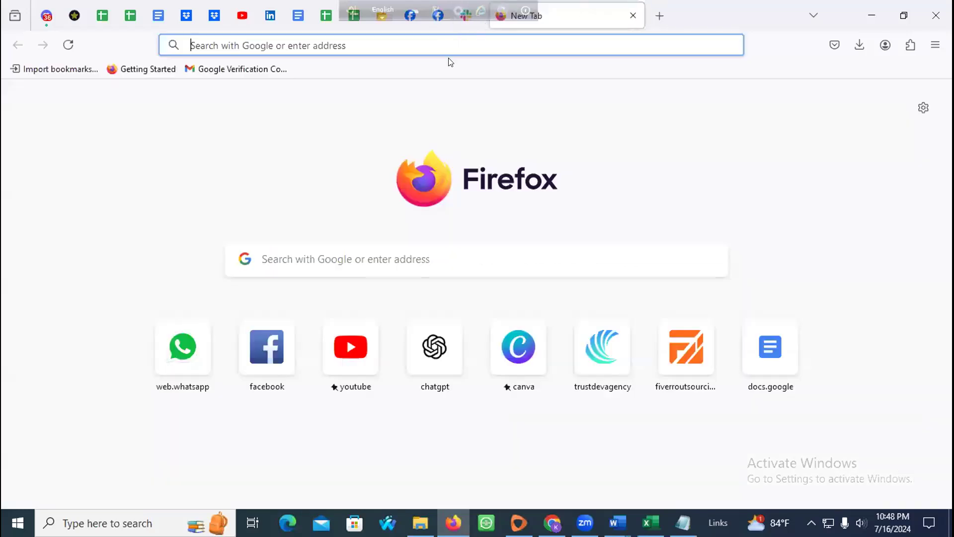
click(446, 50)
text(linkedin)
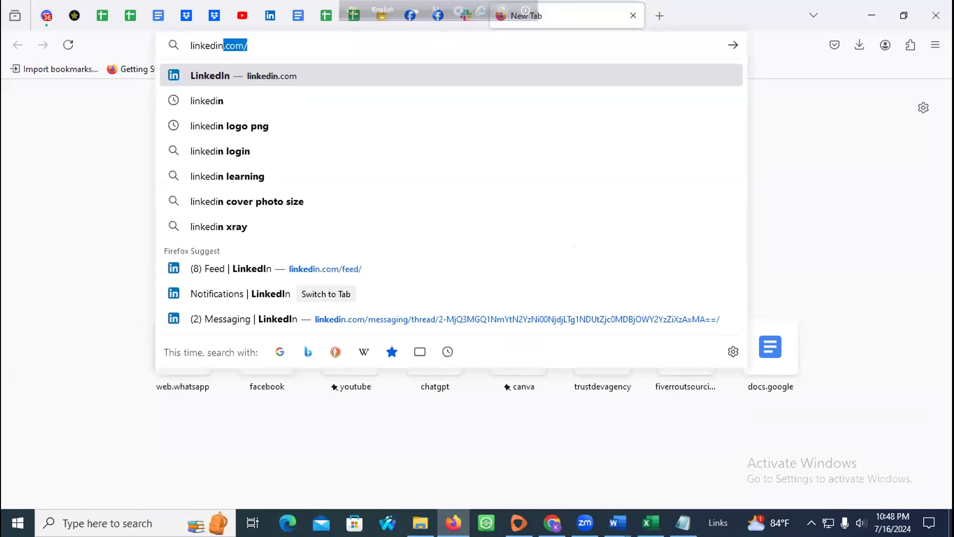
key(Return)
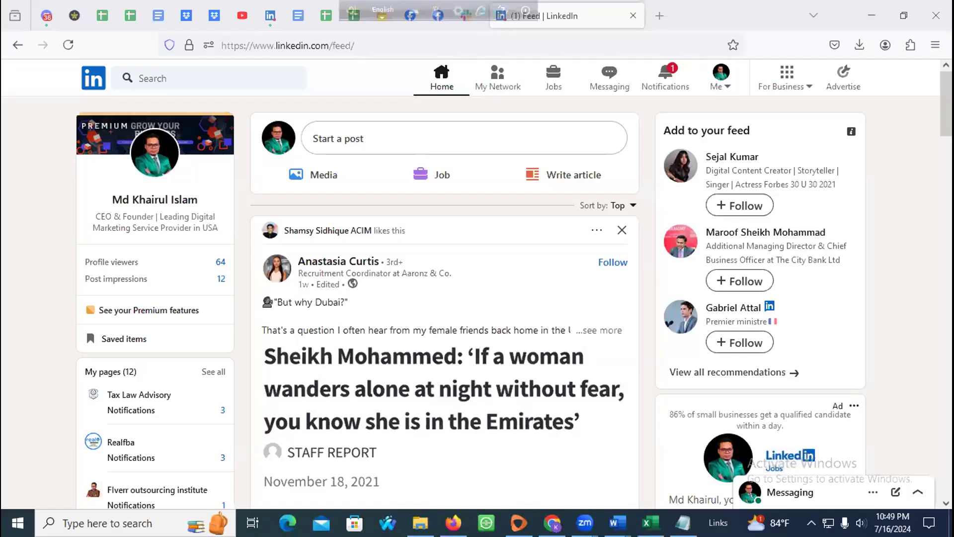
Step: View the latest notifications, then go to your own profile from the Me menu
click(541, 233)
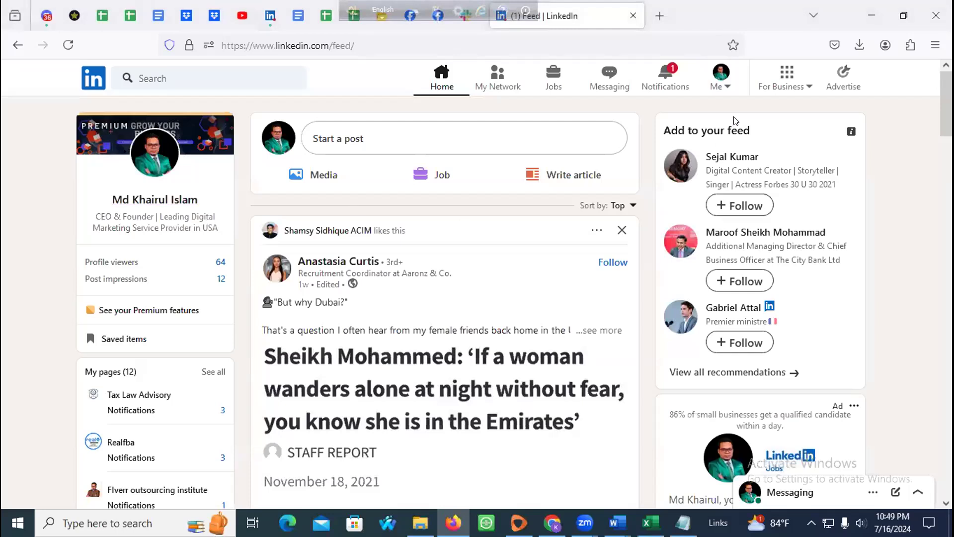
click(668, 75)
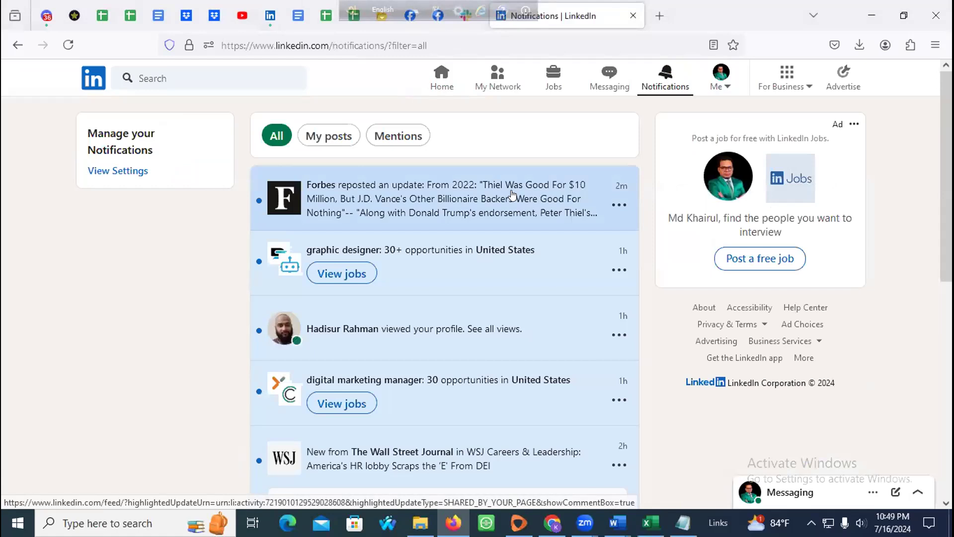
click(706, 85)
click(650, 180)
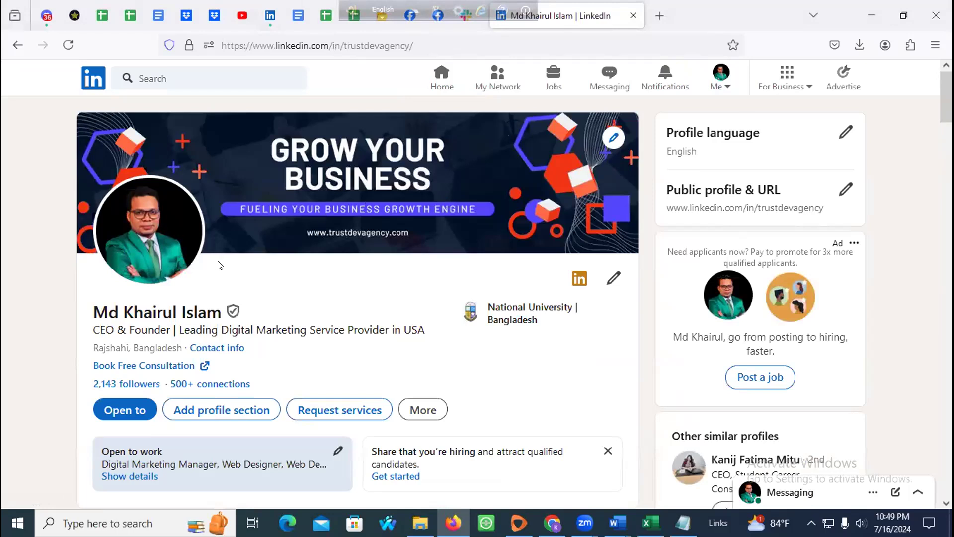
Step: Scroll through your profile, then open and dismiss the search suggestions
scroll(226, 281, down, 8)
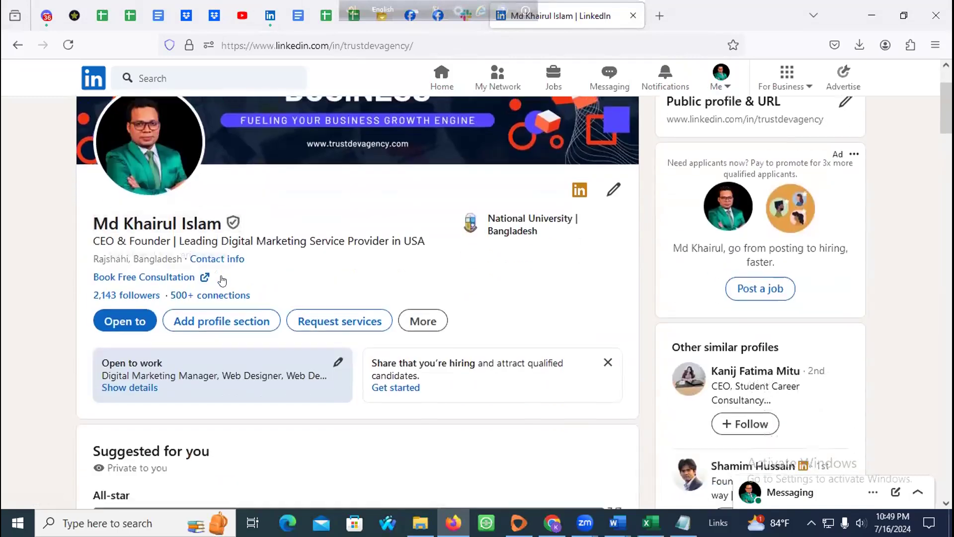
scroll(226, 283, down, 12)
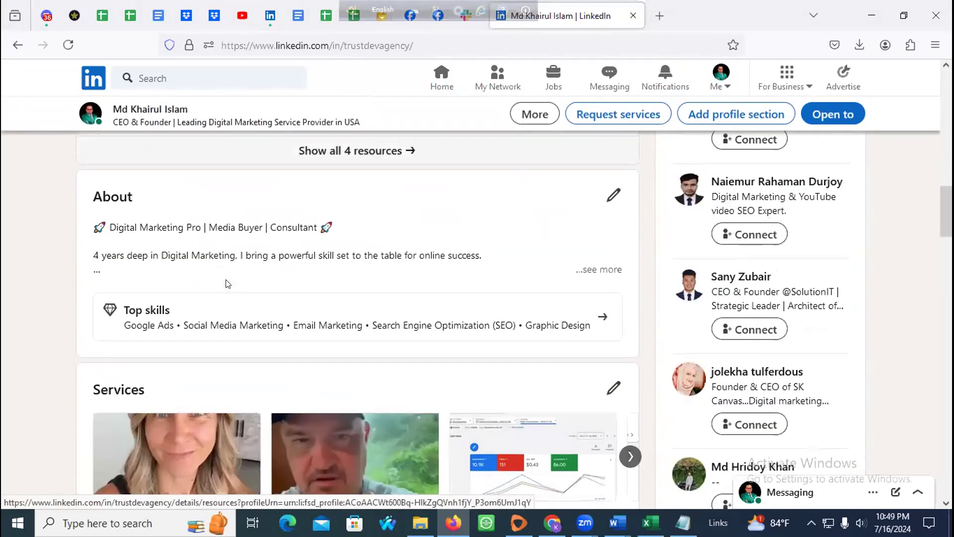
scroll(222, 284, down, 3)
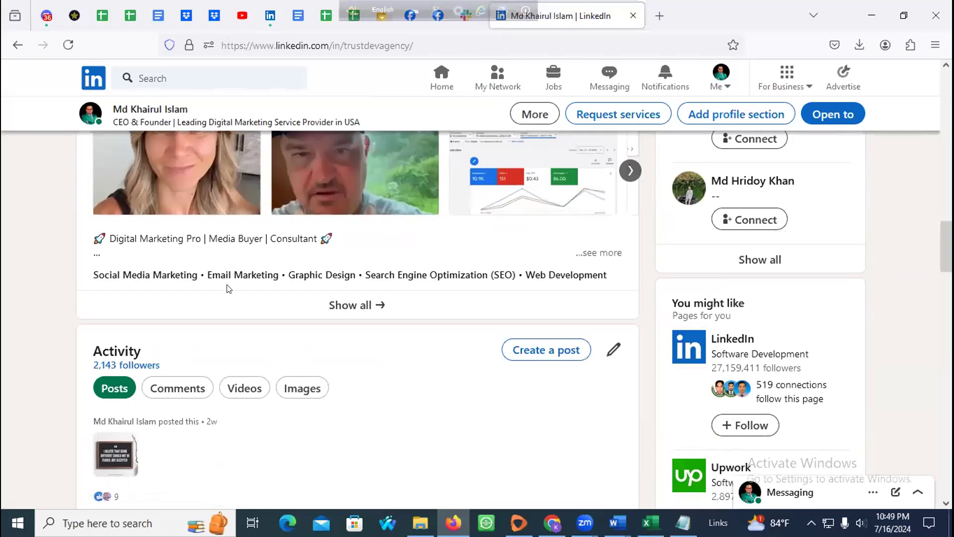
scroll(228, 287, up, 8)
scroll(228, 288, up, 10)
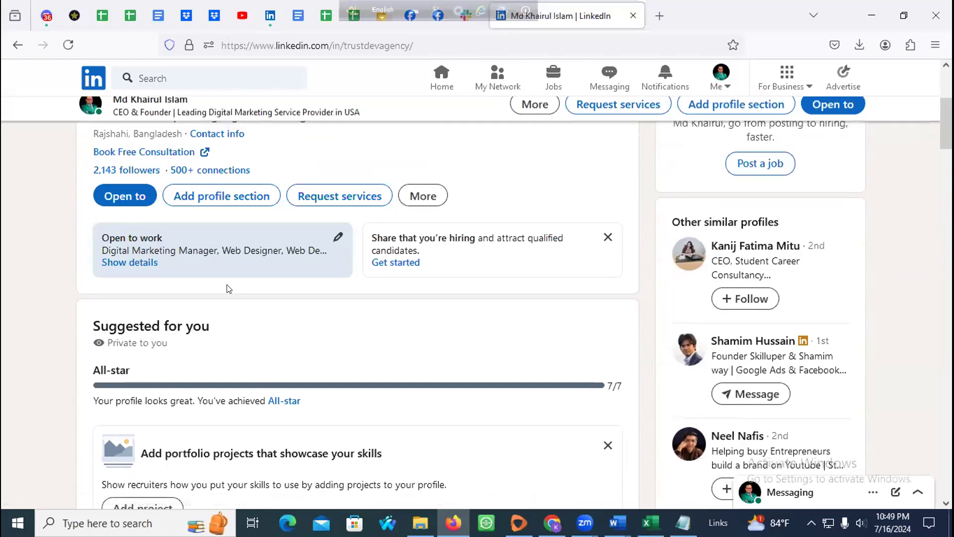
click(229, 82)
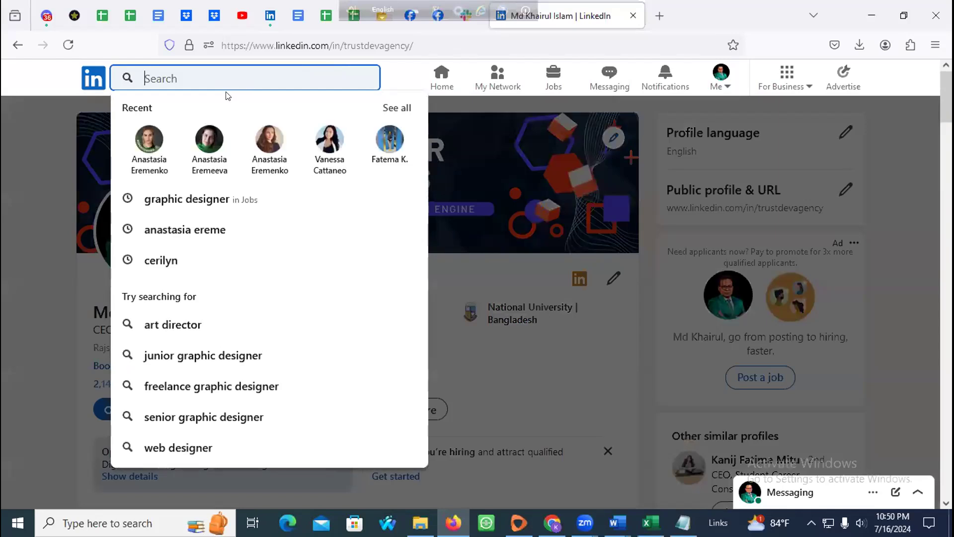
click(59, 87)
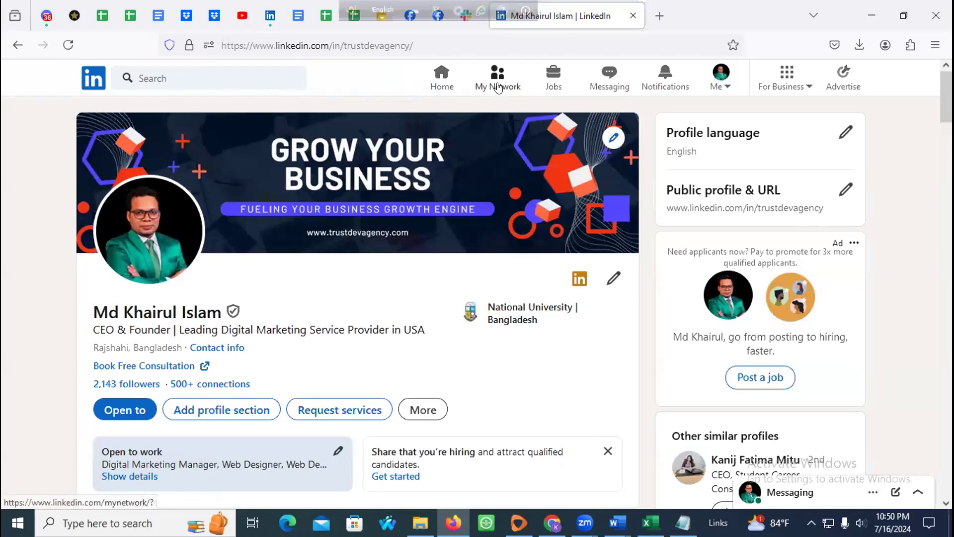
Step: Browse the My Network page of invitations and suggestions
click(499, 91)
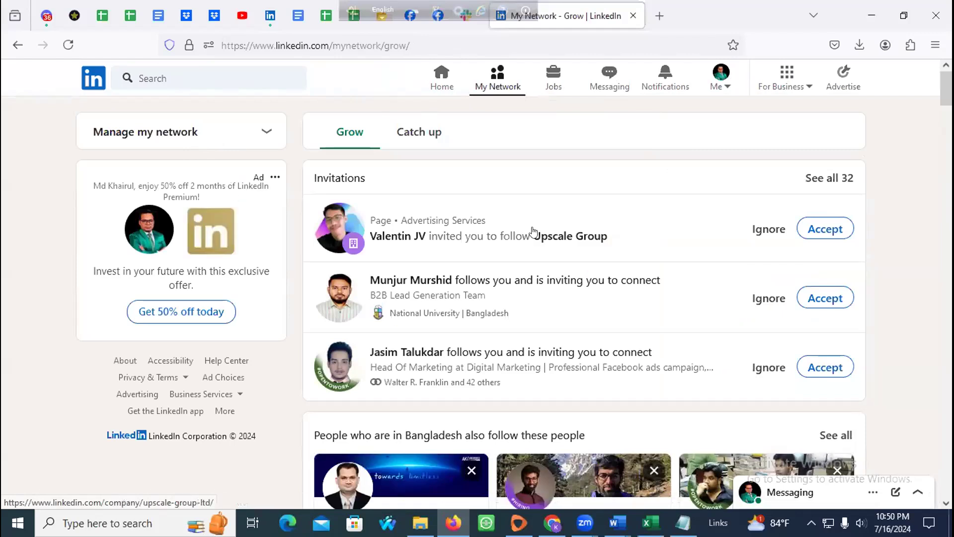
scroll(420, 255, down, 4)
scroll(418, 253, down, 3)
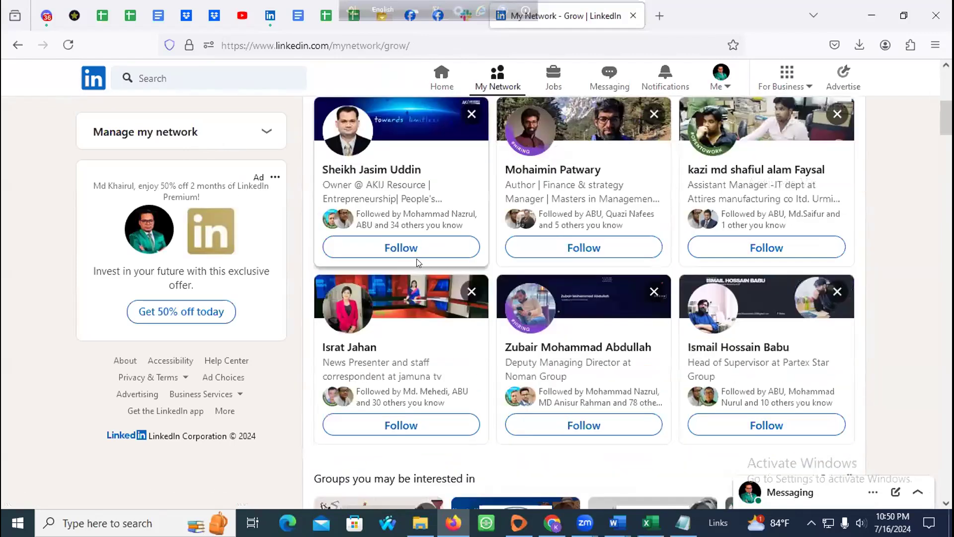
scroll(415, 259, up, 7)
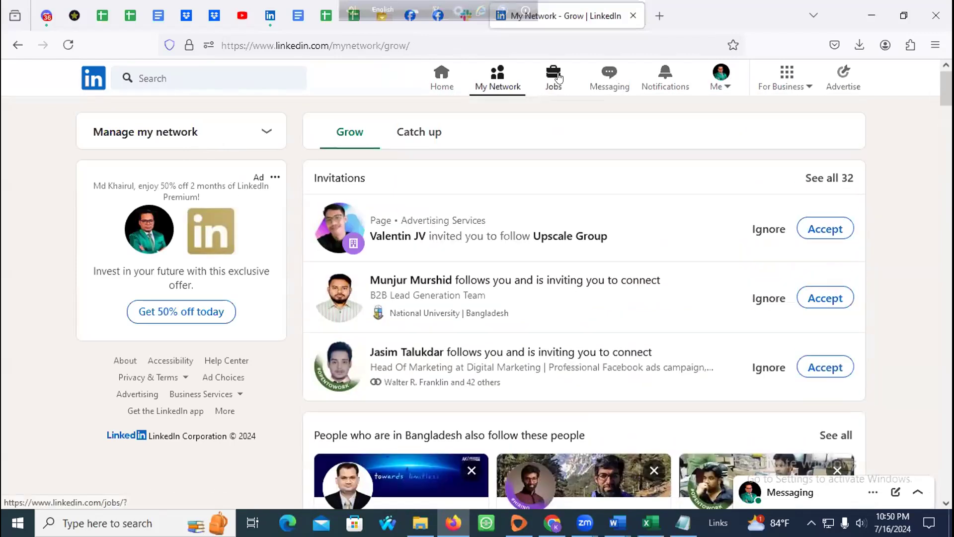
Step: Go to Jobs and show all 'Top job picks for you' (148 results)
click(556, 75)
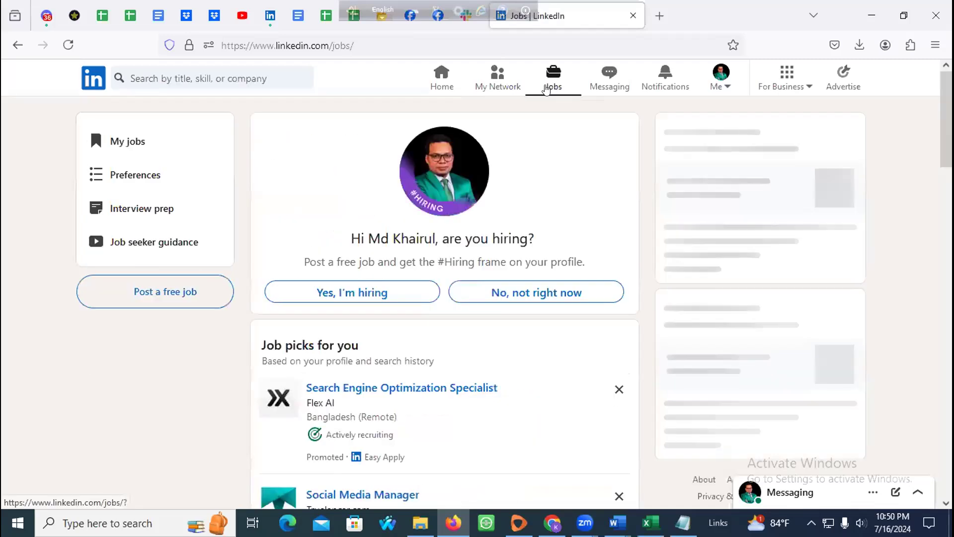
scroll(318, 256, down, 4)
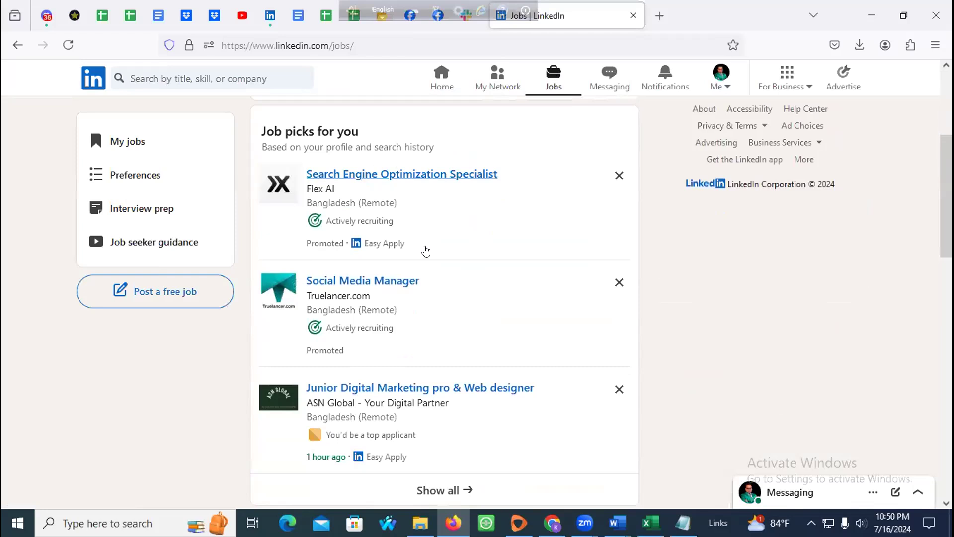
scroll(428, 251, down, 4)
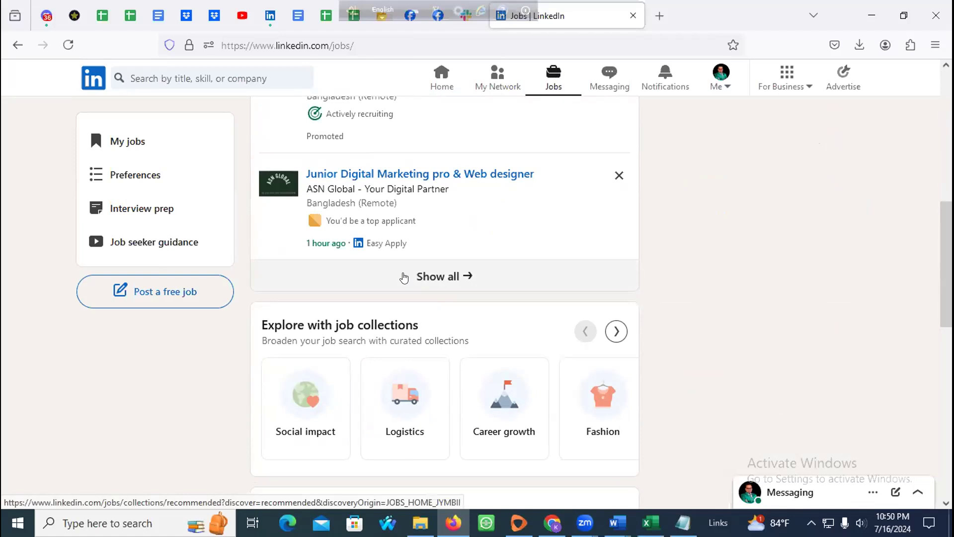
click(403, 277)
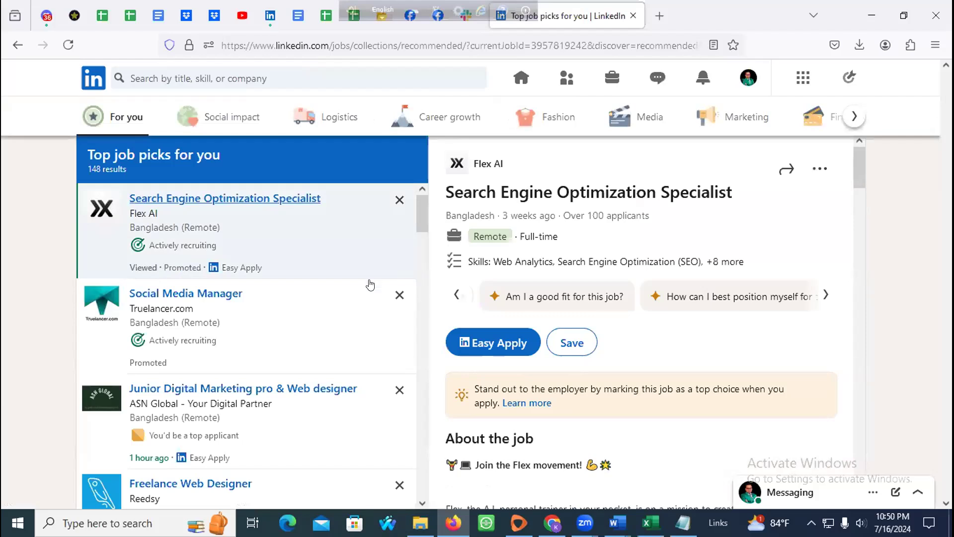
Step: Open Apex Systems' Social Media Manager posting from the job picks list in a new tab
scroll(365, 285, down, 15)
scroll(358, 288, down, 3)
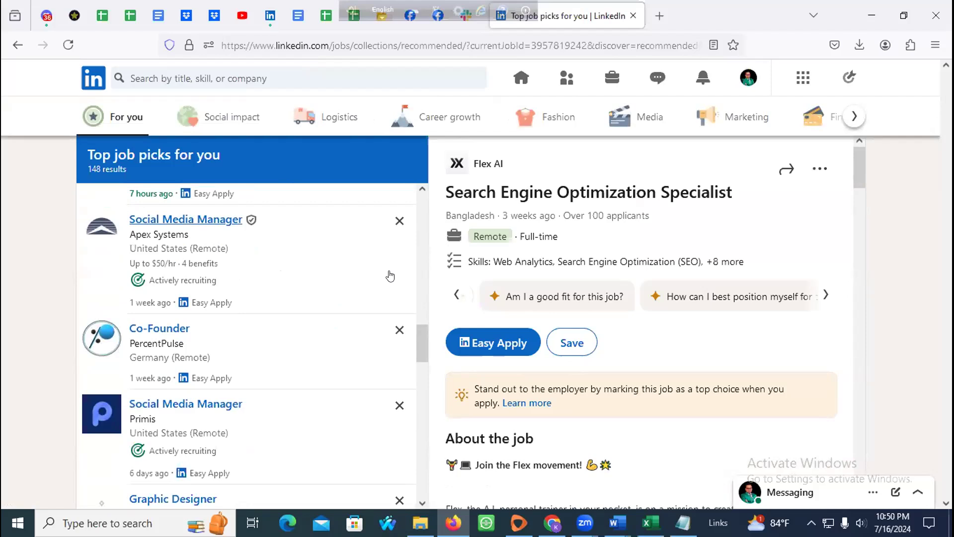
middle_click(175, 220)
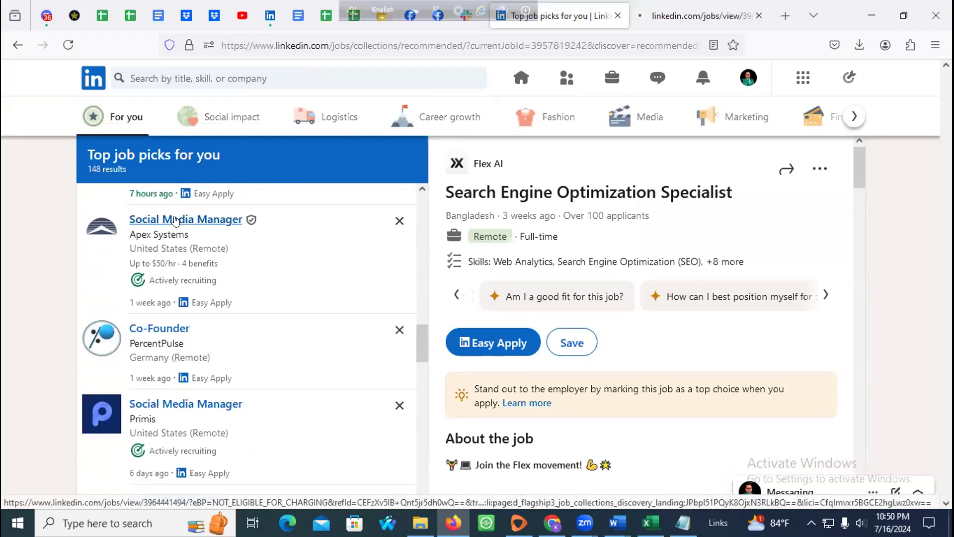
click(662, 26)
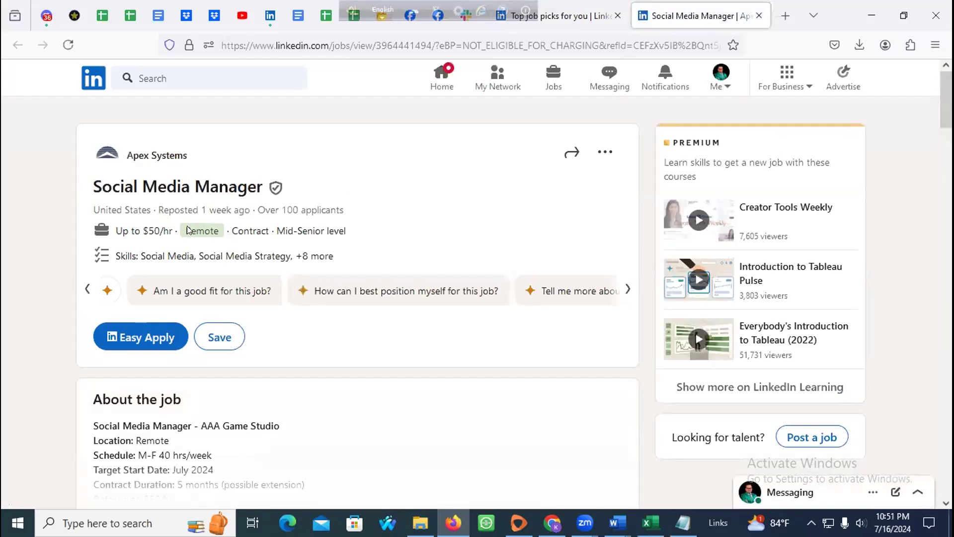
Step: Expand the full description and highlight the start date, M-F 40 hrs/week schedule and role summary
drag(269, 230, 352, 230)
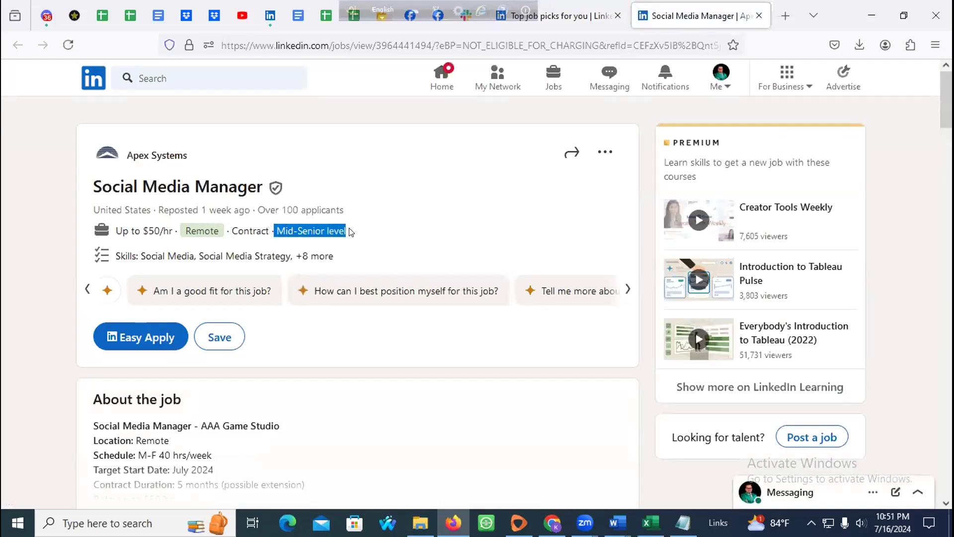
scroll(241, 273, down, 4)
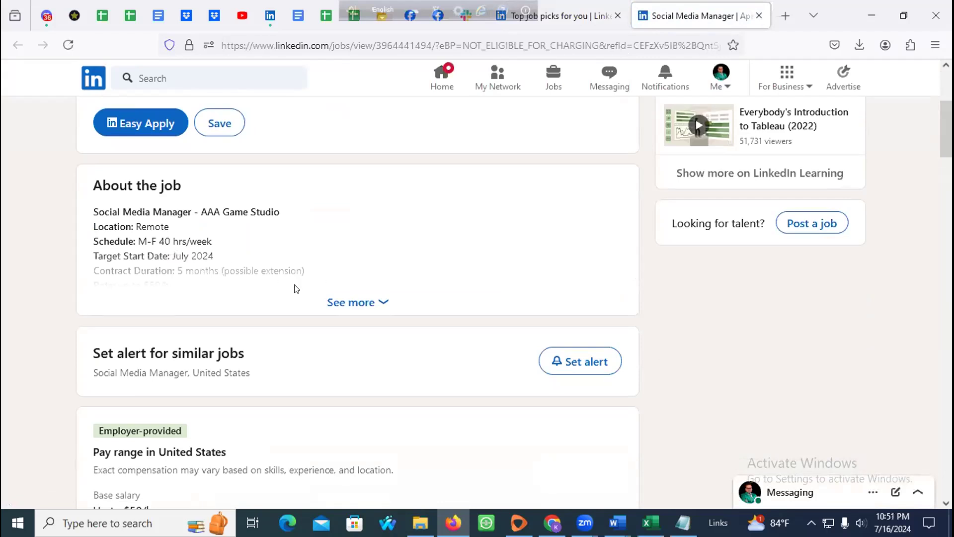
click(342, 303)
scroll(208, 305, down, 2)
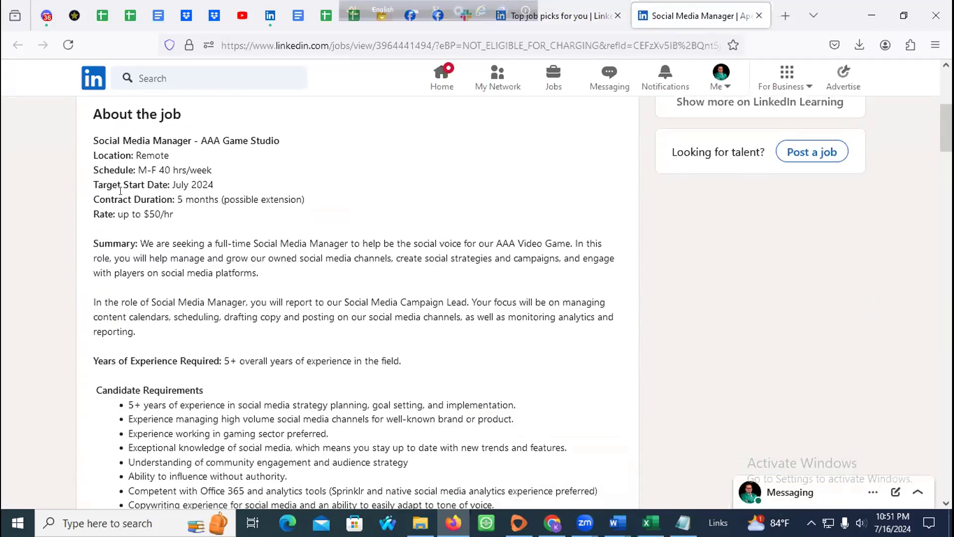
drag(173, 184, 219, 185)
click(101, 166)
drag(134, 164, 215, 173)
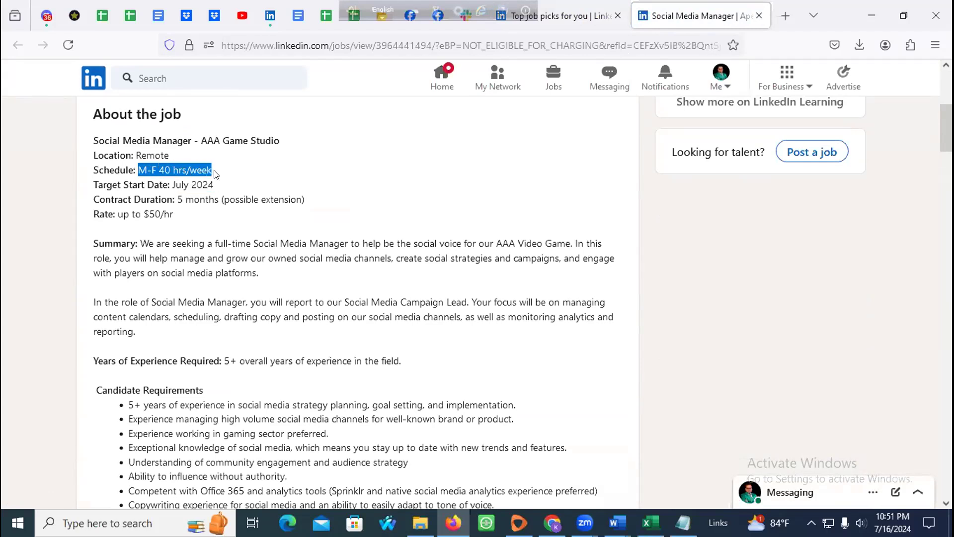
drag(197, 140, 296, 144)
scroll(154, 196, down, 3)
scroll(123, 212, up, 3)
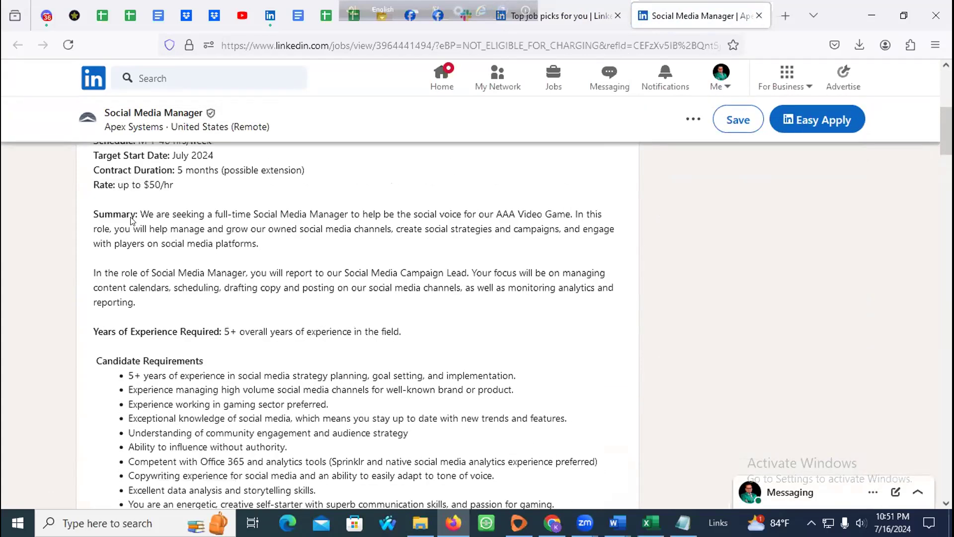
drag(148, 243, 567, 242)
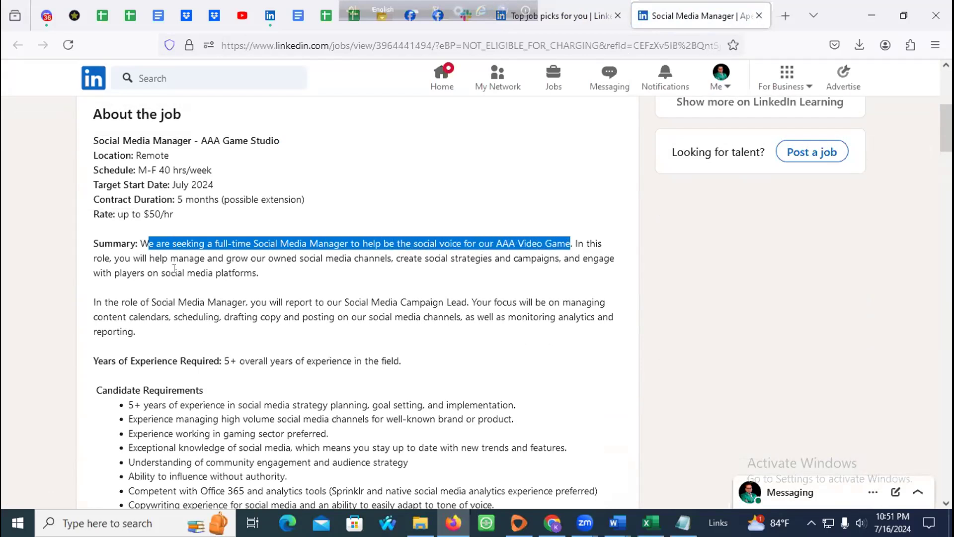
drag(109, 257, 571, 255)
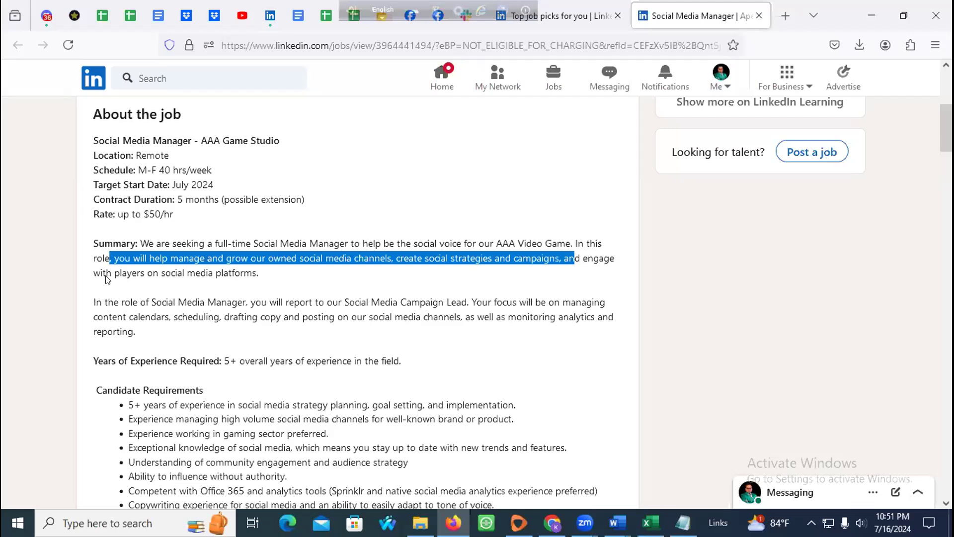
drag(106, 275, 243, 284)
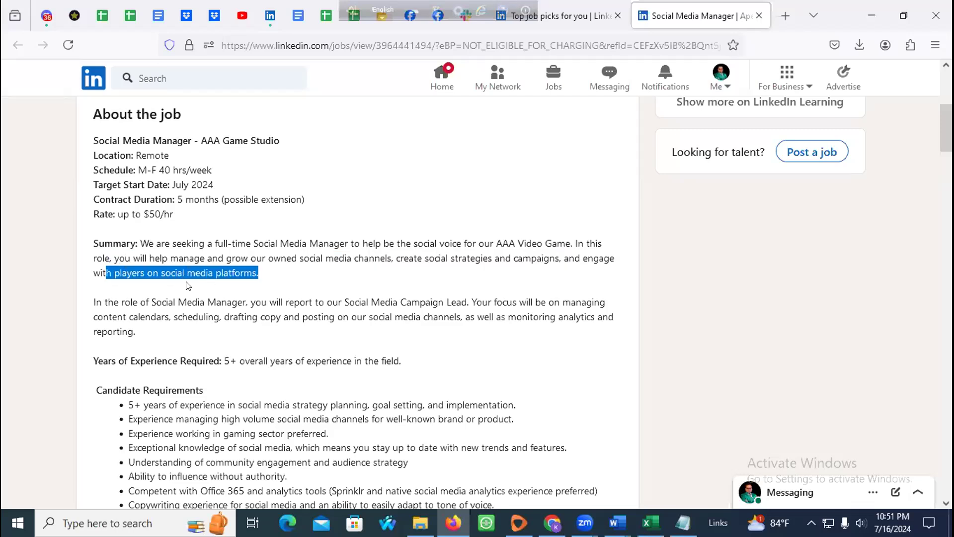
Step: Highlight the candidate requirements one by one, including the gaming sector experience
scroll(188, 286, down, 3)
drag(128, 262, 523, 257)
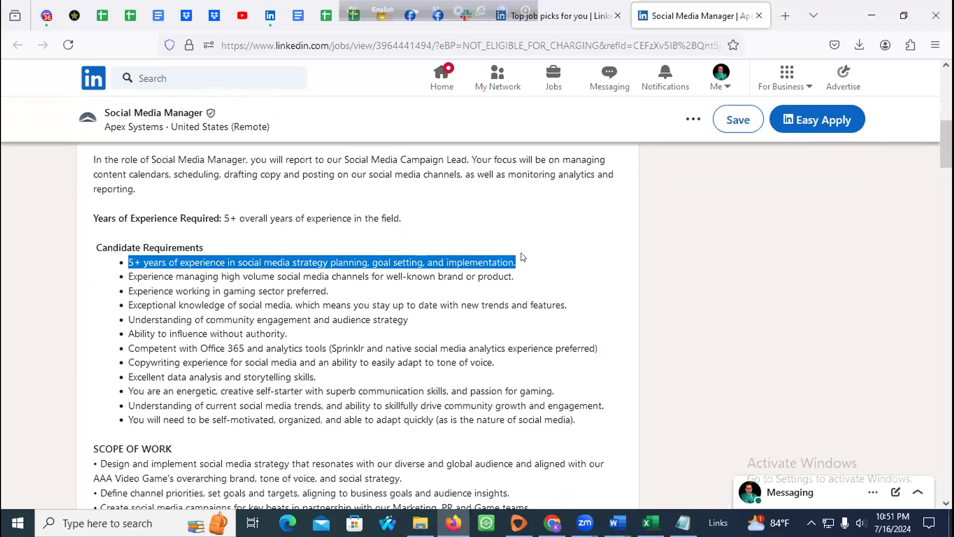
triple_click(133, 258)
click(133, 274)
triple_click(133, 275)
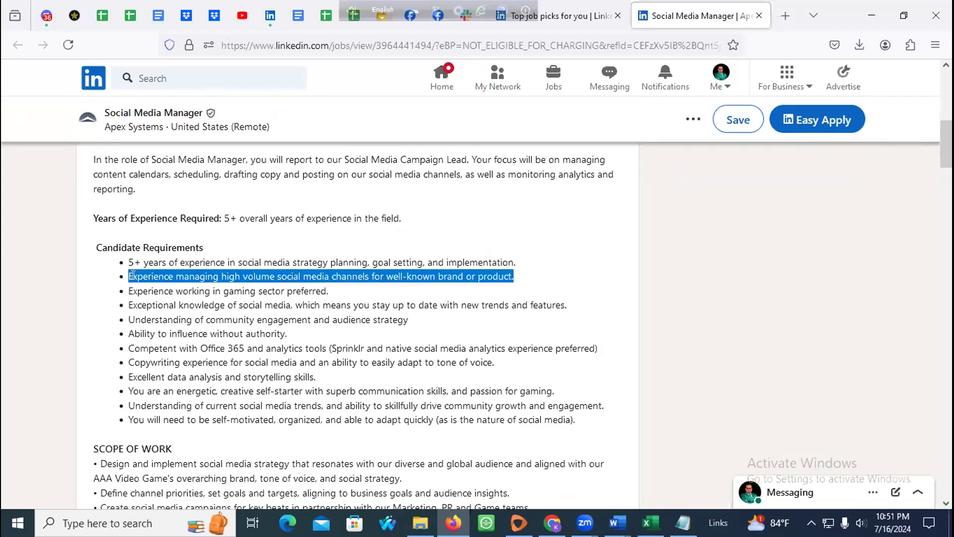
scroll(134, 275, down, 2)
triple_click(141, 218)
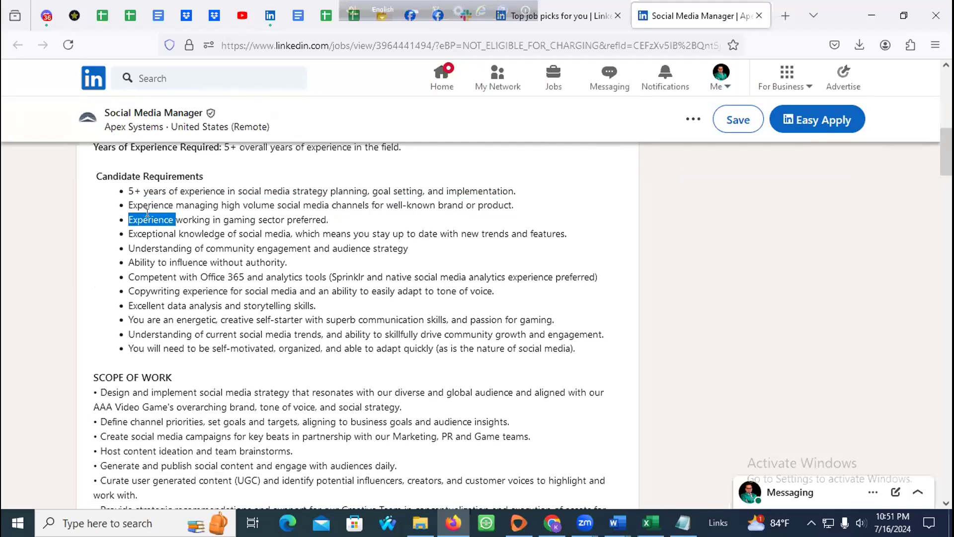
scroll(132, 234, down, 4)
scroll(162, 255, up, 9)
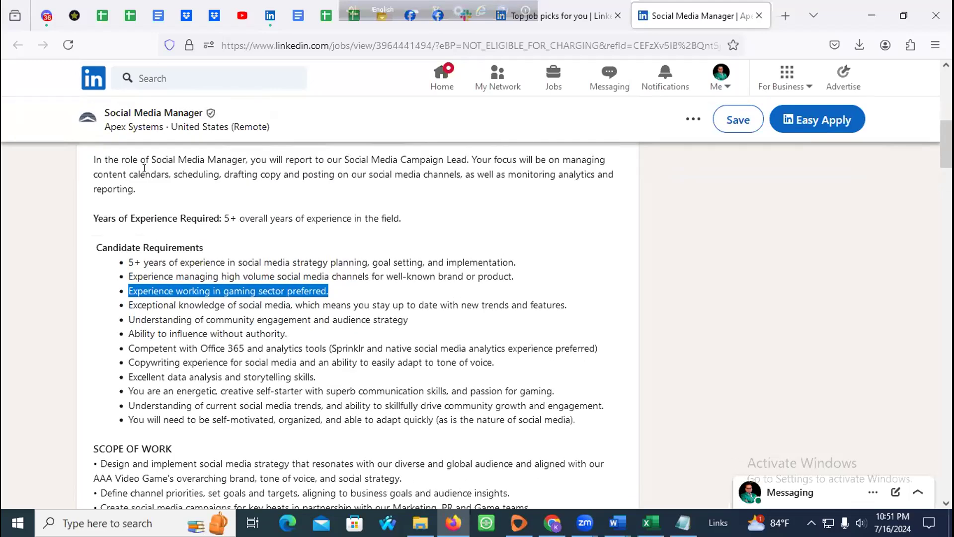
scroll(158, 246, up, 2)
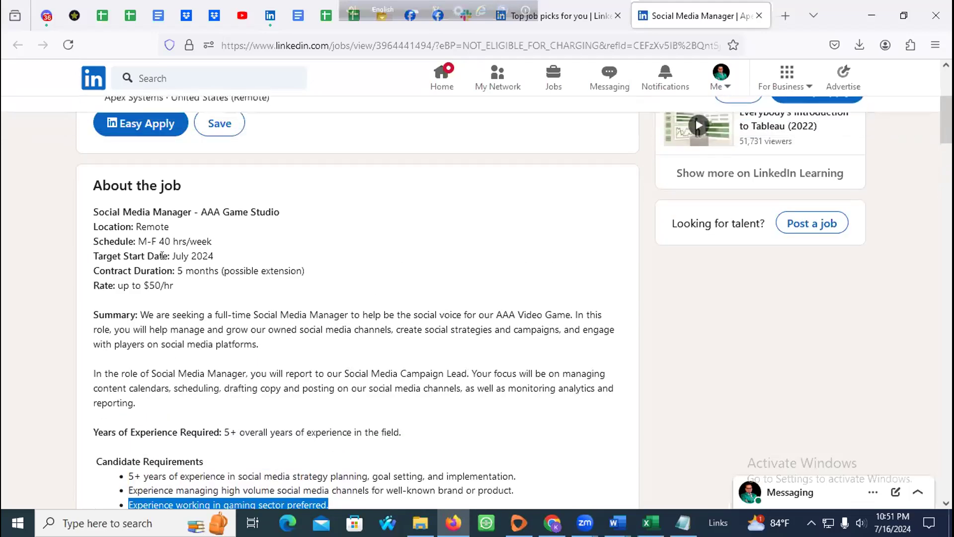
Step: Reselect the Schedule line's 40 hrs/week, then highlight all Candidate Requirements bullets down to Scope of Work
drag(155, 241, 227, 246)
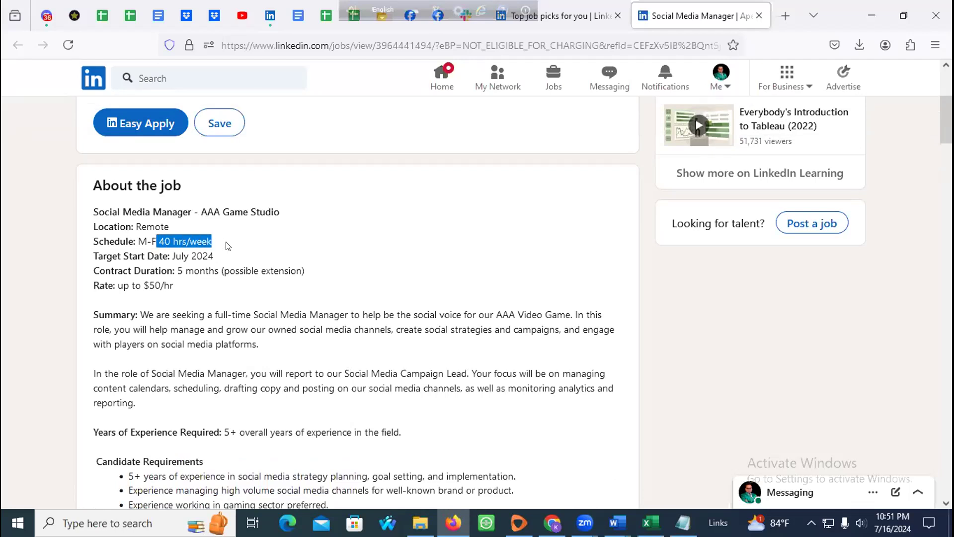
click(158, 234)
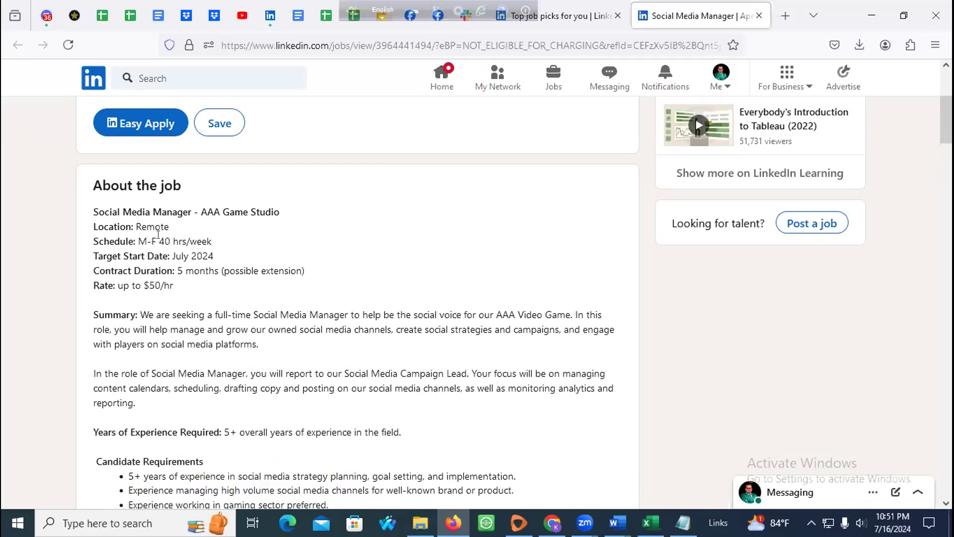
double_click(166, 237)
click(157, 234)
triple_click(163, 235)
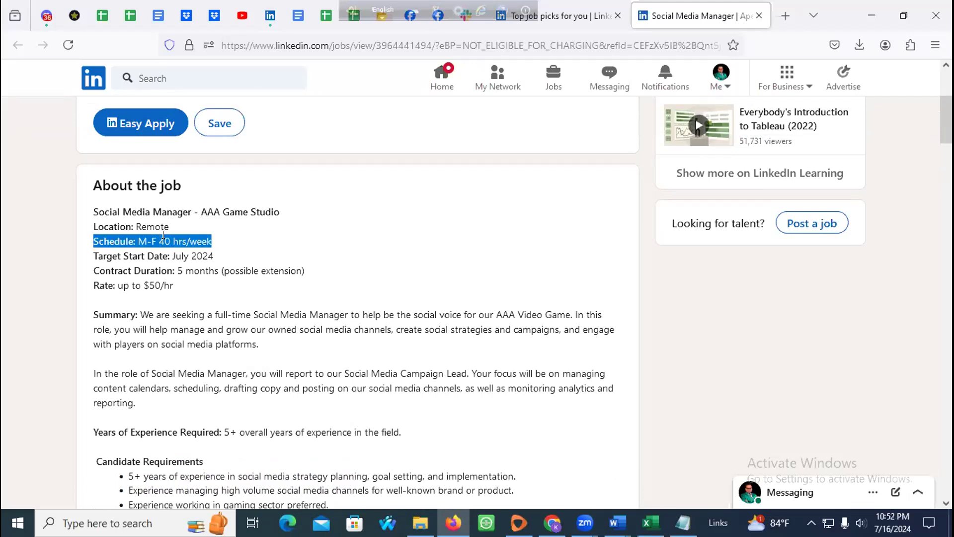
double_click(163, 234)
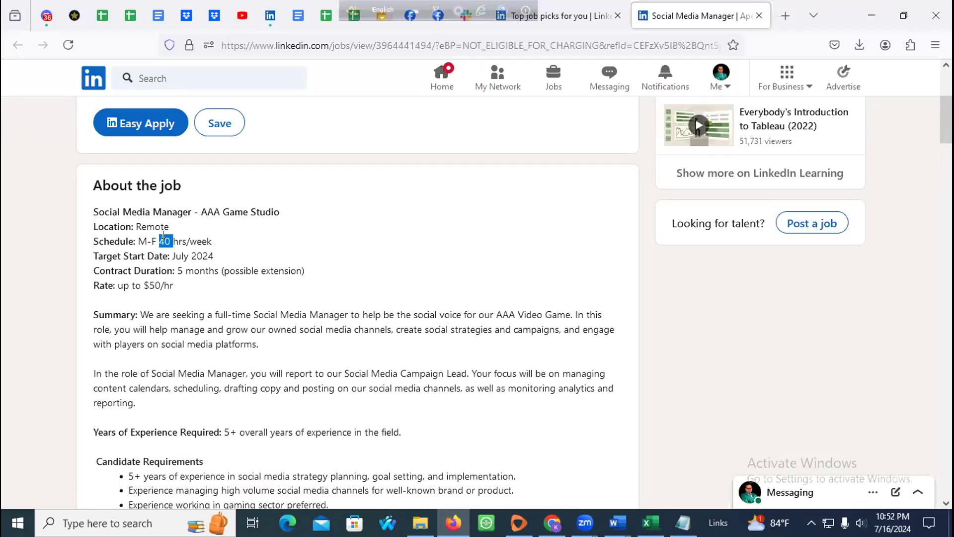
triple_click(163, 235)
scroll(154, 225, down, 5)
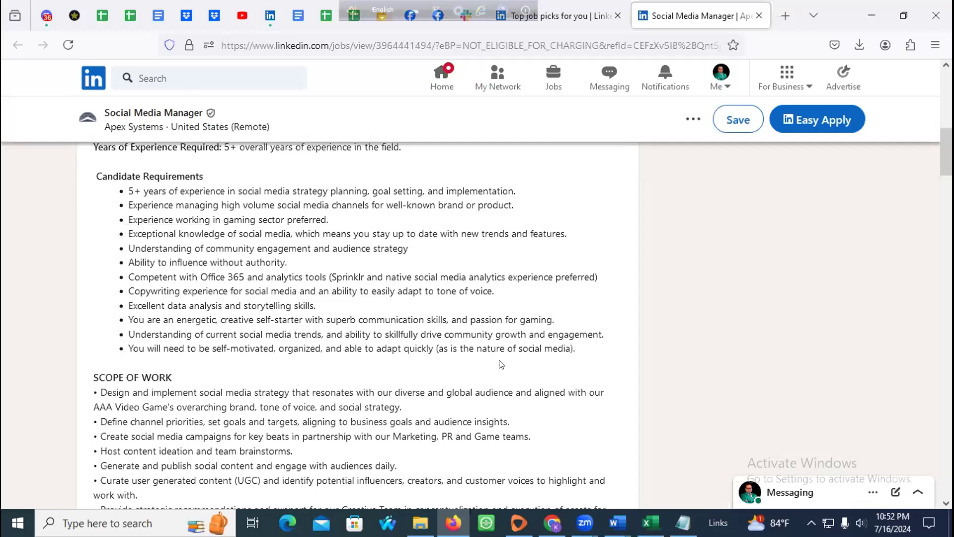
drag(572, 348, 118, 195)
scroll(117, 331, down, 3)
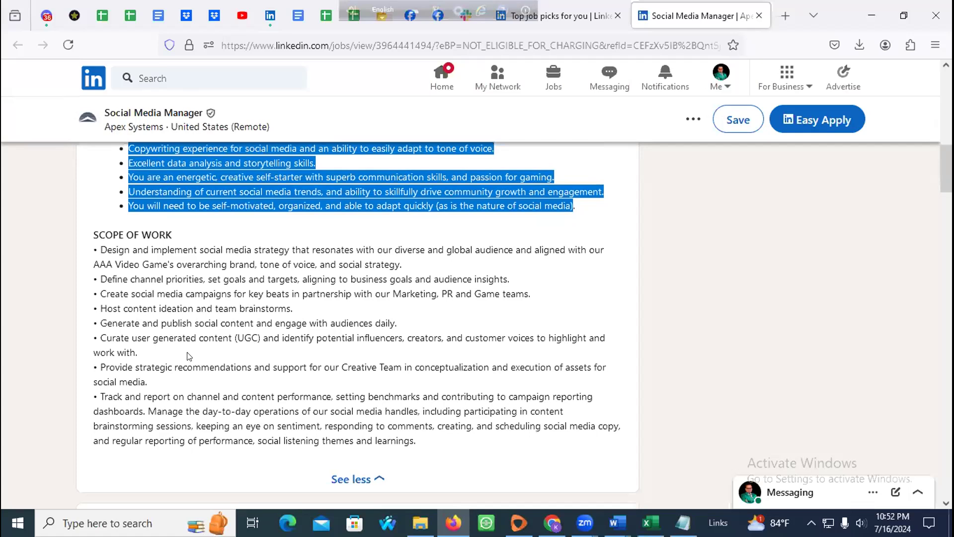
Step: Highlight the applicant counts: 563 Entry level, 504 Senior level and 104 Manager level
scroll(187, 356, down, 19)
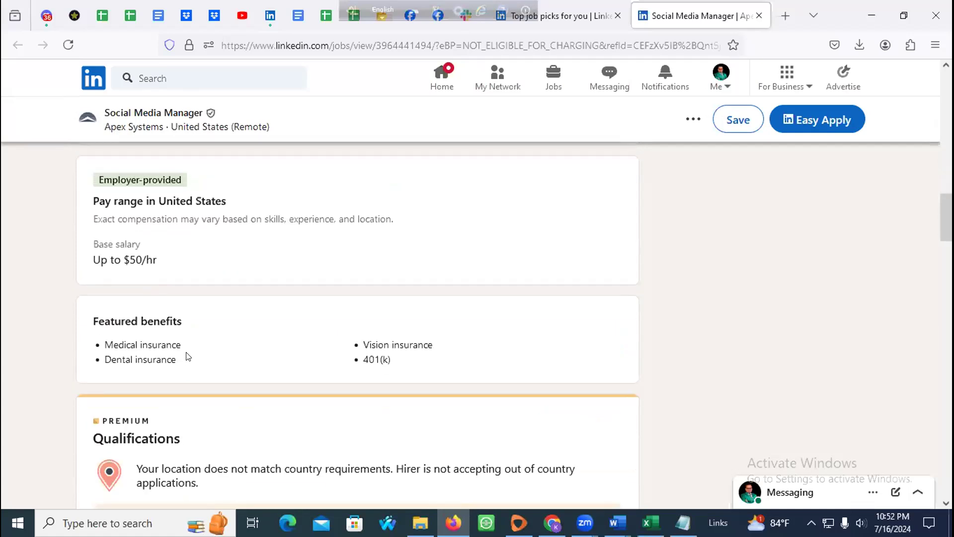
scroll(180, 363, down, 20)
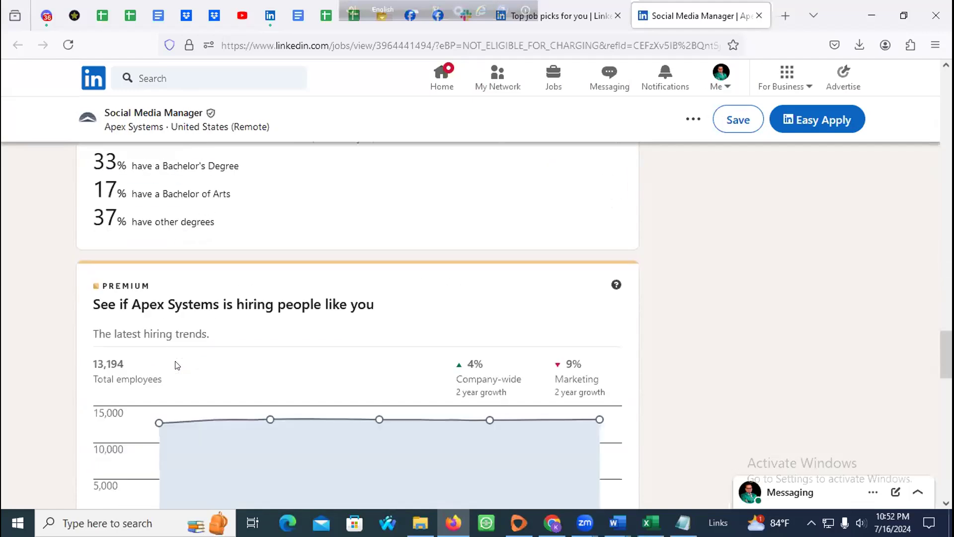
scroll(175, 366, up, 5)
scroll(175, 365, up, 5)
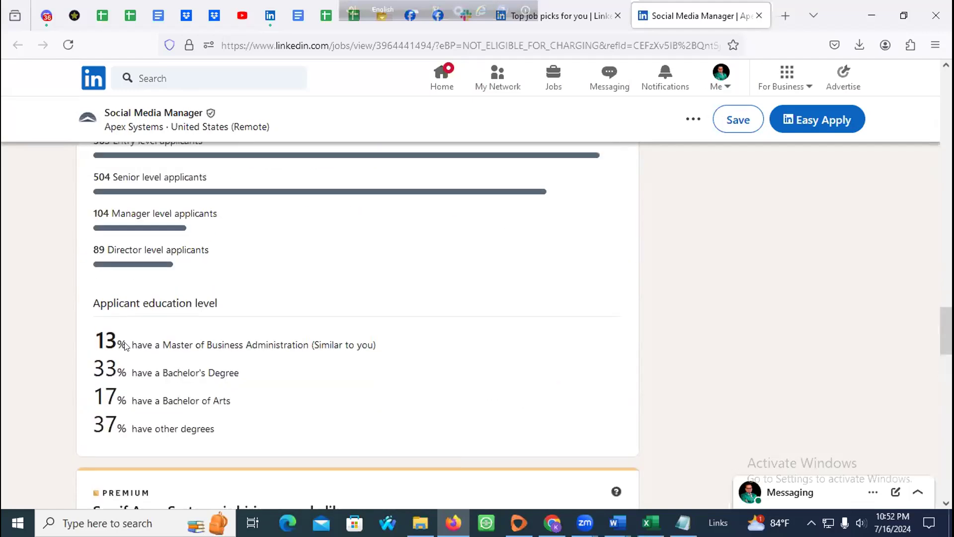
scroll(125, 345, up, 3)
drag(95, 277, 242, 286)
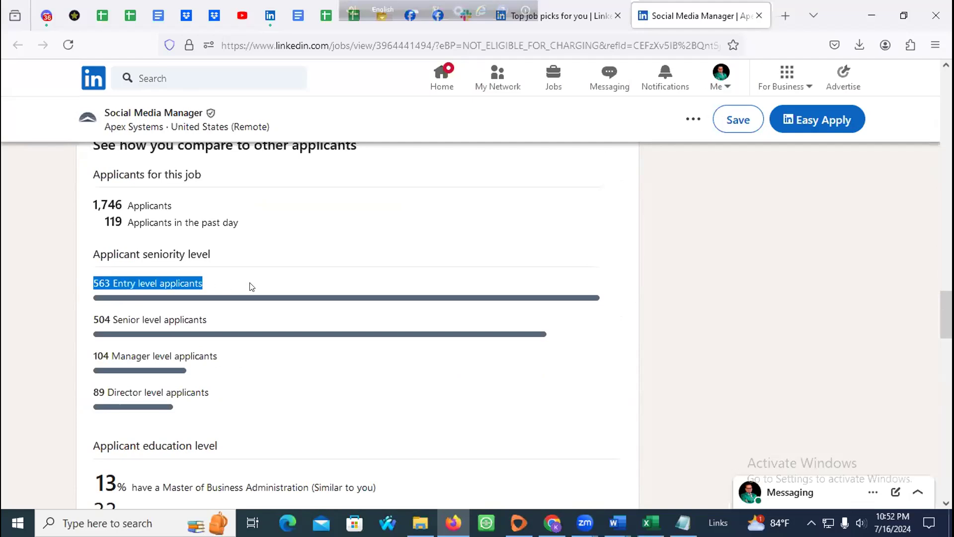
click(601, 264)
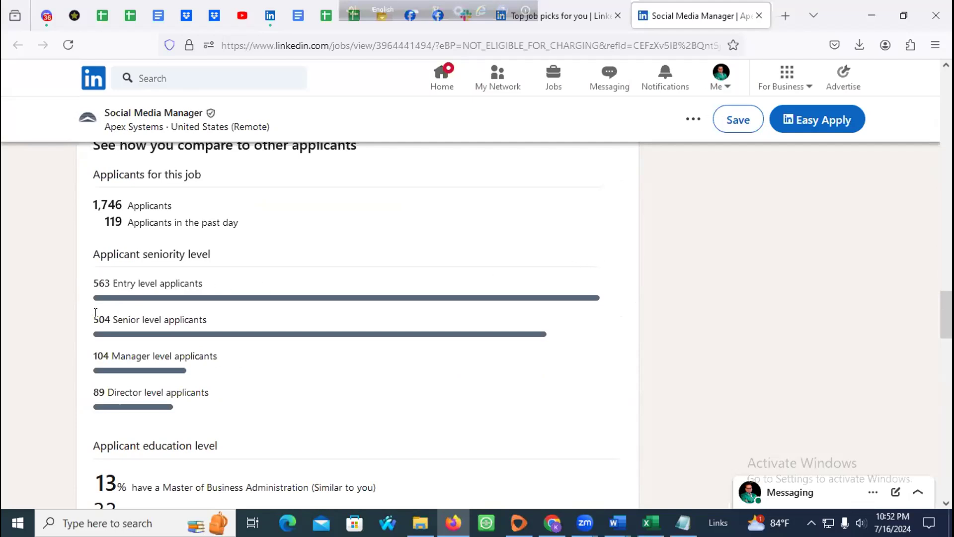
drag(89, 312, 284, 312)
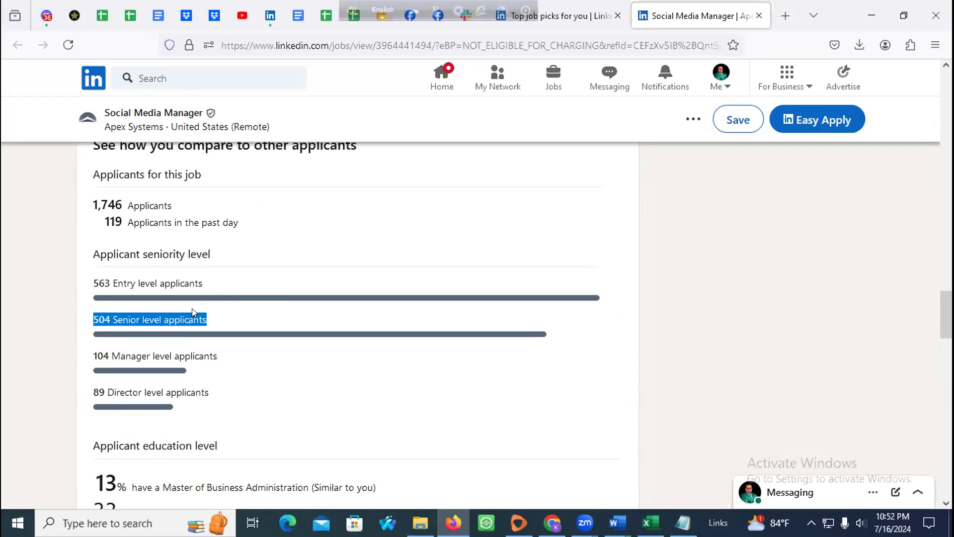
drag(89, 353, 324, 345)
Step: Highlight the Director level count, view the hiring chart, and return to the top
scroll(298, 345, down, 3)
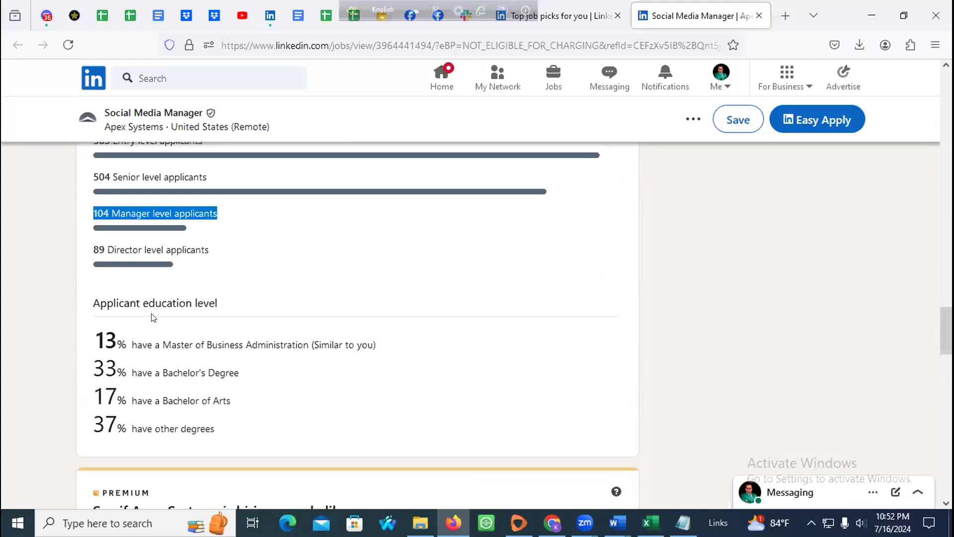
drag(90, 244, 285, 252)
scroll(204, 306, down, 7)
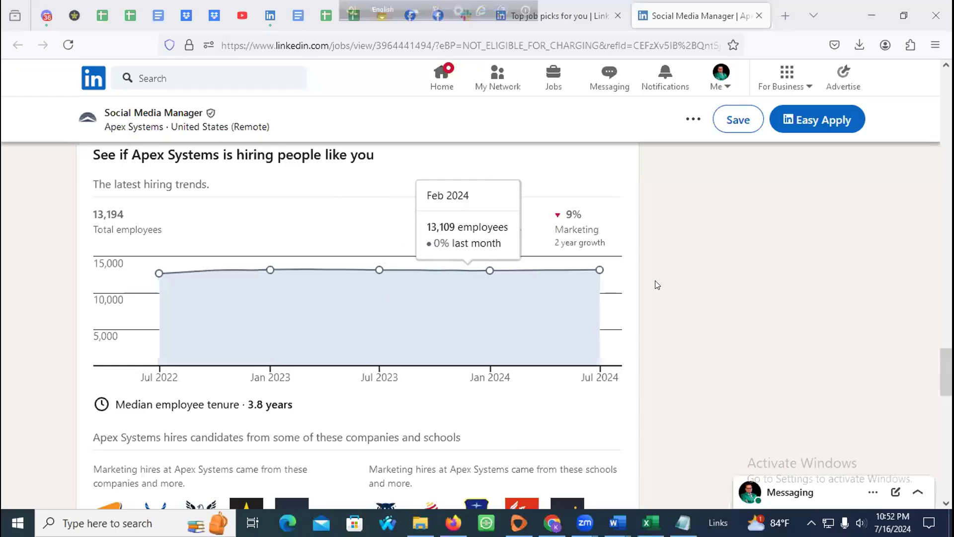
scroll(656, 285, up, 15)
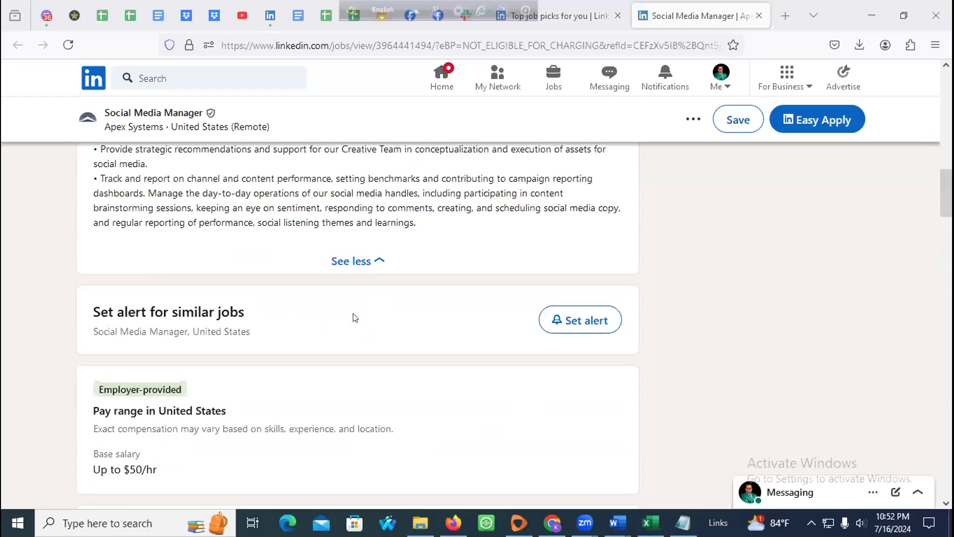
scroll(355, 317, up, 10)
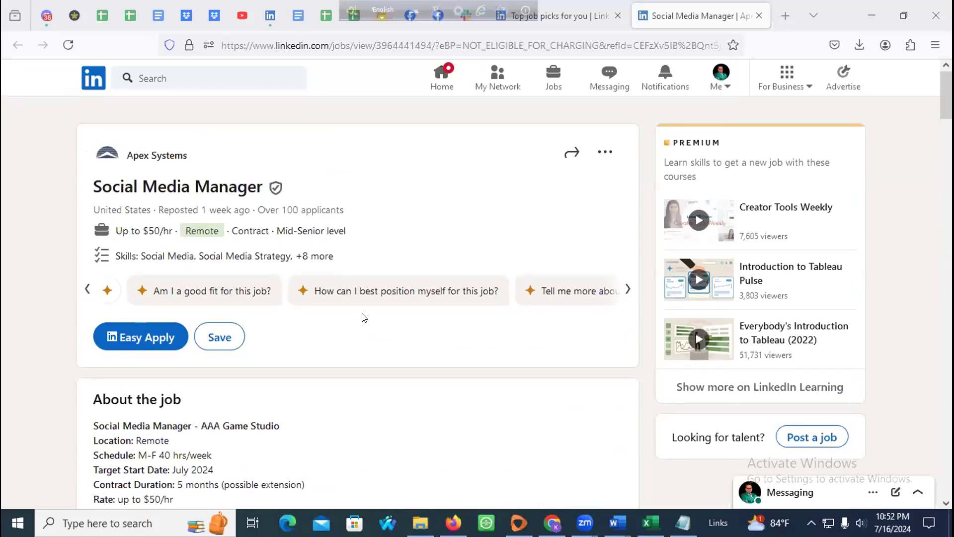
Step: Search jobs for 'digital marketing manager' and filter to Remote, giving 208 US results
click(246, 78)
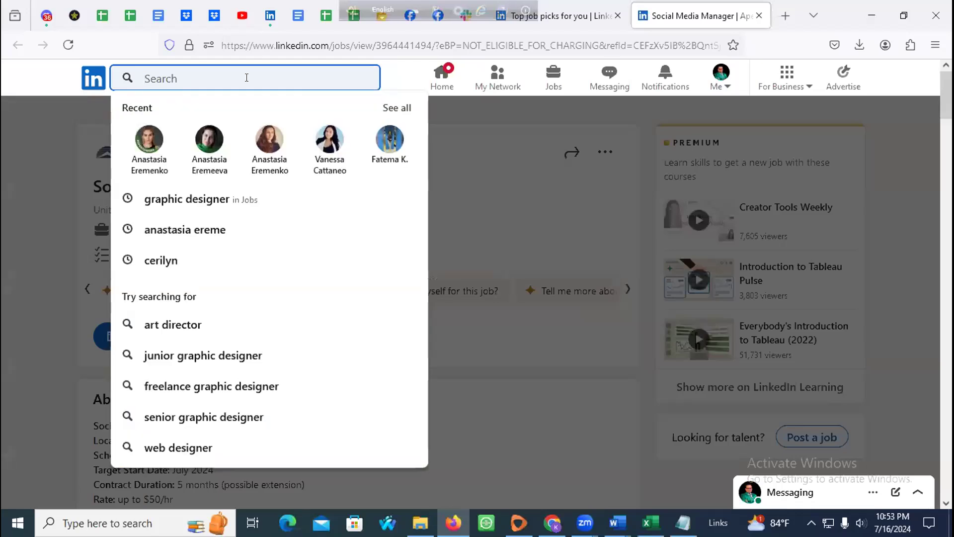
text(Digital Marketing)
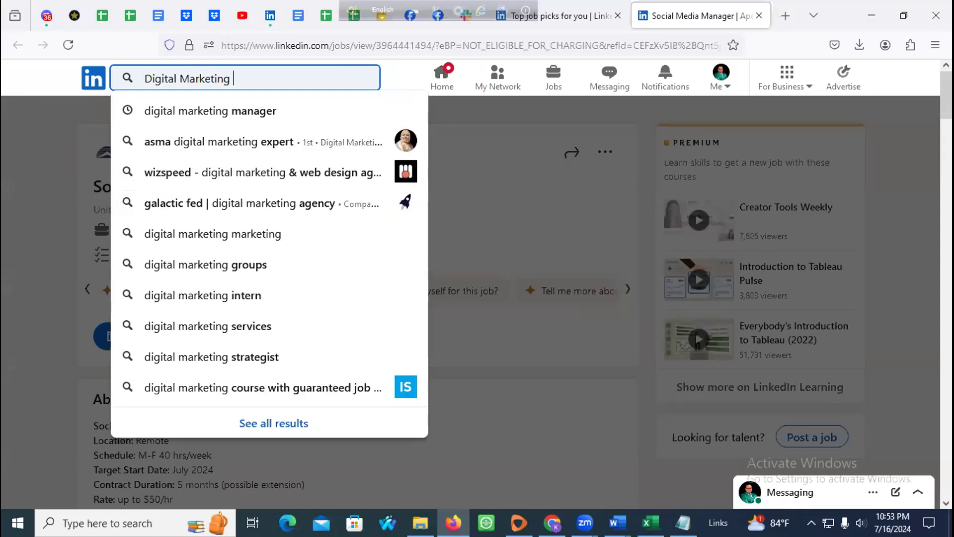
click(231, 107)
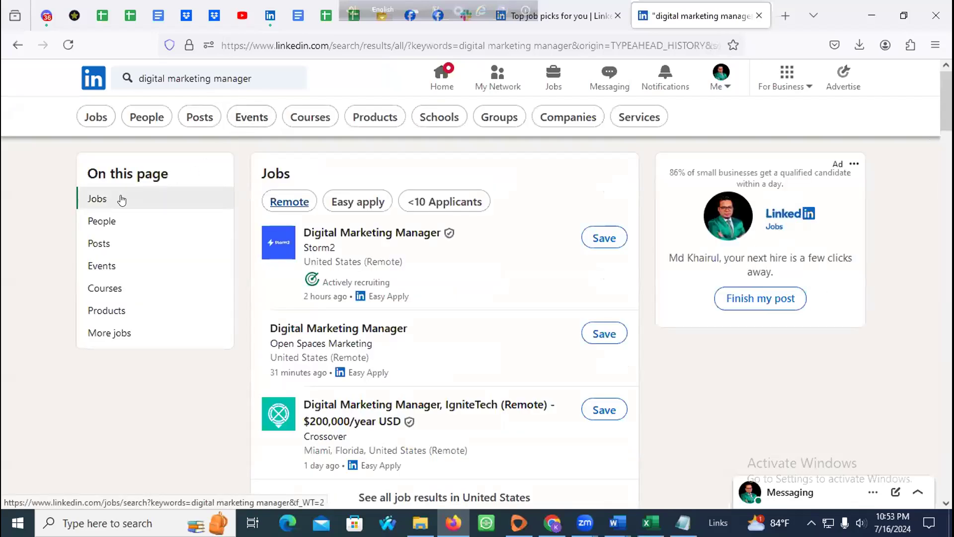
click(288, 205)
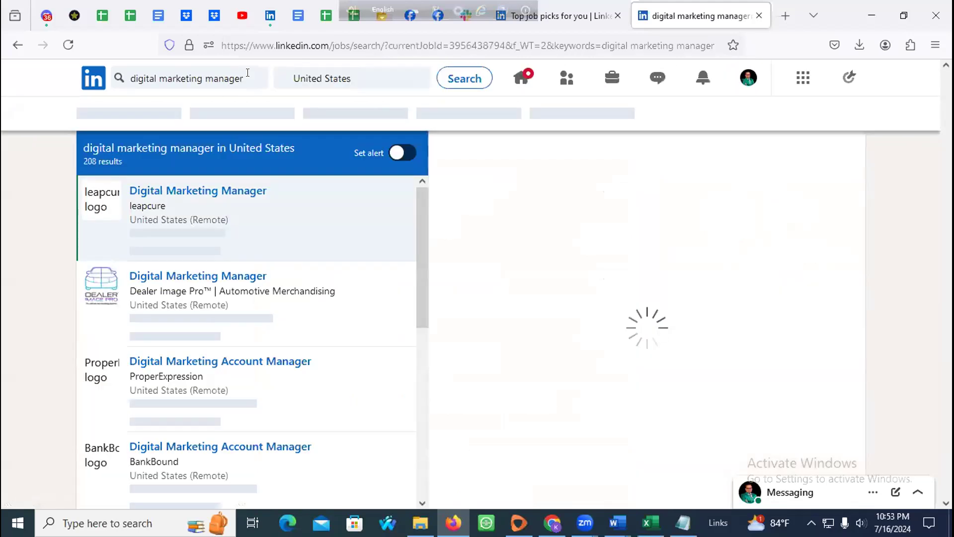
click(244, 73)
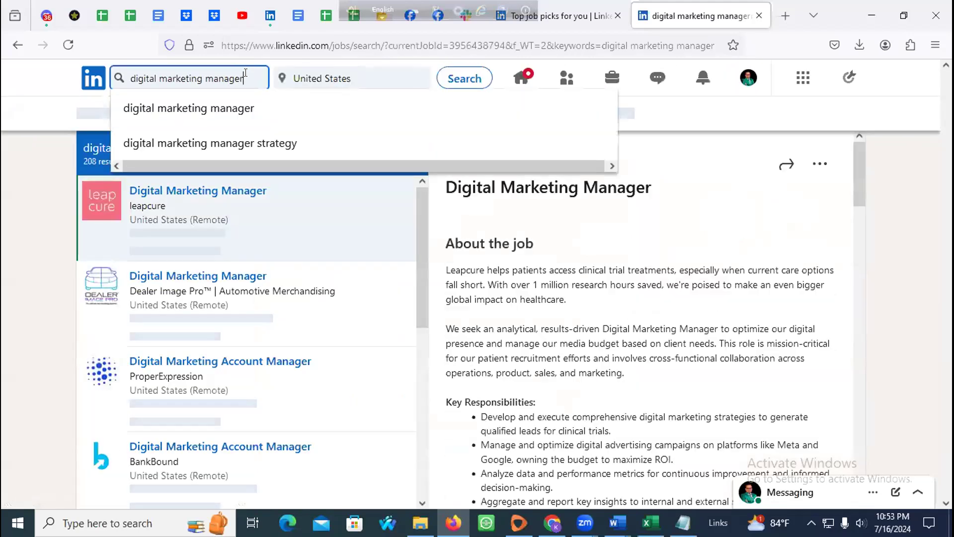
Step: Try the result category list and the Date posted filter's Past 24 hours option
key(ctrl+a)
click(4, 182)
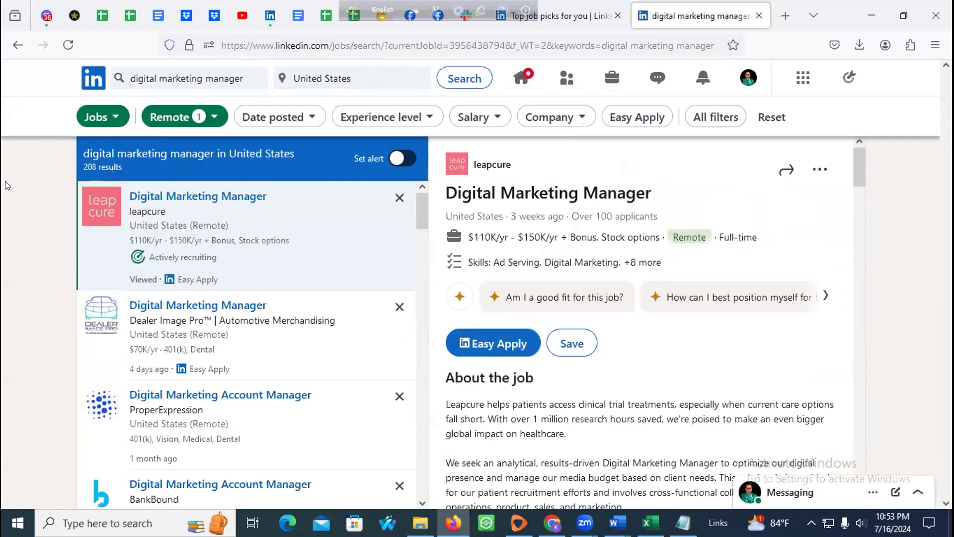
click(106, 122)
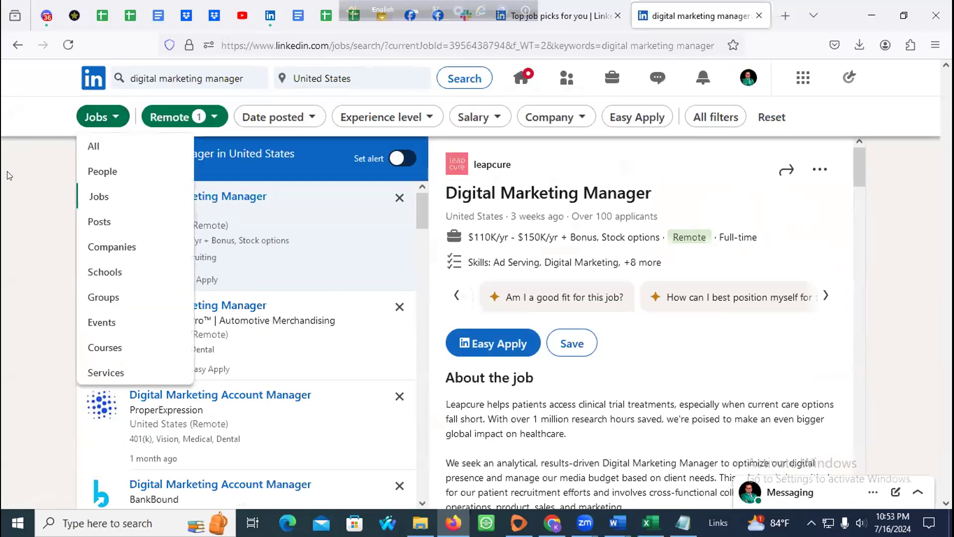
click(184, 115)
click(2, 189)
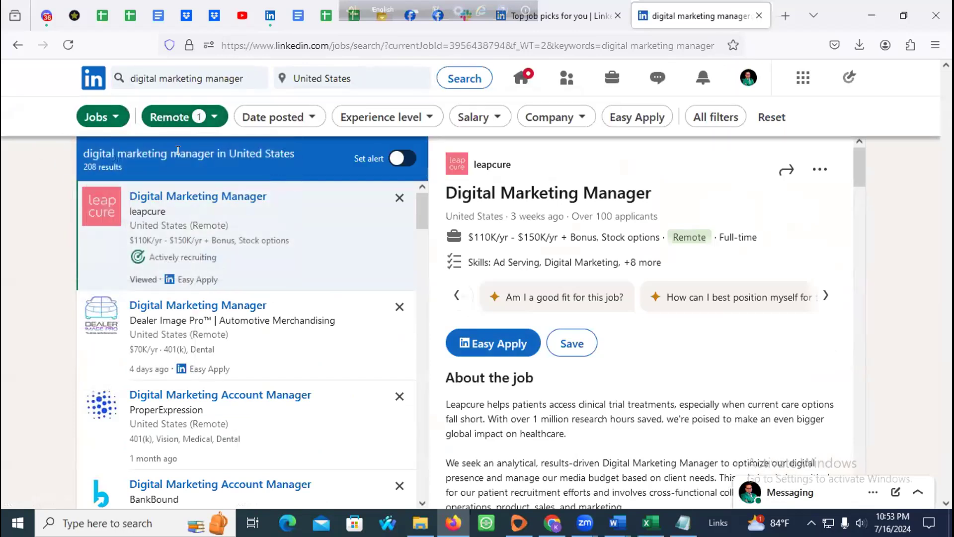
click(292, 116)
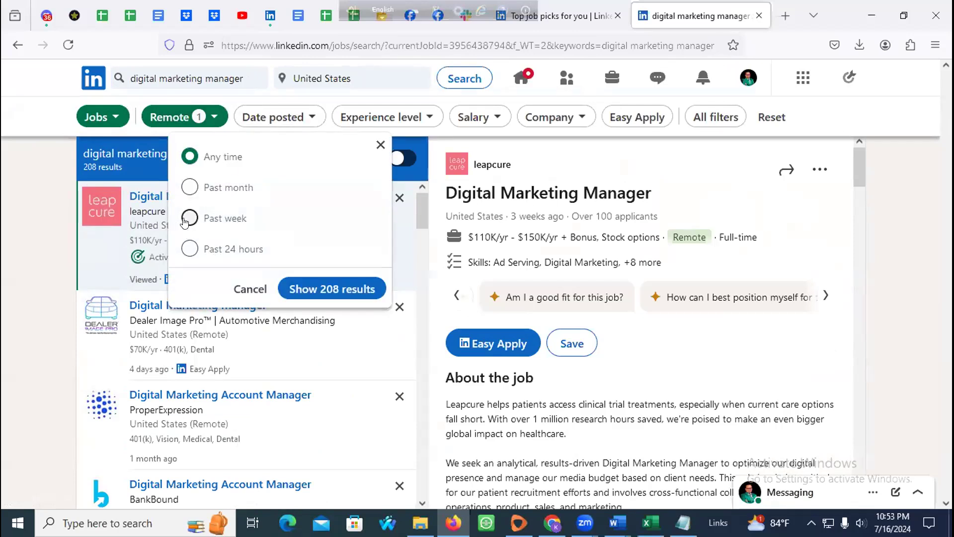
click(188, 249)
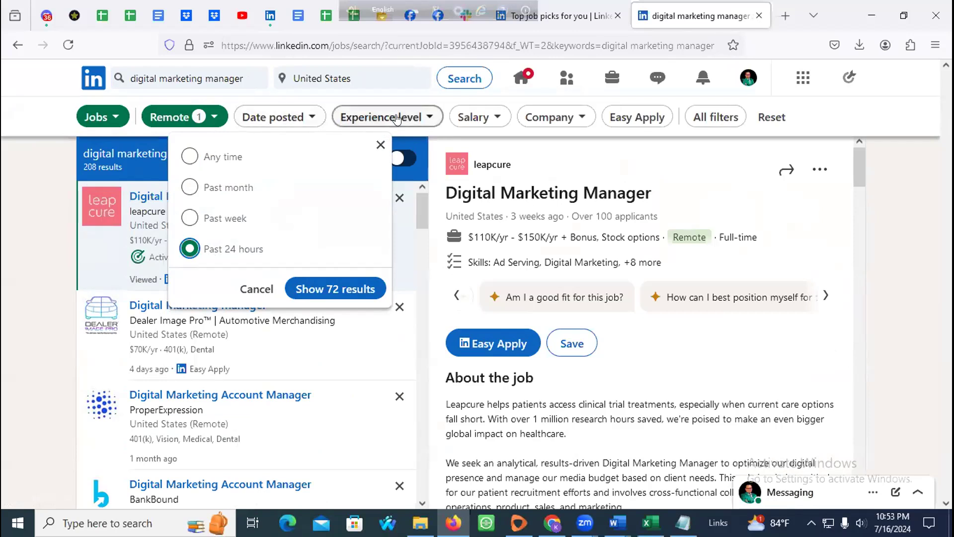
Step: Tick Entry and Mid-Senior under Experience level, then browse Salary and Company without filtering
click(400, 116)
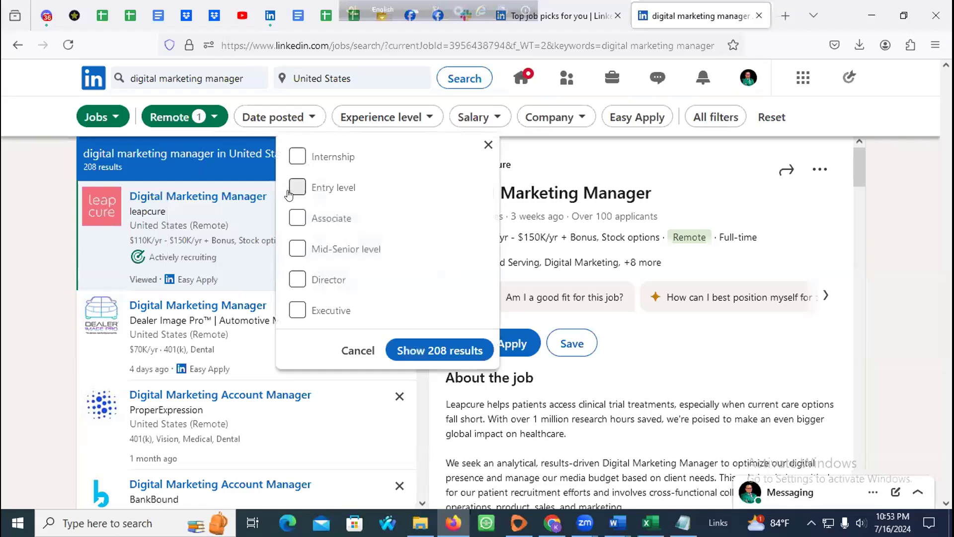
click(297, 188)
click(296, 248)
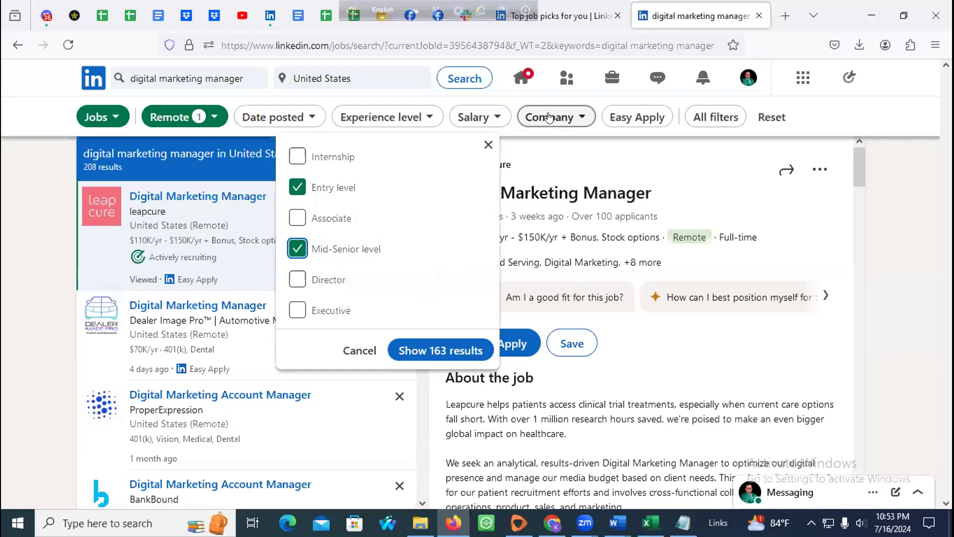
click(351, 117)
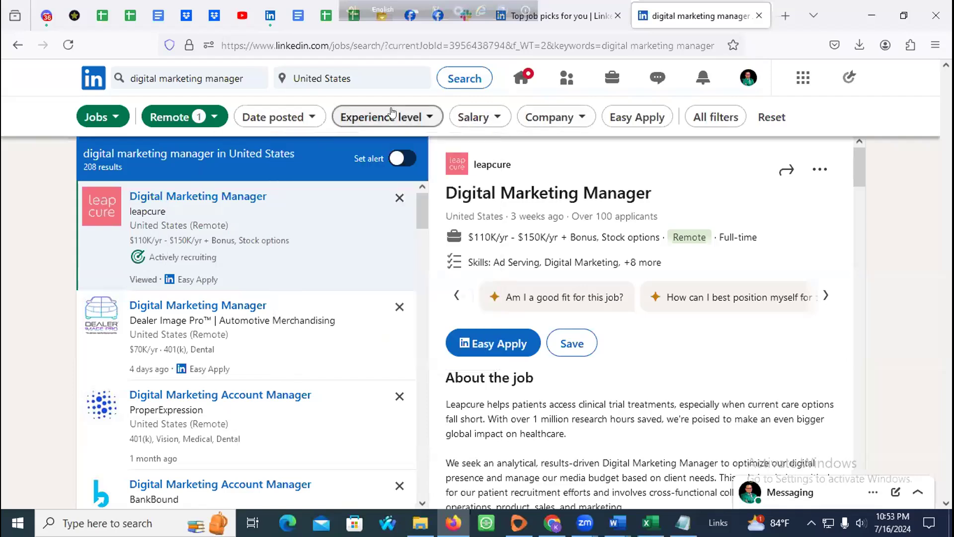
click(287, 112)
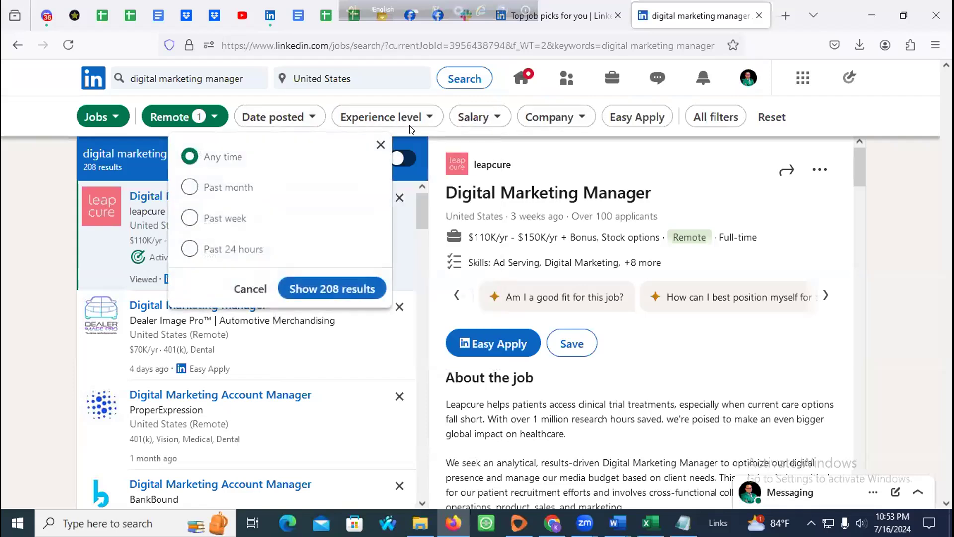
click(439, 120)
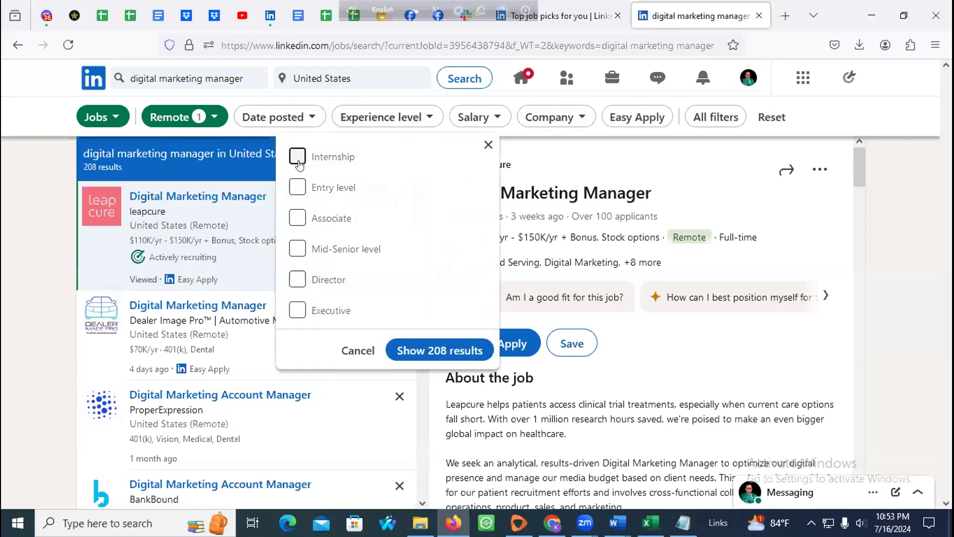
click(297, 188)
click(298, 248)
click(478, 119)
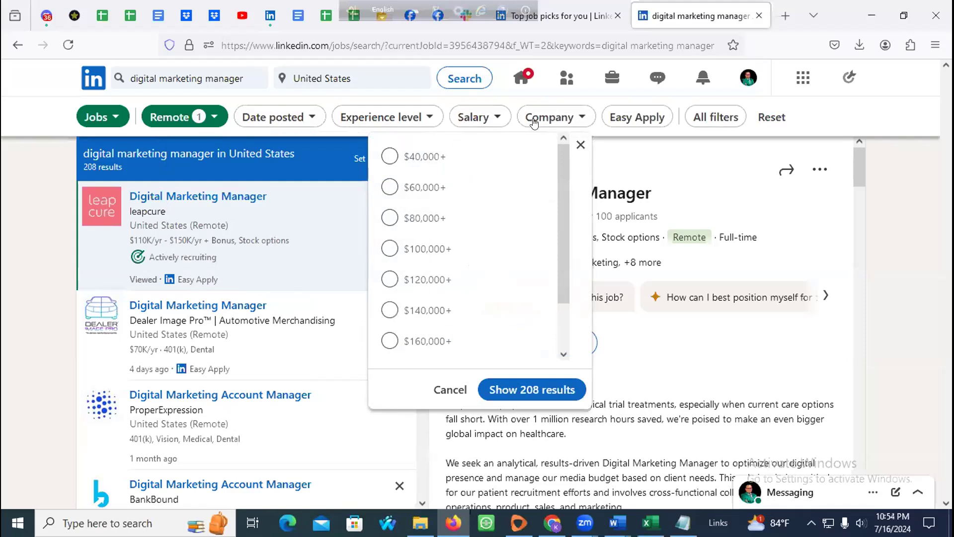
click(536, 120)
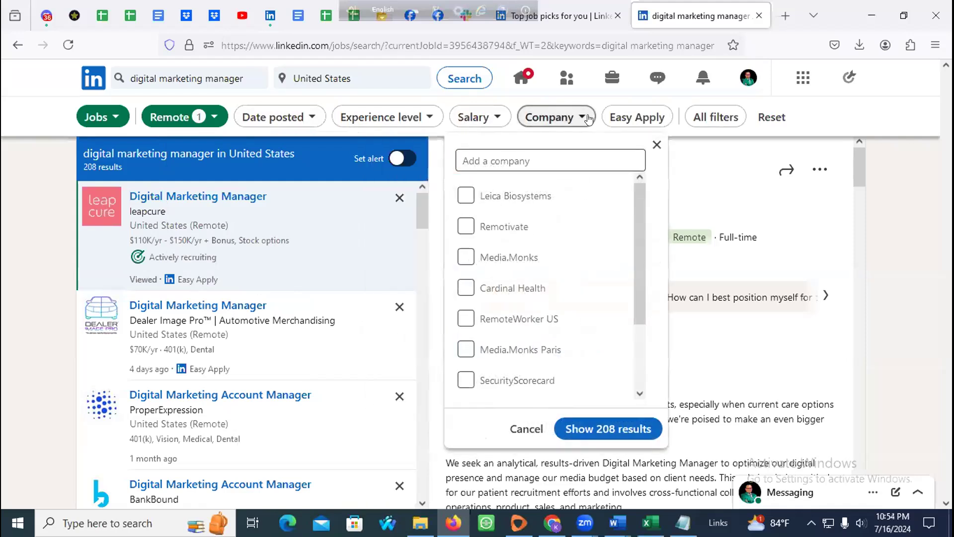
click(781, 128)
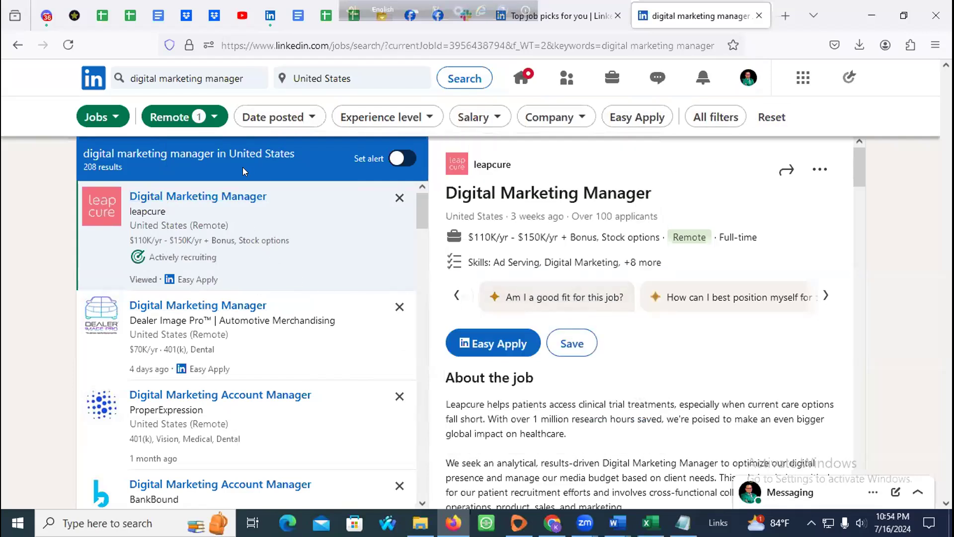
Step: Leave Date posted at any time and open Open Spaces Marketing's posting in a new tab
click(287, 118)
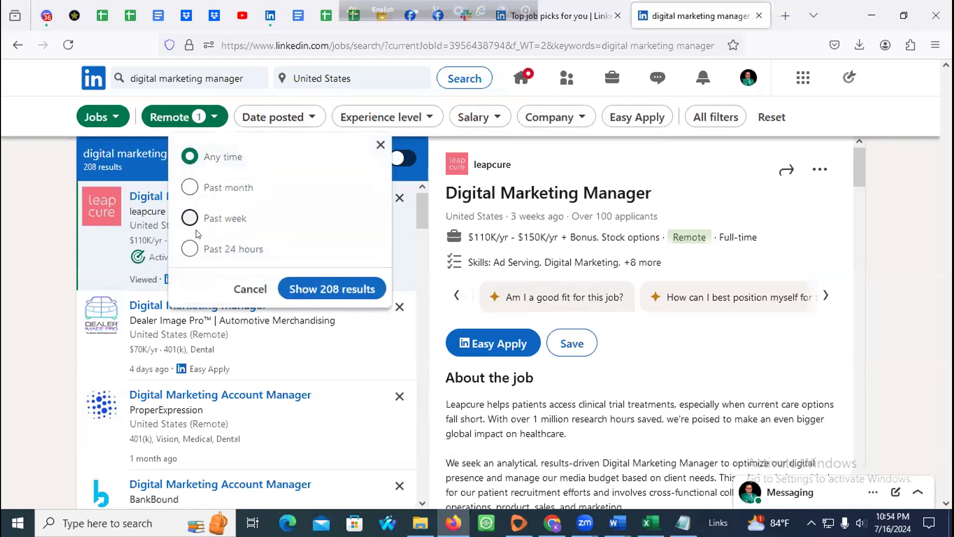
click(335, 288)
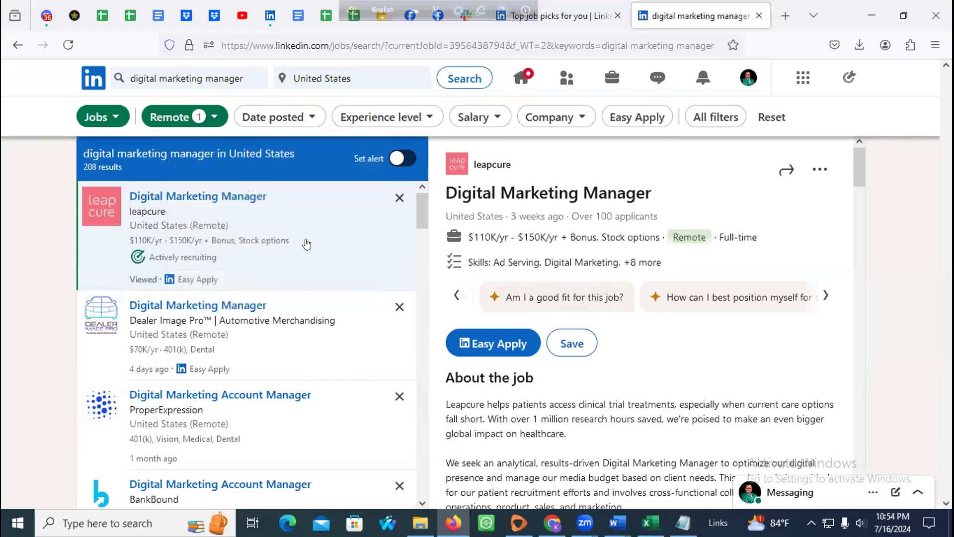
scroll(288, 253, down, 10)
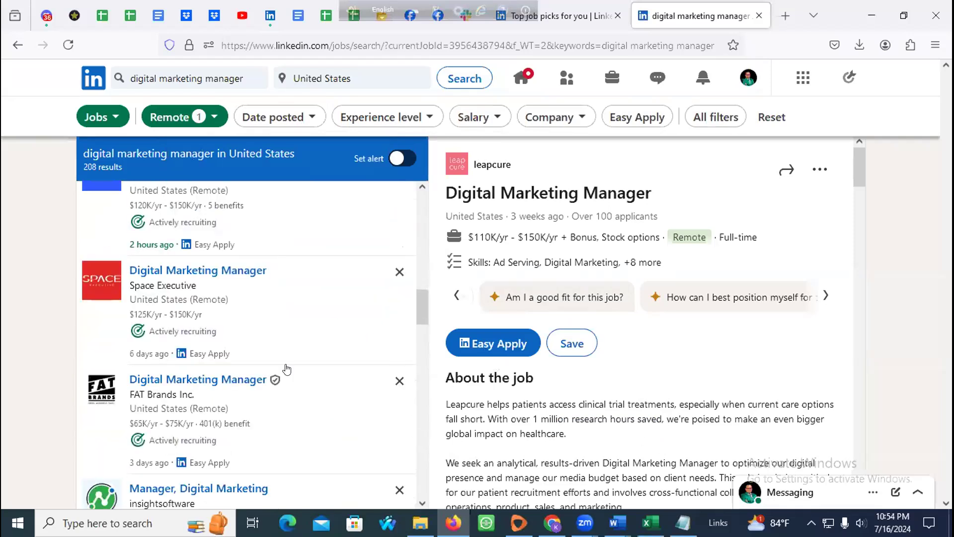
scroll(287, 369, down, 9)
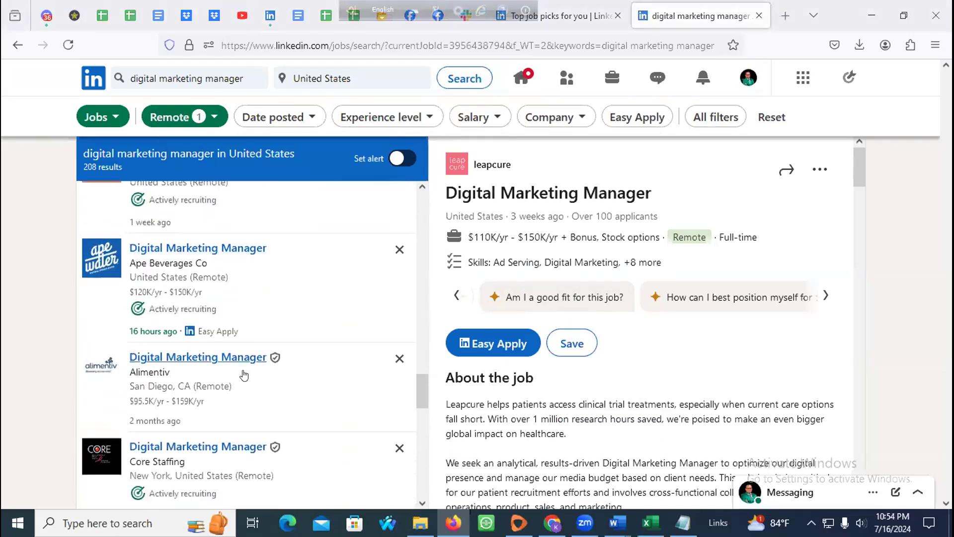
scroll(244, 375, up, 10)
scroll(215, 335, down, 4)
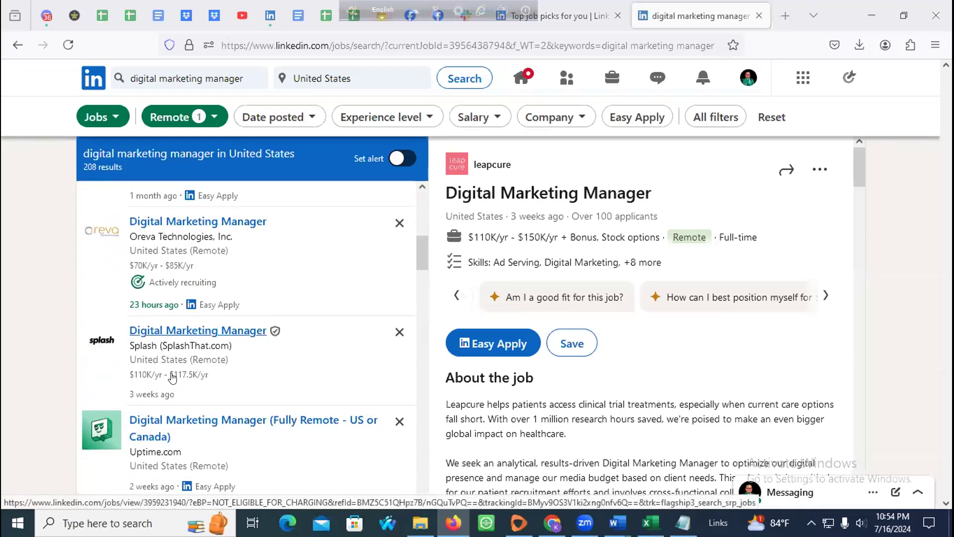
scroll(169, 378, down, 4)
scroll(152, 320, down, 2)
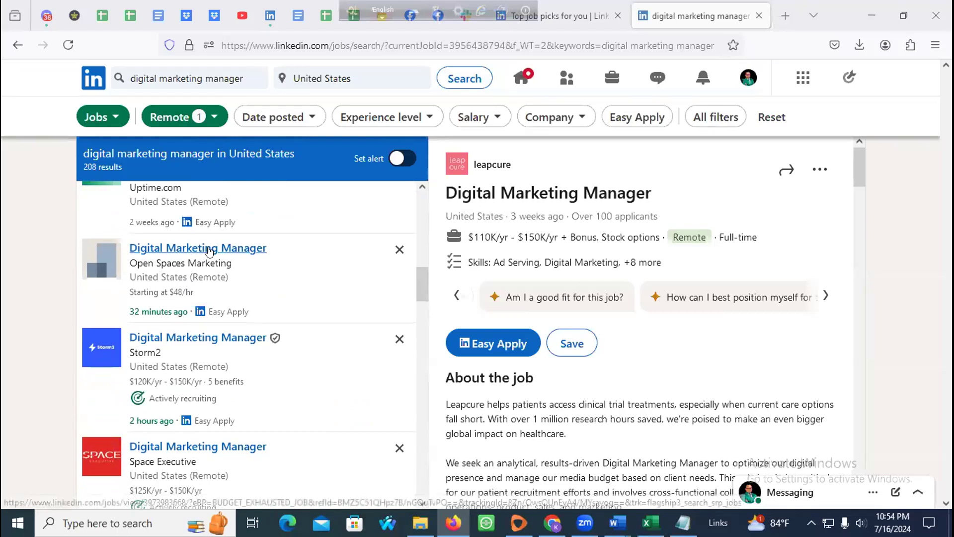
middle_click(209, 248)
click(699, 18)
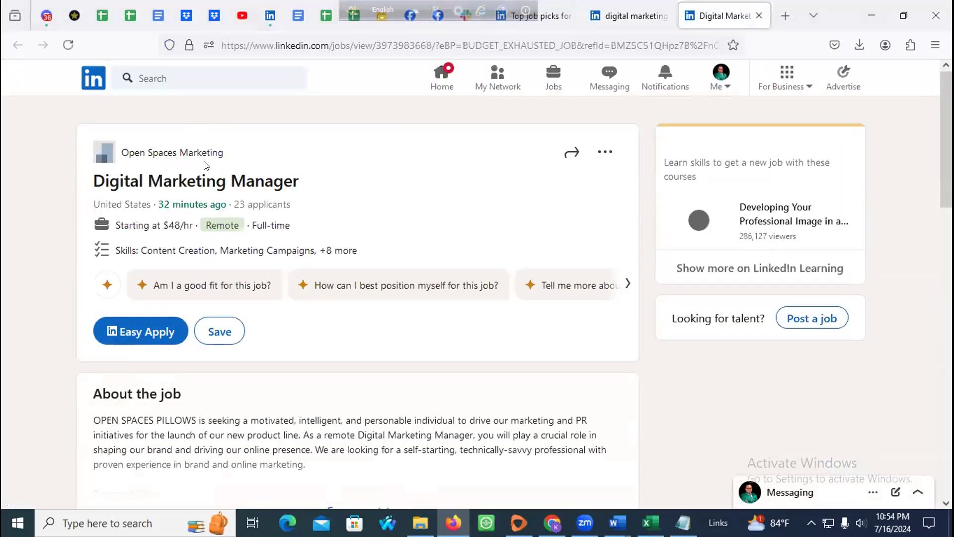
scroll(234, 161, down, 4)
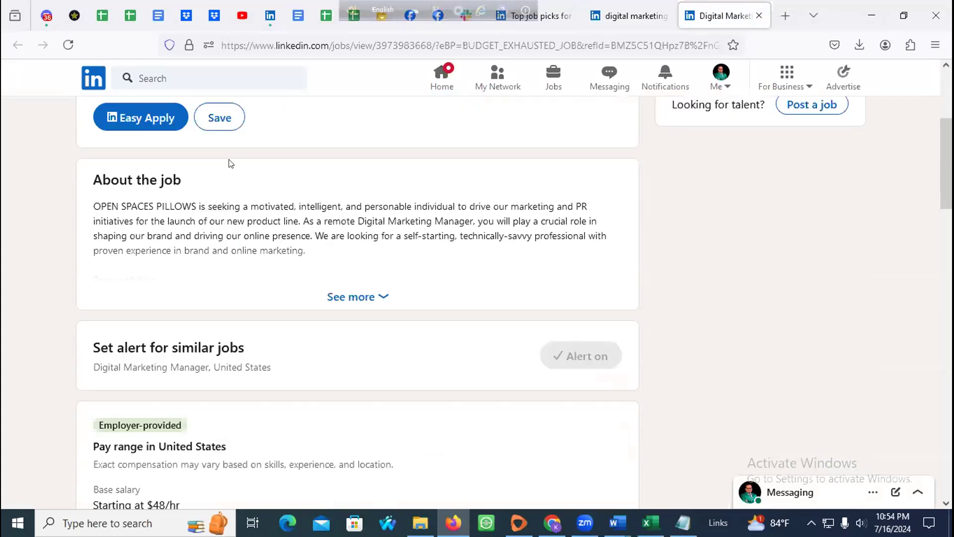
click(329, 306)
scroll(329, 306, down, 3)
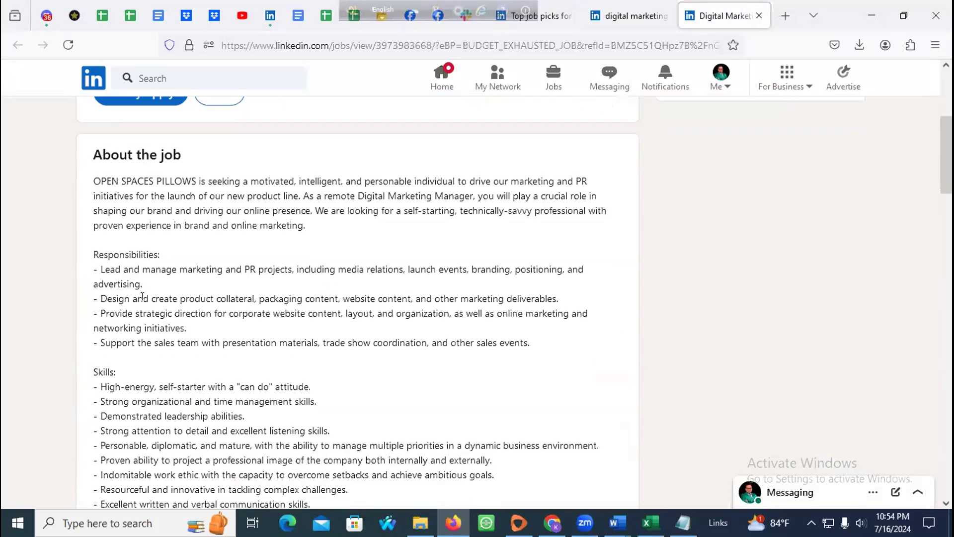
scroll(94, 182, up, 1)
scroll(95, 183, up, 2)
drag(97, 223, 477, 245)
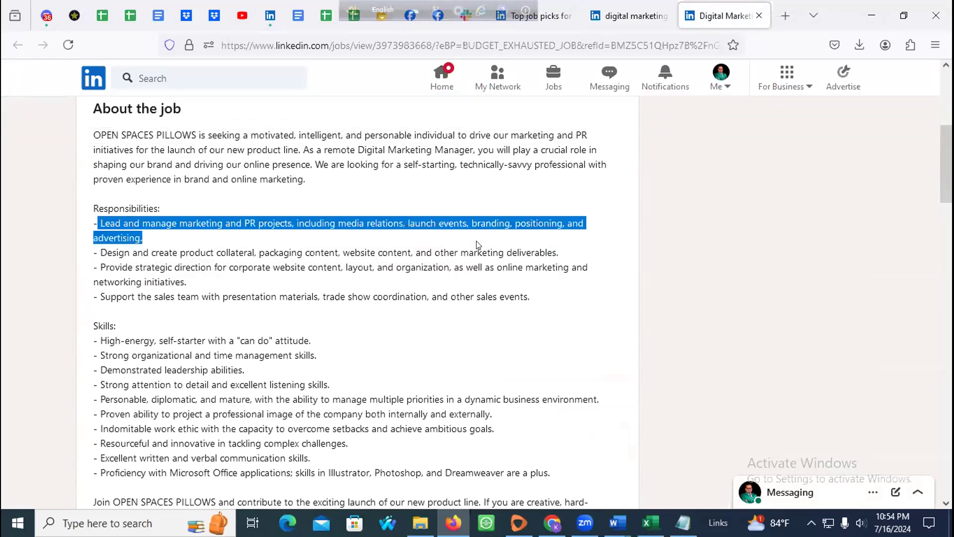
drag(93, 252, 311, 375)
scroll(219, 430, down, 3)
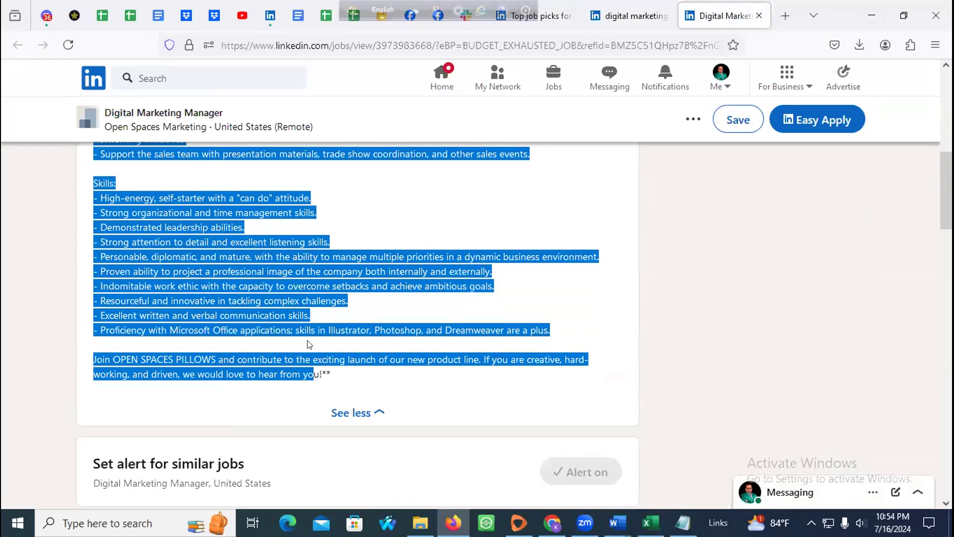
scroll(378, 300, up, 10)
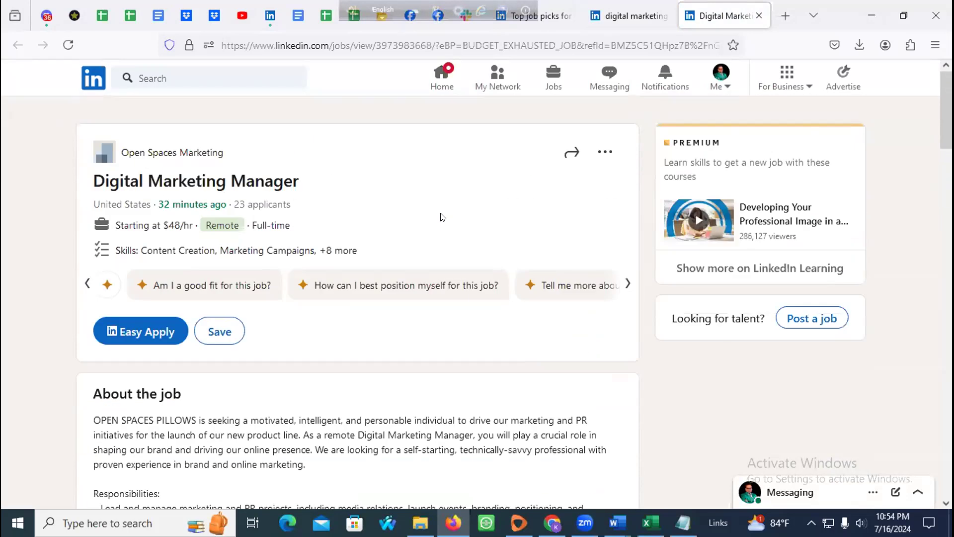
click(611, 16)
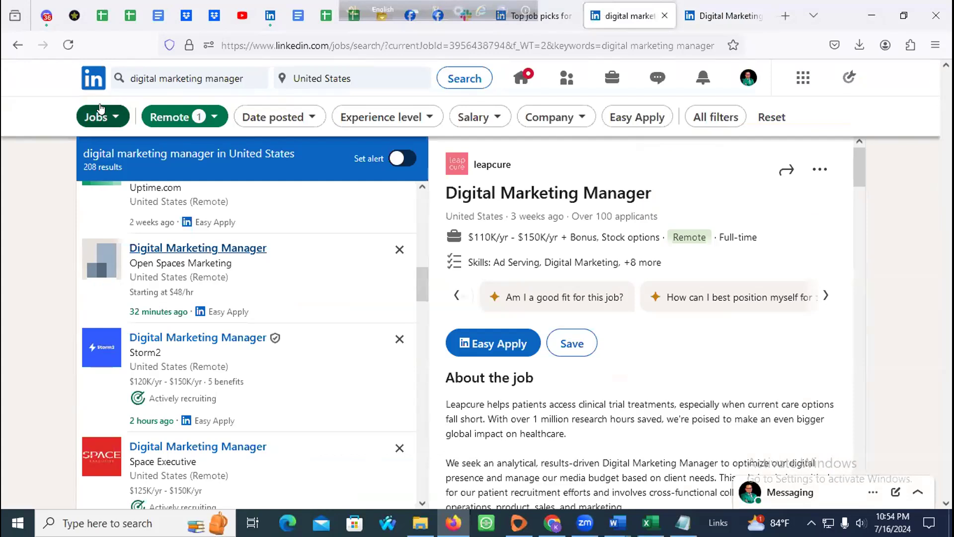
Step: From the home feed, search 'CEO at Real Estate Company' and filter to People (about 15,000)
click(87, 86)
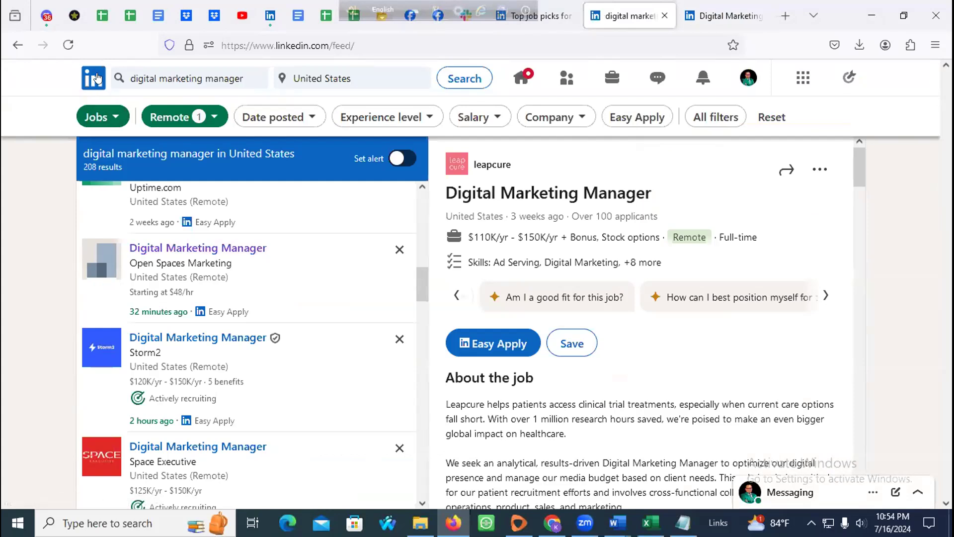
click(179, 77)
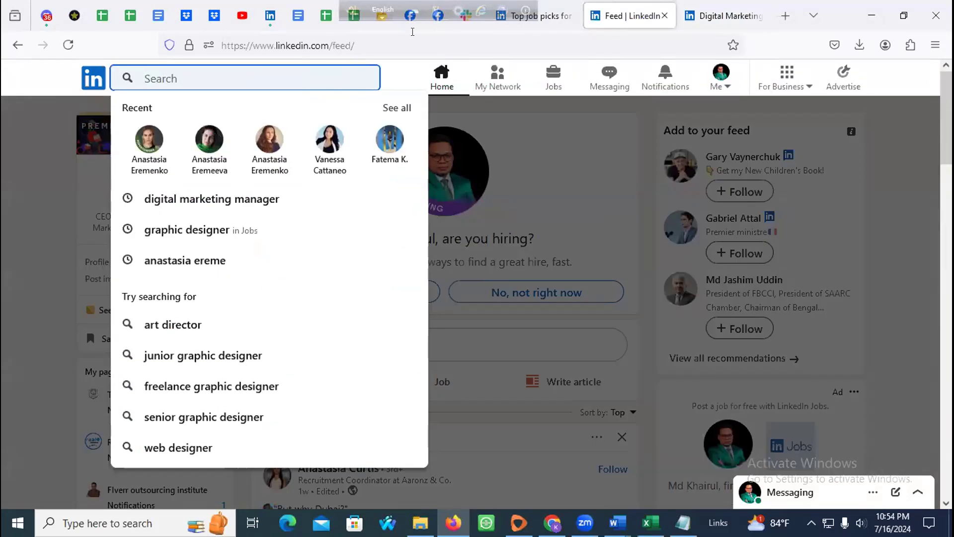
text(CEO at Real Estate Company)
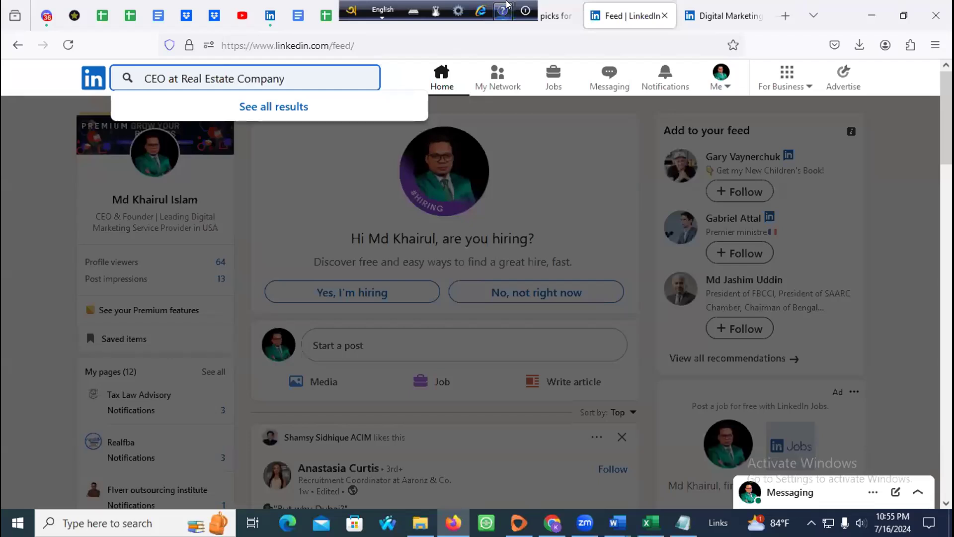
key(Return)
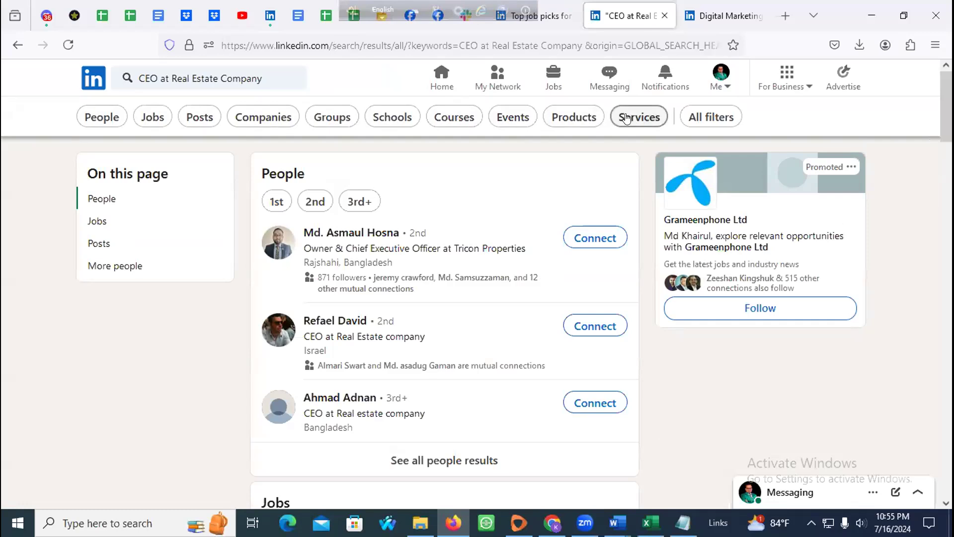
click(113, 121)
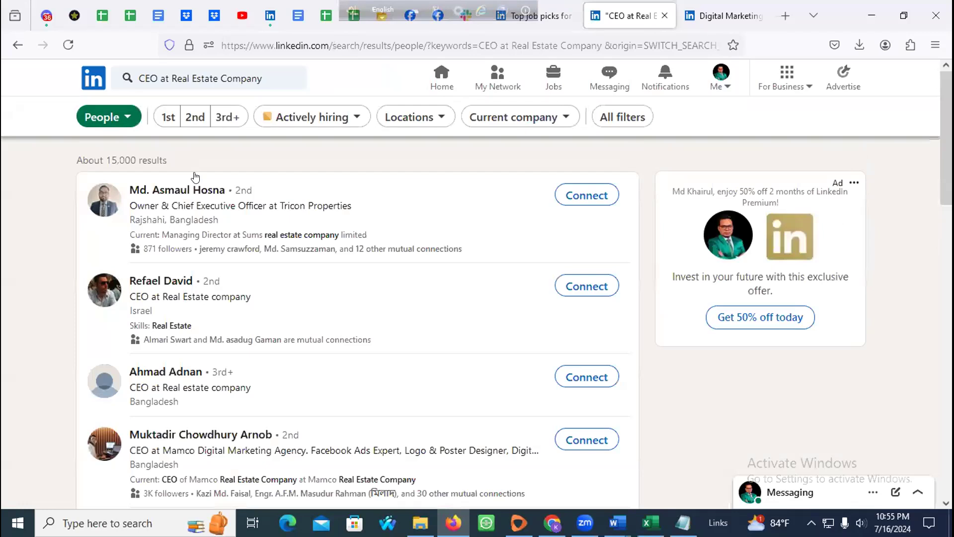
scroll(204, 214, down, 8)
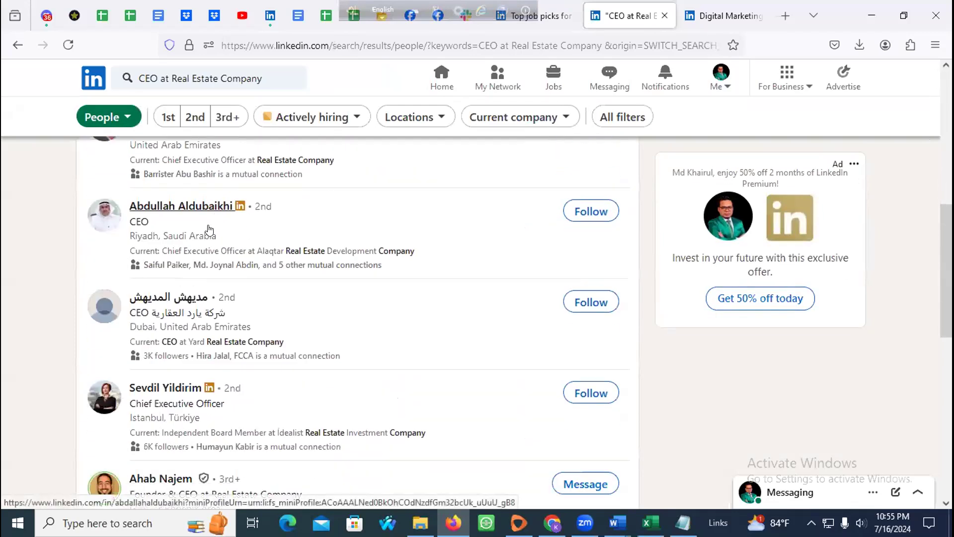
scroll(177, 242, up, 8)
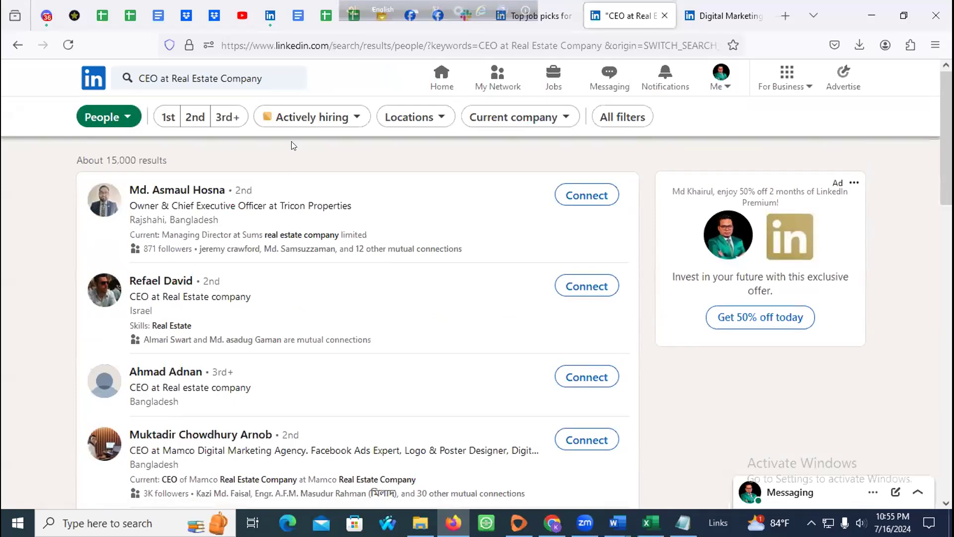
Step: Tick United States in the Locations filter and briefly web-search 'texas' in a new tab
click(434, 117)
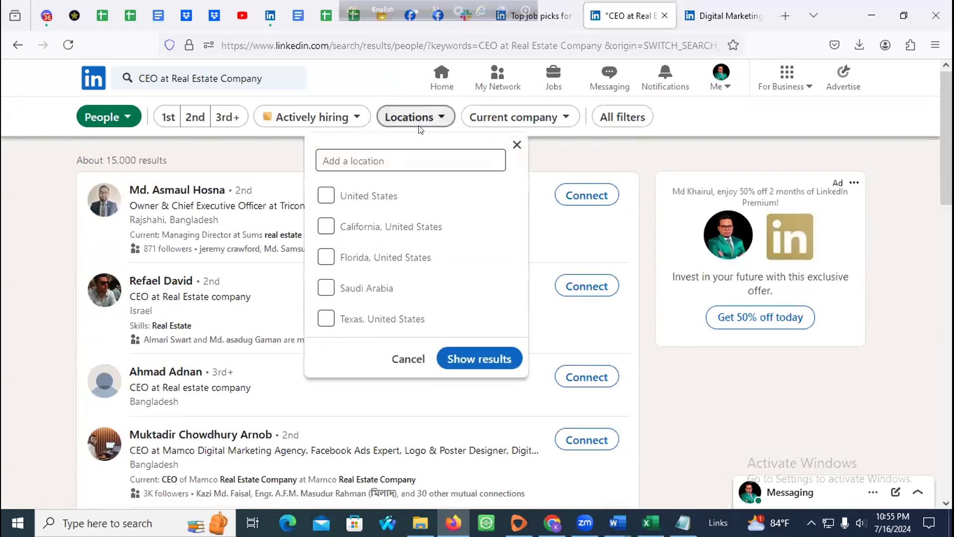
click(353, 199)
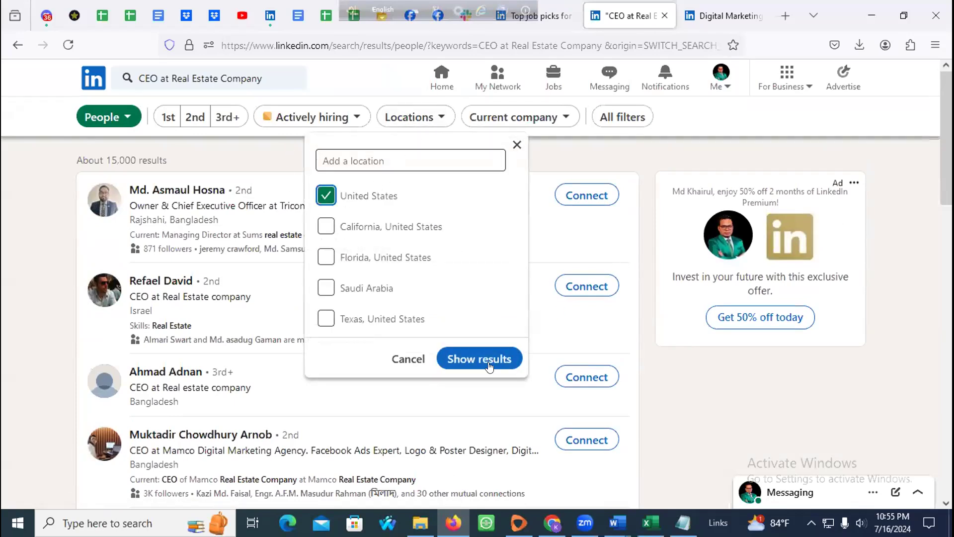
click(398, 155)
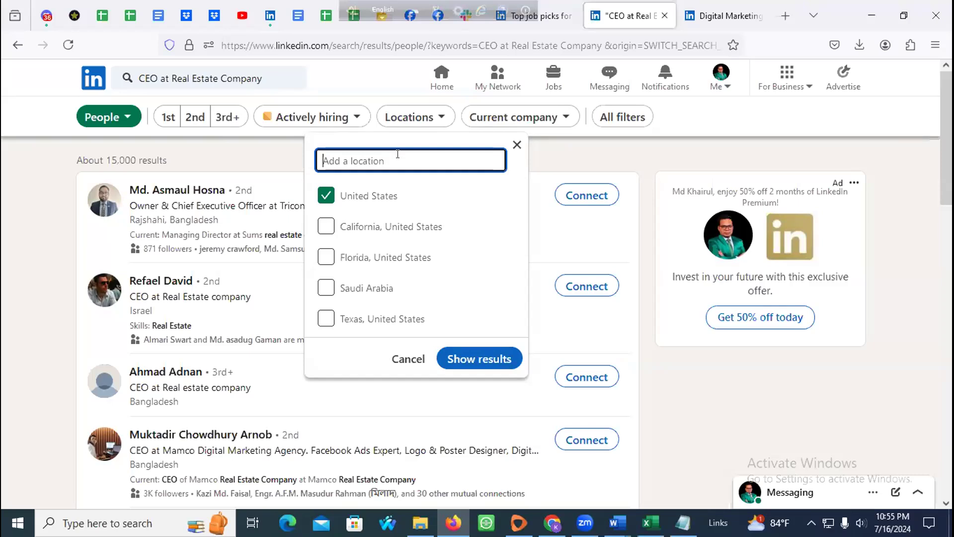
click(785, 16)
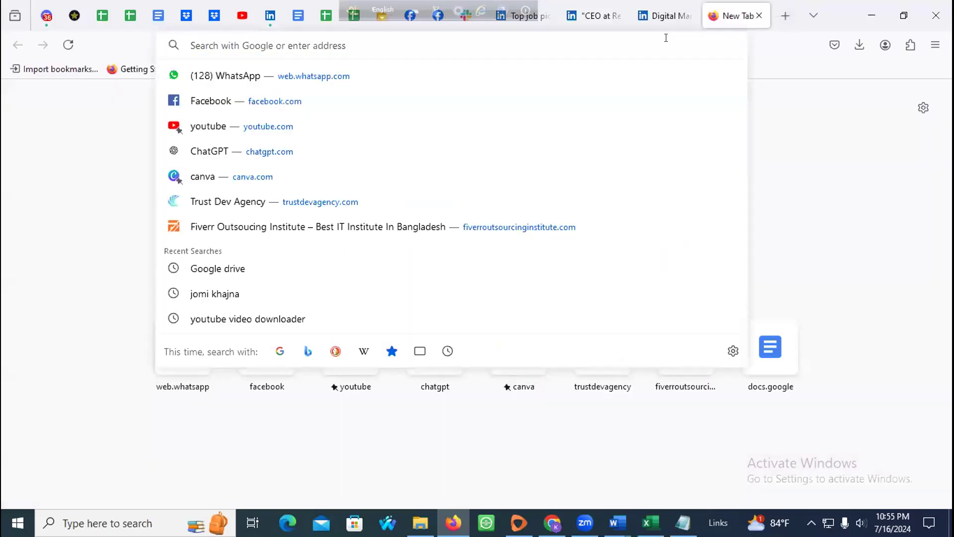
text(texas)
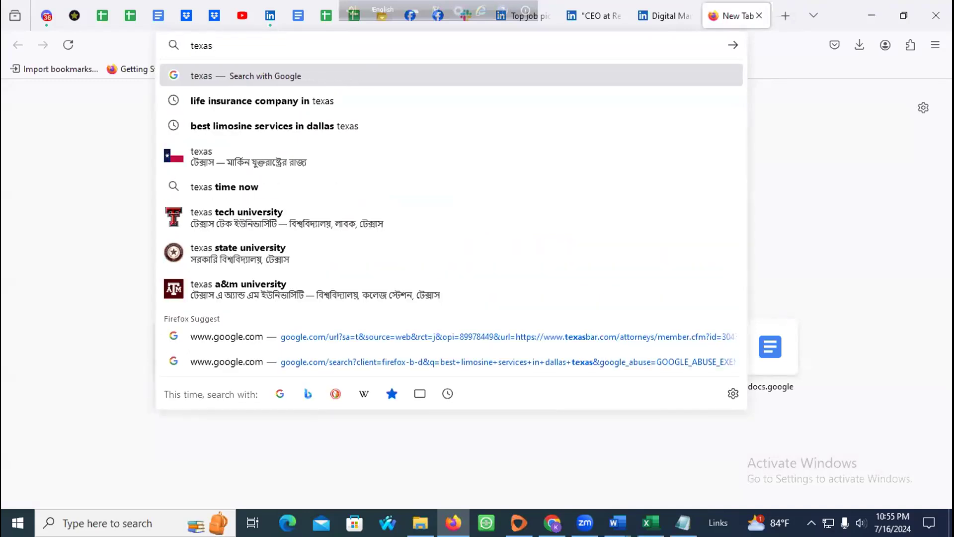
key(Return)
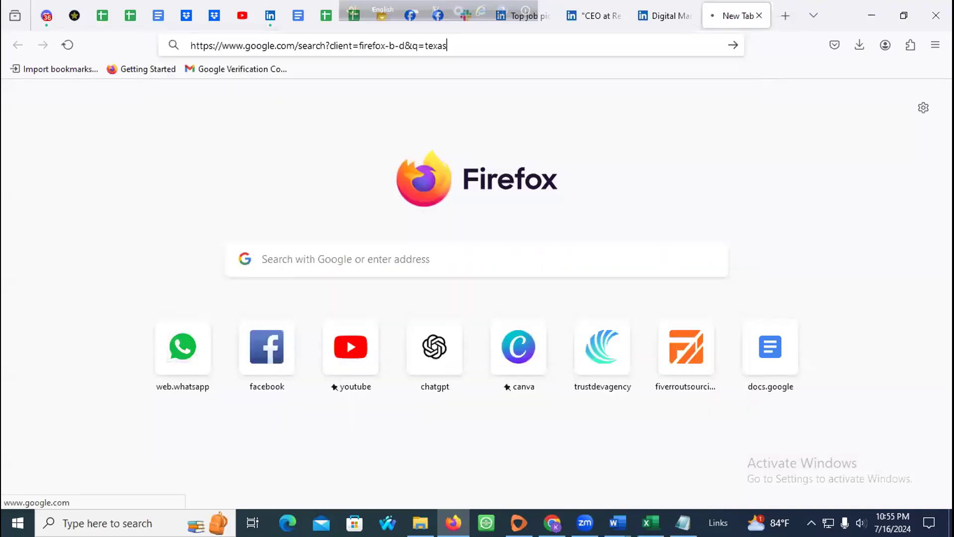
click(219, 95)
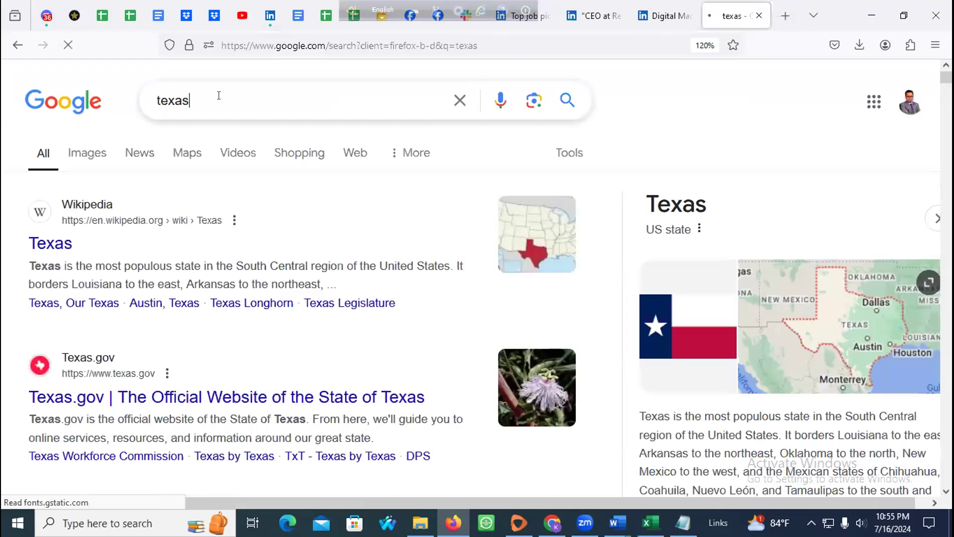
double_click(202, 101)
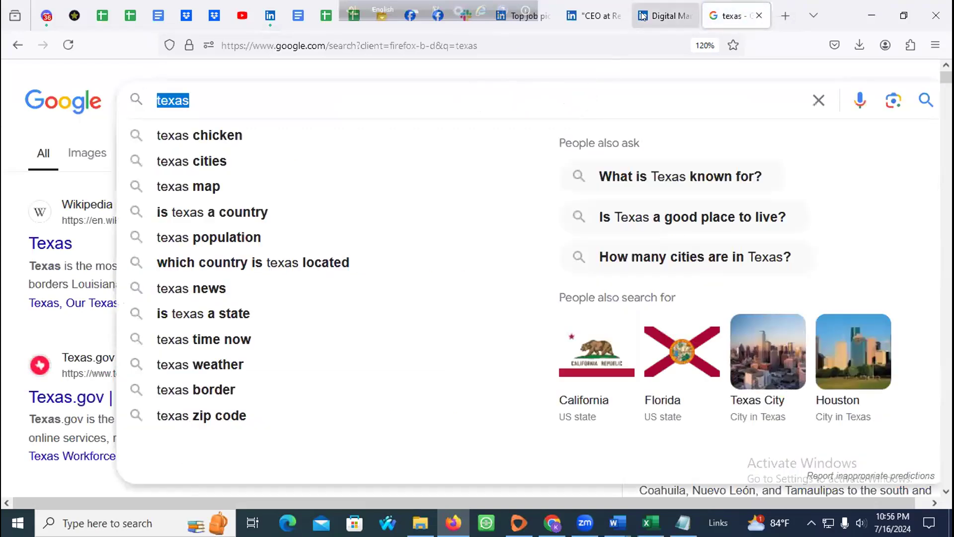
click(665, 16)
click(594, 15)
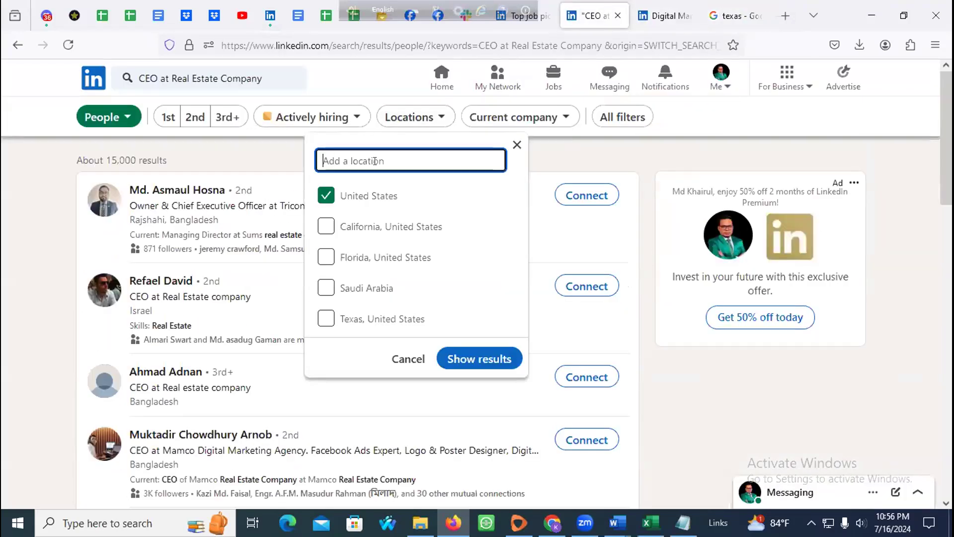
Step: Replace United States with 'Texas, United States' and show the roughly 1,300 results
click(326, 195)
click(375, 161)
text(texas)
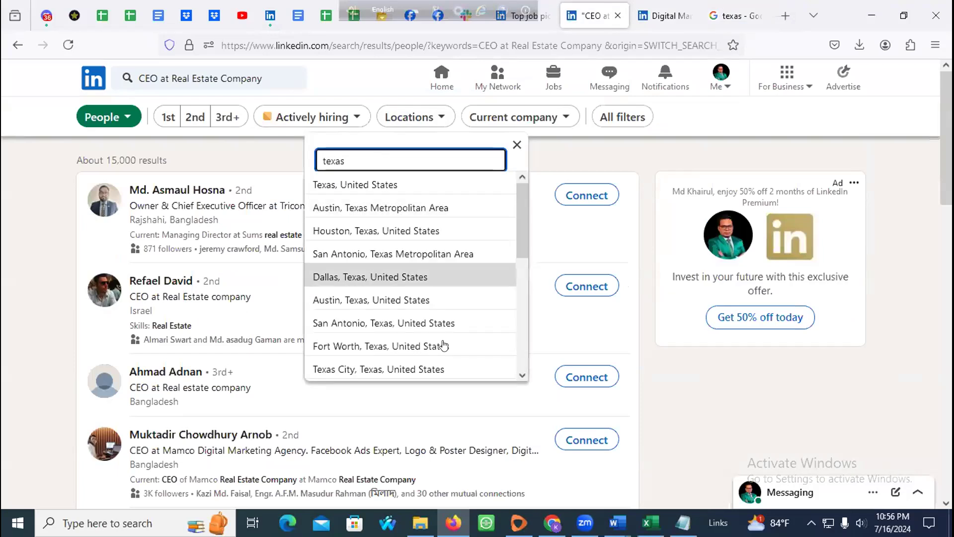
click(397, 186)
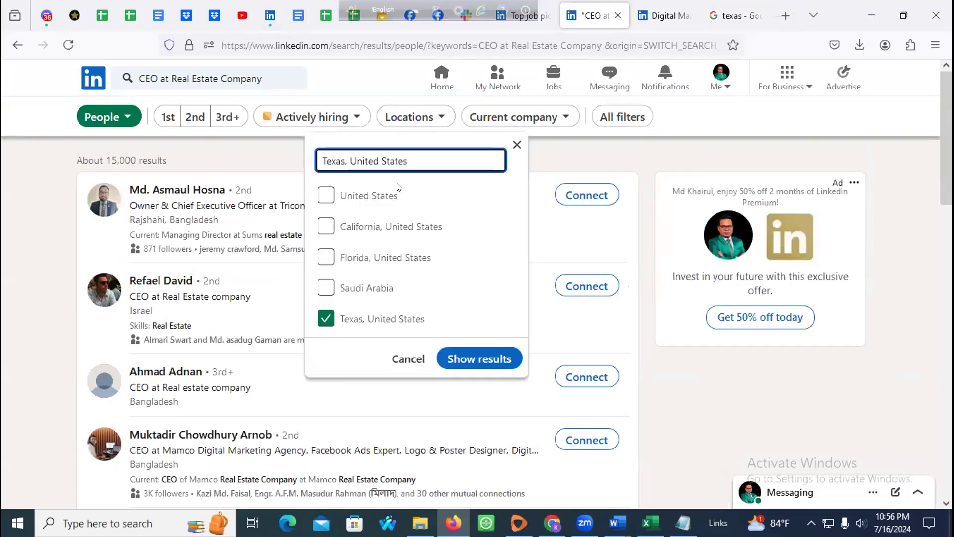
click(468, 355)
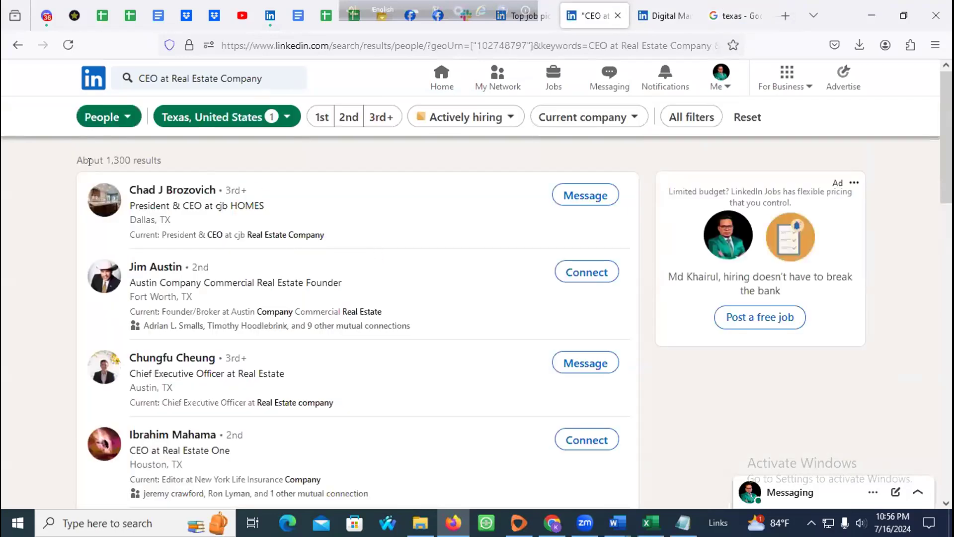
drag(103, 159, 184, 165)
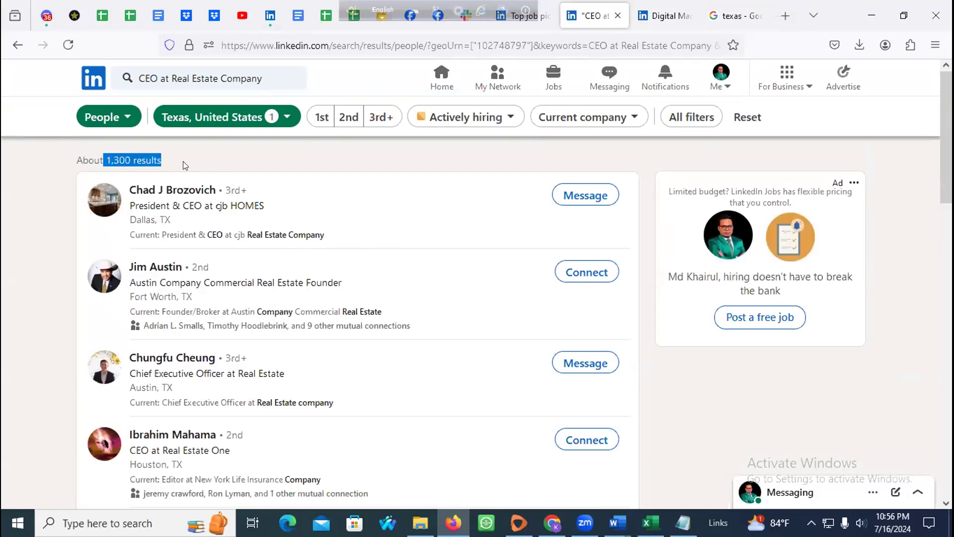
click(220, 158)
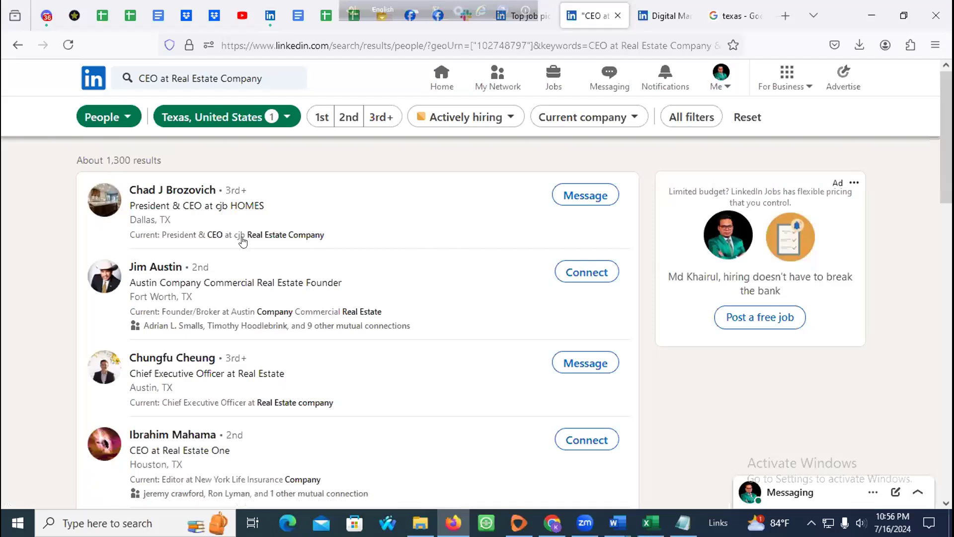
scroll(244, 246, down, 15)
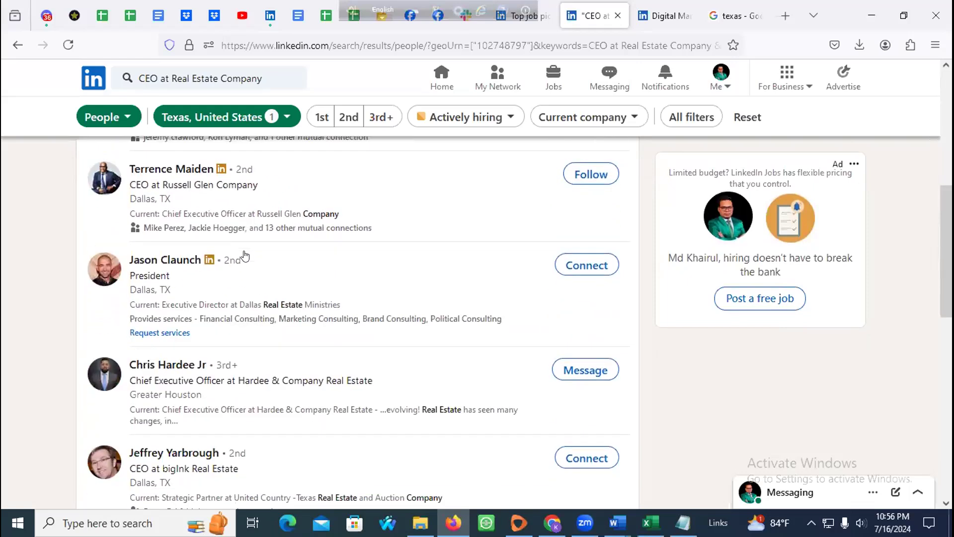
scroll(247, 268, down, 3)
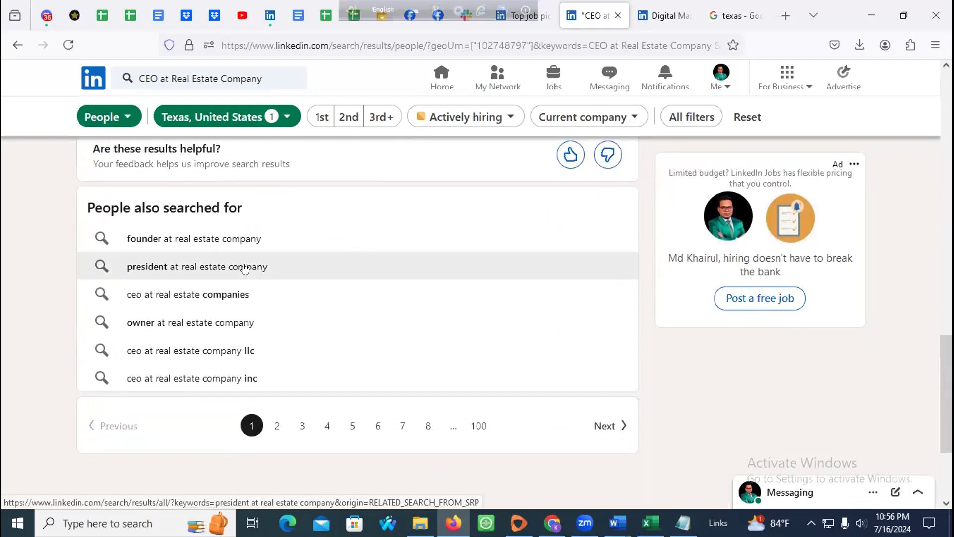
scroll(245, 268, up, 5)
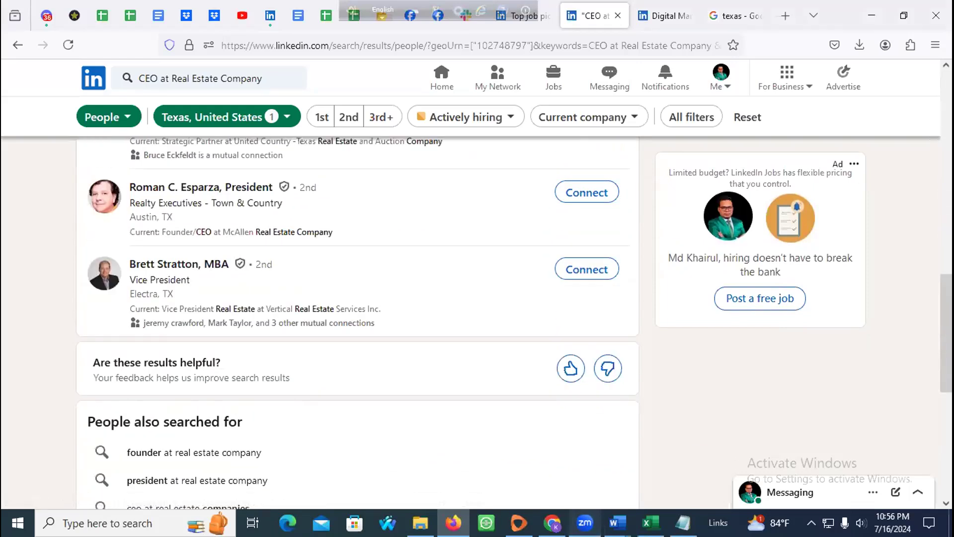
click(585, 523)
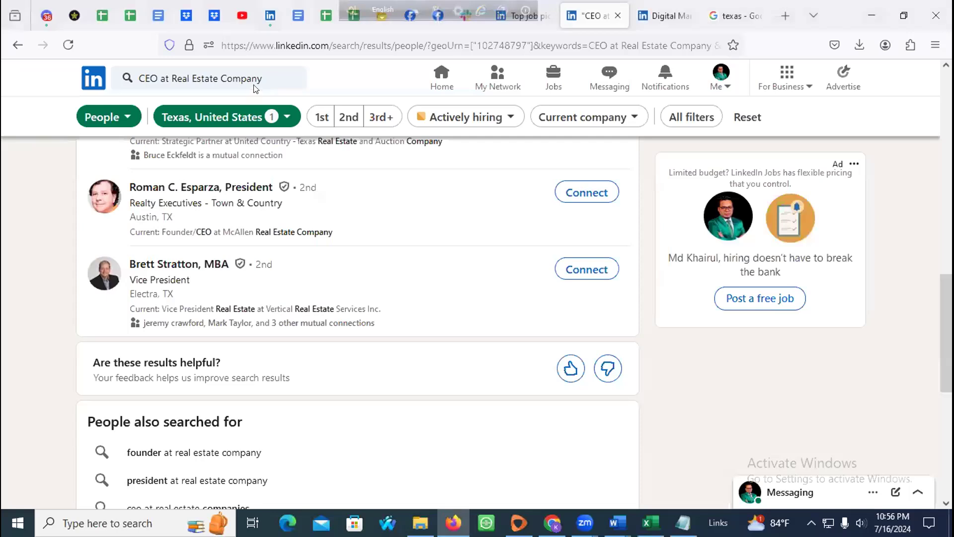
Step: Switch the location filter from Texas back to United States and show results
click(277, 119)
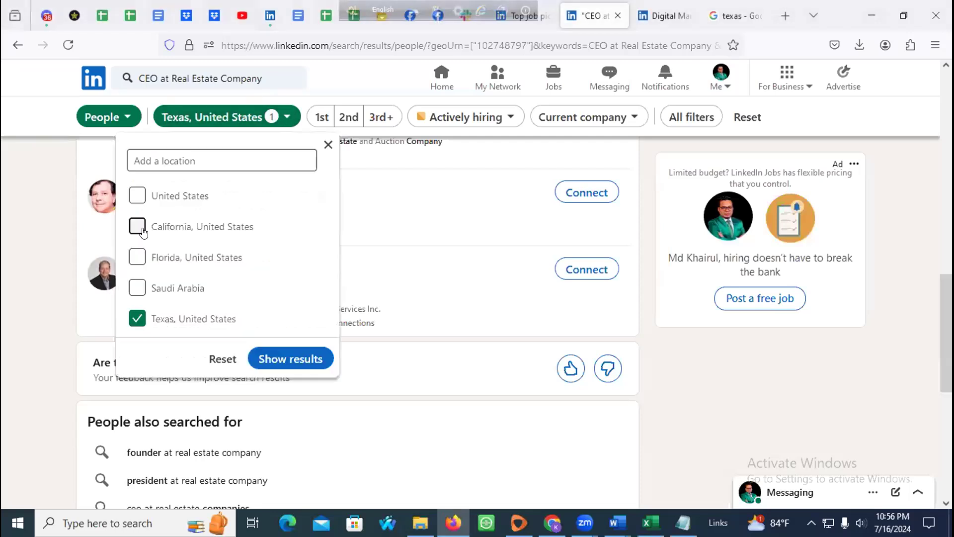
click(138, 319)
click(132, 197)
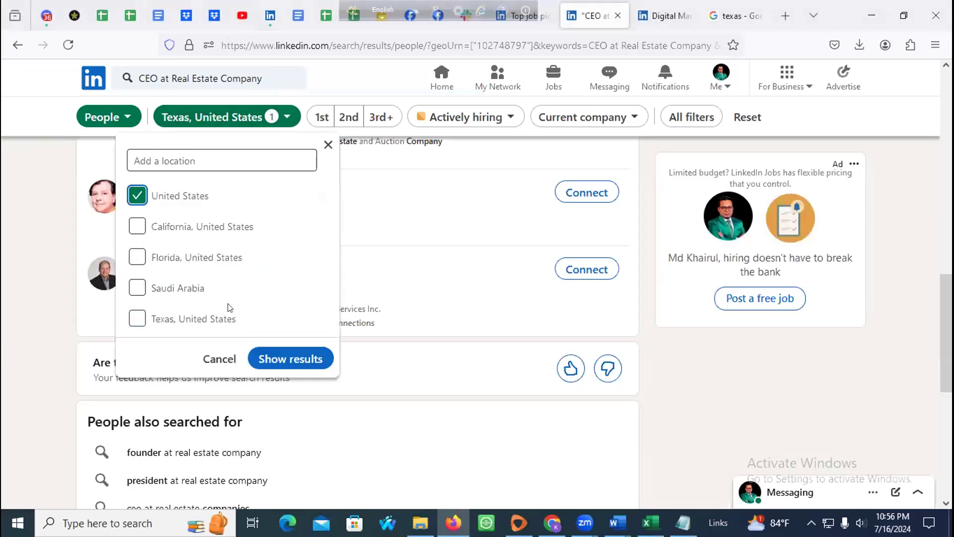
click(263, 357)
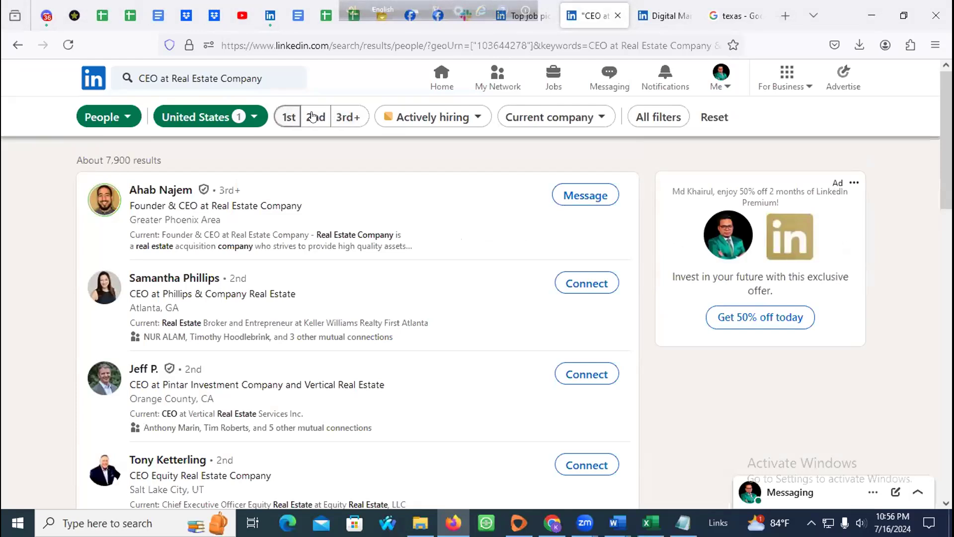
Step: Limit the results to 3rd+ connections, about 6,700 profiles, and scan the list
click(354, 117)
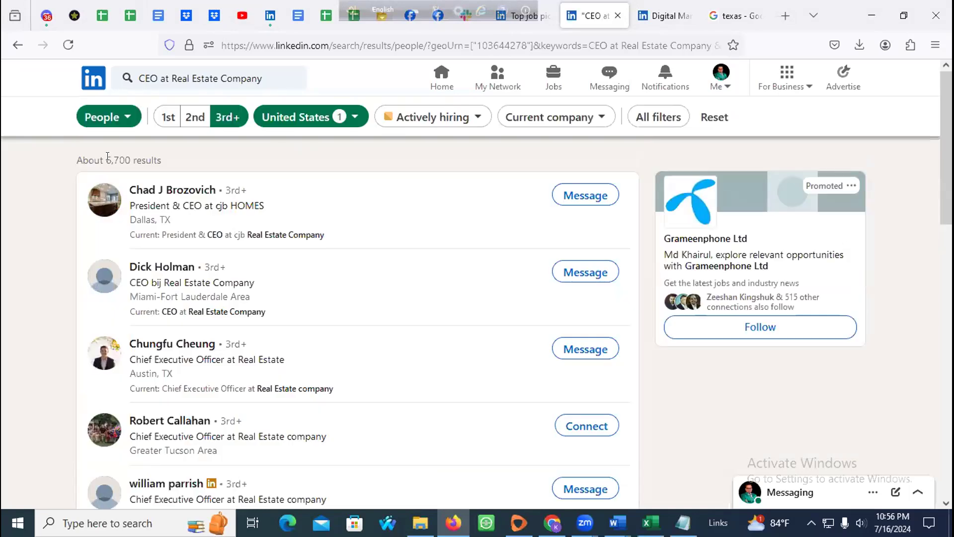
drag(98, 156, 180, 156)
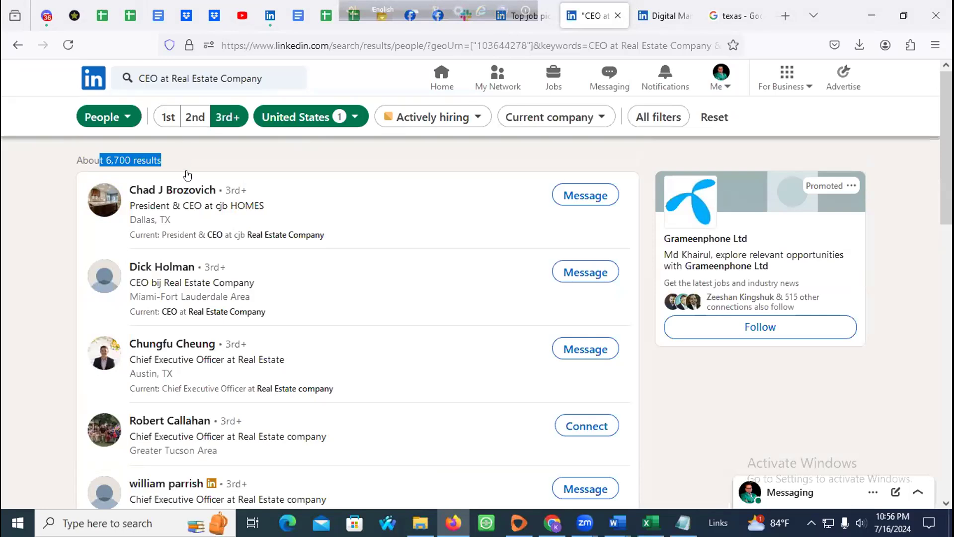
scroll(208, 246, down, 2)
scroll(217, 265, down, 15)
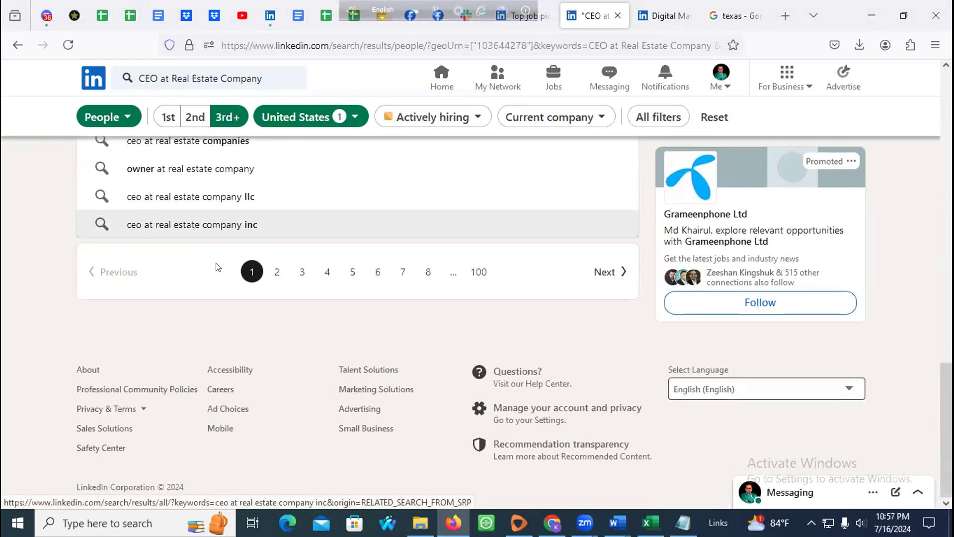
scroll(217, 267, up, 5)
scroll(217, 266, up, 10)
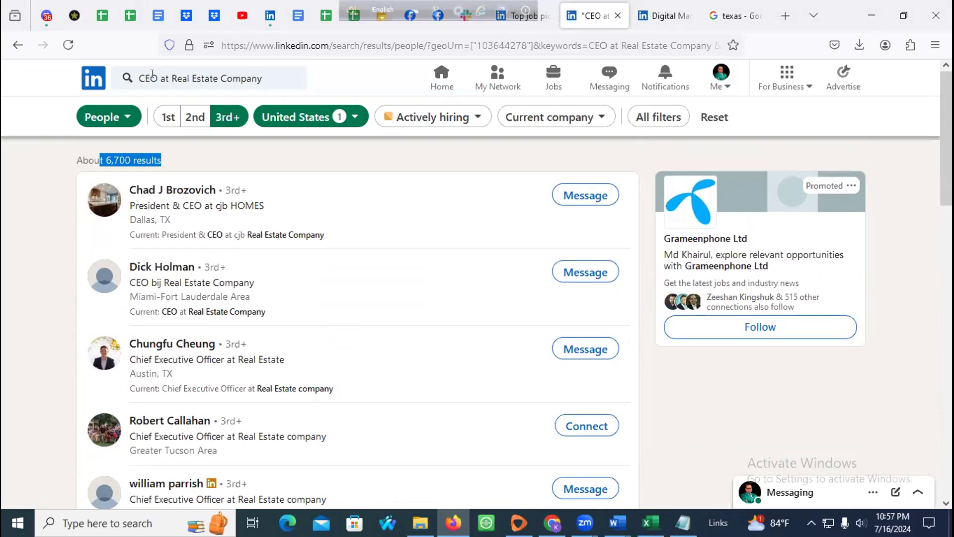
Step: Replace CEO with Owner in the LinkedIn query and rerun it, noting about 22,000 results
drag(154, 74, 154, 77)
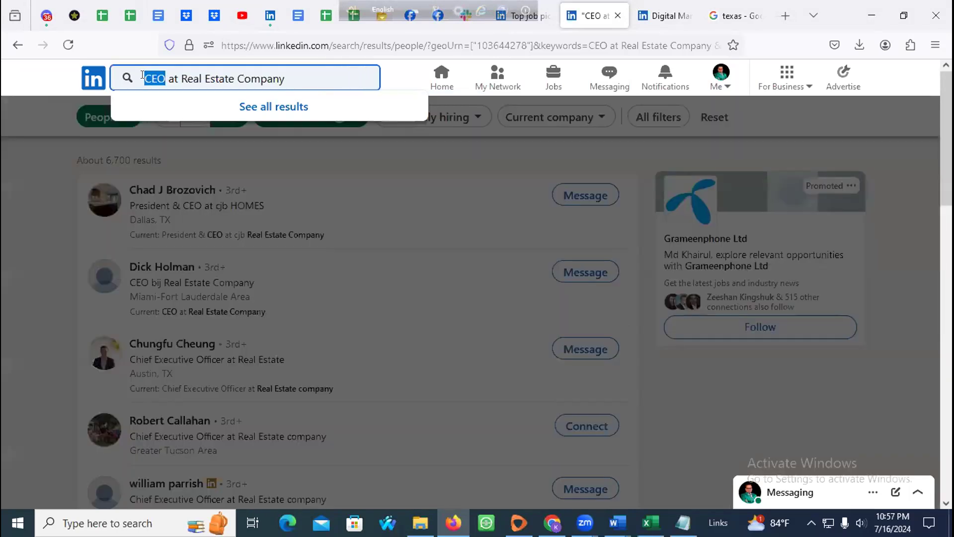
text(Owner)
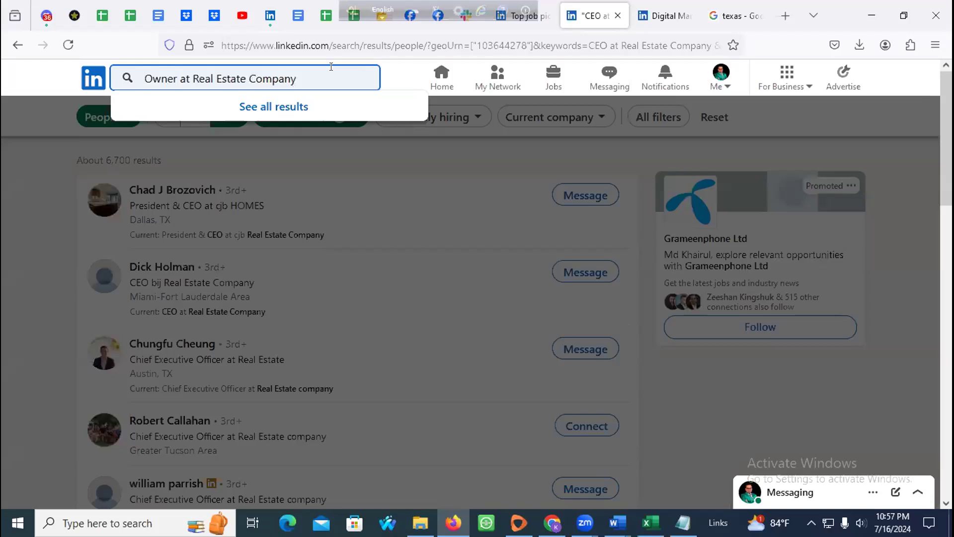
key(Return)
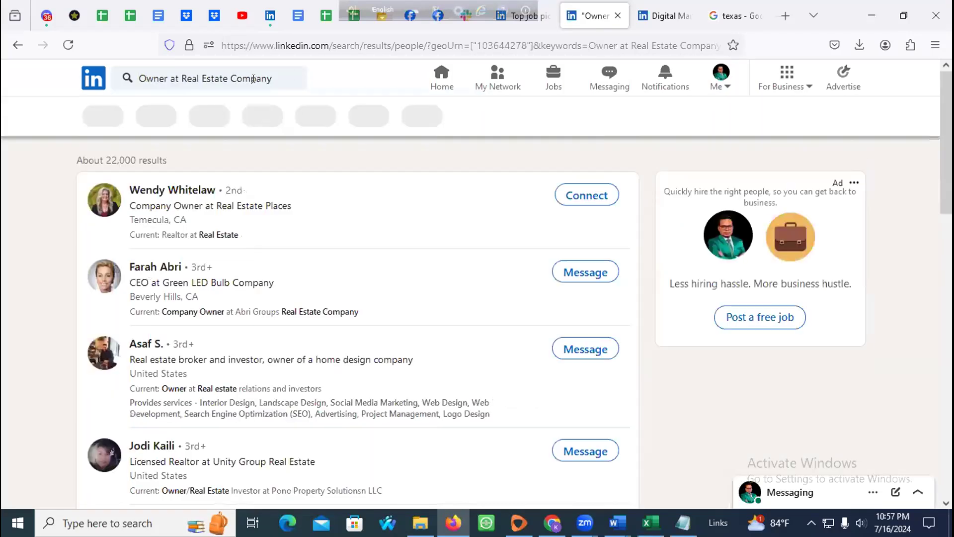
drag(98, 153, 162, 153)
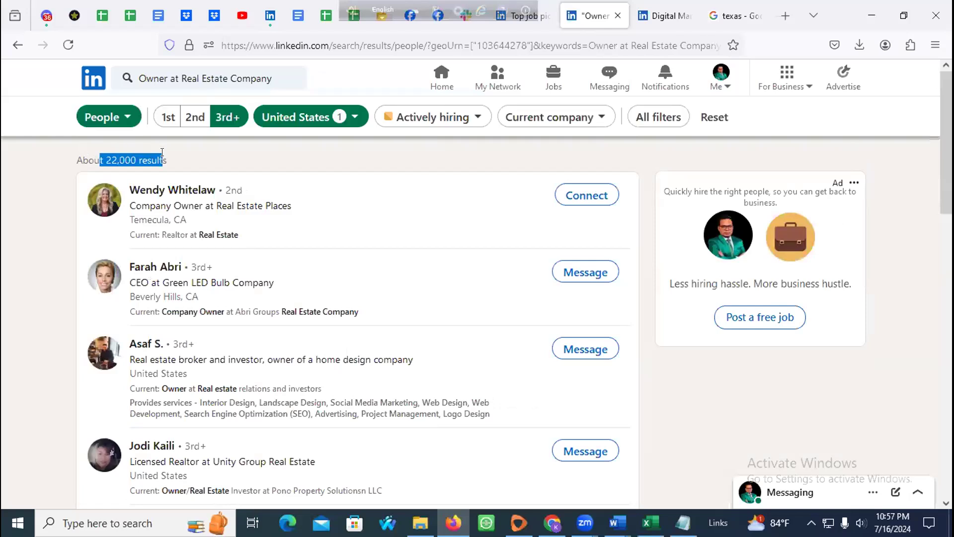
click(1, 209)
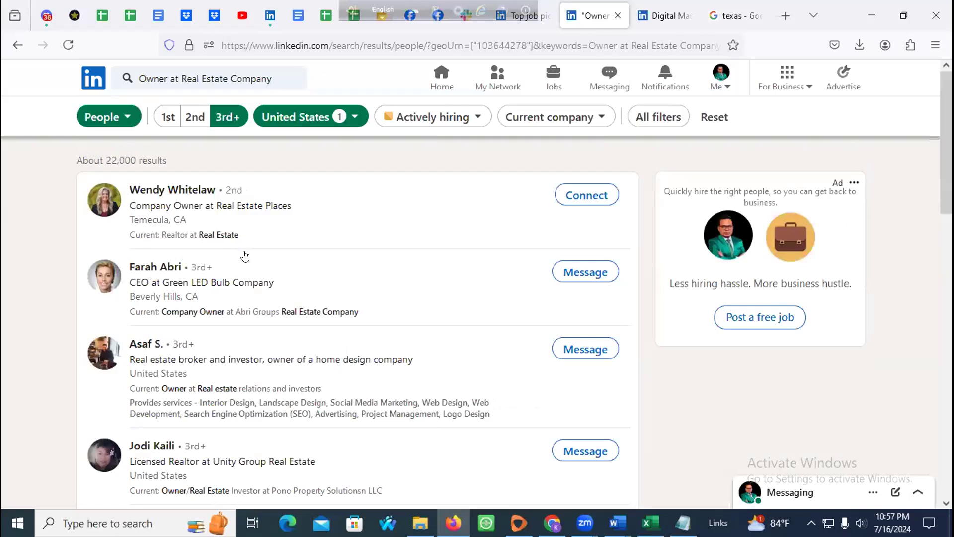
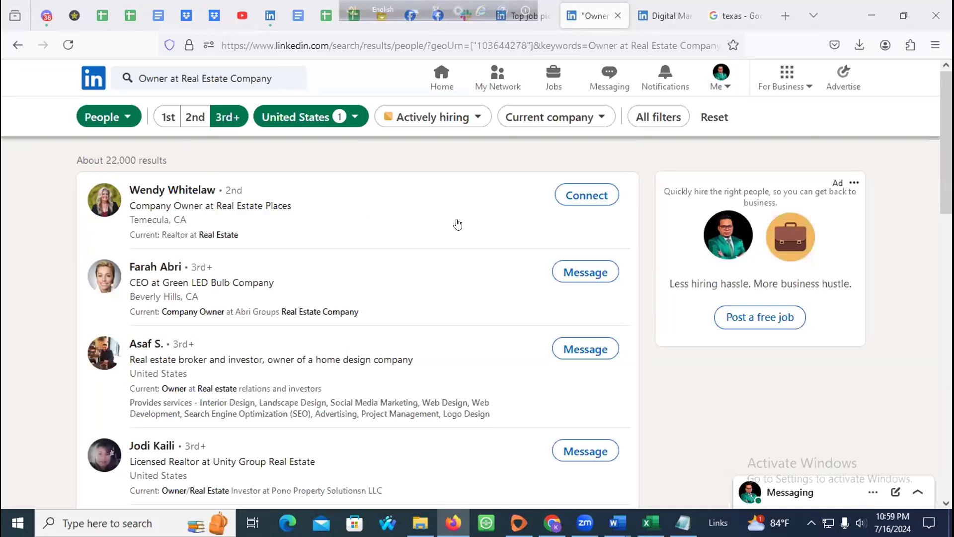
Step: In All filters, tick Real Estate under Industry
click(658, 119)
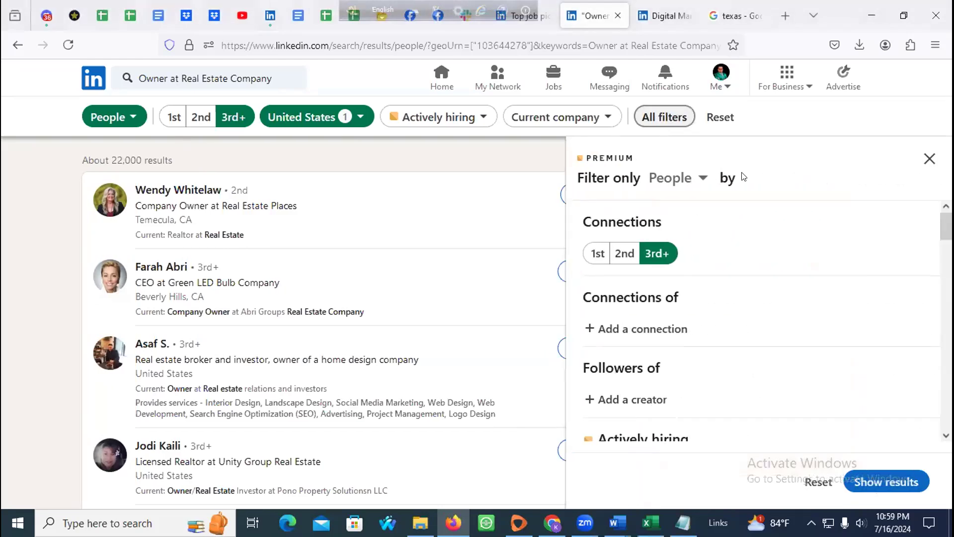
scroll(841, 230, down, 3)
scroll(636, 256, down, 2)
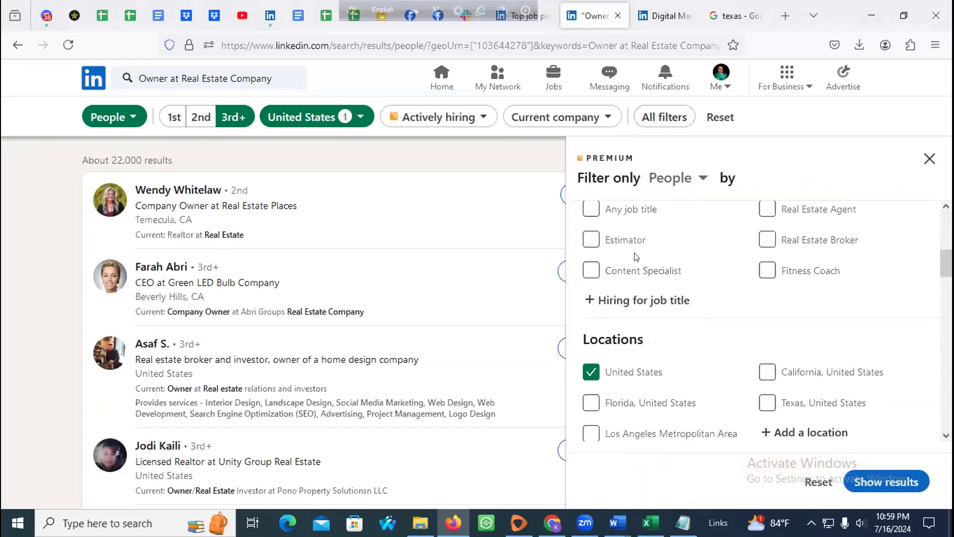
scroll(656, 288, down, 4)
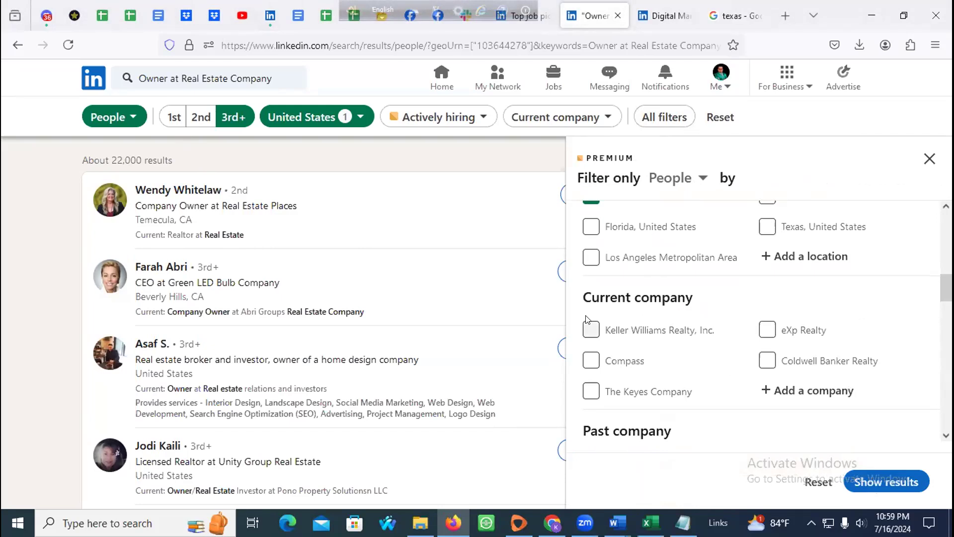
scroll(745, 296, down, 3)
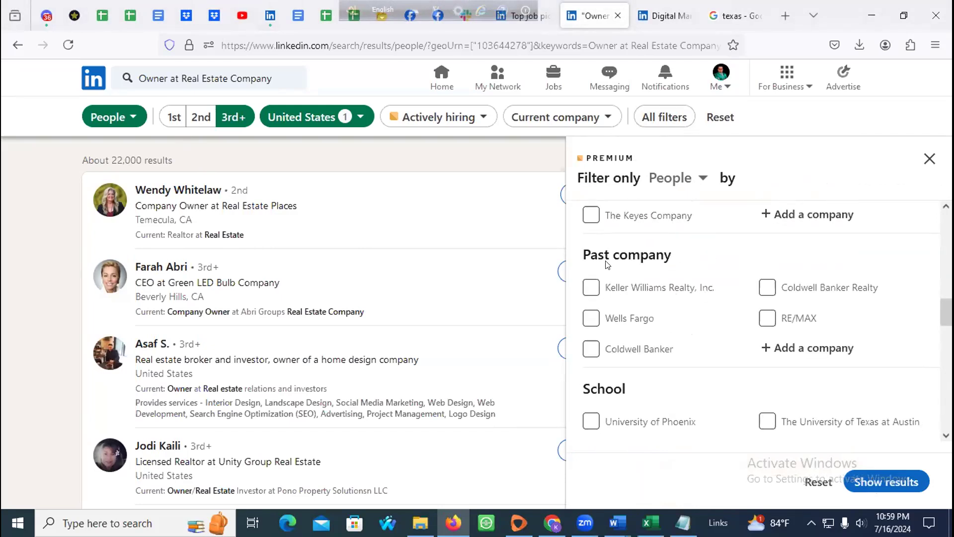
scroll(698, 287, down, 2)
scroll(624, 319, down, 4)
scroll(658, 288, down, 3)
scroll(659, 288, up, 3)
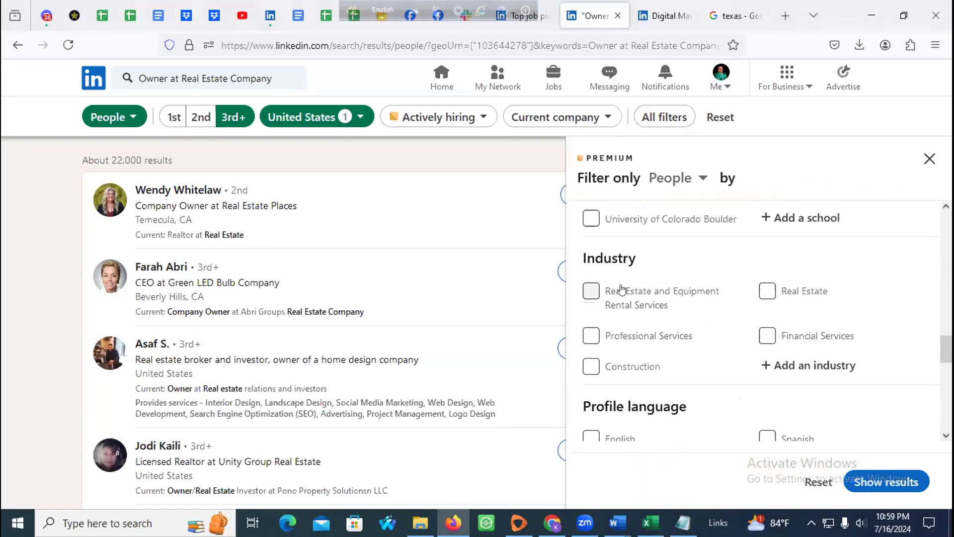
click(766, 291)
scroll(706, 296, down, 3)
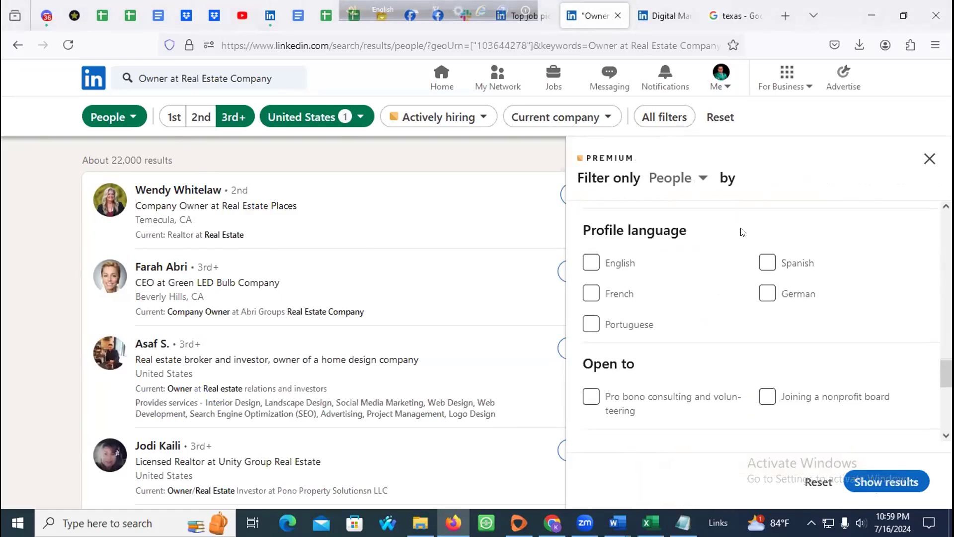
Step: Add English profile language and the Real Estate service category, then show results
click(589, 264)
scroll(676, 261, down, 5)
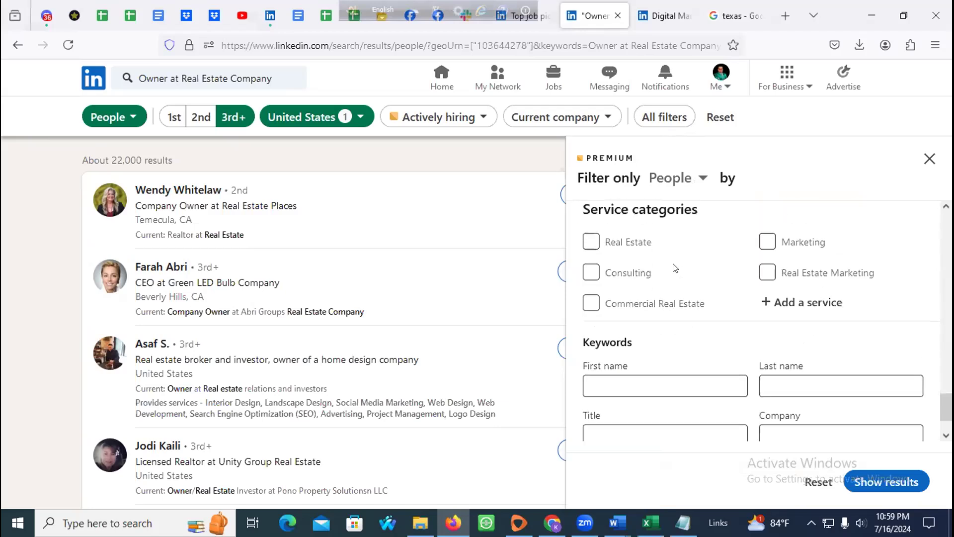
scroll(675, 269, up, 2)
click(590, 305)
scroll(710, 300, down, 1)
scroll(710, 300, down, 2)
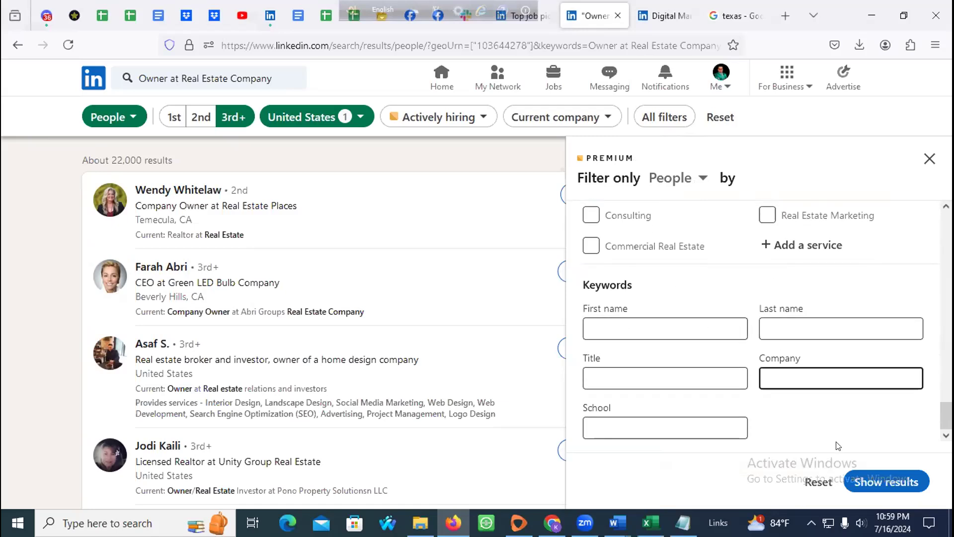
click(877, 473)
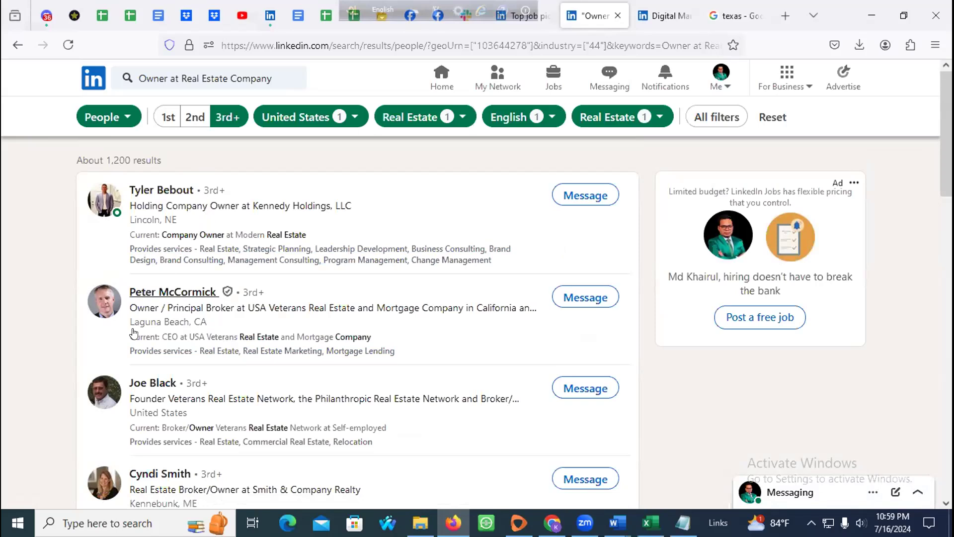
Step: Scroll through the roughly 1,200 real estate owner results, return to the top, and move the language bar aside
scroll(298, 308, down, 2)
scroll(221, 296, down, 10)
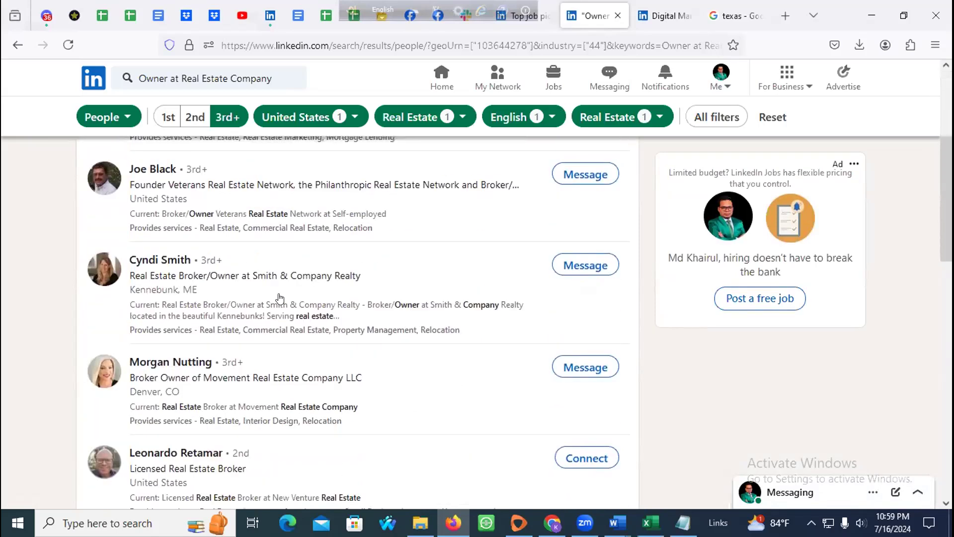
scroll(252, 294, down, 5)
scroll(248, 295, up, 5)
scroll(224, 297, up, 15)
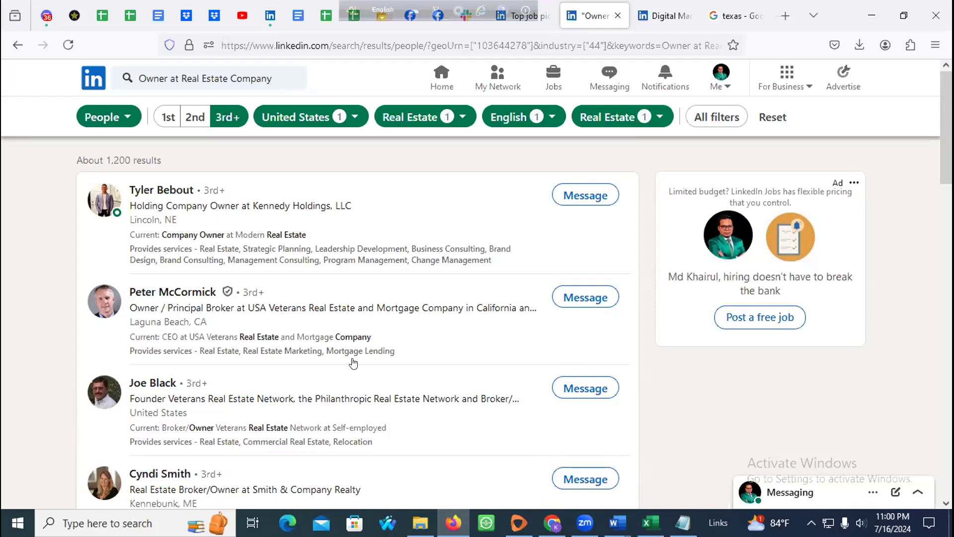
drag(339, 16, 25, 16)
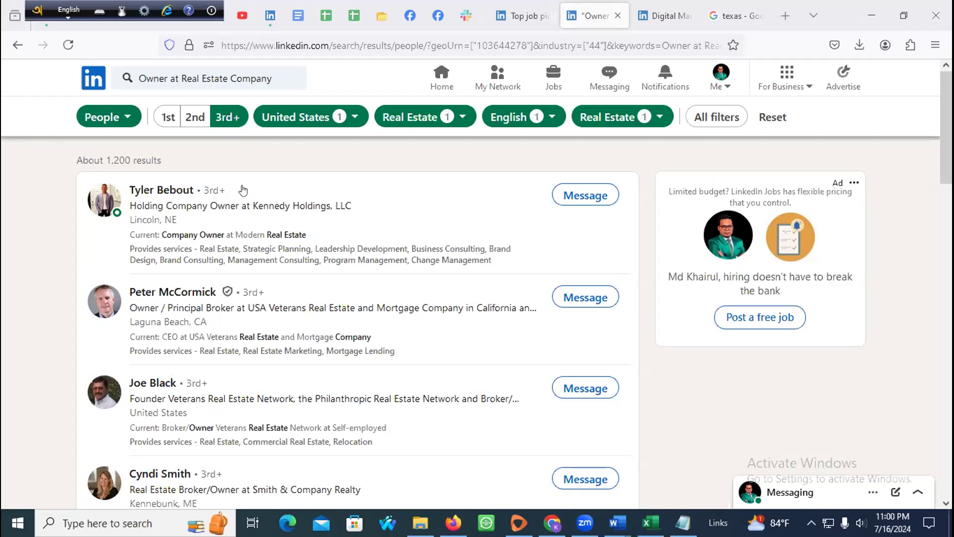
mouse_move(223, 295)
mouse_move(584, 522)
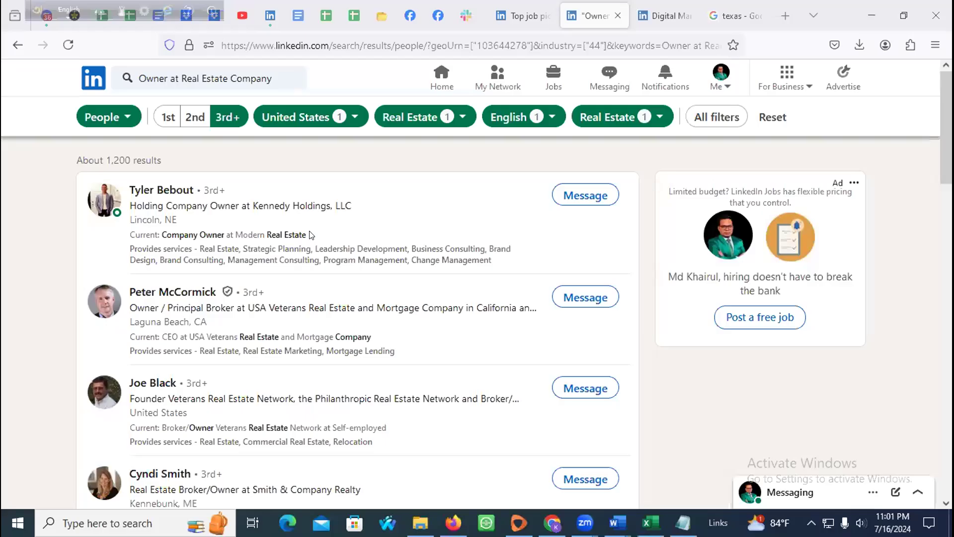
Step: Bring Firefox forward and scroll the LinkedIn real estate owner results
click(29, 219)
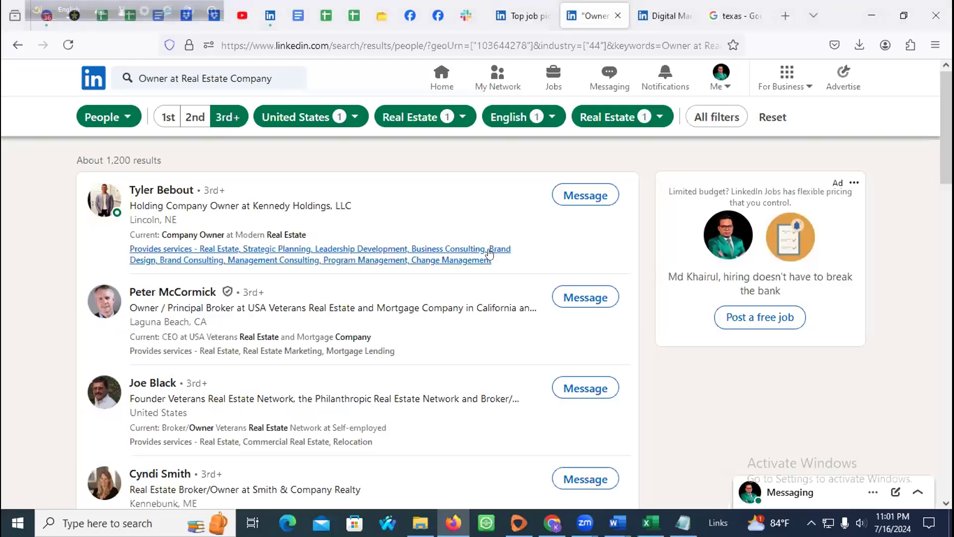
scroll(596, 283, down, 6)
scroll(543, 284, up, 6)
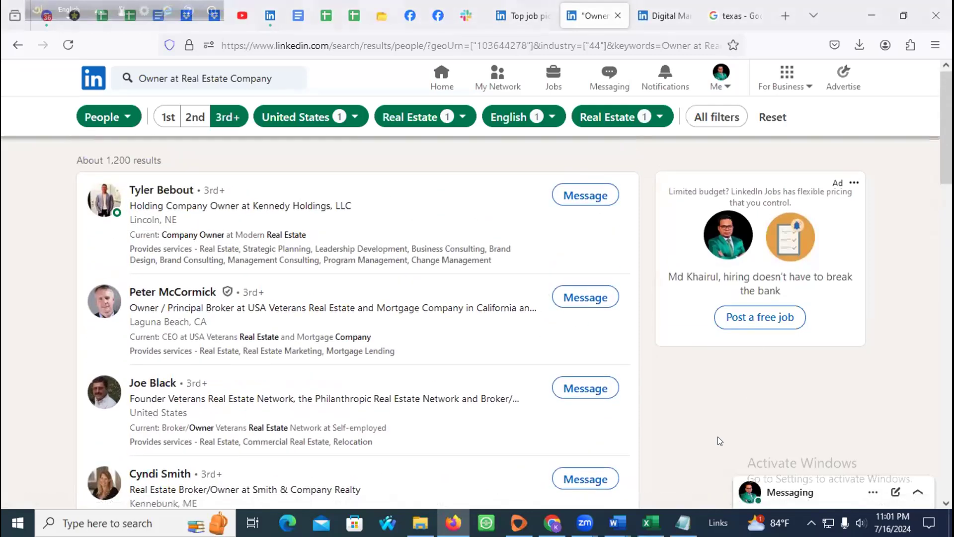
scroll(246, 358, down, 7)
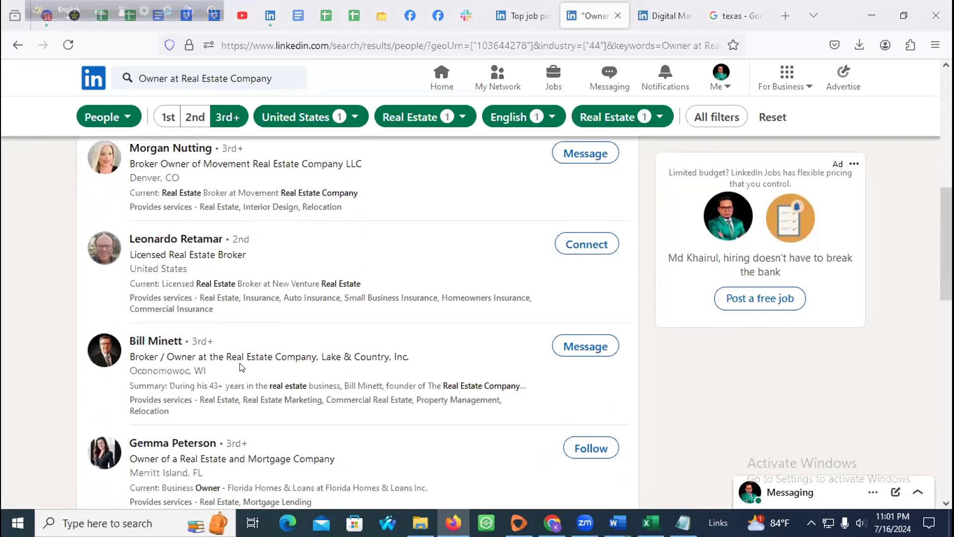
scroll(241, 363, up, 6)
scroll(231, 333, up, 2)
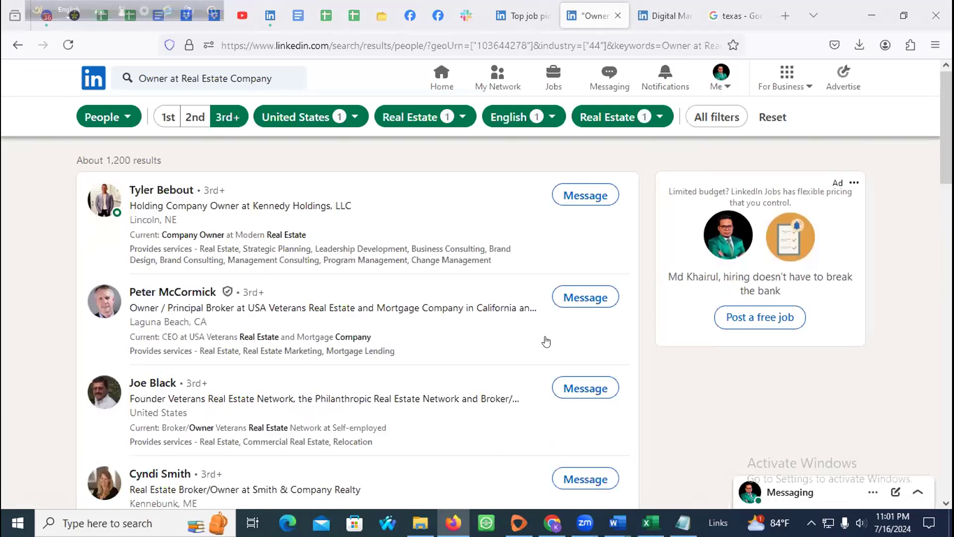
Step: Briefly check the GMapData Excel and Chrome windows, then open a new blank Firefox tab
click(650, 522)
click(650, 522)
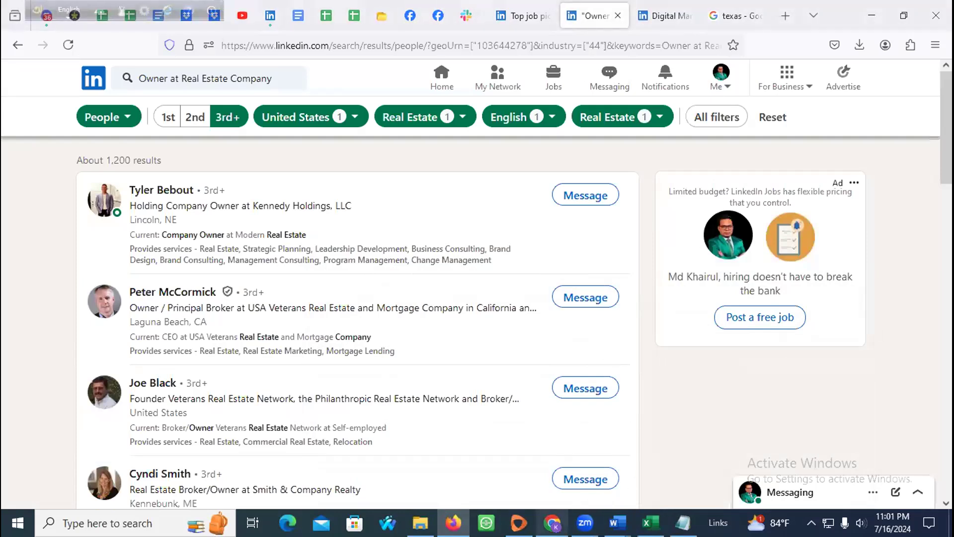
click(552, 522)
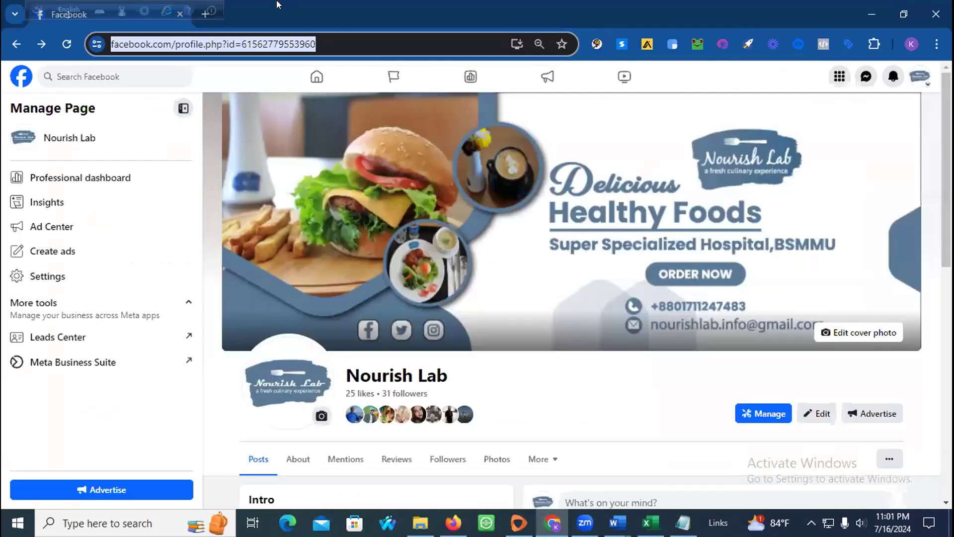
click(910, 45)
click(870, 15)
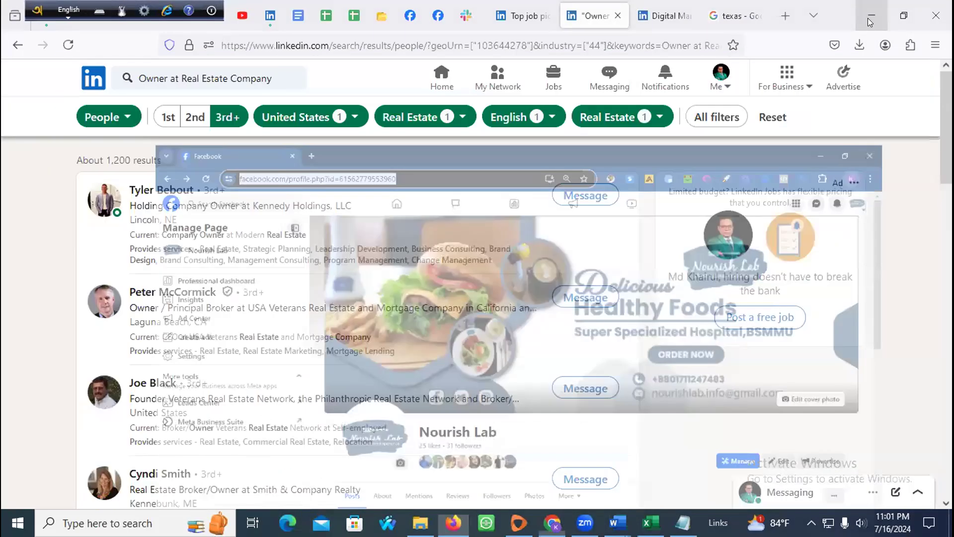
click(734, 15)
click(785, 15)
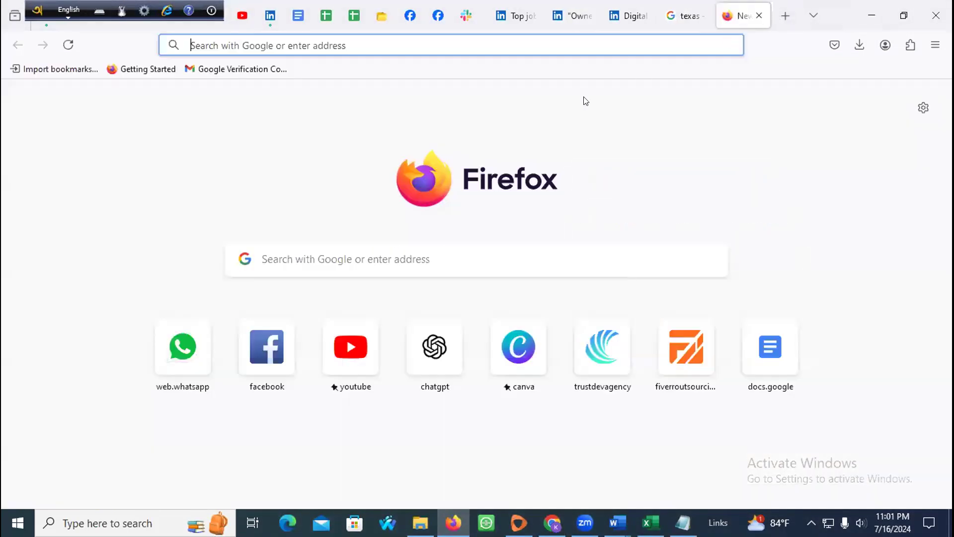
Step: Search for 'Google Drive' in the new tab
click(456, 43)
text(Google Drive)
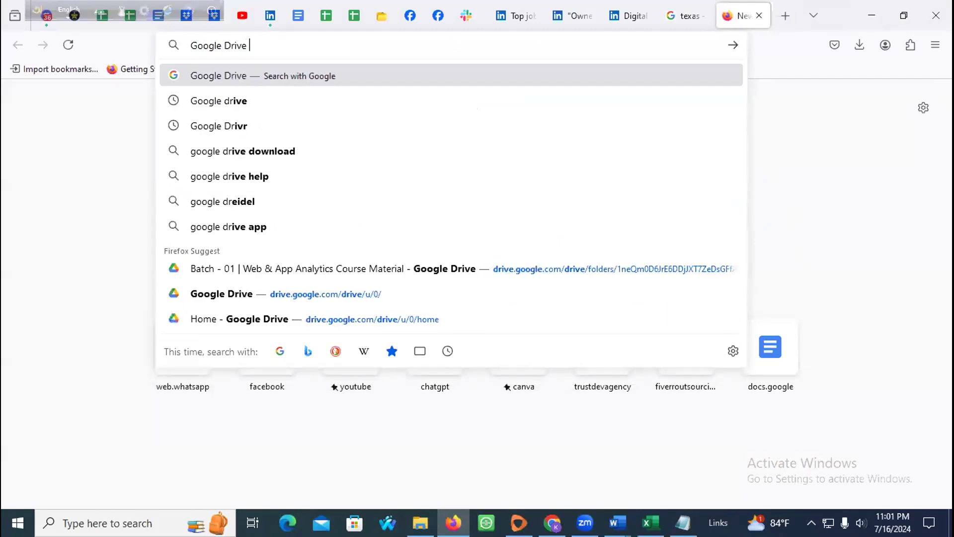
key(Return)
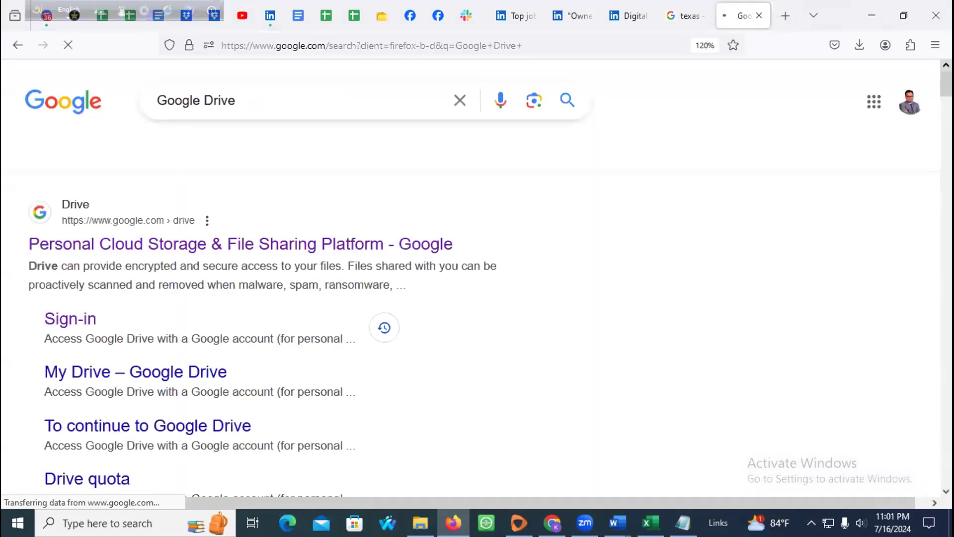
Step: Add a blank Sheet3 to Digital Marketing CEO USA 40k Data, then return to LinkedIn
click(340, 5)
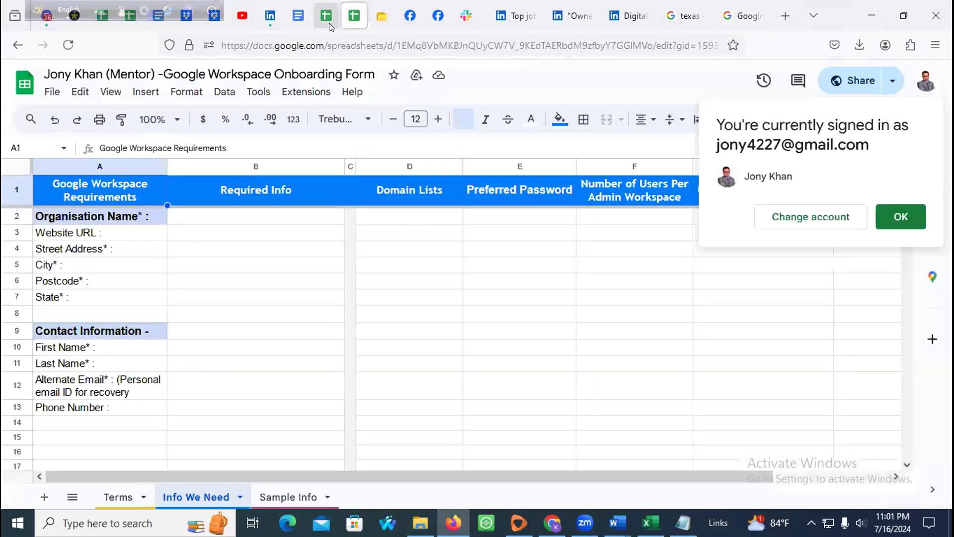
click(129, 18)
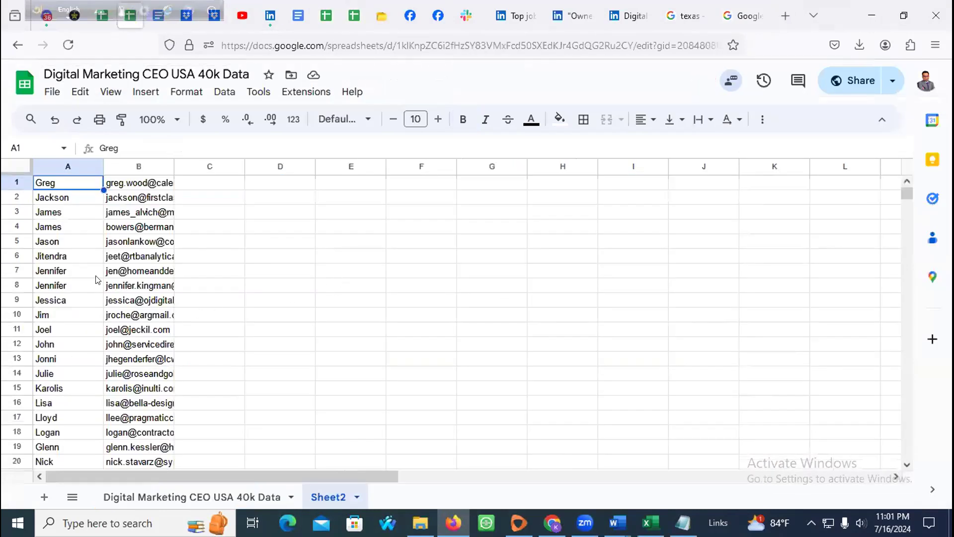
click(45, 496)
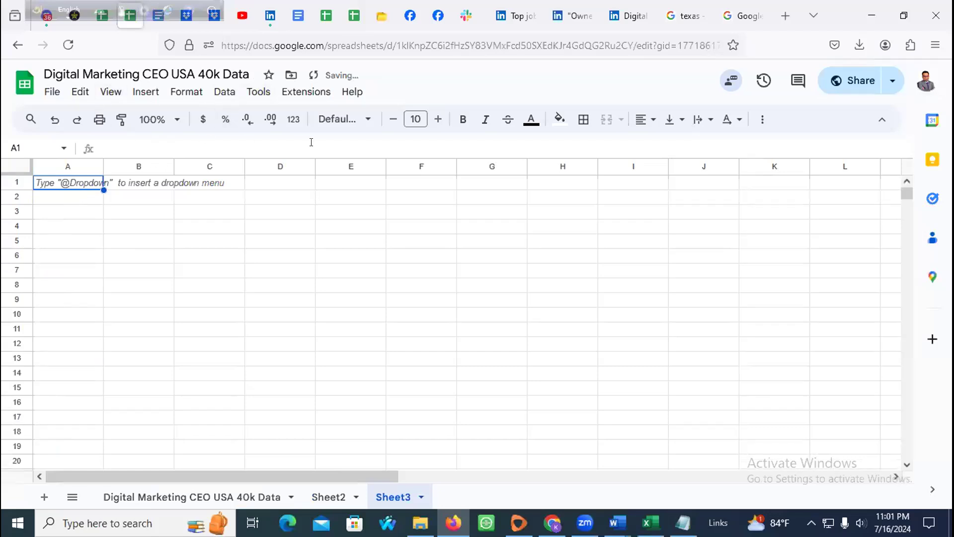
click(517, 15)
click(566, 16)
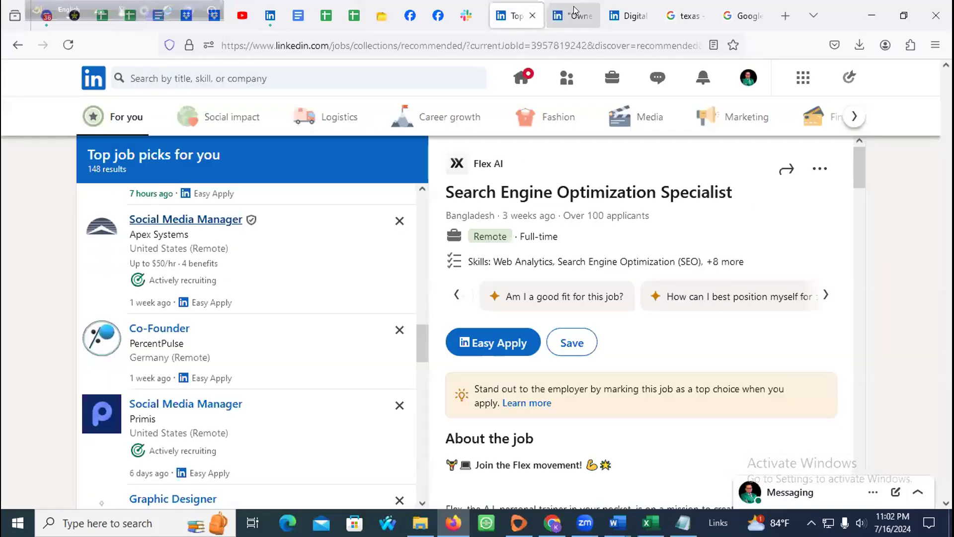
Step: Close the Digital Marketing Manager job tab, open the first owner's profile, and select Kennedy Holdings, LLC
click(640, 10)
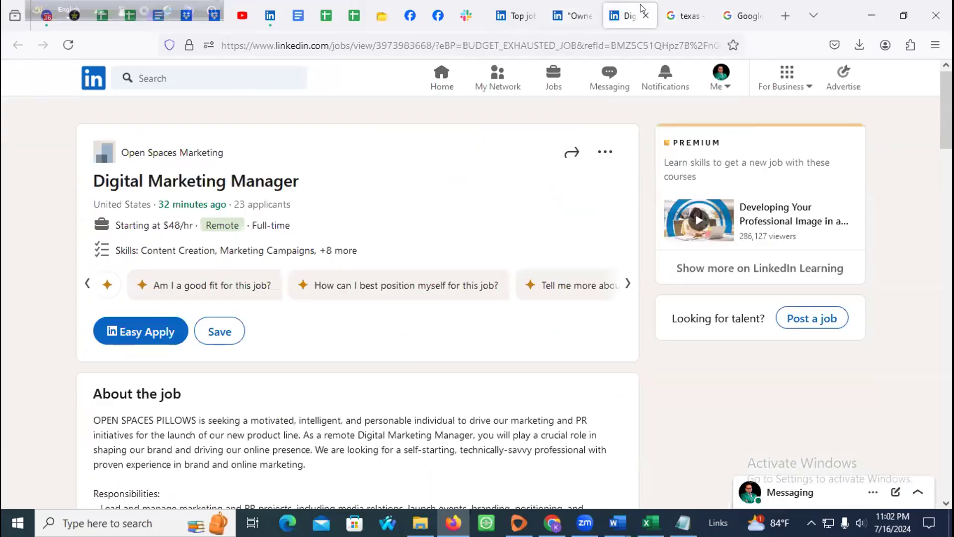
click(645, 15)
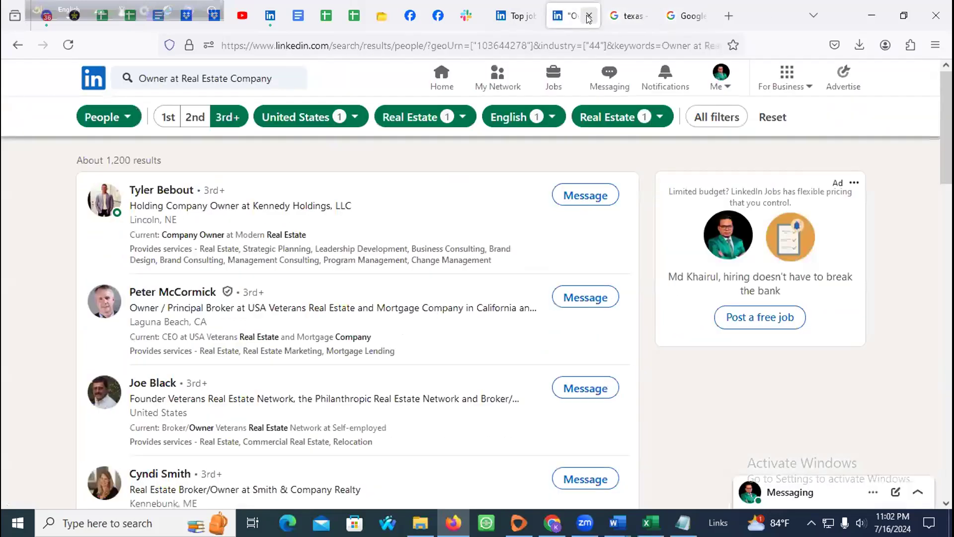
middle_click(172, 194)
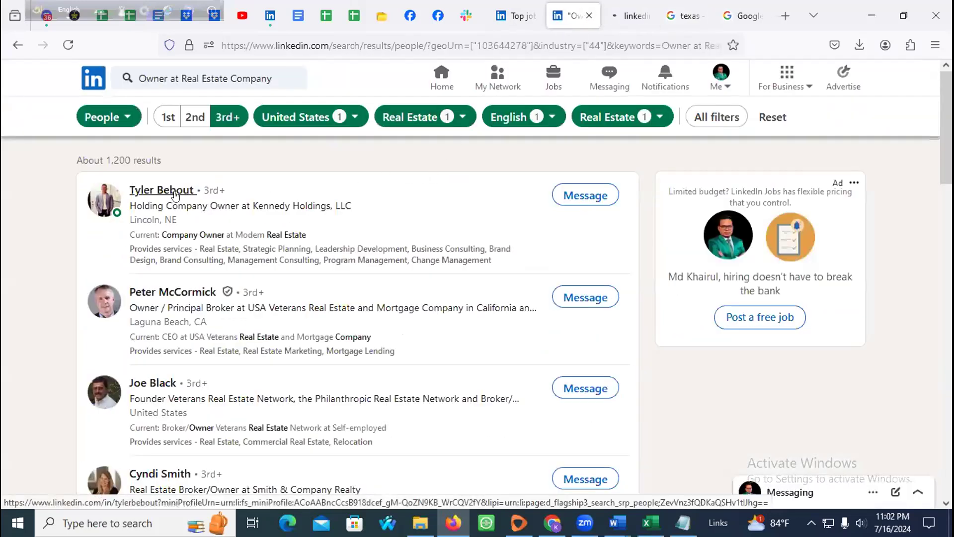
click(635, 18)
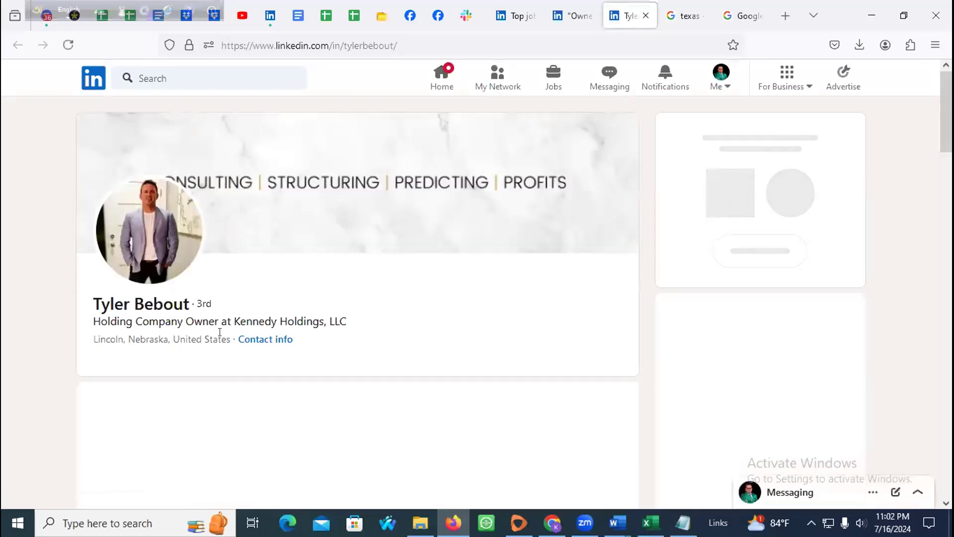
drag(231, 320, 342, 321)
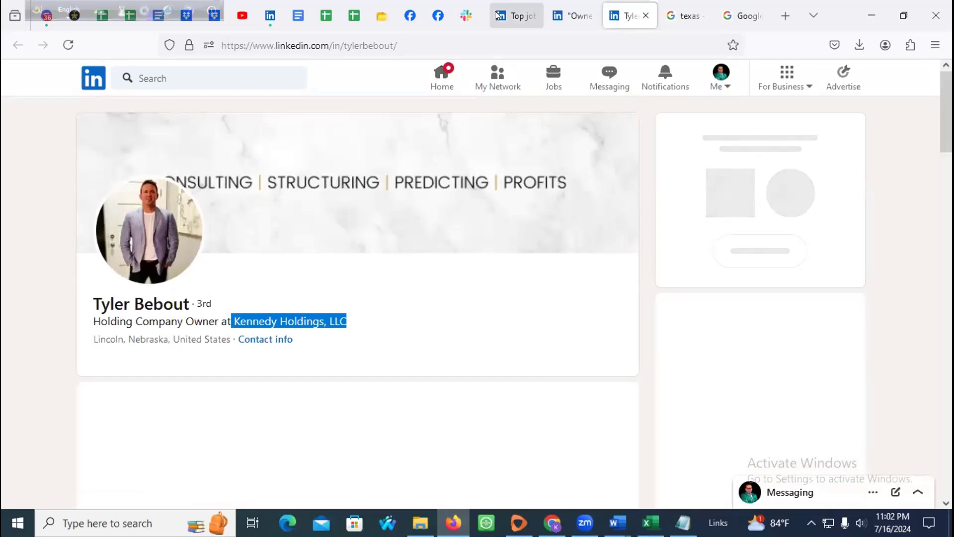
click(343, 17)
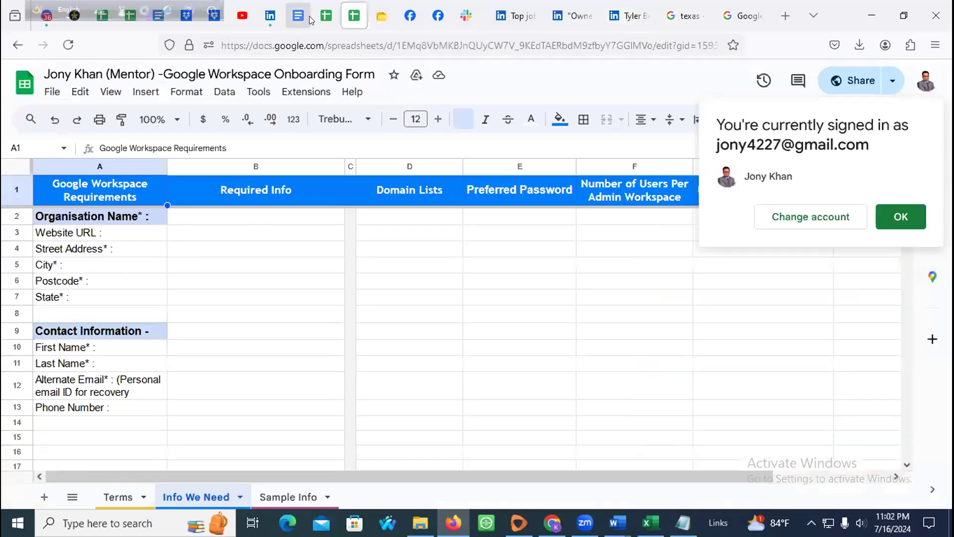
Step: Open the empty Sheet4 in the Contact Information spreadsheet
click(320, 16)
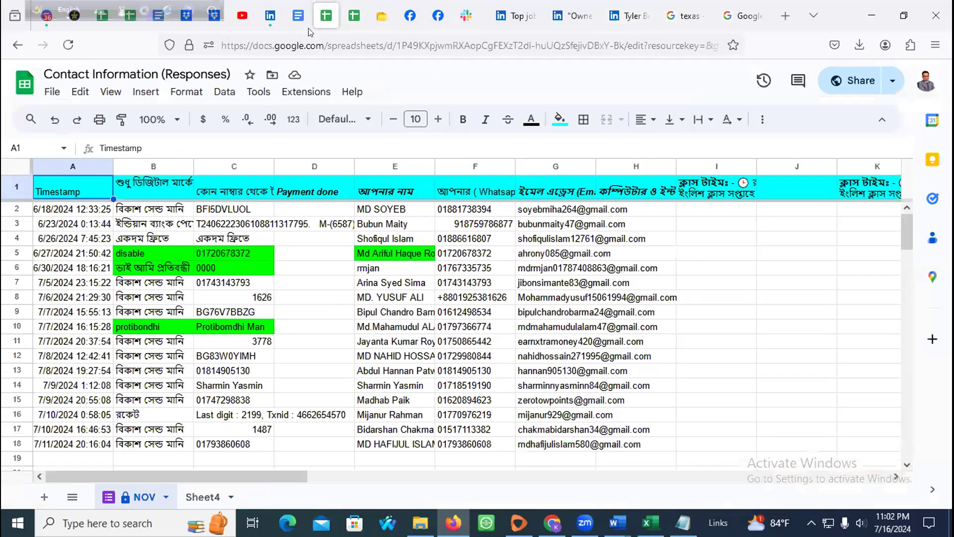
click(342, 20)
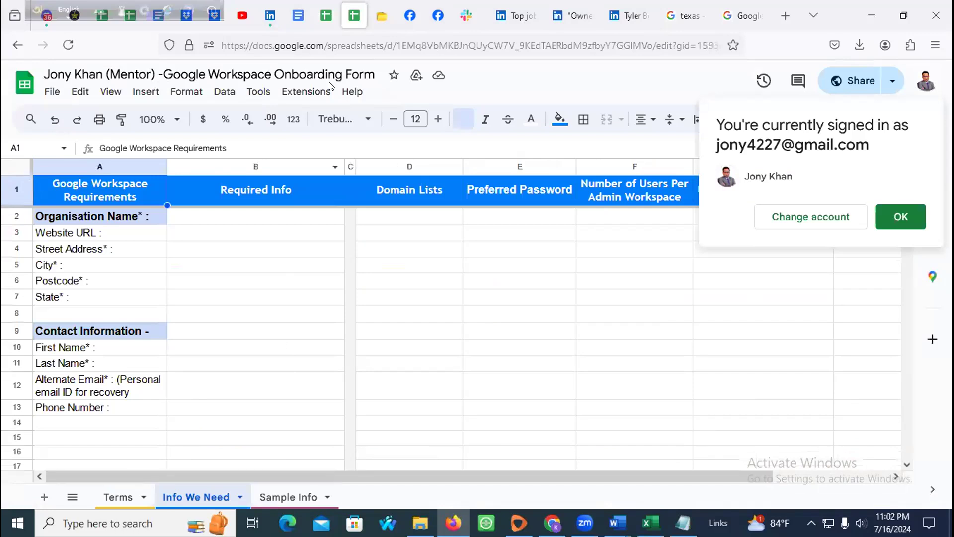
click(326, 20)
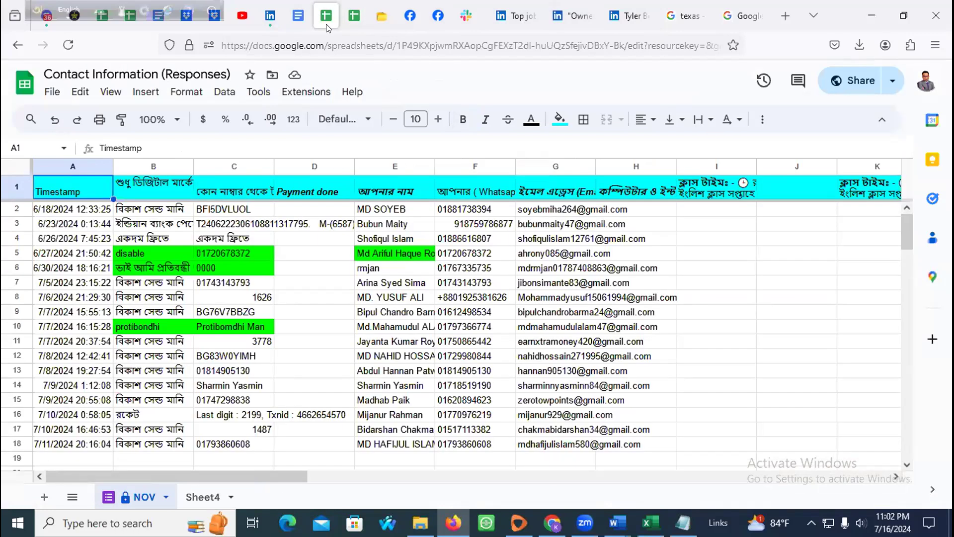
click(189, 499)
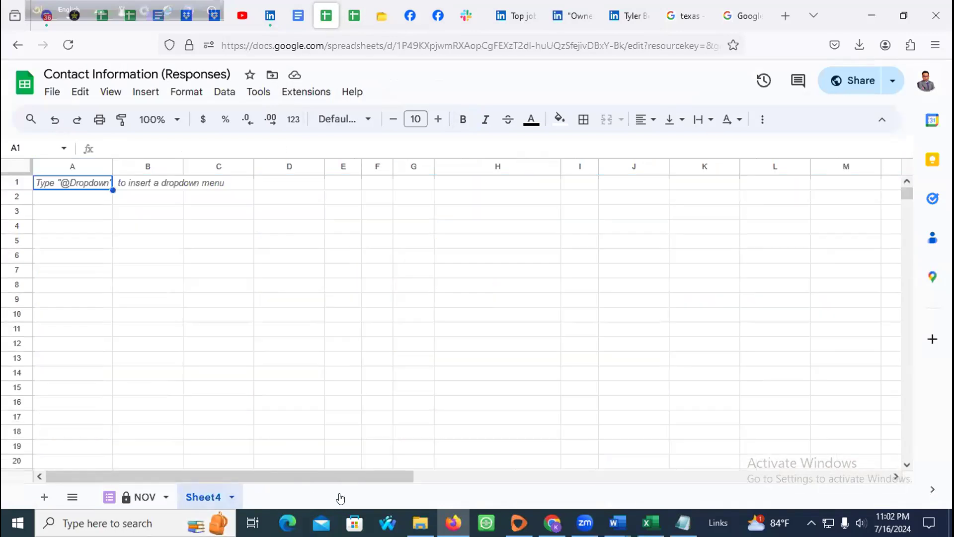
Step: Close the GMapData Excel workbook and the untitled Word document without saving
click(650, 522)
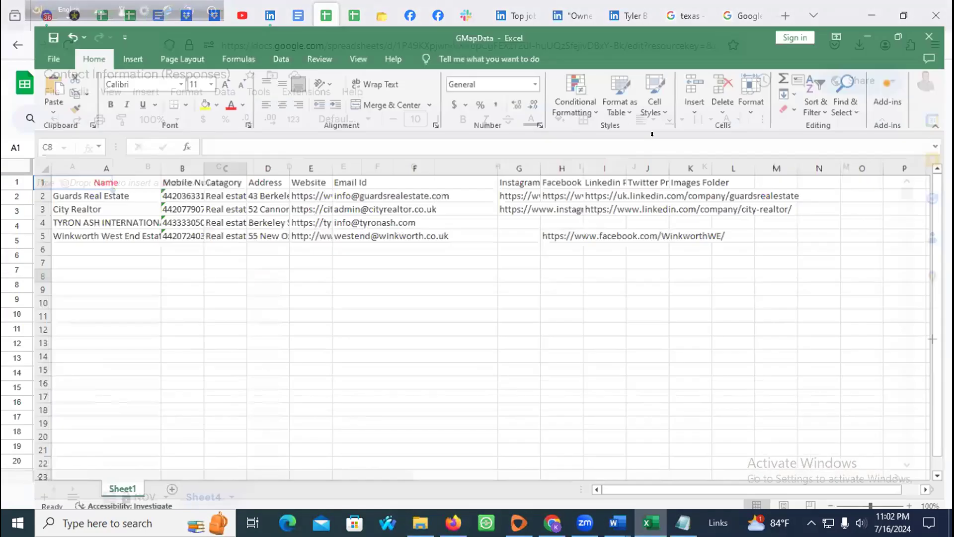
click(935, 10)
click(550, 290)
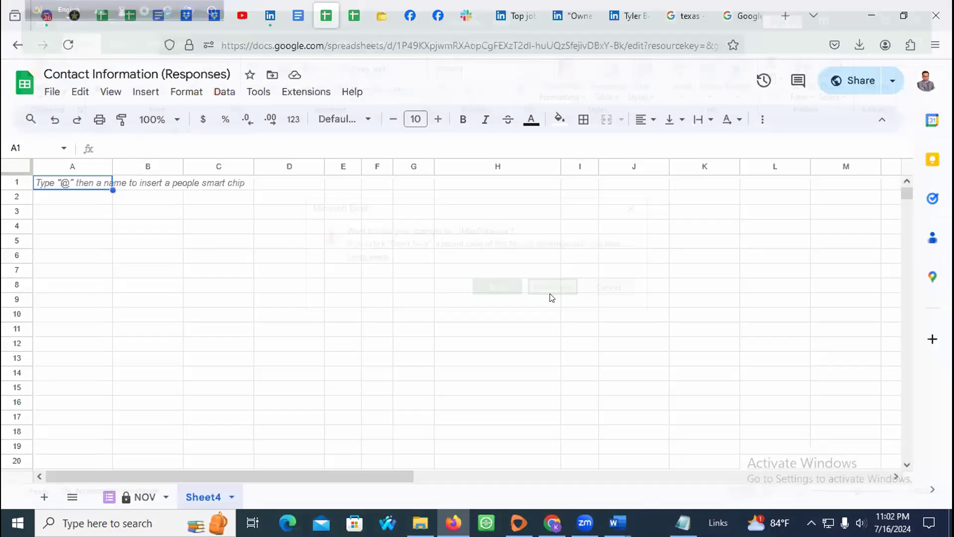
mouse_move(630, 523)
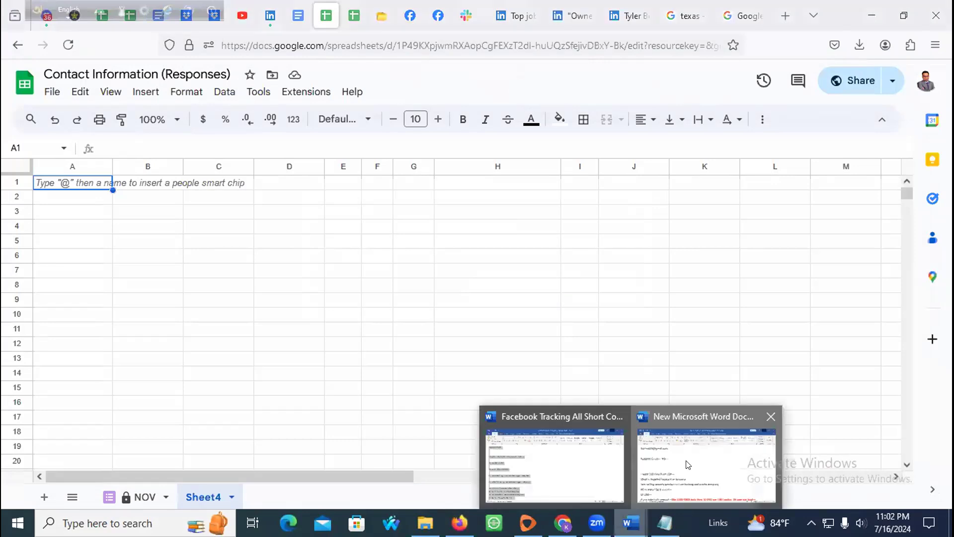
click(703, 460)
click(935, 10)
click(534, 289)
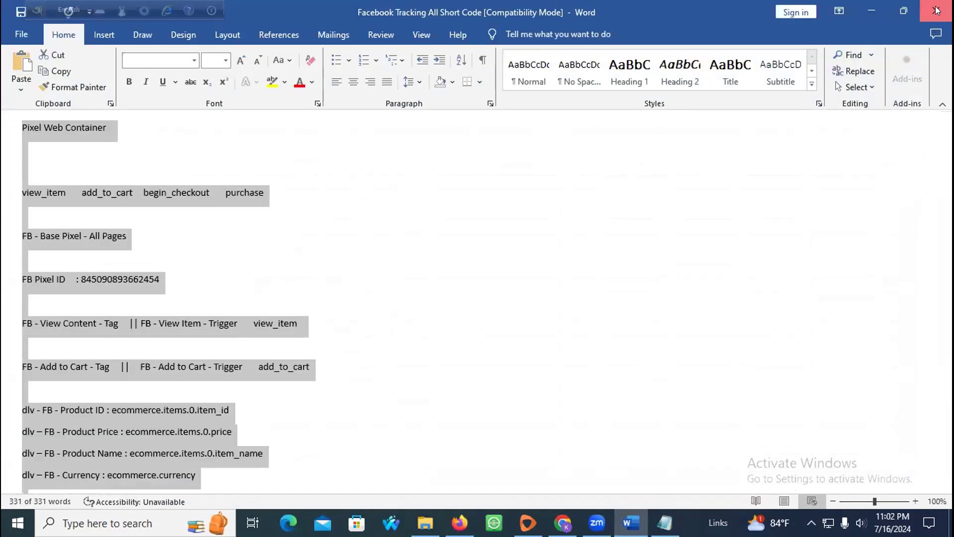
Step: Close the Facebook Tracking Word document, the Chrome Facebook window and File Explorer
click(935, 10)
click(562, 523)
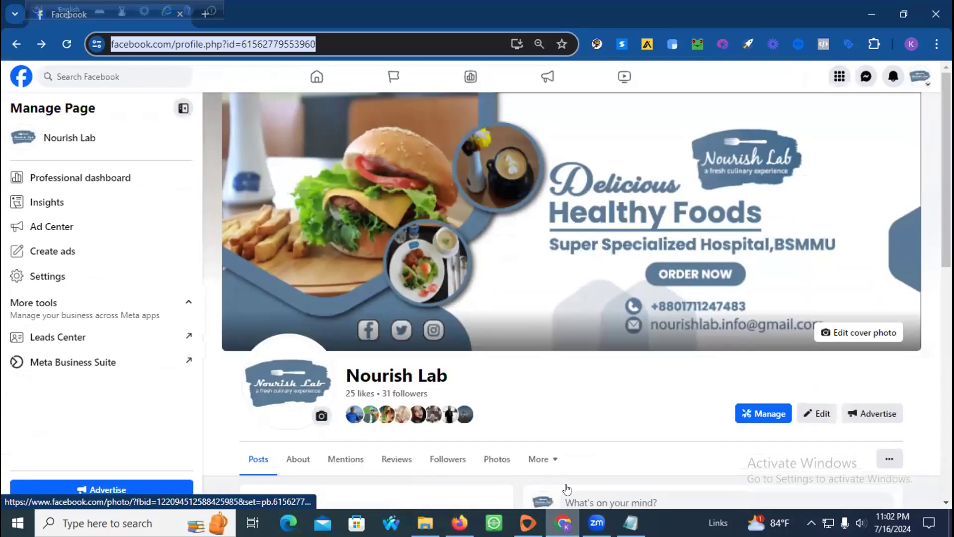
click(936, 12)
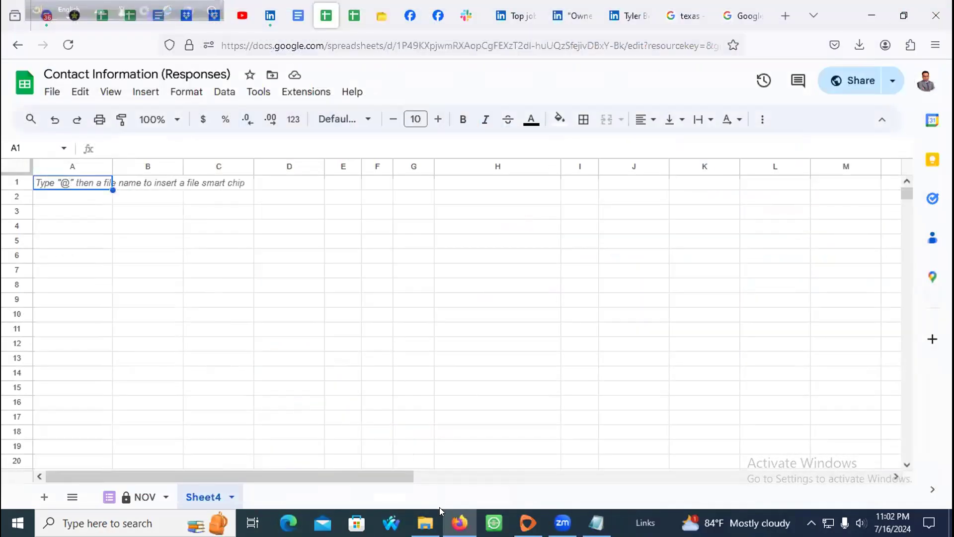
click(425, 522)
click(779, 59)
Step: Unpin and close the YouTube Studio tab
click(354, 16)
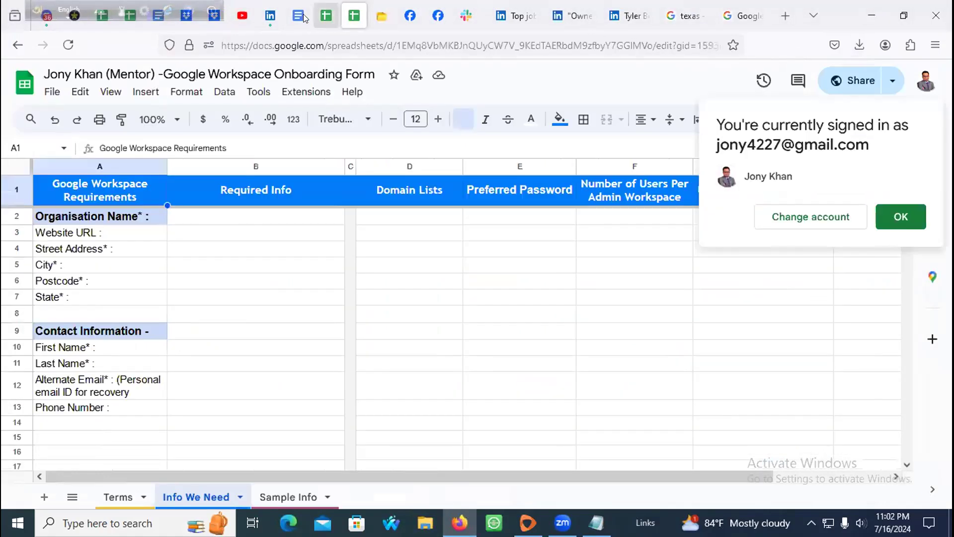
click(271, 17)
click(242, 16)
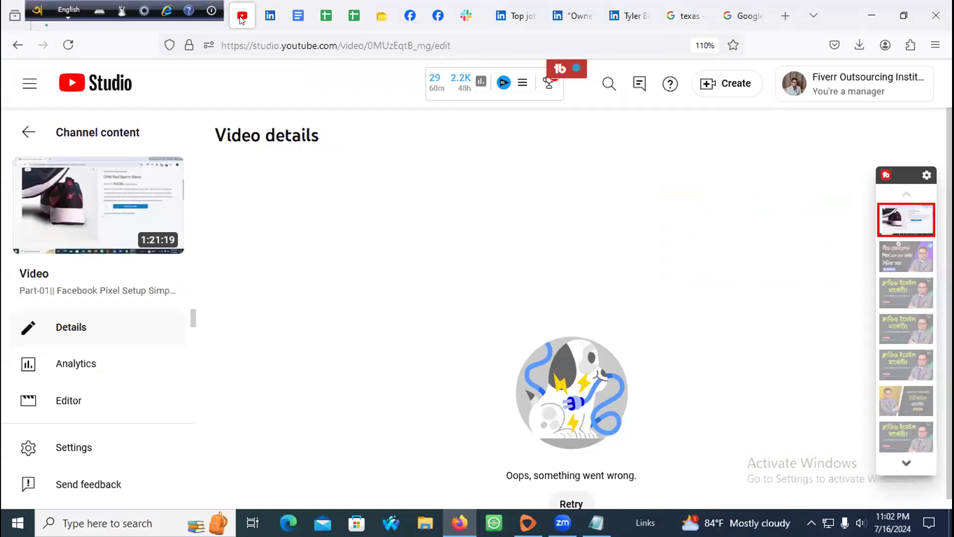
right_click(243, 19)
click(276, 103)
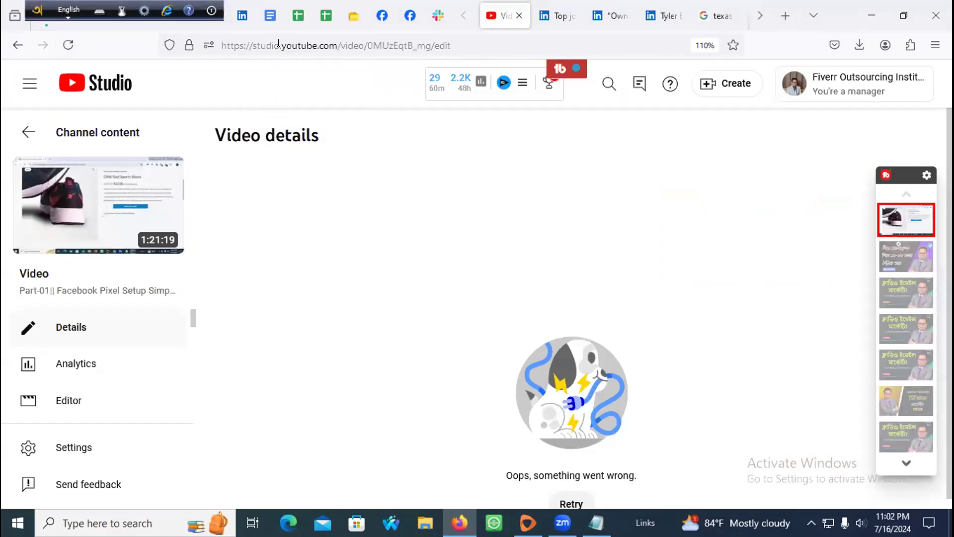
click(519, 15)
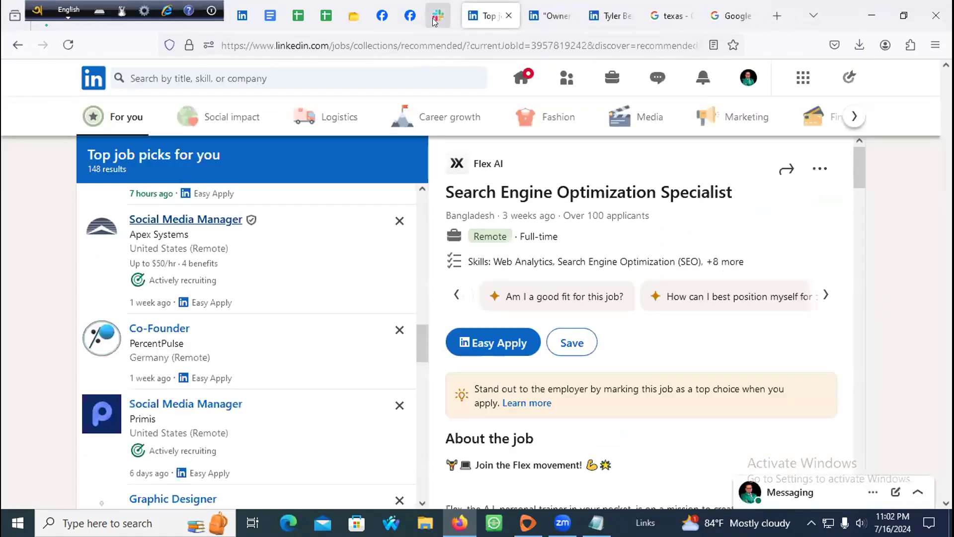
Step: Move the Slack tab beside the LinkedIn tab
click(432, 19)
click(418, 18)
drag(435, 18, 272, 16)
Step: Unpin and close the Group Guideline & Rules Google Docs tab
click(298, 17)
click(325, 16)
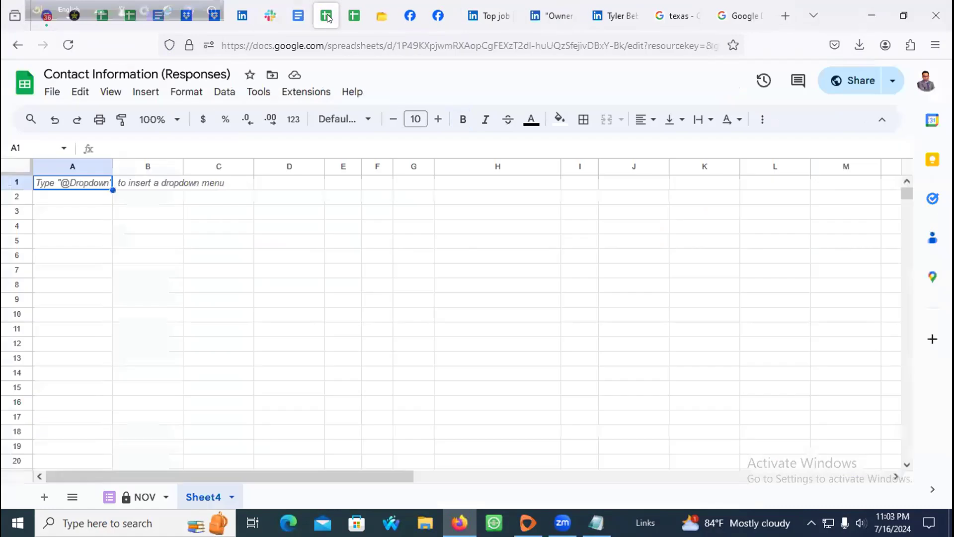
click(353, 16)
click(326, 17)
click(298, 16)
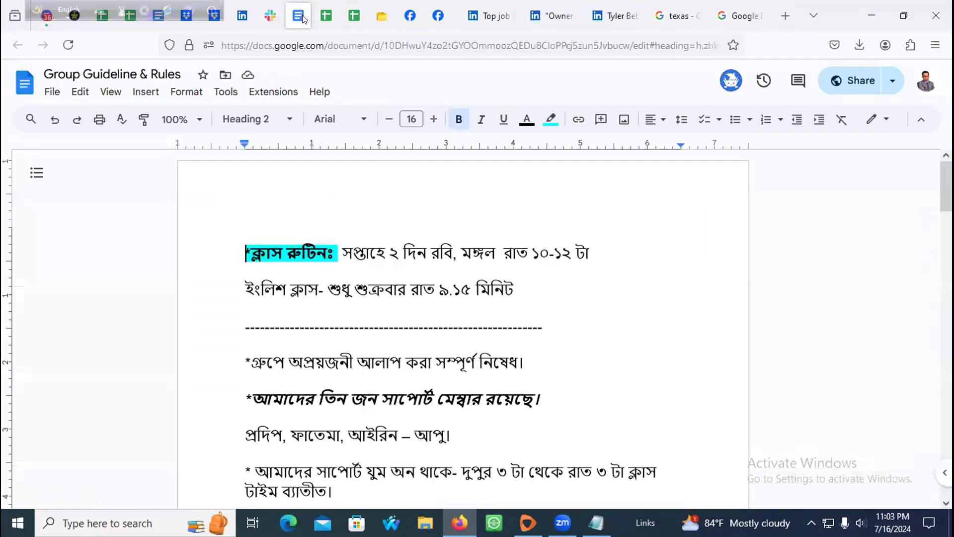
right_click(302, 19)
click(329, 102)
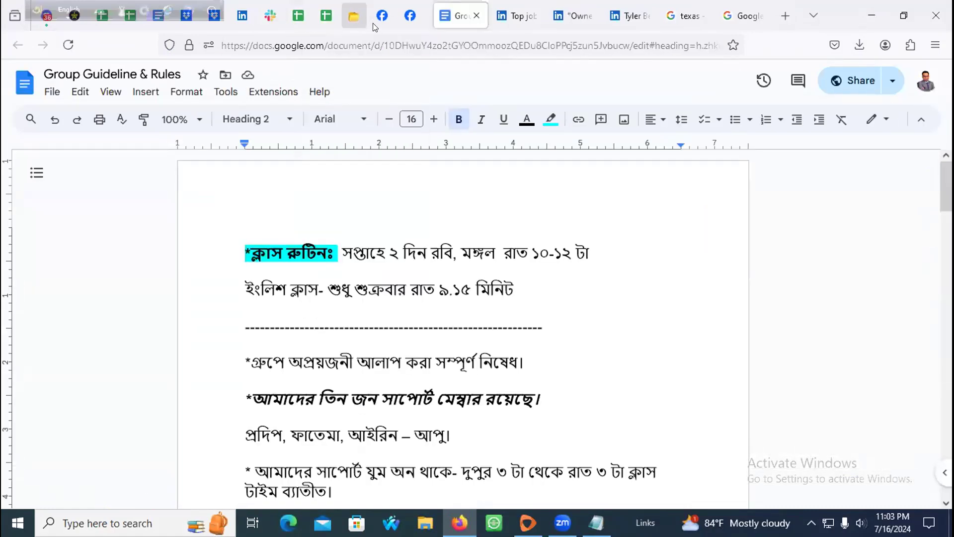
click(475, 16)
Step: Unpin and close the Fiverr Facebook page tab
click(419, 18)
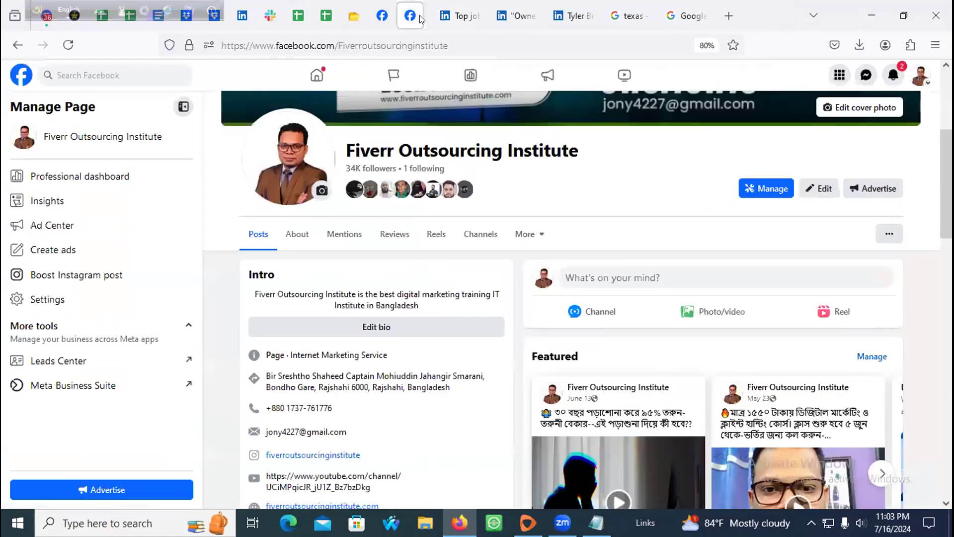
right_click(420, 19)
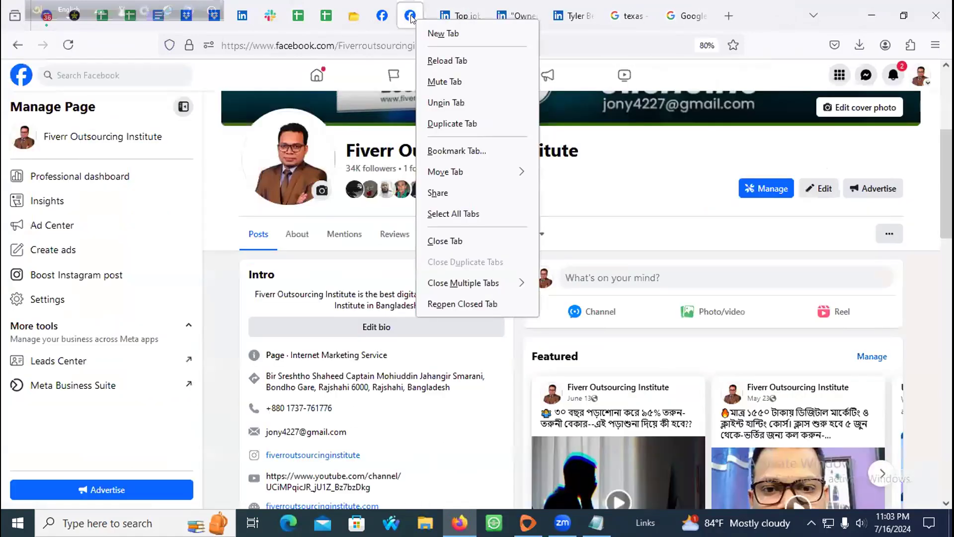
click(382, 11)
click(410, 16)
right_click(409, 16)
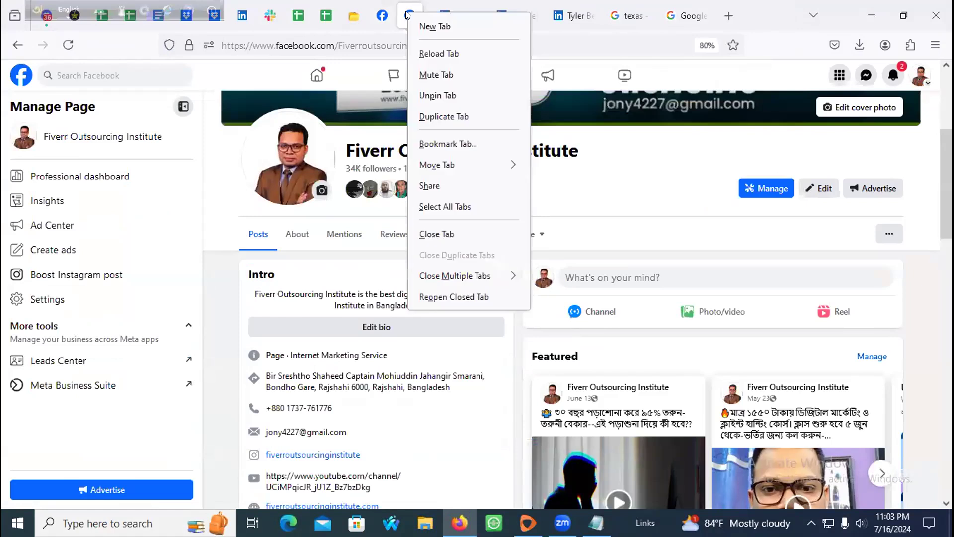
click(443, 101)
click(453, 16)
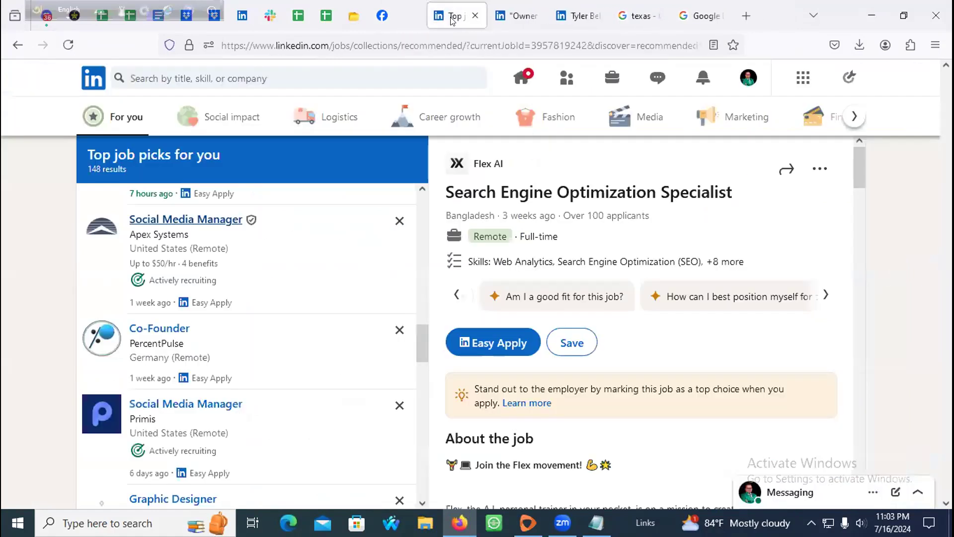
Step: Close the Google texas search tab
click(497, 15)
click(555, 17)
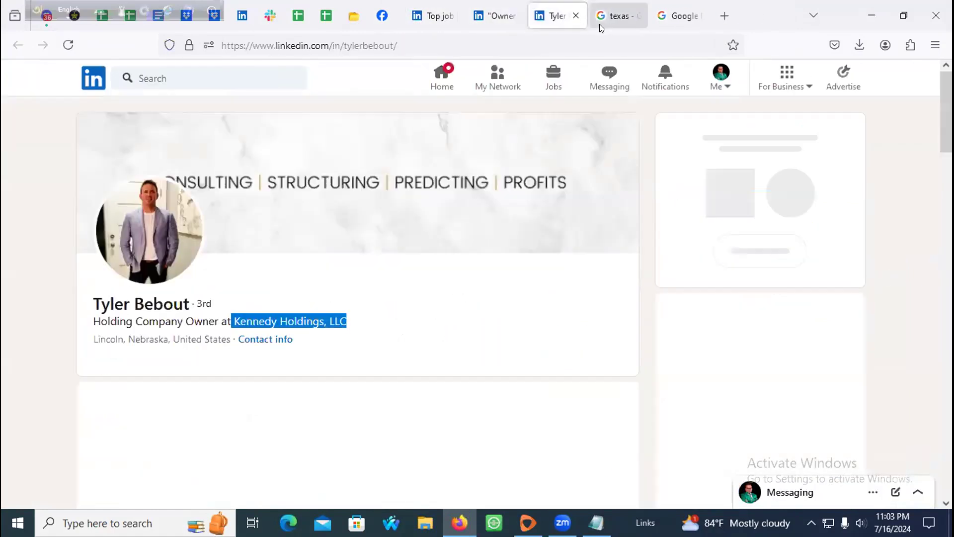
click(609, 24)
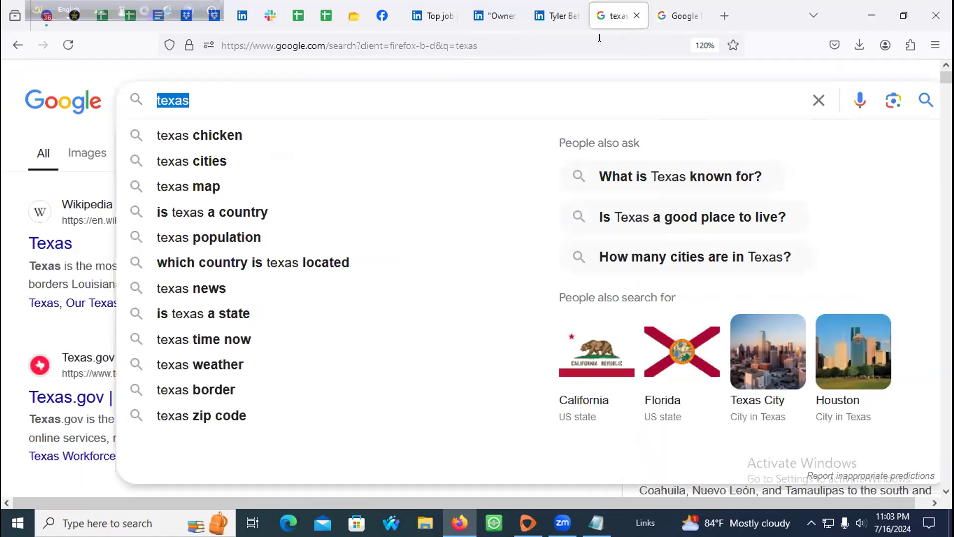
click(30, 160)
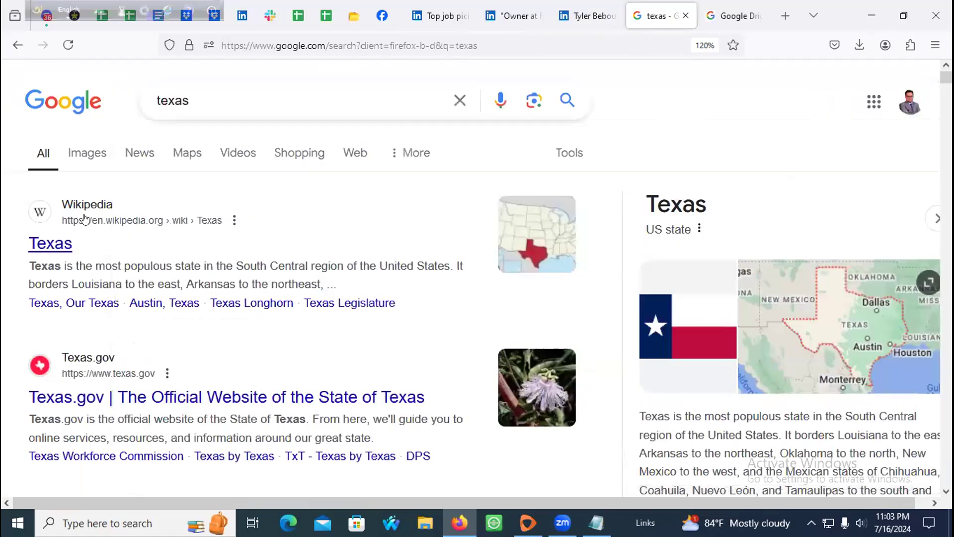
click(686, 15)
click(565, 18)
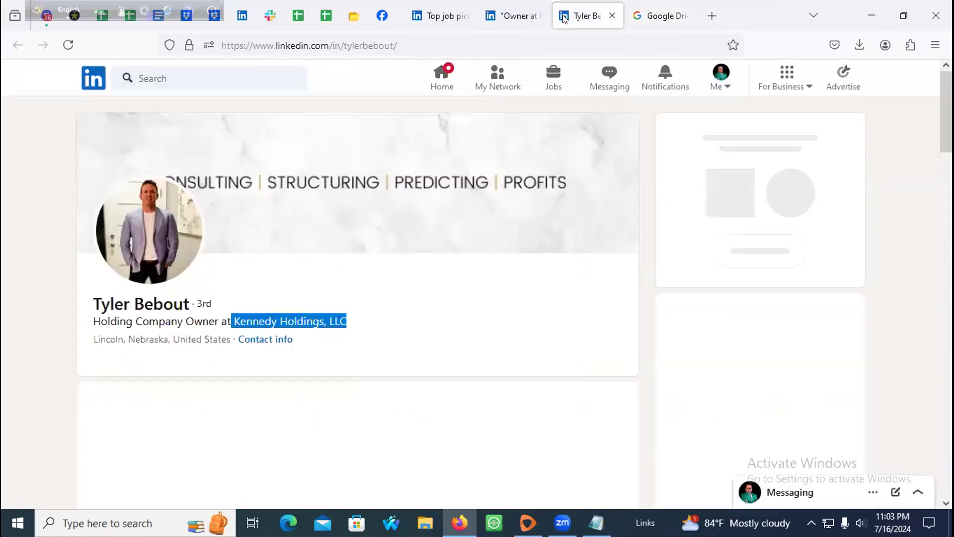
Step: Open Google Drive from the Google Drive search results
click(655, 17)
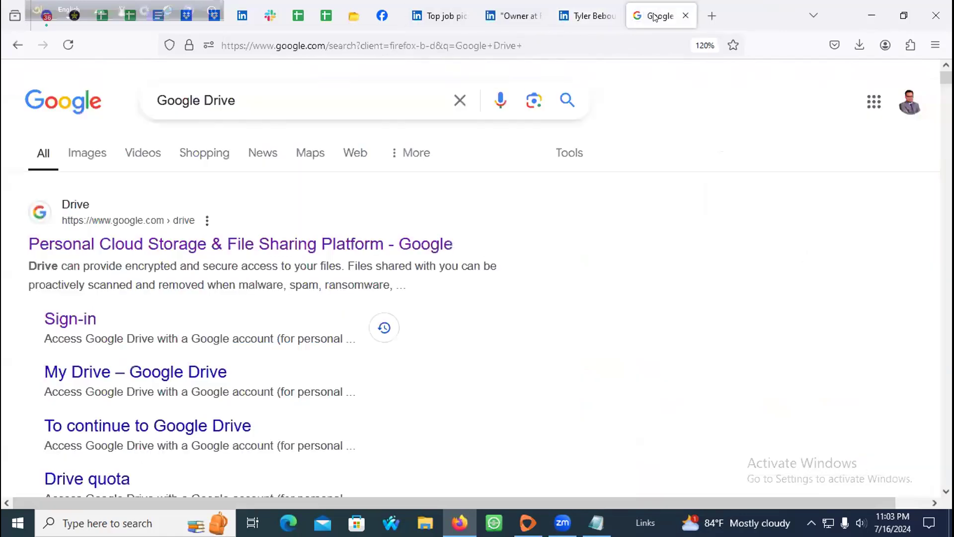
click(130, 245)
click(553, 409)
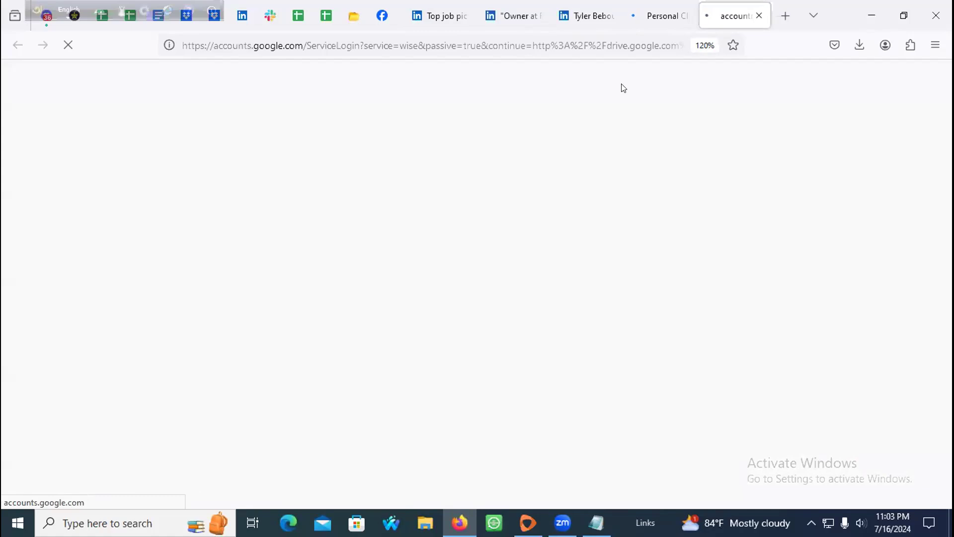
click(656, 16)
Step: Unpin and close the leftover Contact Information spreadsheet tab
click(241, 18)
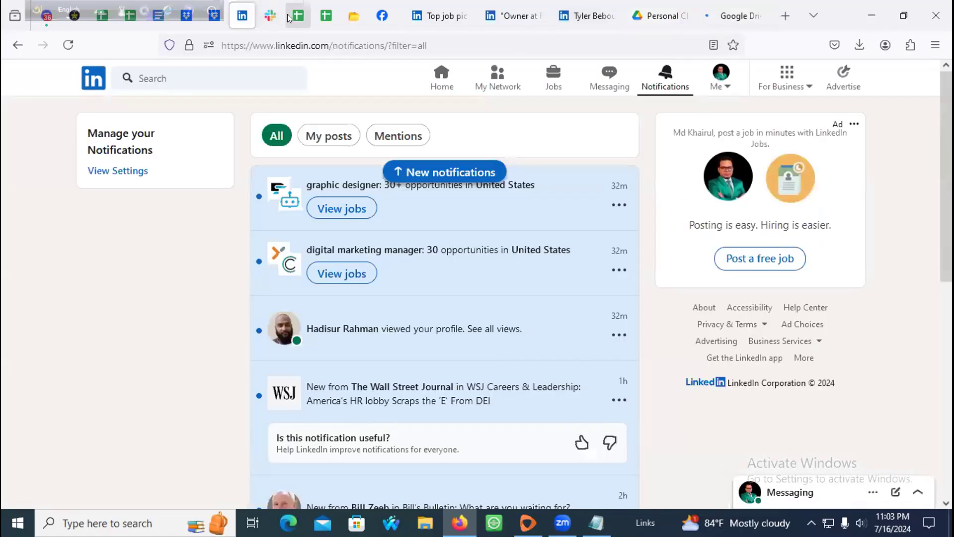
click(298, 15)
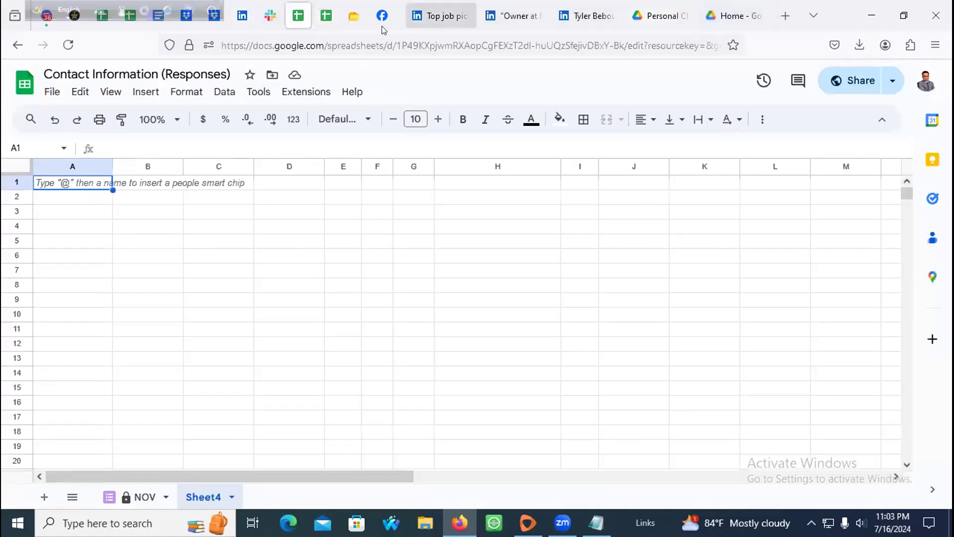
right_click(299, 22)
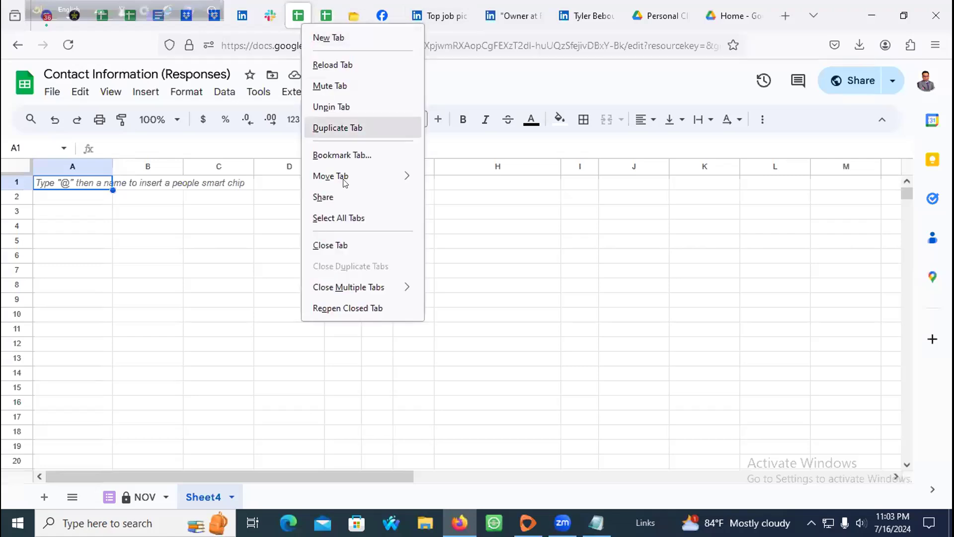
click(331, 106)
click(430, 18)
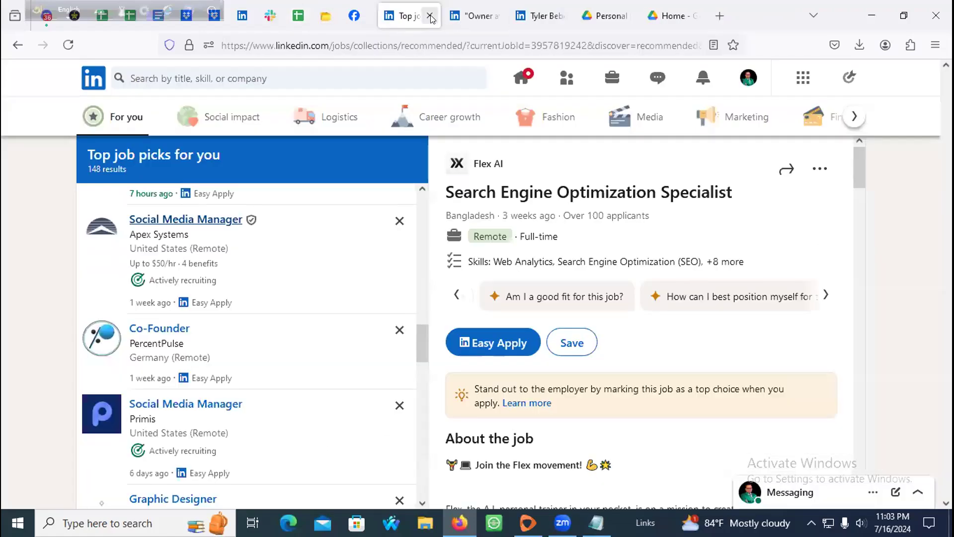
Step: Close the extra Drive tab, leaving the Home - Google Drive tab active
click(670, 16)
click(616, 16)
click(625, 16)
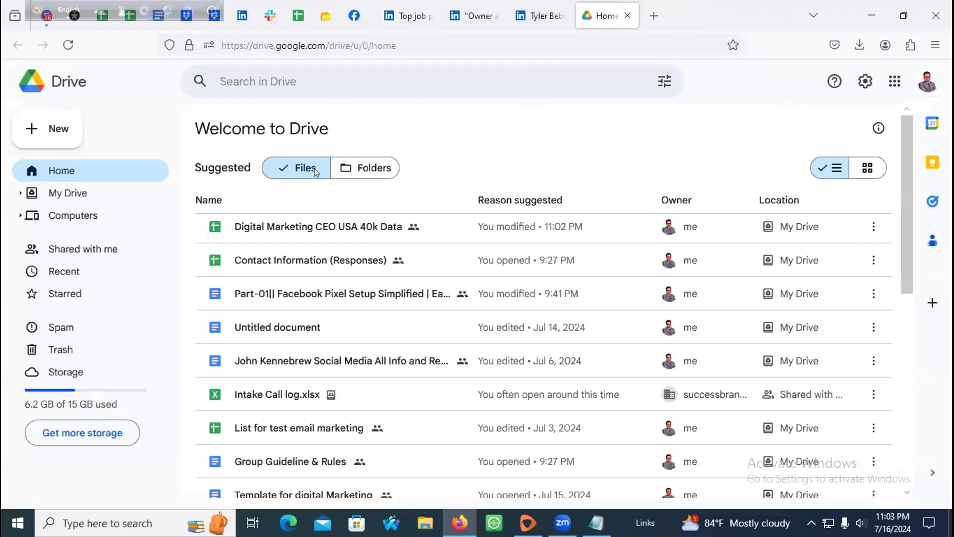
Step: Open Digital Marketing CEO USA 40k Data from Drive, close Drive, and restore the sheet with Ctrl+Shift+T
double_click(263, 237)
click(661, 15)
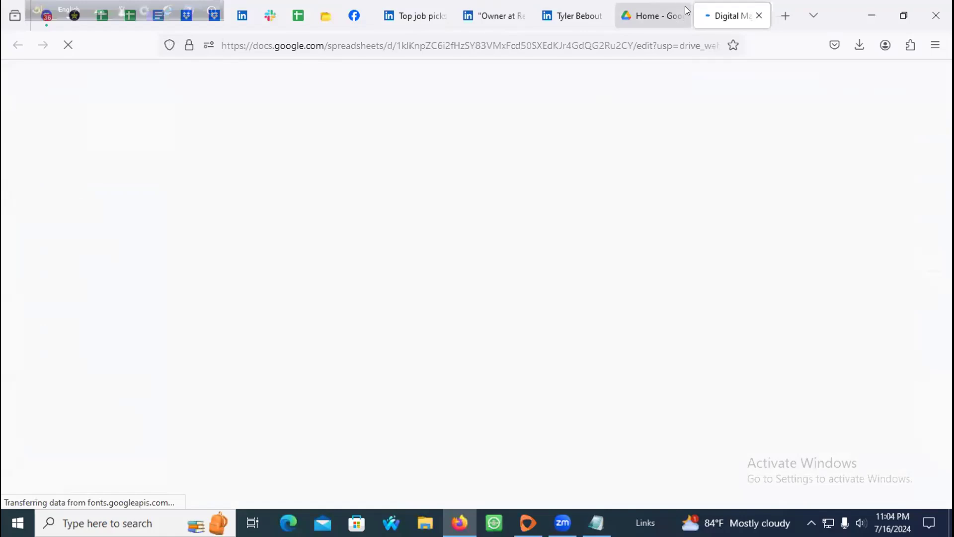
click(680, 17)
click(680, 17)
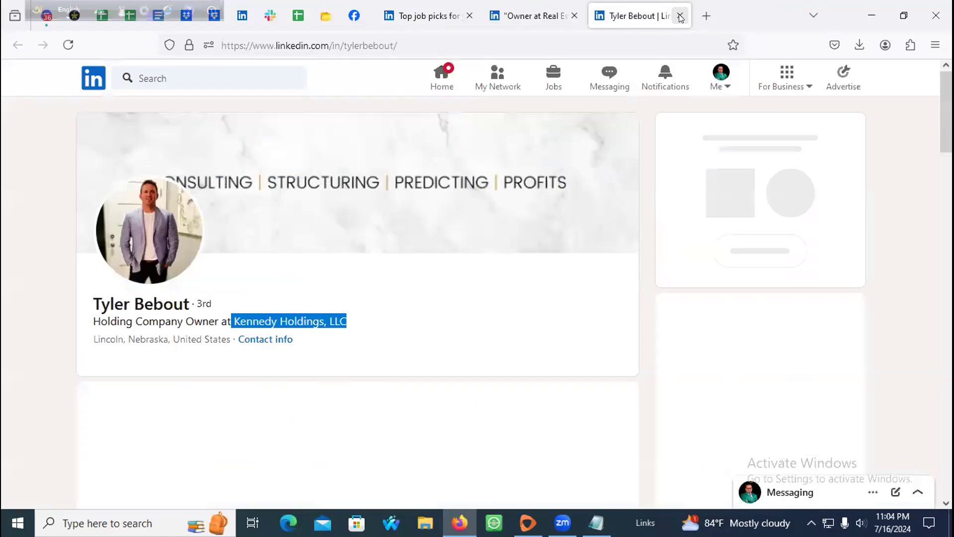
key(ctrl+shift+t)
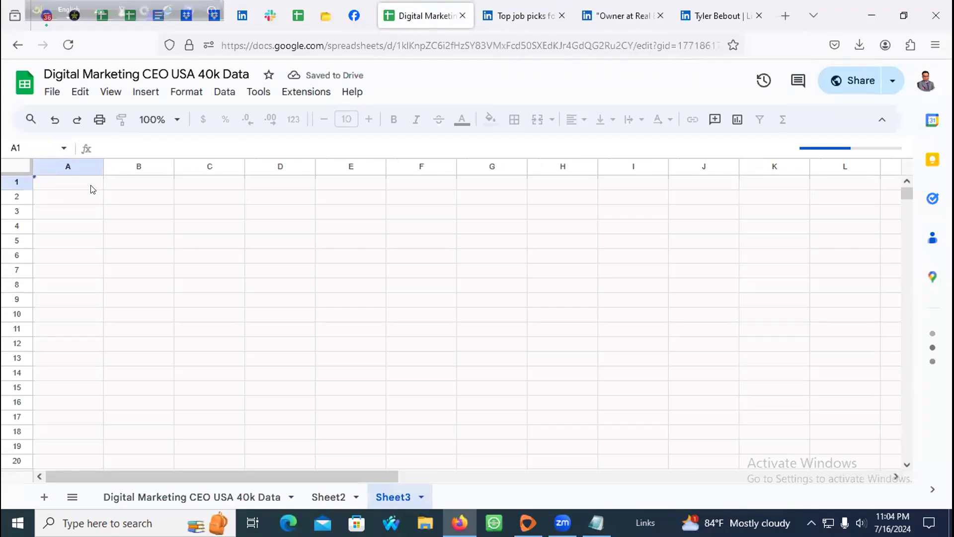
Step: Copy the lead table's header row and paste it into Sheet3
click(9, 180)
right_click(8, 180)
click(42, 177)
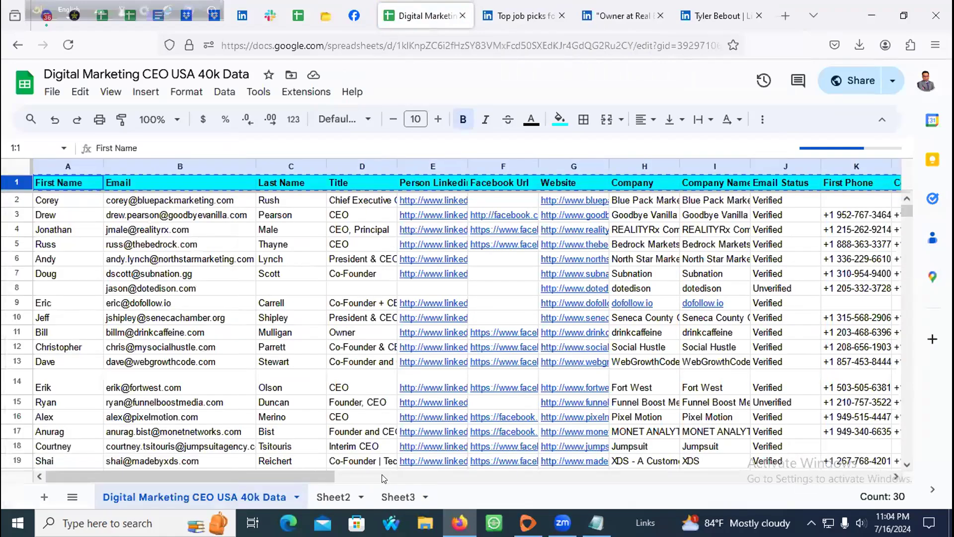
click(398, 496)
key(ctrl+v)
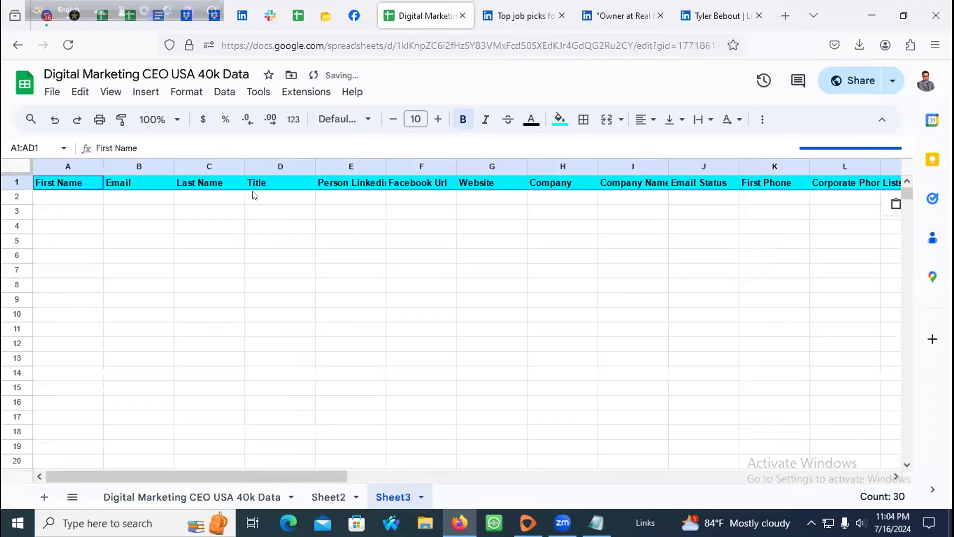
click(418, 212)
click(422, 197)
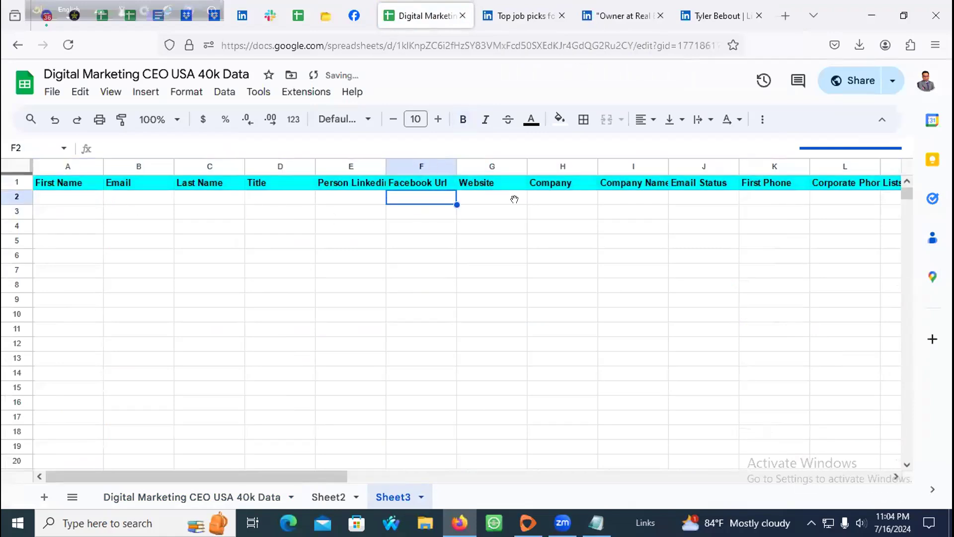
key(Right)
key(Right)
key(Right)
key(Right)
key(Right)
key(Right)
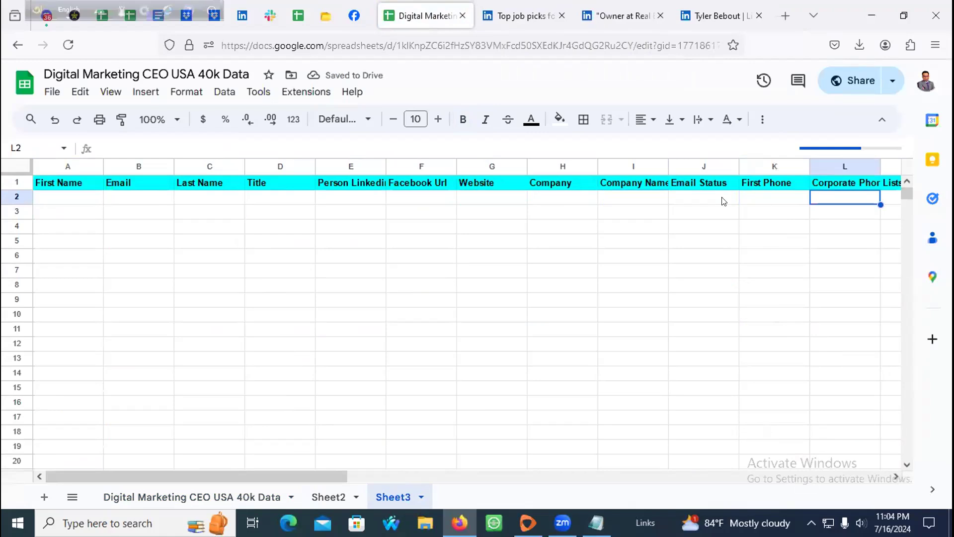
Step: Paste the owner's LinkedIn profile URL into E2 under Person Linkedin
click(711, 5)
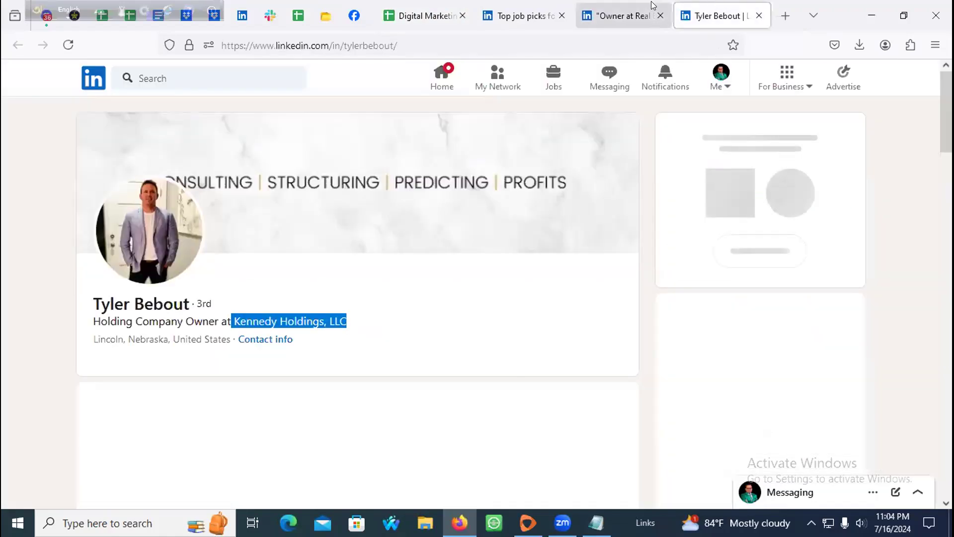
click(247, 44)
click(431, 8)
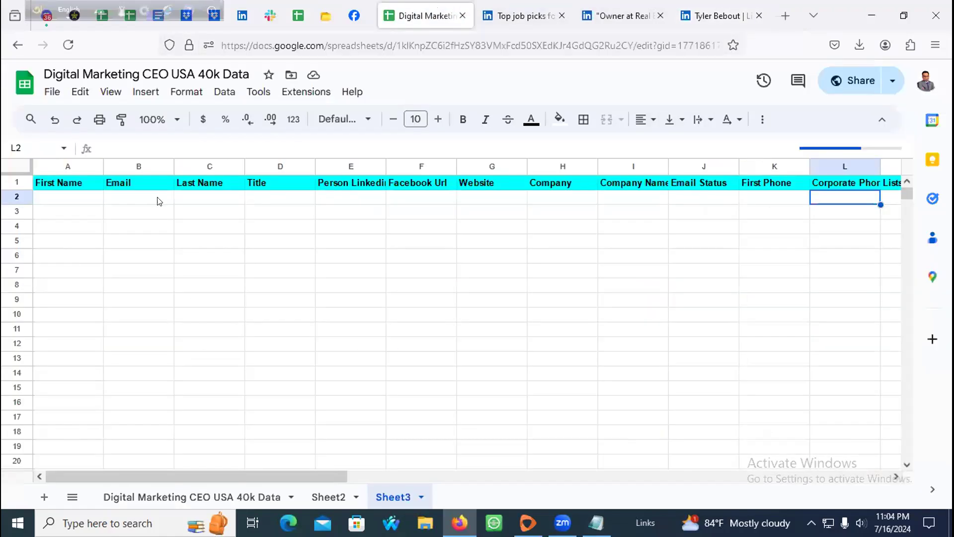
click(359, 201)
key(ctrl+v)
click(274, 199)
Step: Copy the owner's name from the profile and select the First Name cell in row 2
click(720, 11)
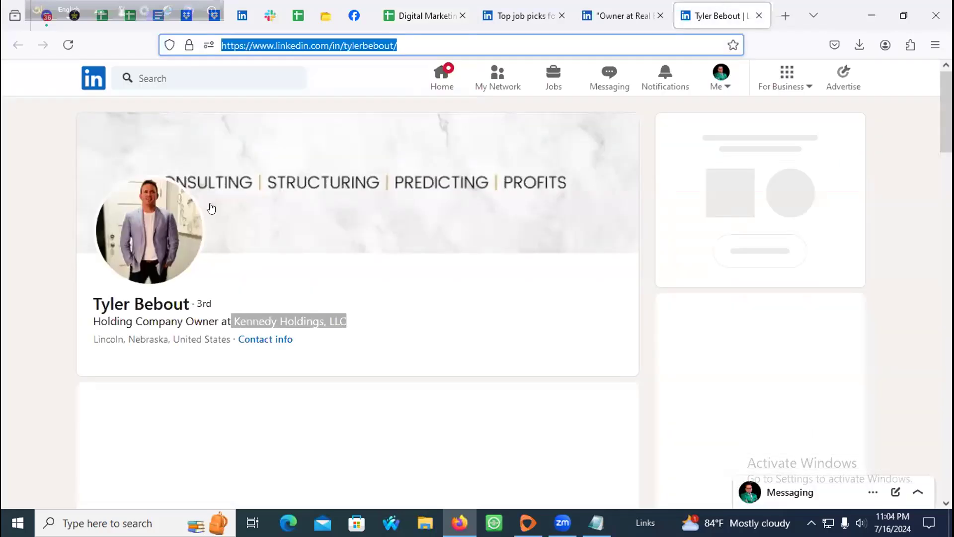
drag(92, 304, 188, 300)
key(ctrl+c)
click(785, 16)
key(ctrl+v)
key(ctrl+a)
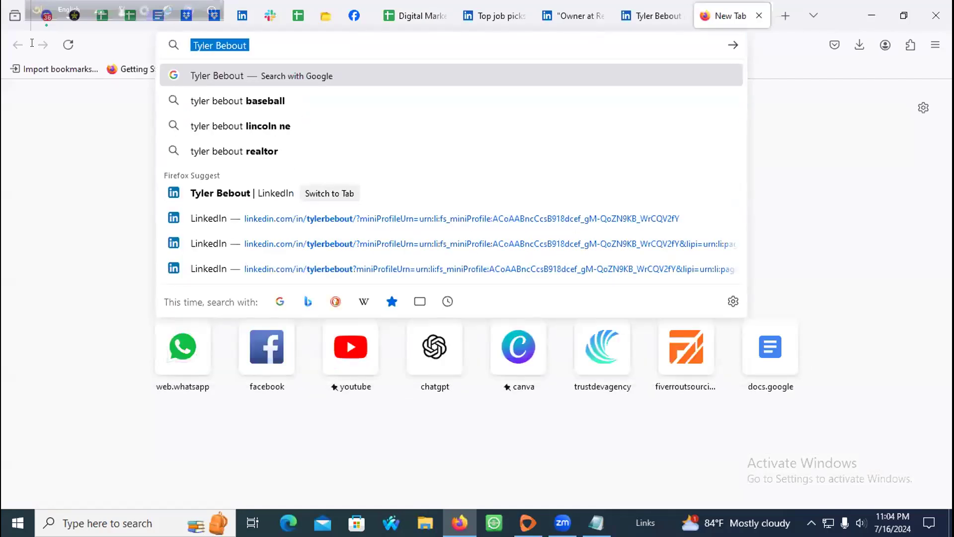
click(616, 10)
click(447, 20)
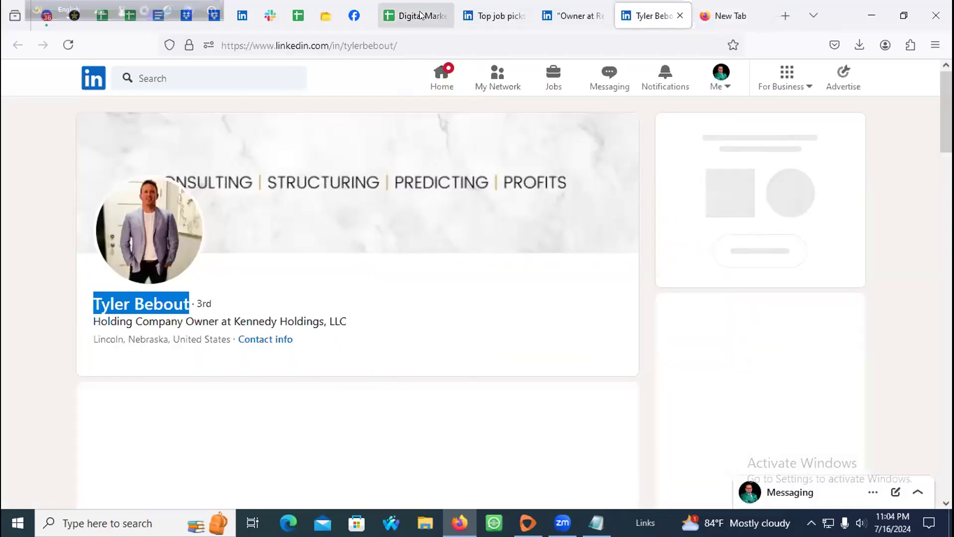
click(62, 199)
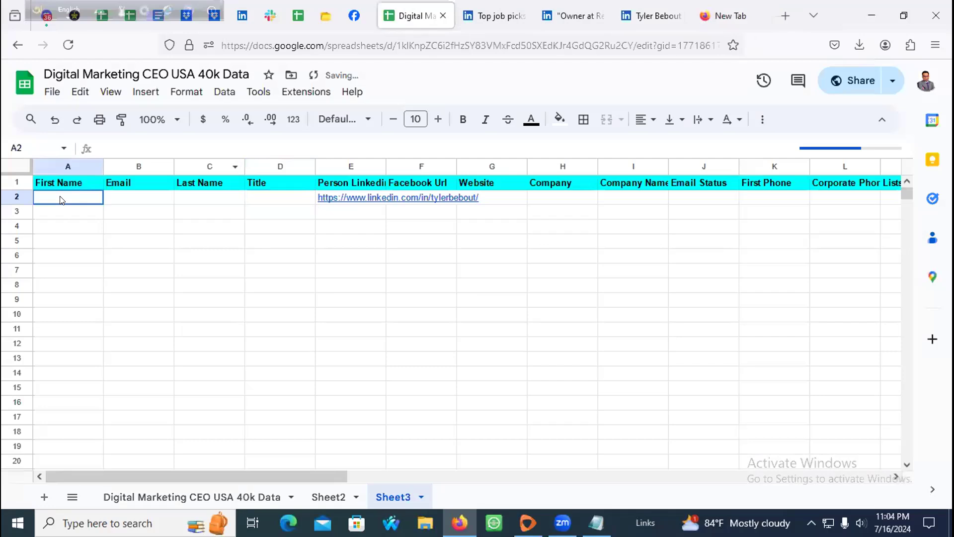
Step: Split the owner's name into First Name (A2) and Last Name, moving the Last Name column to B
key(ctrl+v)
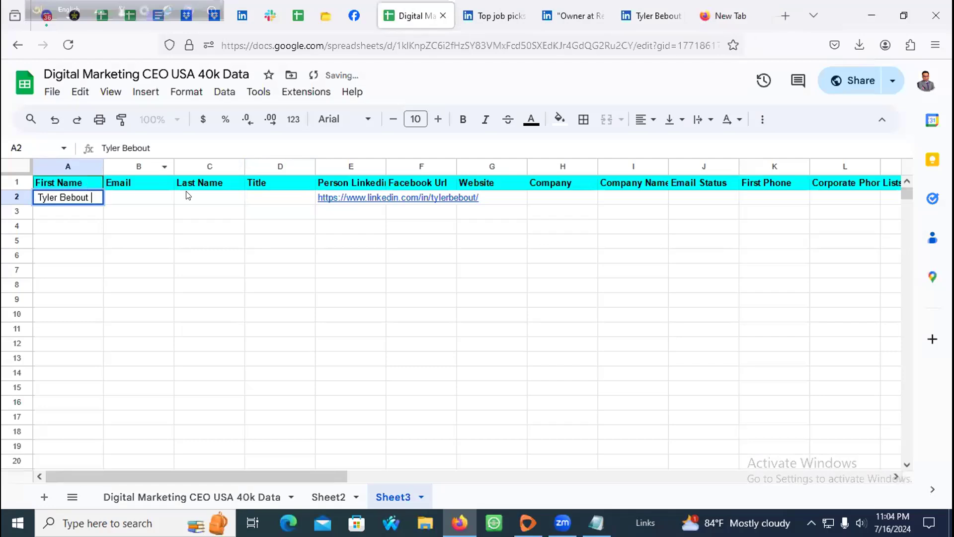
click(191, 198)
key(ctrl+v)
click(86, 204)
double_click(89, 197)
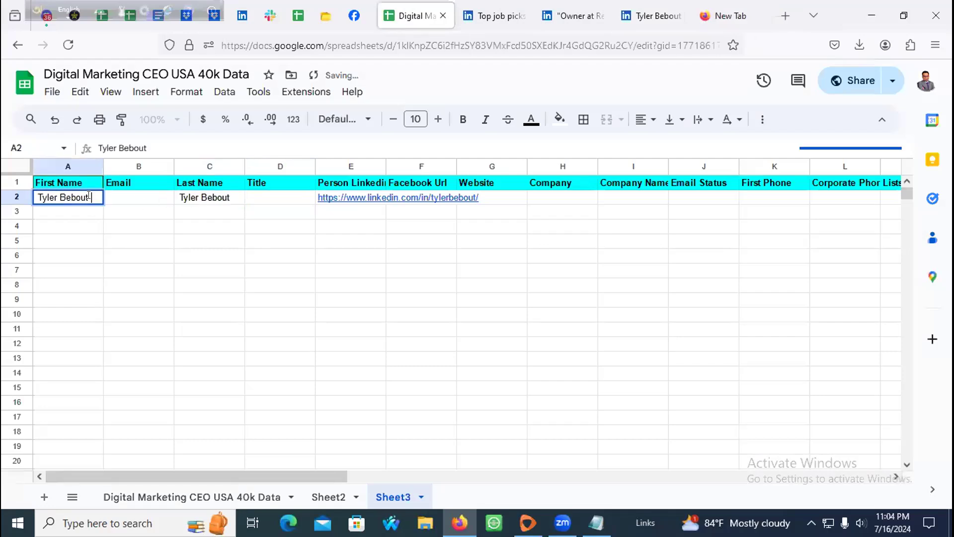
key(BackSpace)
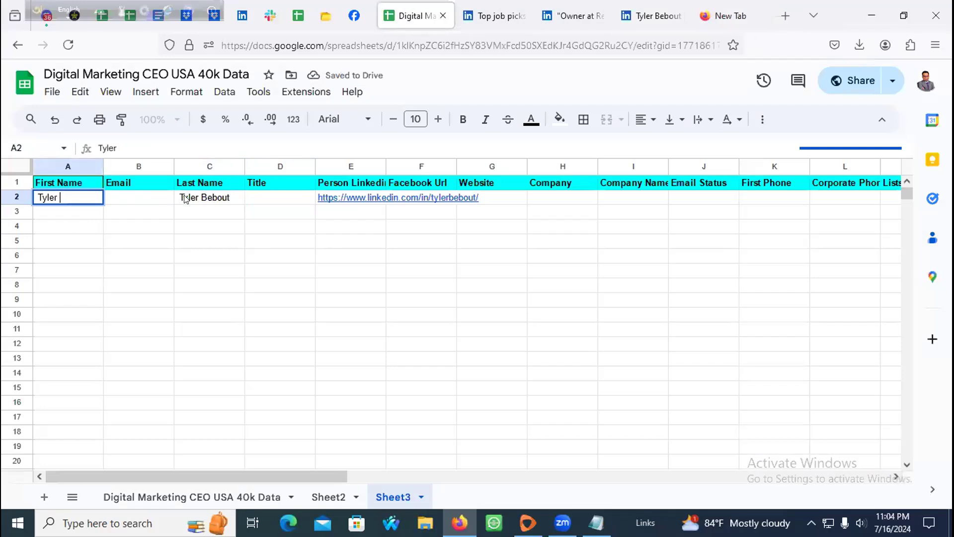
double_click(197, 195)
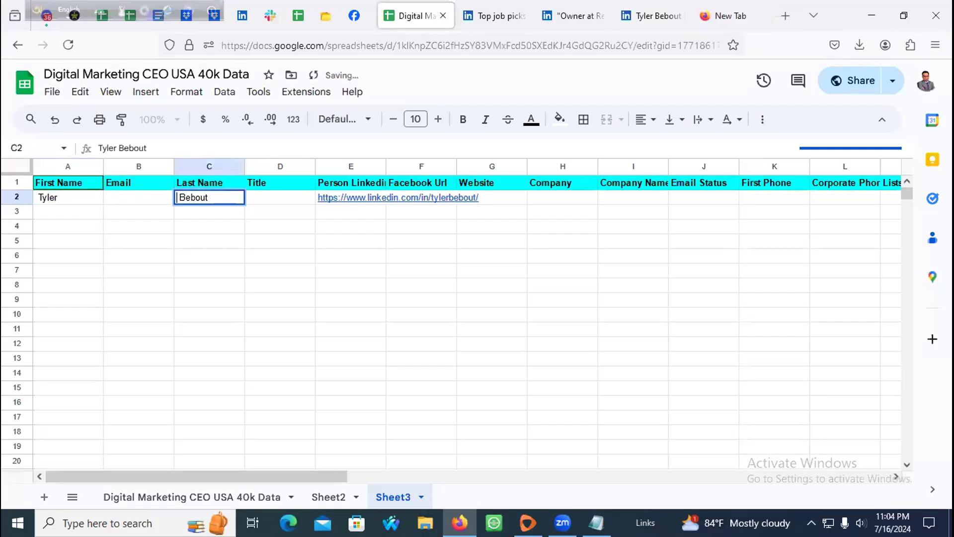
click(212, 165)
drag(204, 164, 137, 165)
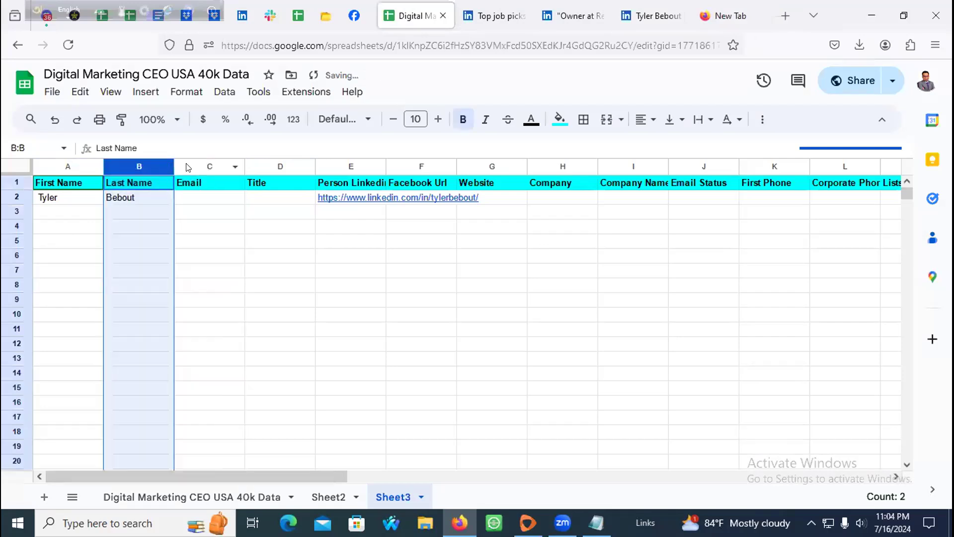
Step: Enter CEO as the owner's title in row 2
click(216, 199)
click(271, 203)
click(650, 15)
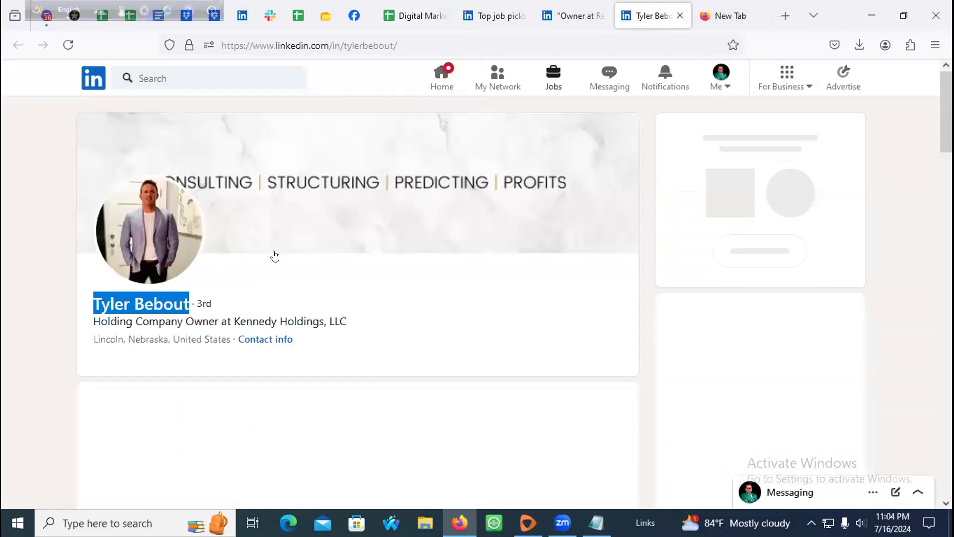
click(427, 17)
click(242, 198)
double_click(249, 197)
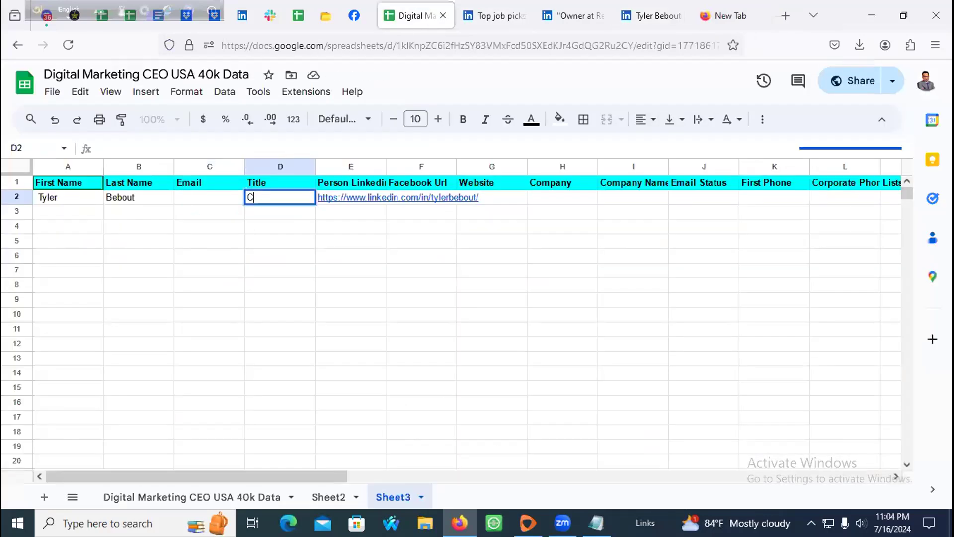
text(CEO)
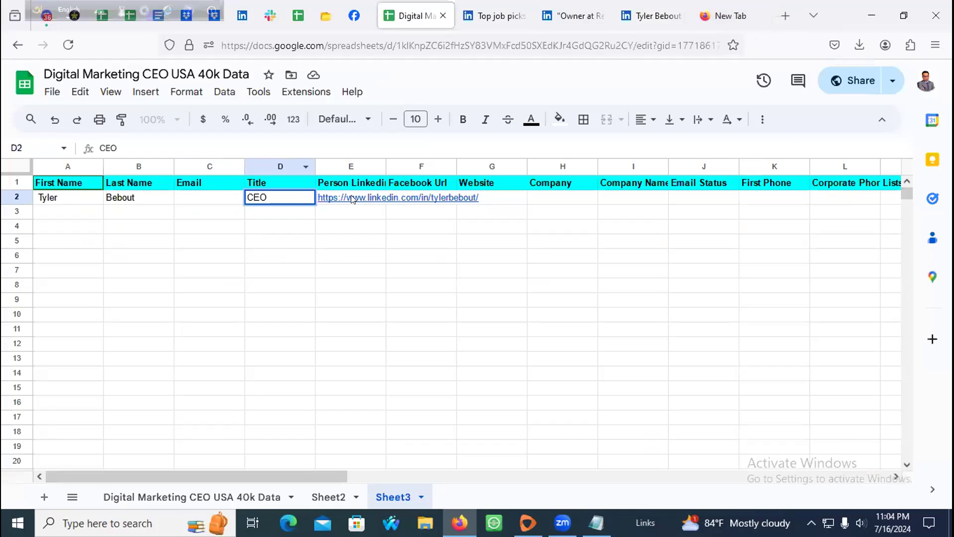
click(386, 196)
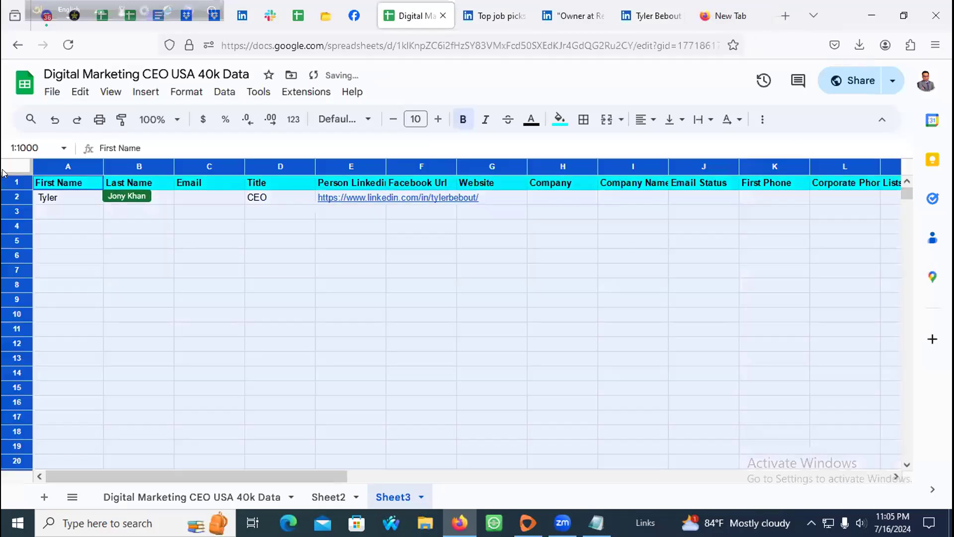
Step: Set text wrapping to Clip for the whole sheet and delete the Facebook Url column
click(8, 168)
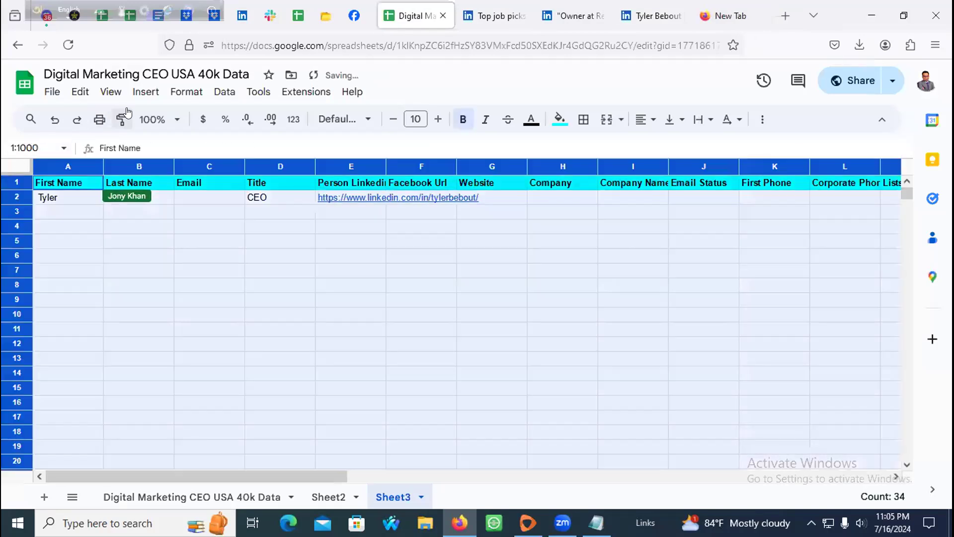
click(710, 120)
click(747, 148)
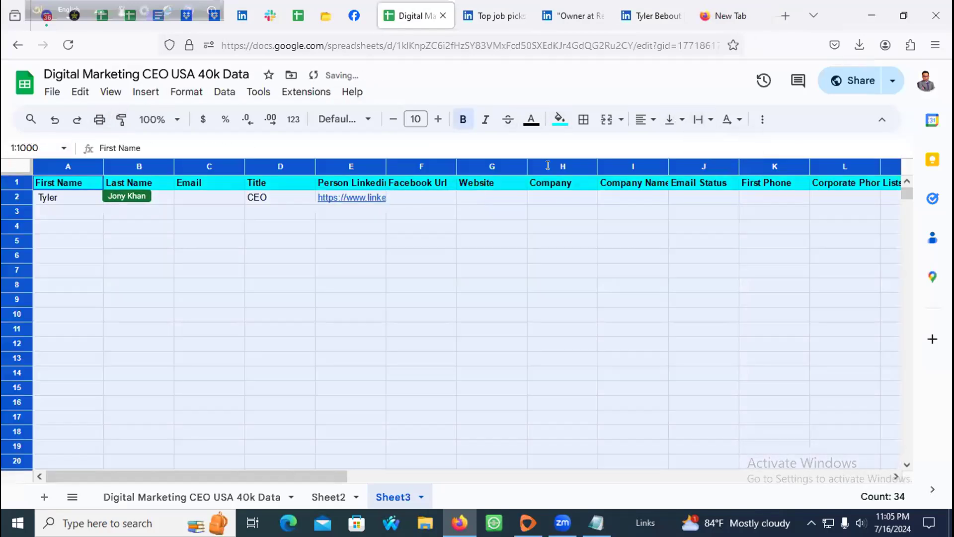
click(427, 196)
click(411, 165)
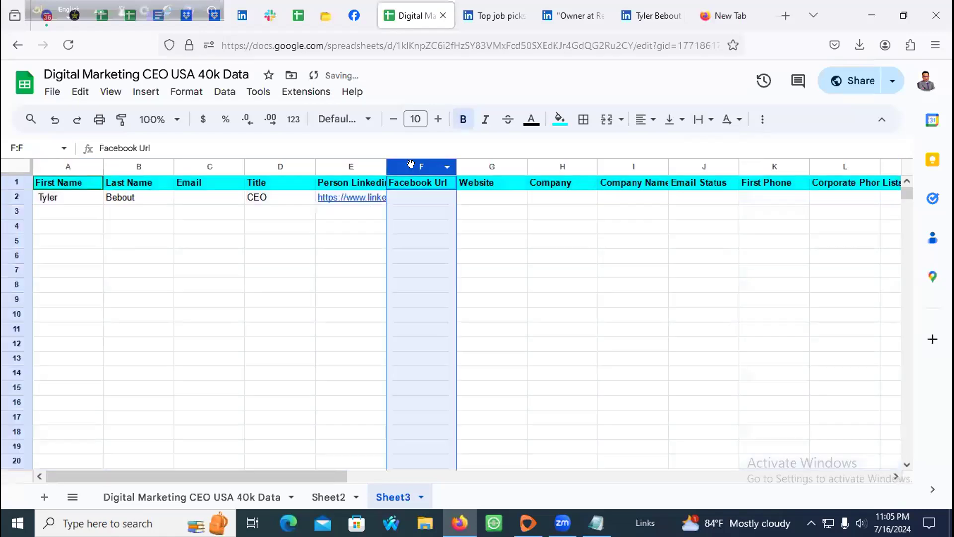
right_click(403, 165)
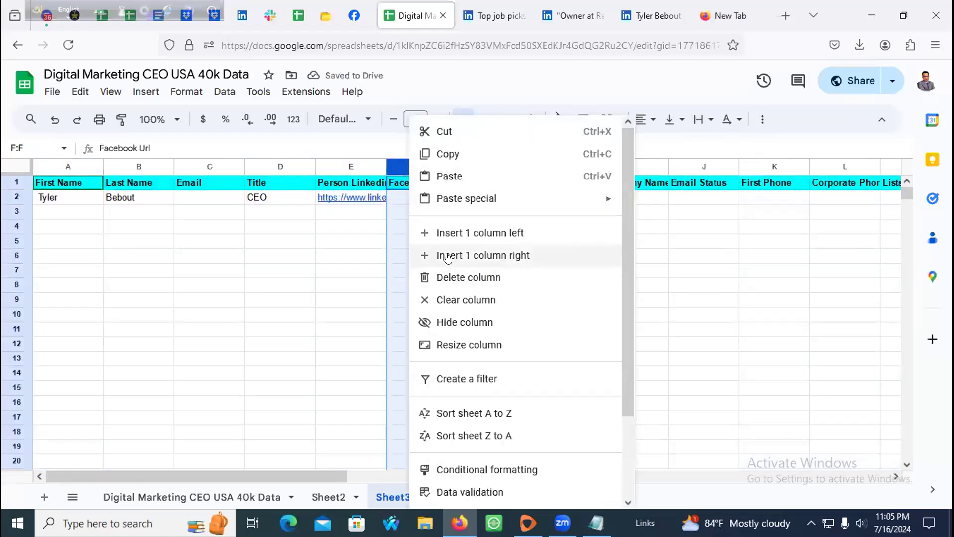
click(430, 277)
click(405, 199)
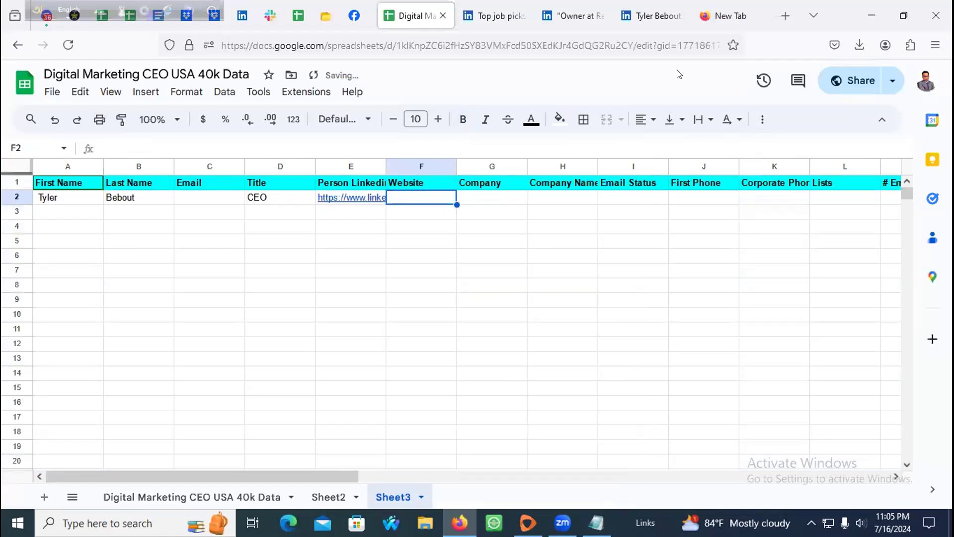
click(645, 16)
Step: Reload the owner's LinkedIn profile and select 'Kennedy Holdings, LLC' in the headline
scroll(218, 263, down, 1)
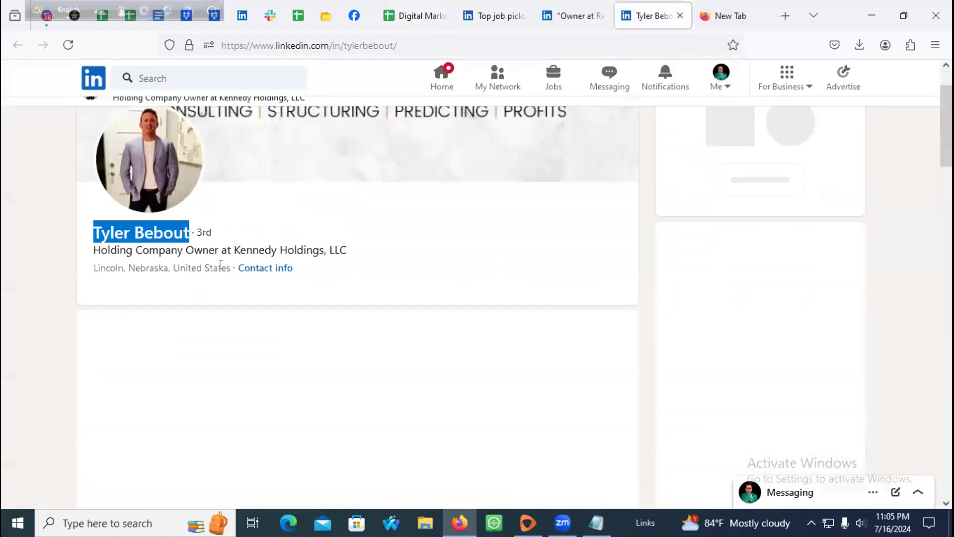
scroll(328, 229, up, 1)
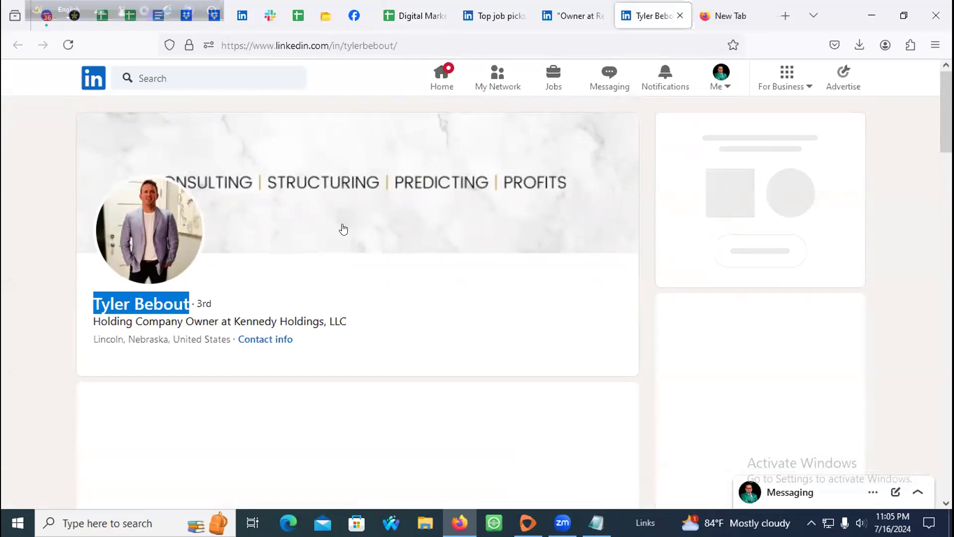
click(575, 15)
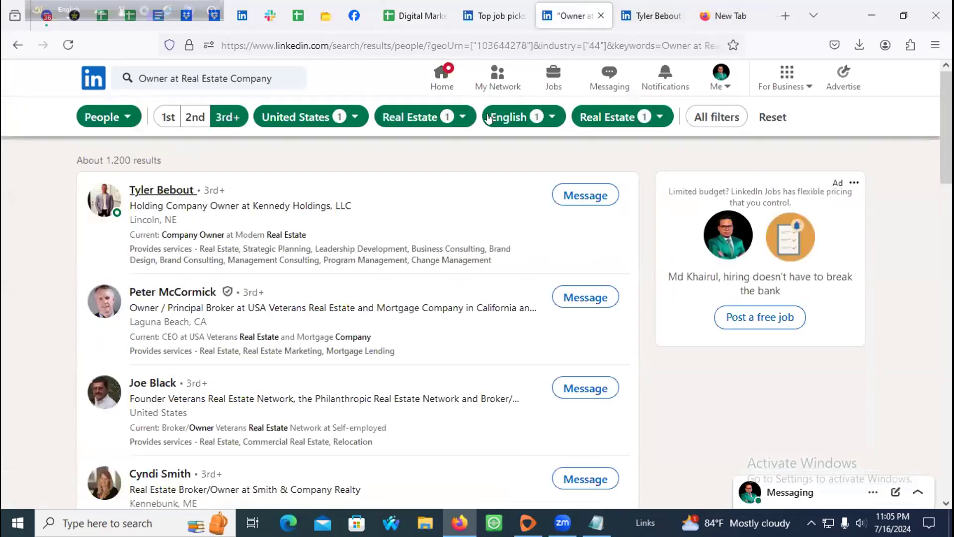
click(643, 7)
click(60, 46)
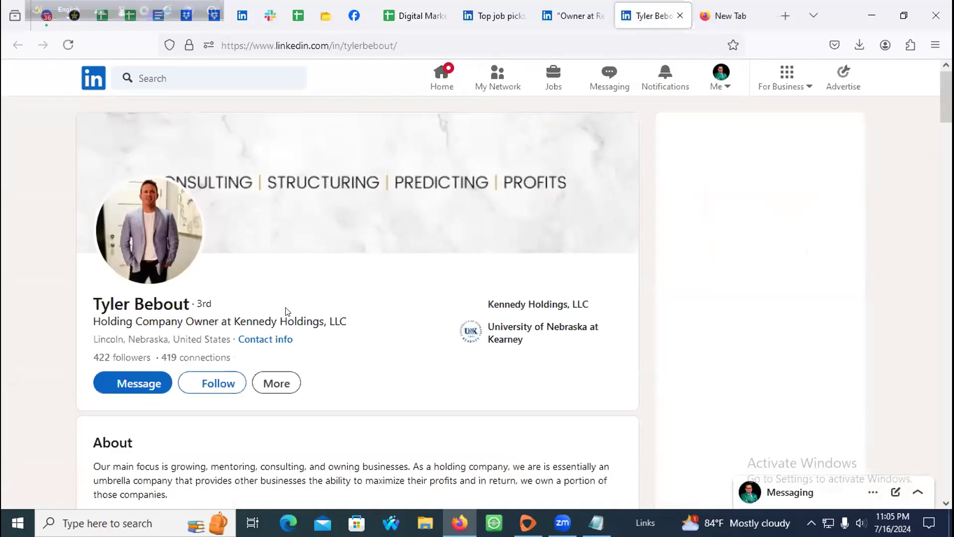
drag(234, 321, 378, 323)
key(ctrl+c)
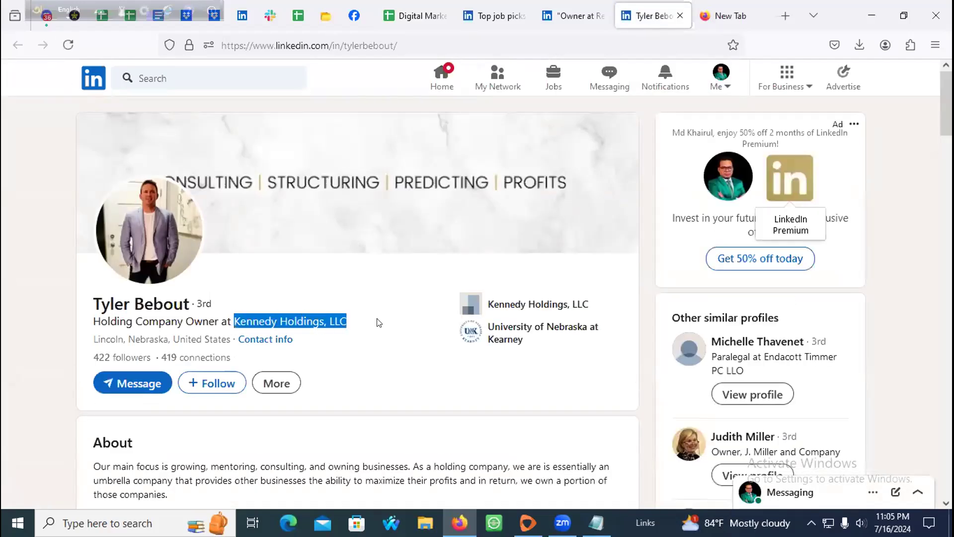
Step: Google-search 'Kennedy Holdings, LLC' in a new tab
click(734, 2)
key(ctrl+v)
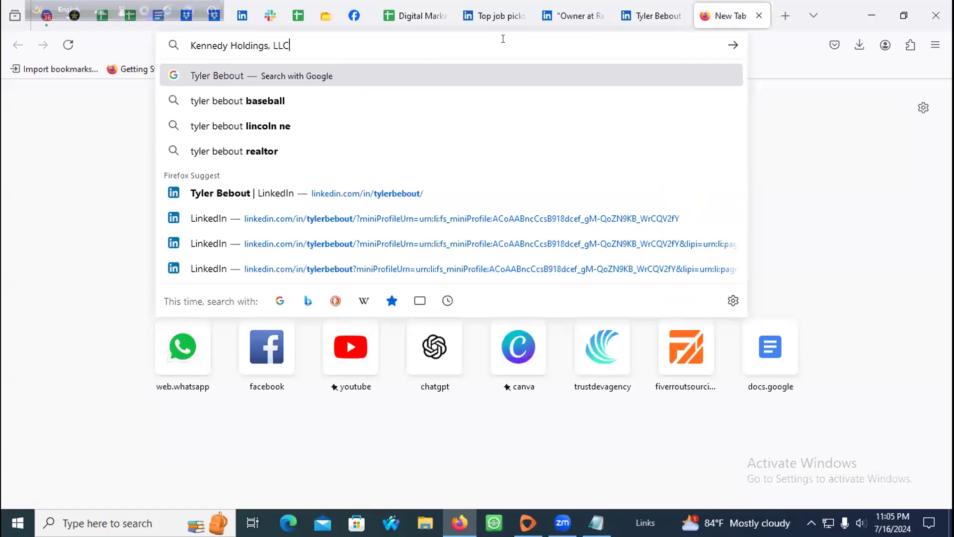
key(Return)
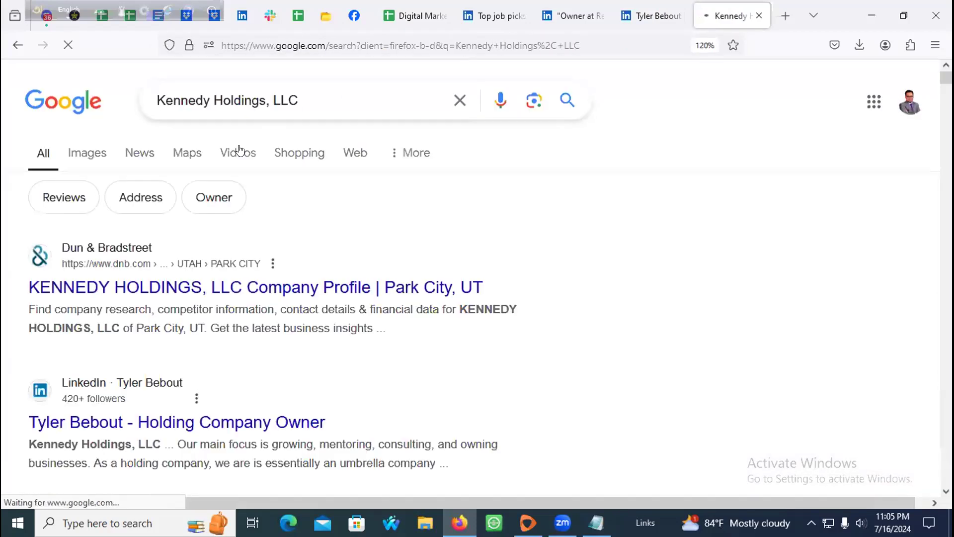
Step: Paste 'Kennedy Holdings, LLC' into the Company cell G2 of the lead sheet
click(404, 17)
click(209, 198)
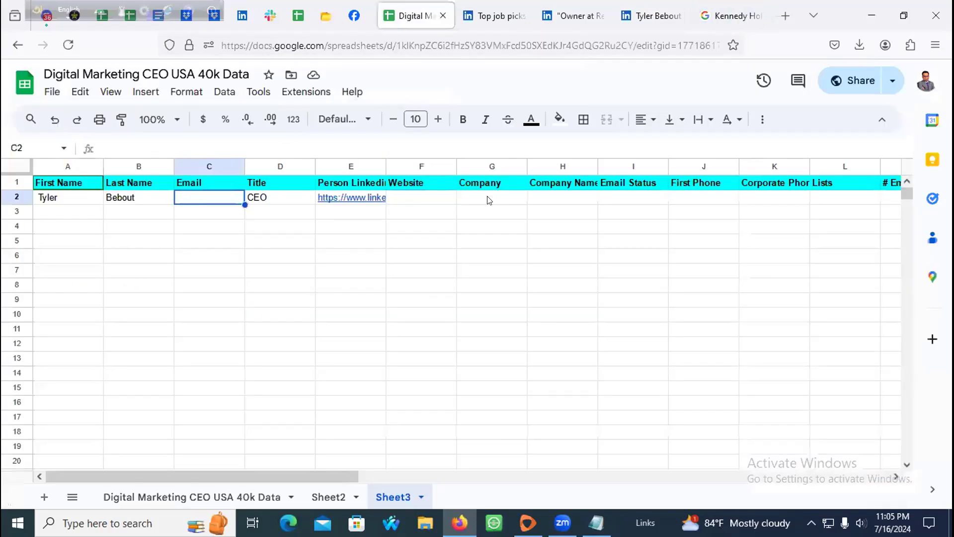
double_click(487, 198)
key(ctrl+v)
click(439, 198)
Step: Open the company's Dun & Bradstreet listing in its own tab, then return to the LinkedIn profile
click(730, 16)
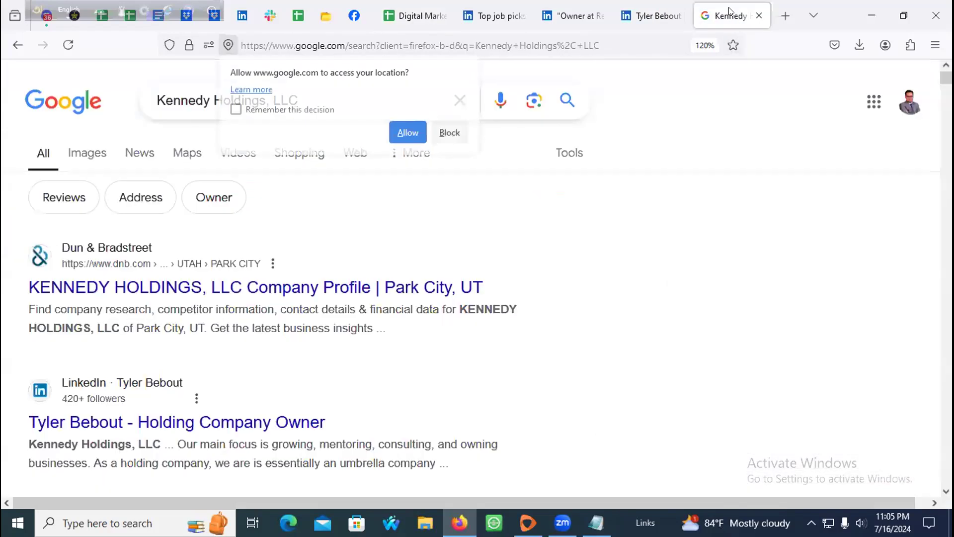
click(732, 12)
click(665, 17)
click(693, 15)
click(598, 17)
click(666, 16)
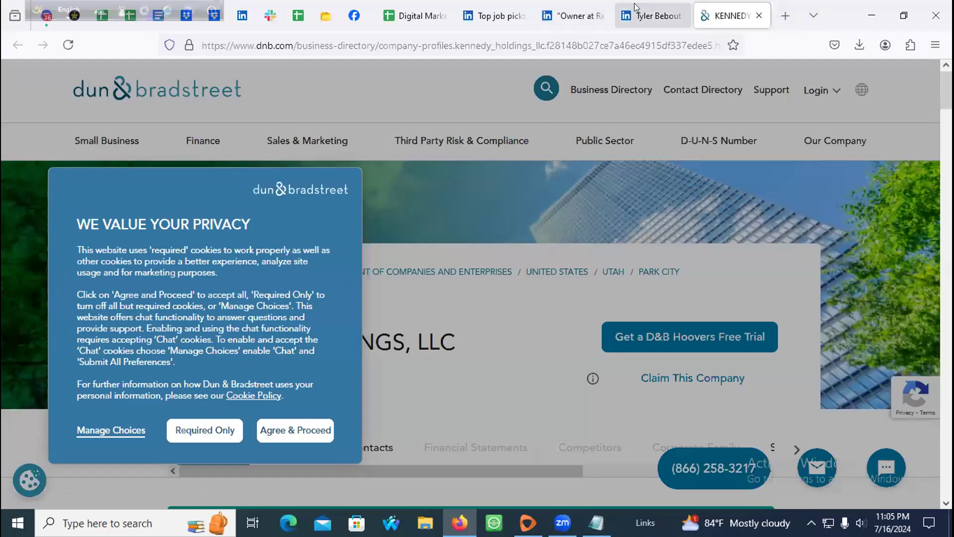
click(674, 26)
scroll(275, 258, down, 5)
scroll(272, 269, down, 5)
scroll(231, 297, up, 1)
scroll(231, 296, down, 4)
scroll(233, 298, down, 1)
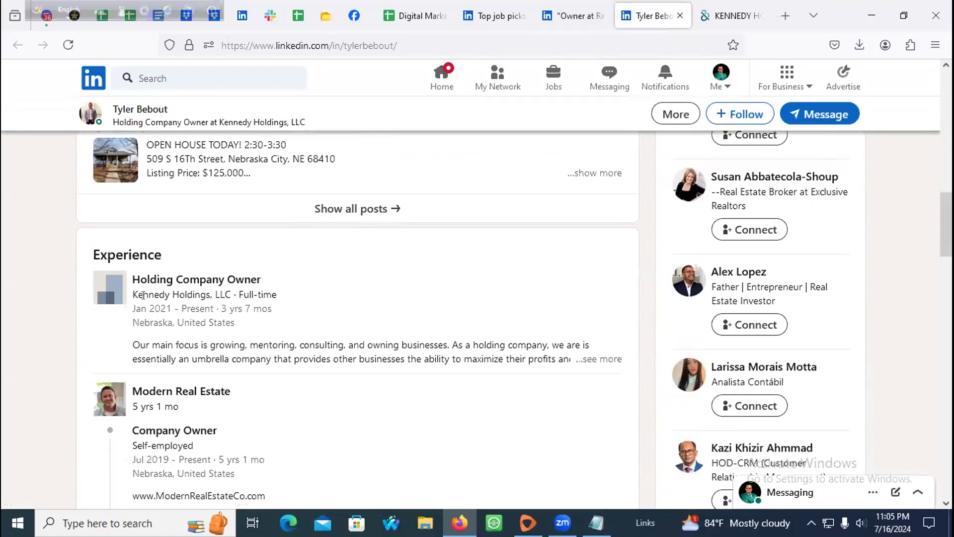
Step: Copy Kennedy Holdings, LLC from the Experience entry and paste it into a new tab's address bar
scroll(217, 295, down, 1)
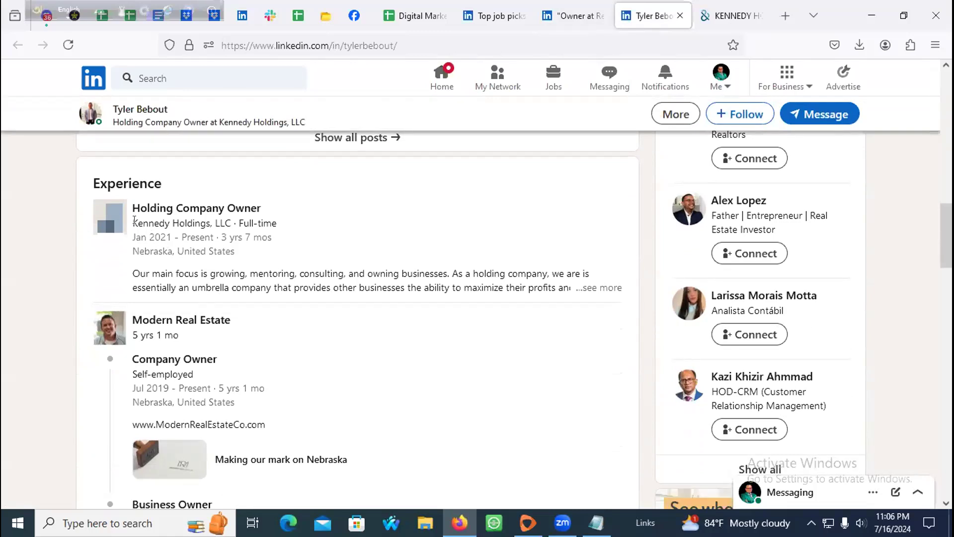
drag(132, 208, 241, 206)
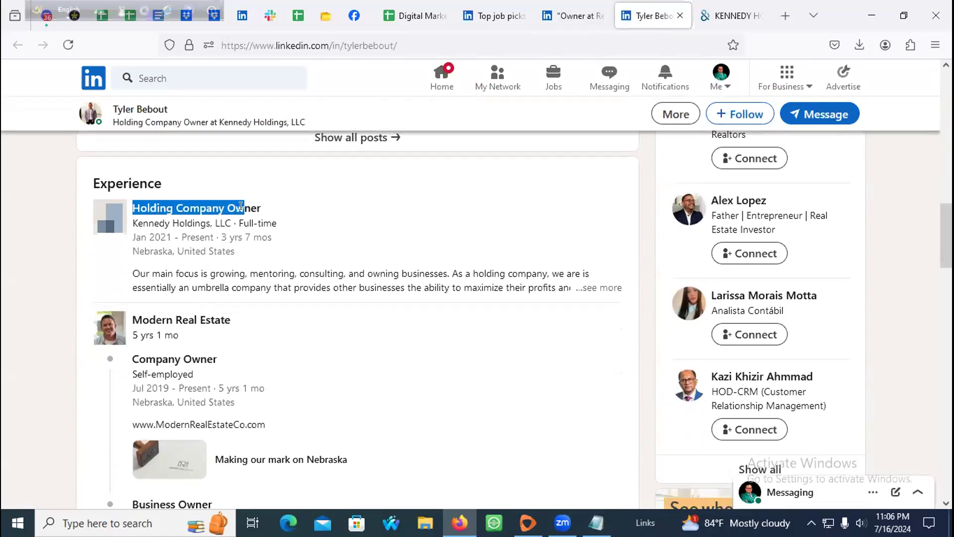
drag(132, 222, 232, 220)
key(ctrl+c)
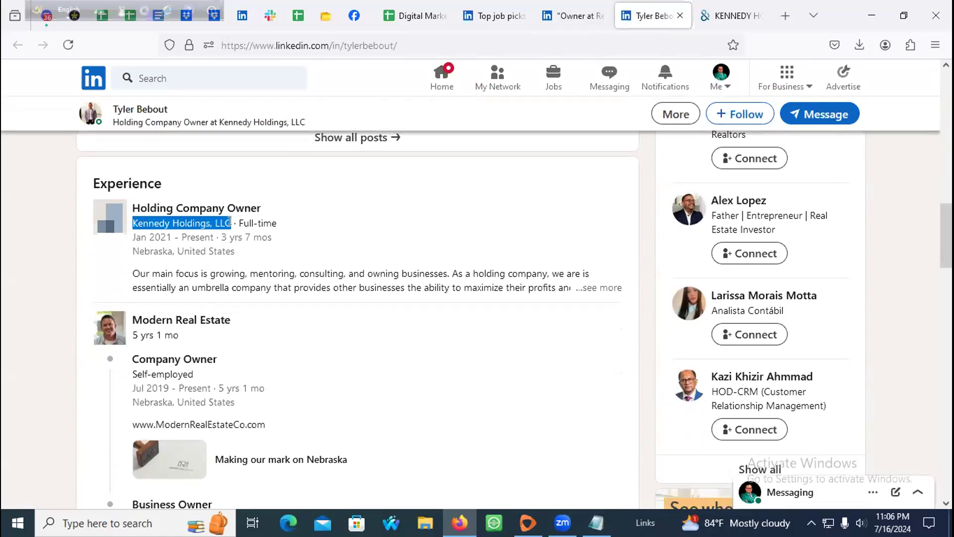
click(728, 15)
click(785, 15)
key(ctrl+v)
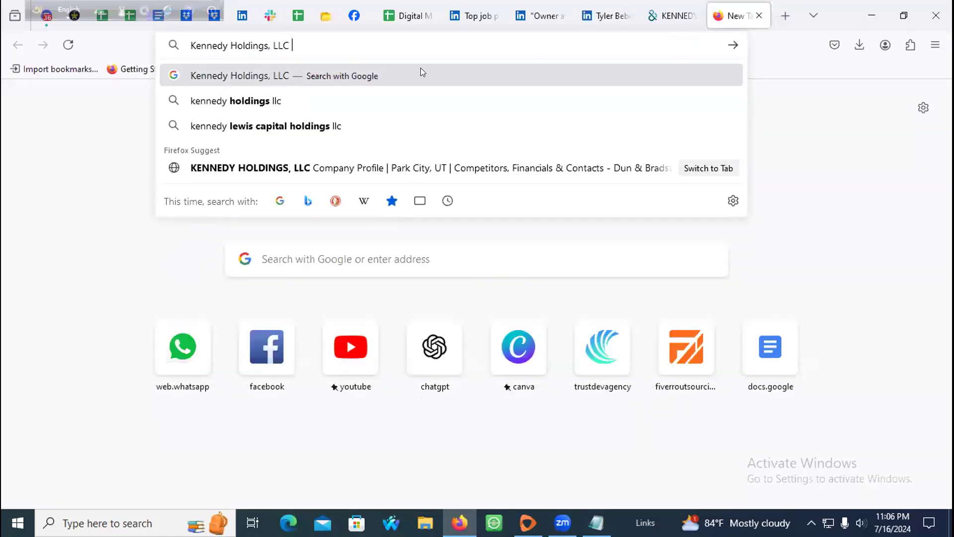
Step: Select the lead's full name on the profile and go to the tab holding the company query
click(607, 16)
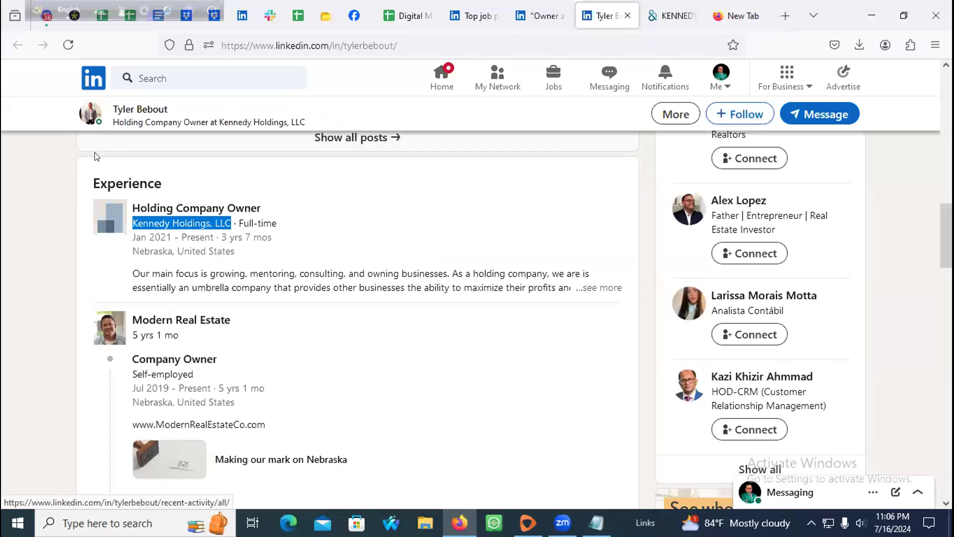
scroll(94, 154, up, 15)
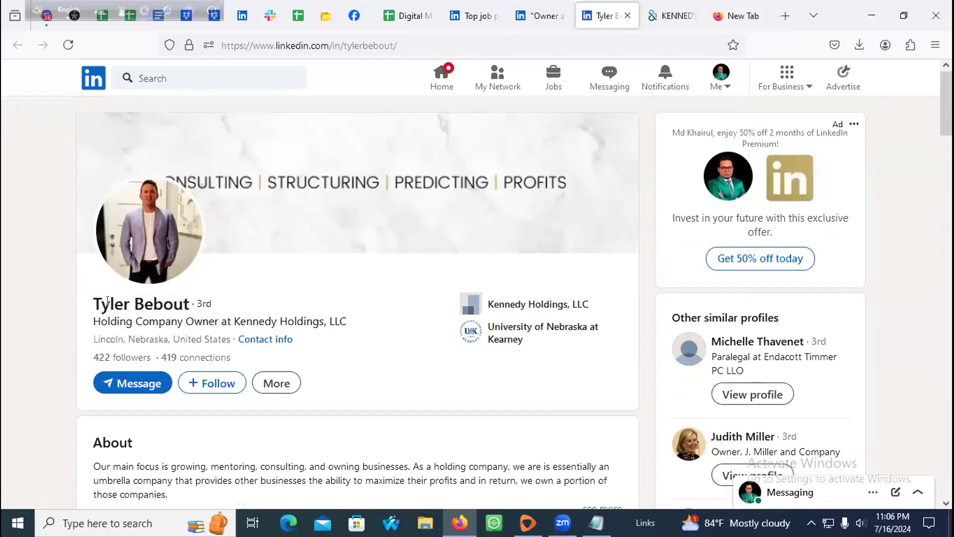
drag(96, 308, 188, 304)
key(ctrl+c)
click(684, 16)
click(736, 15)
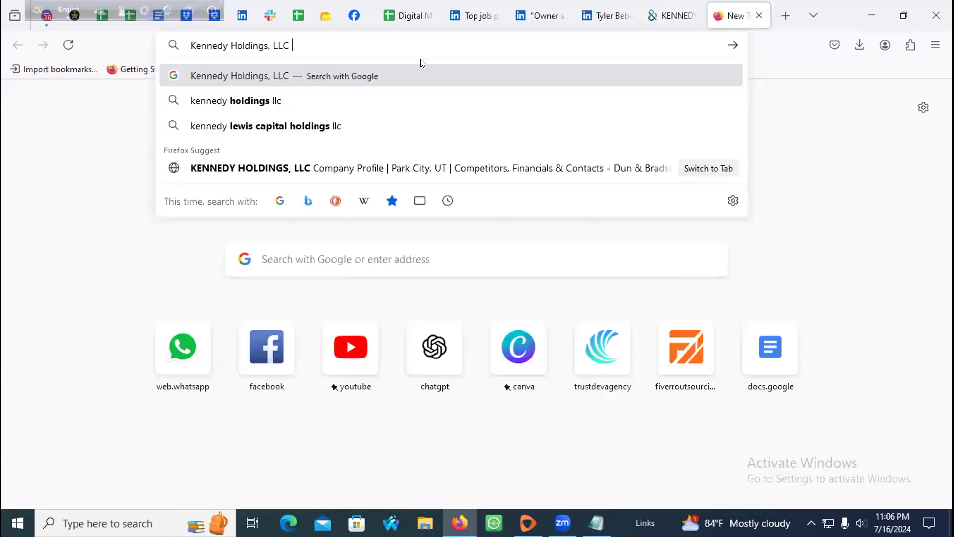
Step: Search Google for the lead's name together with Kennedy Holdings, LLC
click(189, 45)
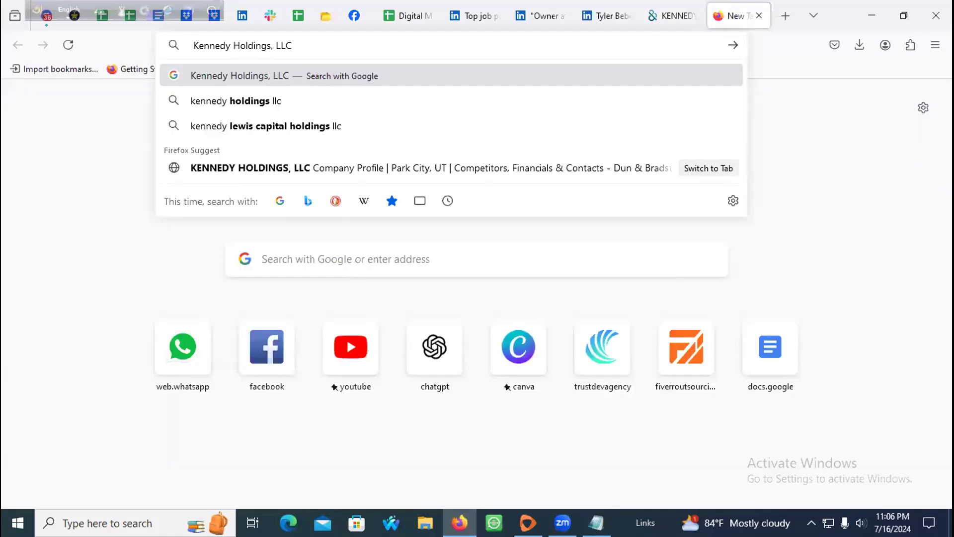
key(ctrl+v)
key(Return)
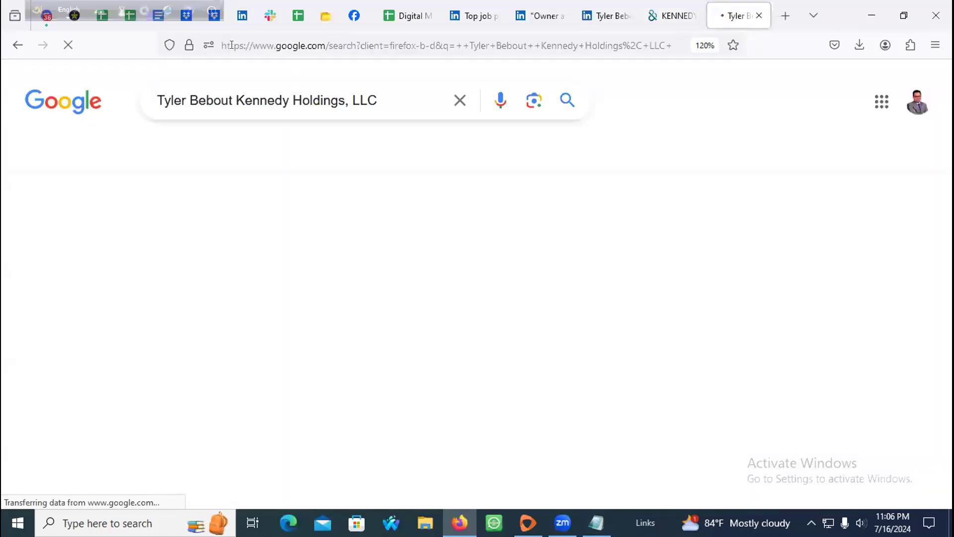
Step: Open the Facebook result in a background tab and check it
scroll(137, 263, down, 3)
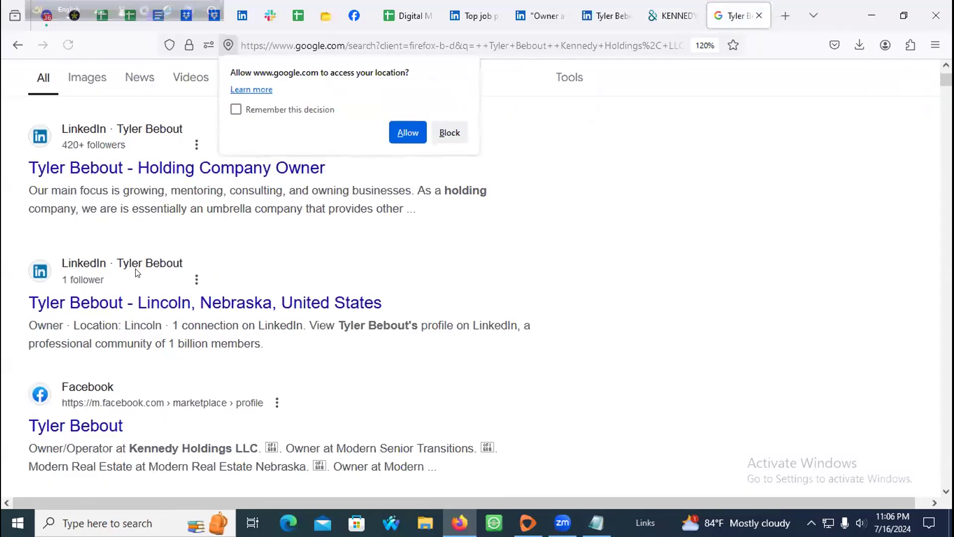
middle_click(77, 324)
scroll(239, 300, down, 5)
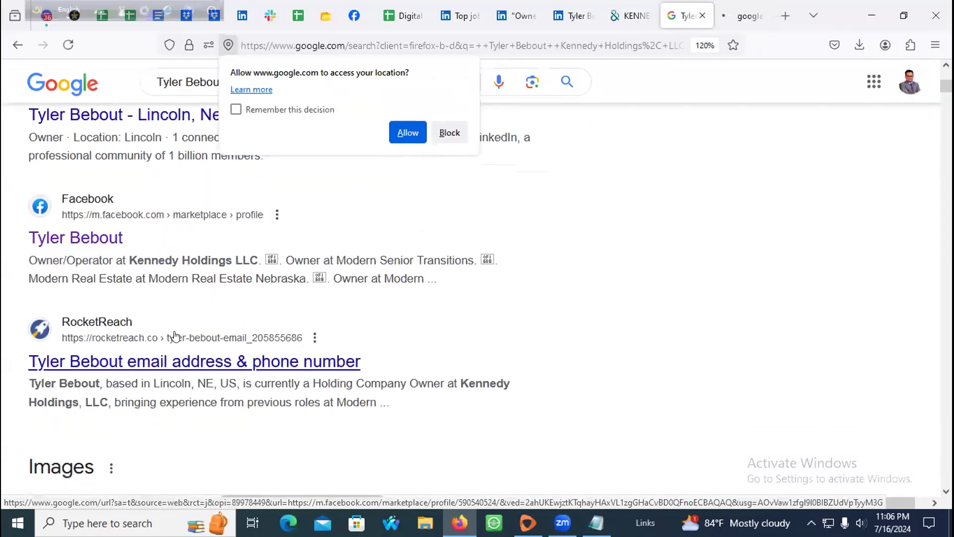
scroll(286, 299, up, 5)
scroll(286, 299, up, 4)
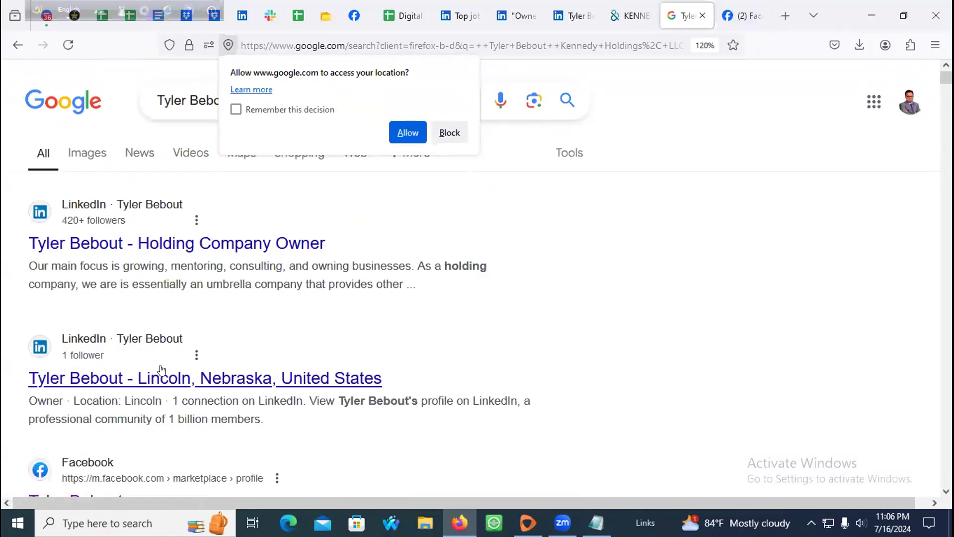
scroll(186, 378, down, 2)
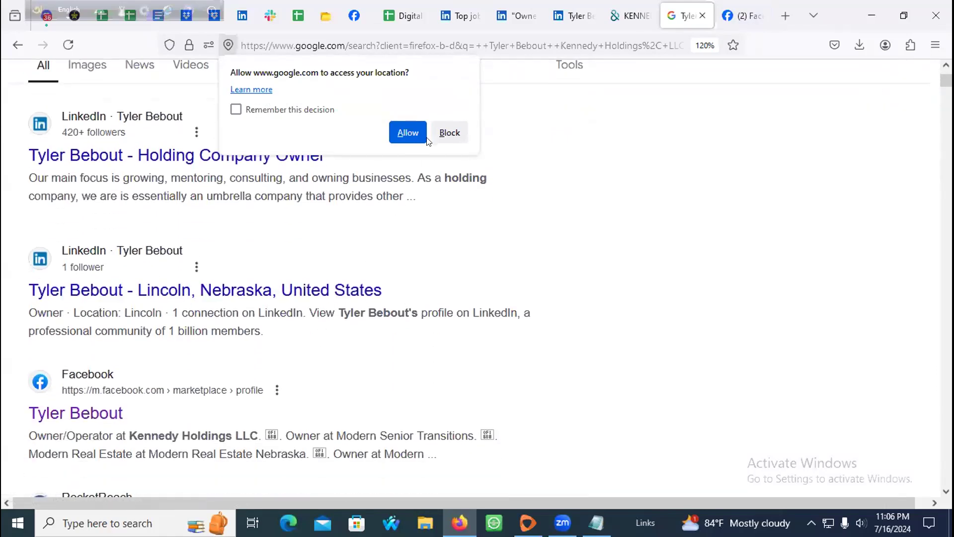
click(742, 16)
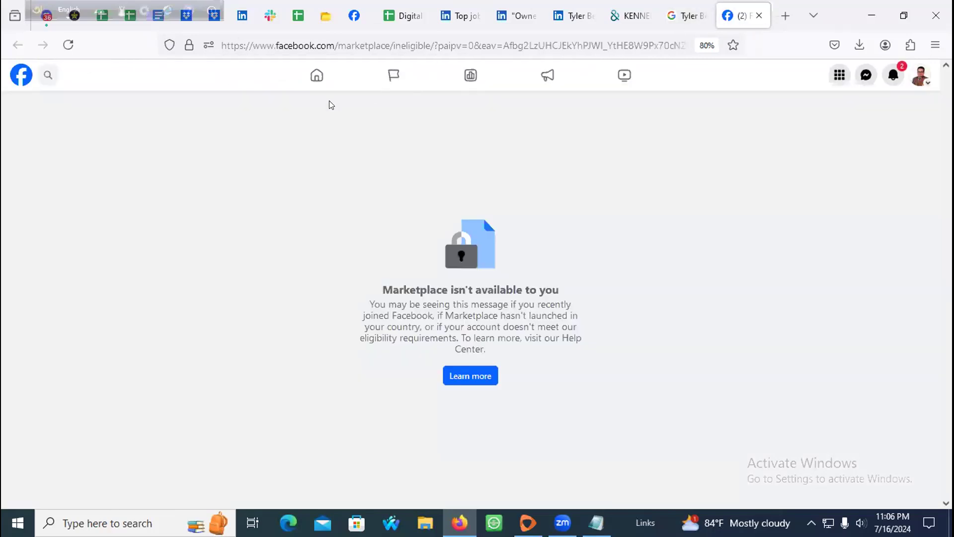
click(685, 16)
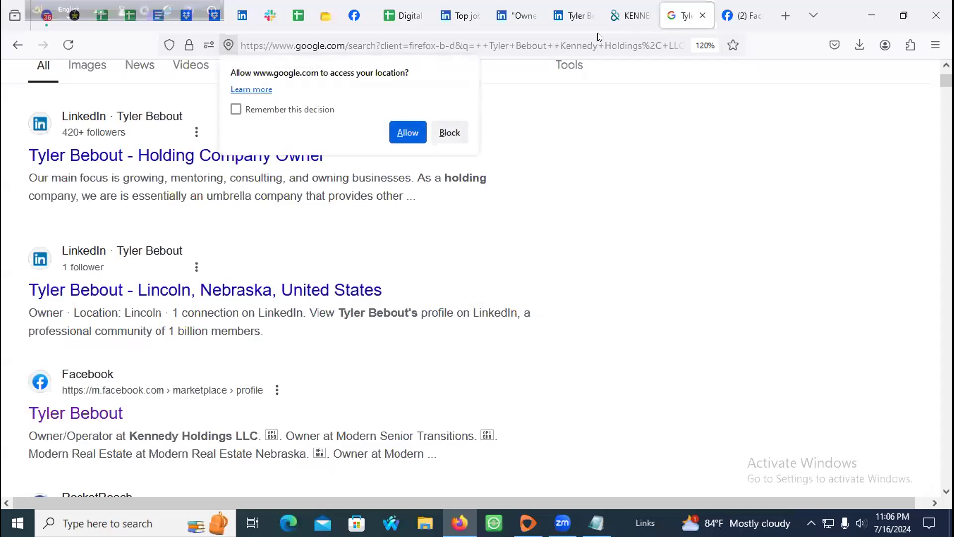
Step: Allow location, open the LinkedIn and Facebook results in new tabs, and switch Facebook profiles
click(421, 139)
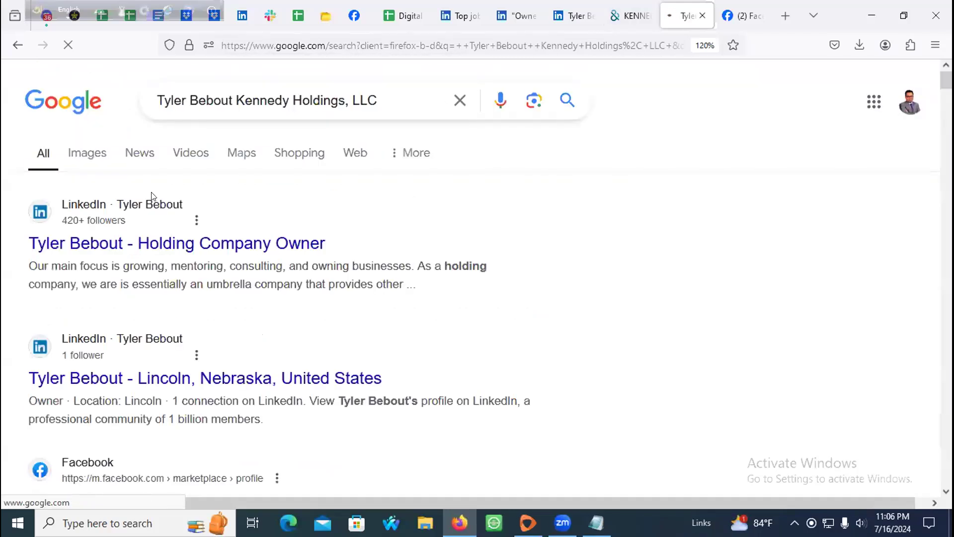
middle_click(134, 243)
scroll(199, 338, down, 5)
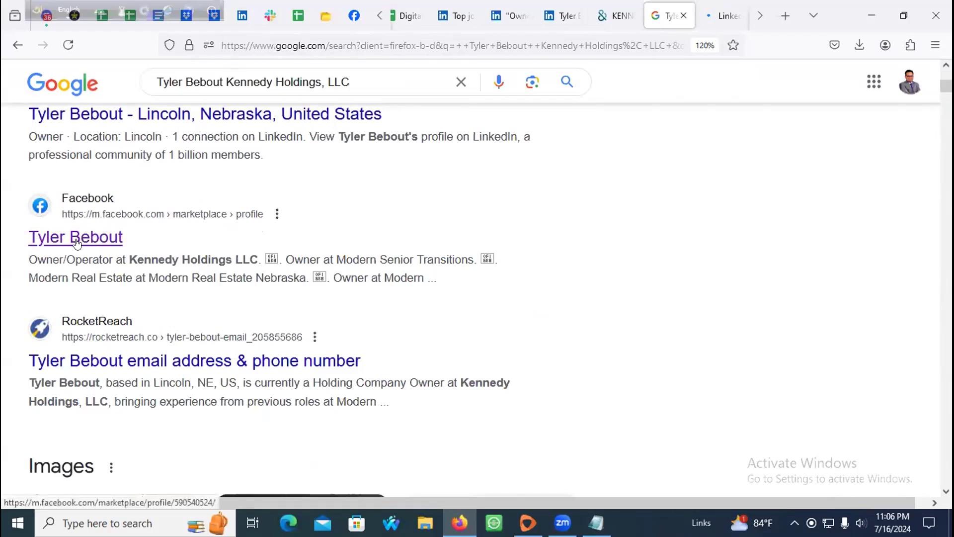
middle_click(95, 244)
click(711, 18)
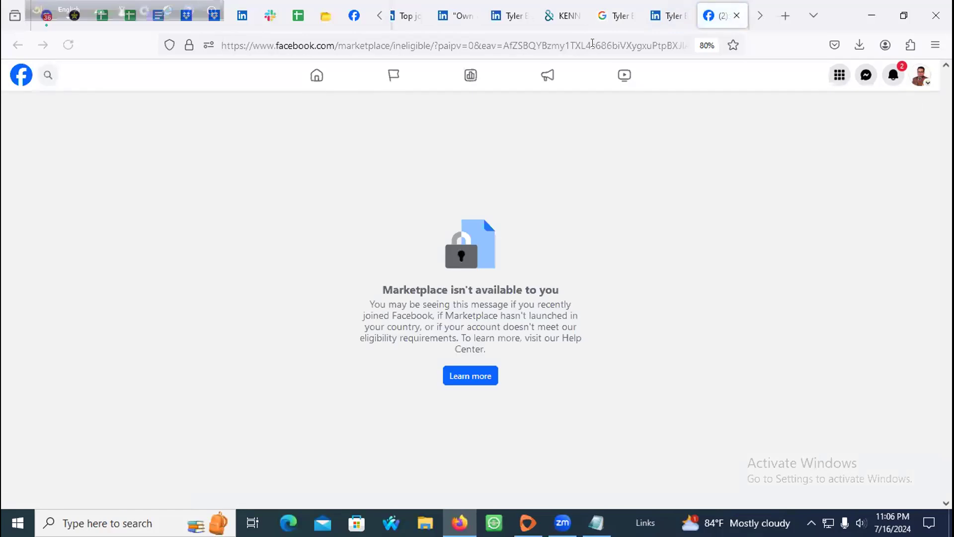
click(924, 78)
click(790, 160)
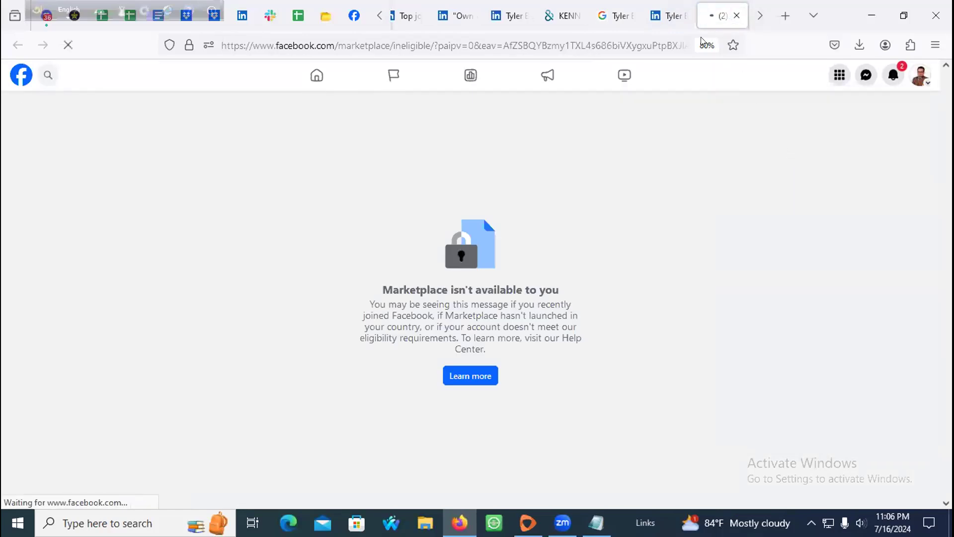
Step: Back on the search results, select the lead's name in the query
click(667, 16)
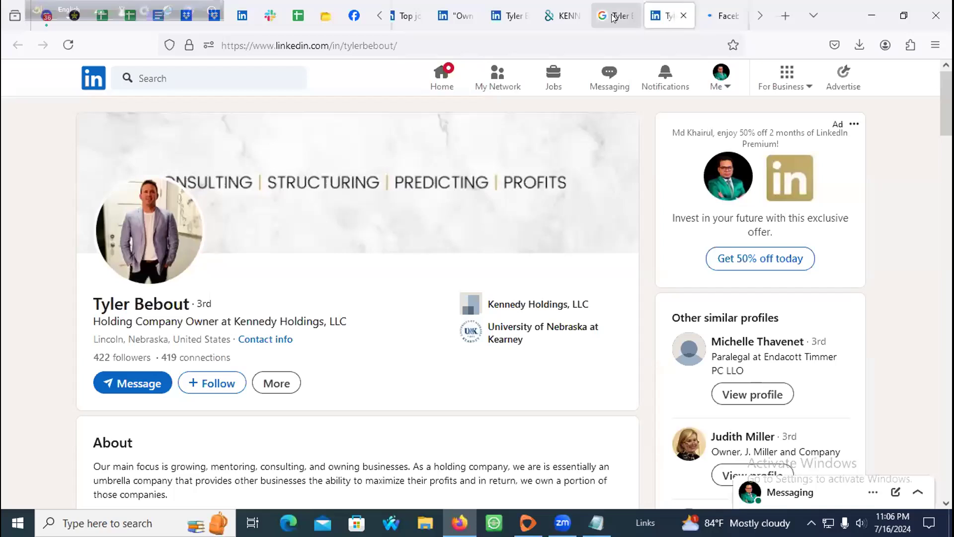
click(616, 15)
scroll(184, 336, down, 5)
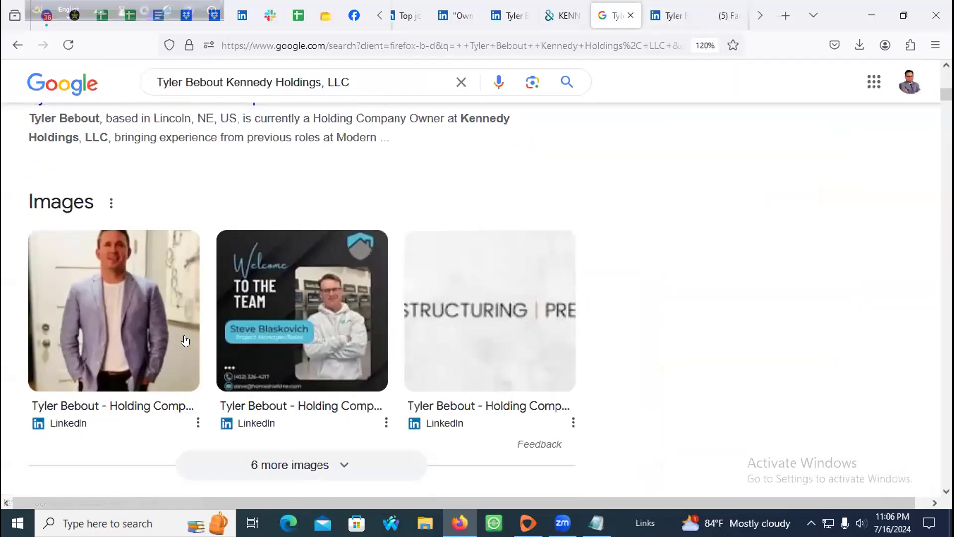
scroll(185, 334, down, 3)
scroll(184, 334, down, 10)
scroll(564, 97, up, 15)
scroll(563, 97, up, 5)
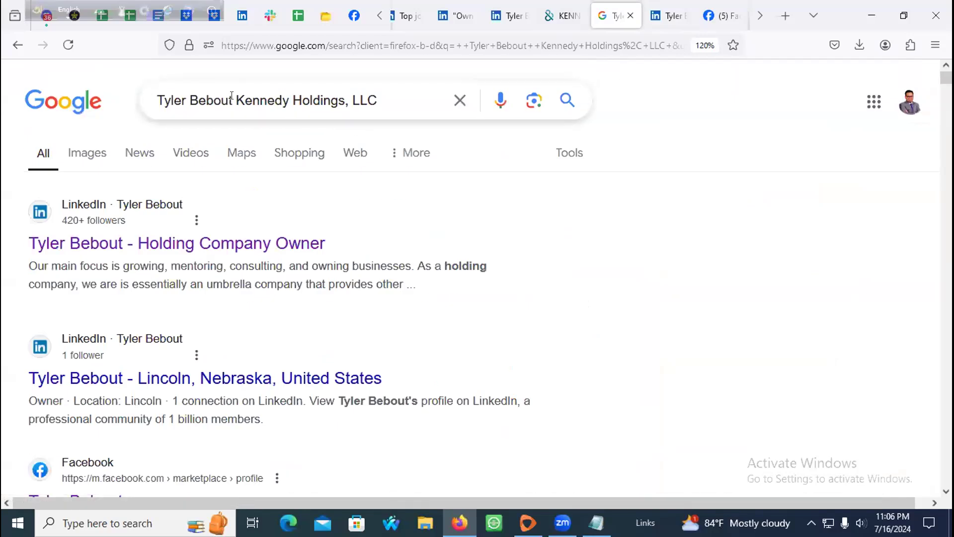
drag(233, 95, 42, 98)
Step: Rerun the Google search for Kennedy Holdings, LLC alone
key(BackSpace)
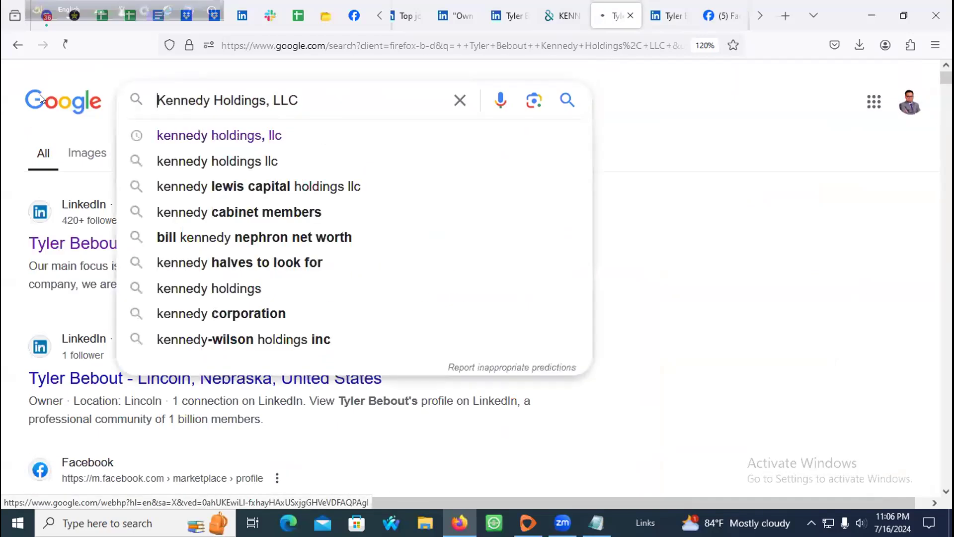
key(Return)
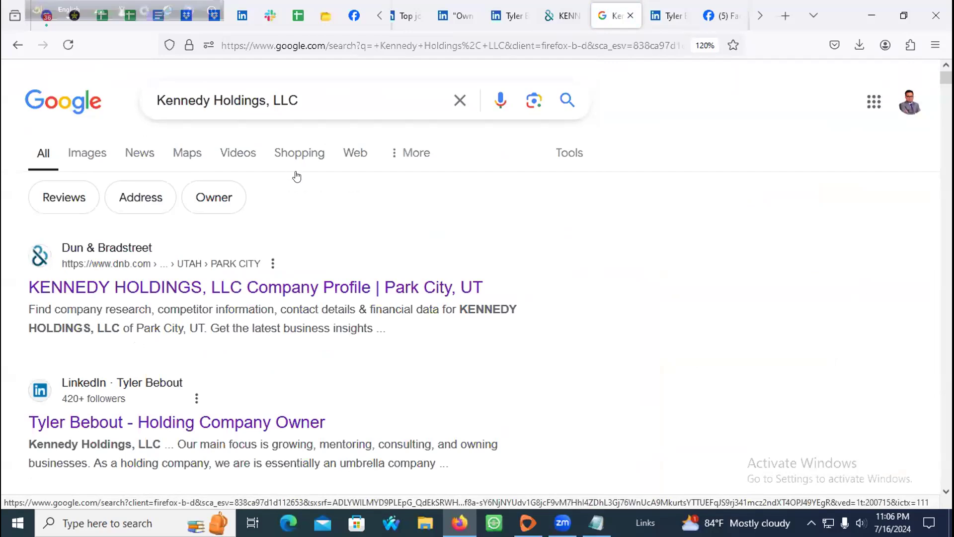
scroll(367, 255, down, 5)
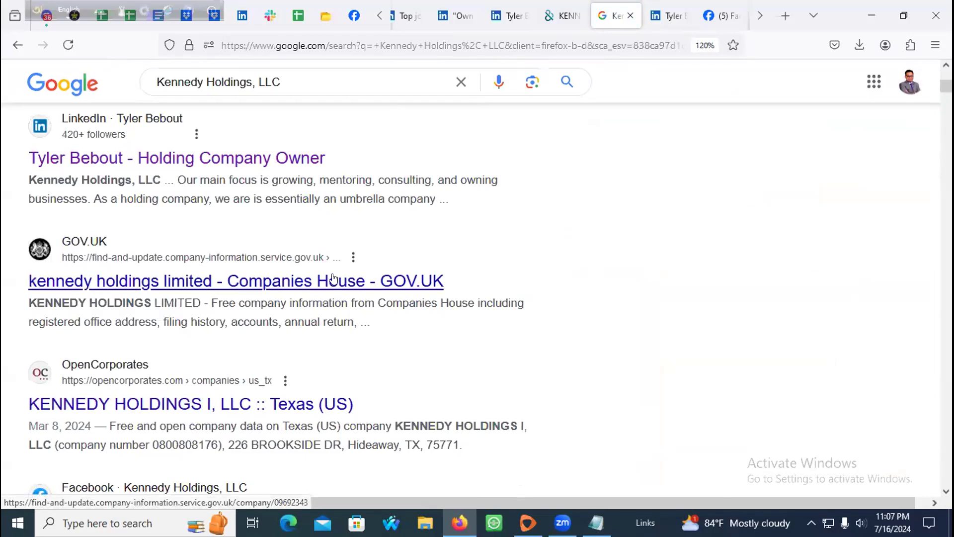
scroll(179, 278, down, 3)
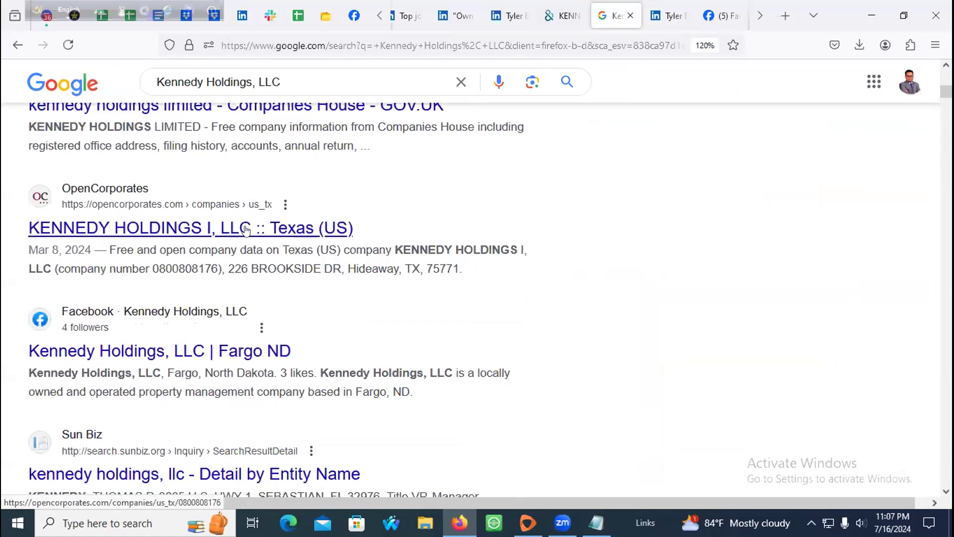
Step: Open the OpenCorporates and Fargo, ND Facebook results, review then close the OpenCorporates record
middle_click(208, 230)
scroll(72, 253, down, 2)
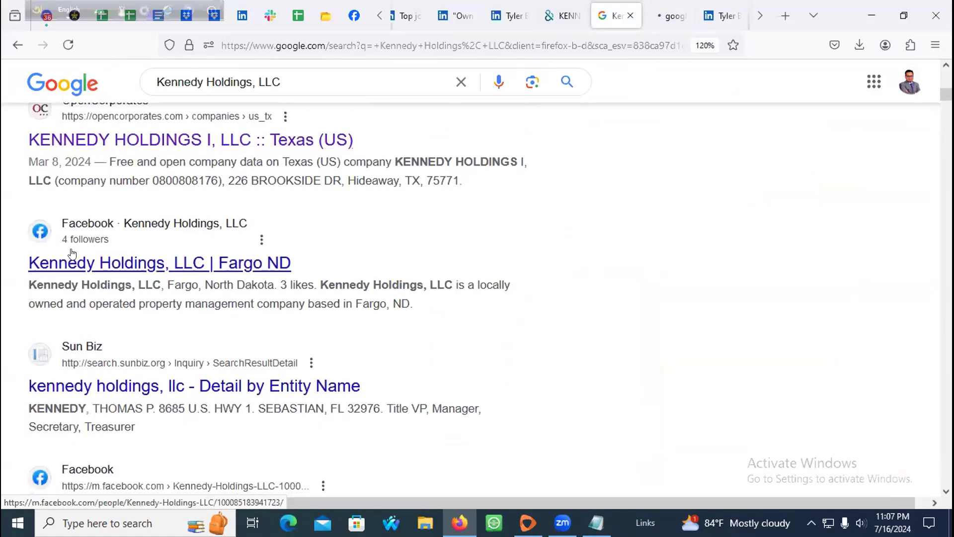
scroll(211, 267, down, 3)
scroll(142, 256, up, 2)
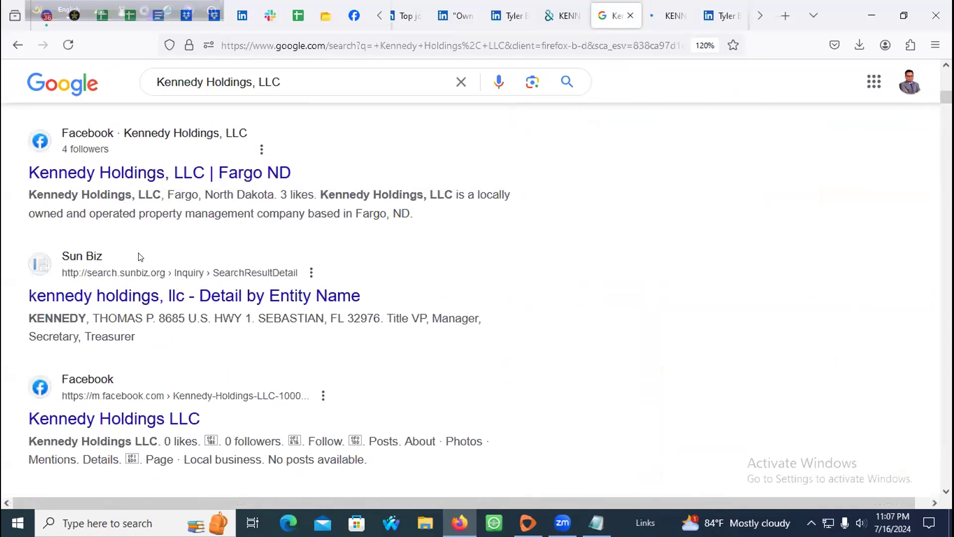
middle_click(155, 178)
click(671, 17)
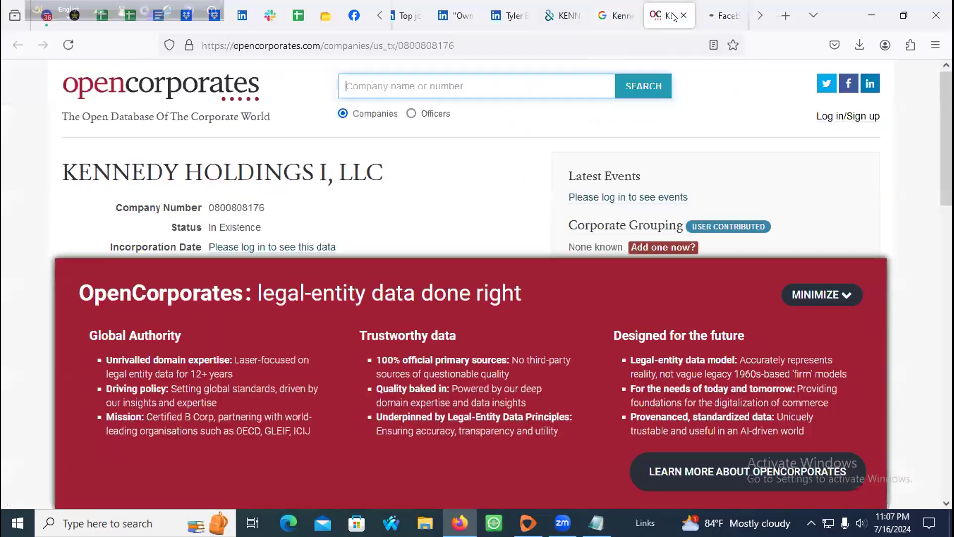
click(684, 15)
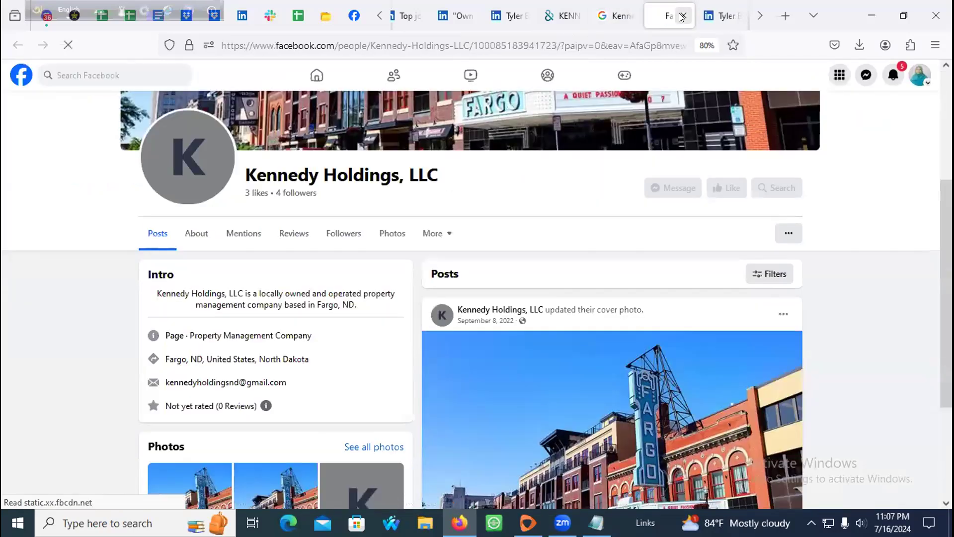
scroll(481, 245, down, 3)
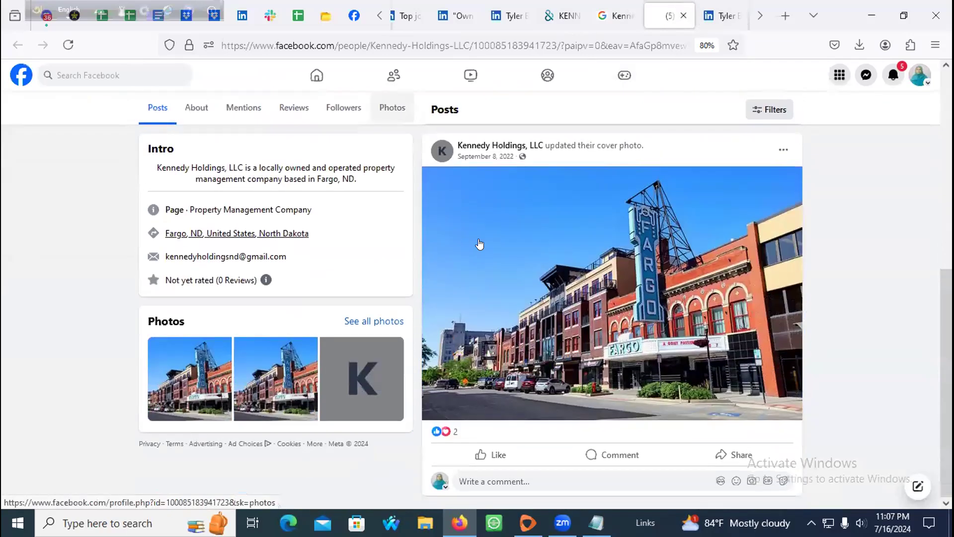
scroll(481, 244, up, 5)
scroll(462, 229, down, 3)
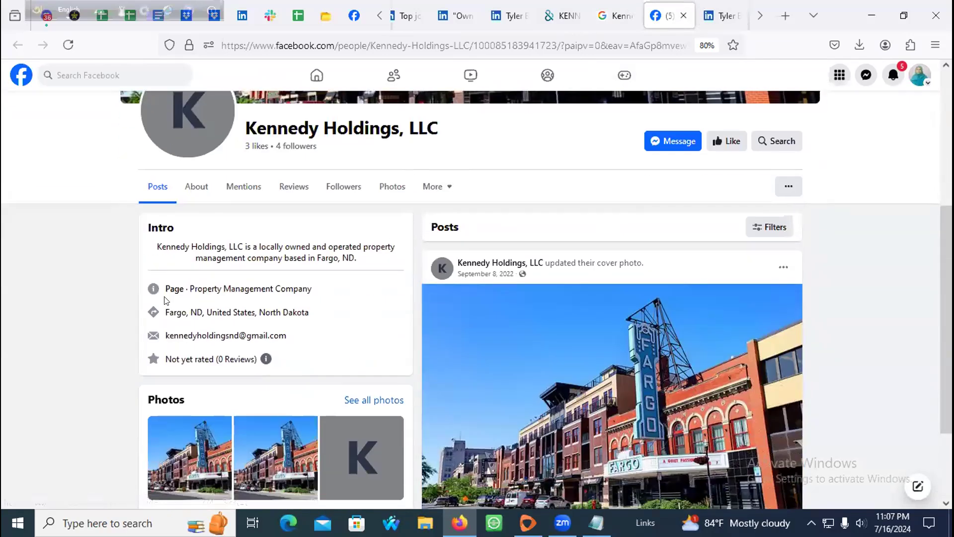
Step: Return to the owner's profile and select the headline naming Kennedy Holdings, LLC
click(710, 10)
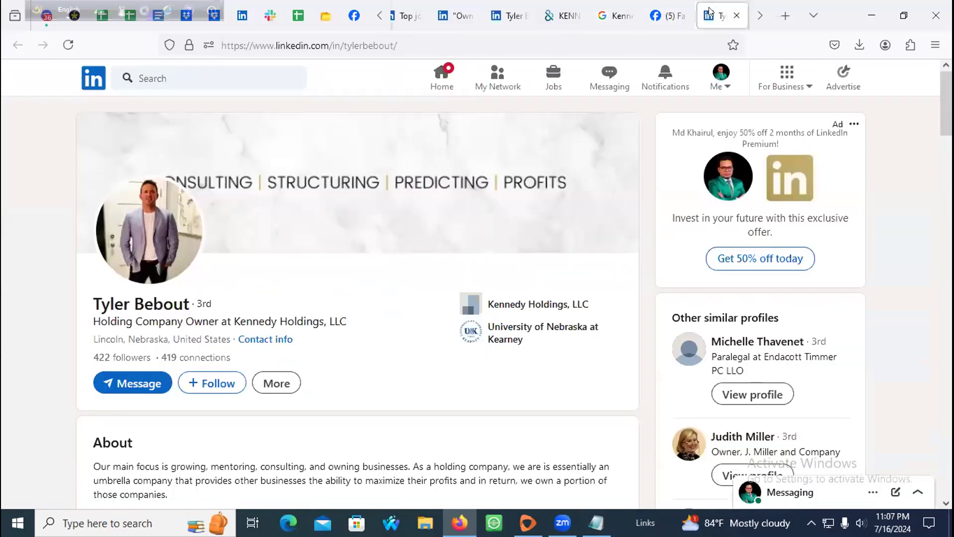
scroll(315, 266, down, 5)
scroll(252, 283, up, 4)
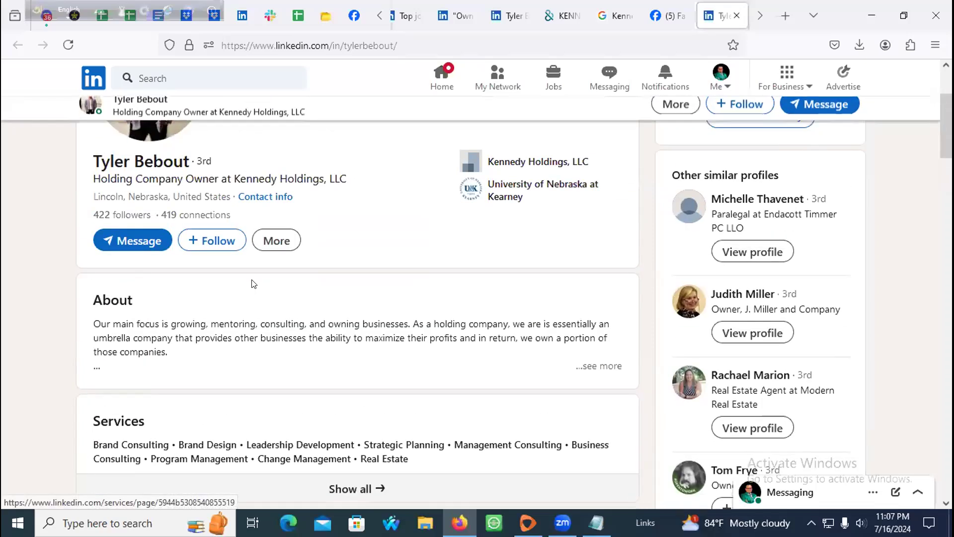
scroll(253, 284, down, 1)
drag(90, 177, 377, 183)
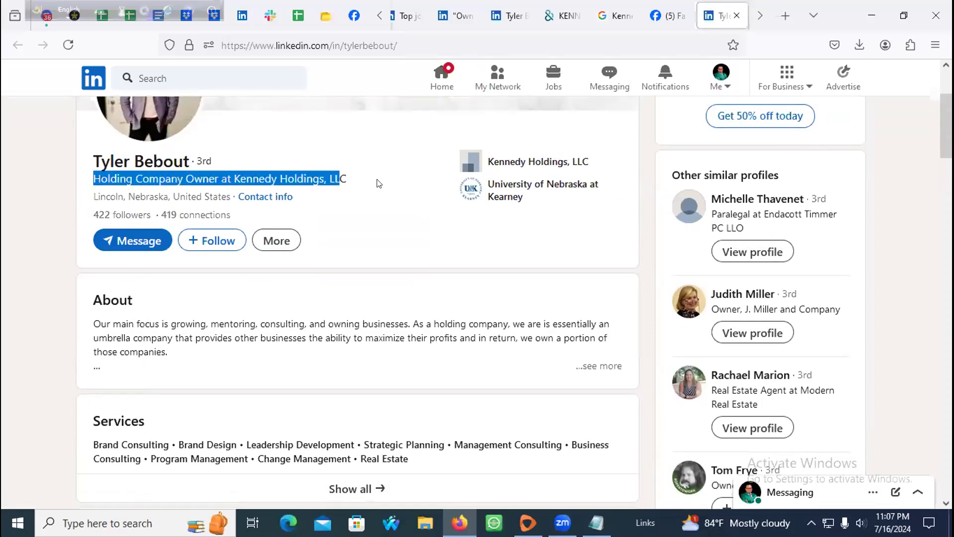
Step: Select the Kennedy Holdings, LLC line in the Experience section
scroll(275, 256, down, 15)
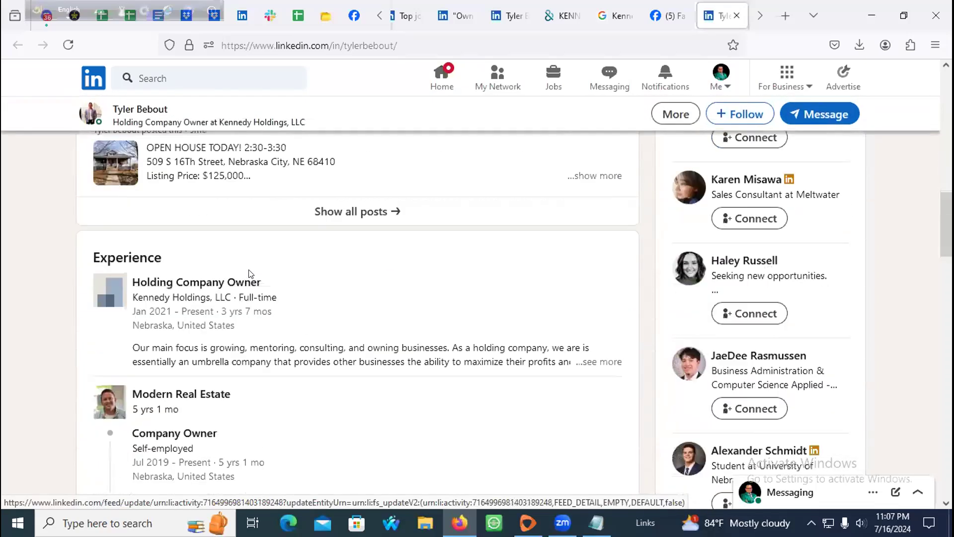
scroll(247, 275, down, 7)
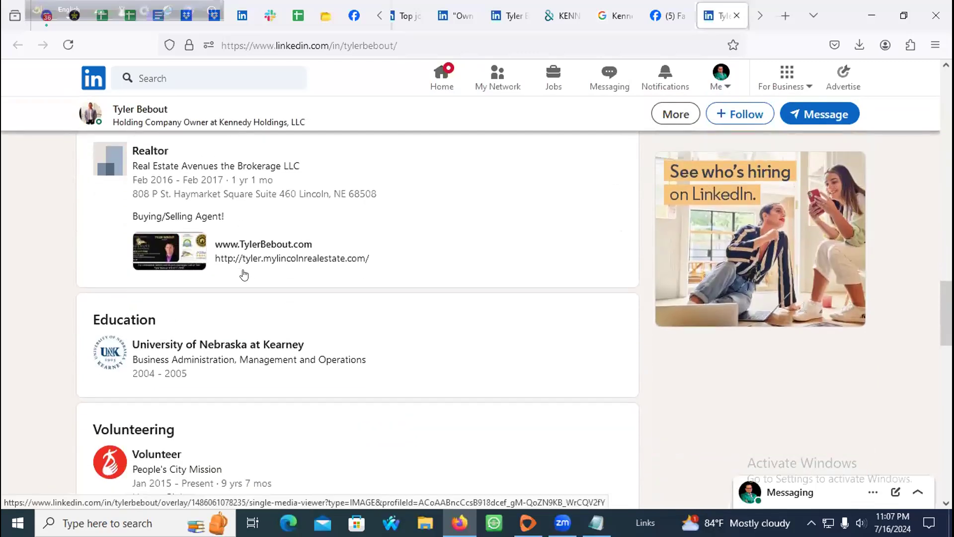
scroll(243, 275, down, 2)
scroll(160, 272, up, 5)
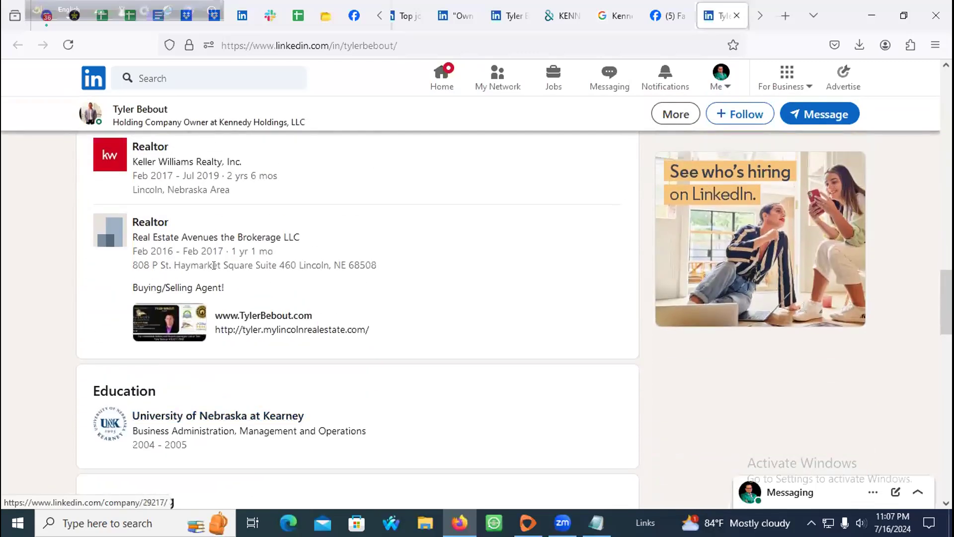
scroll(160, 273, up, 8)
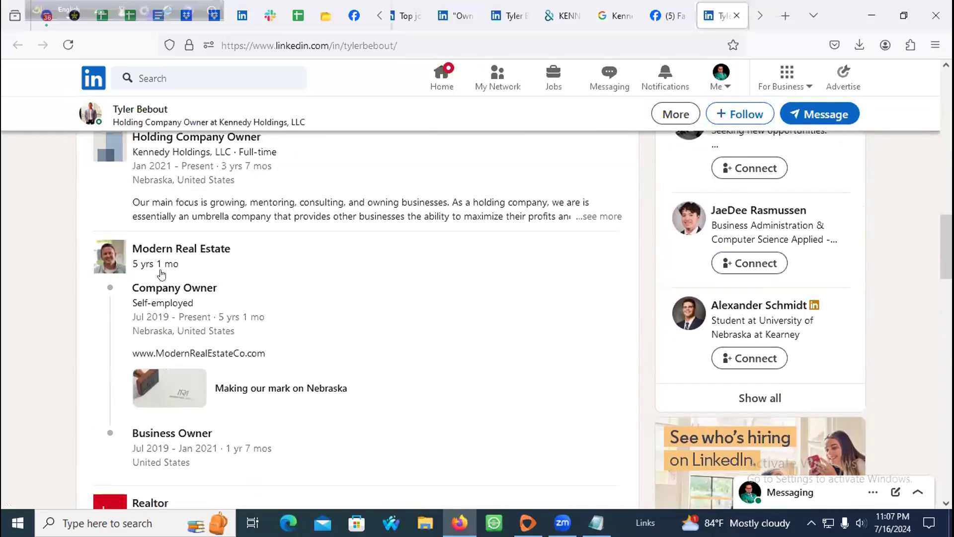
scroll(160, 272, up, 3)
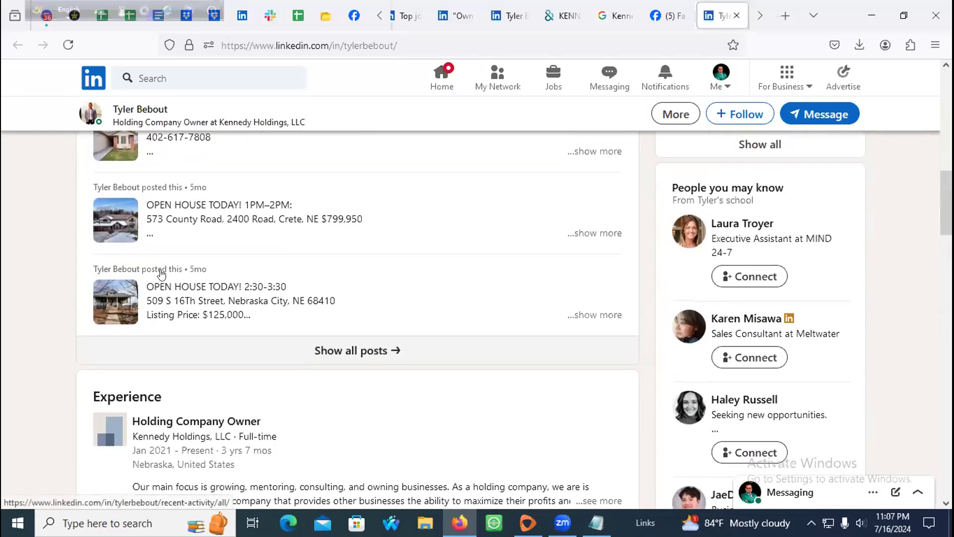
drag(131, 436, 340, 440)
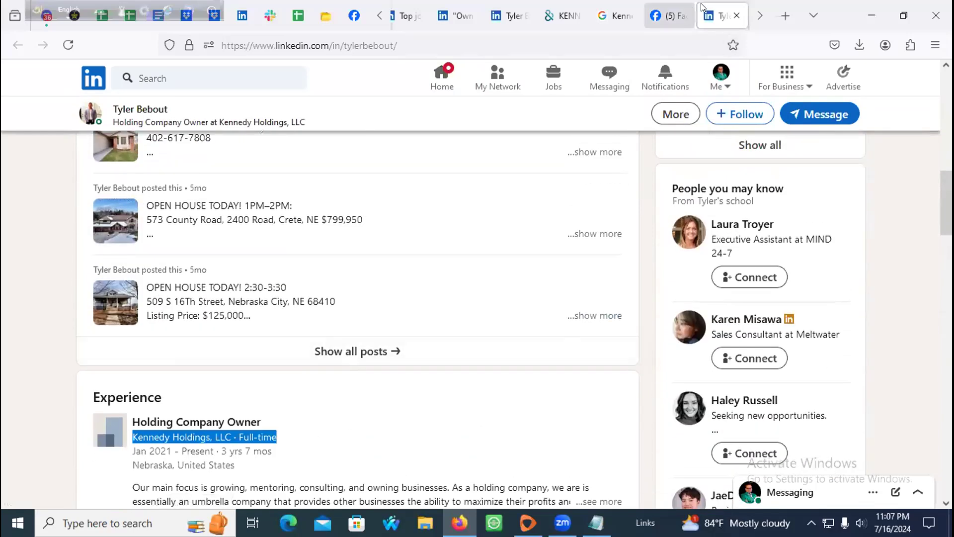
scroll(230, 305, up, 15)
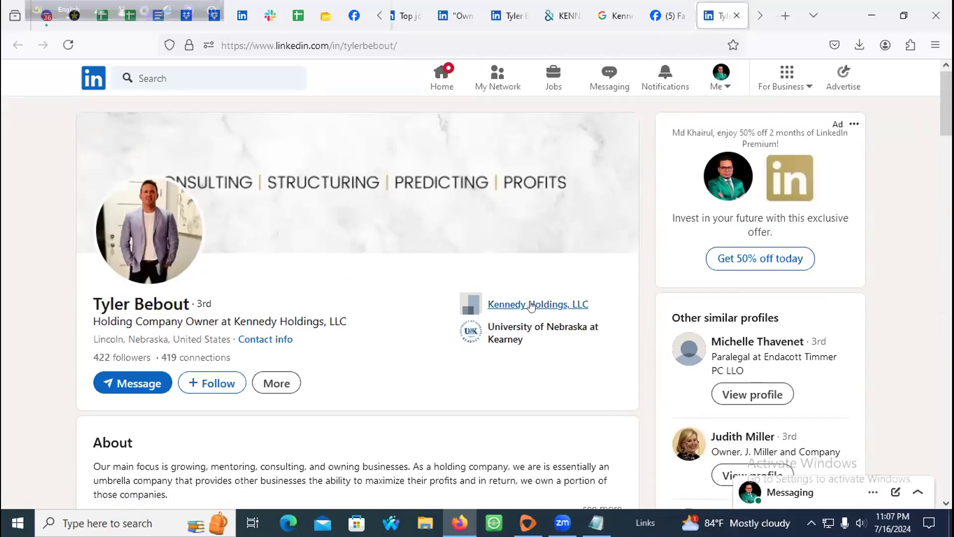
scroll(530, 305, down, 15)
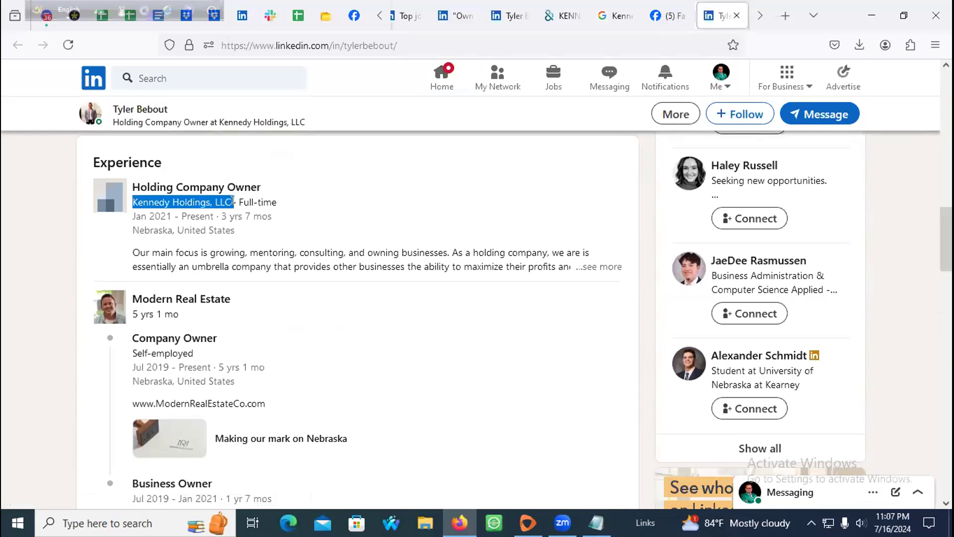
Step: Search LinkedIn for Kennedy Holdings, LLC, filtered to Companies
click(422, 16)
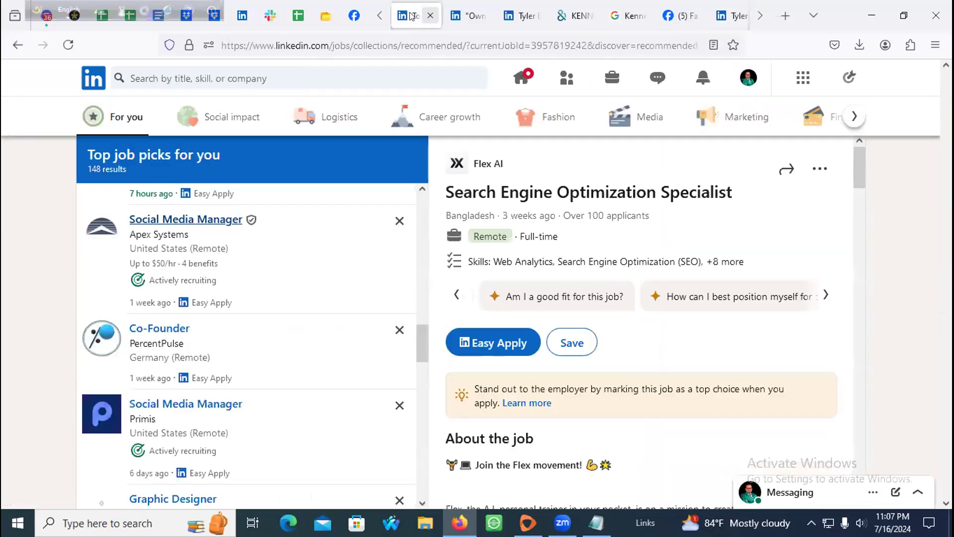
click(254, 77)
text(Kennedy Holdings, LLC)
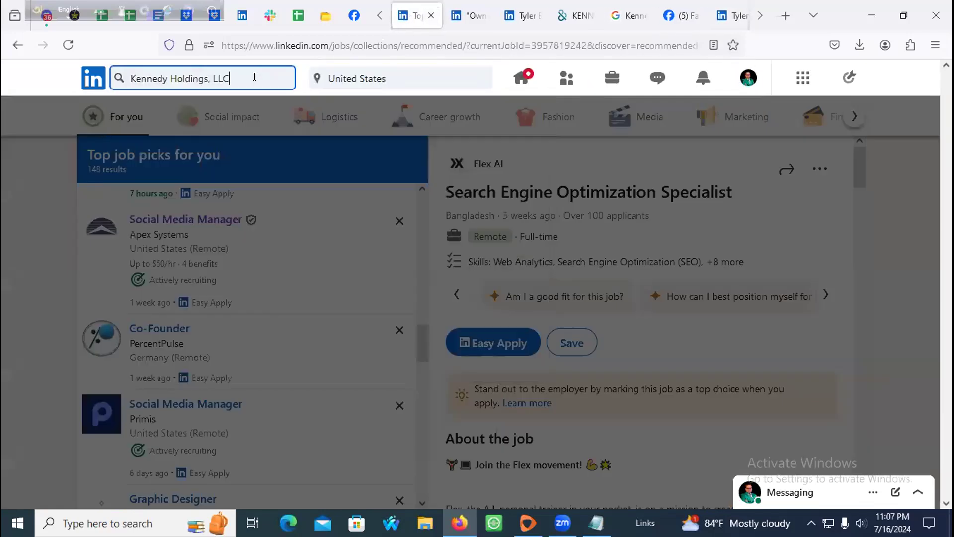
click(93, 78)
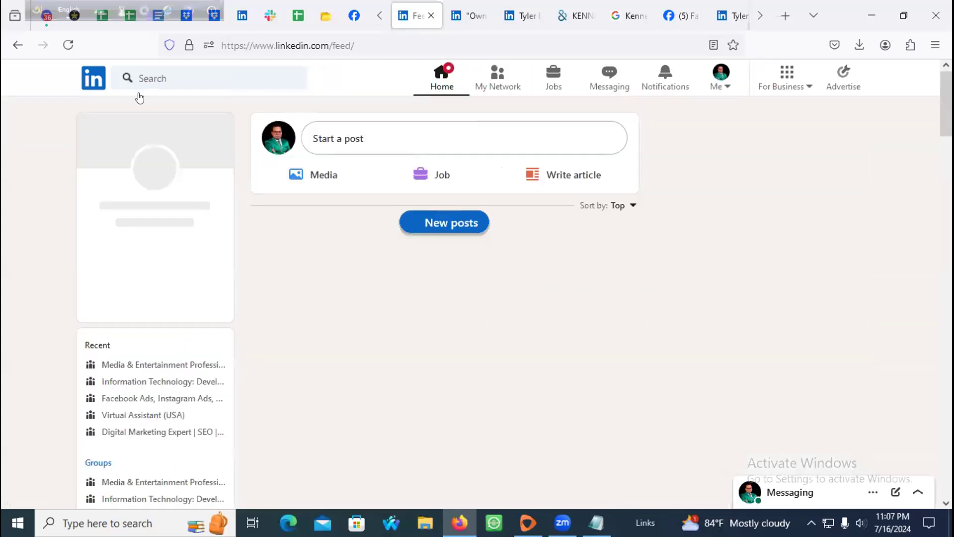
click(155, 78)
text(Kennedy Holdings, LLC)
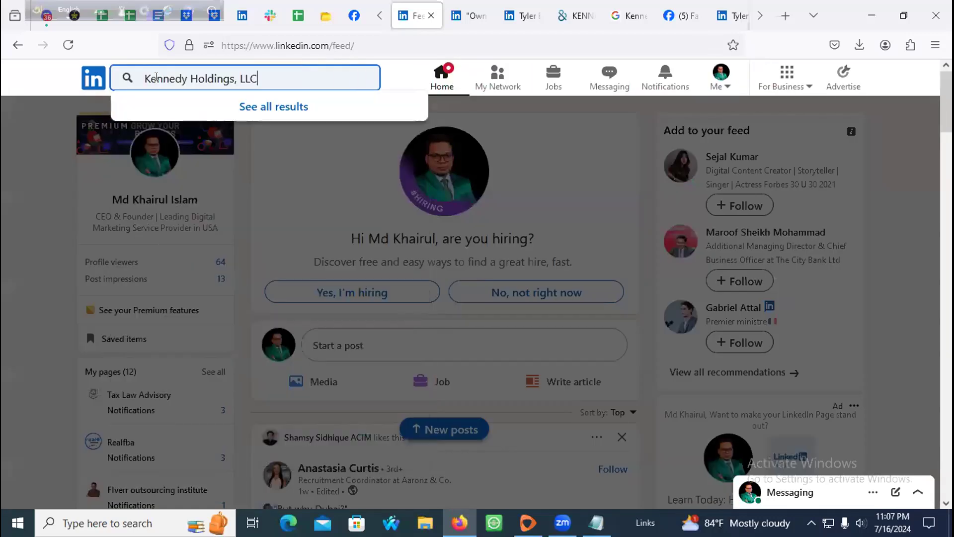
key(Return)
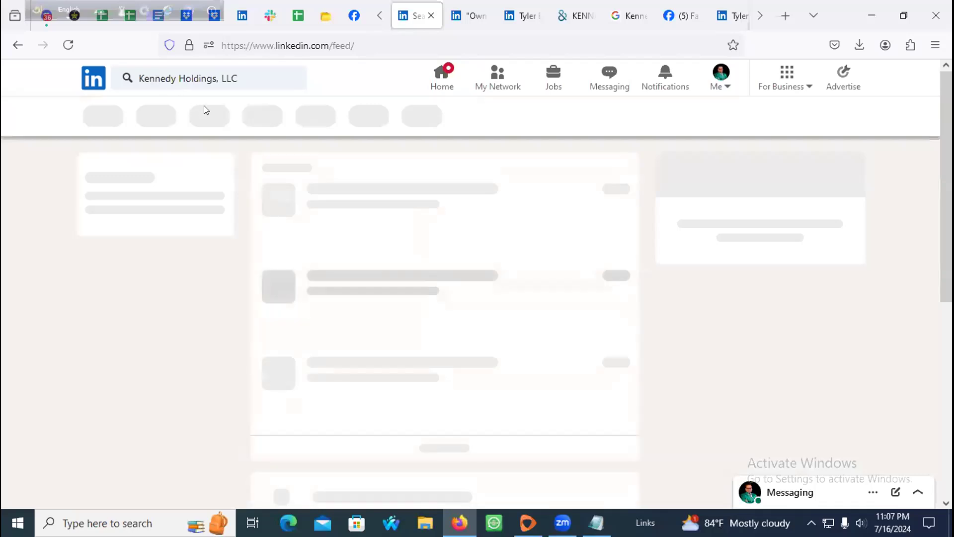
click(187, 117)
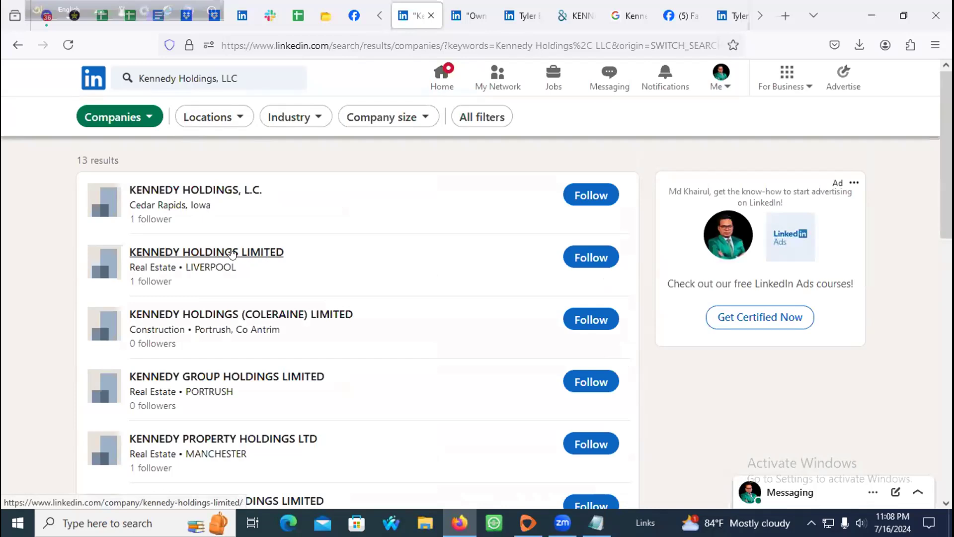
scroll(232, 253, down, 7)
scroll(318, 271, up, 4)
scroll(366, 266, down, 4)
scroll(366, 265, up, 6)
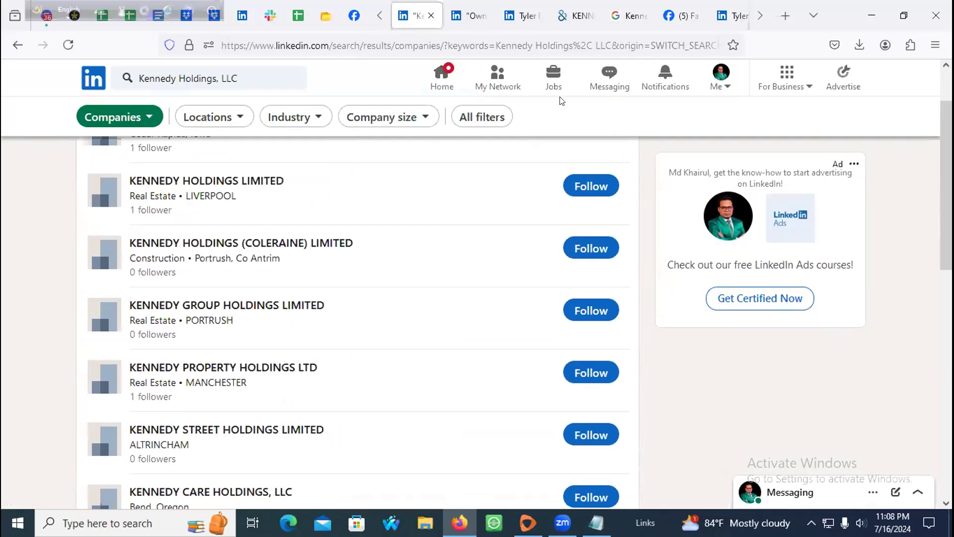
Step: Close the Facebook, Google and D&B tabs and return to the owner's profile
click(681, 16)
click(697, 15)
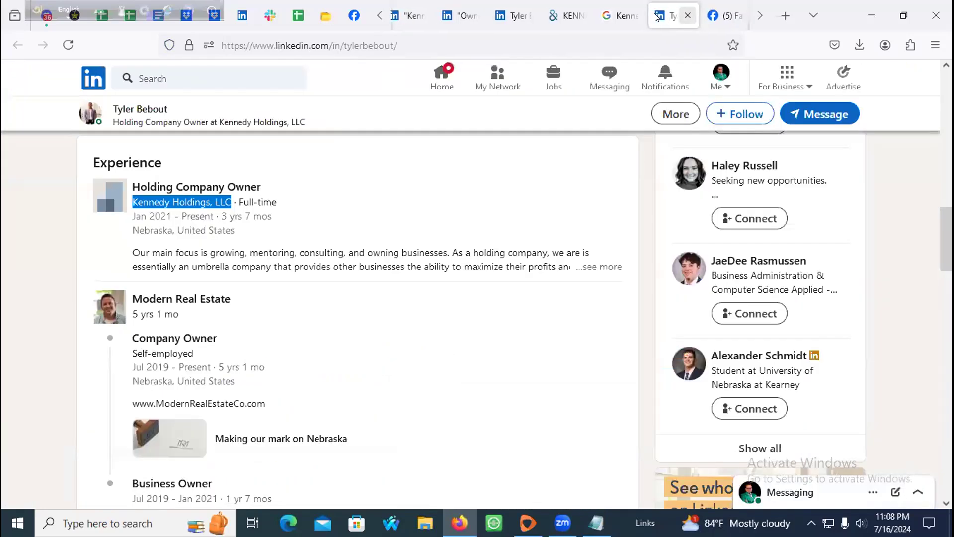
click(621, 16)
click(567, 16)
click(582, 16)
click(582, 16)
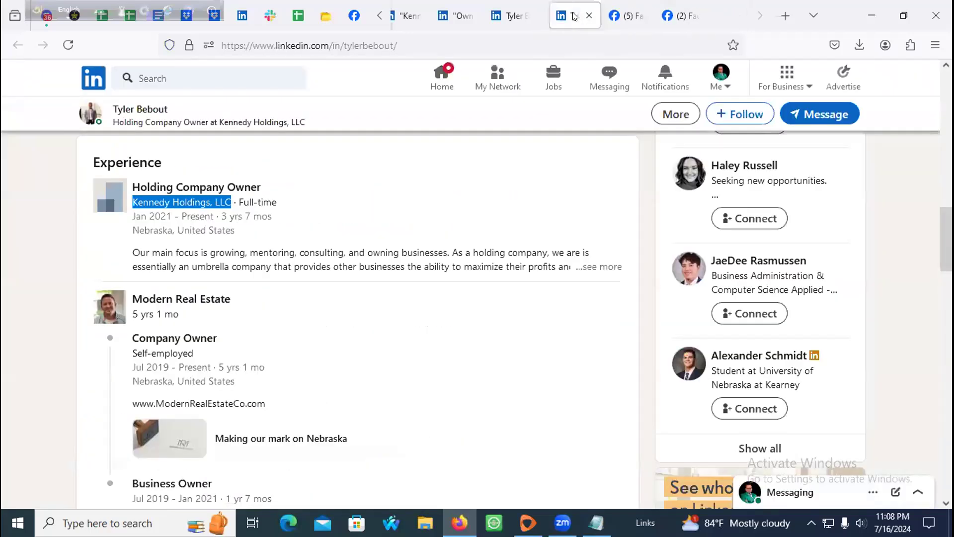
click(509, 16)
scroll(238, 288, down, 7)
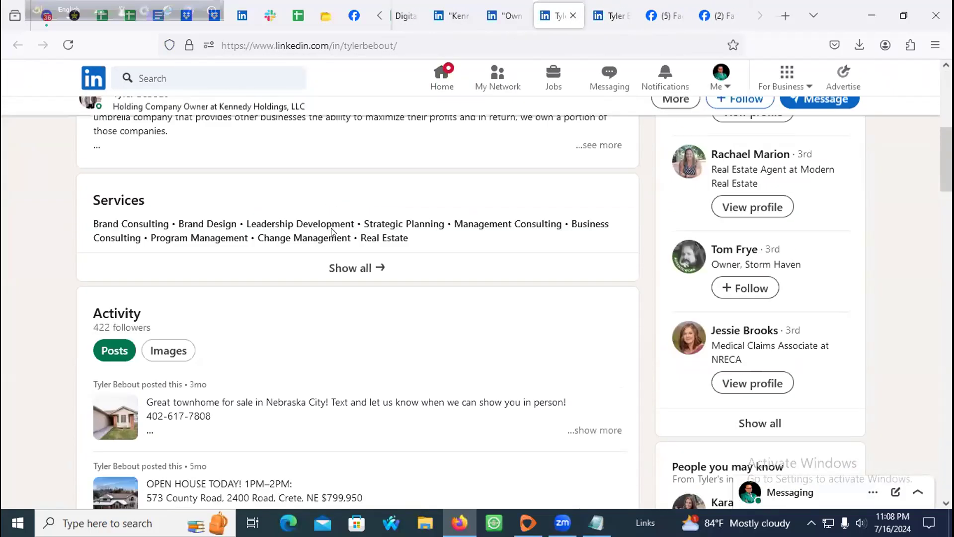
scroll(308, 194, up, 7)
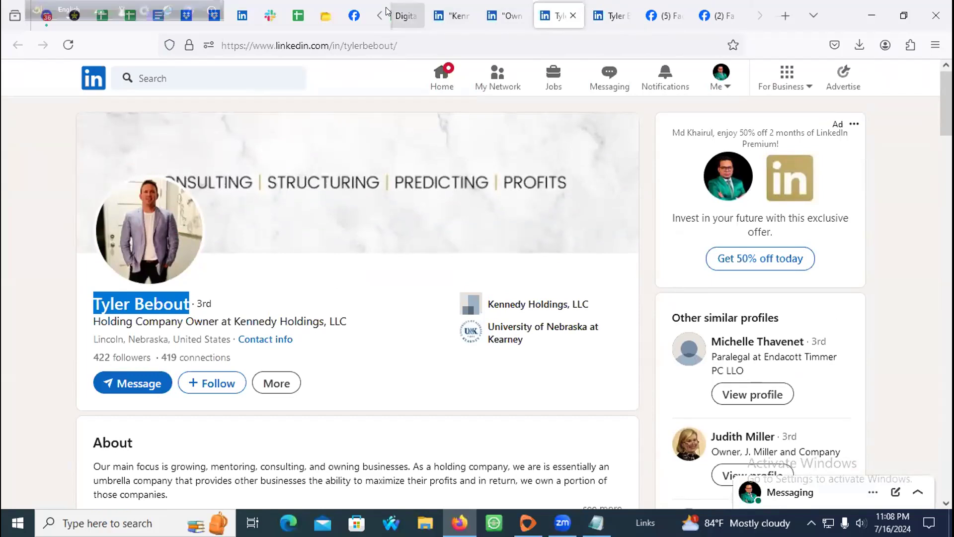
Step: Move Kennedy Holdings, LLC from G2 into H2 under Company Name for Emails
click(405, 16)
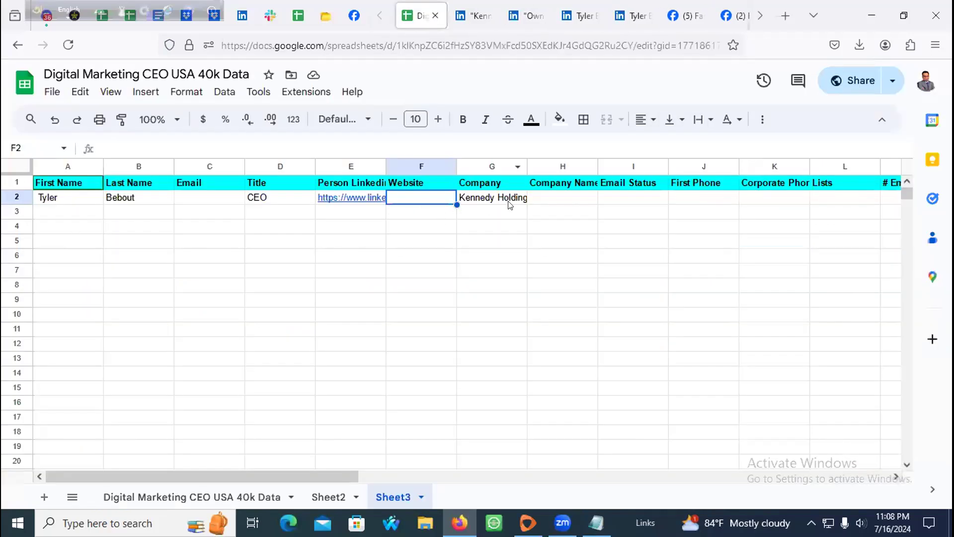
click(552, 198)
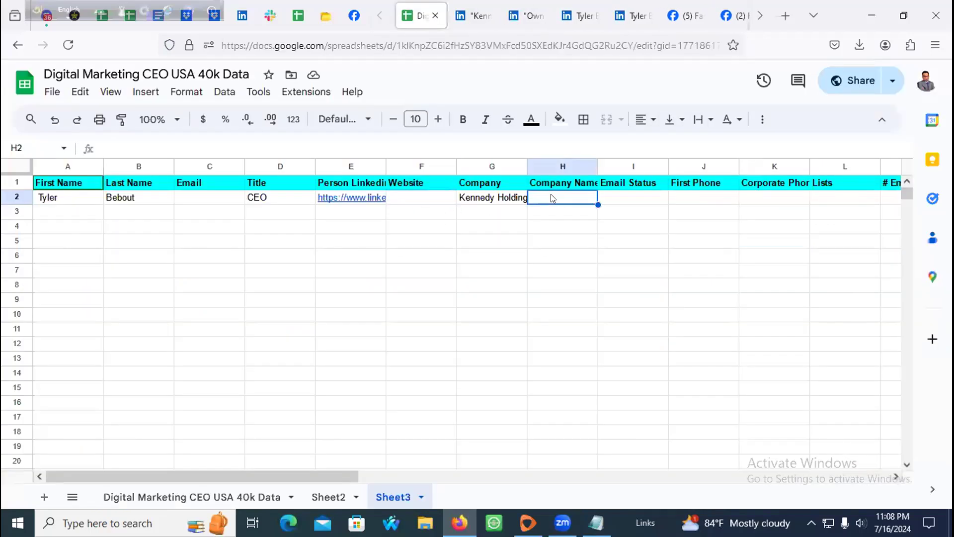
triple_click(489, 197)
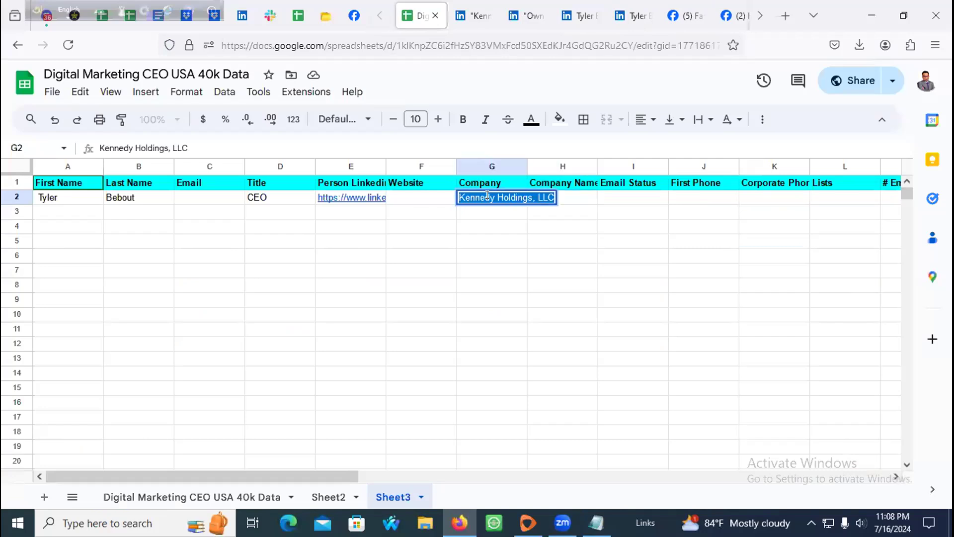
right_click(488, 198)
click(522, 251)
click(545, 200)
key(ctrl+v)
click(485, 166)
Step: Delete the empty column G, widen Company Name for Emails, and close the Kennedy Holdings tab
right_click(485, 166)
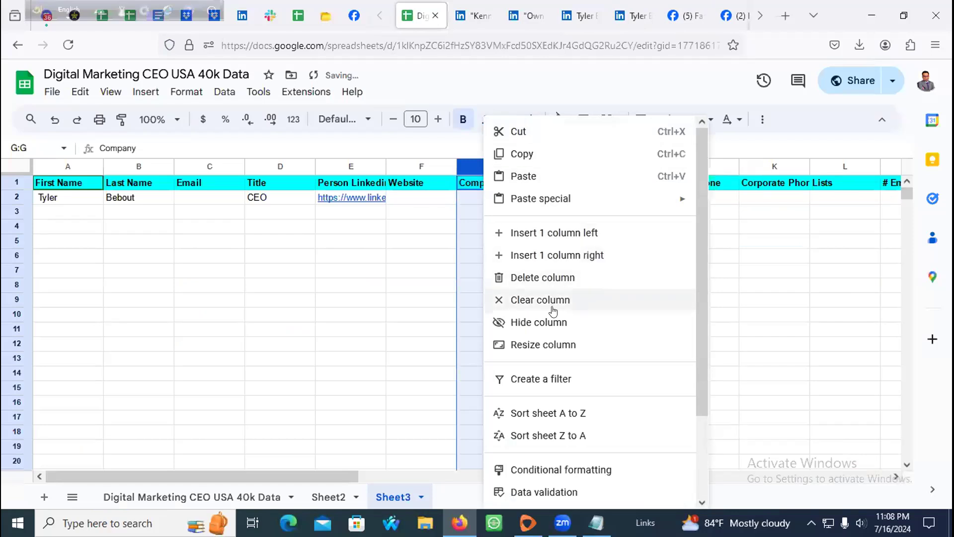
click(553, 277)
click(590, 199)
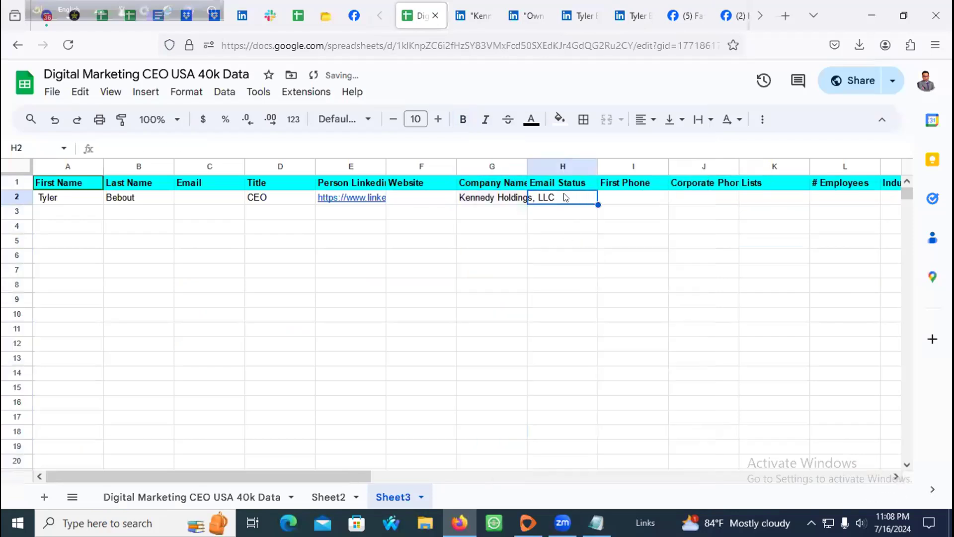
drag(523, 162, 610, 164)
click(486, 211)
click(106, 214)
click(61, 216)
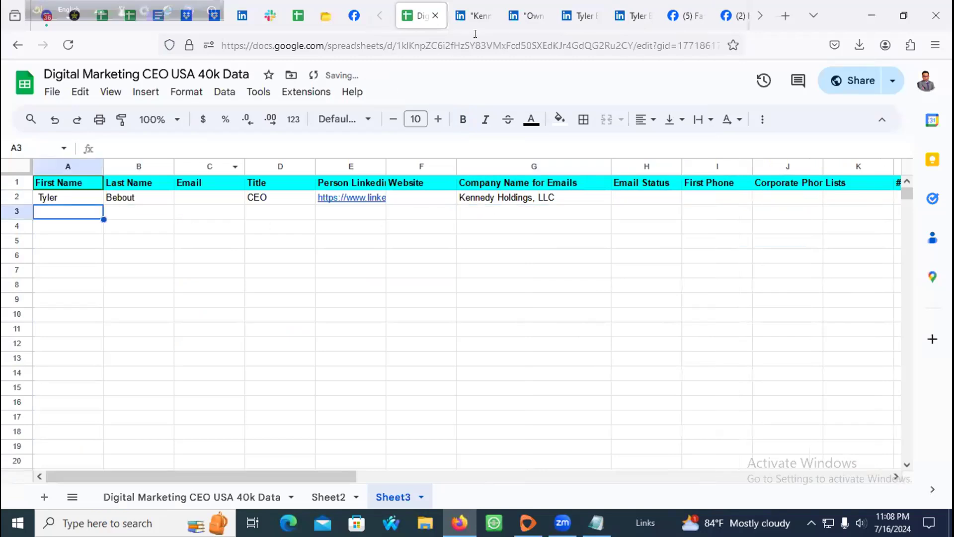
click(461, 10)
click(488, 15)
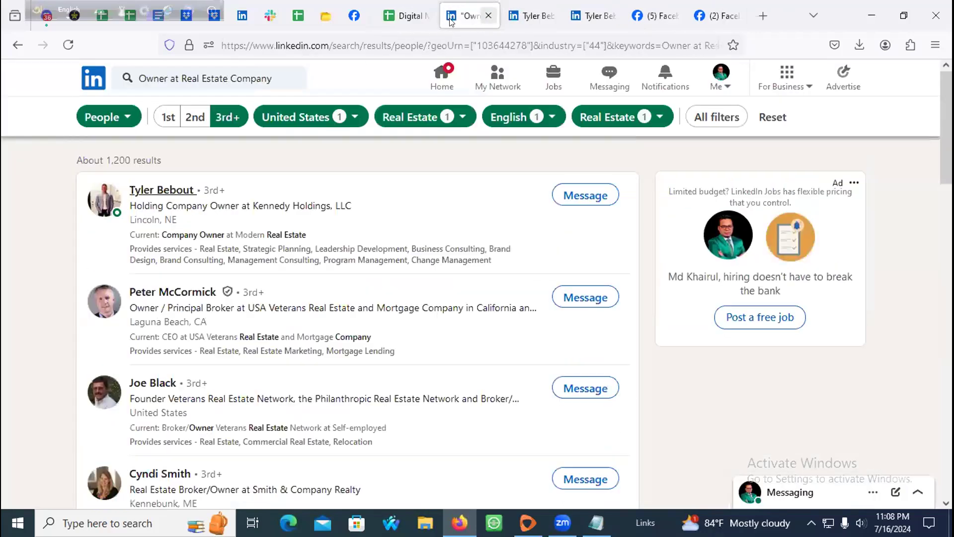
Step: Open the second real estate owner result's profile in a new tab
scroll(162, 246, down, 1)
scroll(162, 246, down, 1)
middle_click(171, 221)
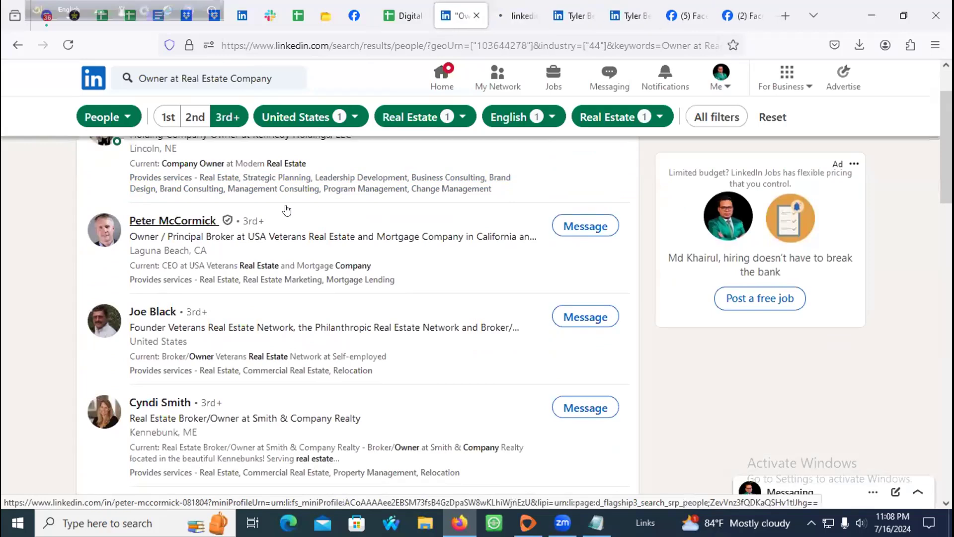
Step: Close the earlier lead's profile and Facebook tabs, then select the new owner's name
click(571, 16)
click(589, 16)
click(588, 16)
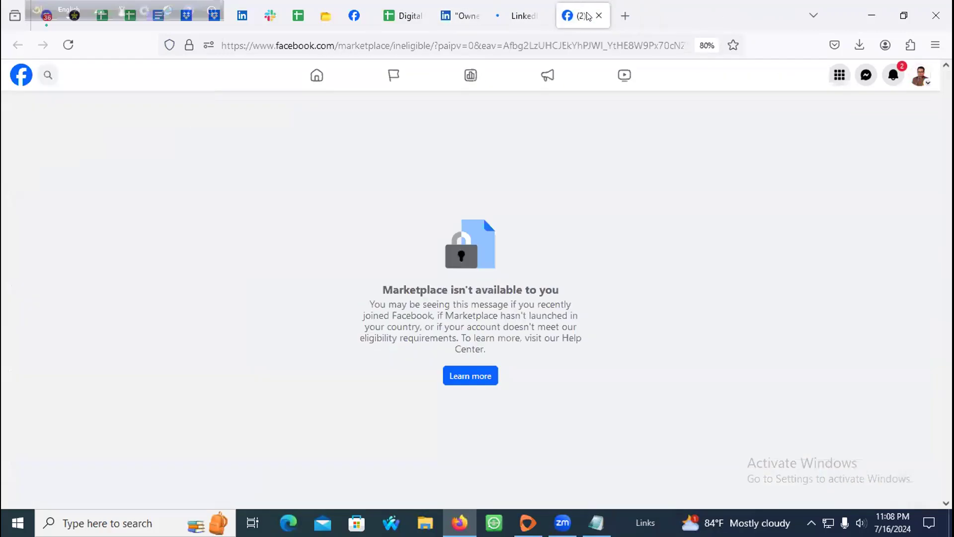
click(589, 16)
click(589, 15)
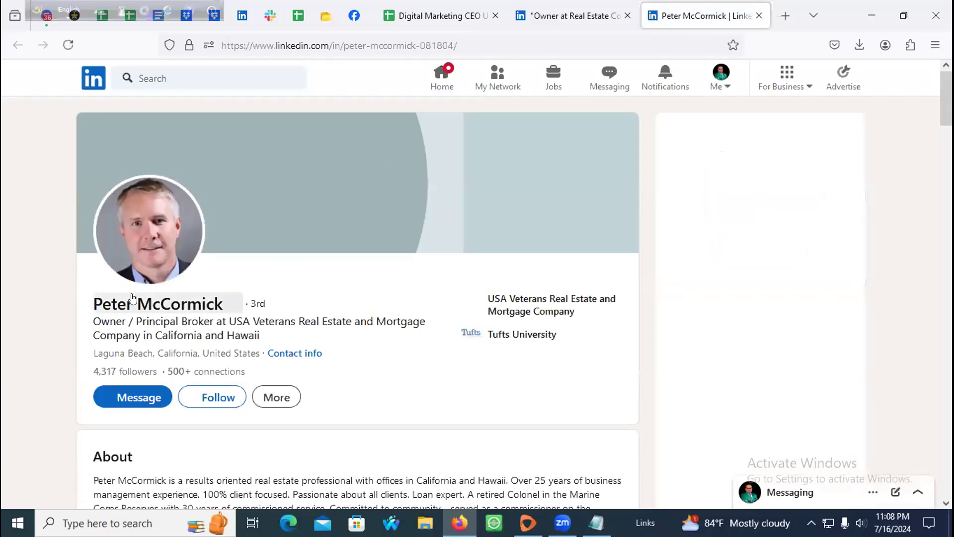
scroll(126, 297, down, 2)
scroll(79, 264, up, 1)
drag(76, 234, 214, 223)
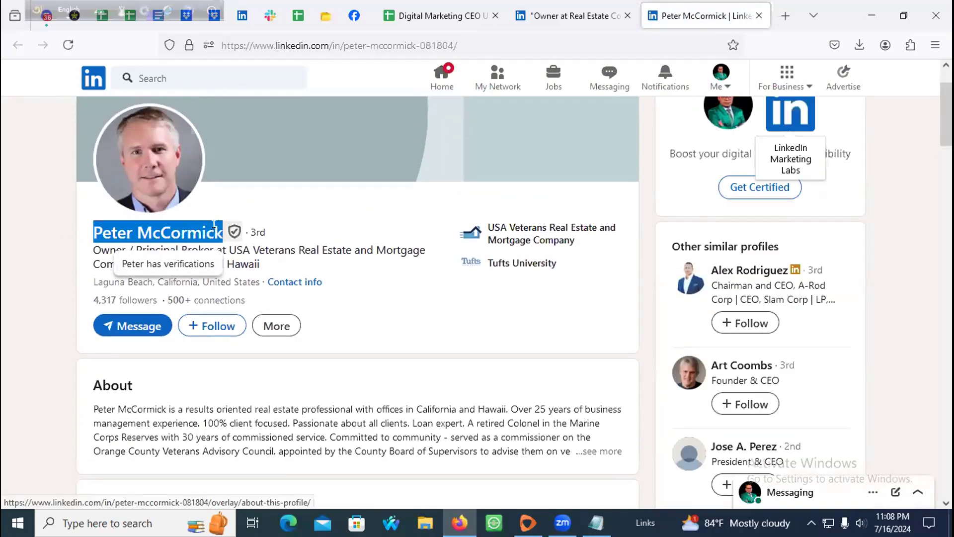
Step: Paste the second lead's name into A3, splitting it into first name in A3 and surname in B3
click(463, 17)
double_click(79, 216)
key(ctrl+v)
double_click(112, 211)
double_click(62, 211)
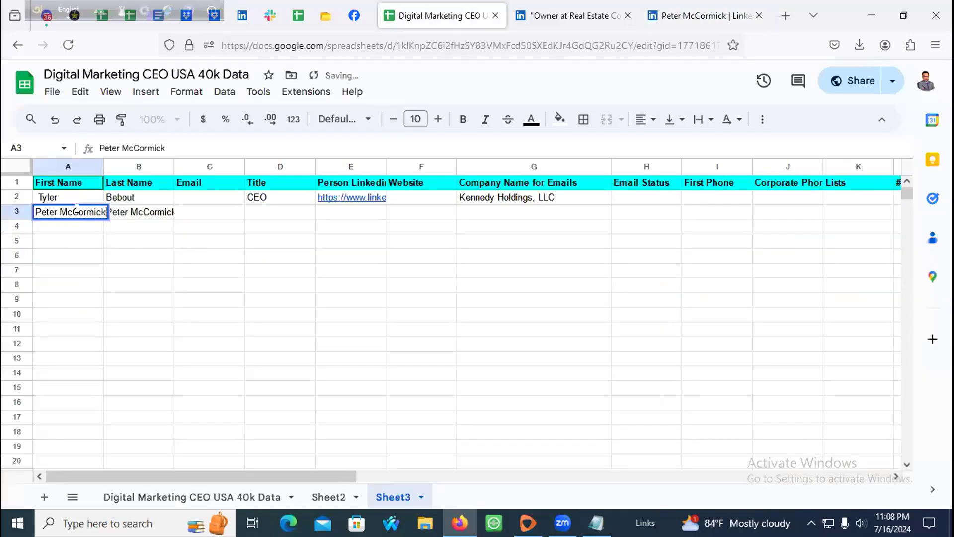
key(BackSpace)
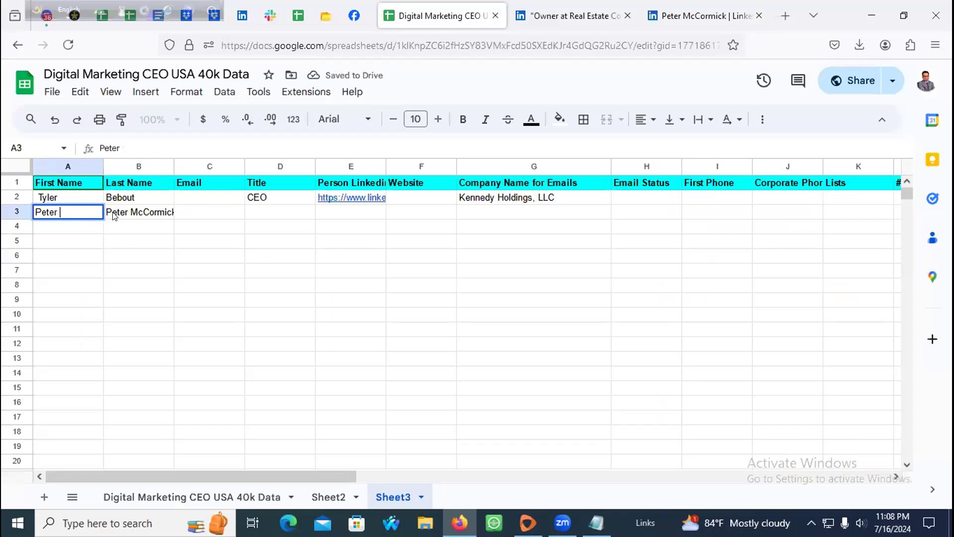
double_click(121, 211)
click(140, 209)
key(BackSpace)
key(BackSpace)
key(Tab)
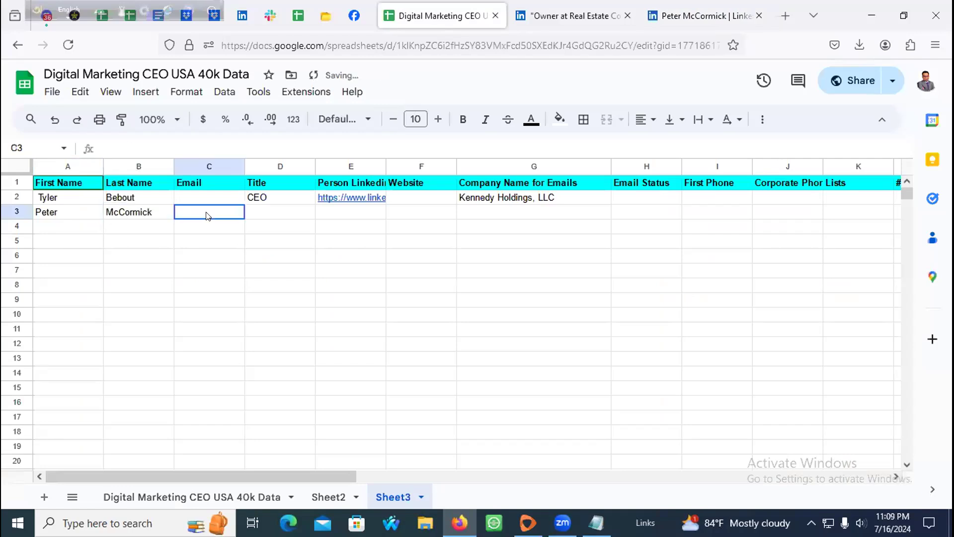
Step: Fill D3 with CEO from D2 and paste the owner's LinkedIn profile URL into E3
click(289, 209)
click(293, 202)
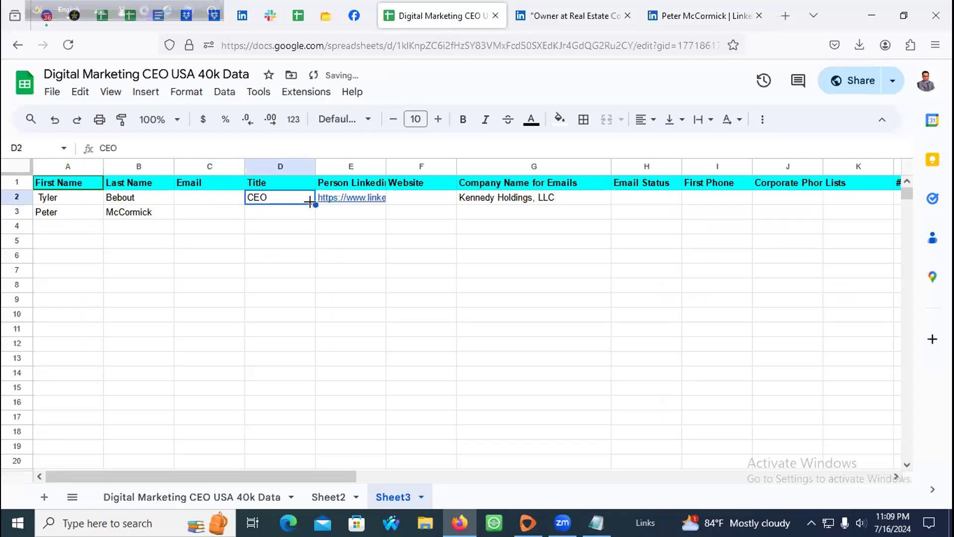
drag(310, 202, 311, 214)
click(351, 212)
click(735, 6)
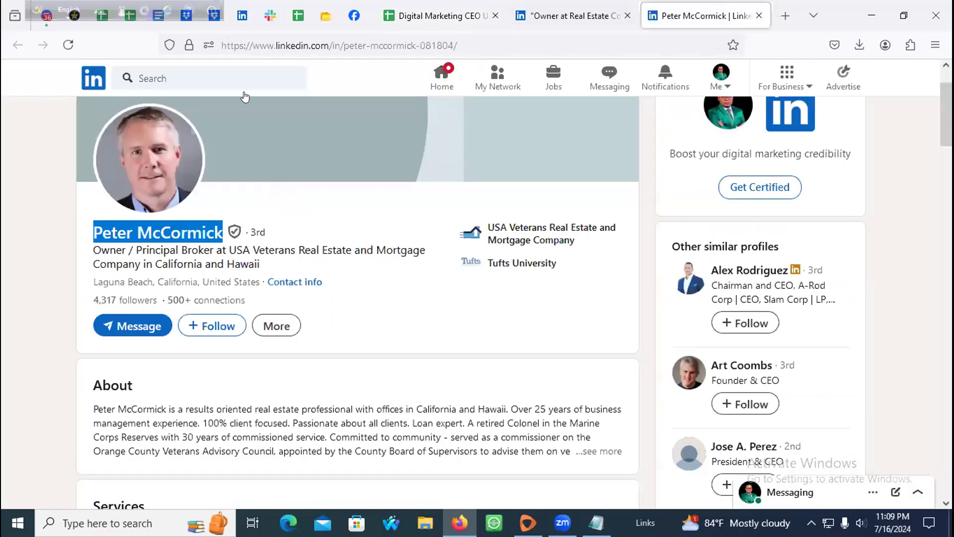
click(254, 45)
click(434, 16)
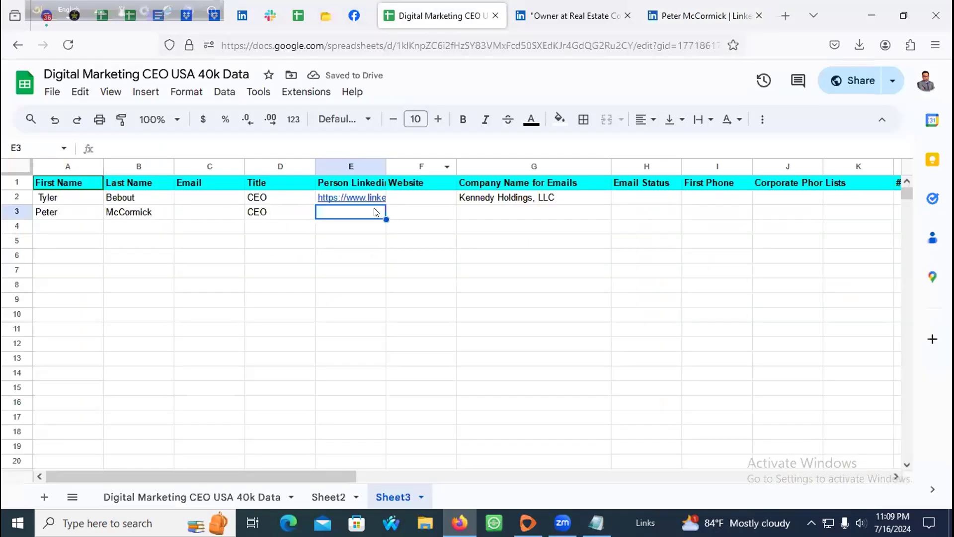
double_click(379, 212)
key(ctrl+v)
click(295, 216)
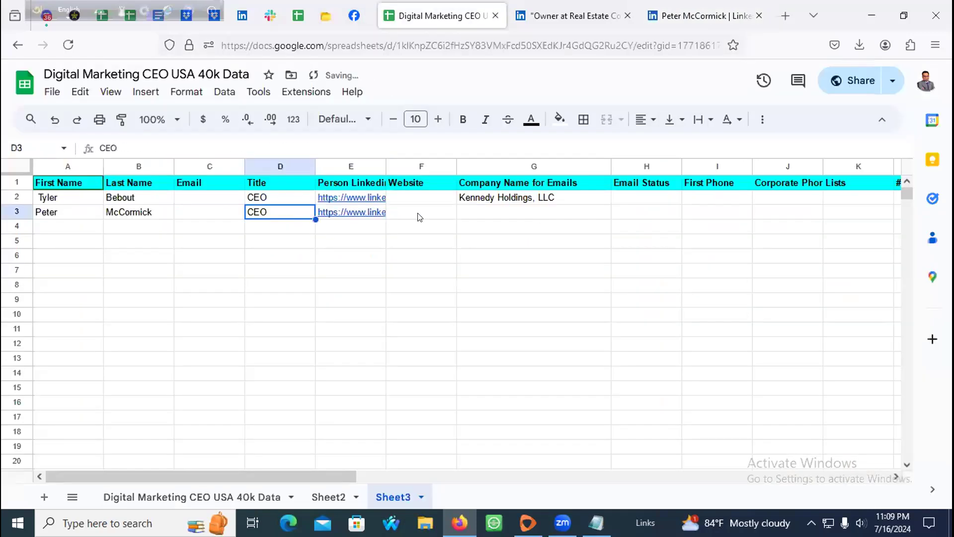
click(419, 214)
click(662, 16)
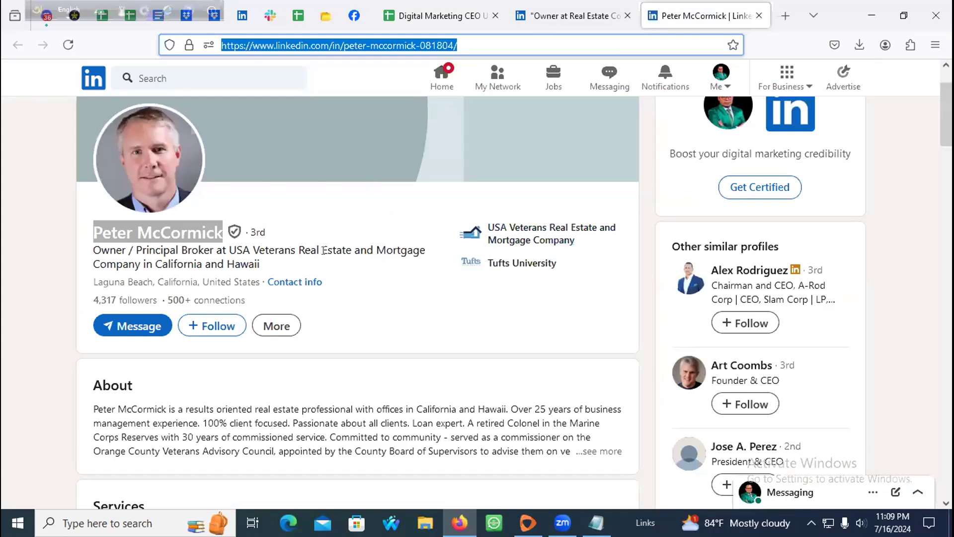
Step: Select 'USA Veterans Real Estate and Mortgage Company' under Experience and start a new search tab
middle_click(555, 231)
scroll(543, 233, down, 15)
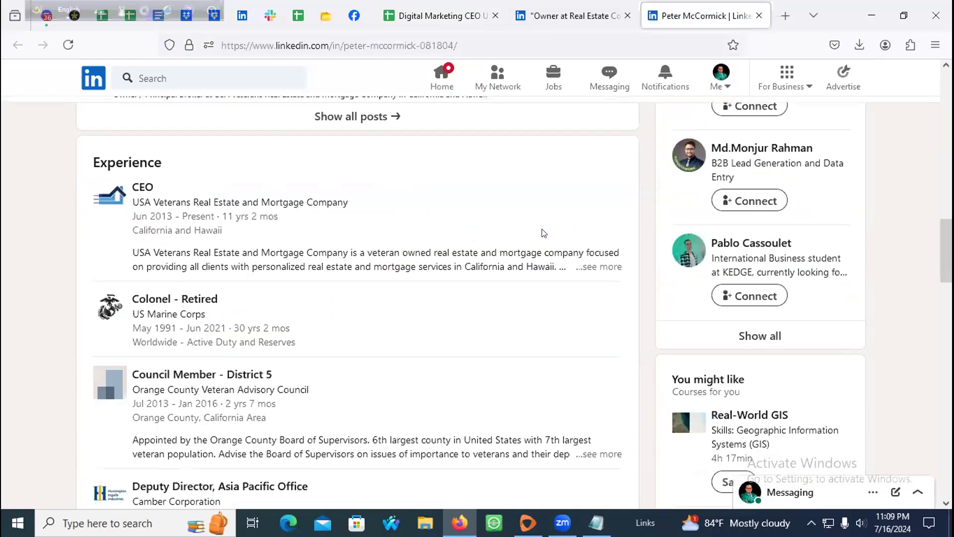
scroll(198, 221, up, 10)
scroll(206, 243, up, 8)
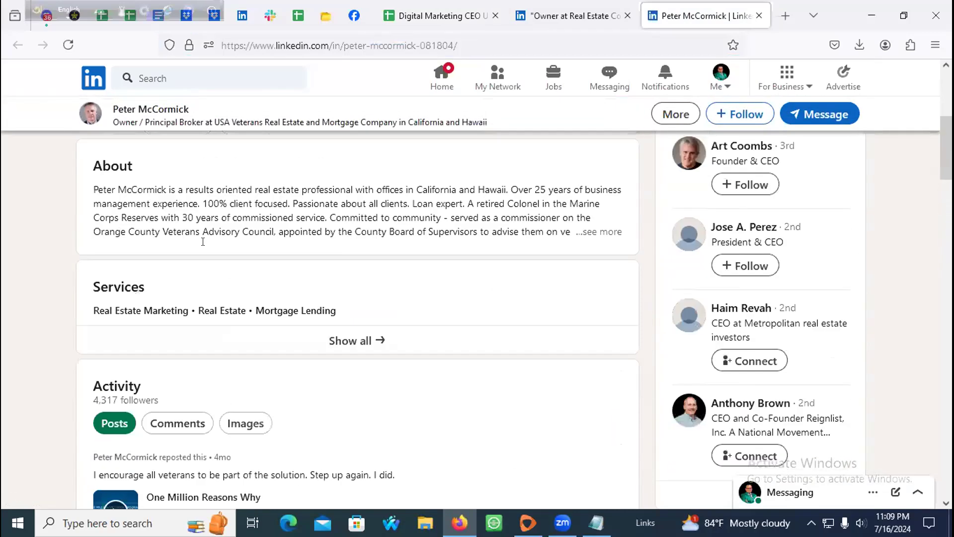
scroll(199, 258, down, 8)
scroll(194, 268, down, 8)
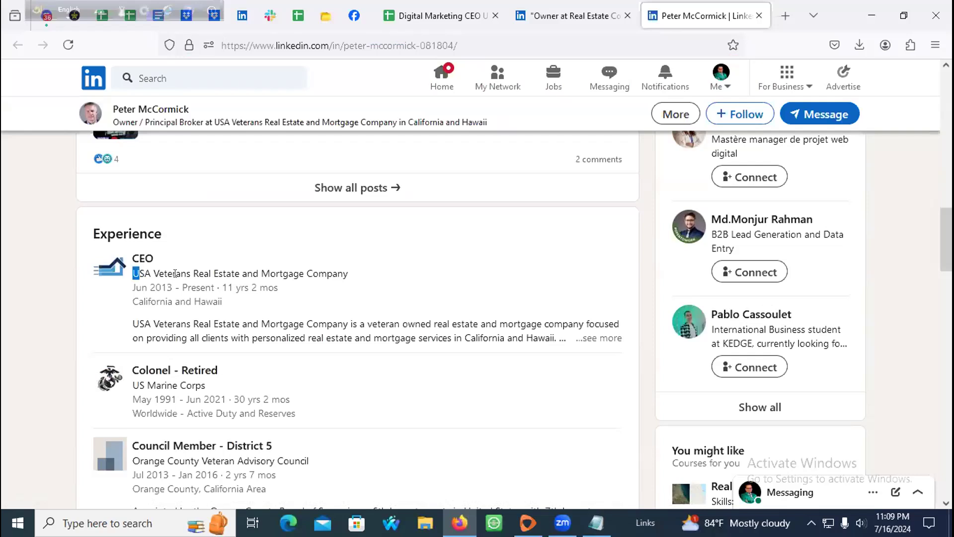
drag(175, 273, 336, 269)
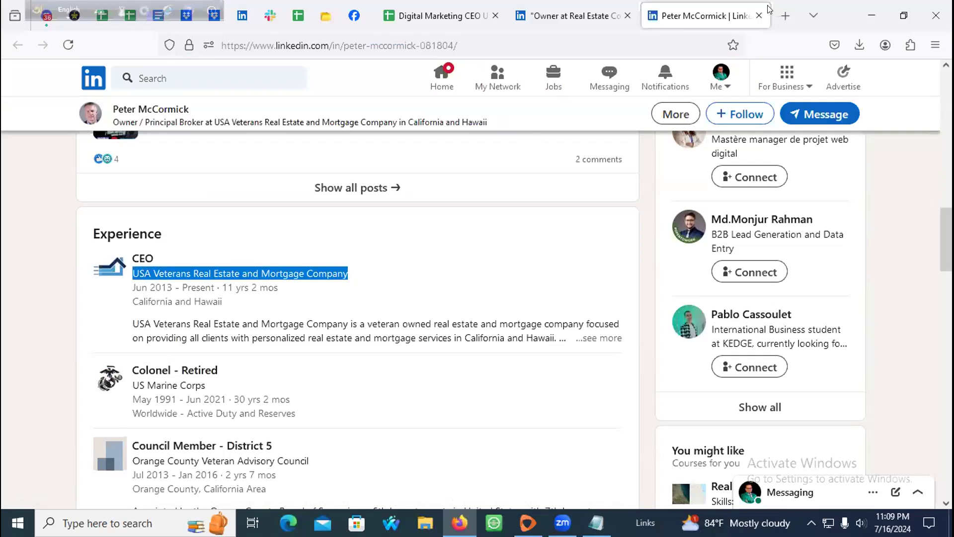
click(785, 16)
click(643, 39)
Step: Google 'USA Veterans Real Estate and Mortgage Company', browse the results, and return to the LinkedIn profile
text(USA Veterans Real Estate and Mortgage Company)
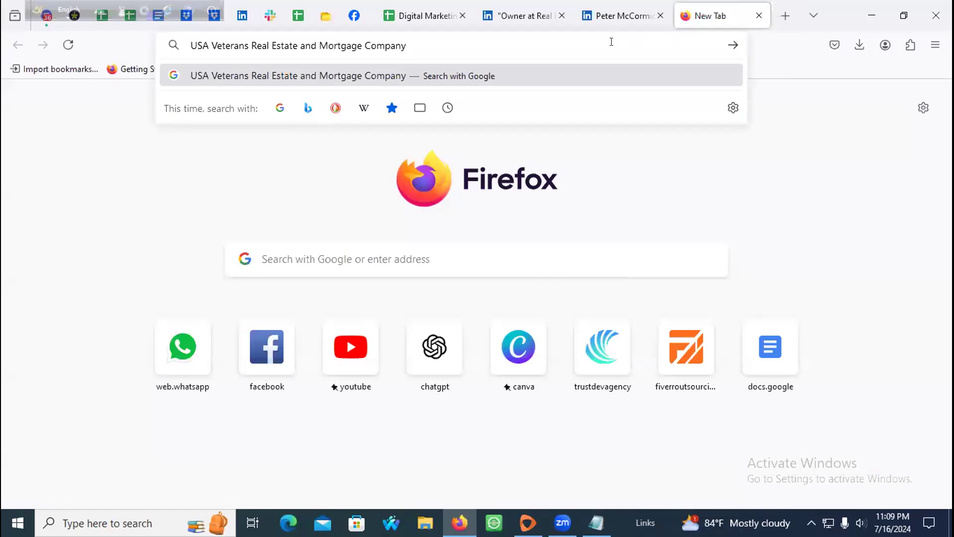
key(Return)
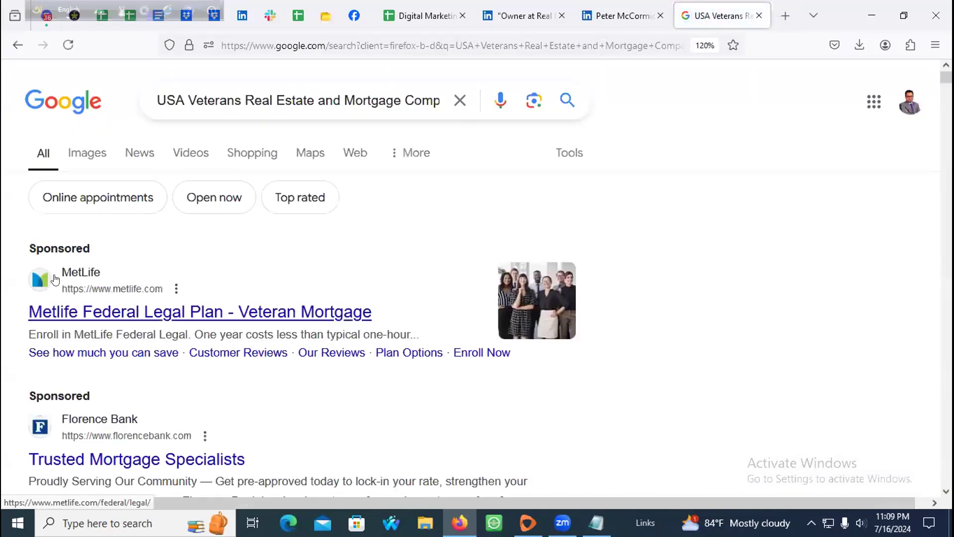
scroll(61, 288, down, 2)
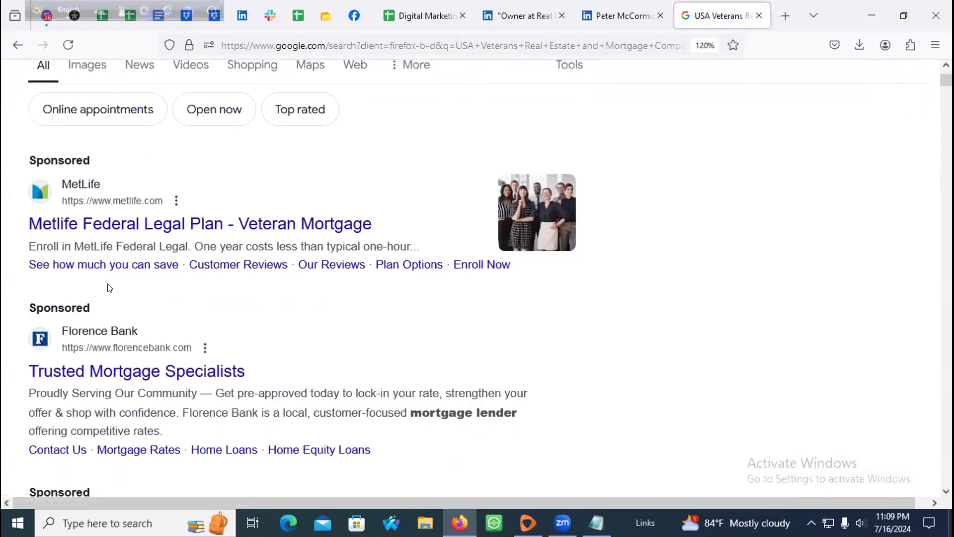
scroll(108, 288, down, 4)
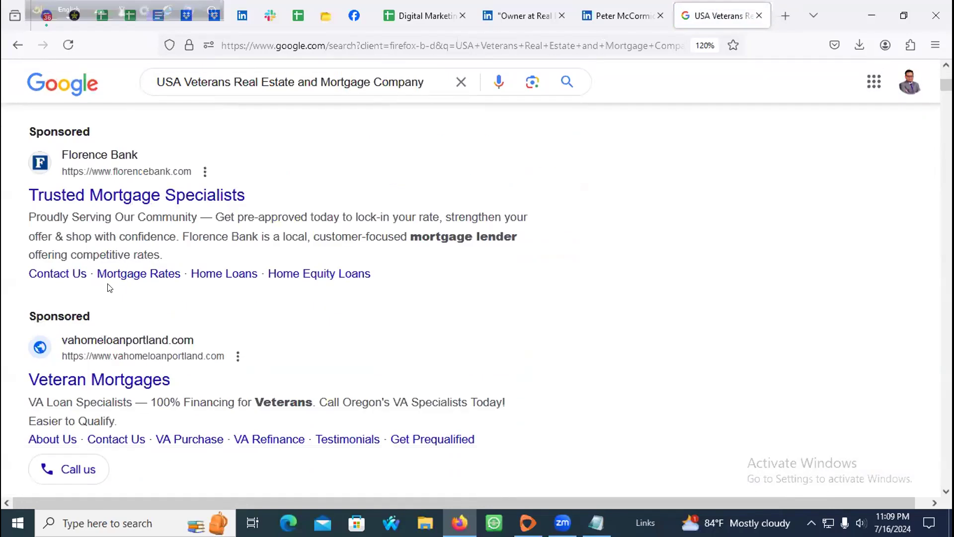
scroll(109, 288, down, 4)
scroll(283, 277, up, 7)
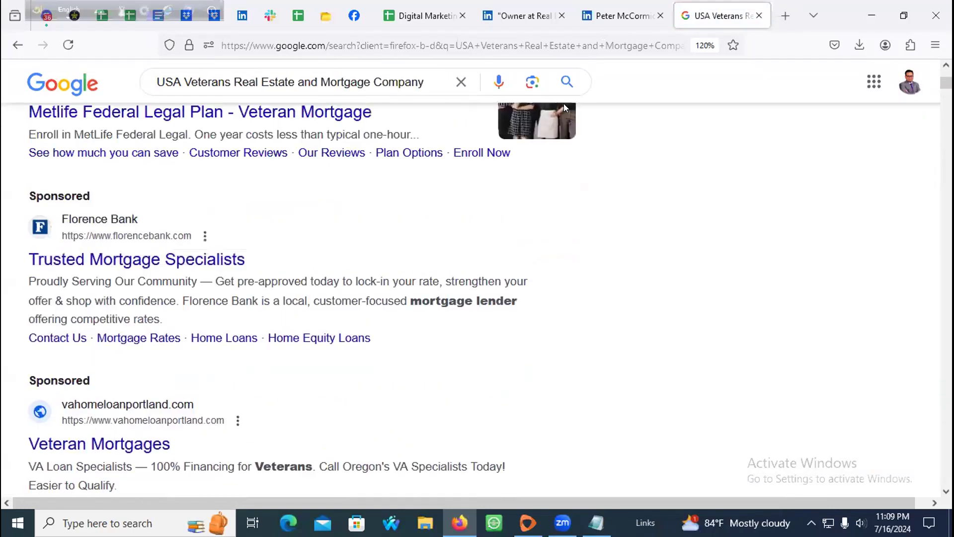
click(621, 15)
click(444, 287)
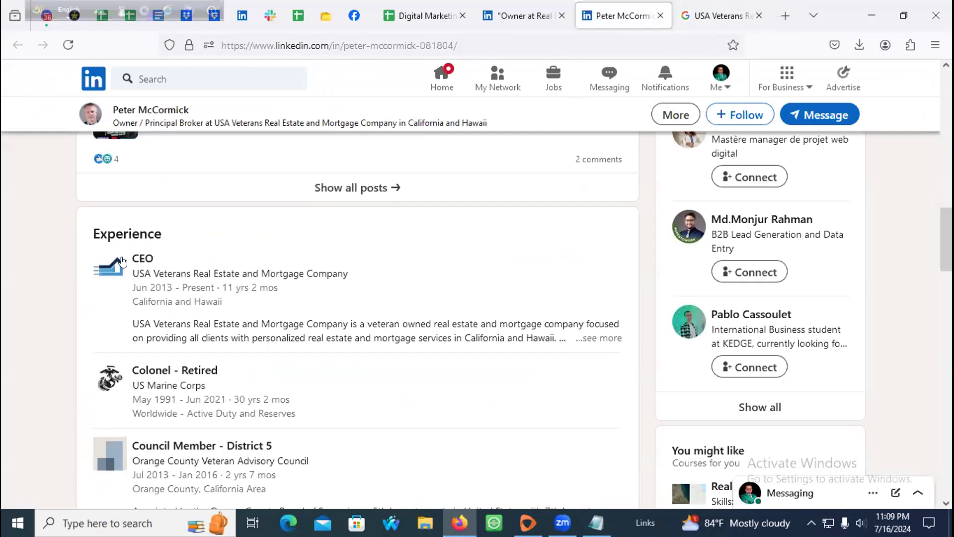
Step: Open the USA Veterans company page's About section and launch usaveteransrealestate.com in a new tab
middle_click(110, 267)
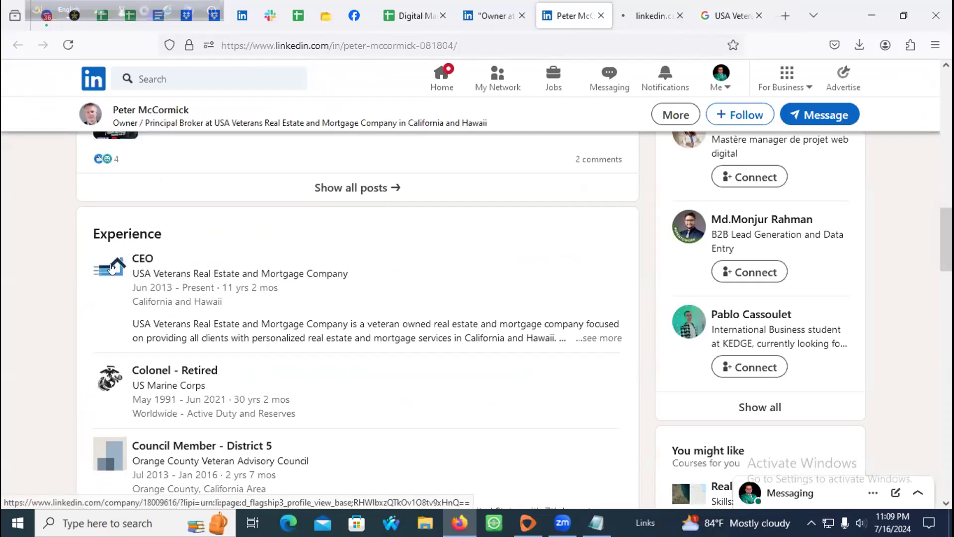
click(651, 16)
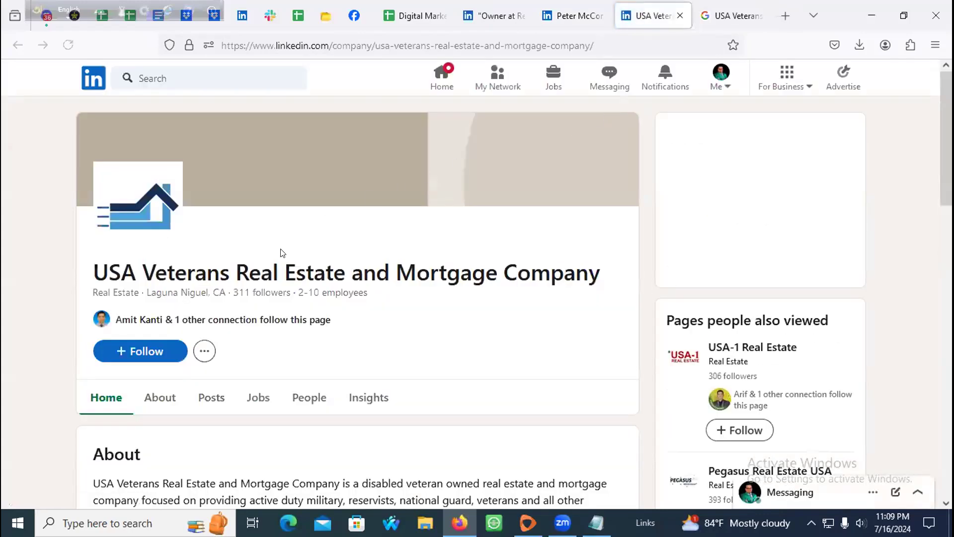
scroll(275, 256, down, 3)
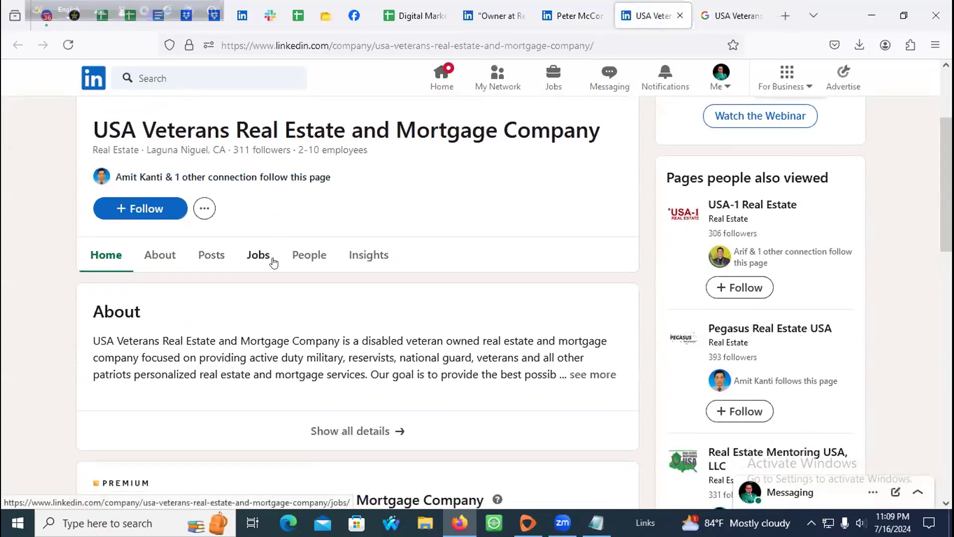
click(166, 257)
scroll(258, 256, down, 6)
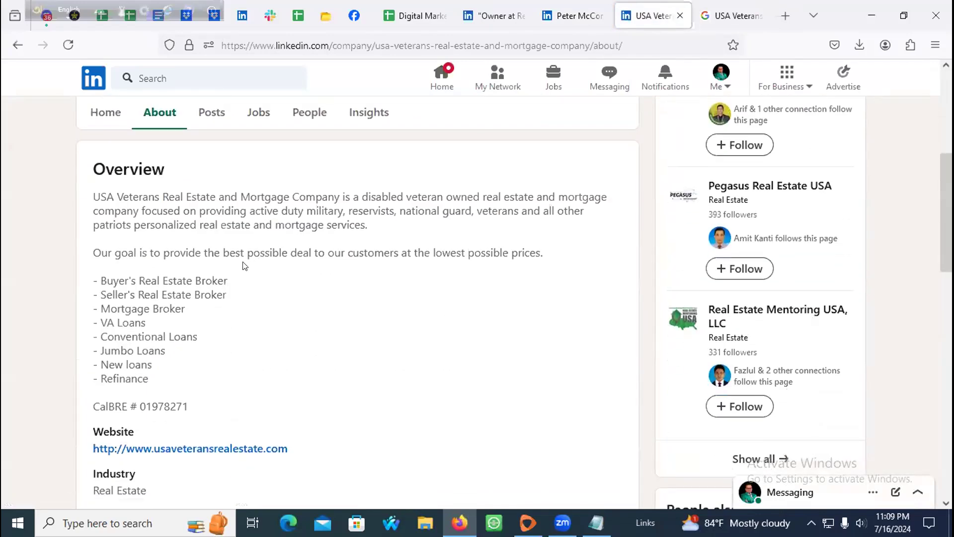
click(208, 307)
click(671, 15)
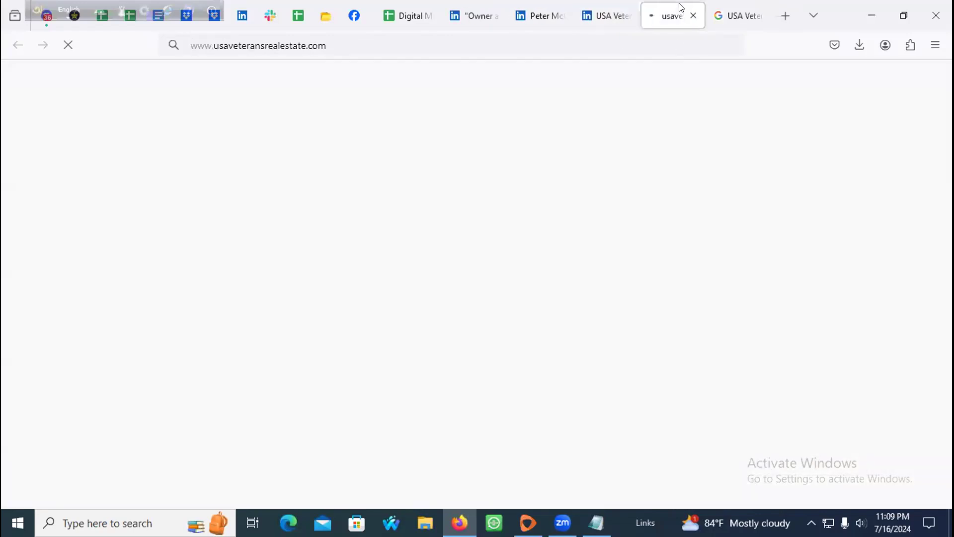
click(377, 41)
key(ctrl+c)
click(402, 15)
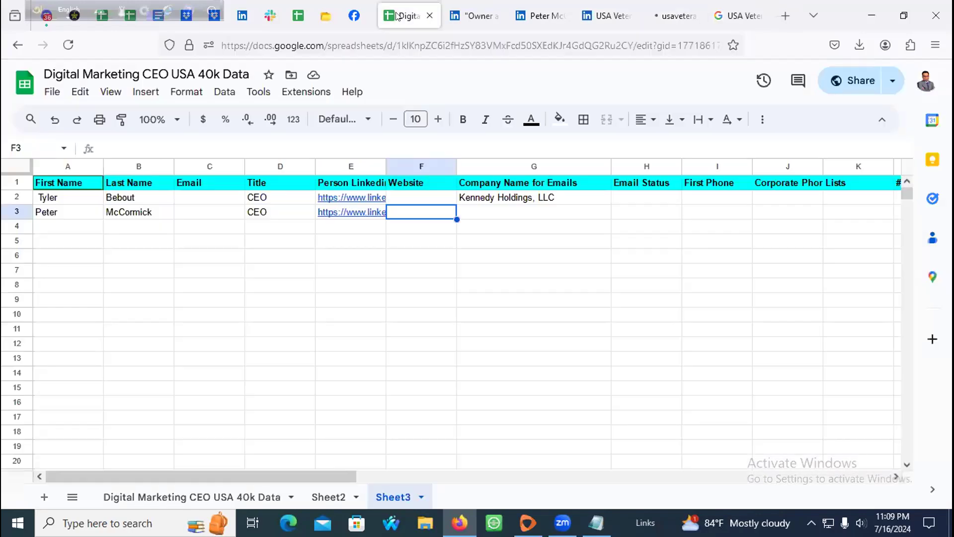
key(ctrl+v)
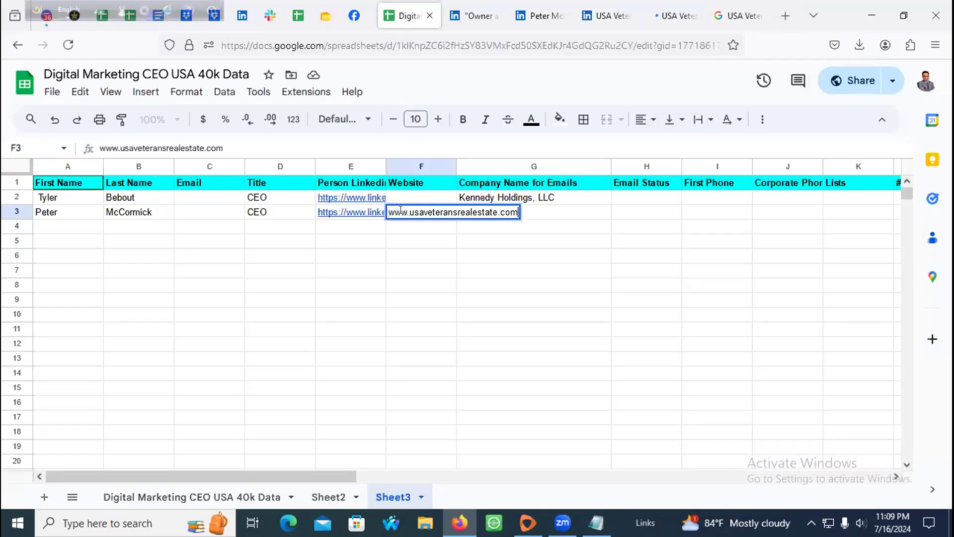
click(330, 215)
click(495, 210)
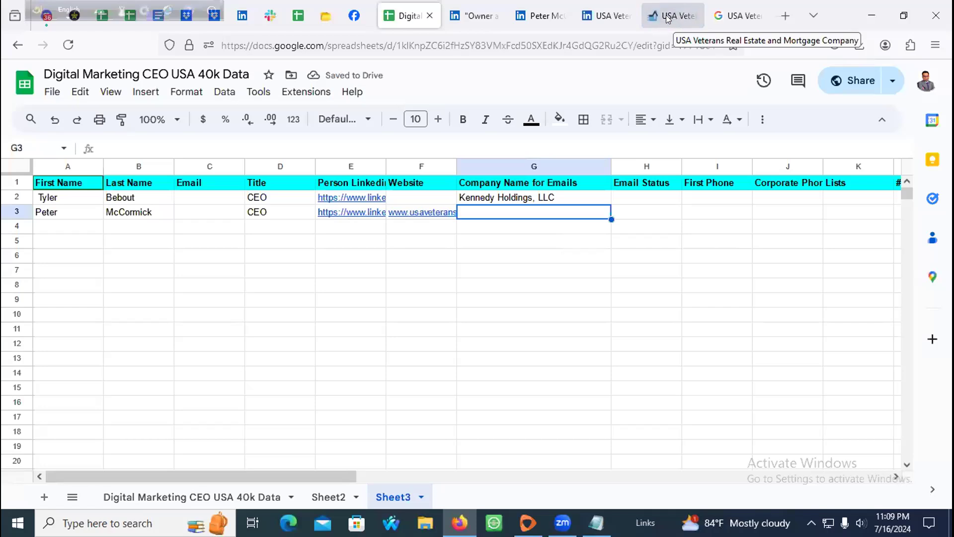
click(667, 17)
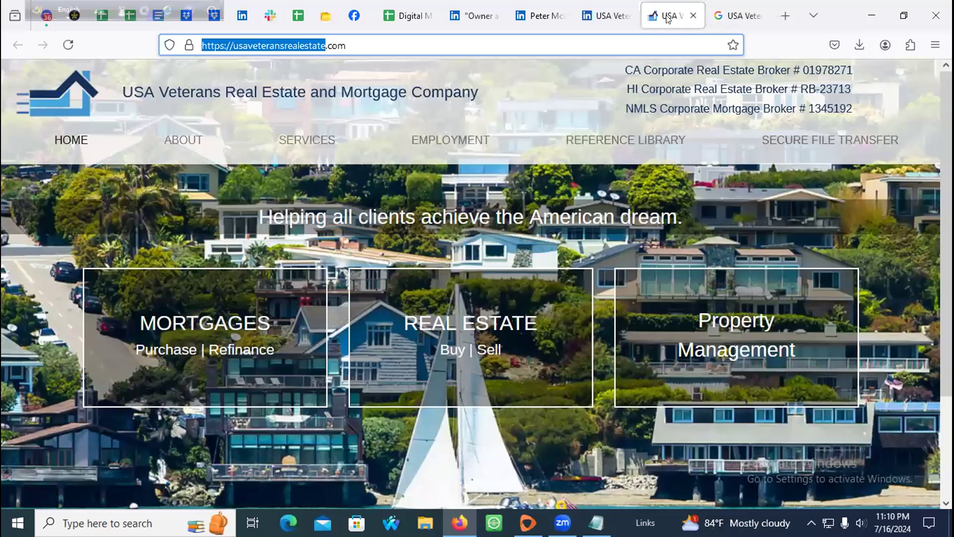
click(387, 44)
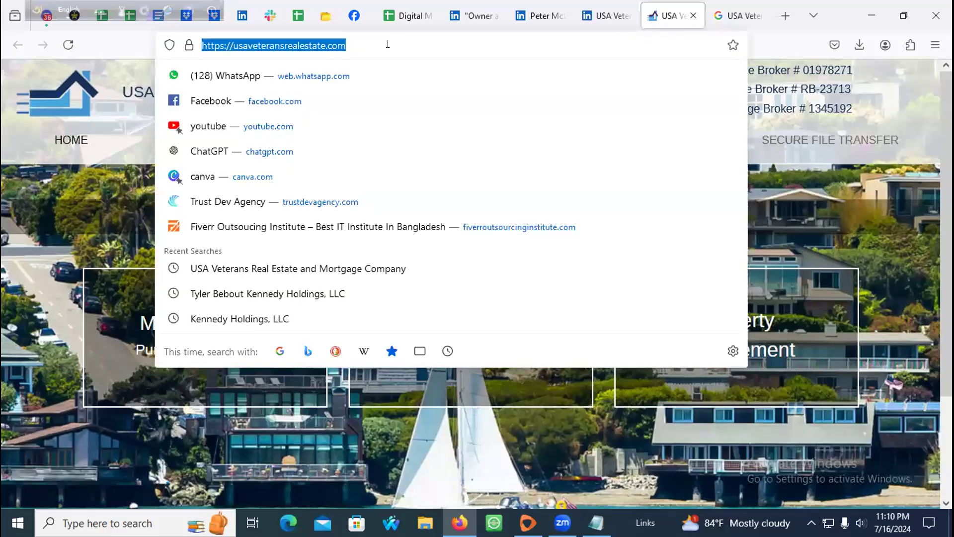
click(460, 14)
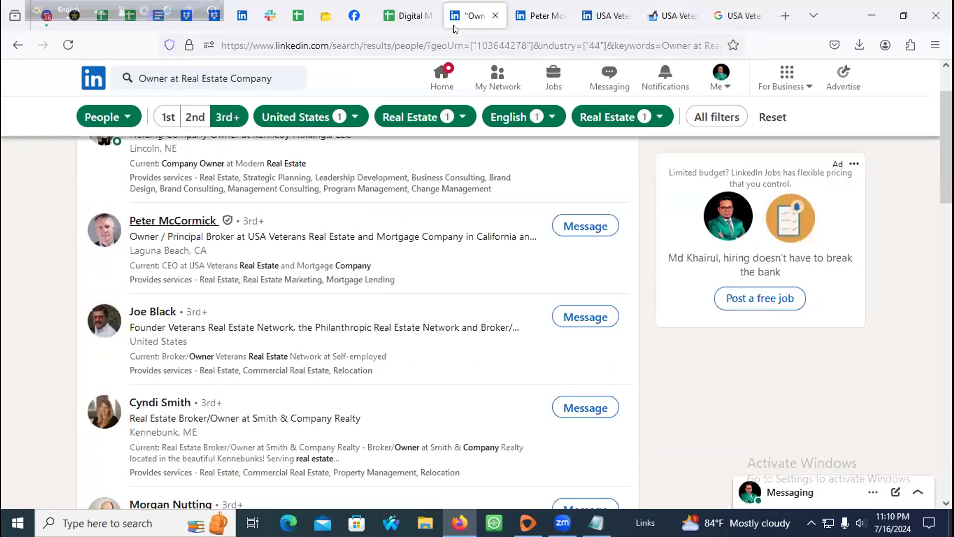
click(541, 16)
click(405, 15)
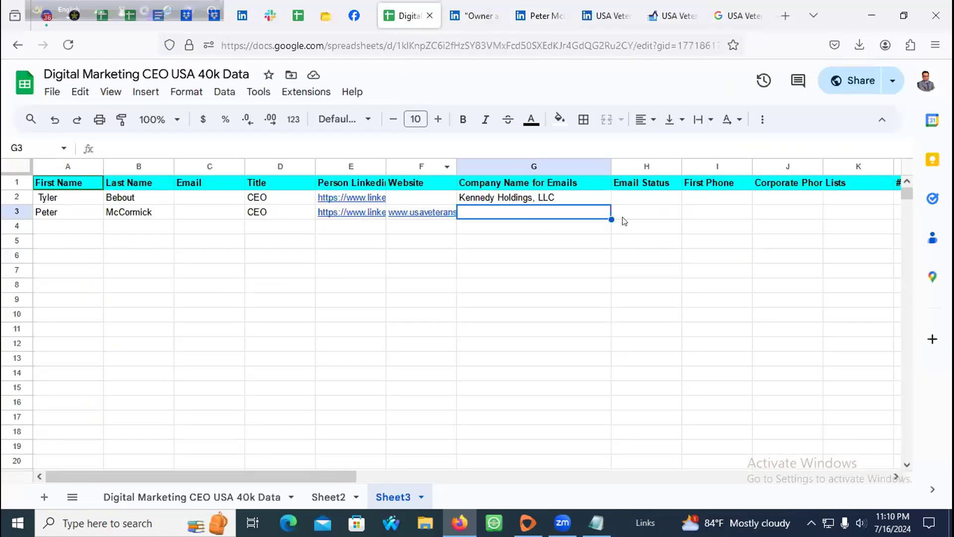
click(666, 211)
click(720, 210)
Step: Delete the unused columns I through AB
drag(699, 166, 897, 169)
drag(652, 190, 927, 191)
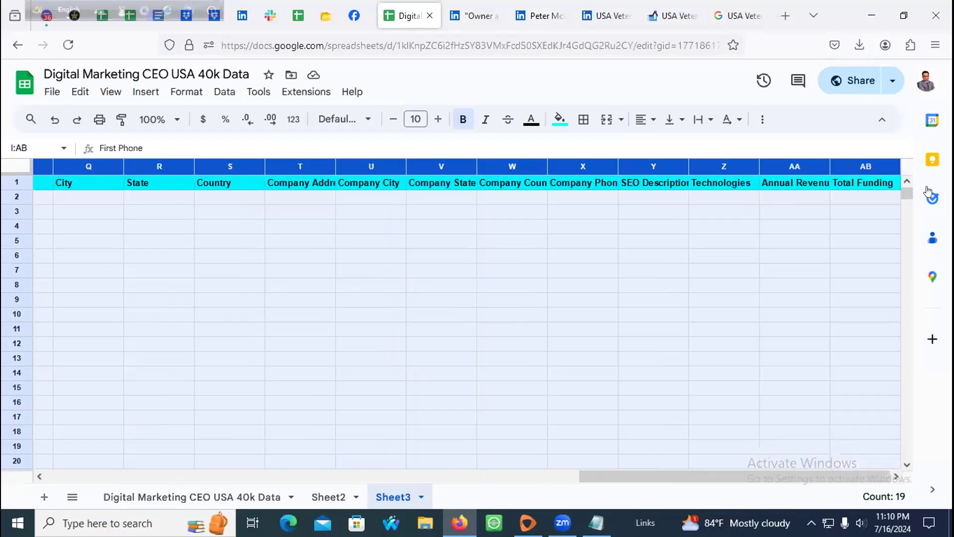
right_click(695, 203)
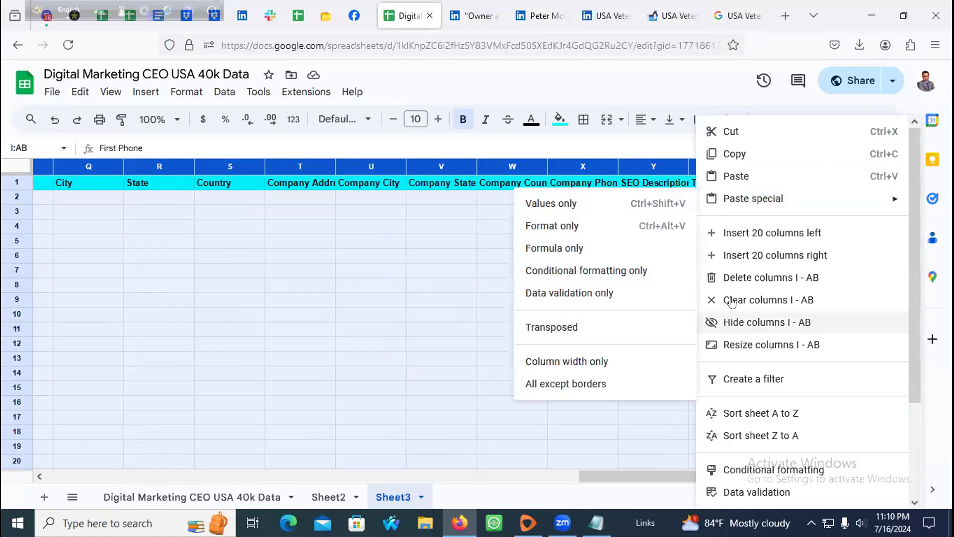
click(740, 277)
Step: Enter USA Veterans Real Estate and Mortgage Company in G3 from the clipboard history
click(486, 275)
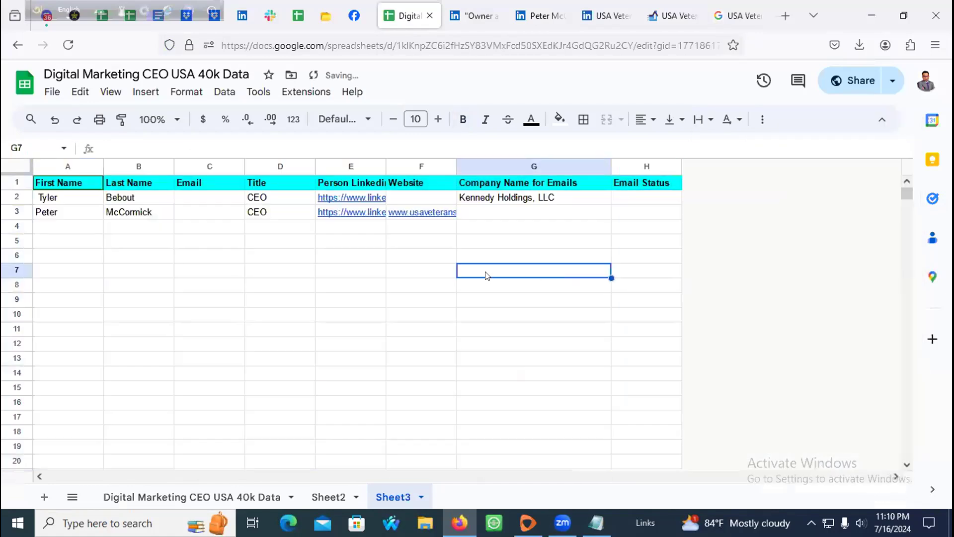
click(214, 215)
click(135, 215)
click(196, 211)
click(275, 209)
click(509, 213)
click(622, 214)
click(505, 210)
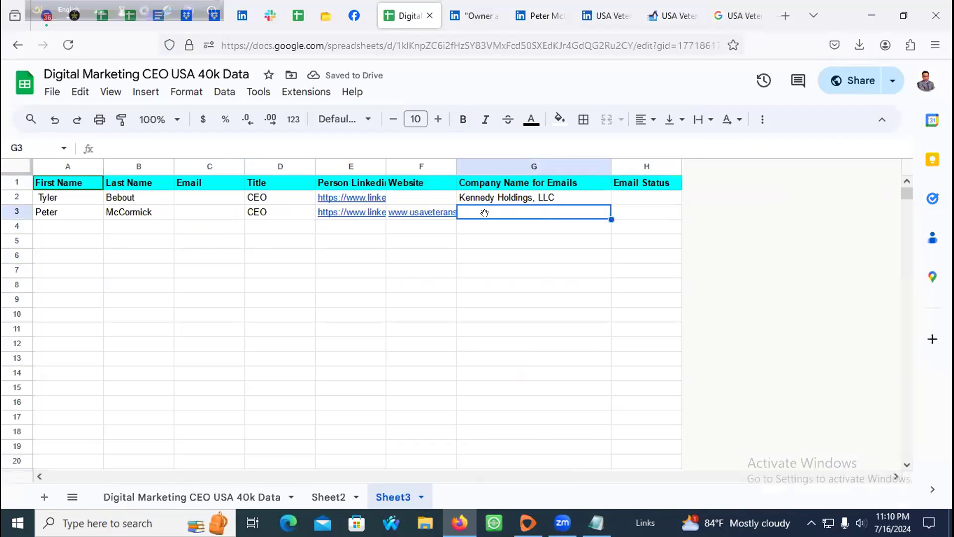
double_click(494, 211)
key(super+v)
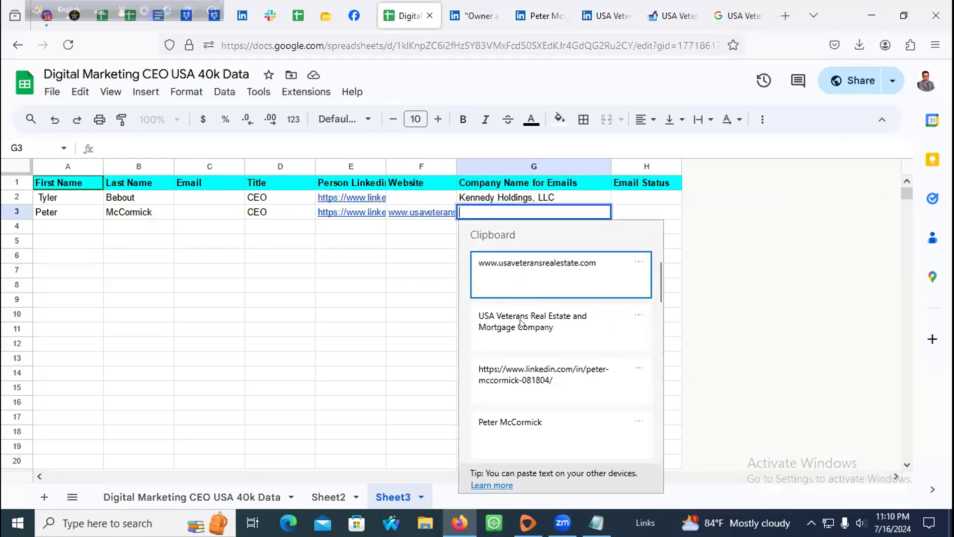
click(536, 321)
key(Return)
Step: Review row 3's entries and go back to the LinkedIn owner search results
click(630, 211)
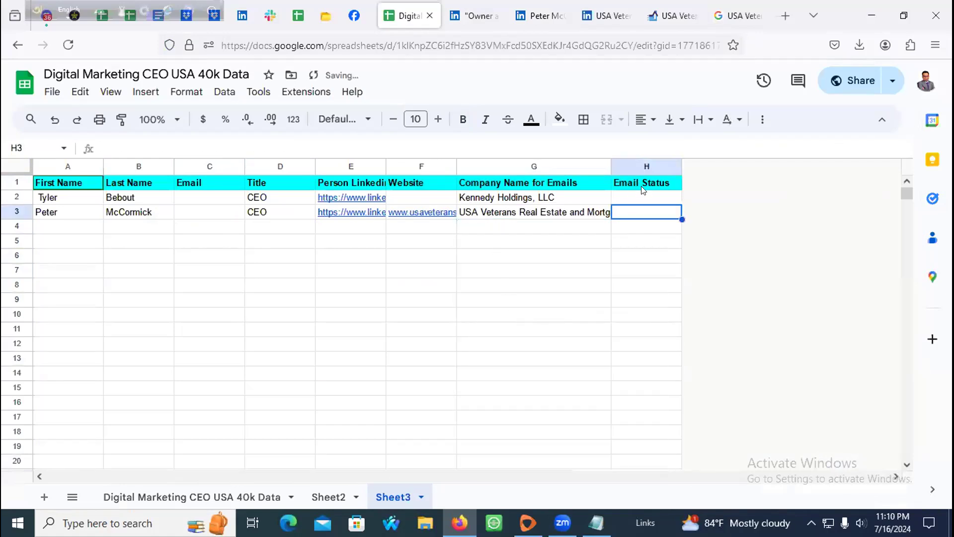
click(653, 181)
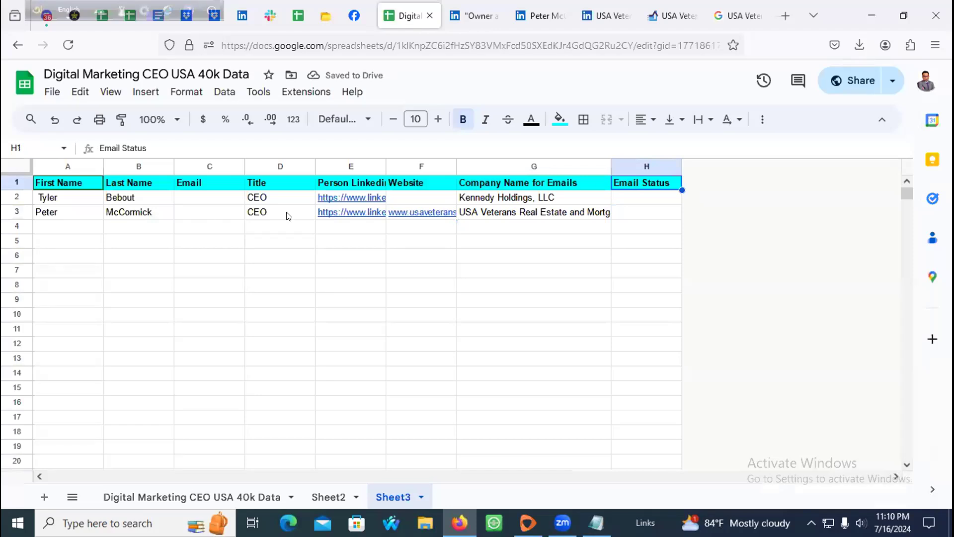
click(189, 198)
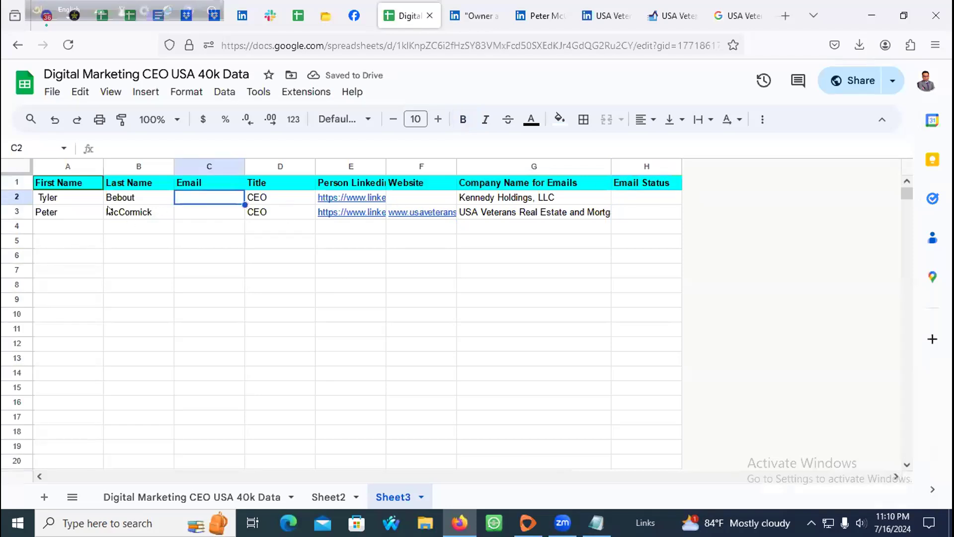
click(113, 210)
click(70, 211)
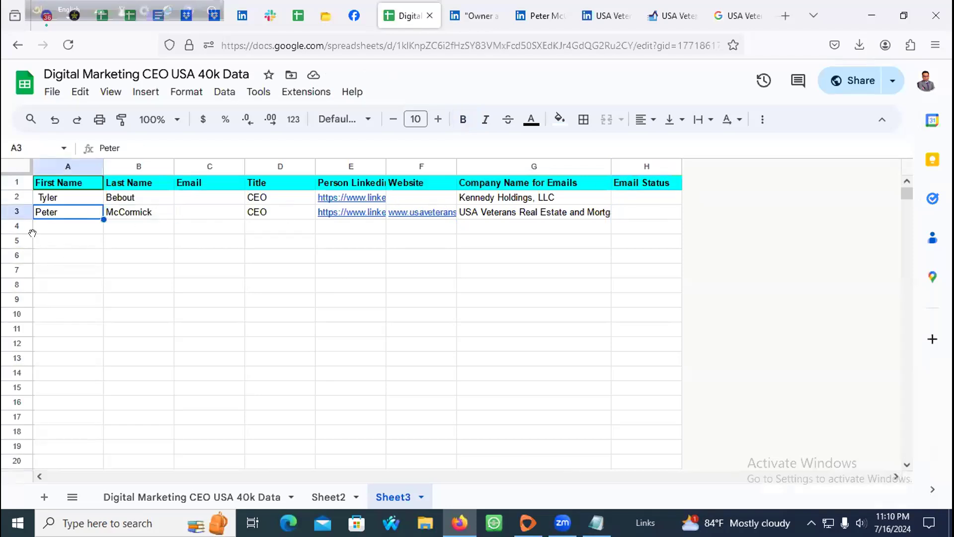
click(540, 15)
click(475, 16)
scroll(231, 235, down, 2)
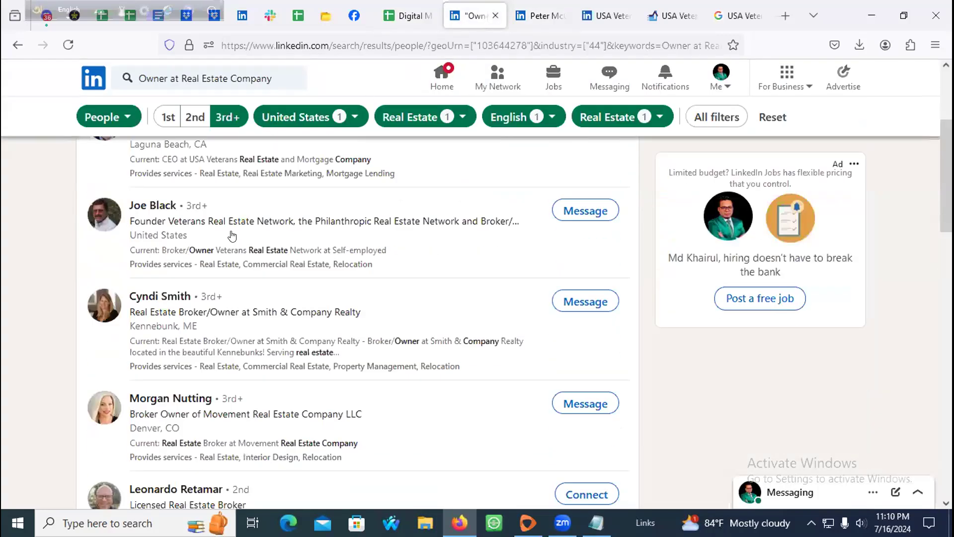
Step: Open the Smith & Company Realty broker/owner's profile, close the old tabs, and select their name
scroll(231, 235, down, 1)
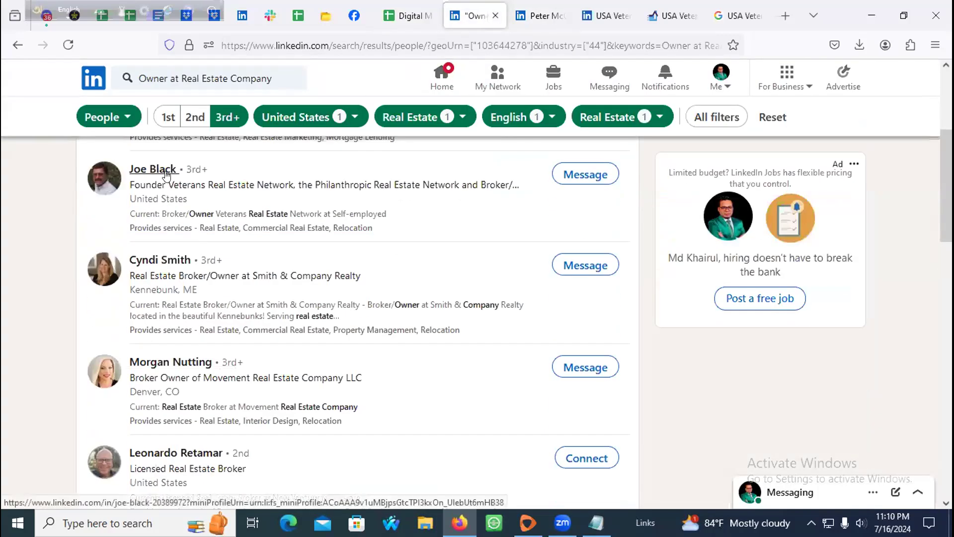
middle_click(167, 170)
click(582, 16)
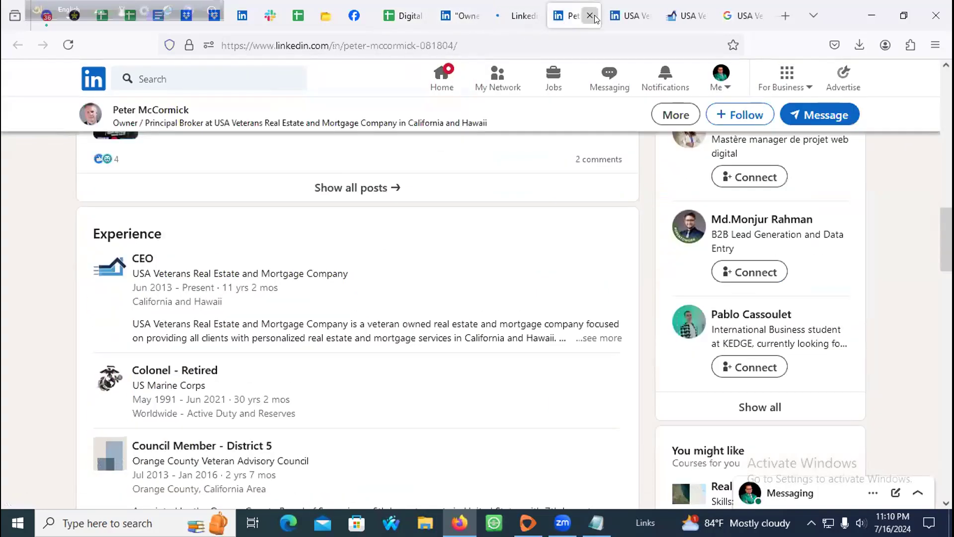
click(594, 15)
click(594, 15)
click(594, 15)
click(594, 15)
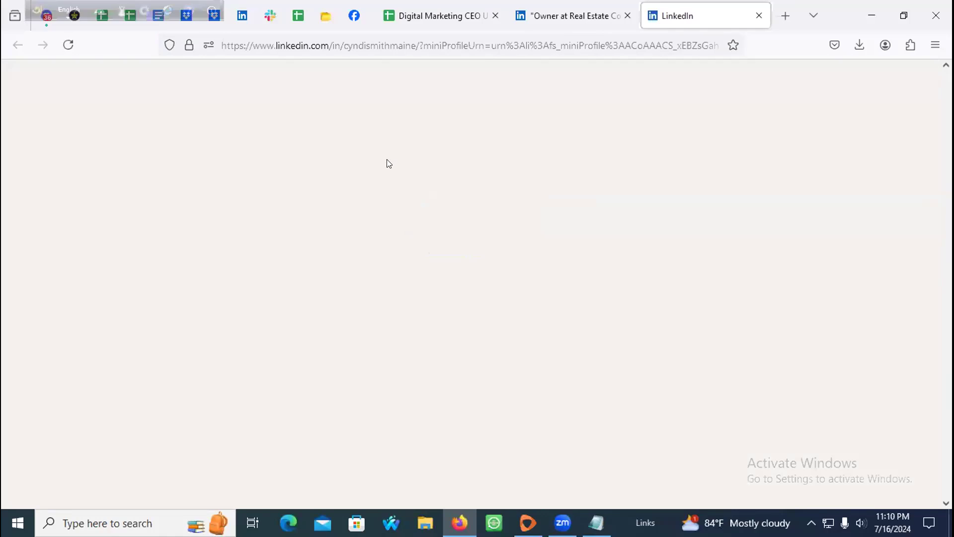
click(70, 51)
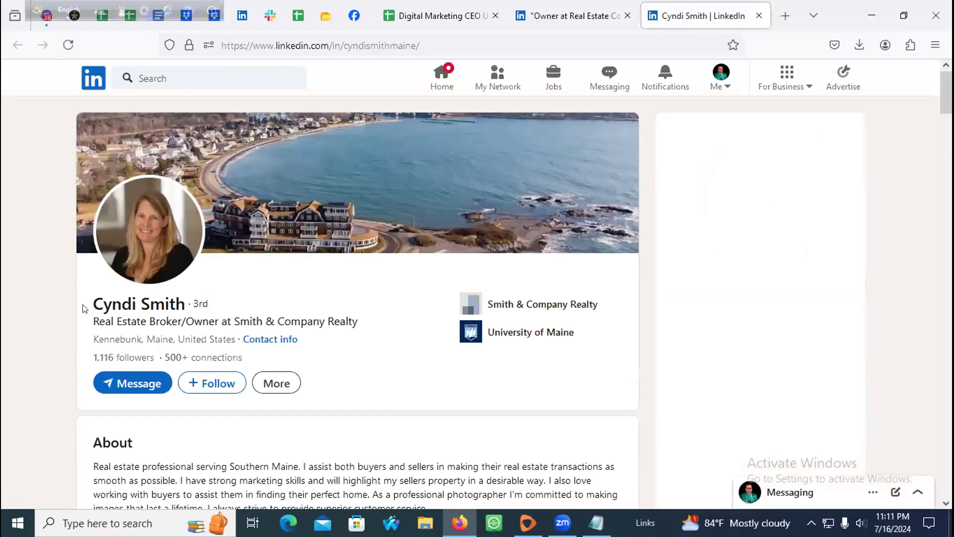
drag(192, 308, 93, 304)
key(ctrl+c)
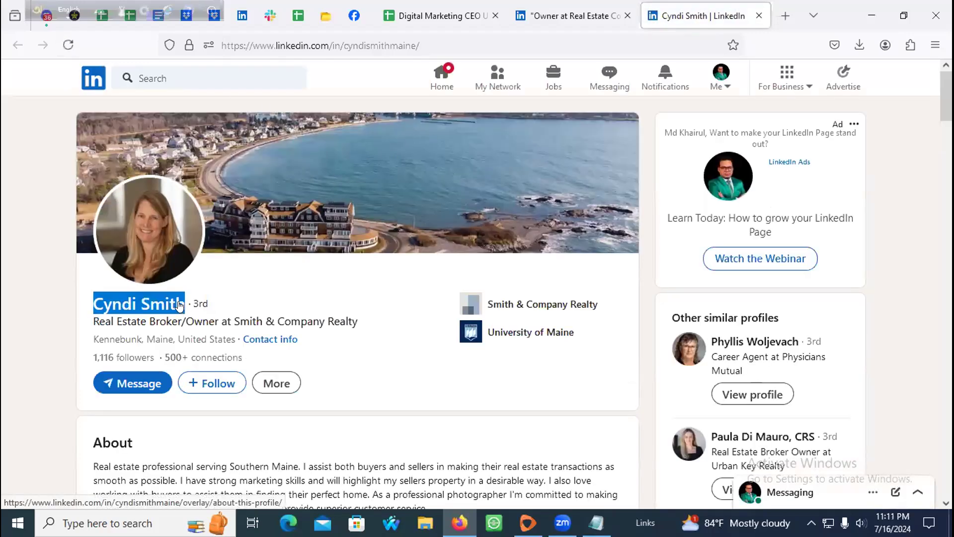
Step: Copy the third lead's full name and paste it into both A4 and B4
key(ctrl+t)
key(ctrl+v)
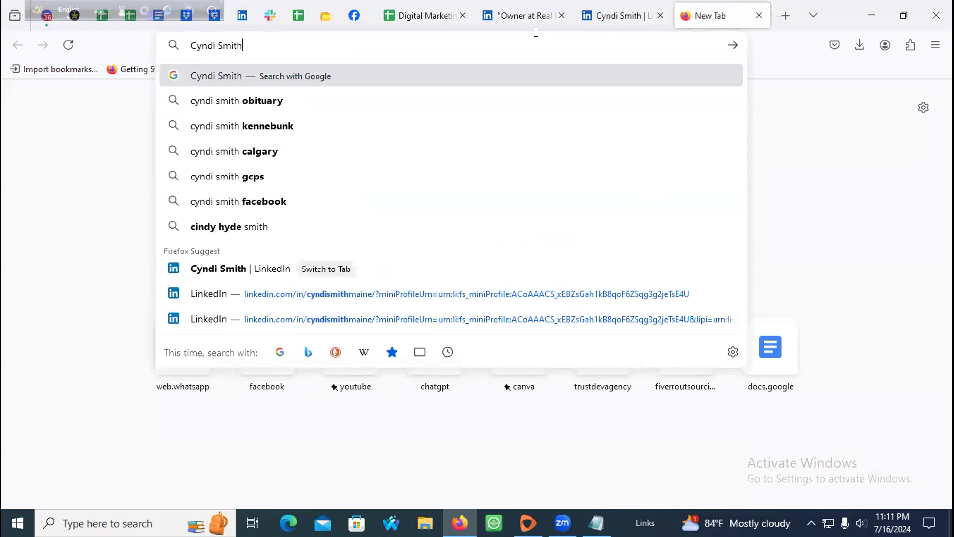
key(ctrl+a)
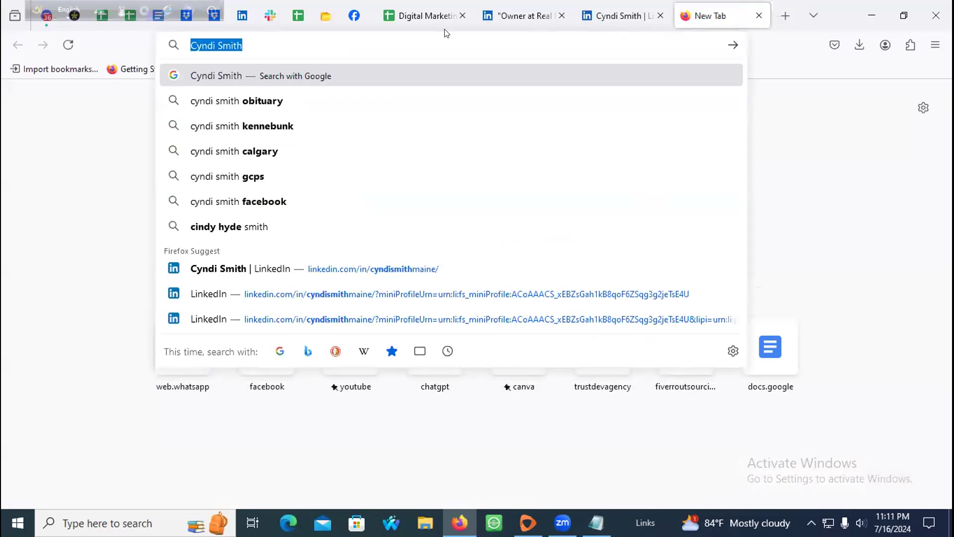
click(409, 15)
click(98, 227)
key(ctrl+v)
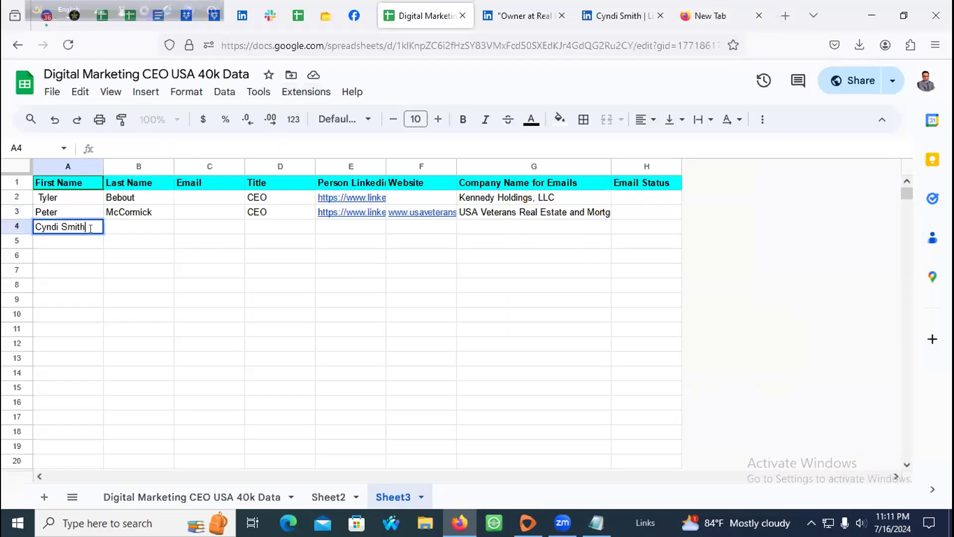
key(Tab)
key(ctrl+v)
Step: Trim A4 to the first name and B4 to the surname
double_click(71, 229)
drag(59, 227, 110, 229)
key(BackSpace)
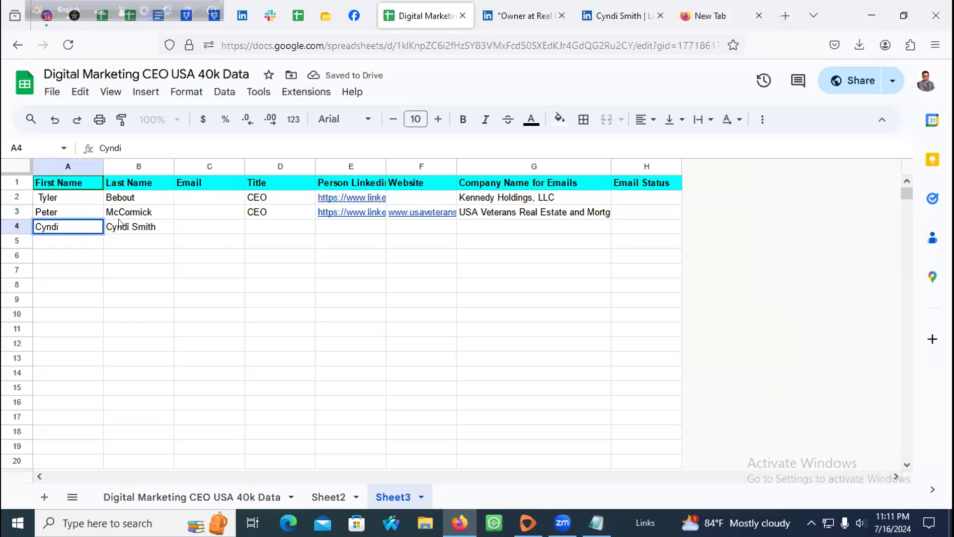
double_click(128, 225)
drag(129, 226, 96, 228)
key(BackSpace)
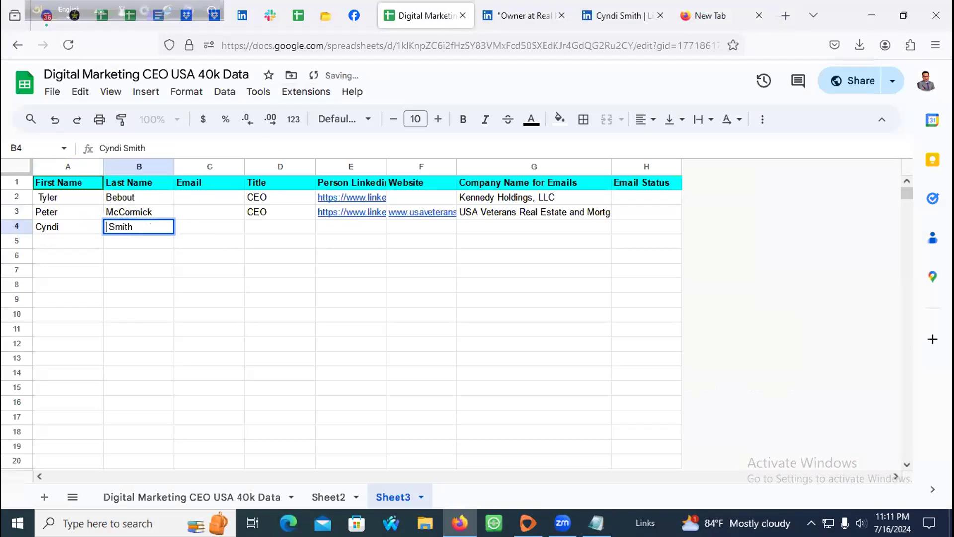
key(Tab)
Step: Fill D4 with the CEO title copied down from D3
click(293, 217)
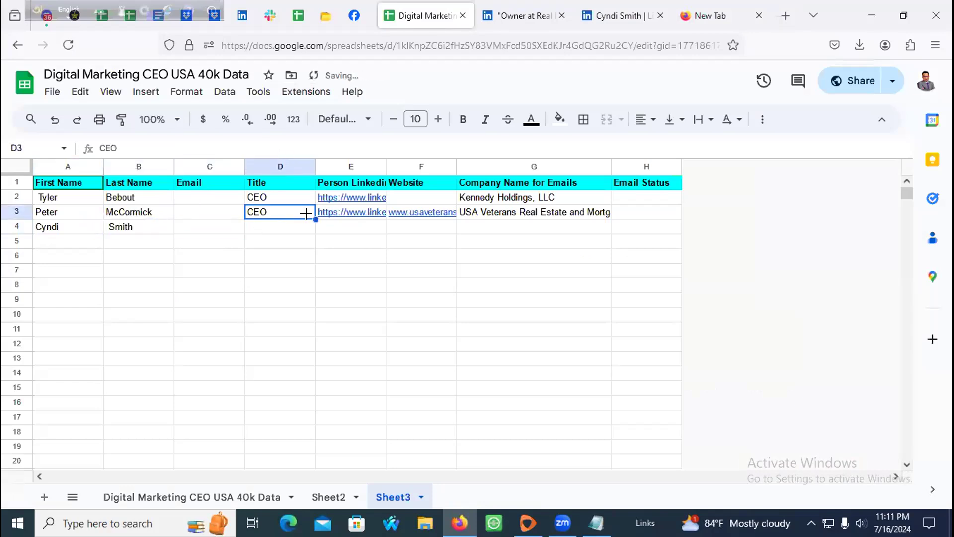
drag(315, 219, 341, 223)
click(362, 228)
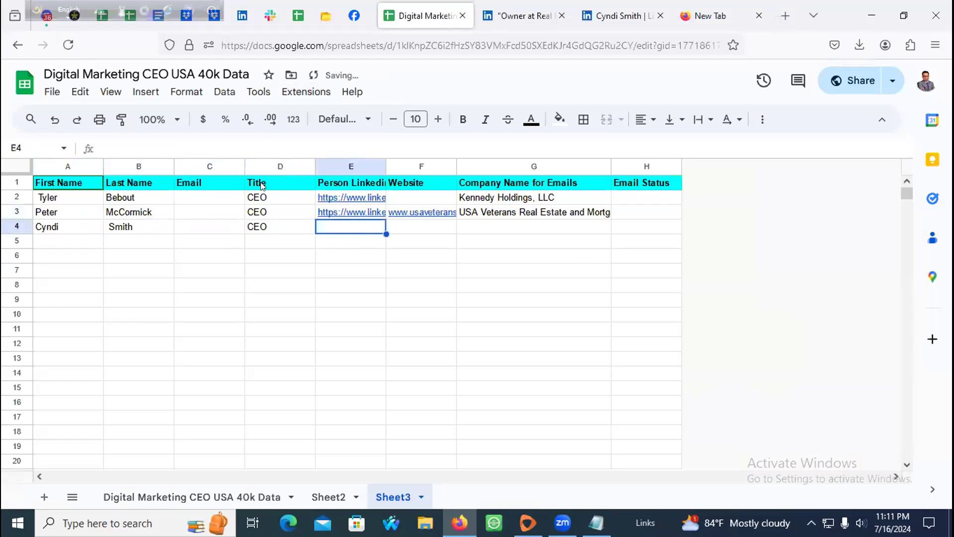
click(522, 16)
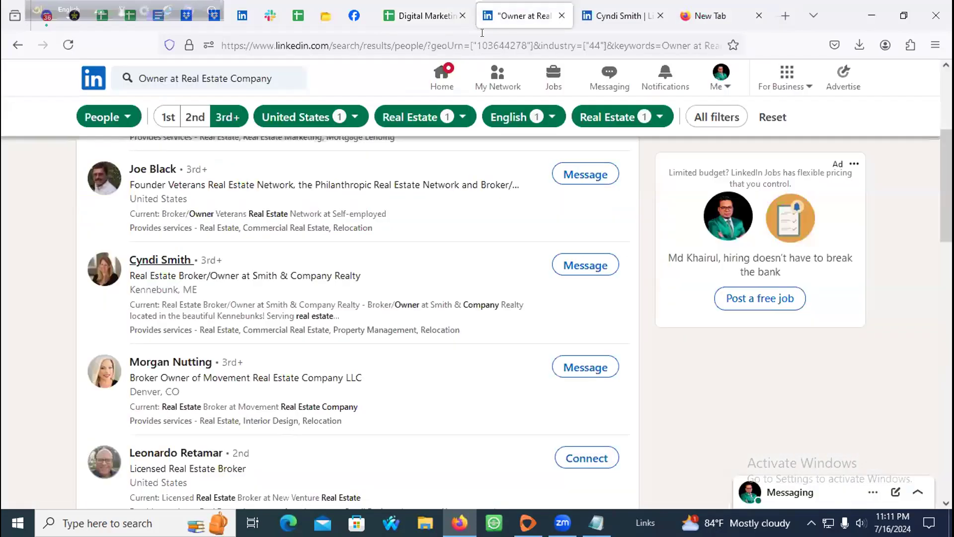
Step: On the third lead's LinkedIn profile, select the headline 'Real Estate Broker/Owner at Smith & Company Realty'
click(688, 7)
click(628, 7)
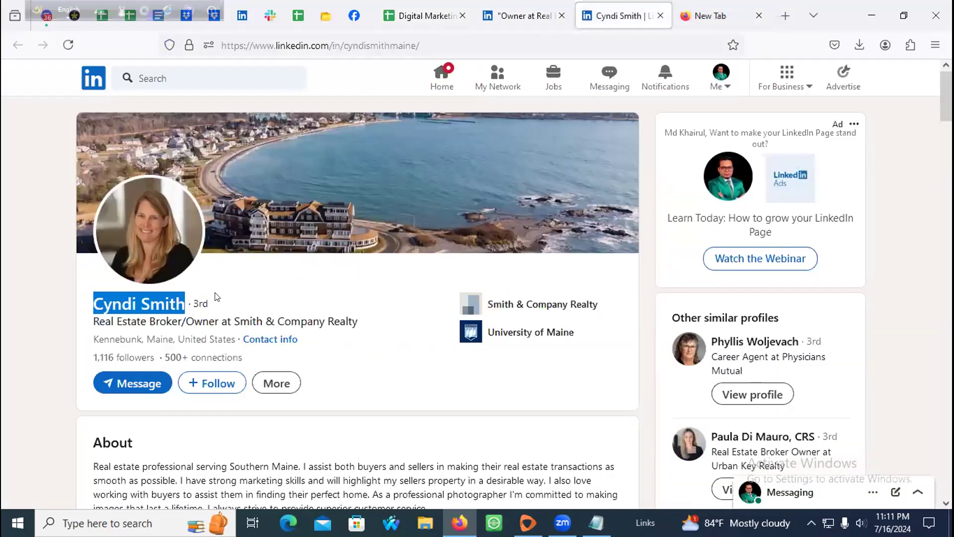
scroll(216, 297, down, 3)
drag(92, 184, 360, 185)
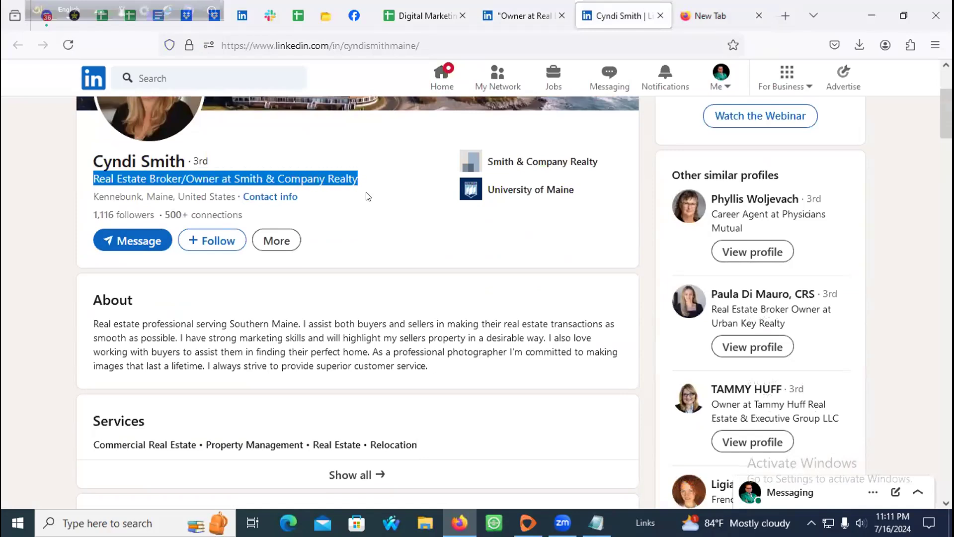
click(367, 196)
drag(185, 178, 191, 178)
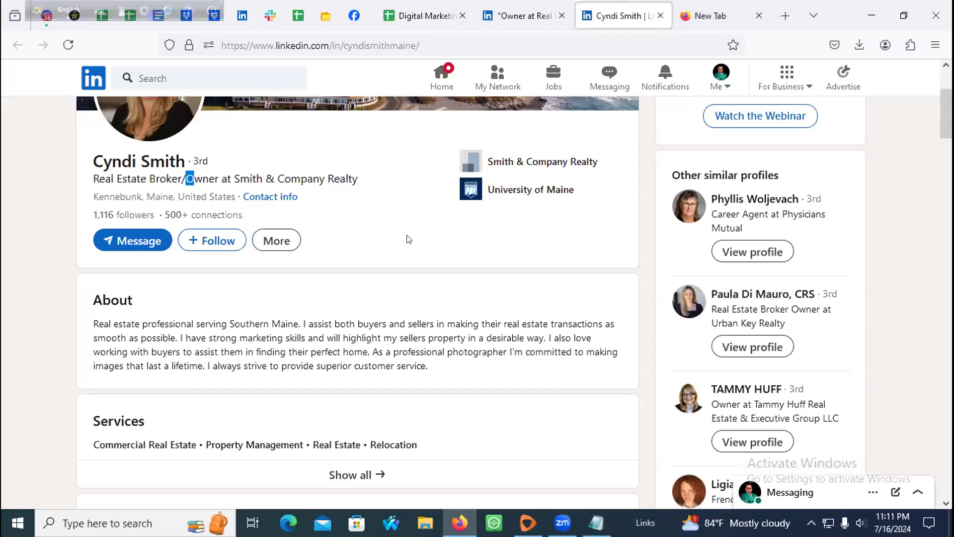
Step: Copy 'Smith & Company Realty' from the LinkedIn headline into cell G4
click(222, 177)
drag(232, 175, 416, 177)
right_click(348, 176)
click(377, 194)
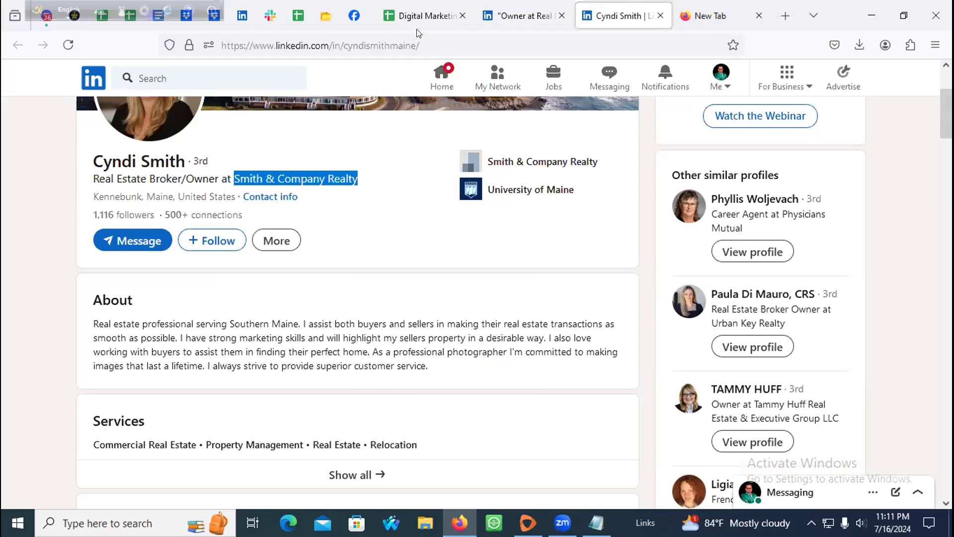
click(420, 16)
click(309, 230)
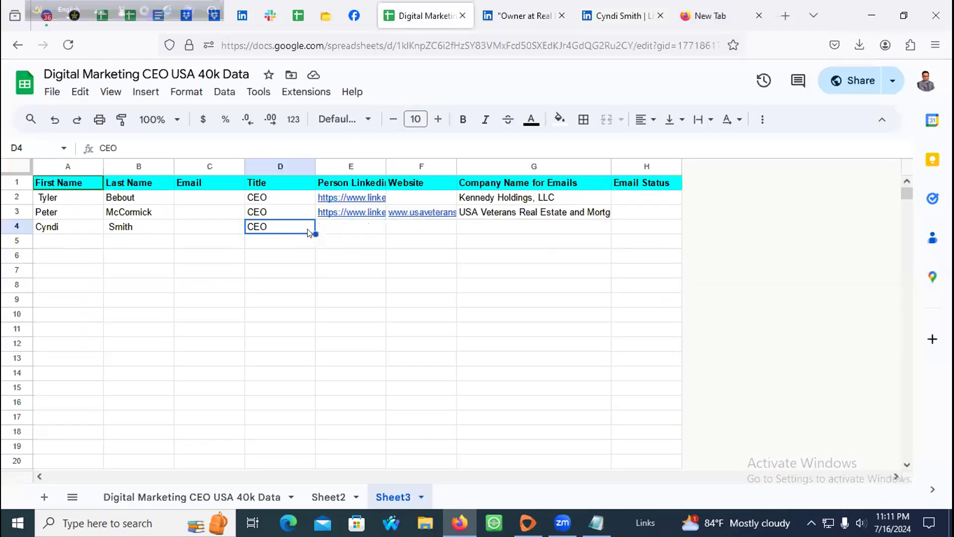
click(477, 232)
key(ctrl+v)
click(408, 232)
Step: Copy the broker's LinkedIn profile URL into cell E4
click(332, 230)
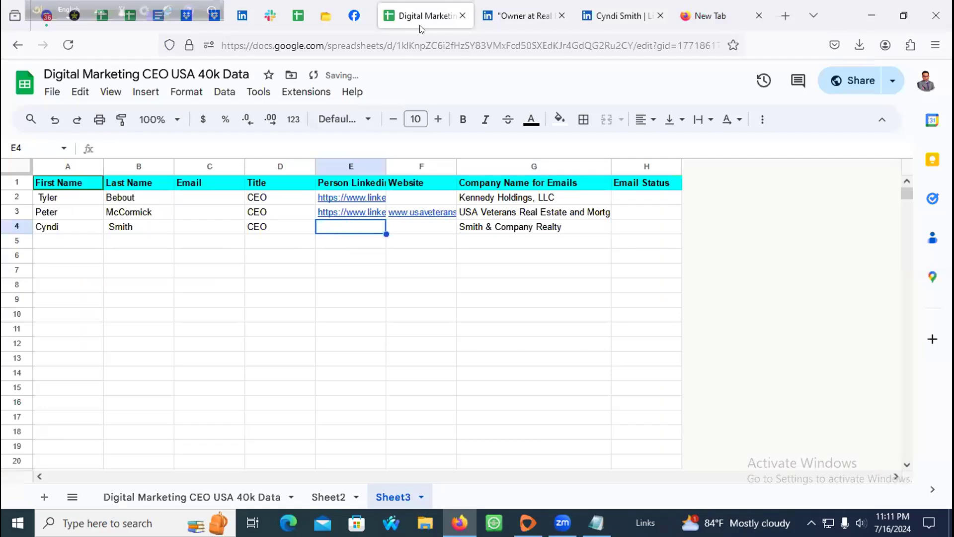
click(547, 19)
key(ctrl+l)
click(617, 15)
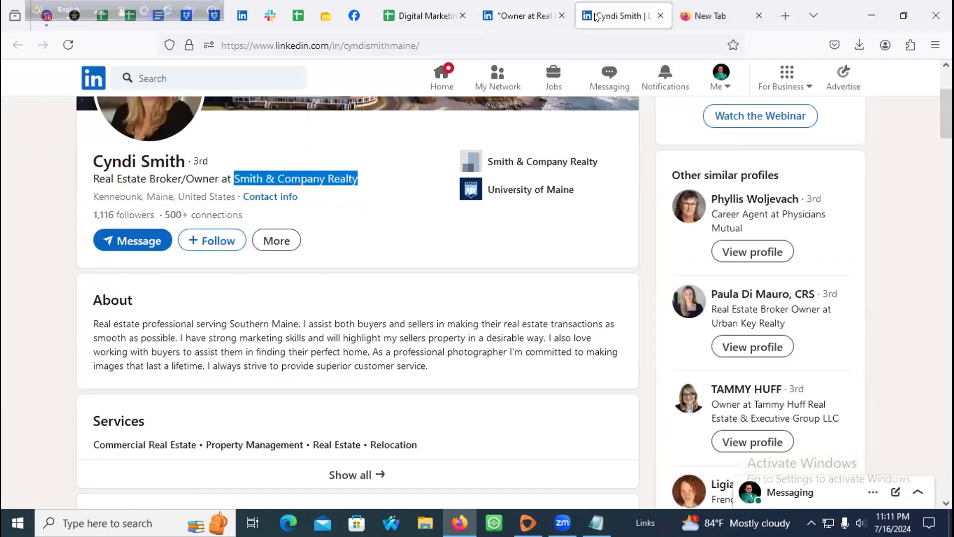
key(ctrl+l)
click(412, 17)
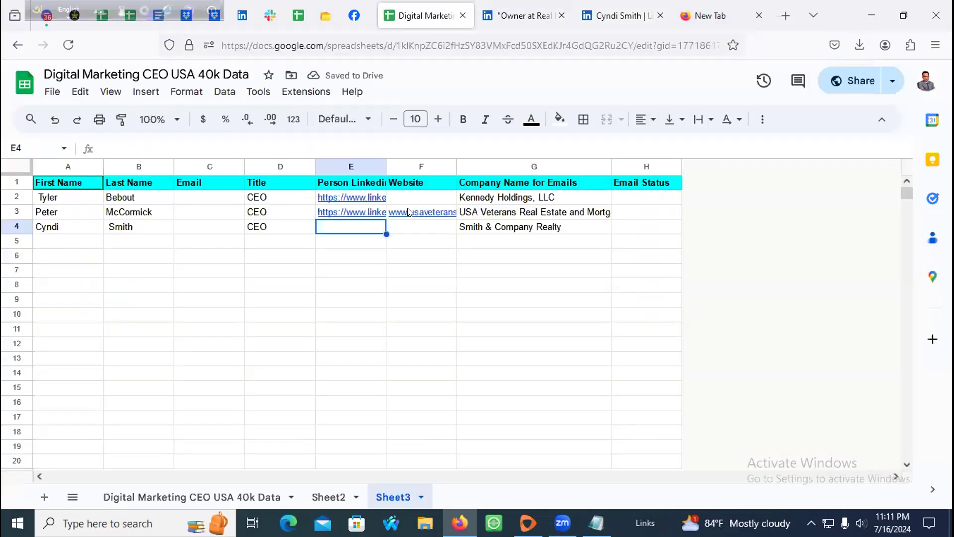
click(414, 223)
click(344, 232)
key(ctrl+v)
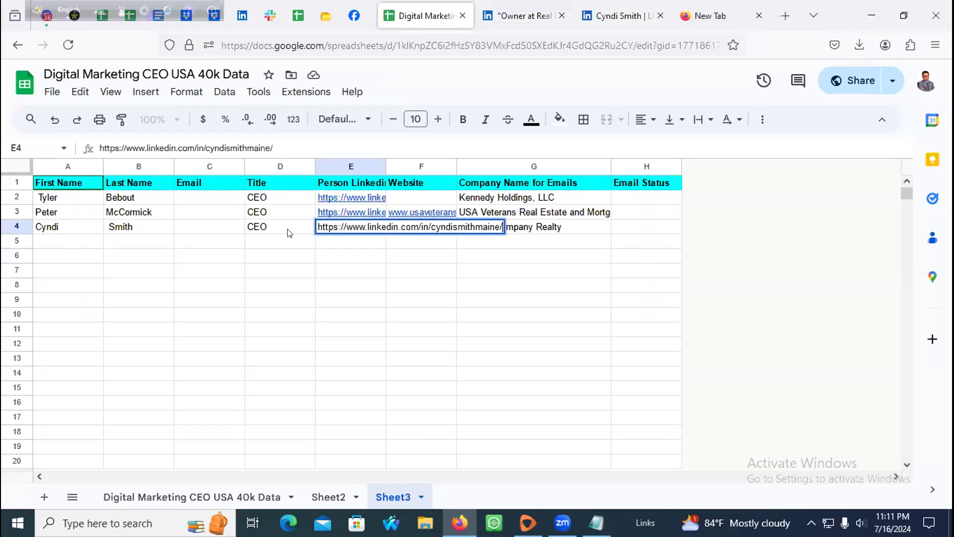
click(293, 232)
click(446, 232)
click(594, 11)
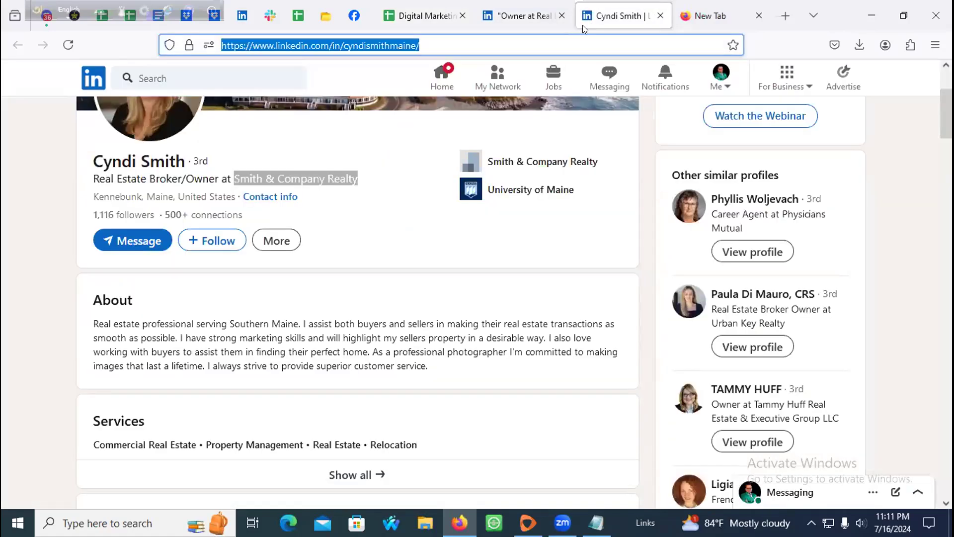
Step: Open a LinkedIn search for Smith & Company Realty in a new tab and reload its results
scroll(251, 330, down, 7)
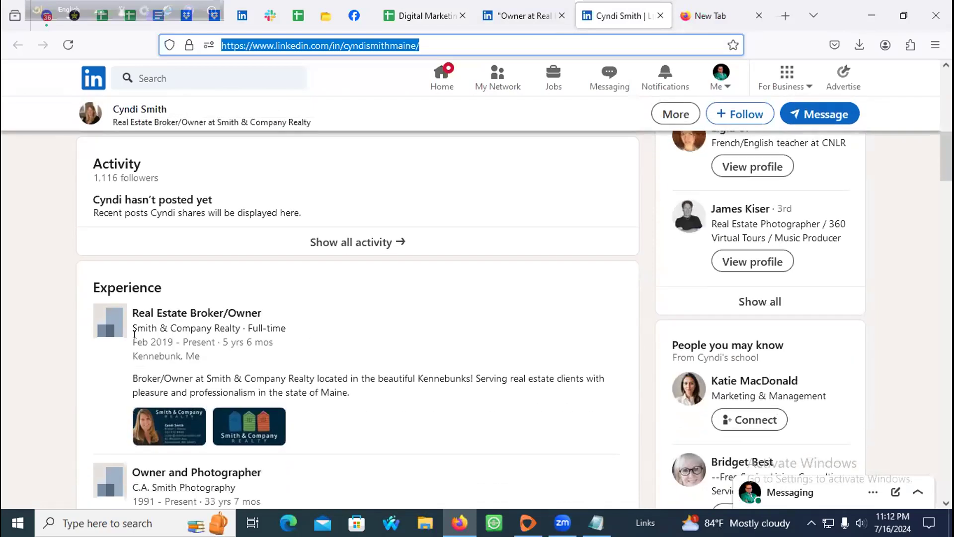
middle_click(149, 328)
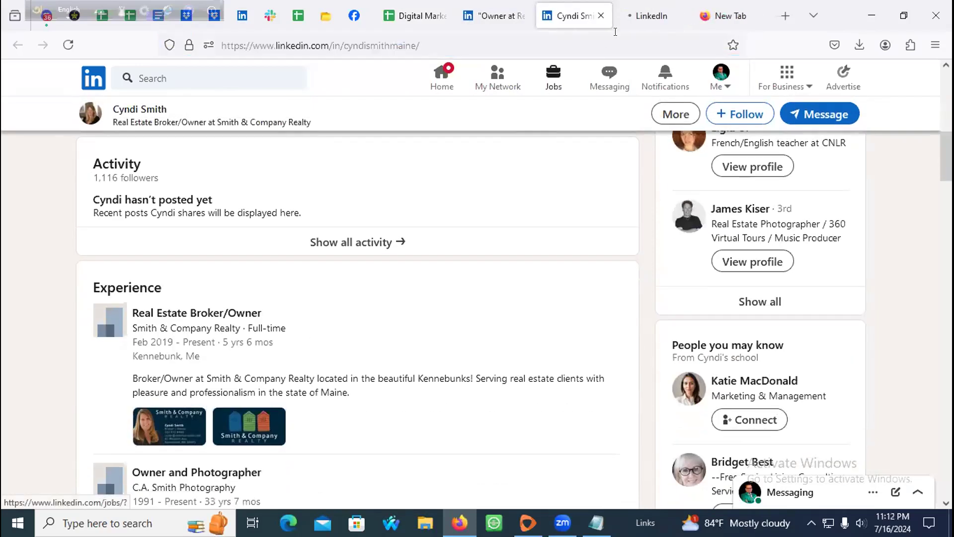
click(641, 16)
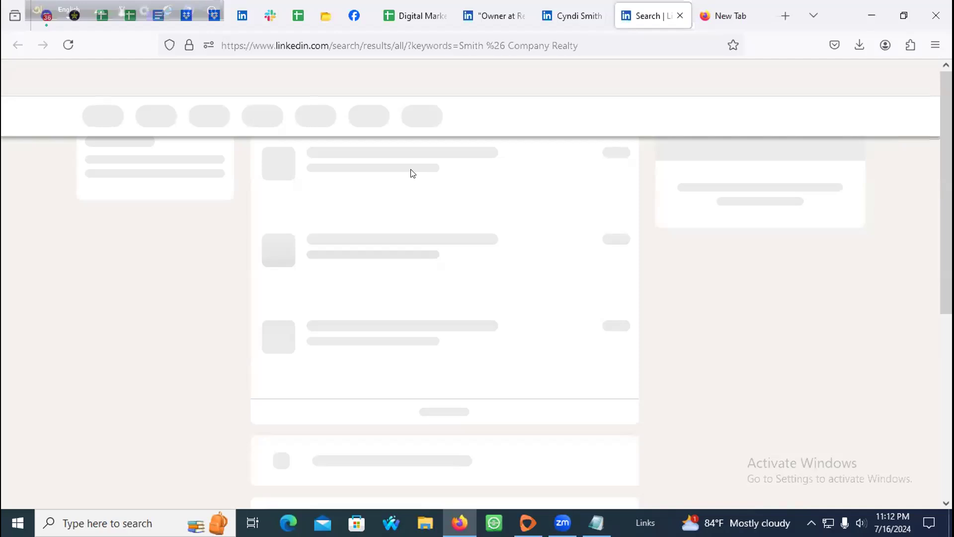
click(62, 37)
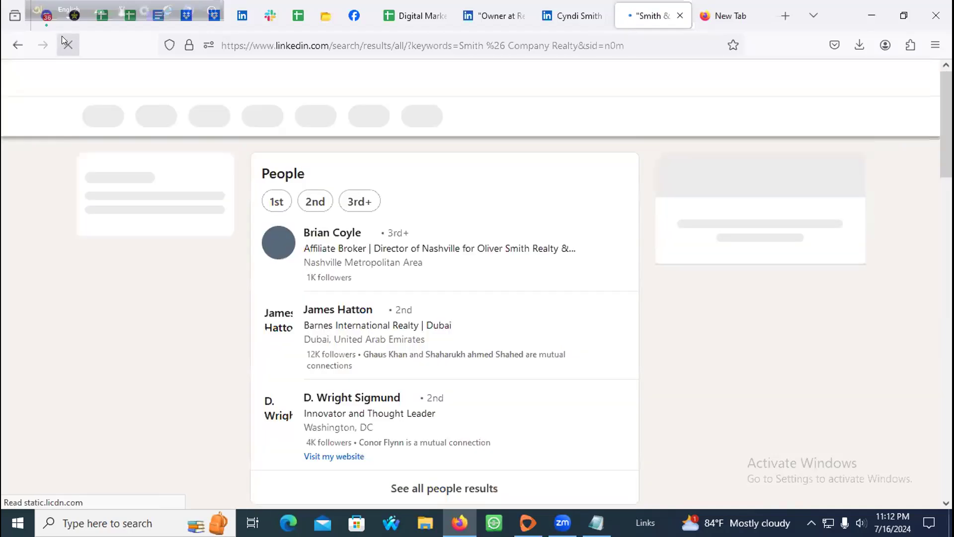
click(572, 16)
click(642, 17)
click(571, 16)
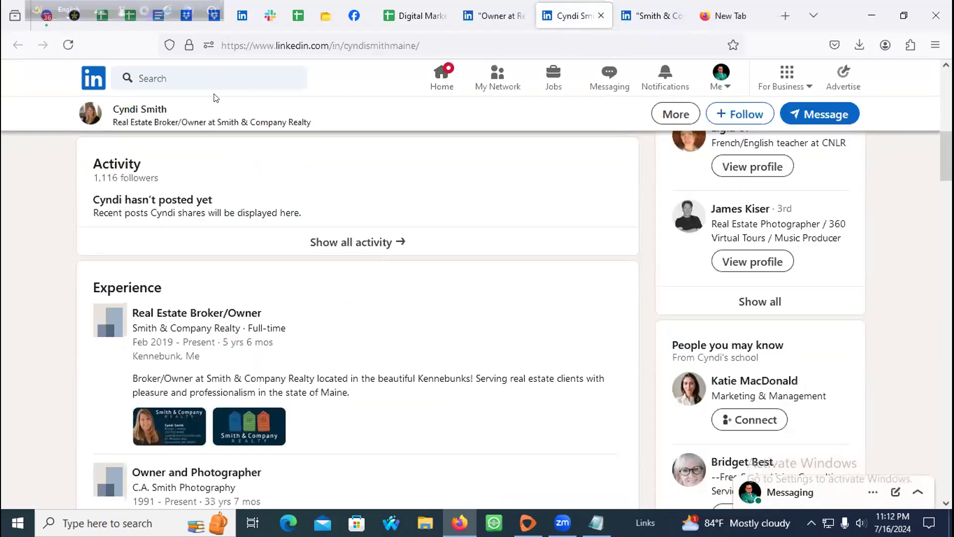
Step: View the business card attached to the broker's Smith & Company role, then close it
scroll(184, 288, down, 3)
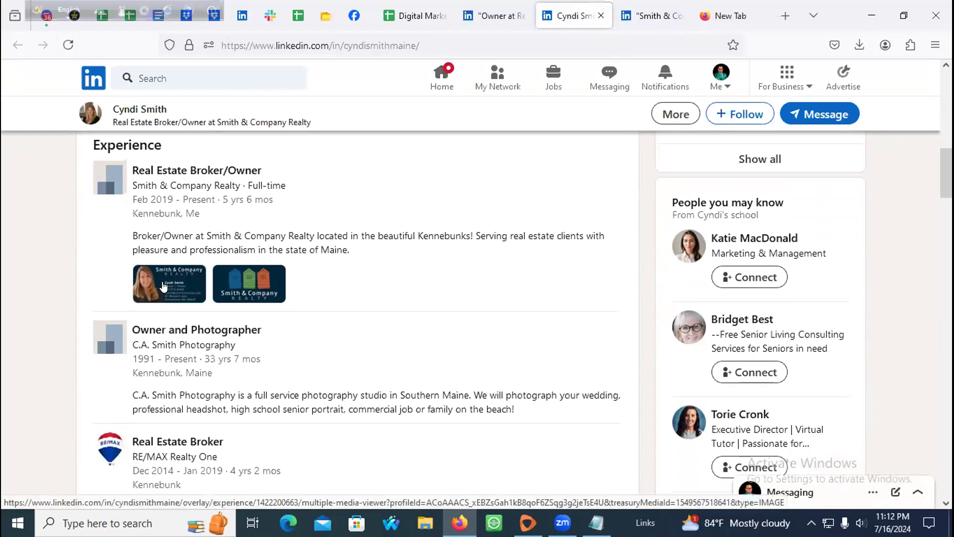
click(163, 286)
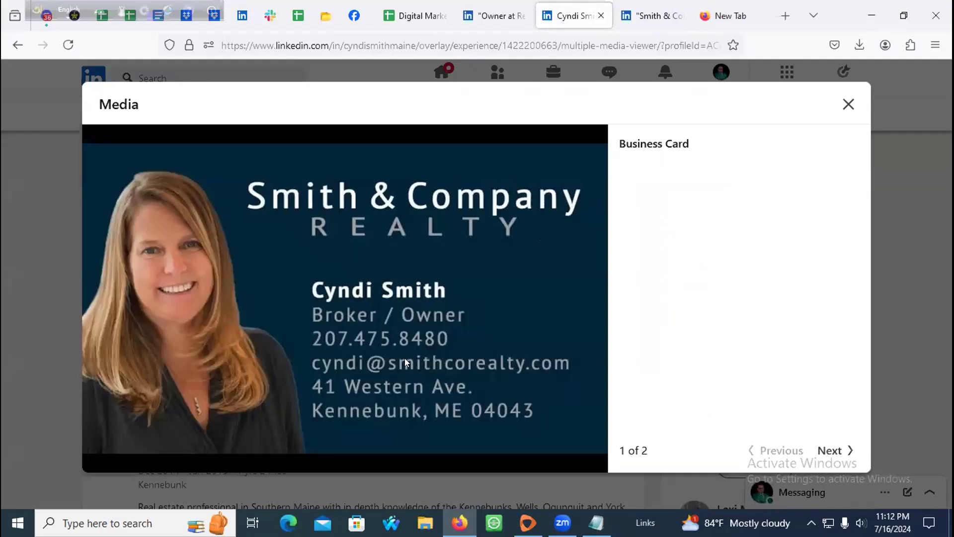
click(847, 102)
scroll(326, 222, up, 10)
scroll(232, 318, down, 3)
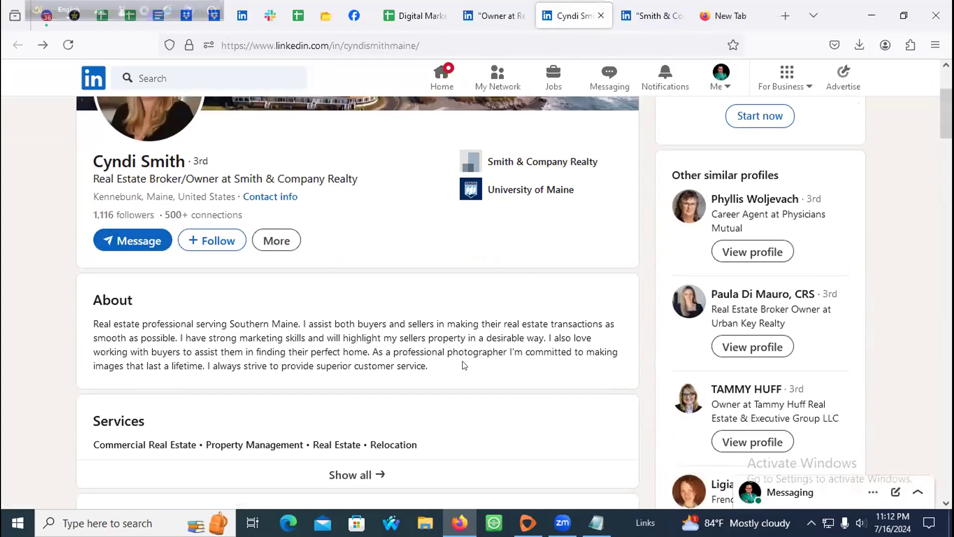
scroll(318, 353, down, 3)
drag(346, 332, 253, 332)
Step: Glance at the search result tabs and return to the broker's profile, dismissing a page menu
click(650, 17)
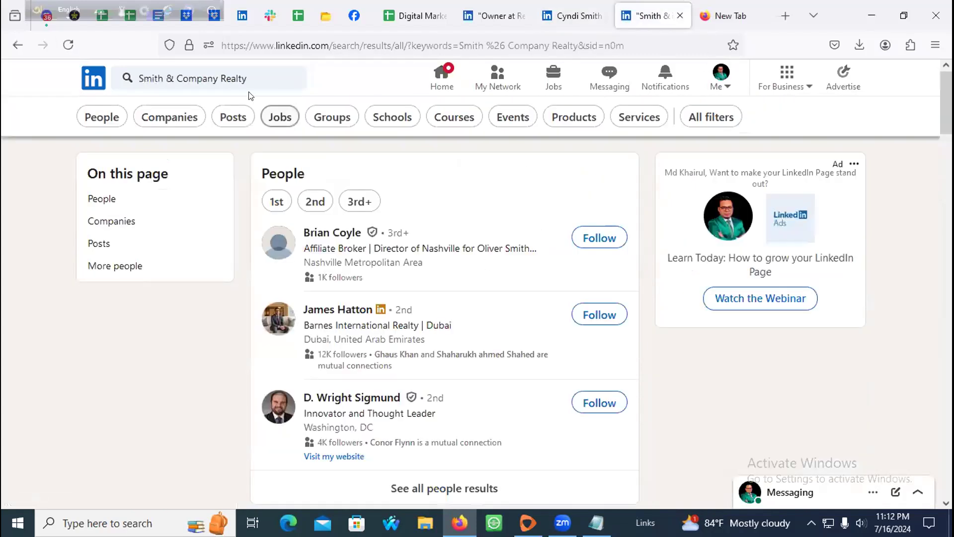
click(491, 6)
click(588, 7)
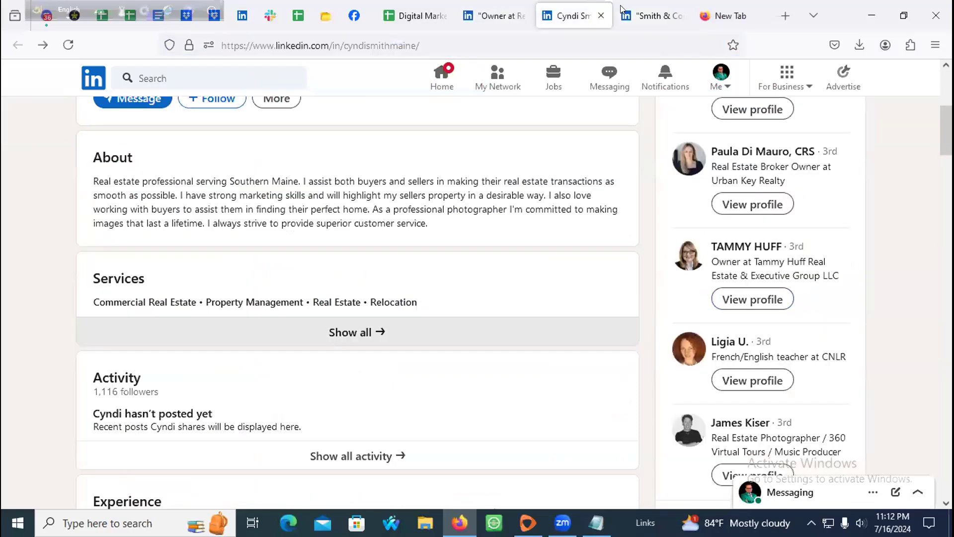
scroll(303, 182, up, 6)
click(504, 307)
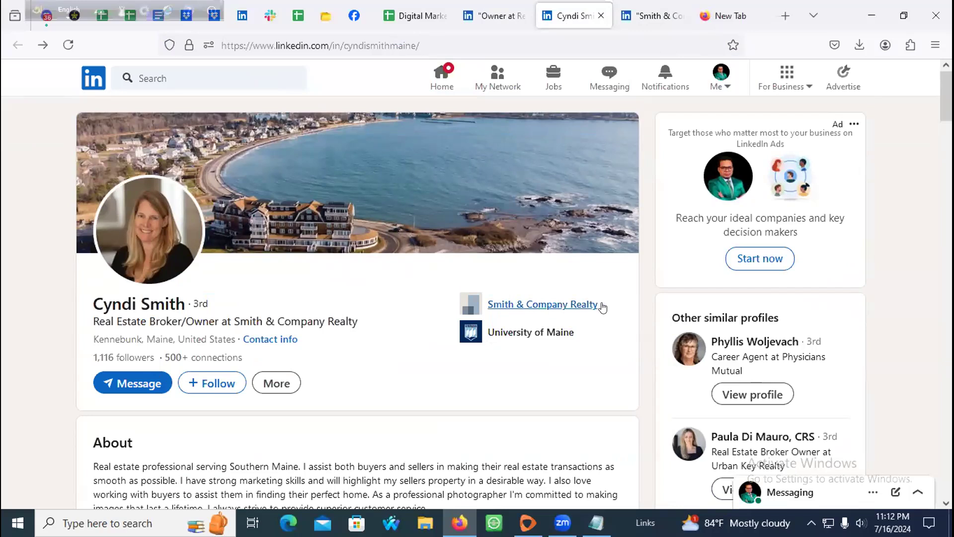
right_click(499, 307)
click(441, 300)
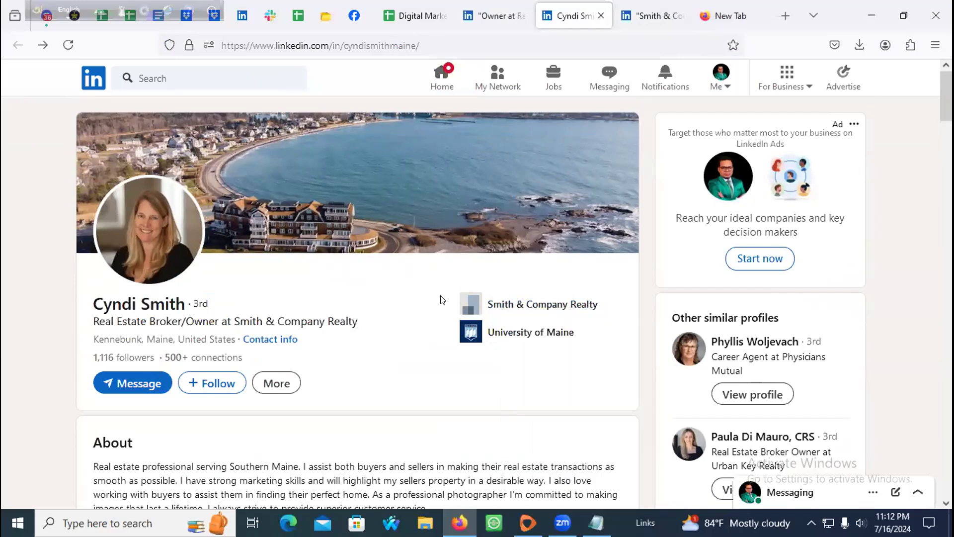
Step: Google 'Smith & Company Realty' from clipboard history and open the smith-company.com result
click(746, 18)
triple_click(577, 44)
key(super+v)
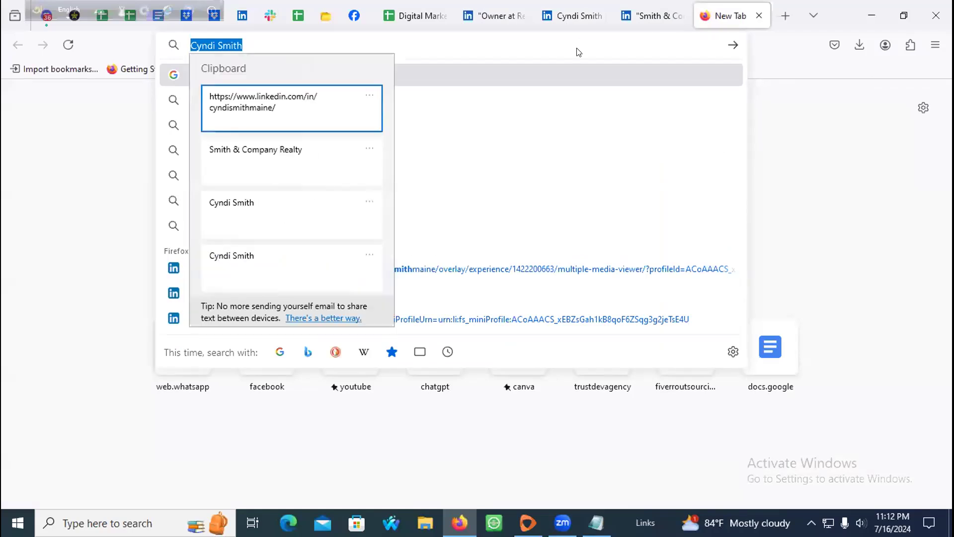
click(285, 151)
key(Return)
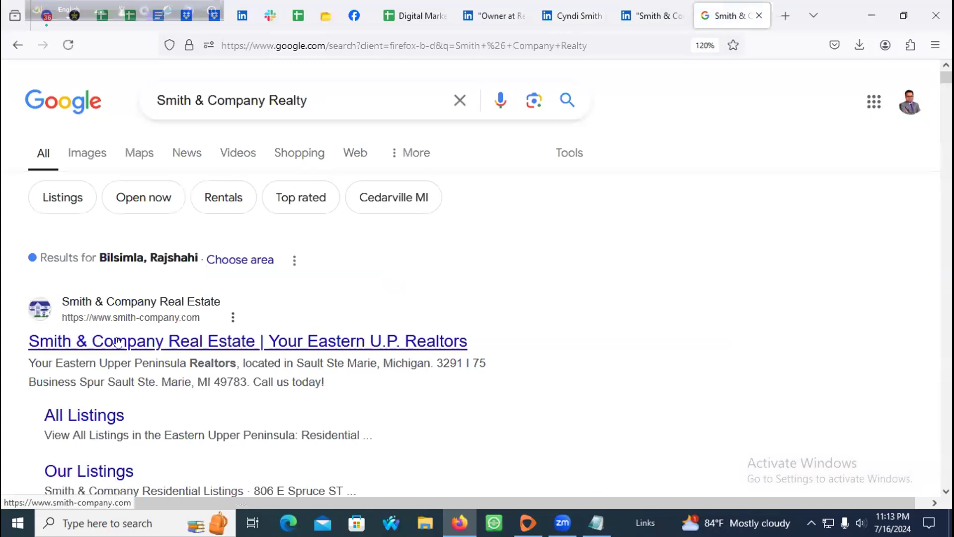
middle_click(159, 341)
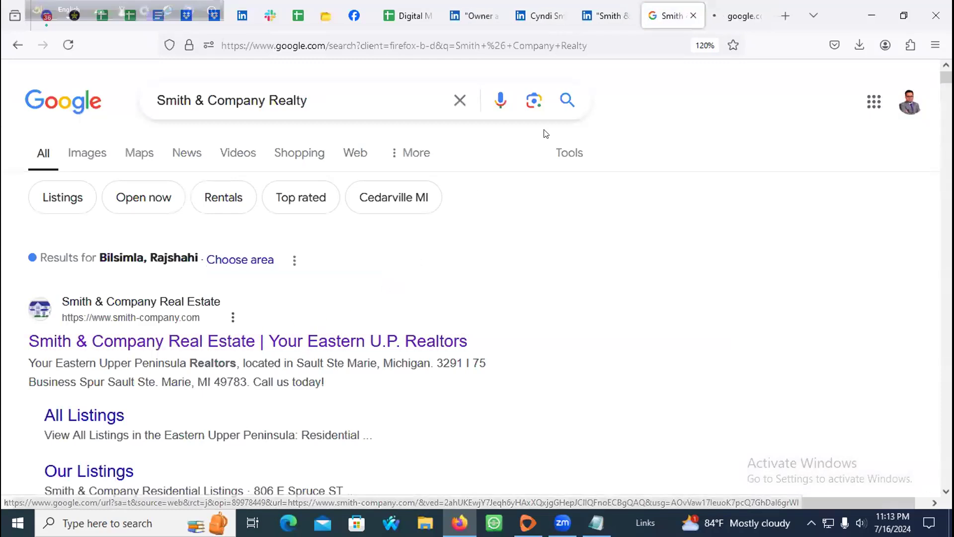
click(736, 16)
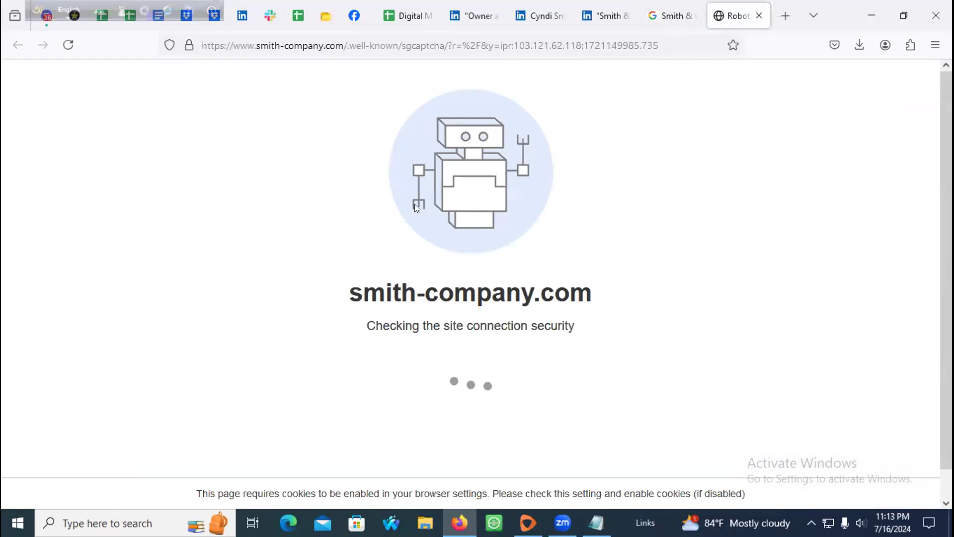
Step: Scroll through the smith-company.com website
click(351, 50)
click(277, 261)
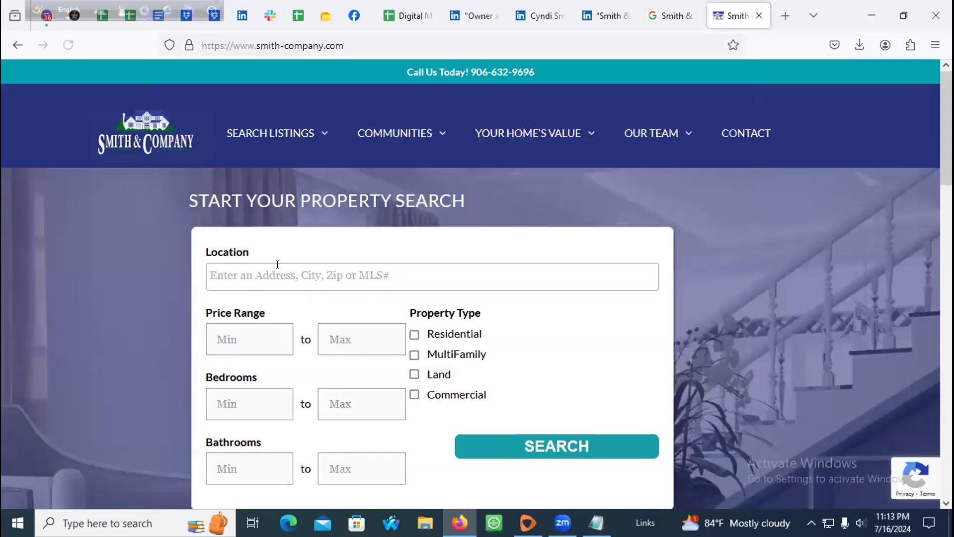
scroll(577, 268, down, 20)
scroll(364, 286, down, 4)
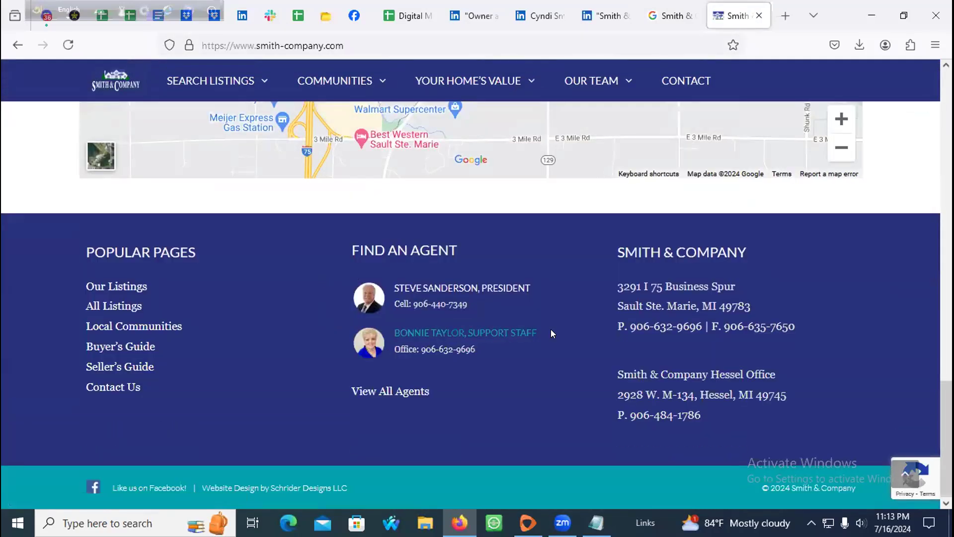
scroll(400, 335, up, 20)
scroll(350, 276, up, 2)
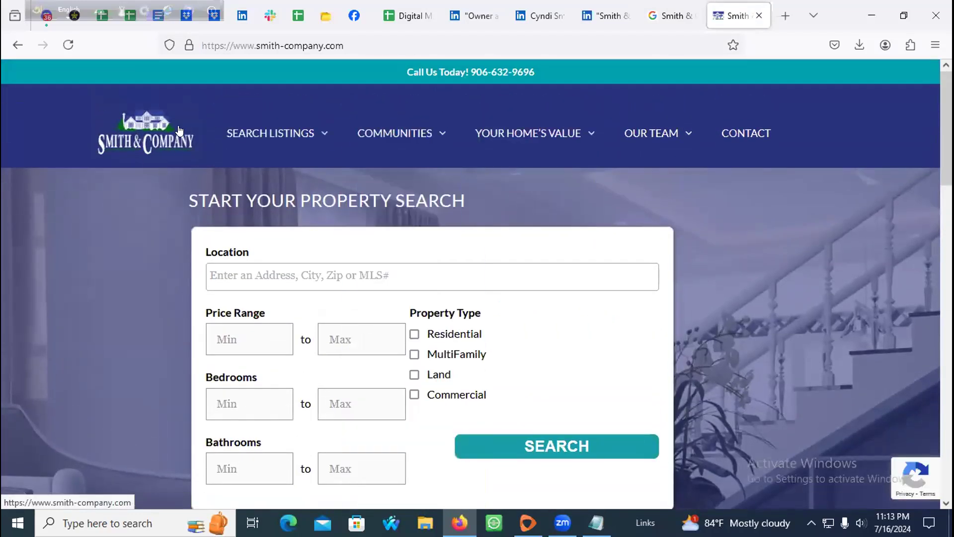
Step: Compare it with the broker's LinkedIn profile, then return to the 'Owner at Real Estate Company' results
click(542, 12)
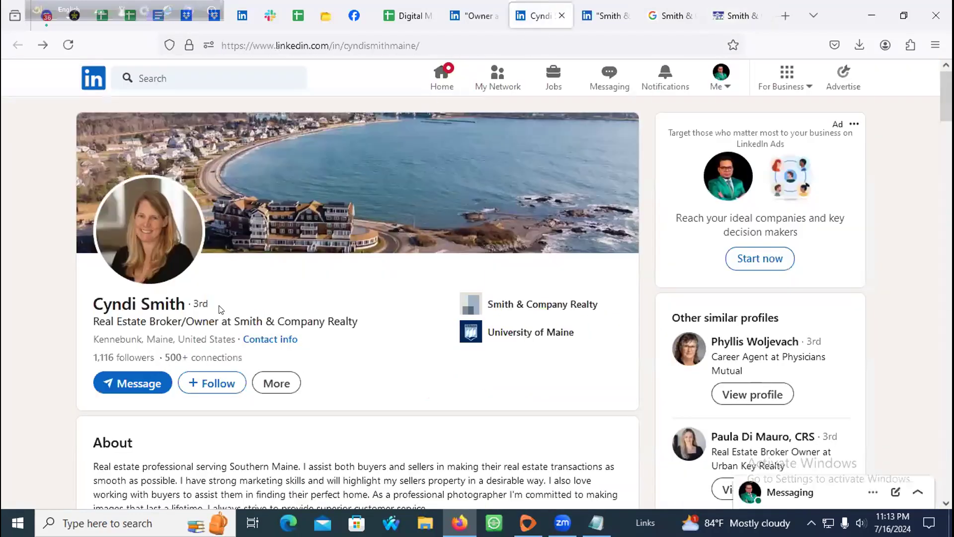
scroll(220, 306, down, 10)
scroll(221, 312, up, 5)
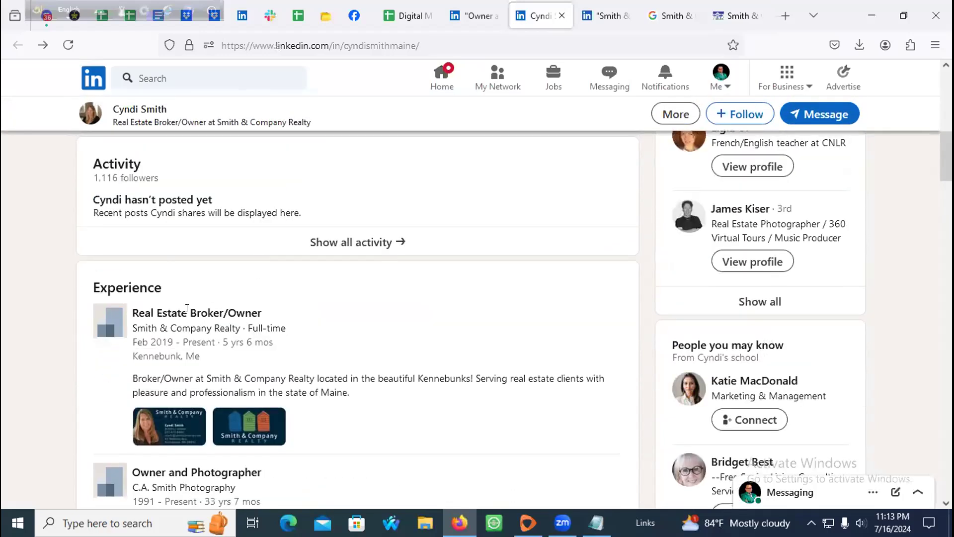
scroll(252, 297, up, 9)
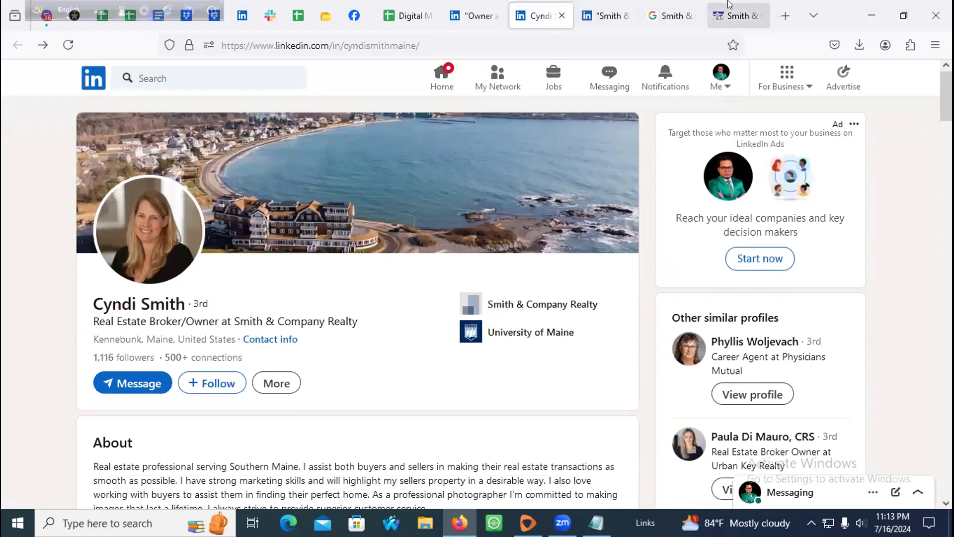
click(735, 15)
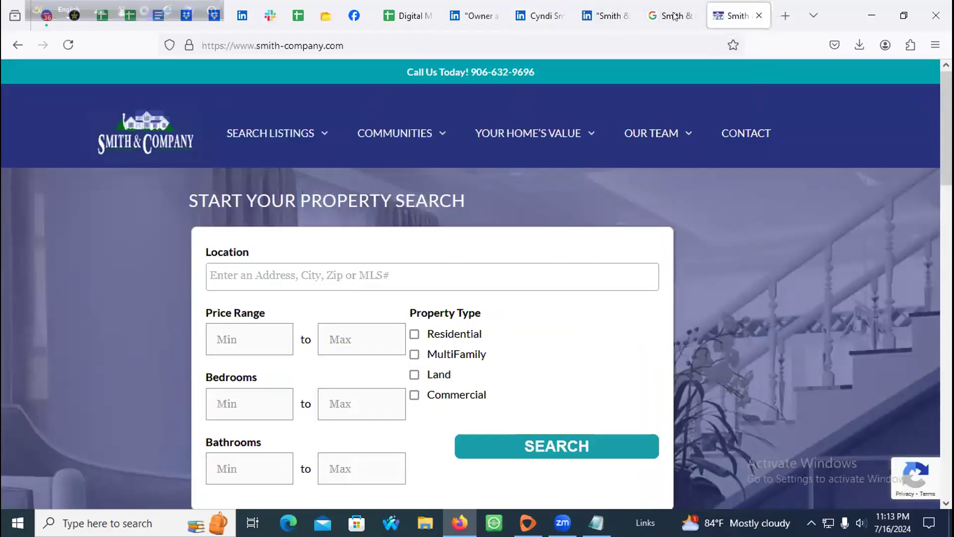
click(674, 16)
click(587, 8)
click(477, 17)
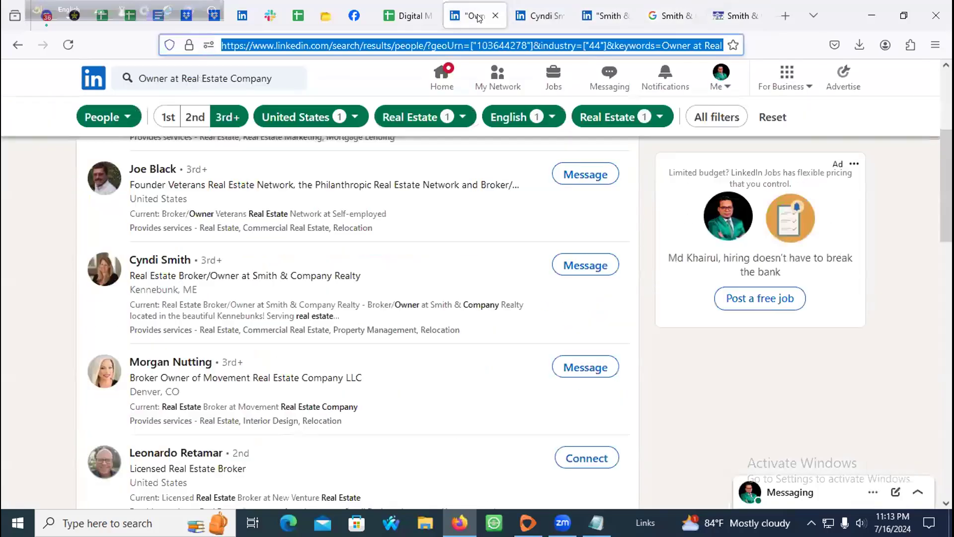
Step: Open the Movement Real Estate broker's profile, close the Smith & Company tabs, and reload it
middle_click(170, 362)
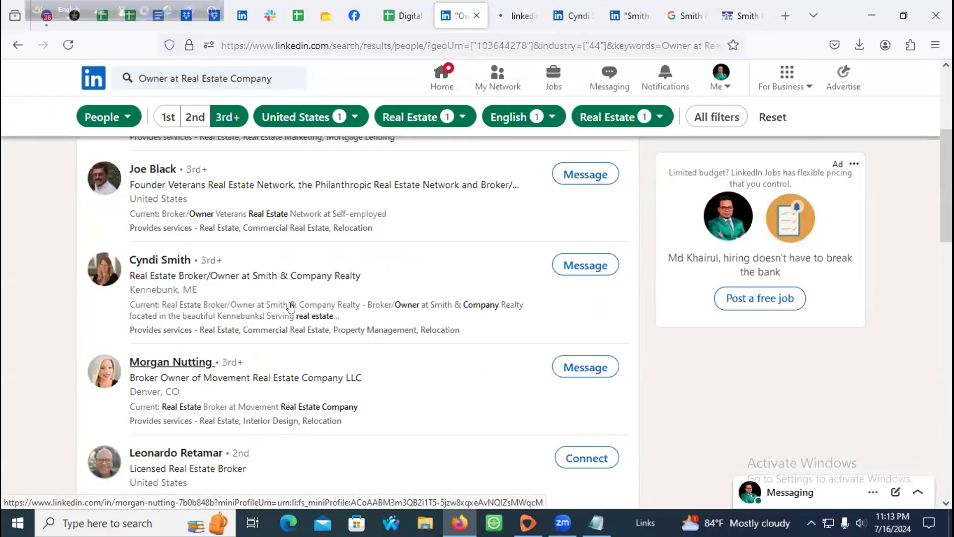
click(576, 16)
click(588, 16)
click(589, 16)
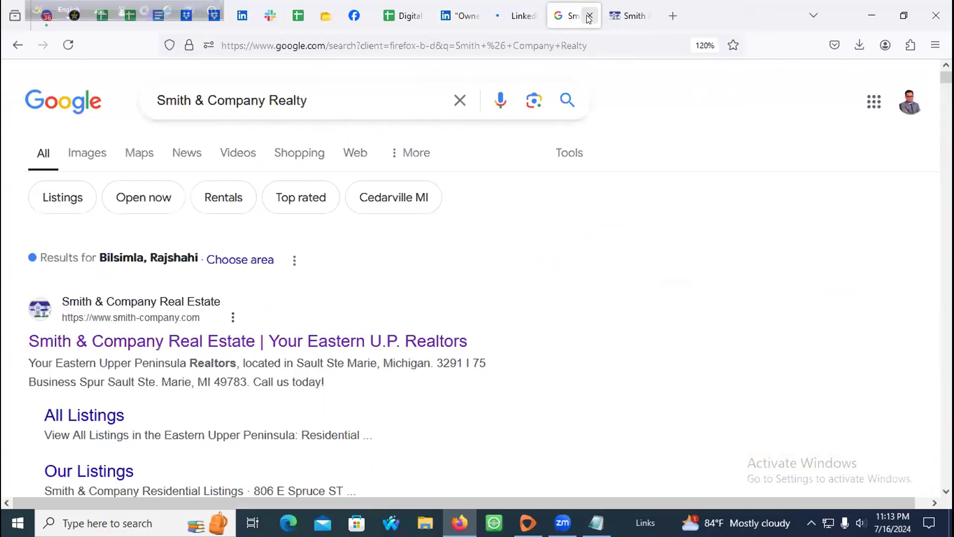
click(588, 16)
click(598, 15)
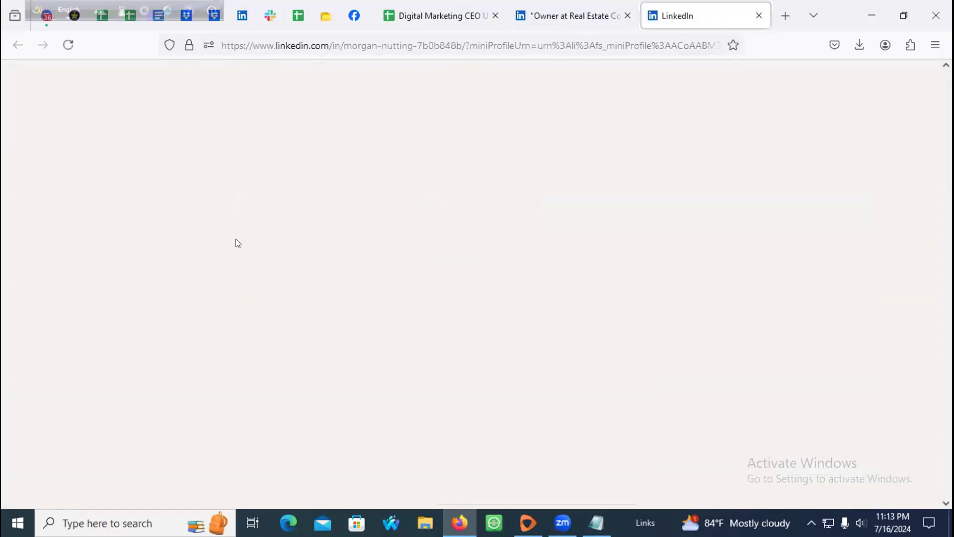
click(571, 15)
click(706, 15)
click(61, 50)
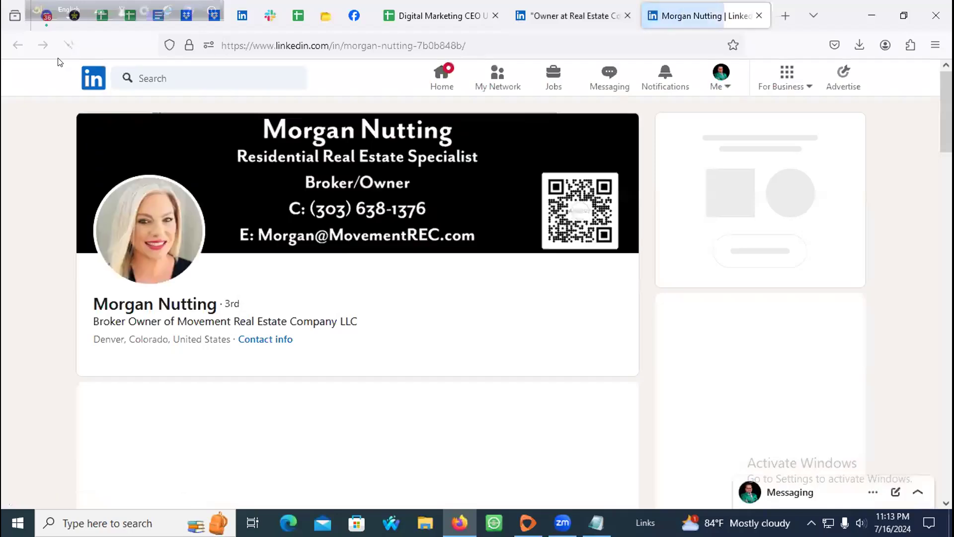
Step: Copy the broker's name from her profile into cell A5
scroll(98, 233, down, 1)
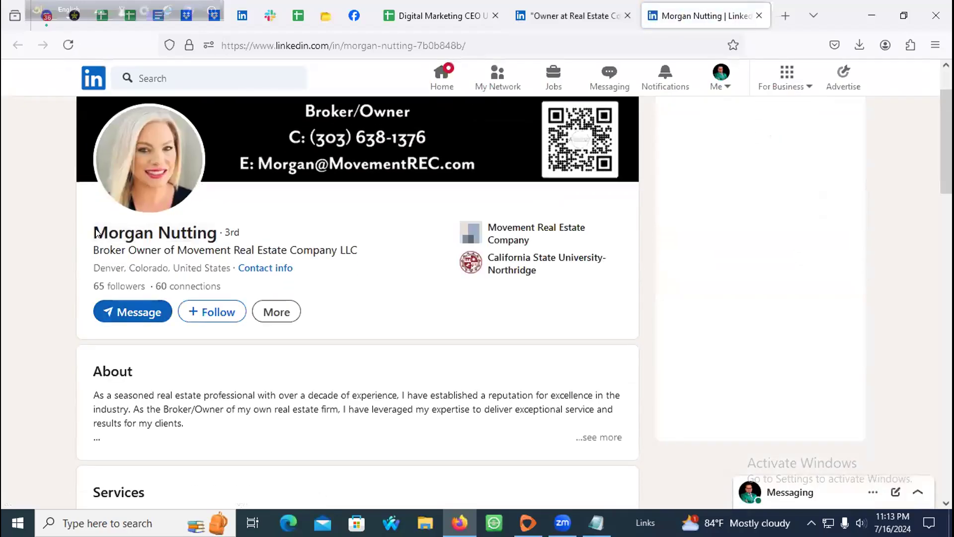
drag(93, 231, 216, 234)
key(ctrl+c)
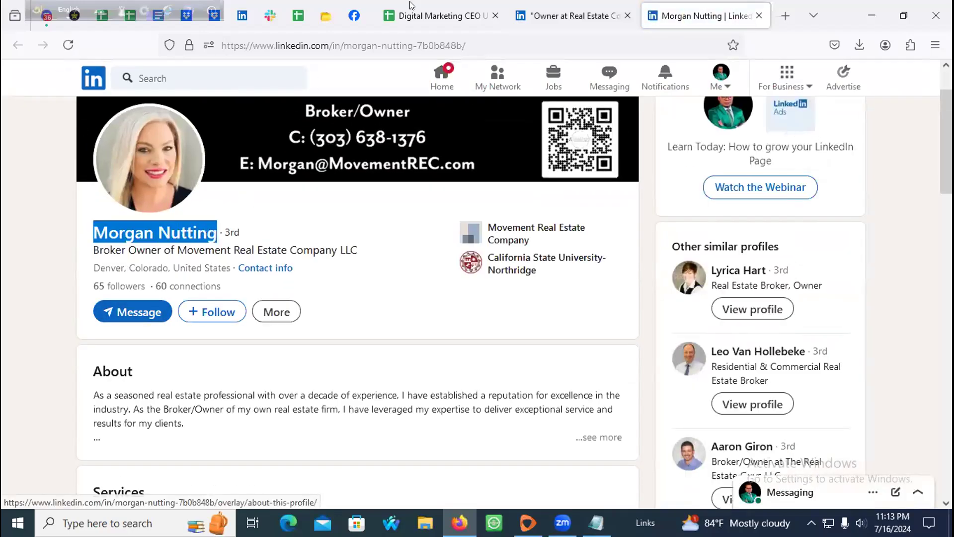
key(ctrl+Tab)
click(62, 244)
key(ctrl+v)
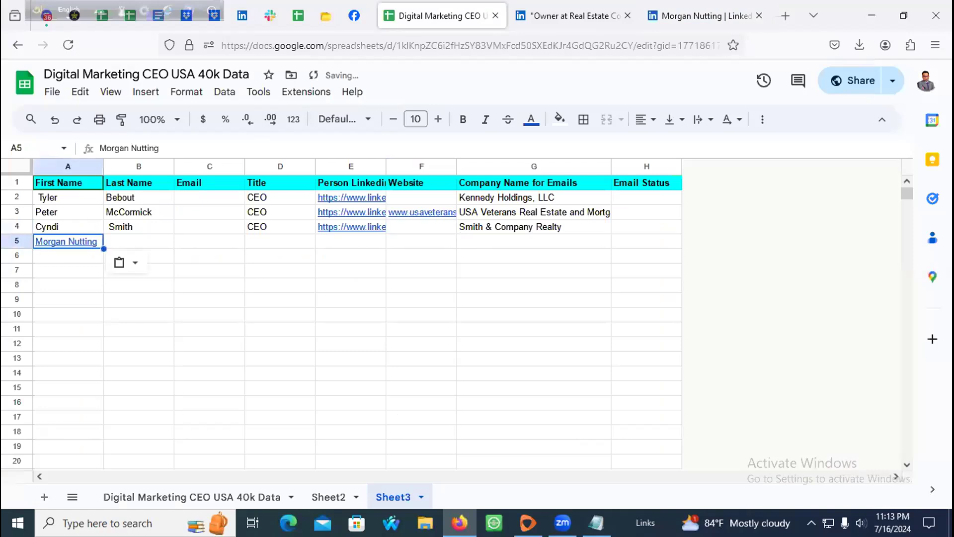
Step: Re-paste the broker's name into A5 as plain text without link formatting
key(ctrl+z)
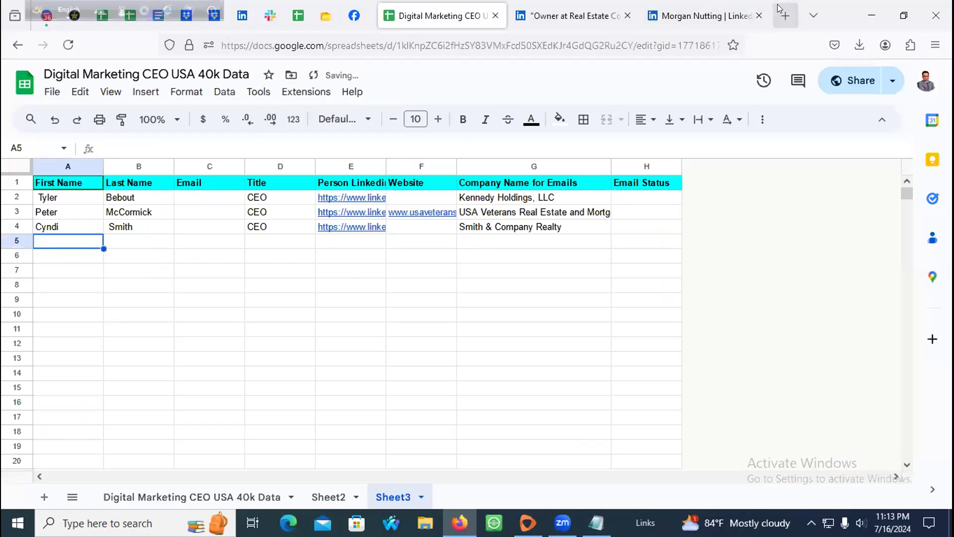
click(784, 16)
key(ctrl+v)
key(ctrl+a)
key(ctrl+c)
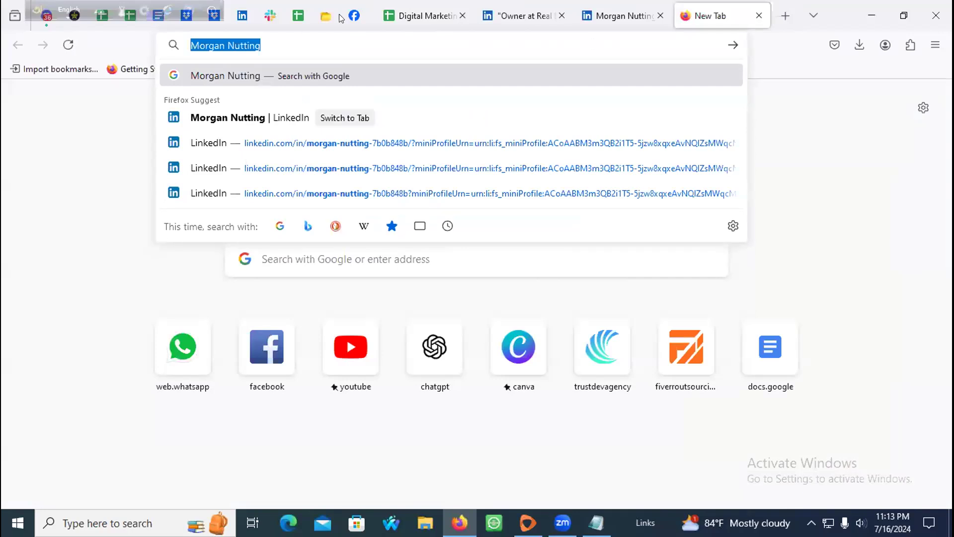
click(409, 15)
key(ctrl+v)
Step: Split the name so A5 holds the first name and B5 the surname
click(126, 241)
click(71, 247)
double_click(71, 247)
drag(67, 241, 118, 240)
key(BackSpace)
click(144, 233)
double_click(142, 241)
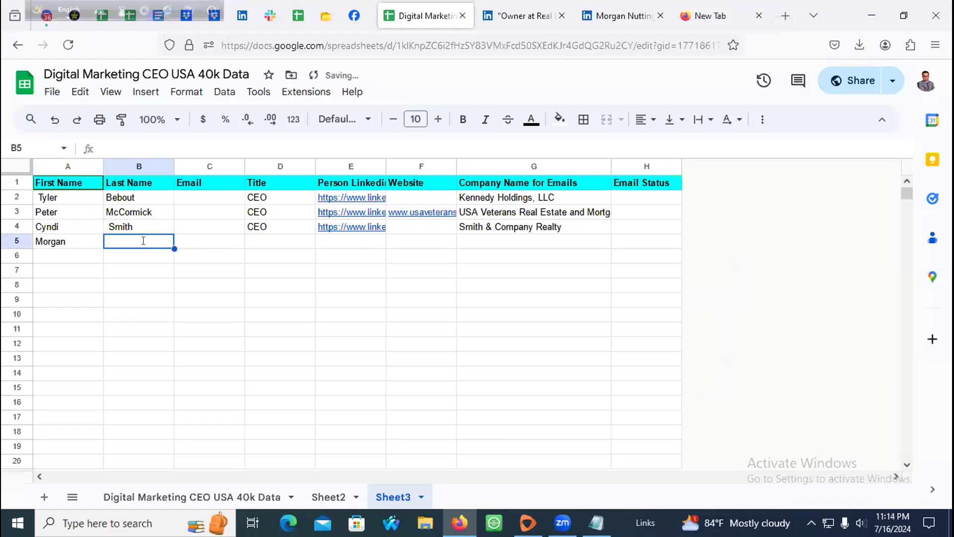
key(ctrl+v)
double_click(126, 241)
key(BackSpace)
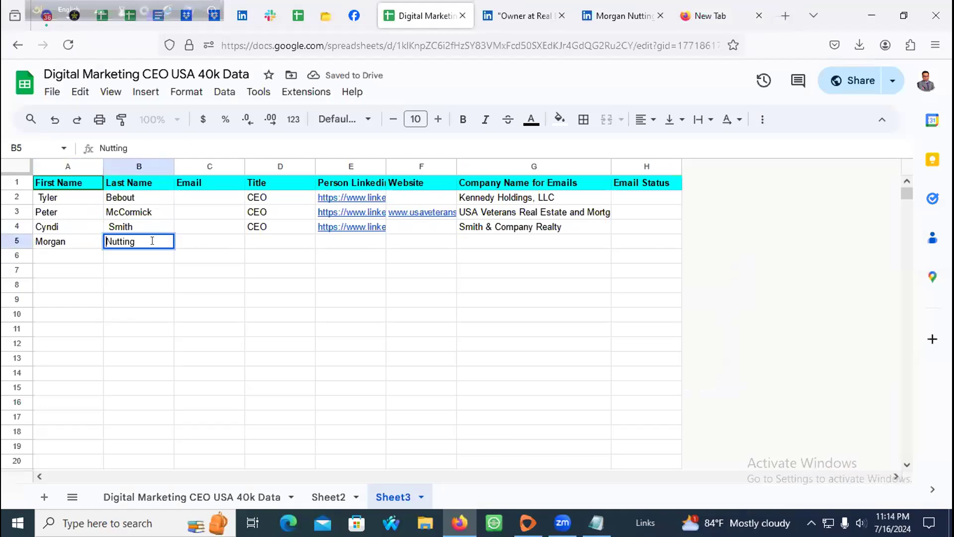
Step: Fill D5 with the CEO title copied down from D4
click(240, 244)
click(263, 229)
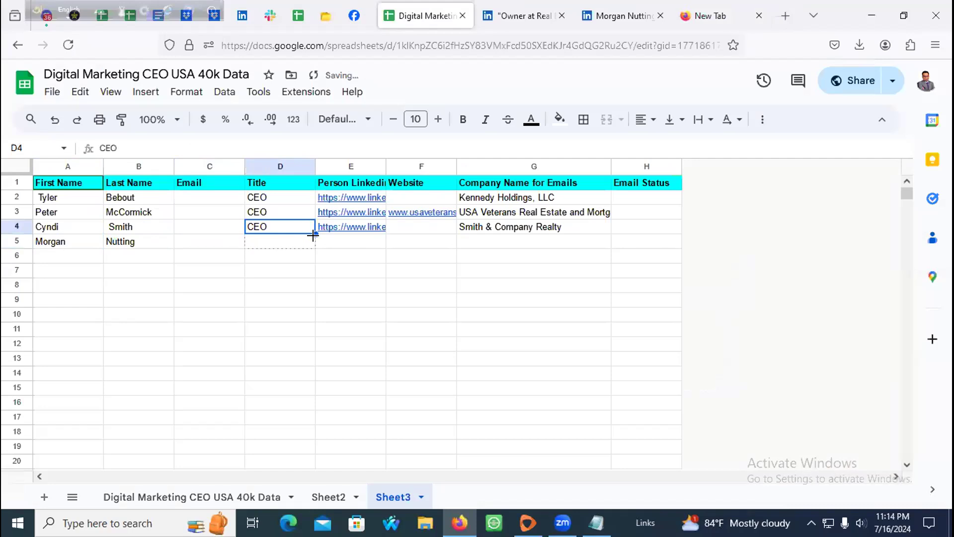
drag(312, 234, 314, 246)
Step: Copy the broker's LinkedIn profile URL from the address bar
click(337, 244)
click(621, 16)
click(233, 45)
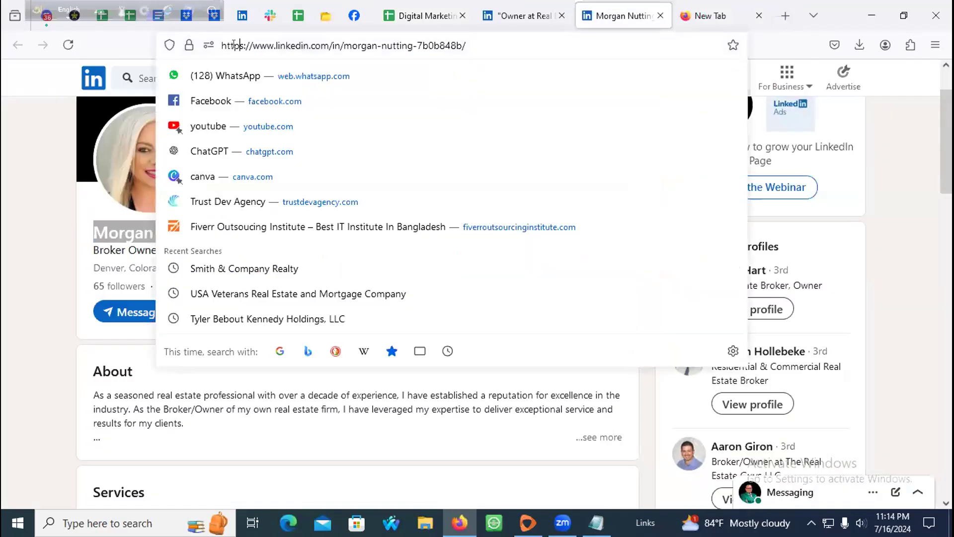
key(ctrl+a)
key(ctrl+c)
key(ctrl+v)
key(ctrl+a)
click(268, 49)
key(ctrl+a)
click(521, 15)
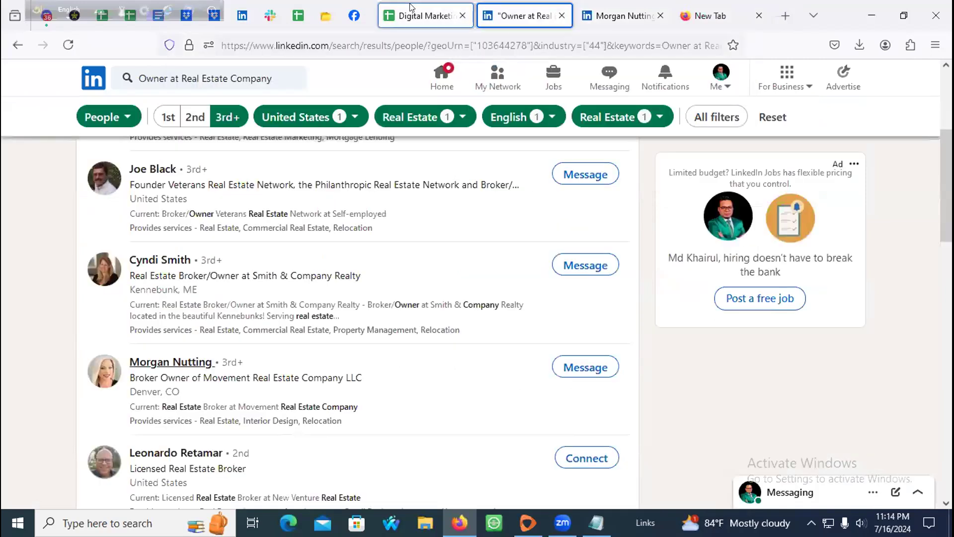
Step: Paste the profile URL into cell E5 on Sheet3
click(298, 16)
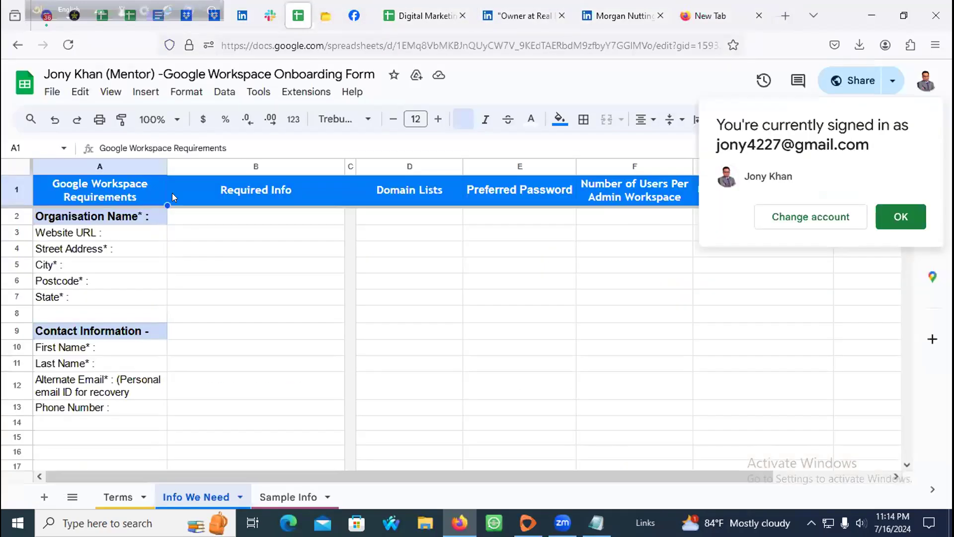
click(422, 15)
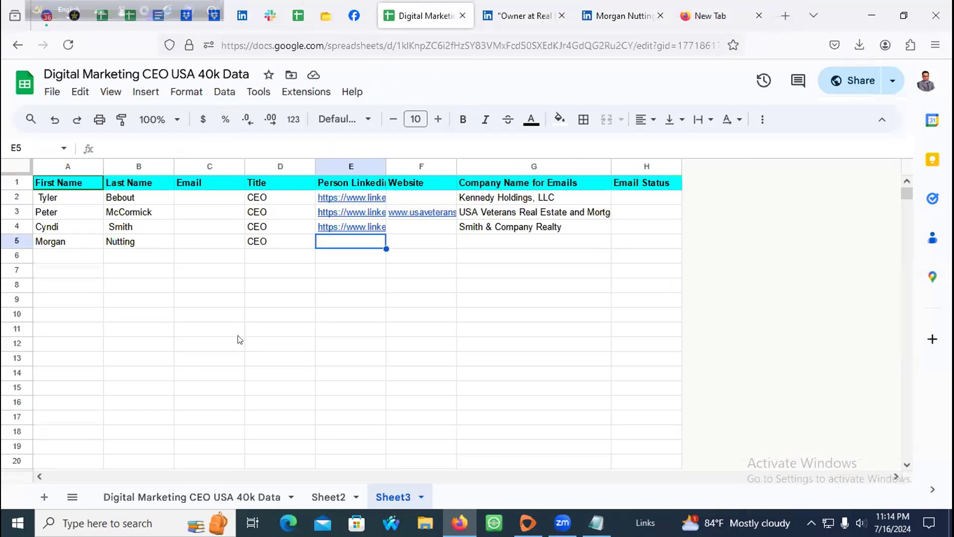
double_click(355, 244)
key(ctrl+v)
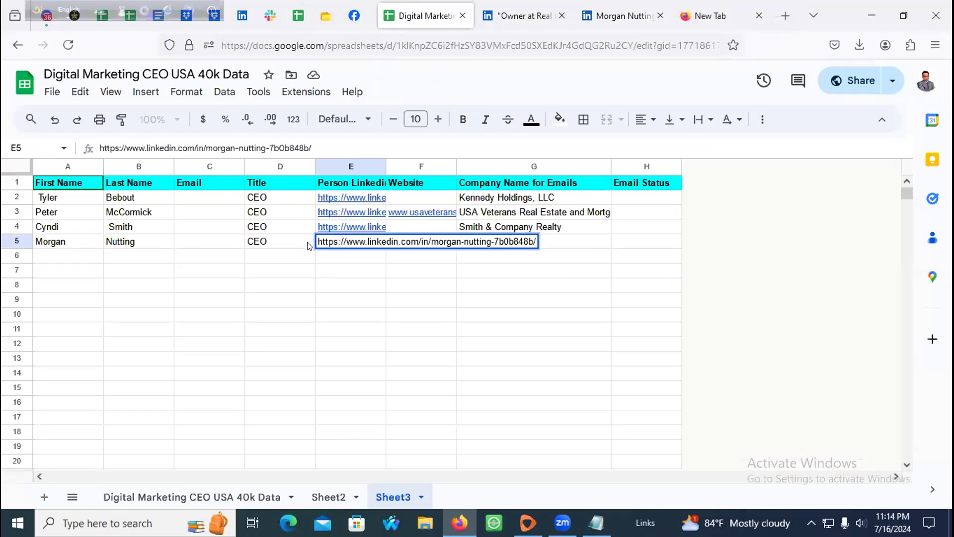
click(309, 244)
click(410, 242)
Step: Copy 'Movement Real Estate Company LLC' from LinkedIn and select the fourth lead's company cell
click(627, 16)
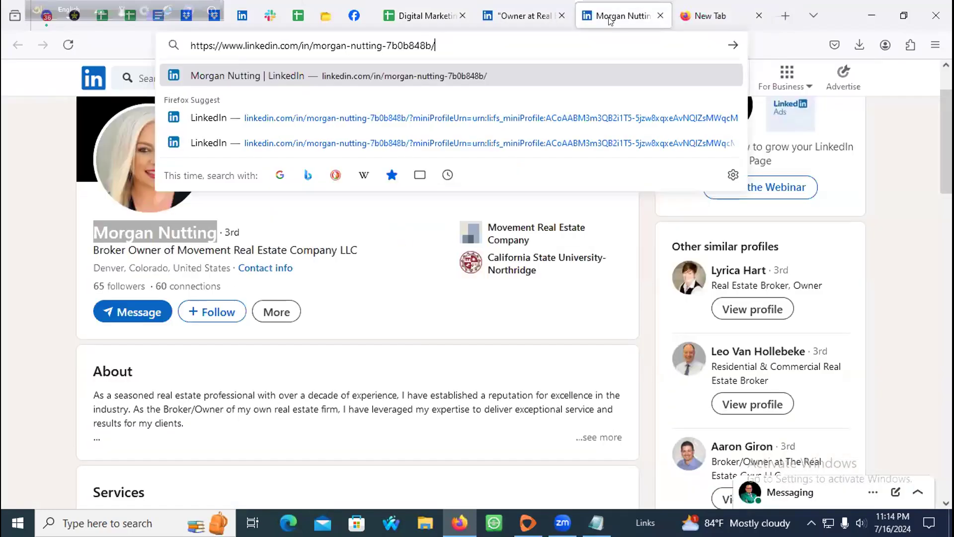
click(2, 201)
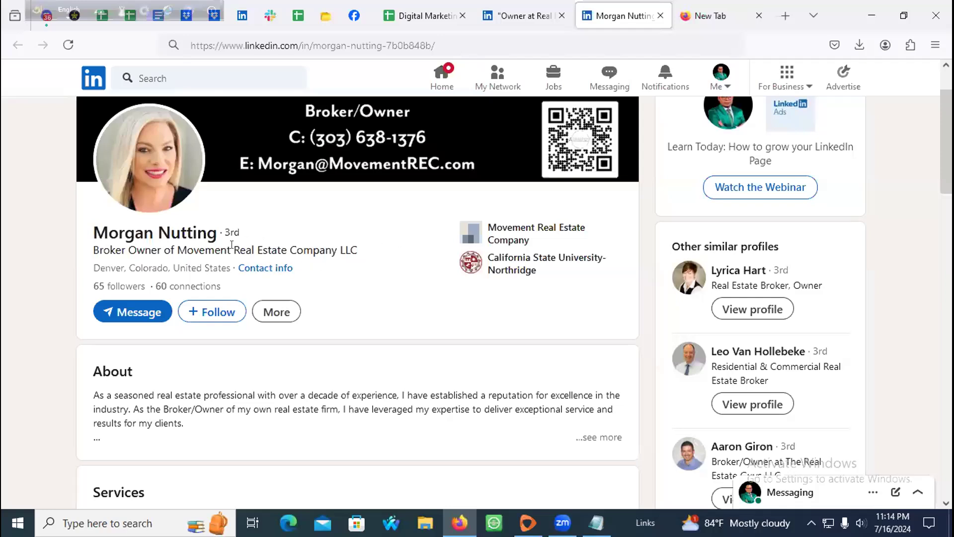
drag(180, 246, 355, 252)
right_click(329, 247)
click(350, 264)
click(425, 16)
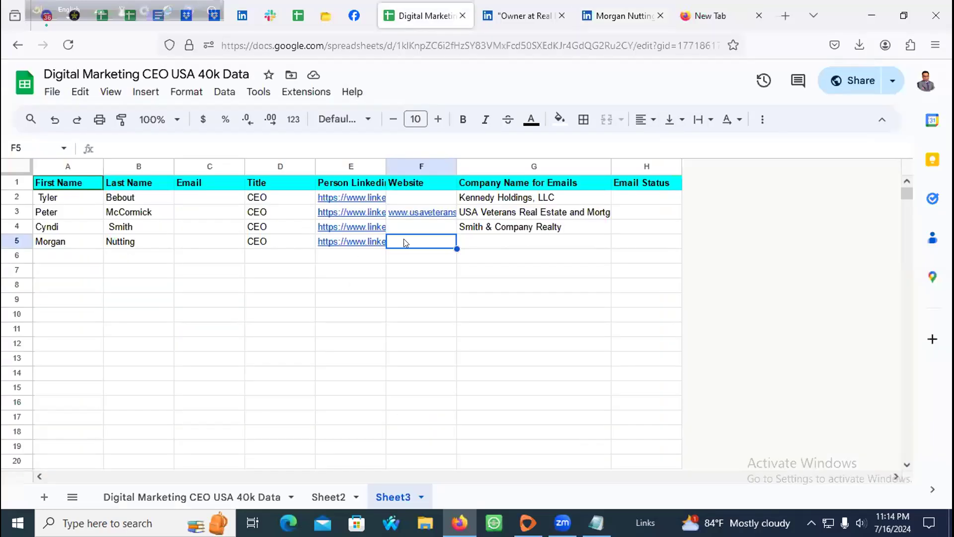
click(515, 240)
Step: Paste the company name into G5 and open the fourth lead's LinkedIn profile
key(ctrl+v)
key(Left)
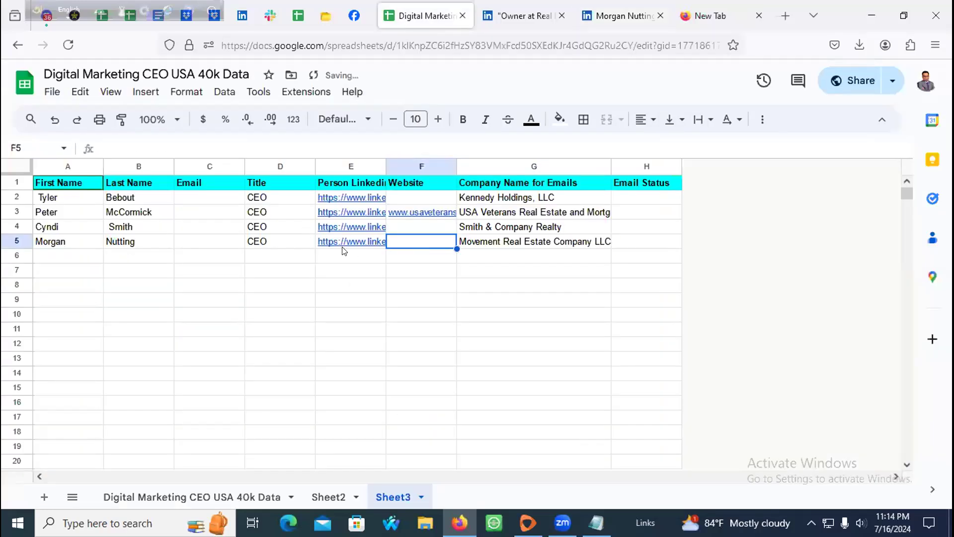
click(346, 244)
click(397, 263)
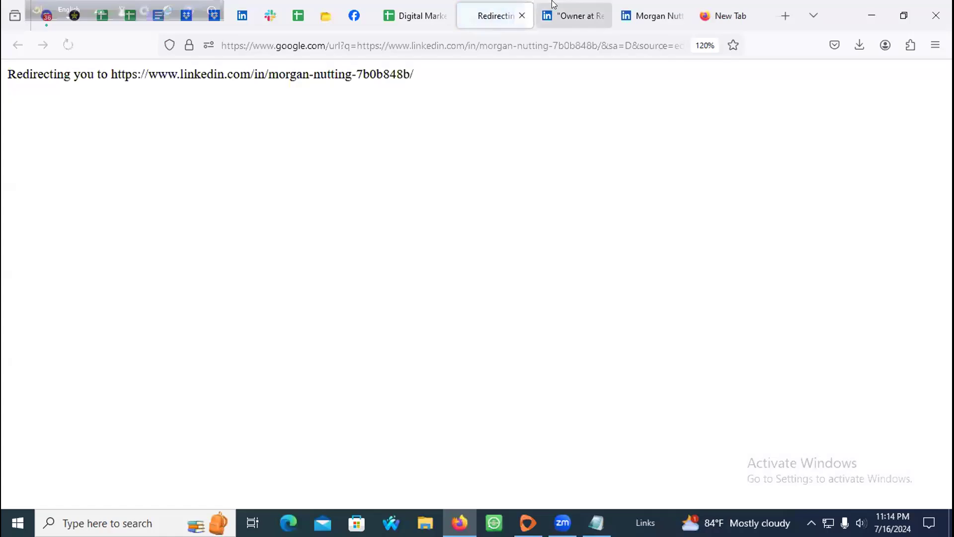
click(522, 17)
click(517, 15)
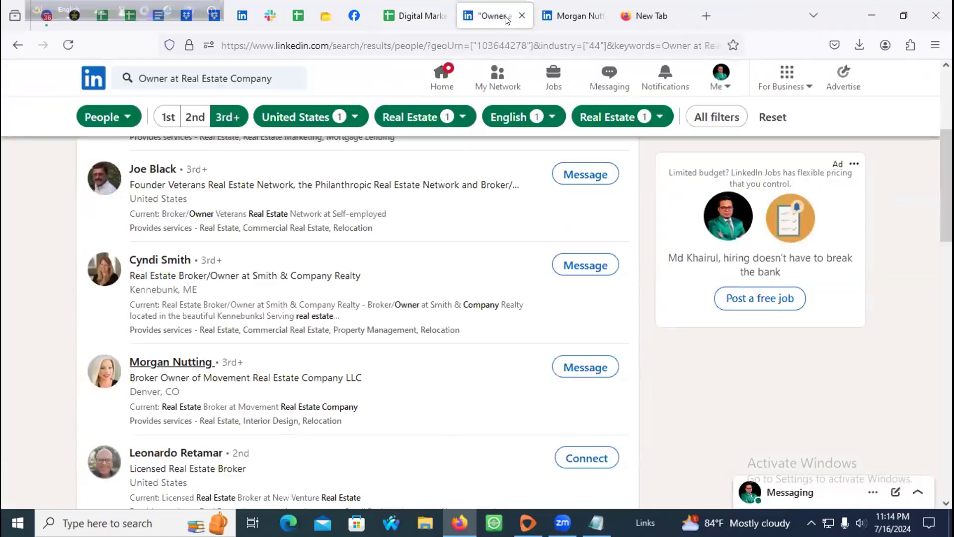
click(619, 10)
scroll(155, 342, down, 10)
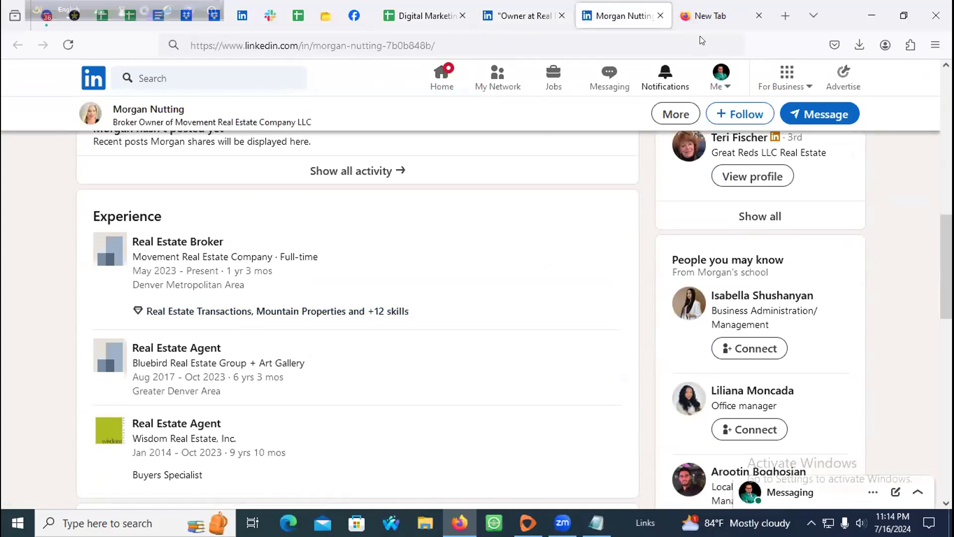
Step: Google 'Movement Real Estate Company LLC' and review its ColoProperty listing for a website
click(711, 16)
click(547, 33)
key(ctrl+a)
key(ctrl+v)
key(Return)
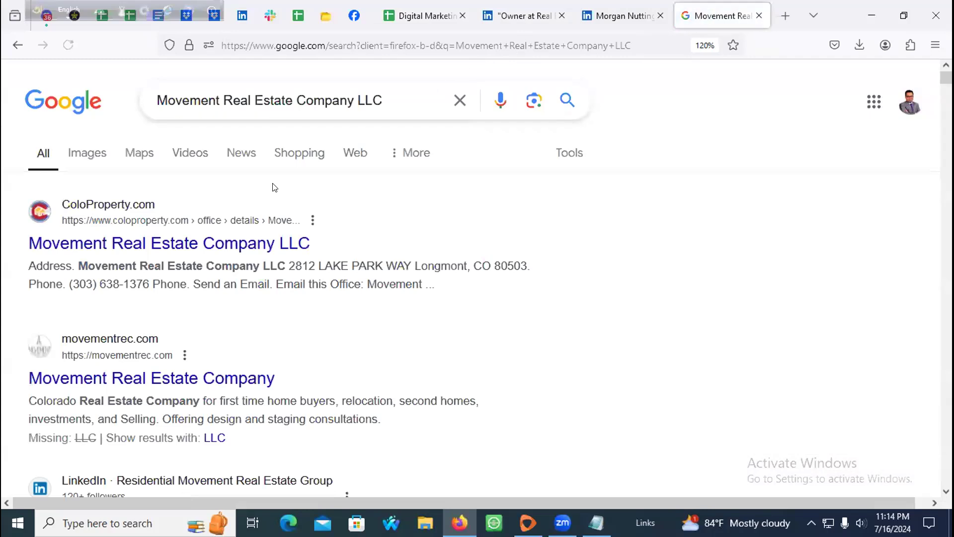
middle_click(129, 251)
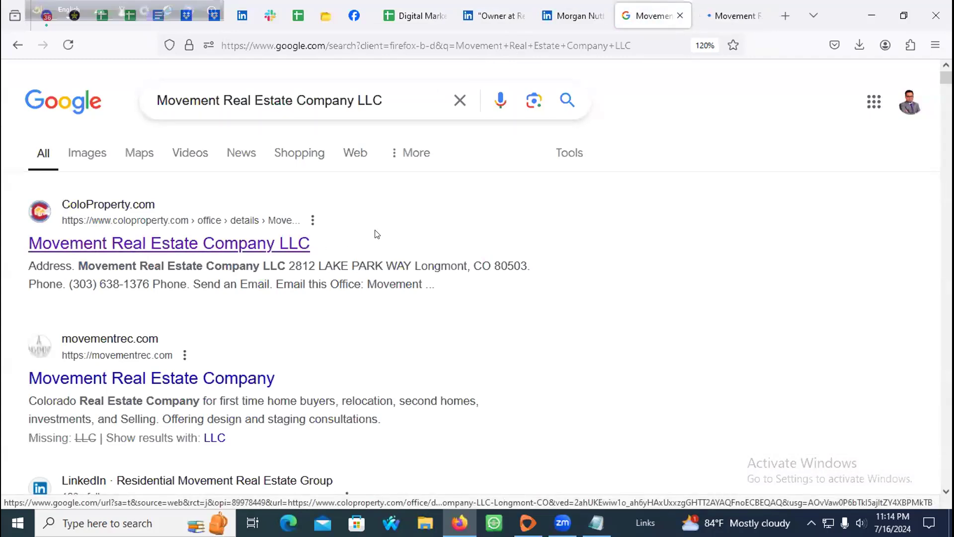
key(ctrl+Tab)
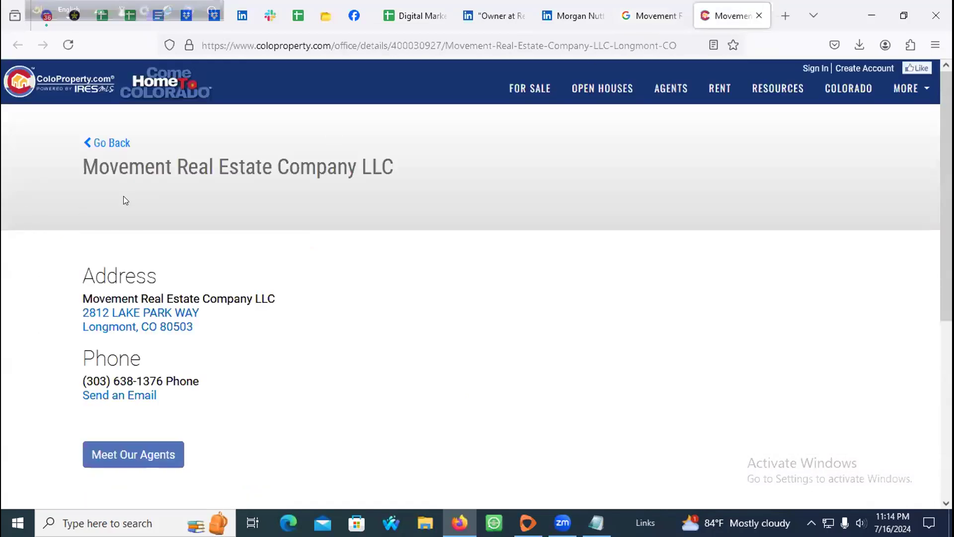
scroll(150, 252, down, 6)
scroll(182, 258, up, 6)
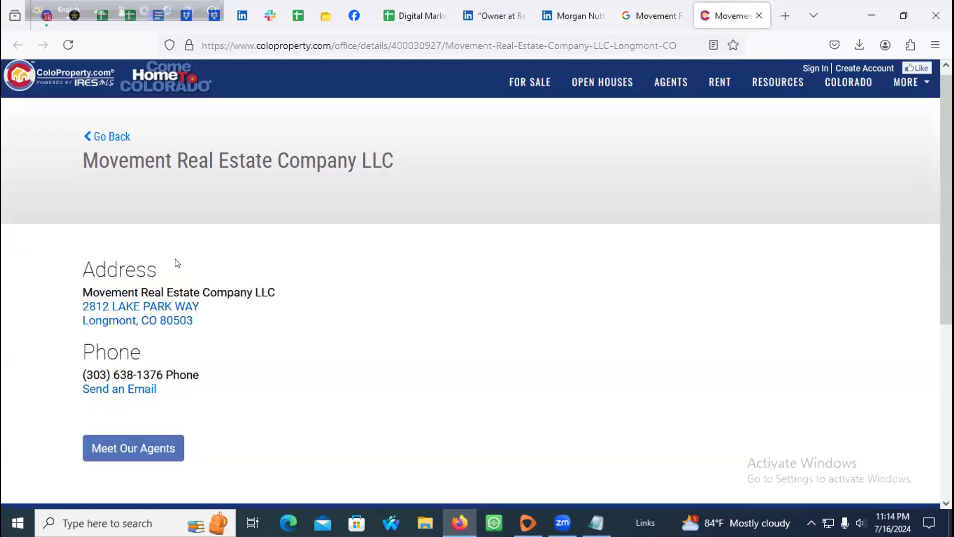
scroll(432, 217, down, 5)
scroll(286, 249, up, 5)
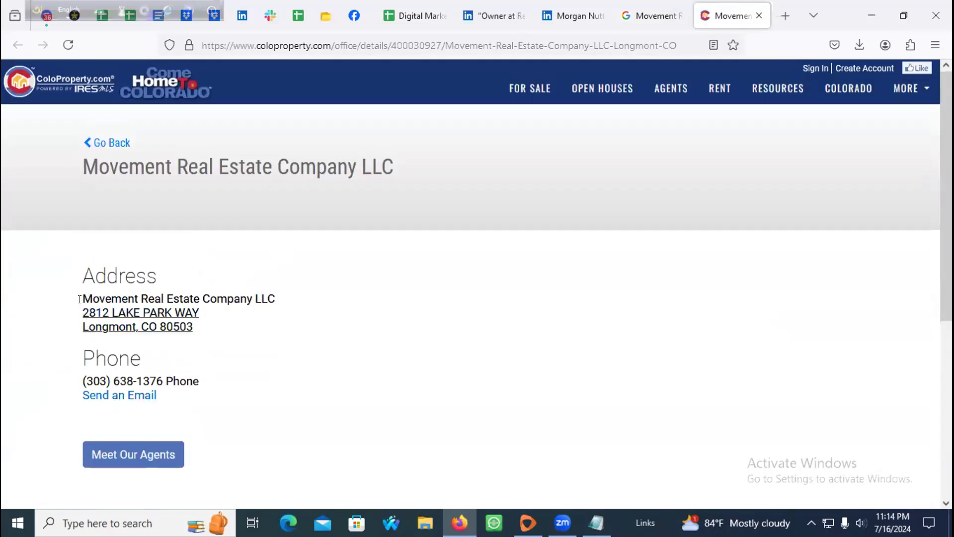
Step: Recheck the search results and LinkedIn tabs, then return to the lead spreadsheet
click(652, 16)
click(744, 8)
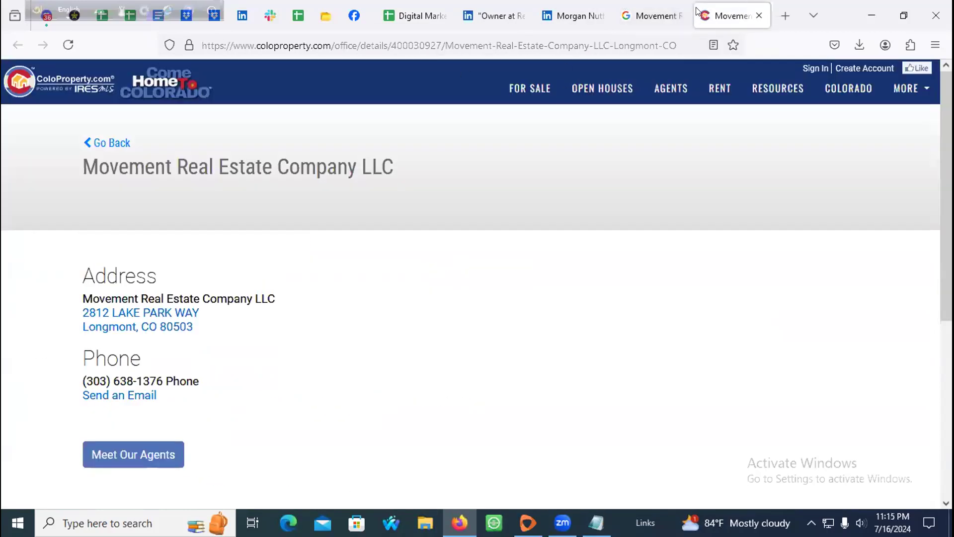
click(653, 16)
click(589, 6)
click(487, 16)
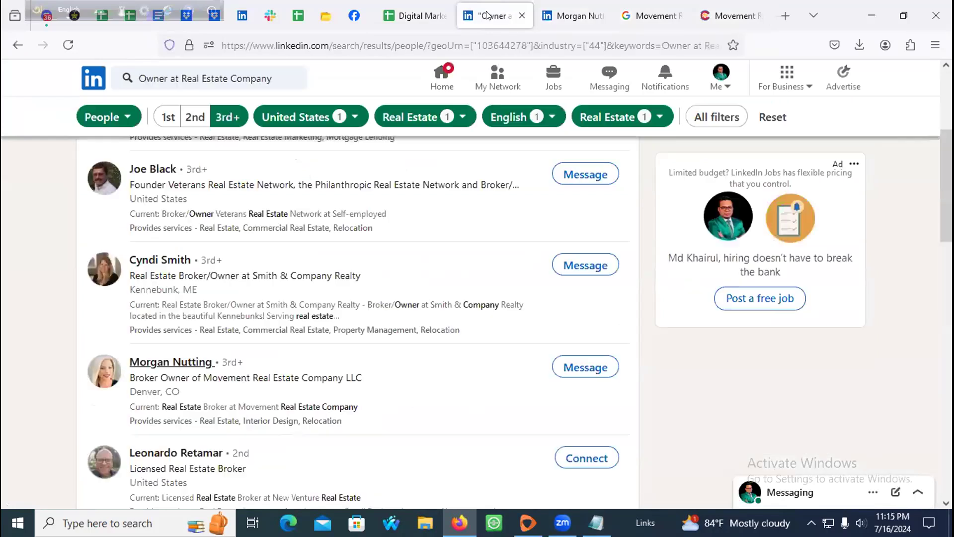
scroll(199, 306, down, 4)
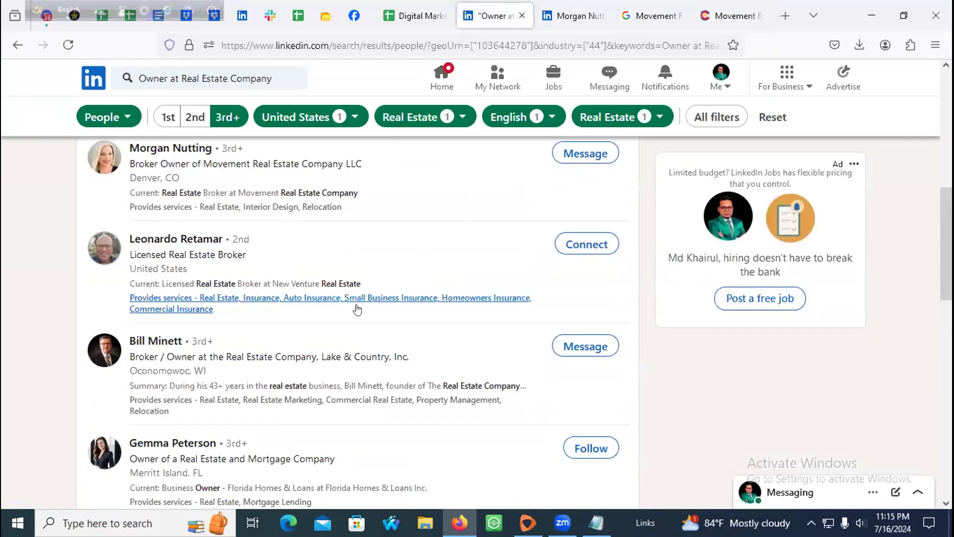
scroll(206, 308, down, 3)
scroll(356, 290, down, 8)
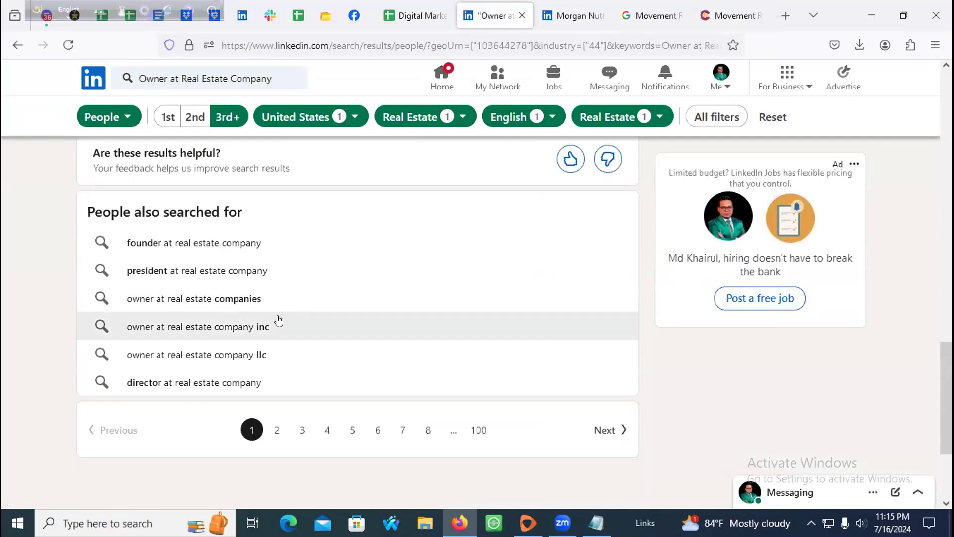
scroll(365, 187, up, 7)
scroll(365, 188, up, 3)
click(415, 15)
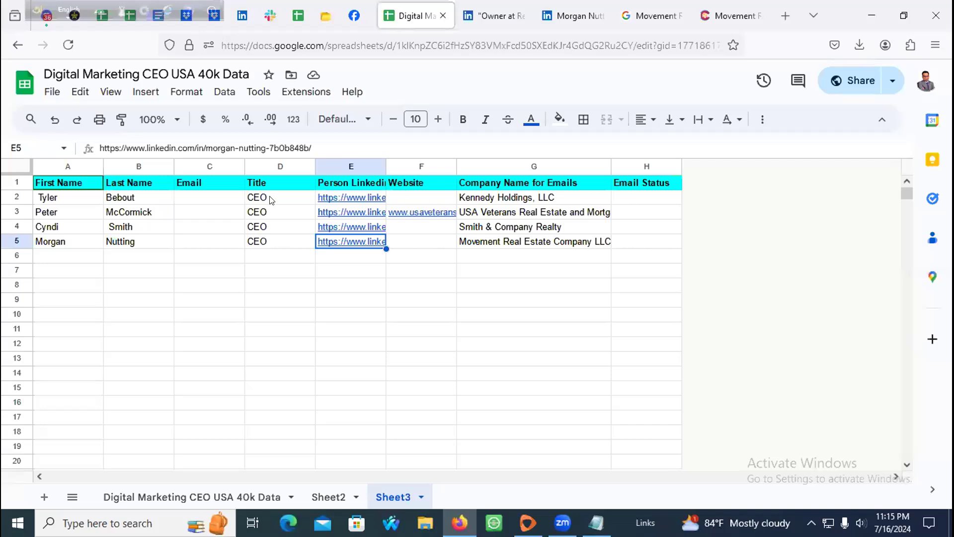
Step: Select the empty Email and Email Status cells for the four leads
drag(193, 201, 194, 240)
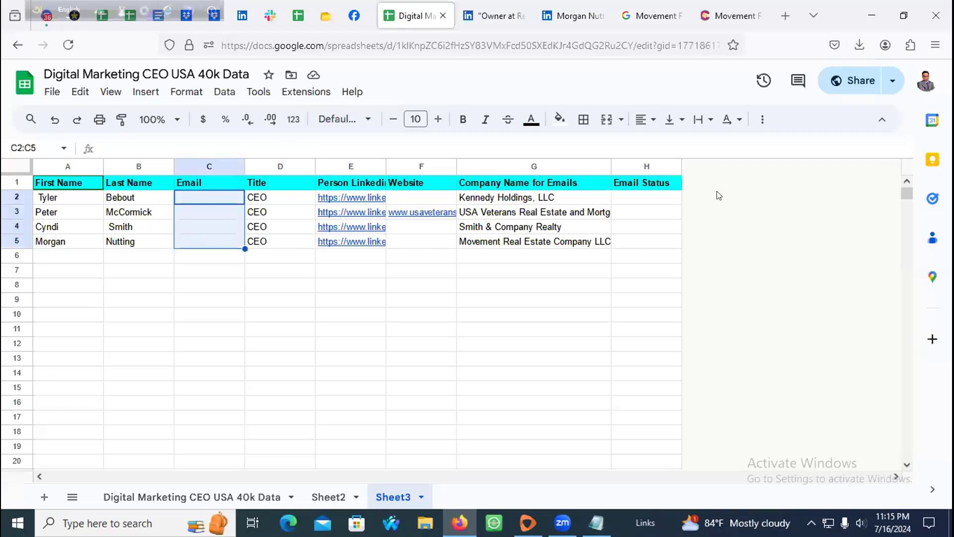
click(635, 207)
drag(635, 206, 635, 243)
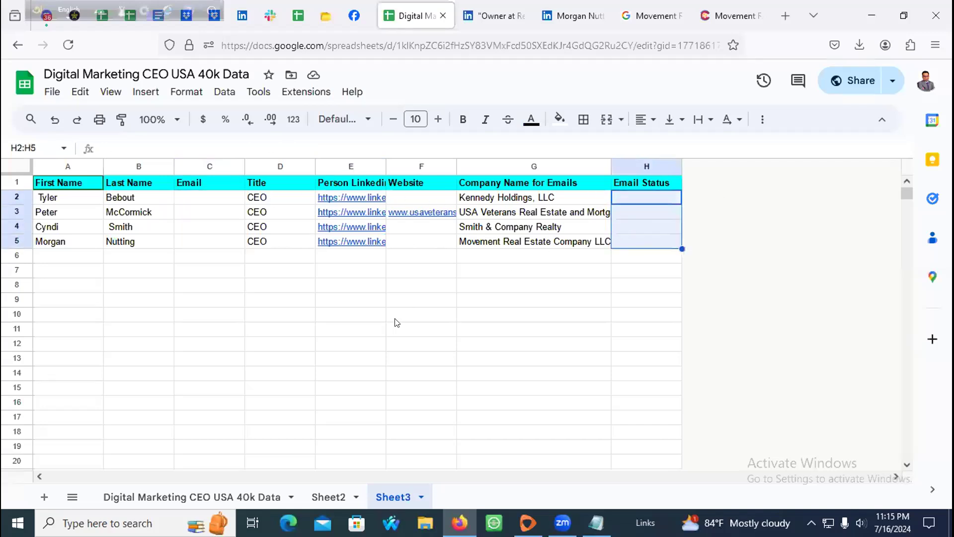
Step: On the Digital Marketing CEO USA 40k Data sheet, drag Last Name beside First Name
click(138, 497)
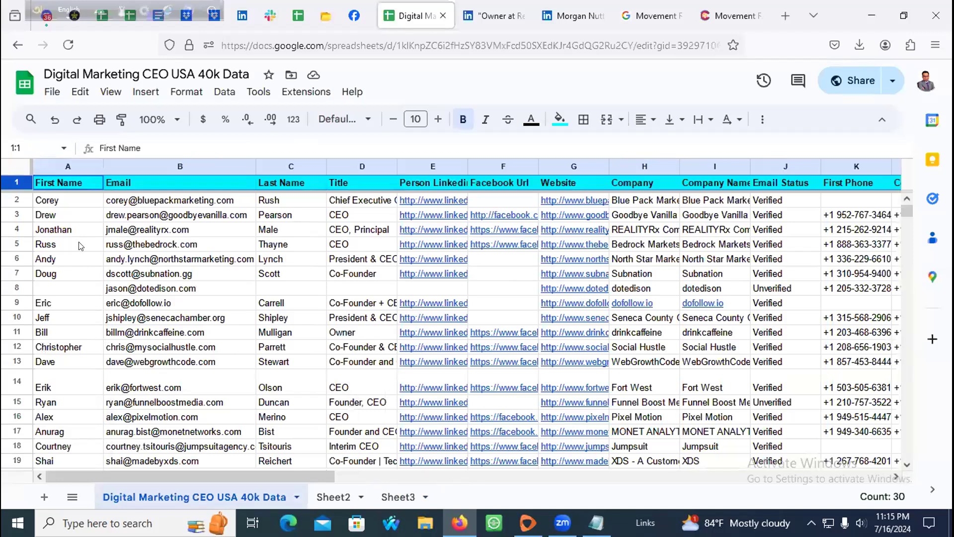
click(69, 166)
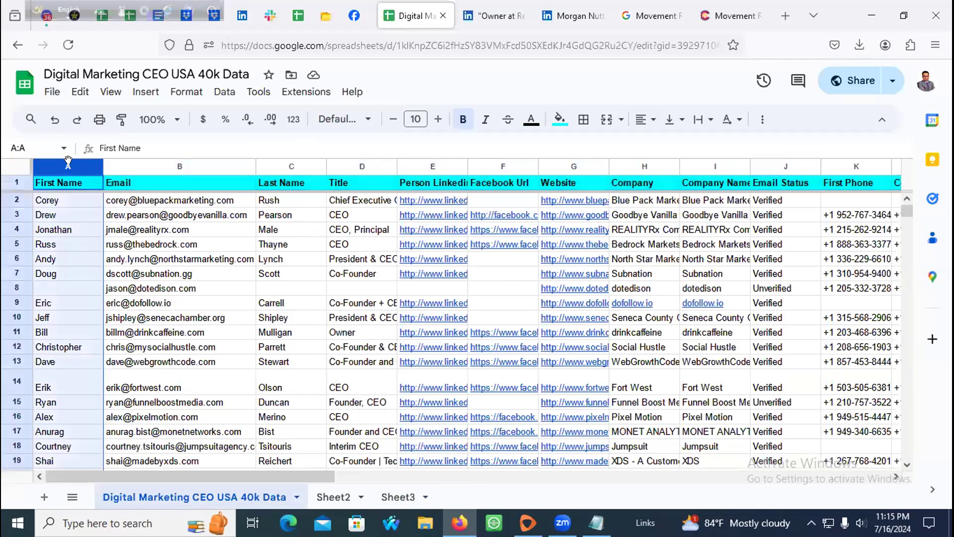
click(272, 166)
drag(272, 166, 221, 166)
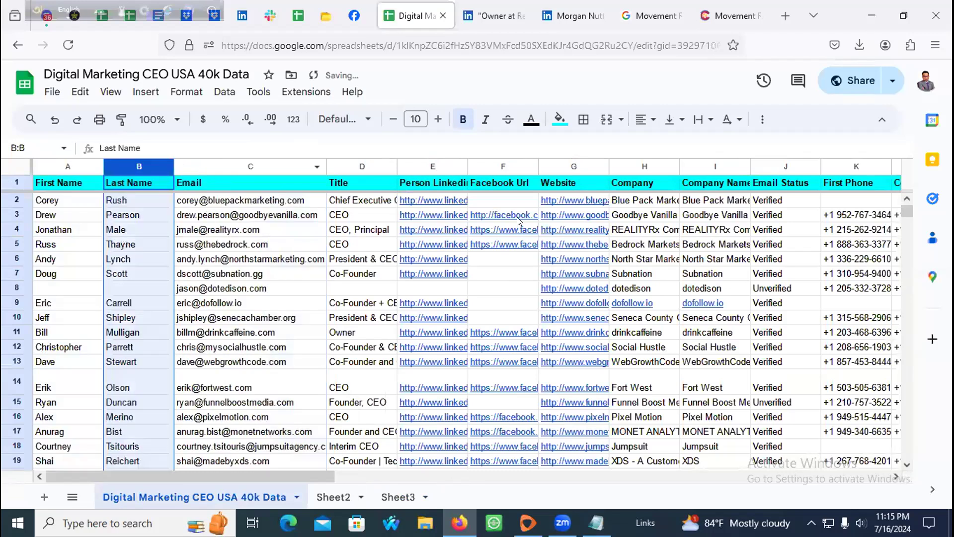
Step: Drag the Website column in front of Facebook Url, right after Person Linkedin Url
click(277, 219)
click(360, 200)
click(416, 166)
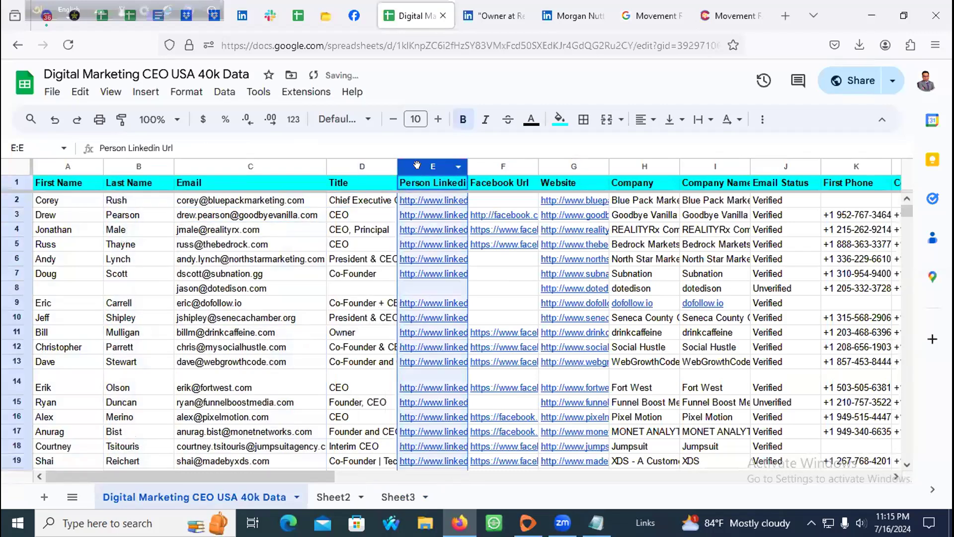
click(493, 165)
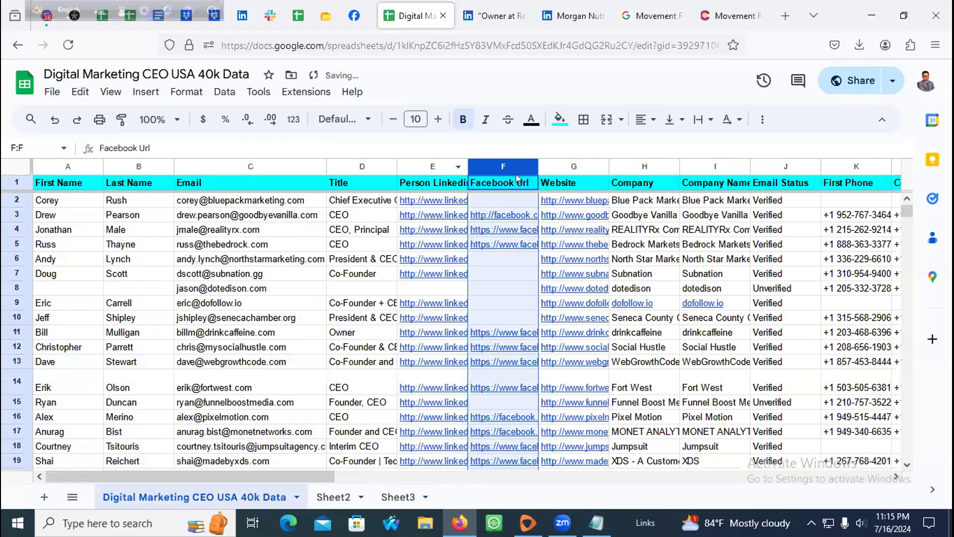
drag(550, 166, 516, 161)
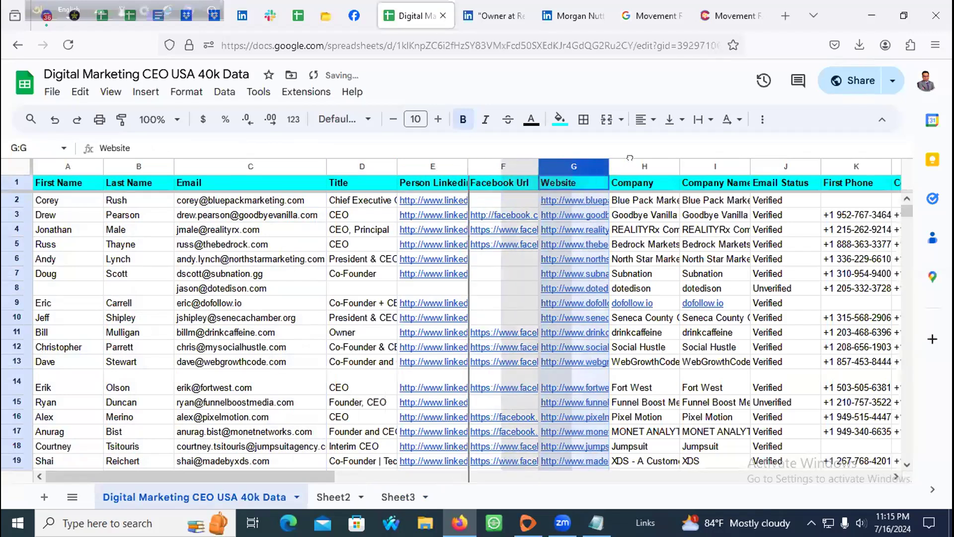
Step: Select the Company, Company Name and Email Status columns and scroll further right
click(641, 166)
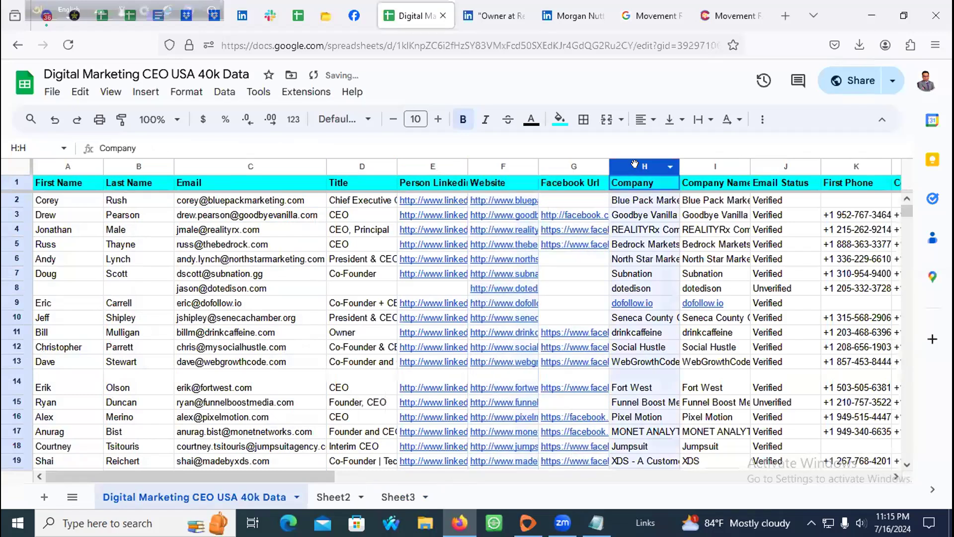
click(728, 166)
click(784, 165)
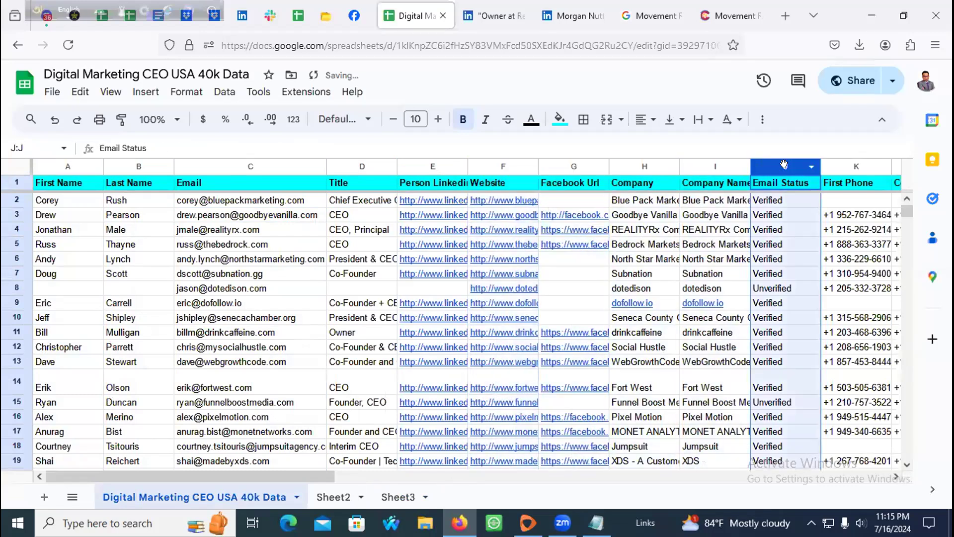
drag(259, 480, 418, 481)
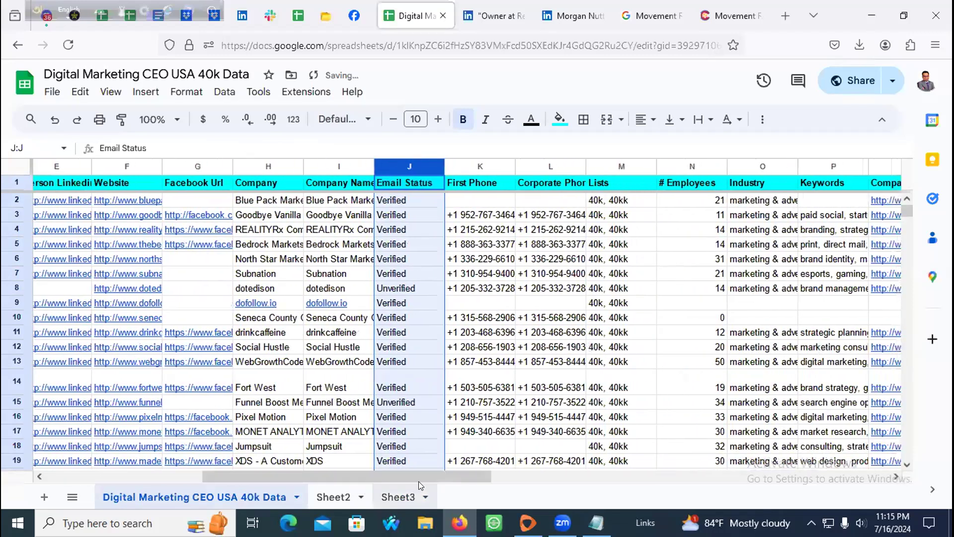
Step: Select the First Phone, Corporate Phone, Lists, # Employees and Industry columns, then scroll right
click(462, 165)
click(546, 166)
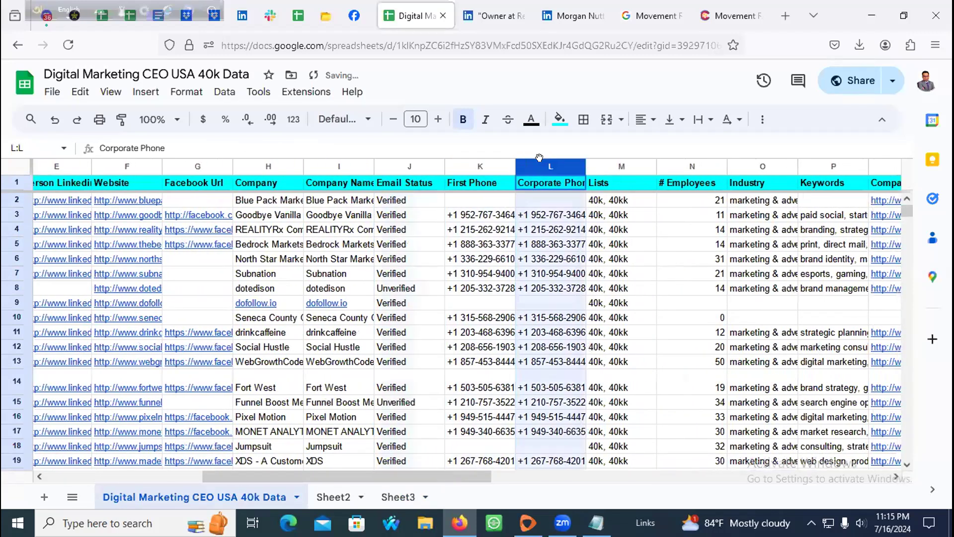
click(611, 165)
click(701, 166)
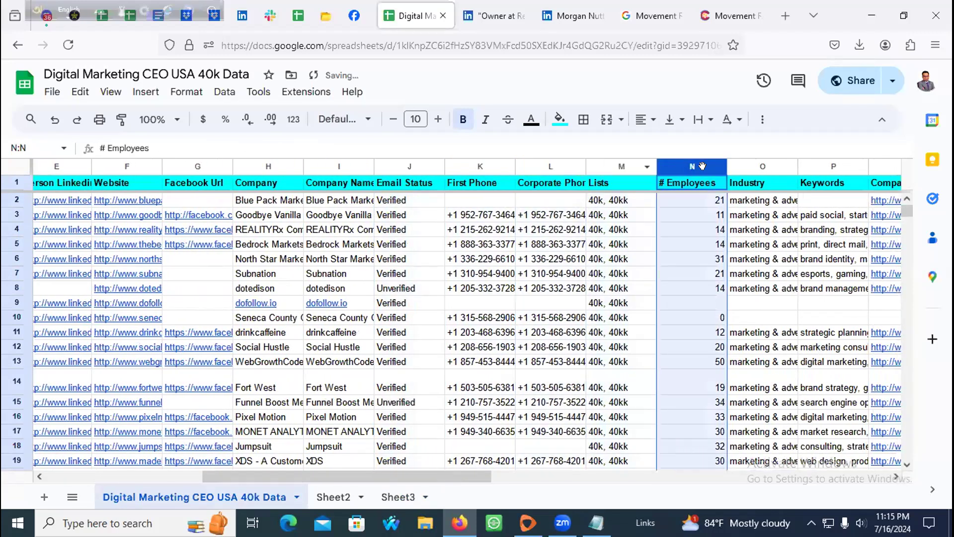
click(755, 166)
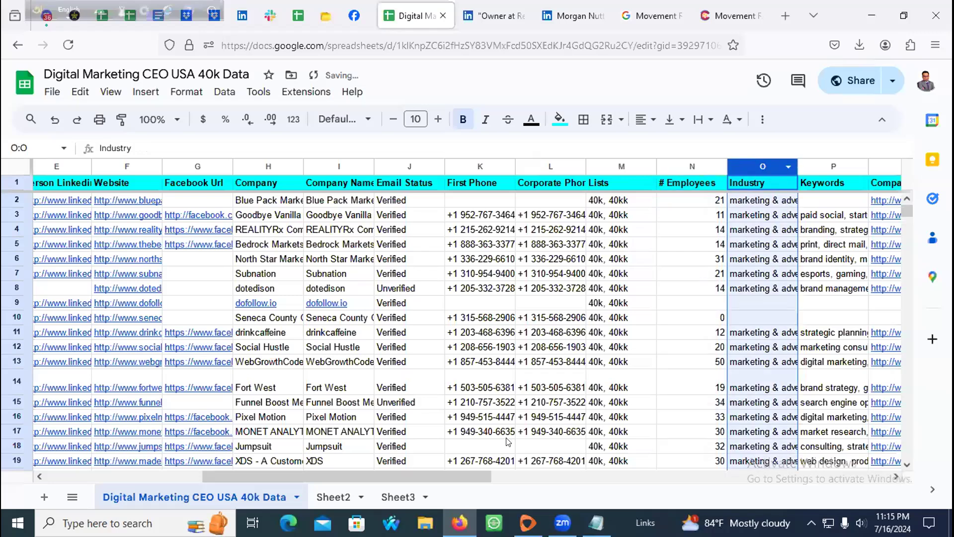
drag(431, 475, 555, 469)
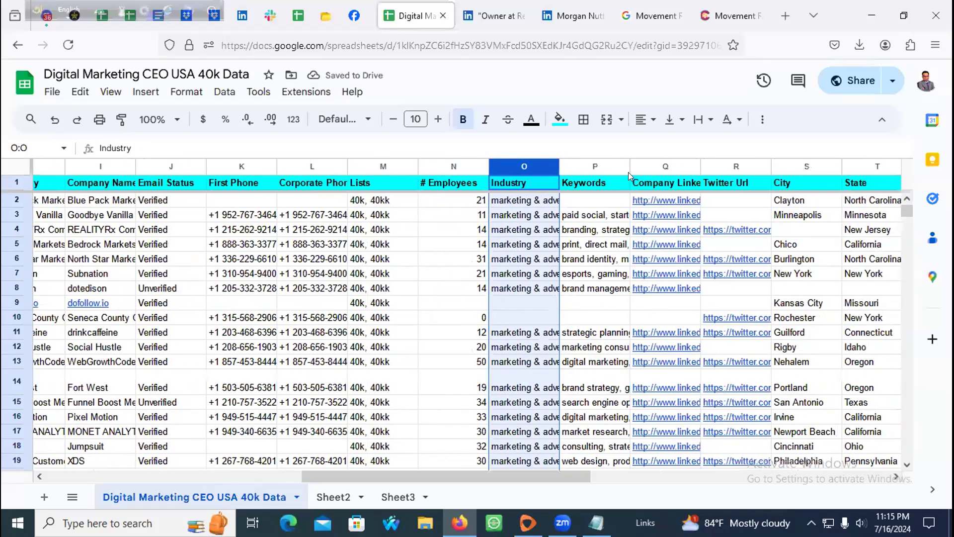
Step: Widen the Keywords, Company Linkedin Url and City columns and narrow State to a sliver
drag(627, 165, 707, 165)
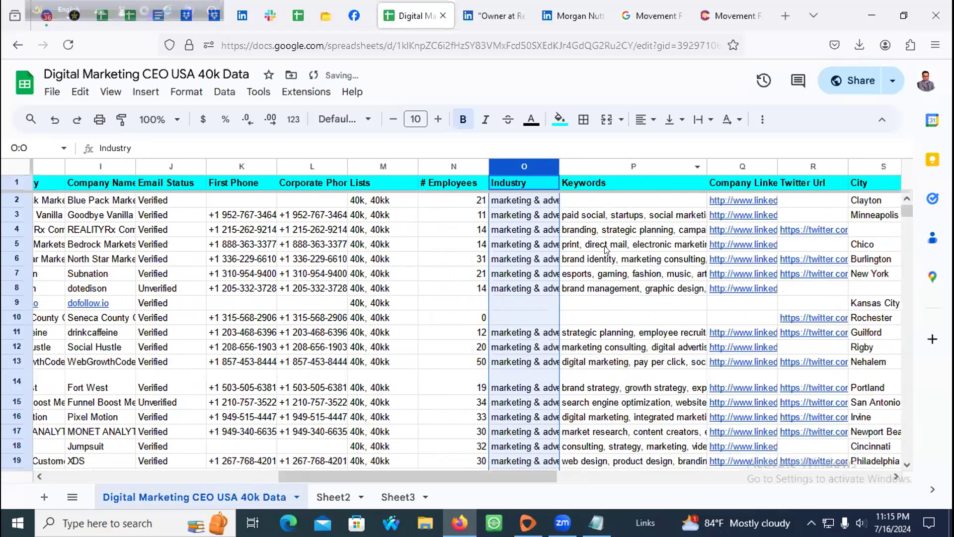
drag(464, 471, 565, 476)
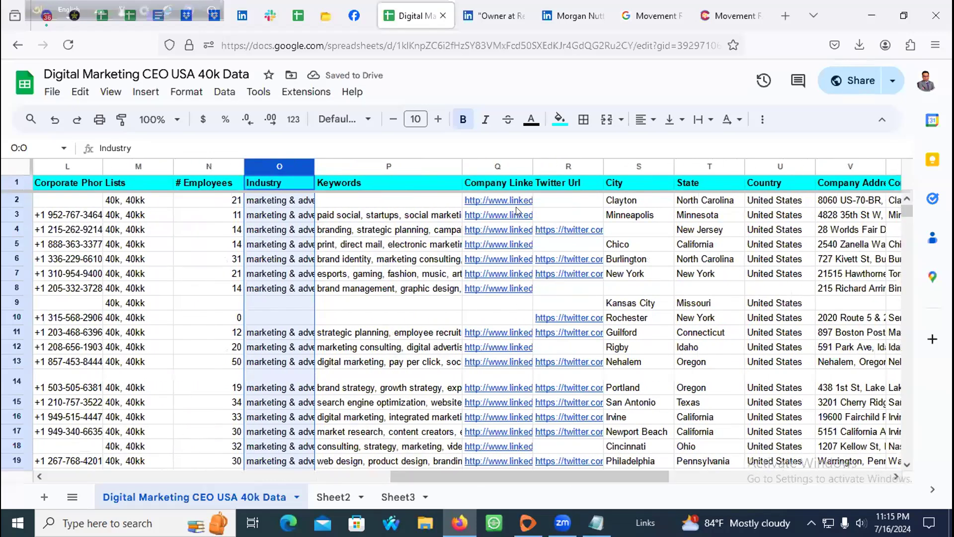
drag(531, 166, 588, 166)
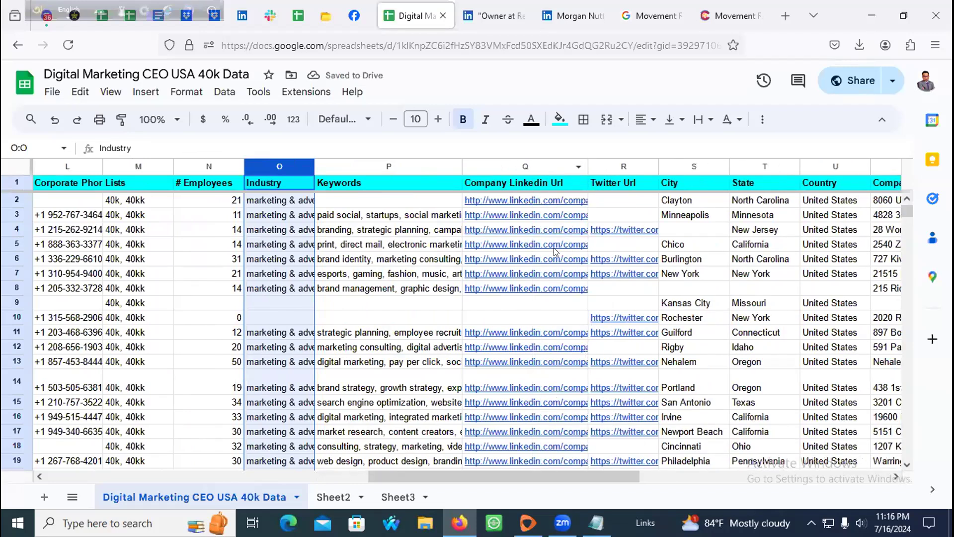
drag(564, 476, 666, 476)
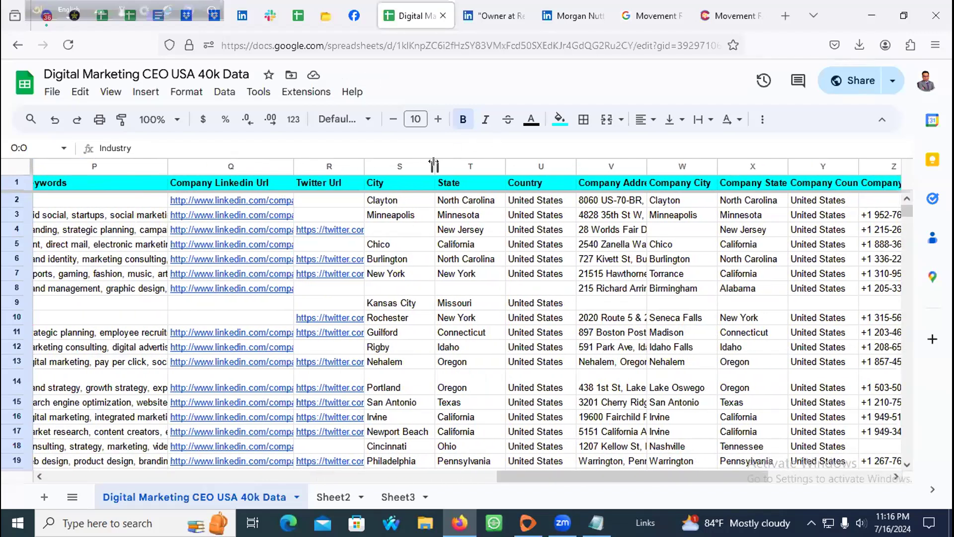
drag(431, 164, 497, 165)
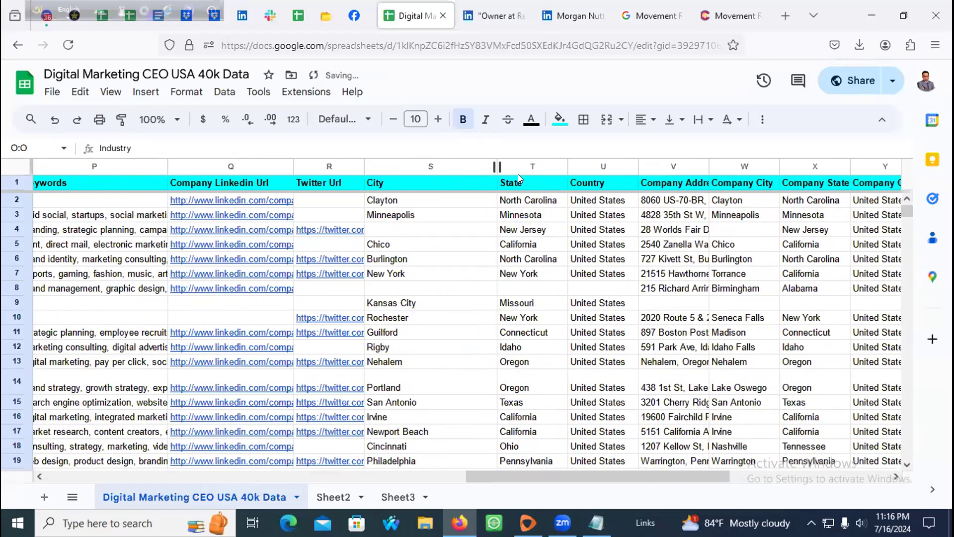
drag(565, 156, 368, 166)
drag(575, 472, 699, 464)
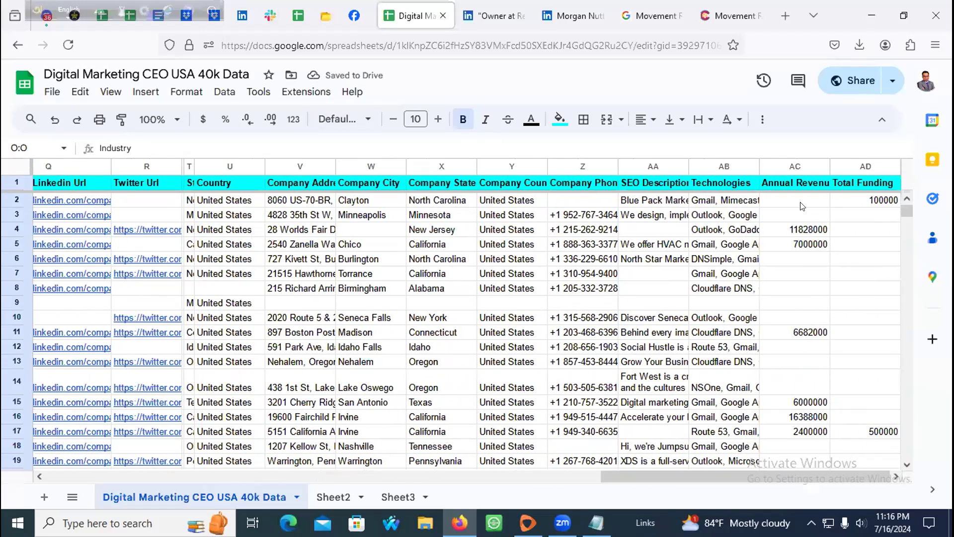
Step: Return to the Digital Marketing CEO USA 40k Data sheet and select row 31494's LinkedIn link
scroll(866, 218, down, 20)
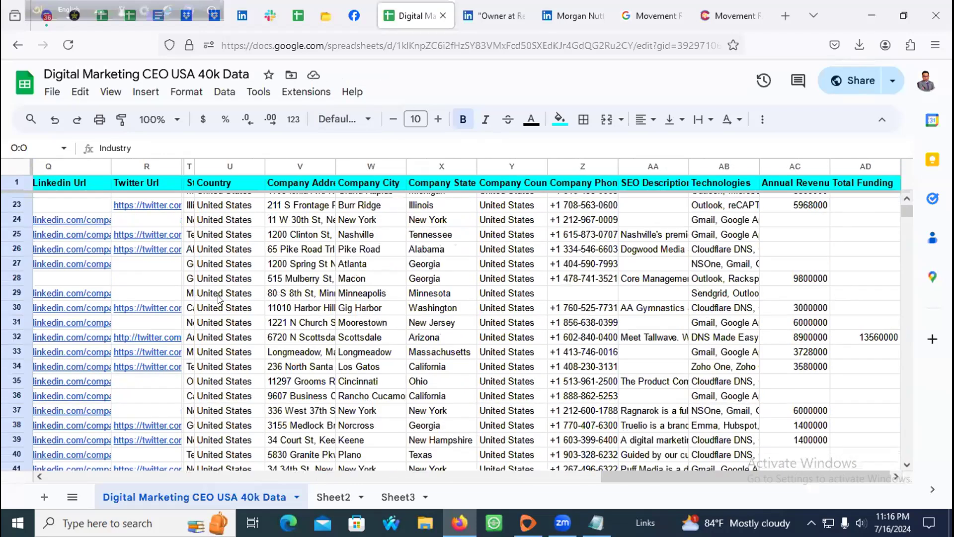
drag(908, 213, 921, 401)
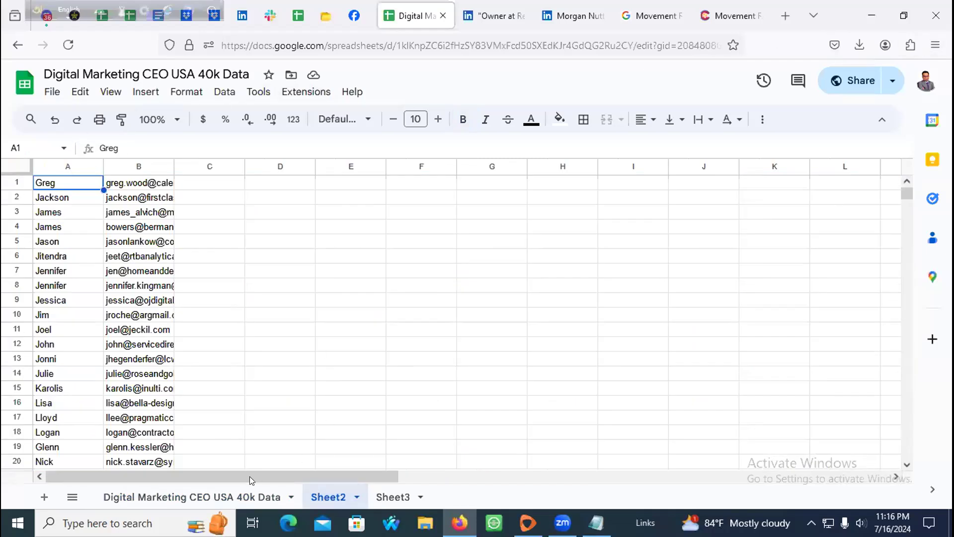
click(181, 487)
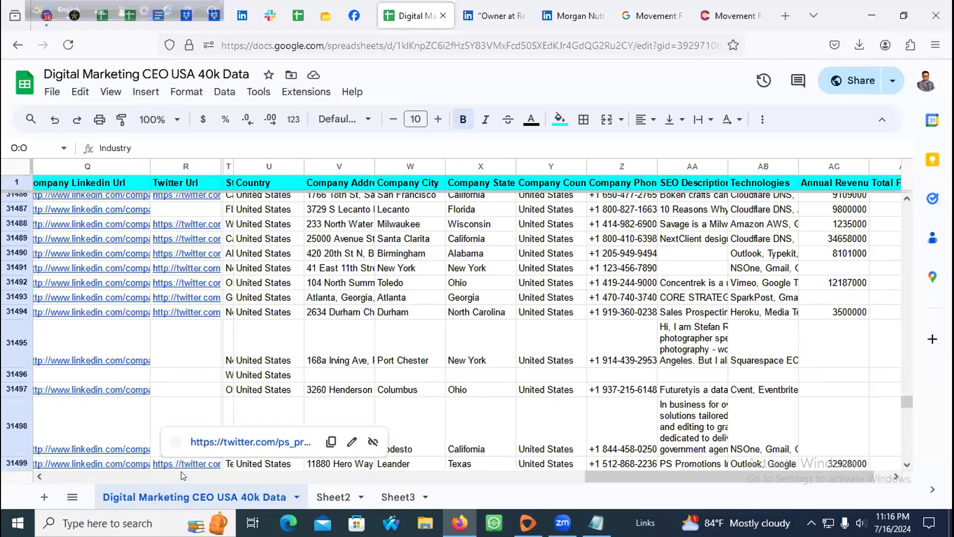
scroll(180, 471, left, 10)
scroll(171, 476, left, 5)
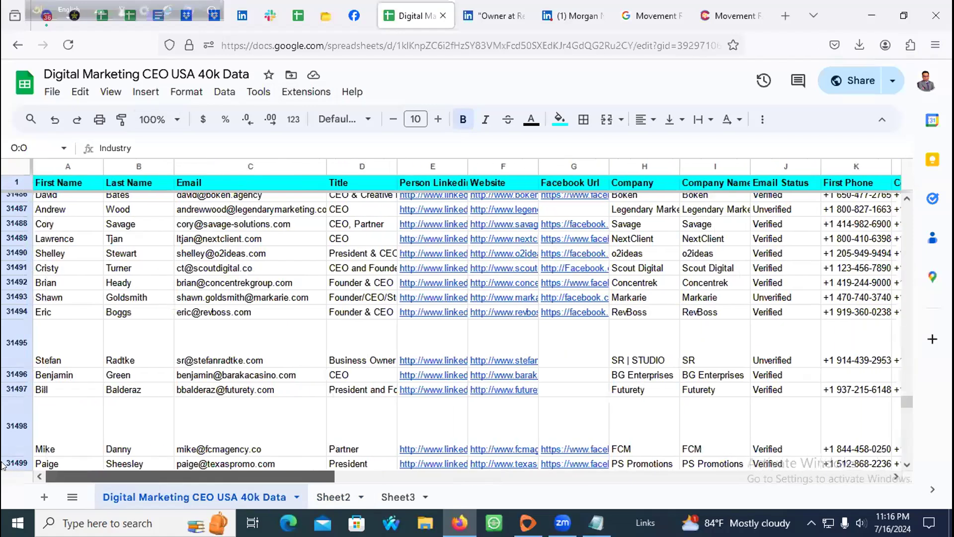
click(429, 306)
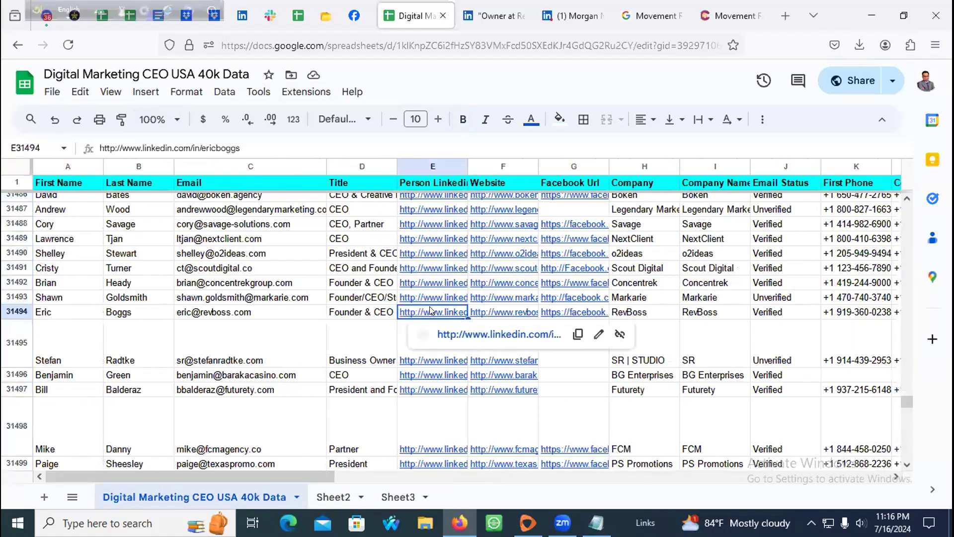
Step: Open the RevBoss founder's LinkedIn profile, then review row 31494's name, email, title and links
click(456, 340)
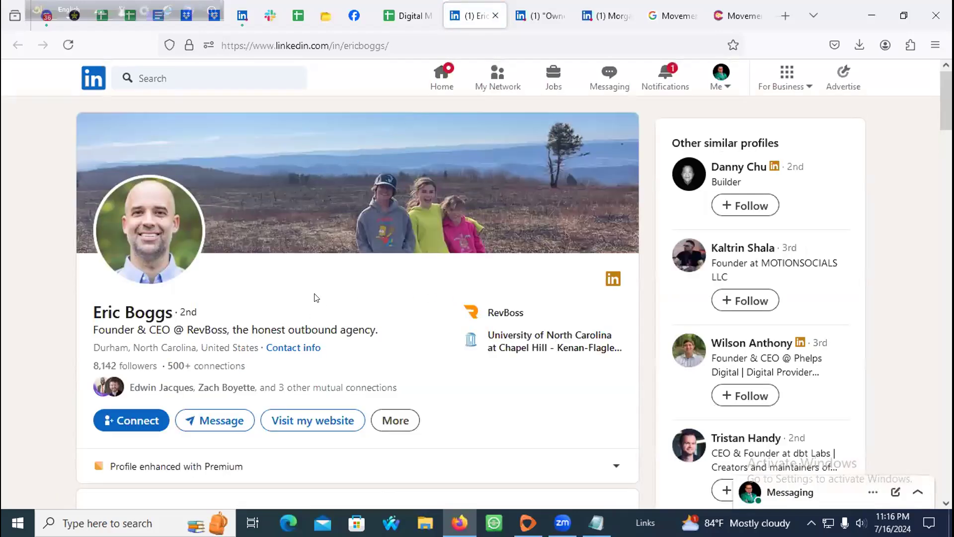
click(411, 15)
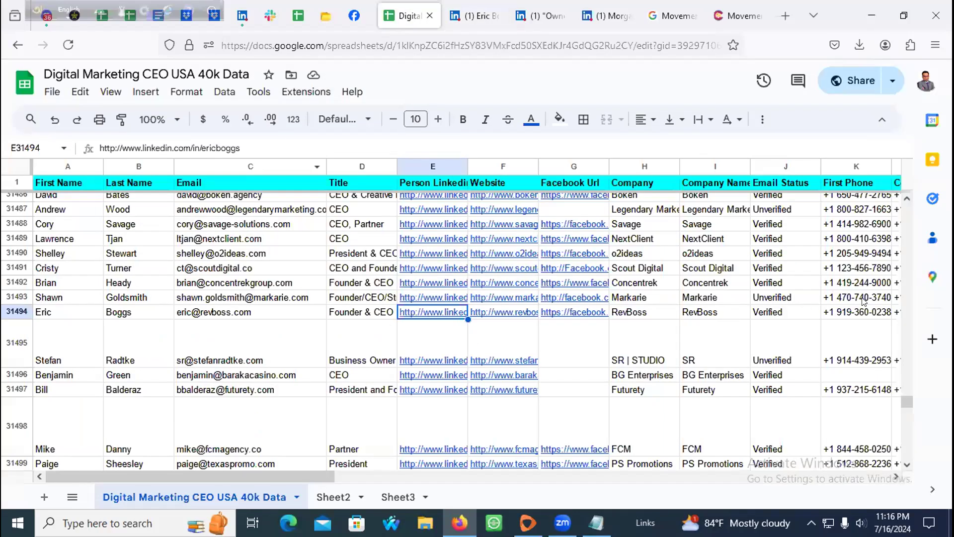
click(867, 311)
click(413, 312)
click(245, 316)
click(139, 312)
click(83, 316)
click(385, 311)
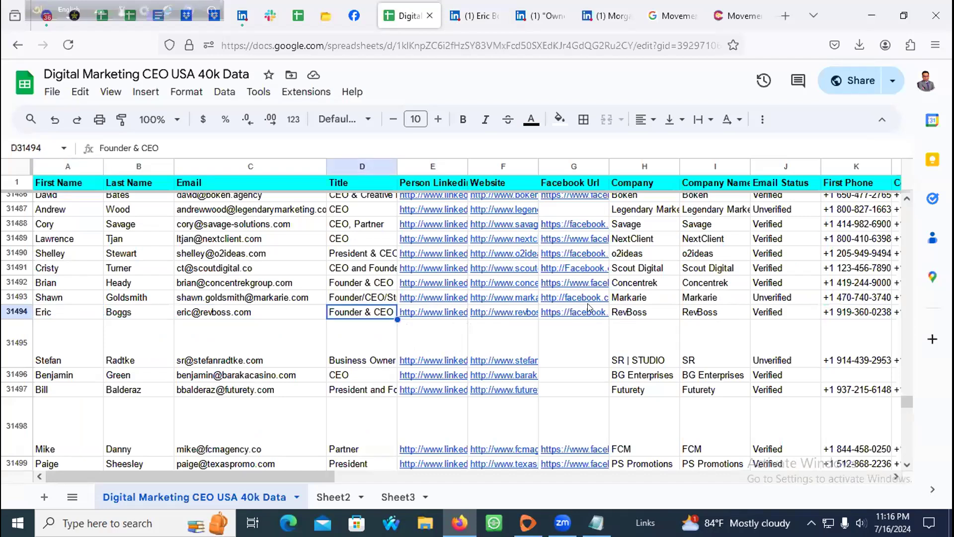
click(576, 311)
Step: Glance at the broker's profile and Owner at Real Estate Company results, then return to the sheet
click(617, 5)
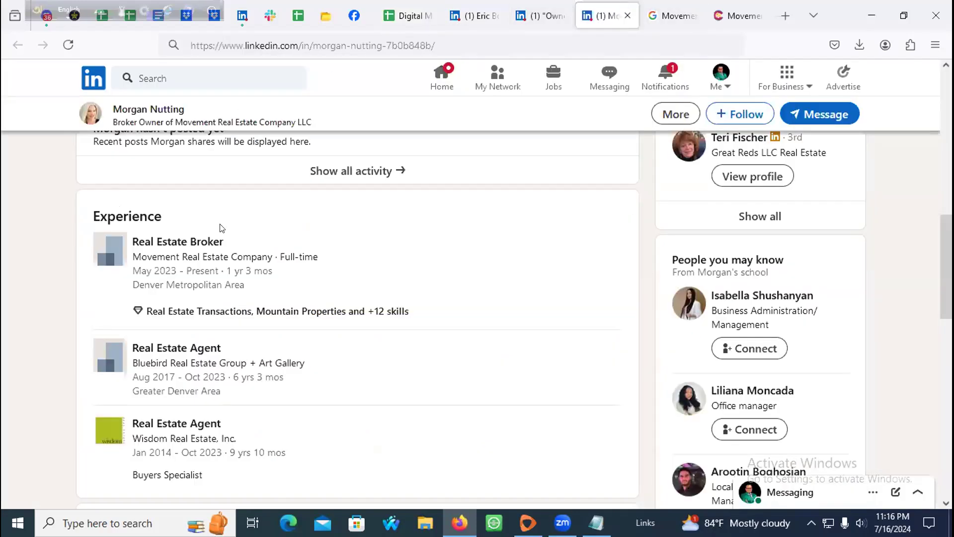
scroll(229, 196, up, 10)
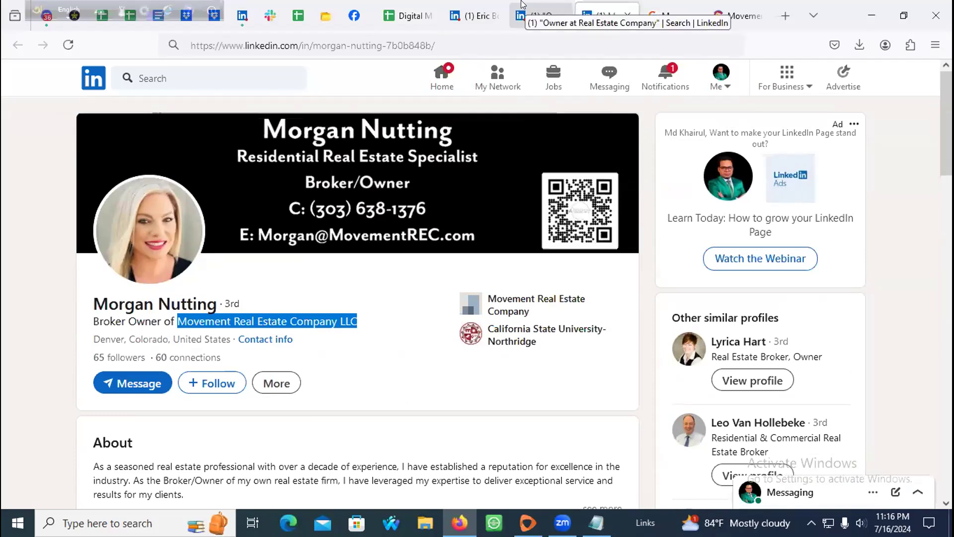
click(540, 16)
click(418, 5)
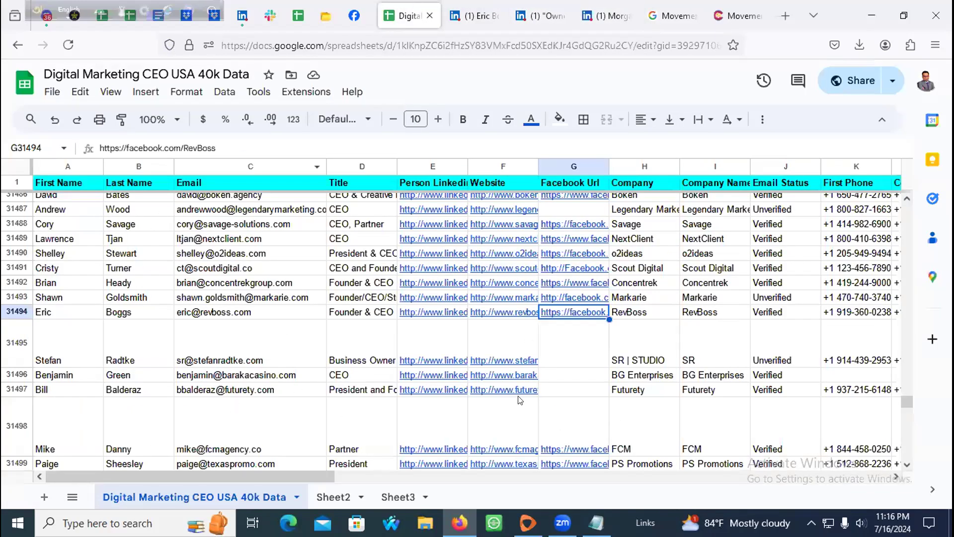
Step: Scroll to the lead rows and capture that screen region with Print Screen
scroll(361, 396, down, 10)
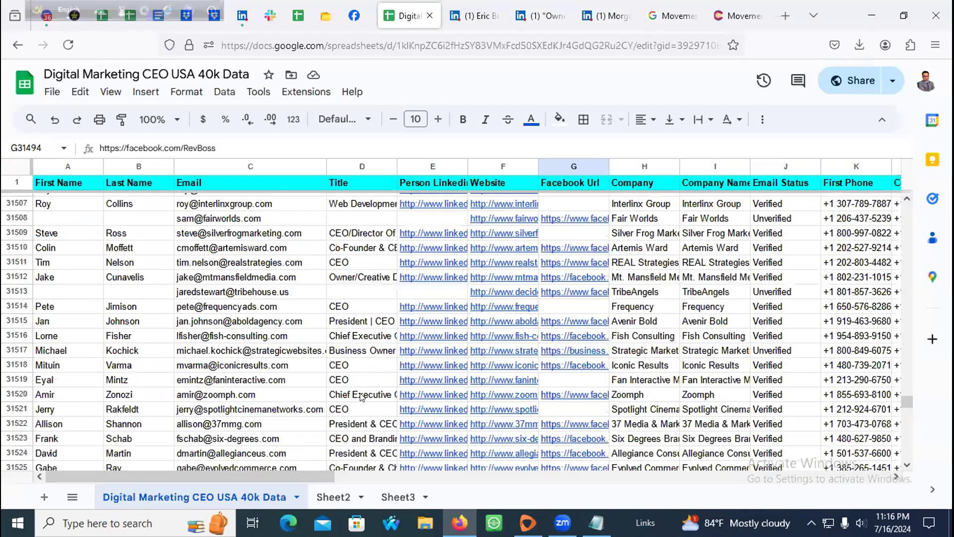
scroll(362, 397, down, 8)
scroll(373, 392, up, 11)
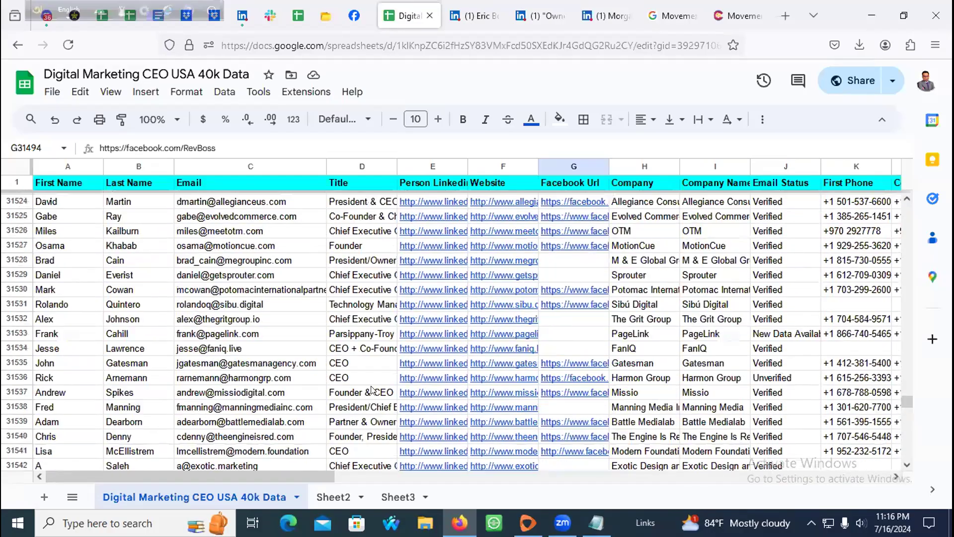
scroll(362, 388, up, 20)
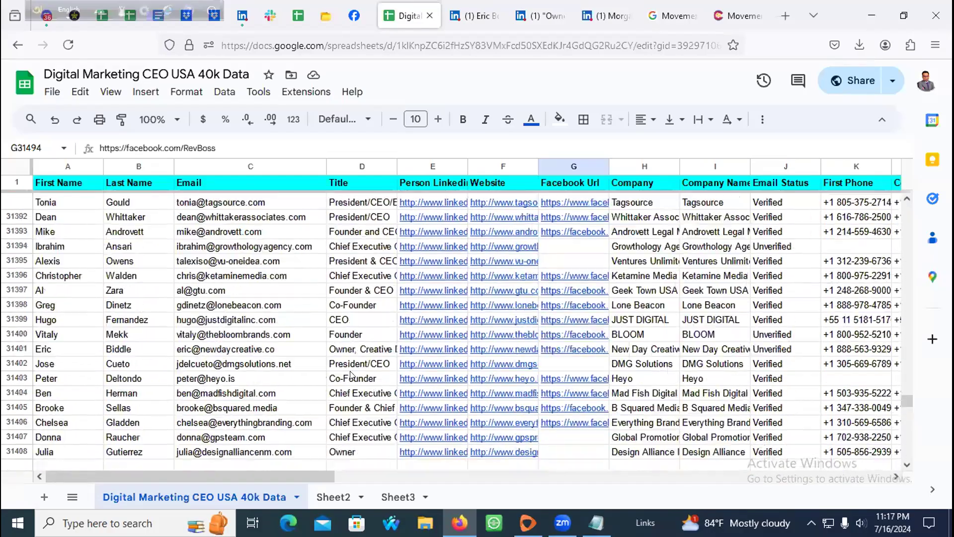
scroll(351, 375, up, 12)
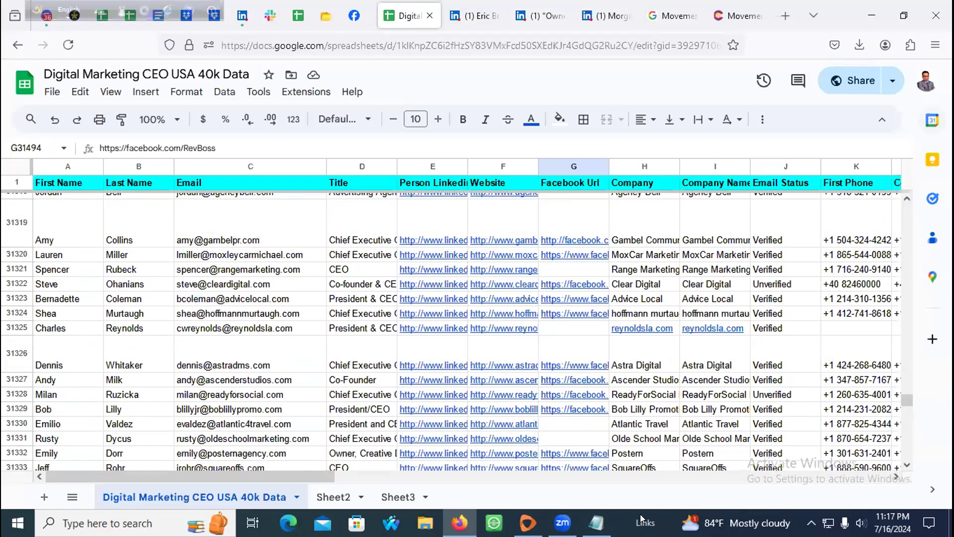
key(Print)
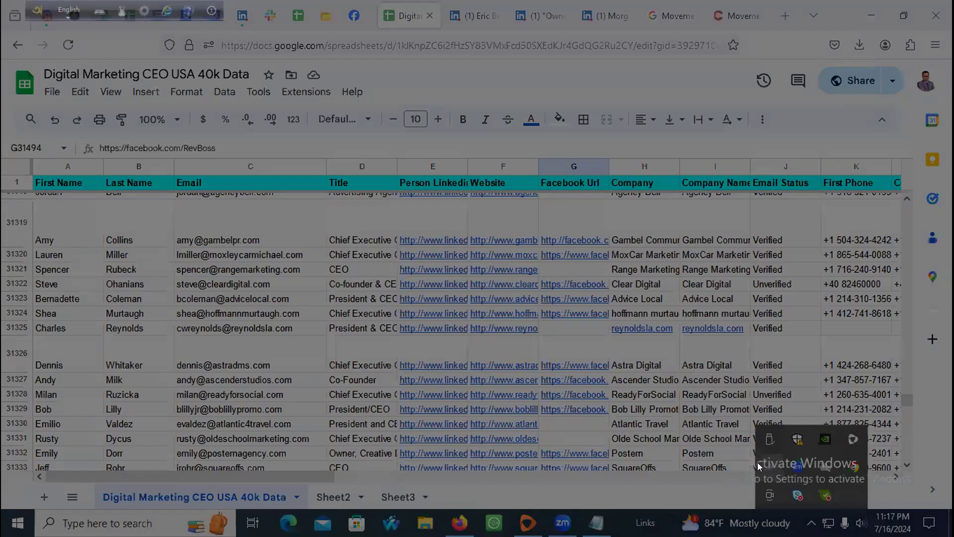
drag(8, 56, 534, 482)
mouse_move(655, 497)
mouse_down()
mouse_move(882, 480)
mouse_move(864, 497)
mouse_move(900, 425)
mouse_move(781, 485)
mouse_move(845, 492)
mouse_move(815, 425)
mouse_up()
Step: Save the capture to the Desktop as Screenshot_1.png
click(788, 442)
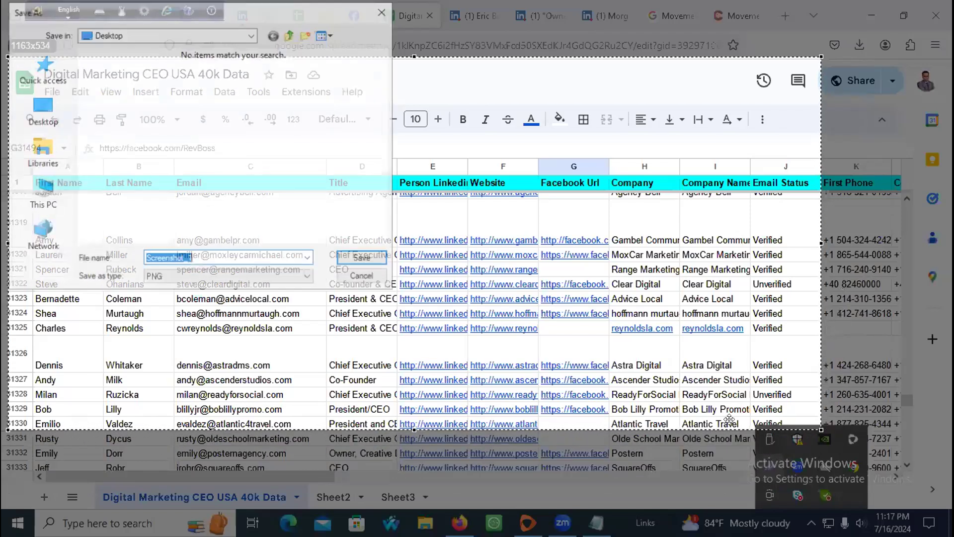
click(37, 128)
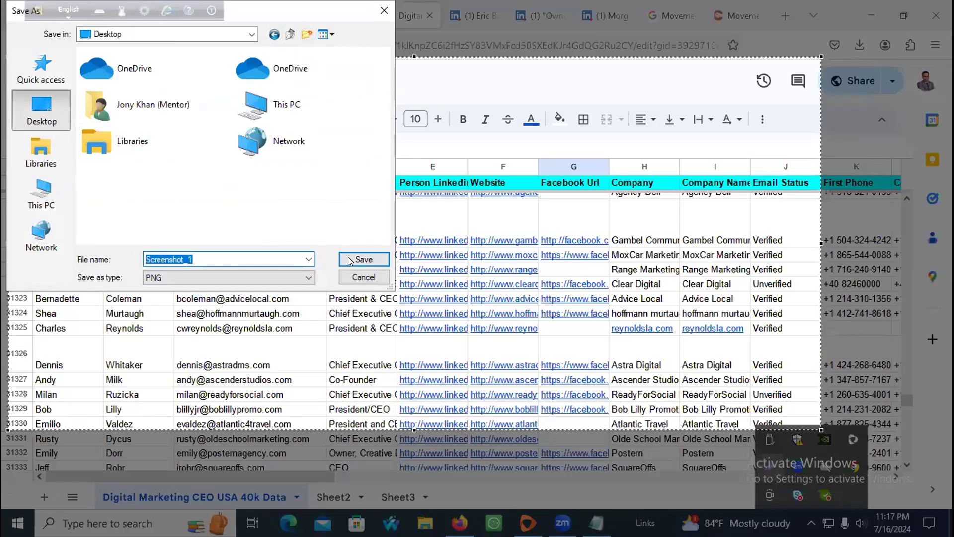
click(351, 259)
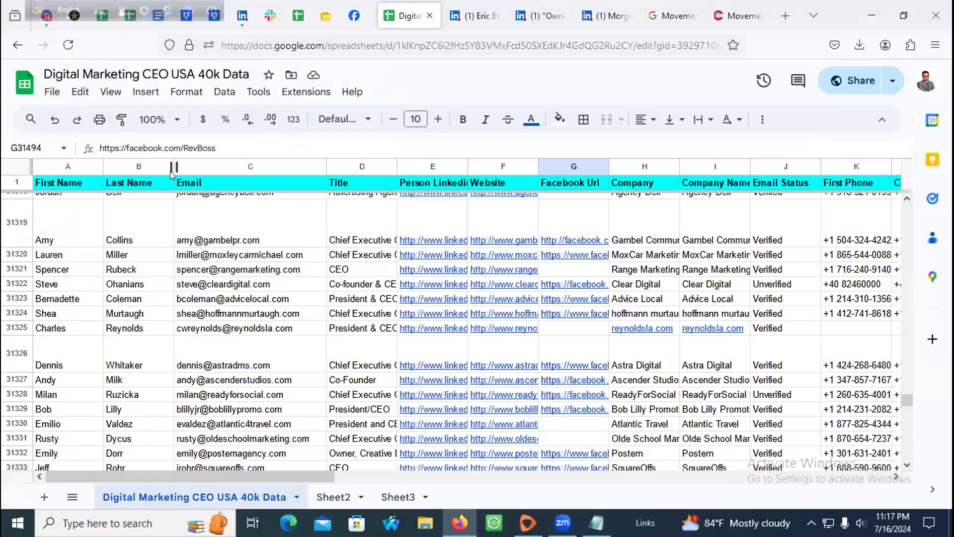
Step: Narrow the Last Name column, then scroll right and widen the Annual Revenue column
drag(173, 166, 98, 161)
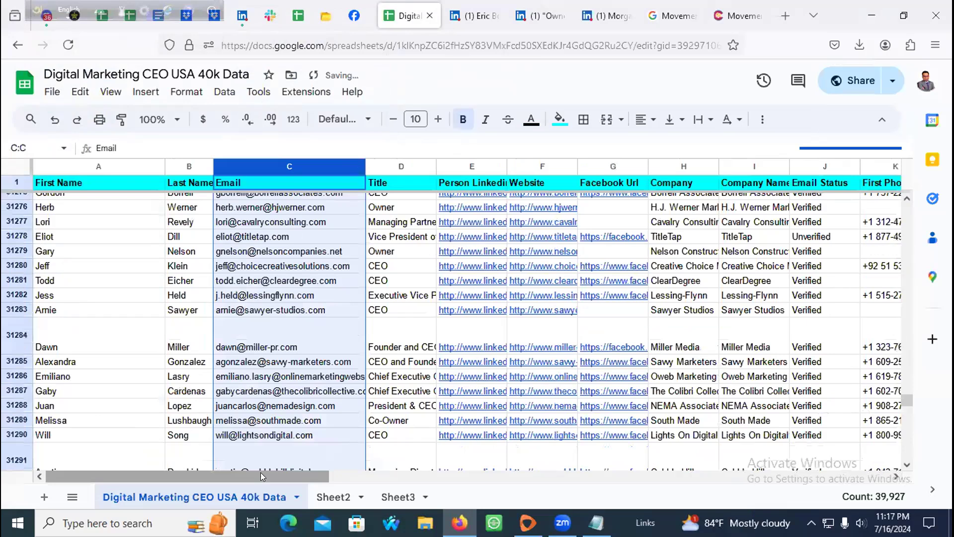
drag(260, 472, 838, 416)
scroll(788, 276, up, 5)
drag(830, 165, 887, 164)
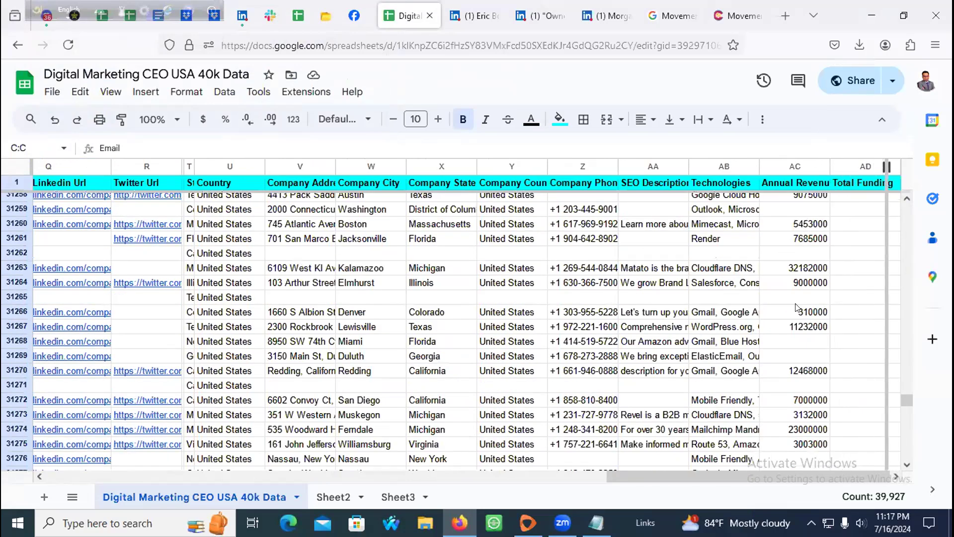
Step: Scroll back to the top-left of the sheet and open a new browser tab
scroll(797, 308, up, 20)
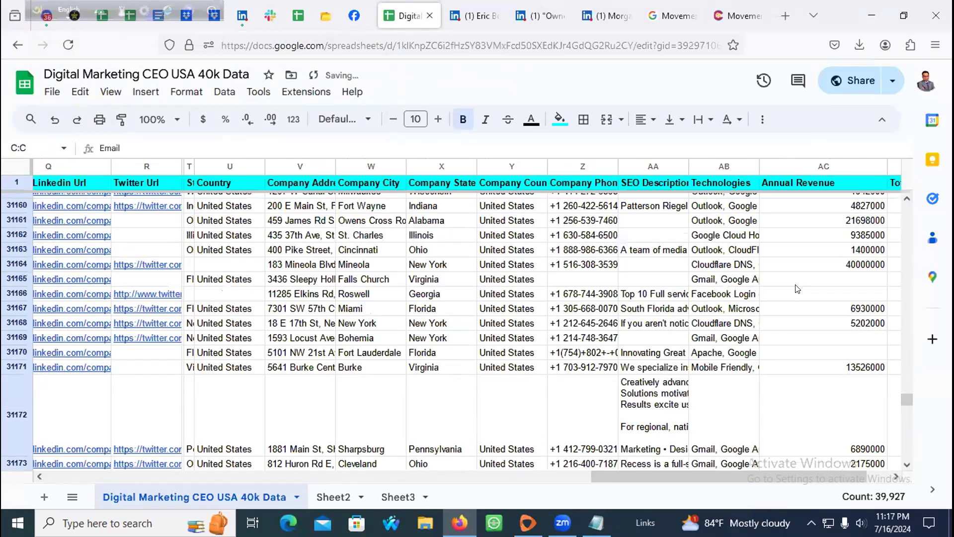
scroll(797, 288, up, 20)
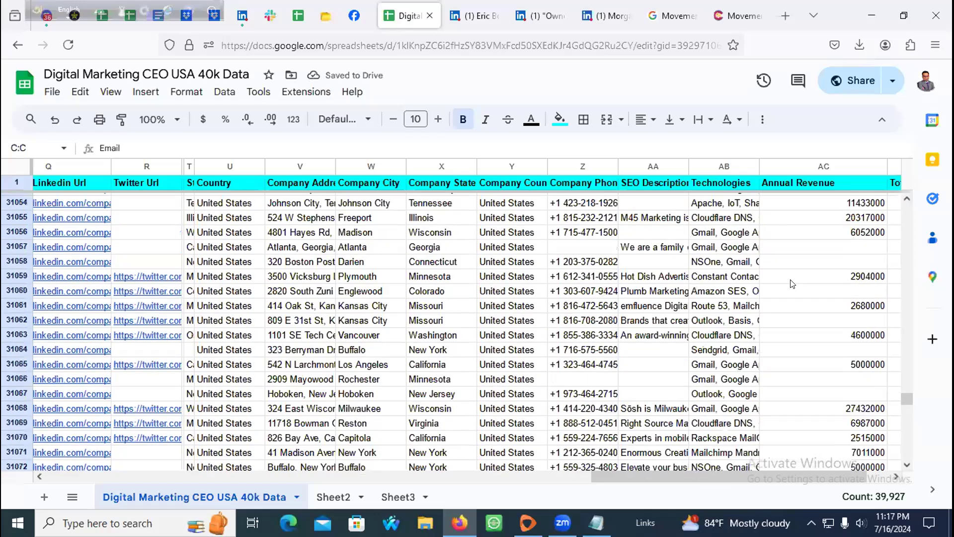
scroll(792, 284, up, 6)
drag(661, 473, 3, 430)
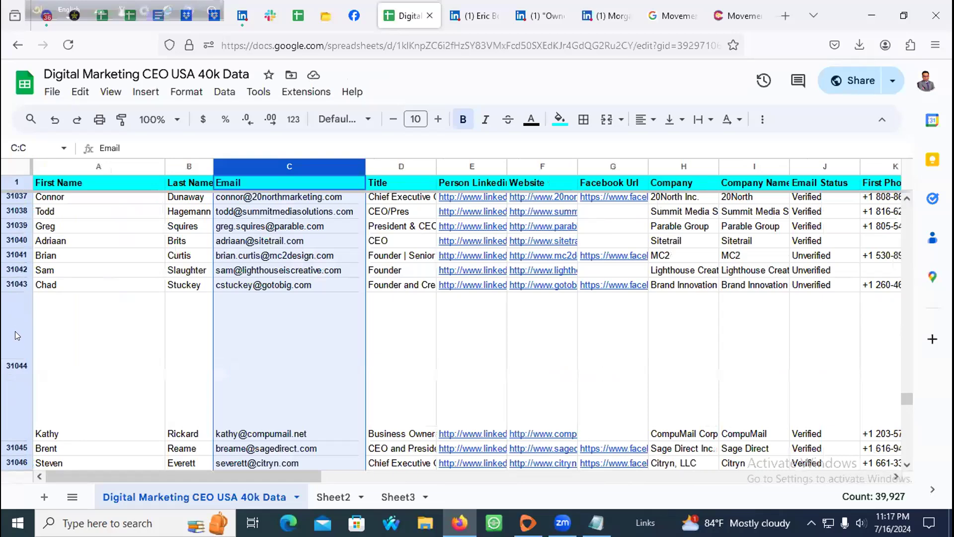
scroll(171, 336, up, 20)
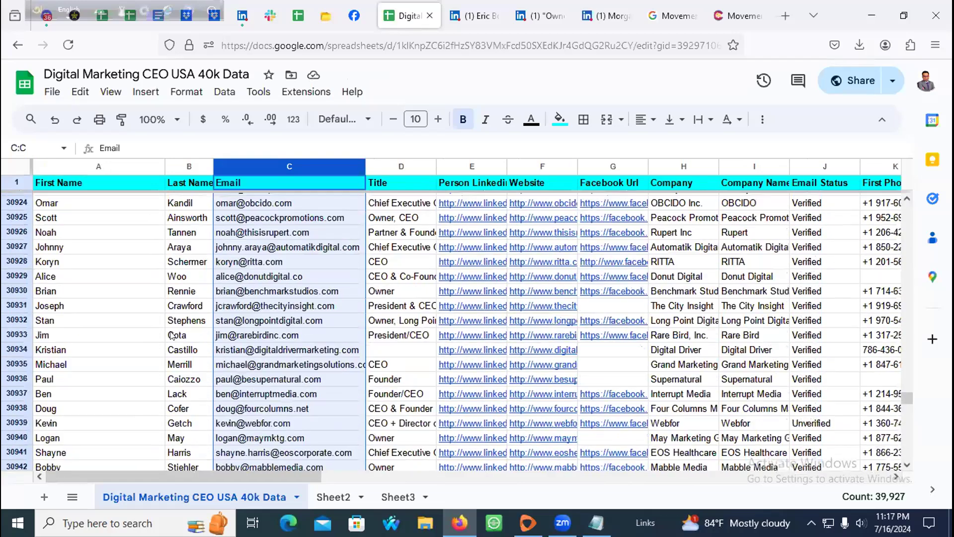
scroll(171, 336, up, 20)
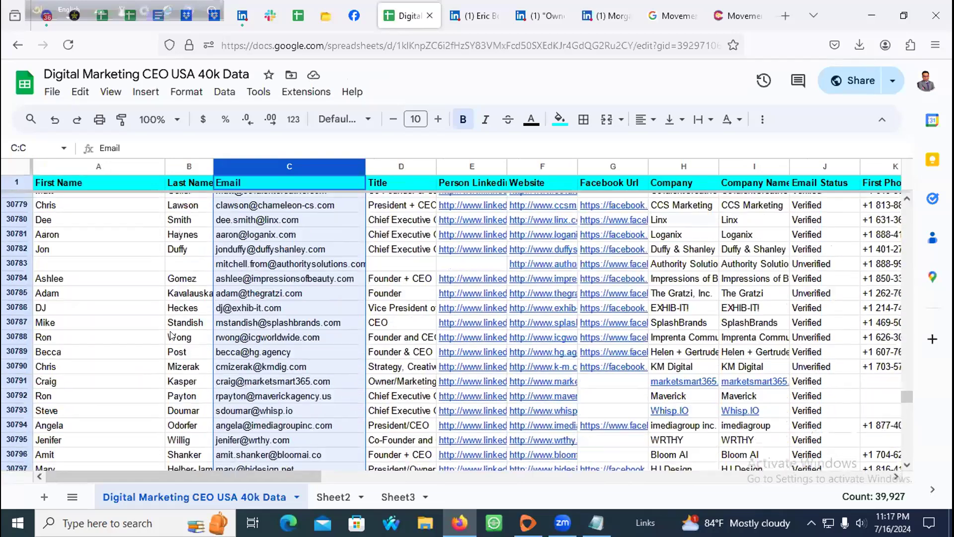
scroll(171, 335, up, 20)
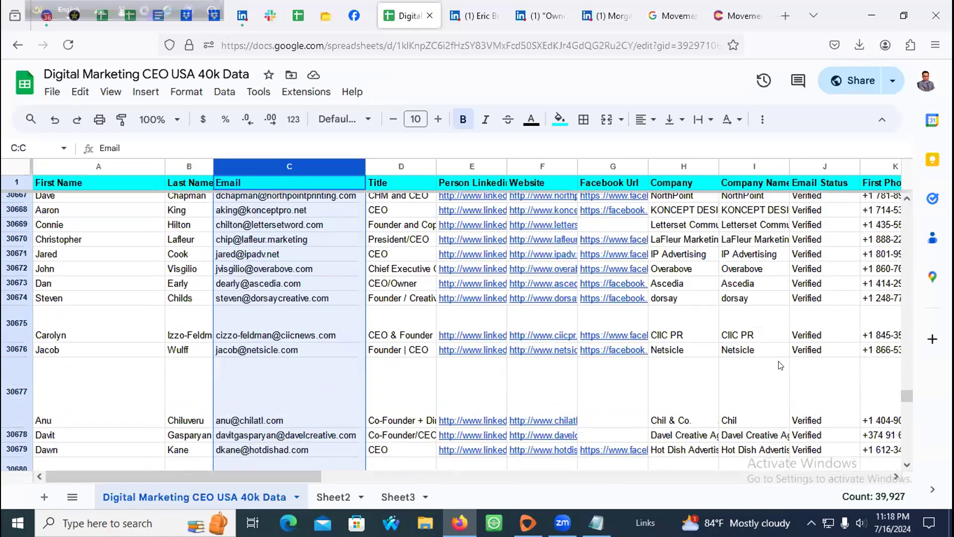
drag(908, 394, 923, 194)
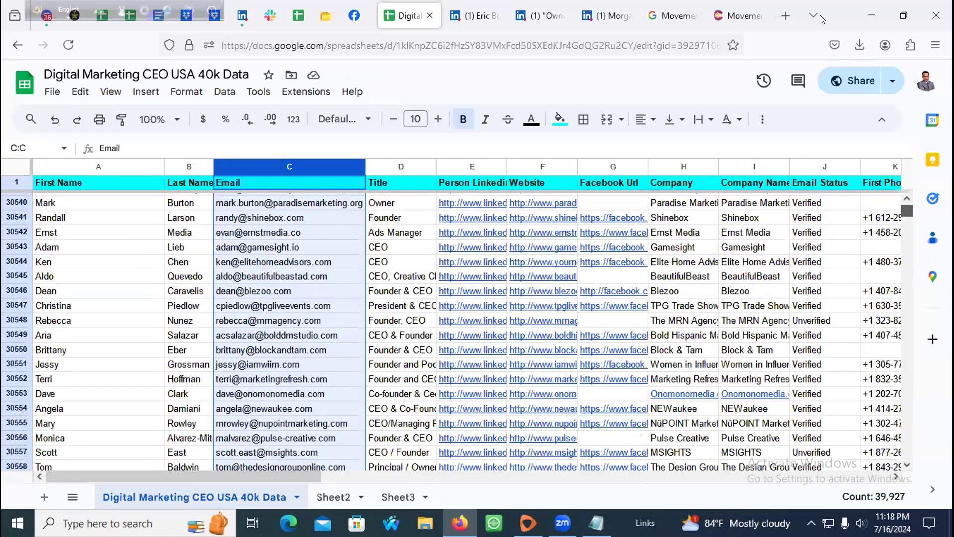
click(785, 15)
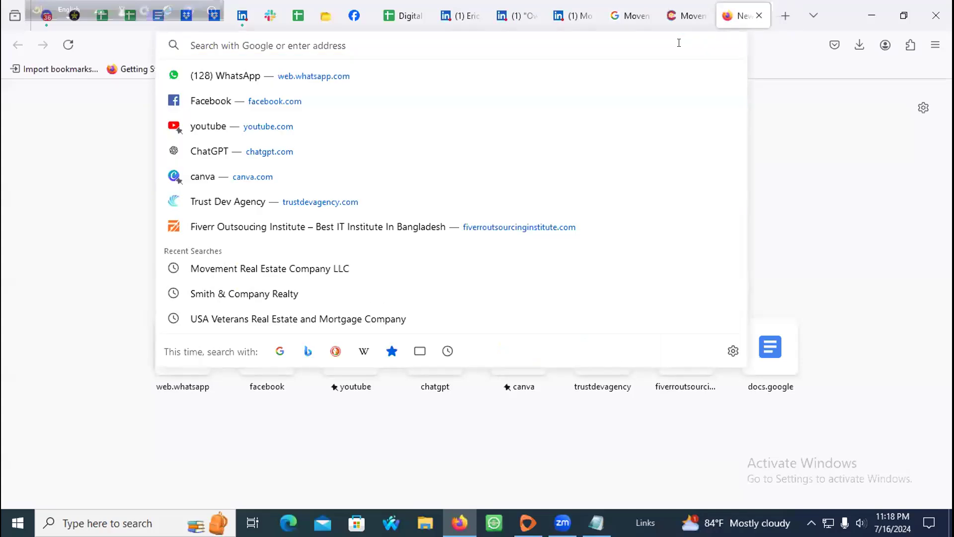
text(Apollo.io)
key(Return)
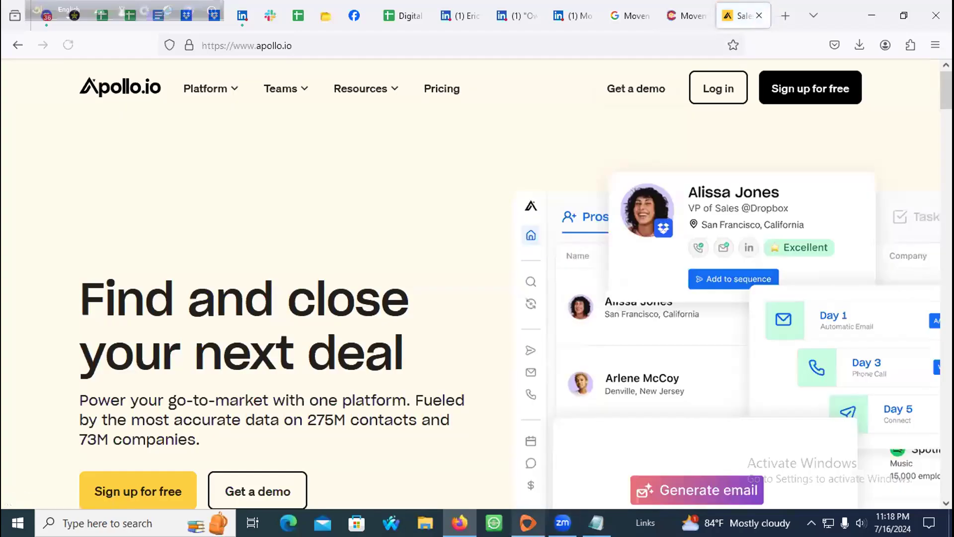
scroll(384, 297, down, 4)
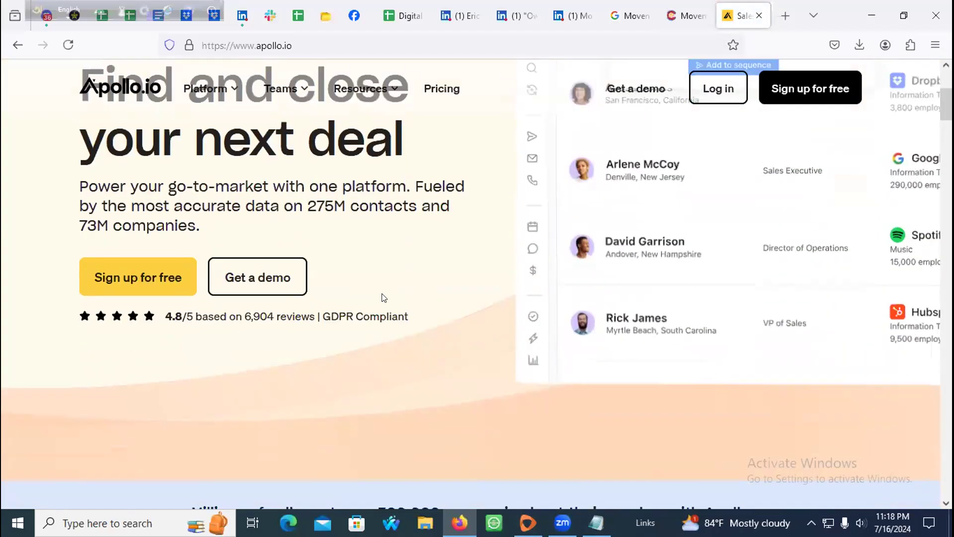
scroll(383, 297, down, 12)
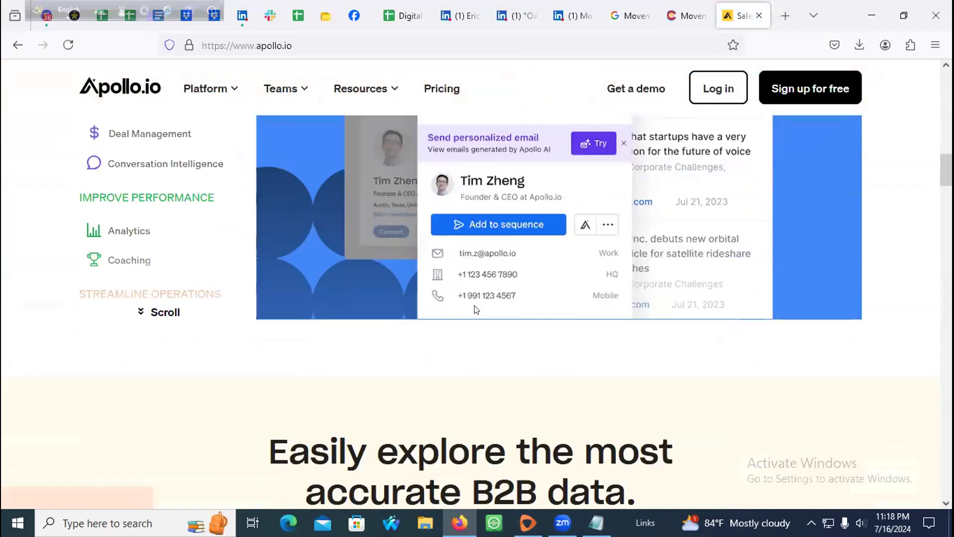
scroll(475, 309, down, 10)
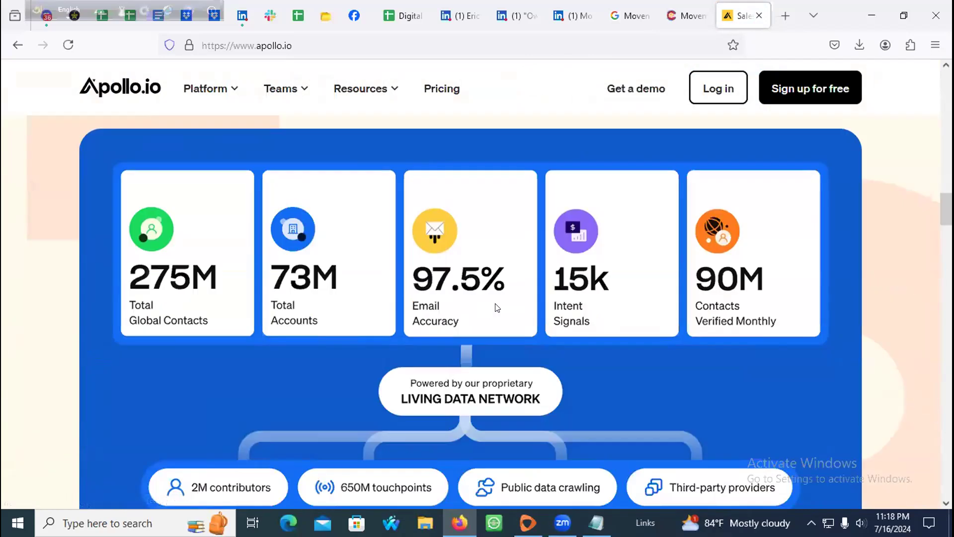
scroll(639, 187, up, 20)
scroll(635, 159, up, 5)
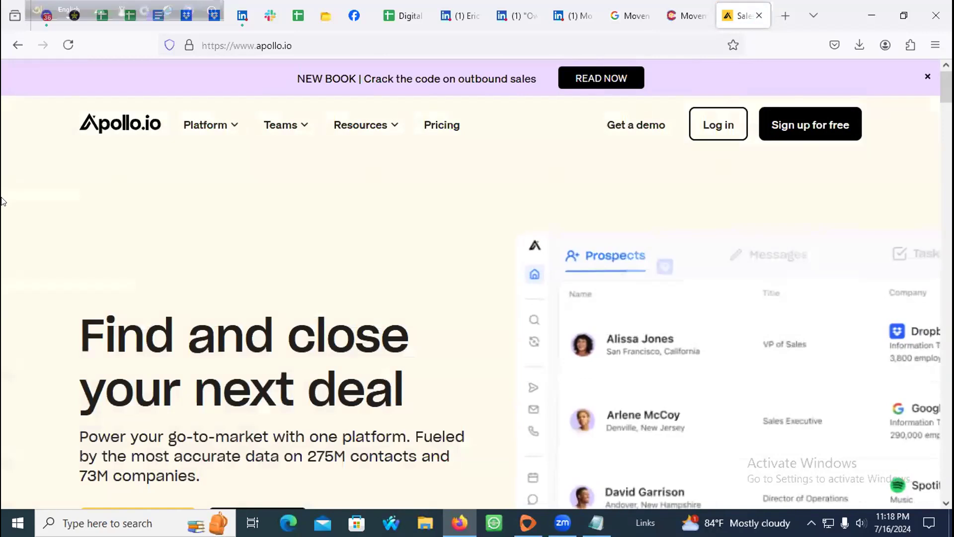
click(757, 15)
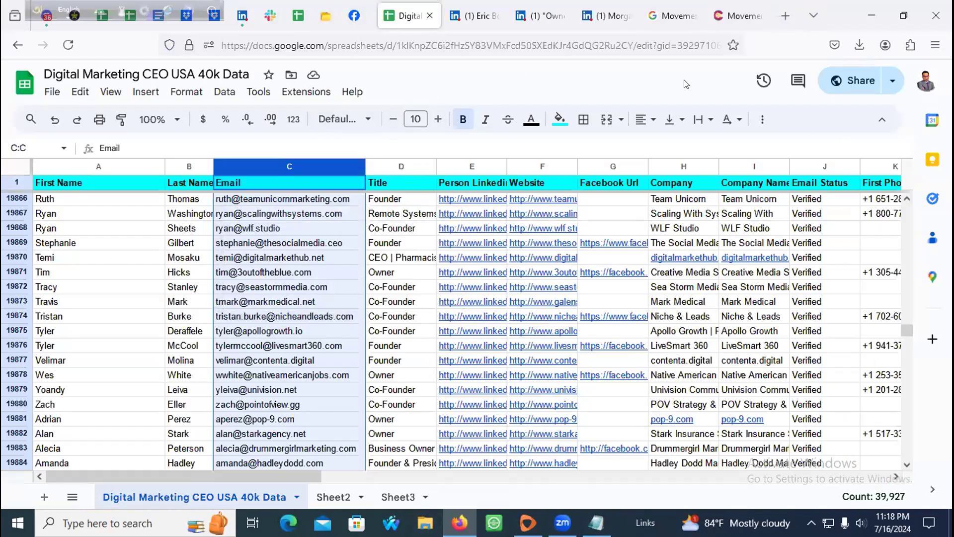
Step: Close the broker profile, company search, property site and owner-search tabs, then return to the sheet
click(603, 15)
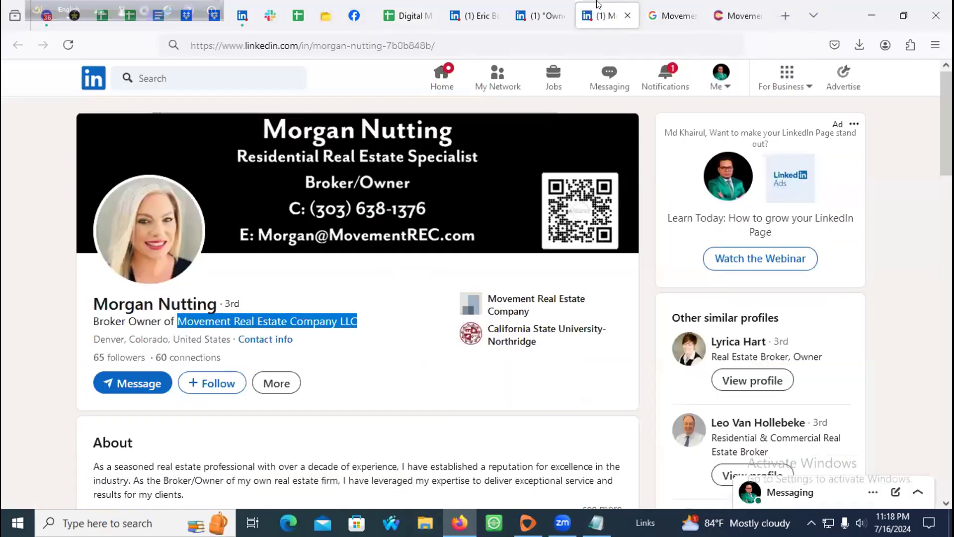
click(627, 16)
click(626, 15)
click(626, 16)
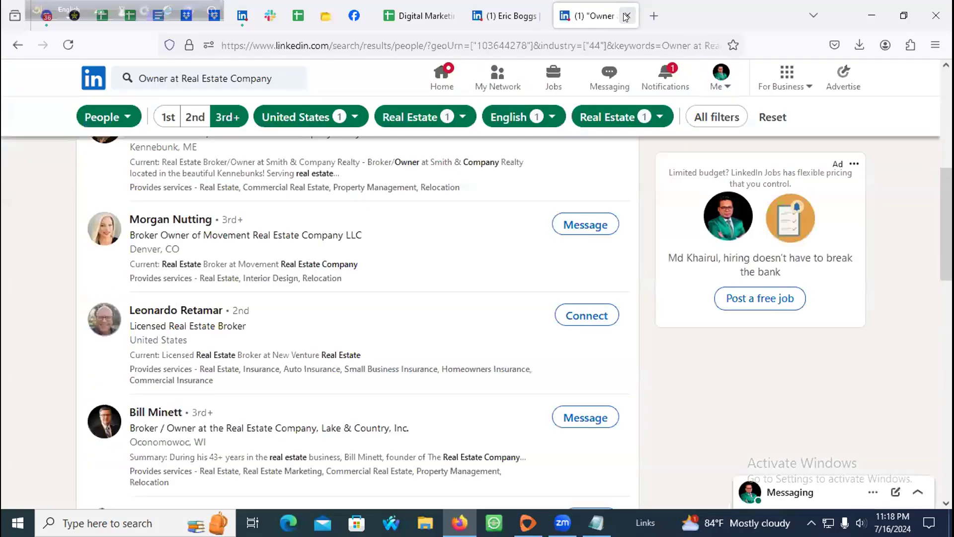
click(626, 16)
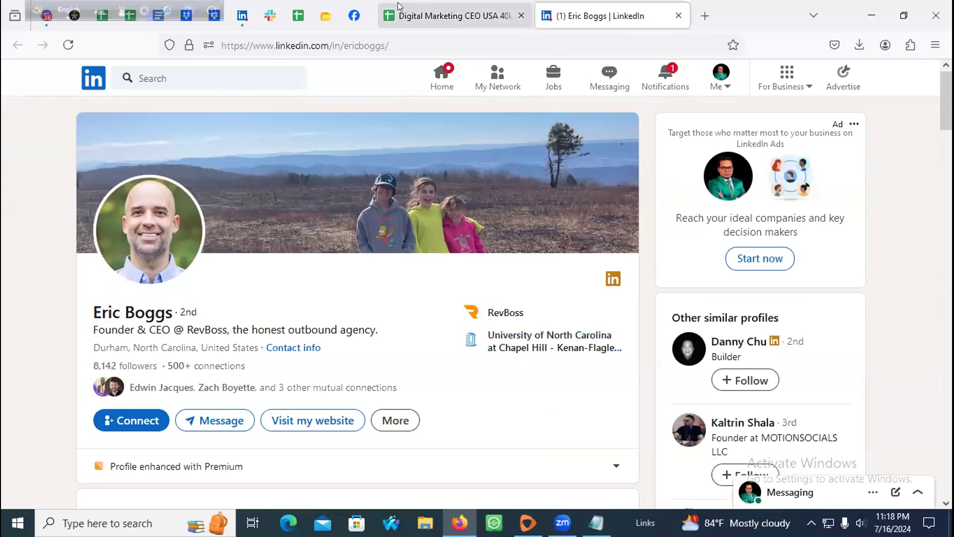
click(452, 7)
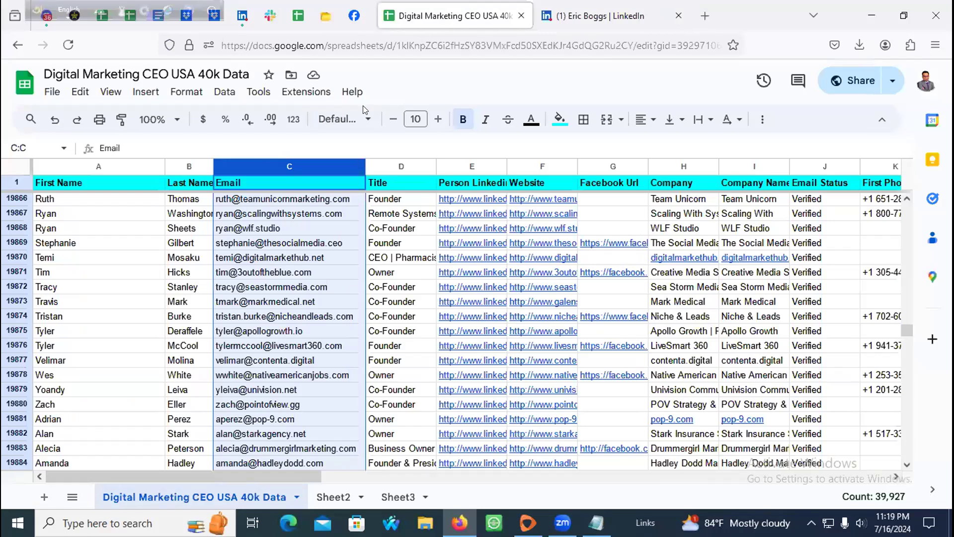
Step: Switch to Sheet3, select the Person Linkedin Url column, then cell H2 under Email Status
click(395, 496)
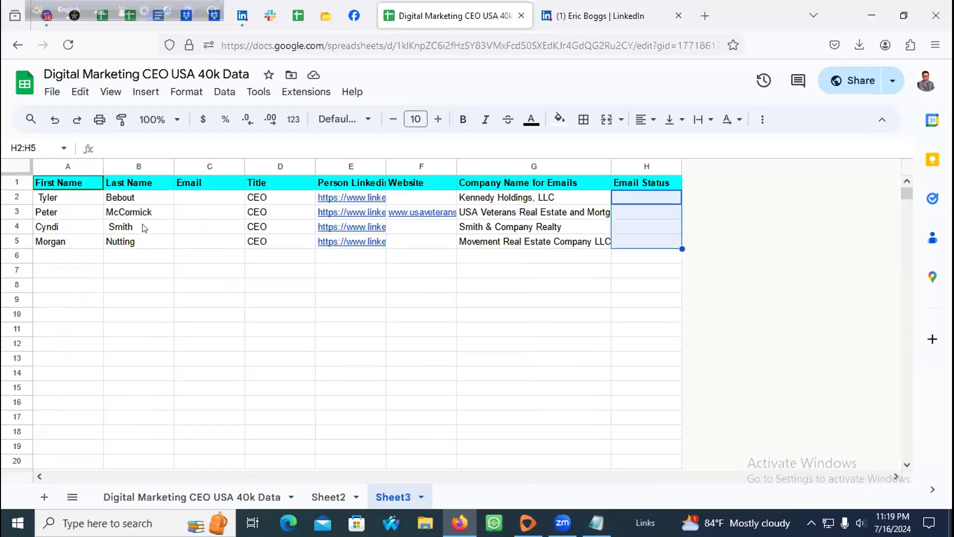
click(354, 166)
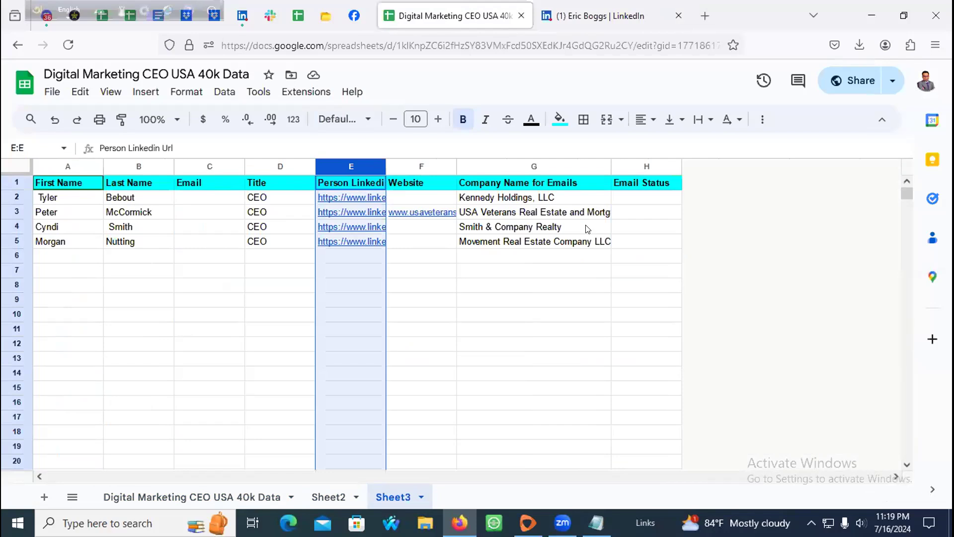
click(612, 184)
click(621, 197)
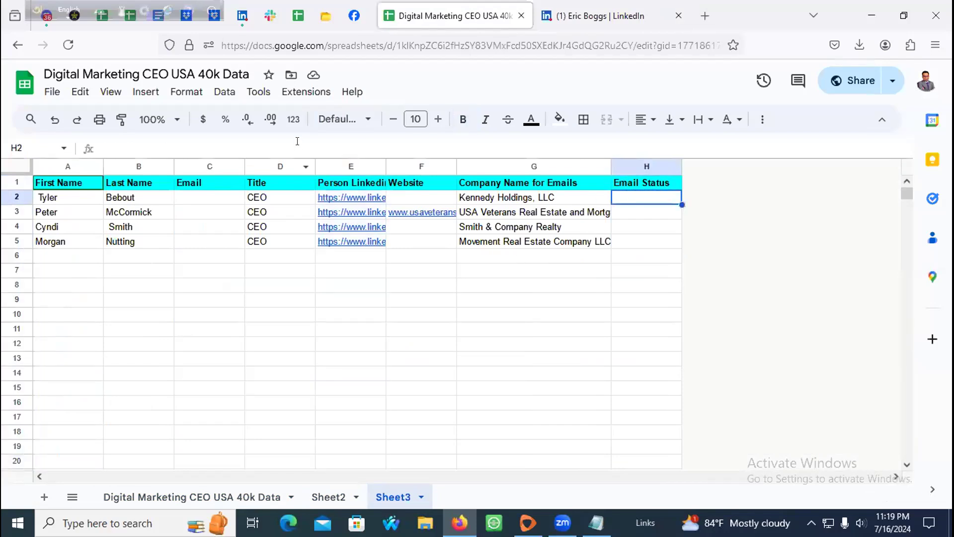